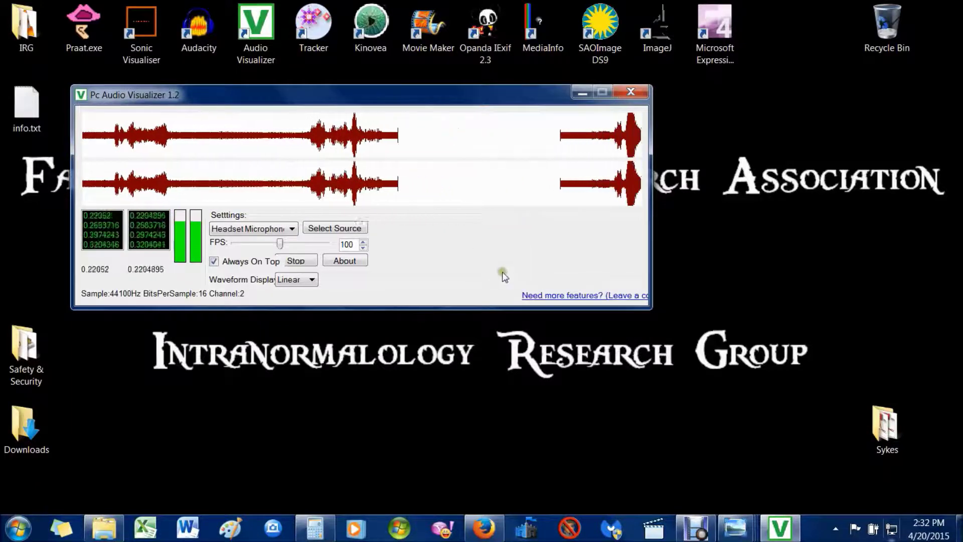
# Close Pc Audio Visualizer and delete the info.txt file from the desktop
pyautogui.click(631, 94)
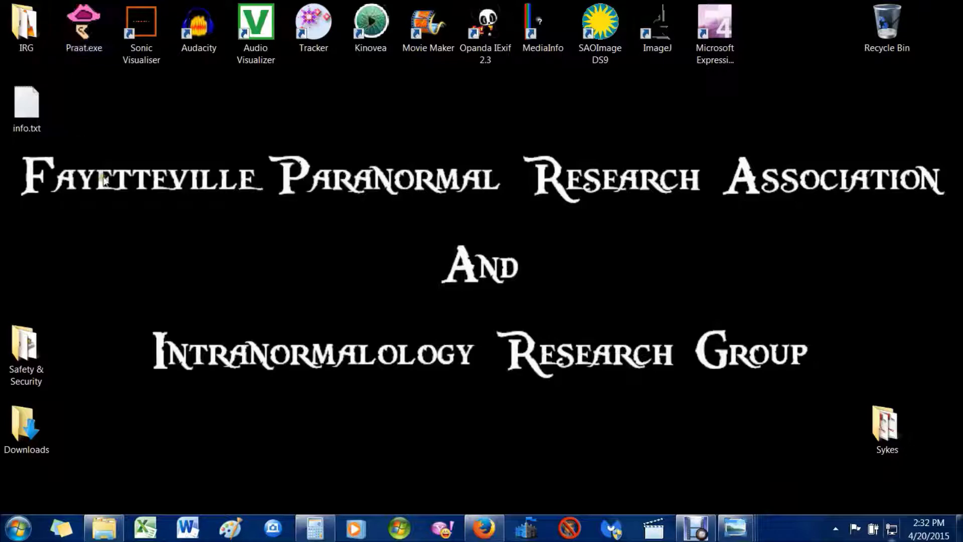
pyautogui.rightClick(17, 107)
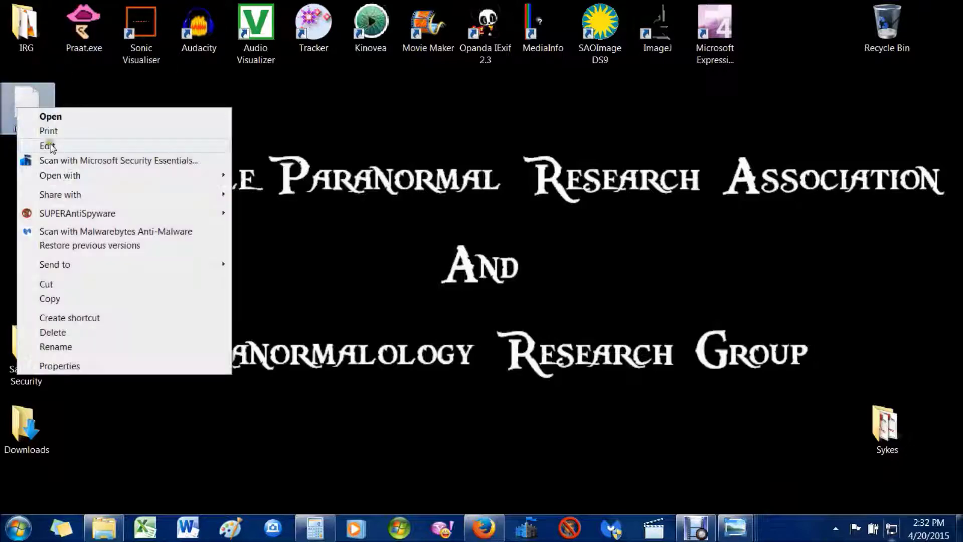
pyautogui.click(55, 332)
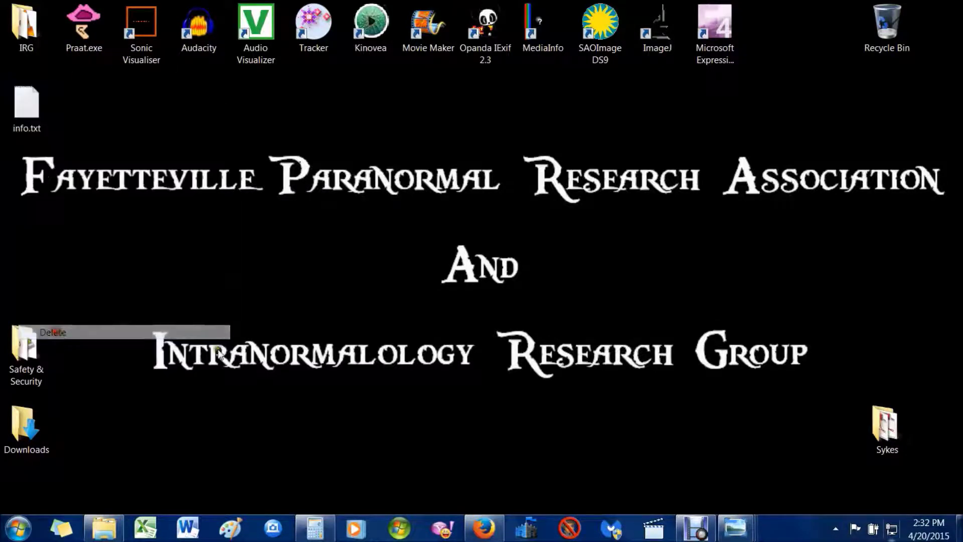
pyautogui.click(534, 316)
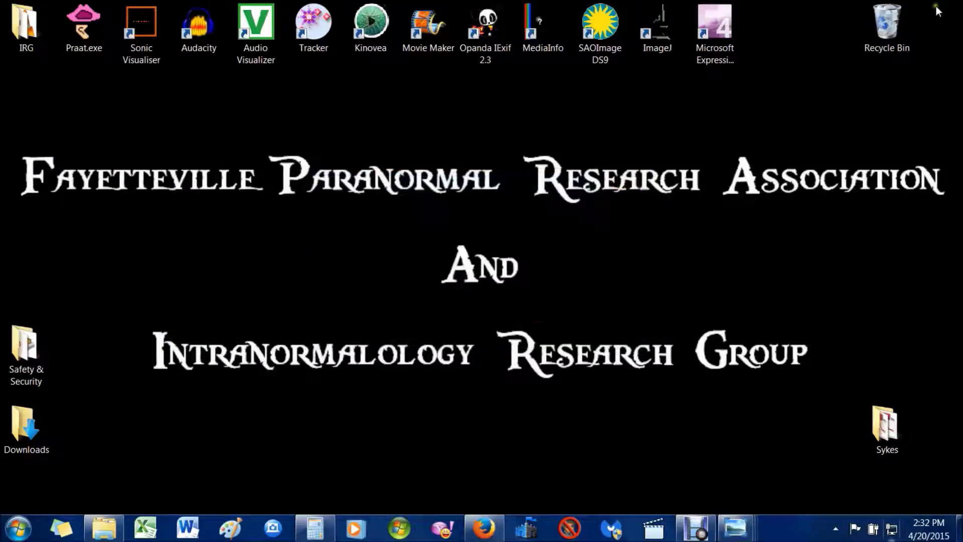
# Empty the Recycle Bin, confirming the permanent deletion of info.txt
pyautogui.rightClick(885, 48)
pyautogui.click(884, 74)
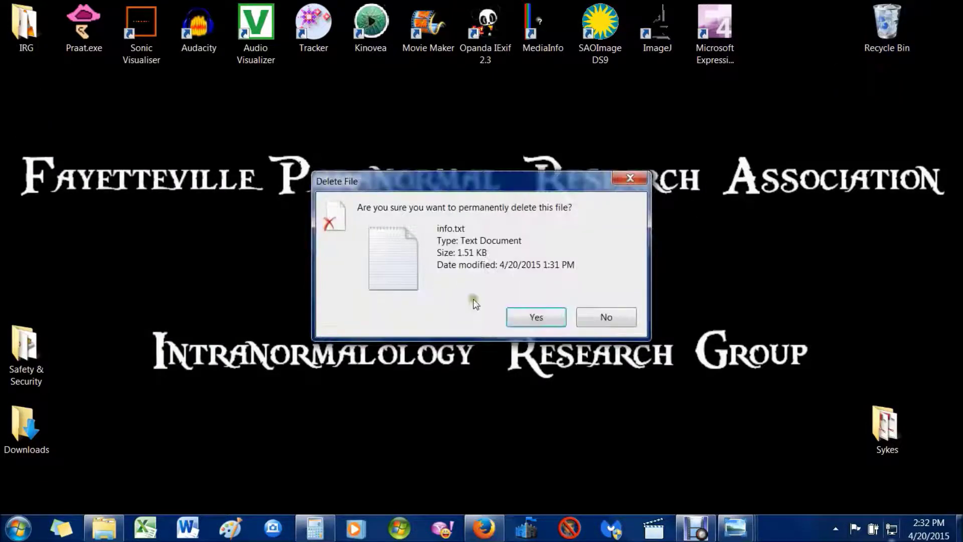
pyautogui.click(545, 317)
pyautogui.click(260, 279)
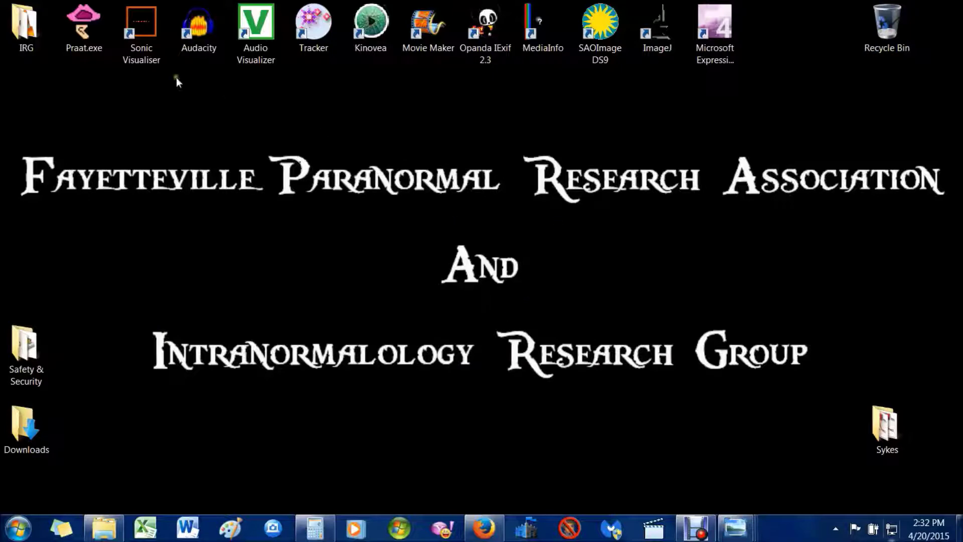
# Launch Audacity from the desktop
pyautogui.doubleClick(198, 40)
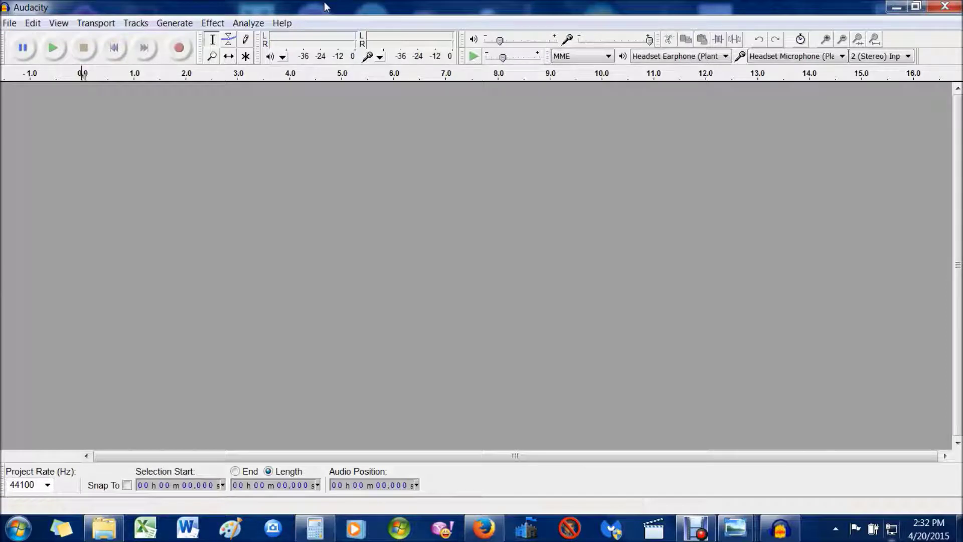
pyautogui.click(10, 23)
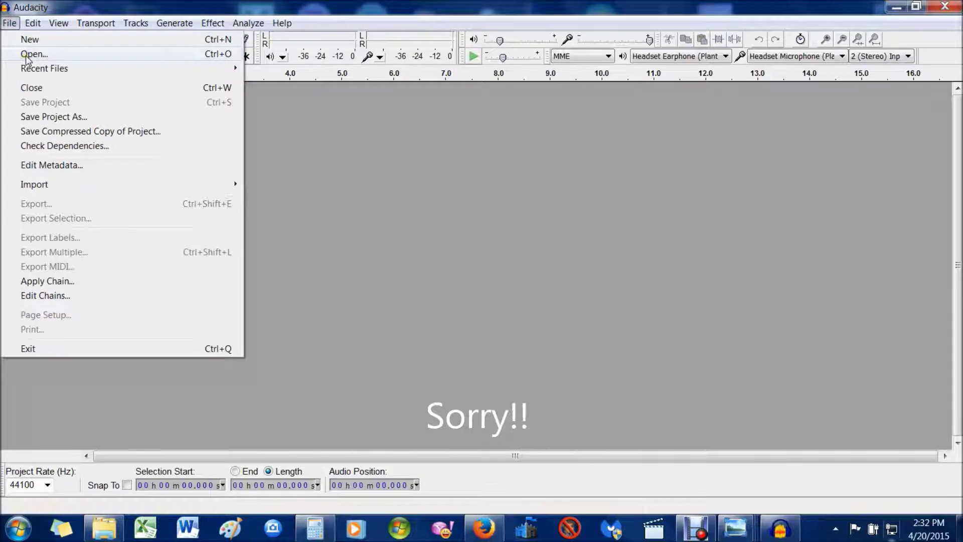
pyautogui.moveTo(39, 27)
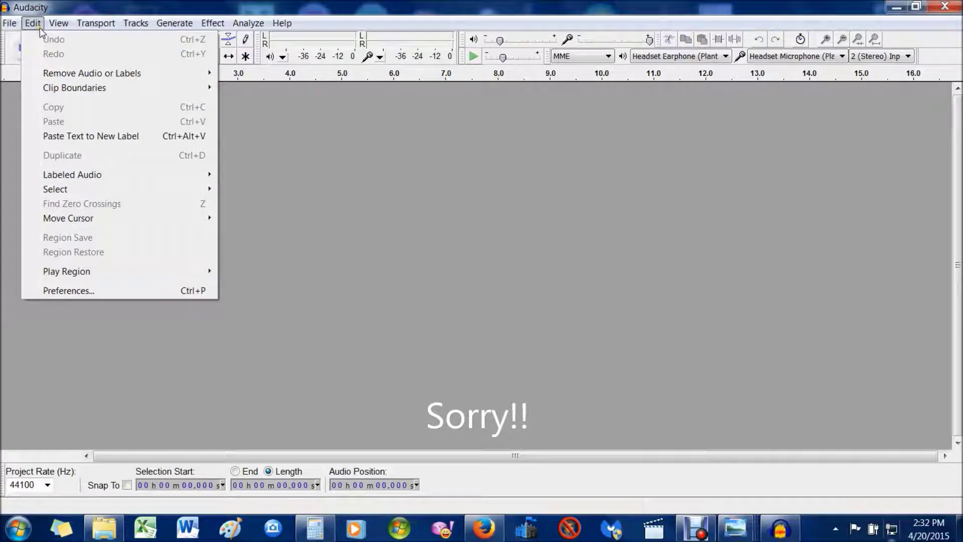
pyautogui.click(338, 207)
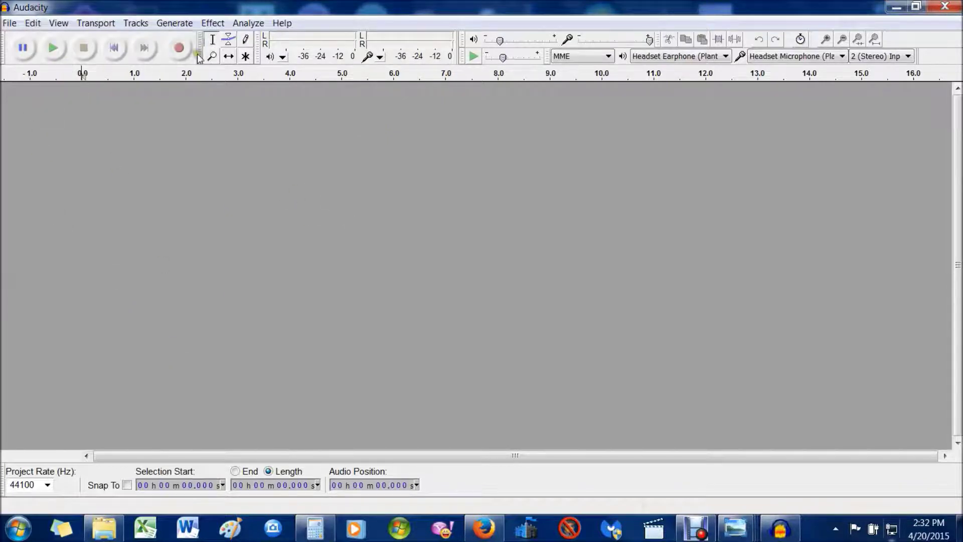
# Open the Audacity manual in the web browser and go to its Frequently Asked Questions page
pyautogui.click(282, 23)
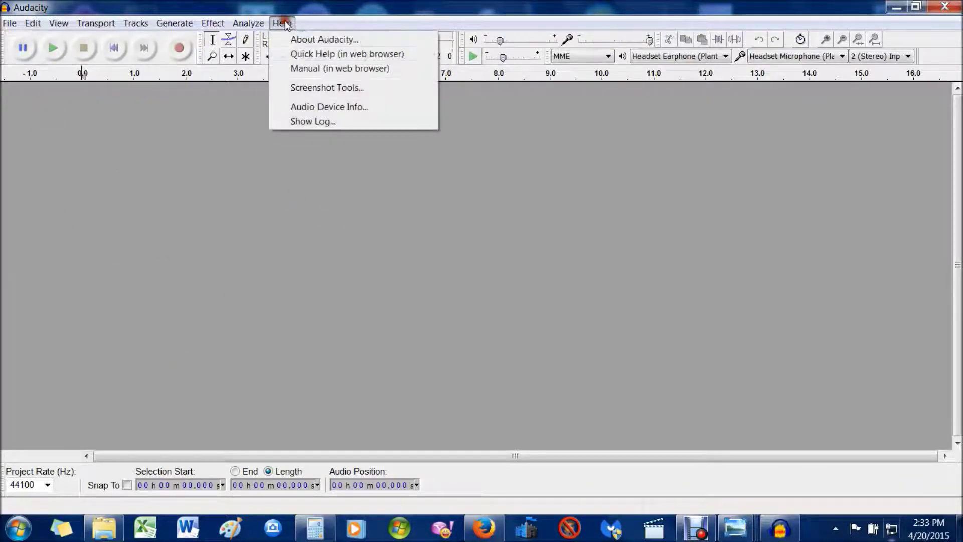
pyautogui.click(309, 73)
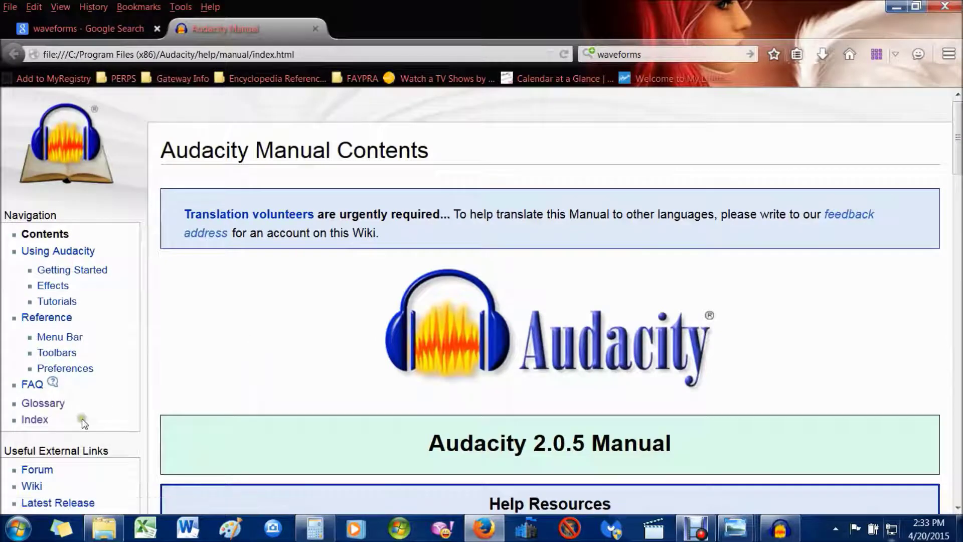
pyautogui.scroll(-3, 267, 392)
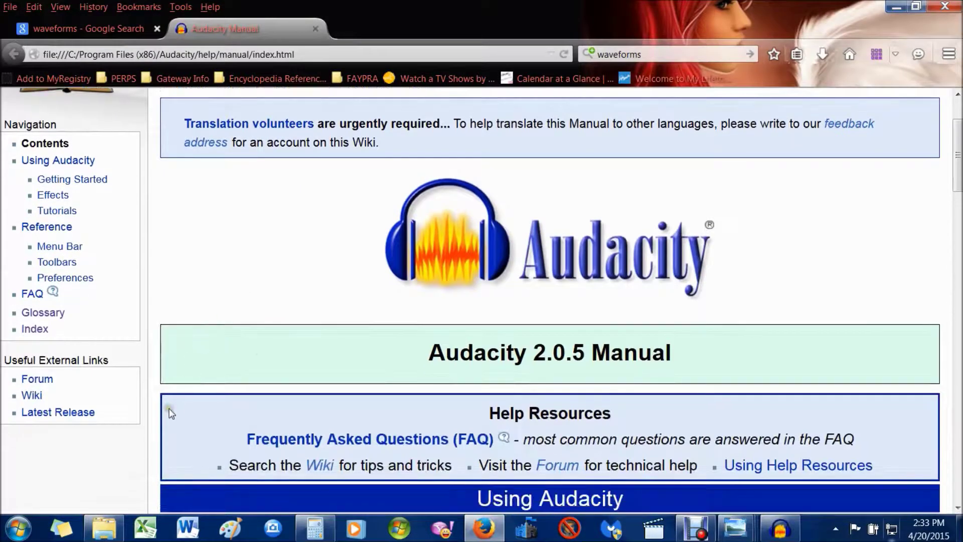
pyautogui.click(322, 439)
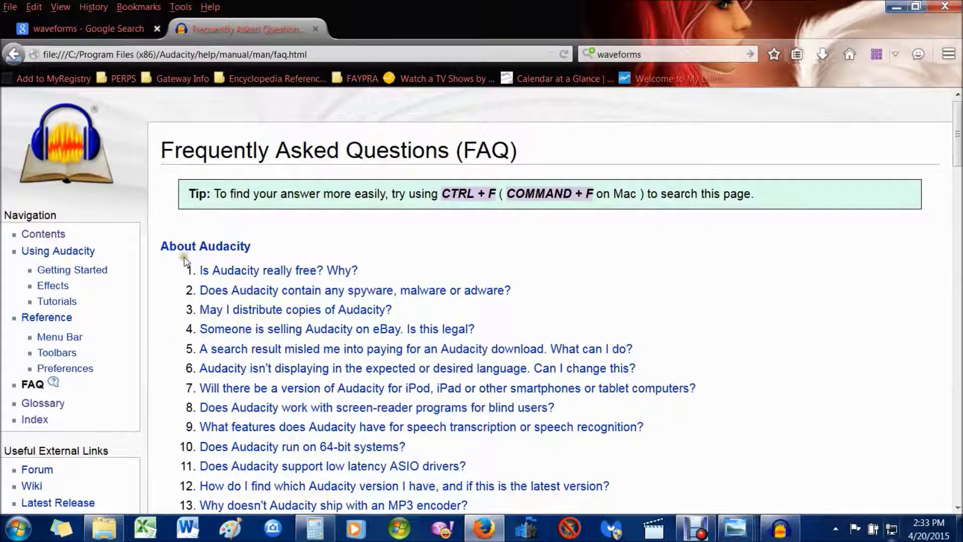
# Look through the FAQ's list of questions and search the page for "ffm"
pyautogui.scroll(-15, 170, 336)
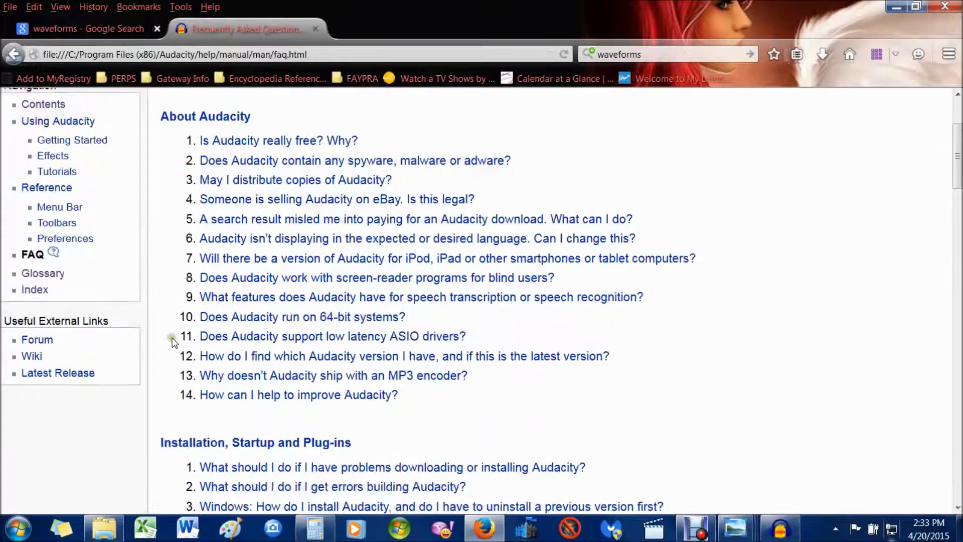
pyautogui.scroll(4, 173, 343)
pyautogui.scroll(7, 173, 343)
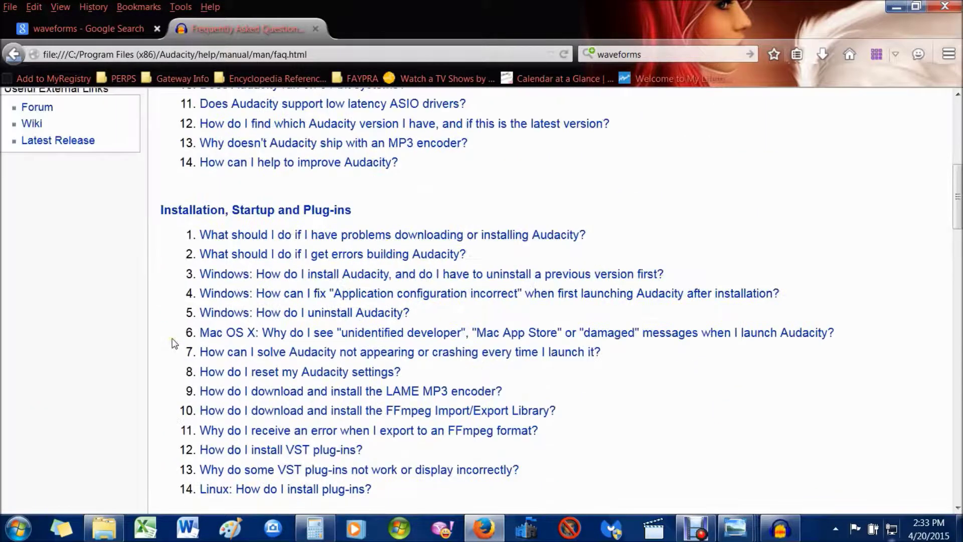
pyautogui.scroll(-12, 172, 370)
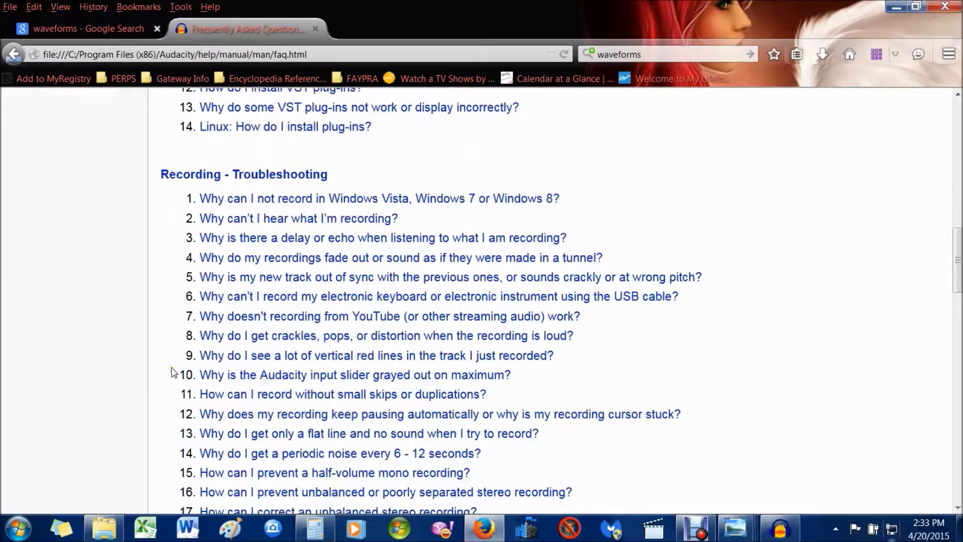
pyautogui.scroll(-20, 173, 371)
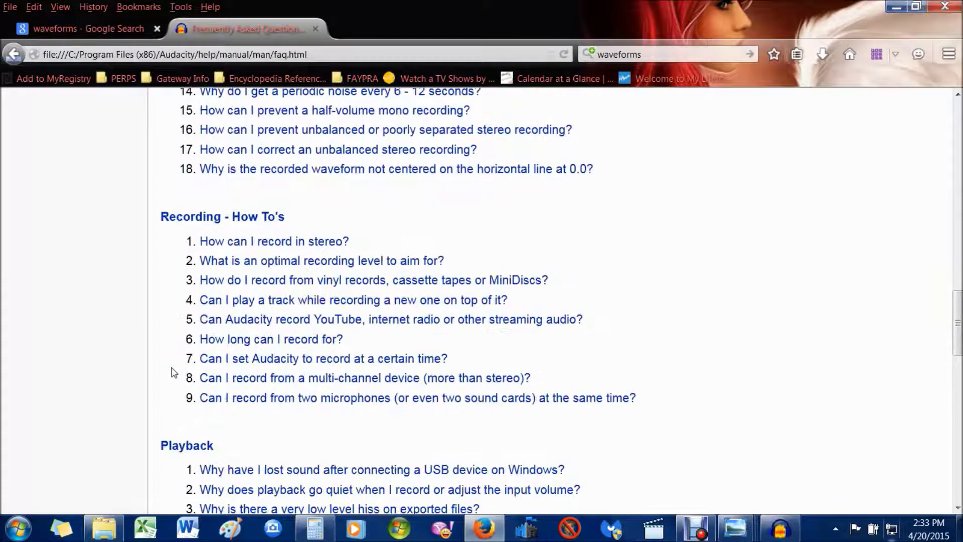
pyautogui.scroll(-1, 173, 373)
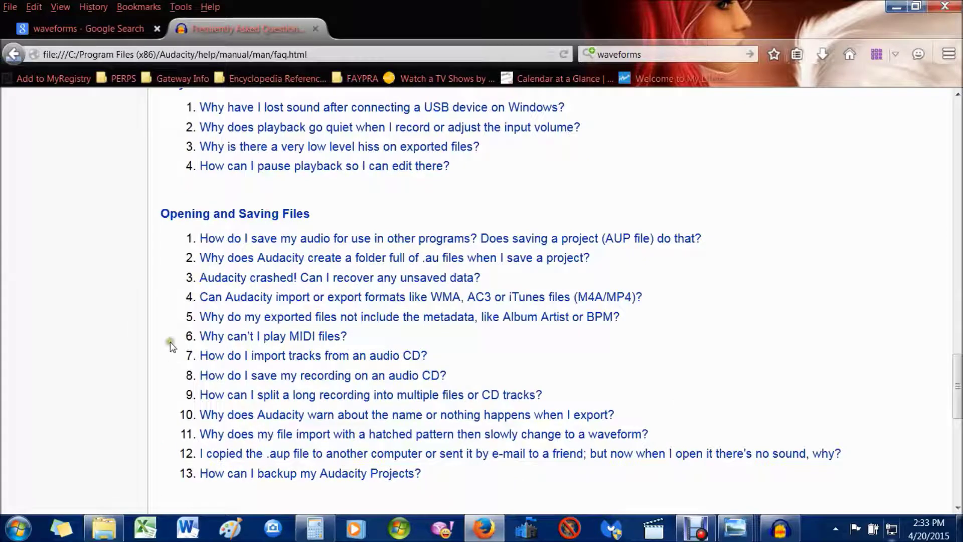
pyautogui.hotkey('ctrl', 'f')
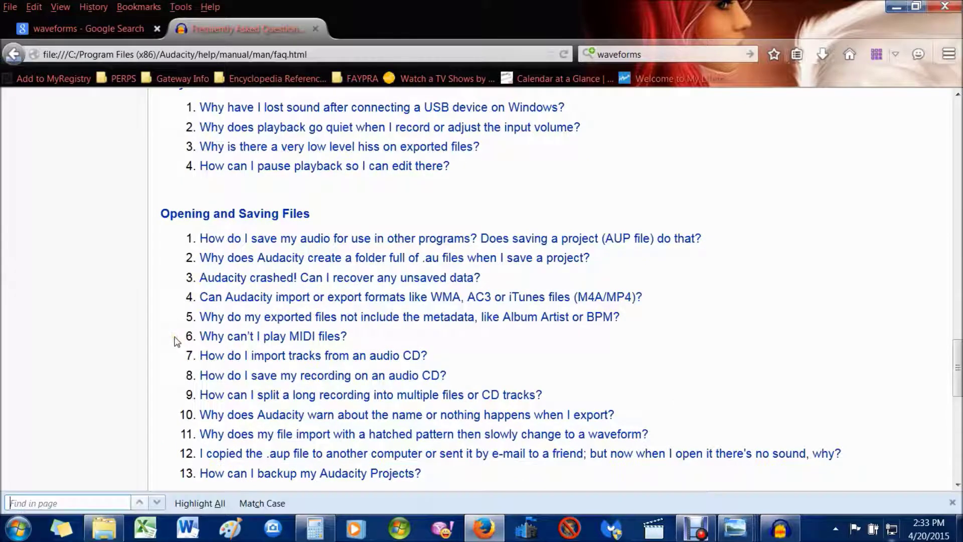
pyautogui.write('ffm')
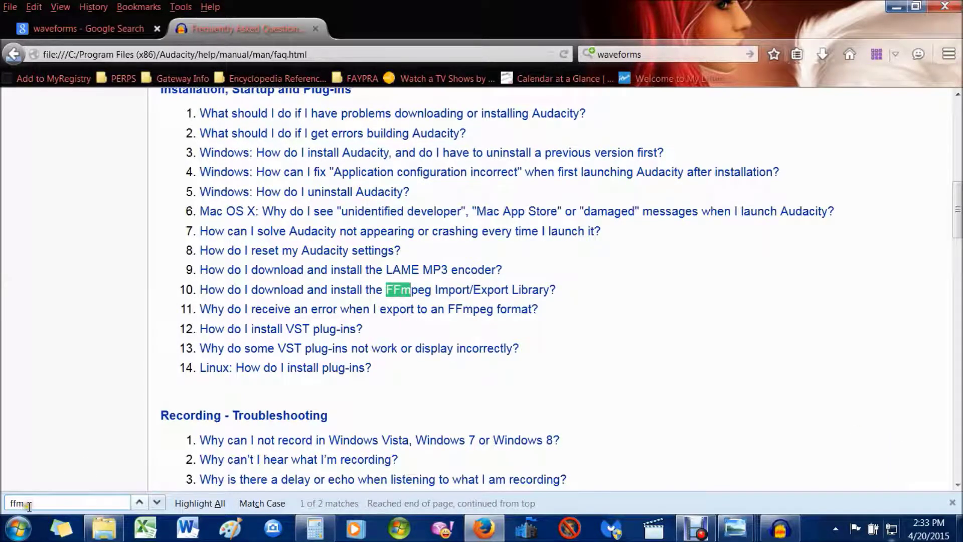
pyautogui.click(627, 335)
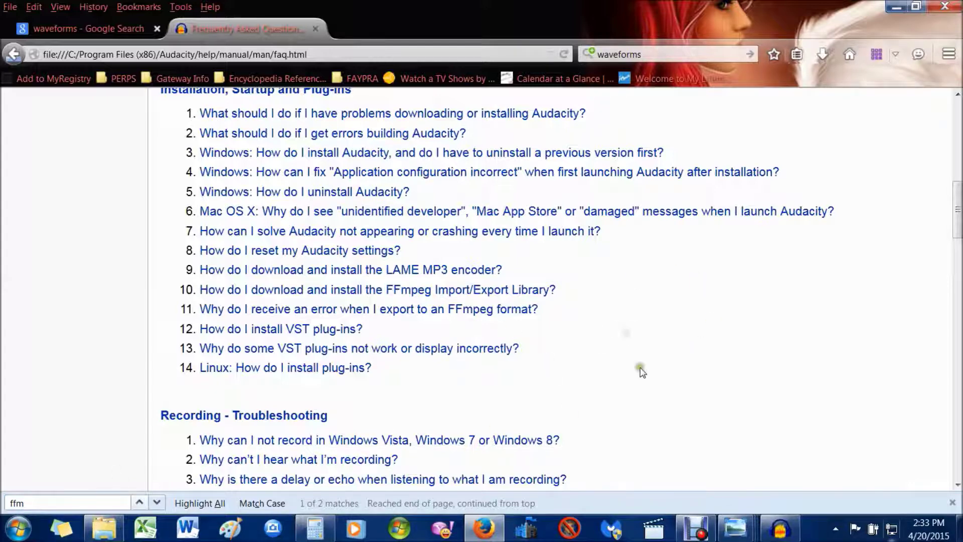
# Open the FAQ answer about errors when exporting to an FFmpeg format and read on through the VST plug-in installation section
pyautogui.scroll(3, 647, 372)
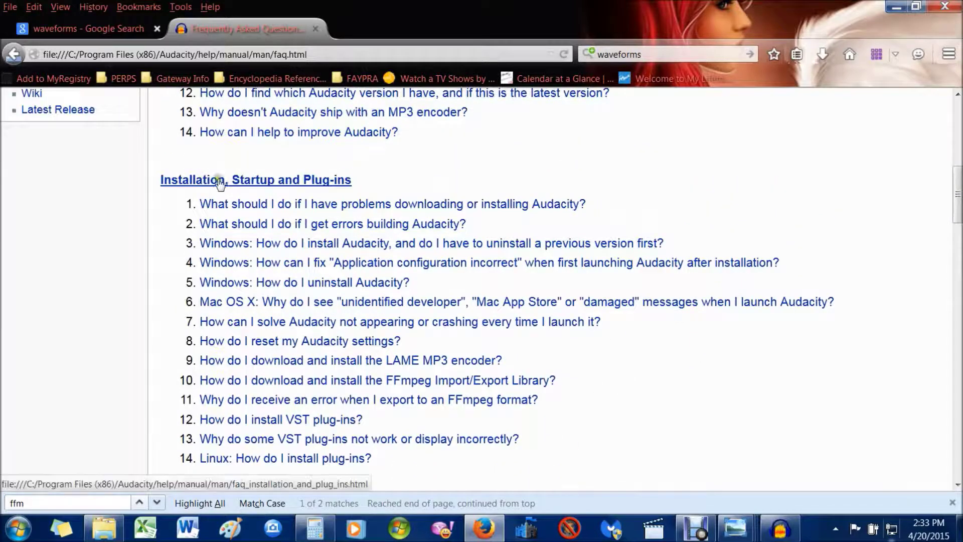
pyautogui.click(469, 400)
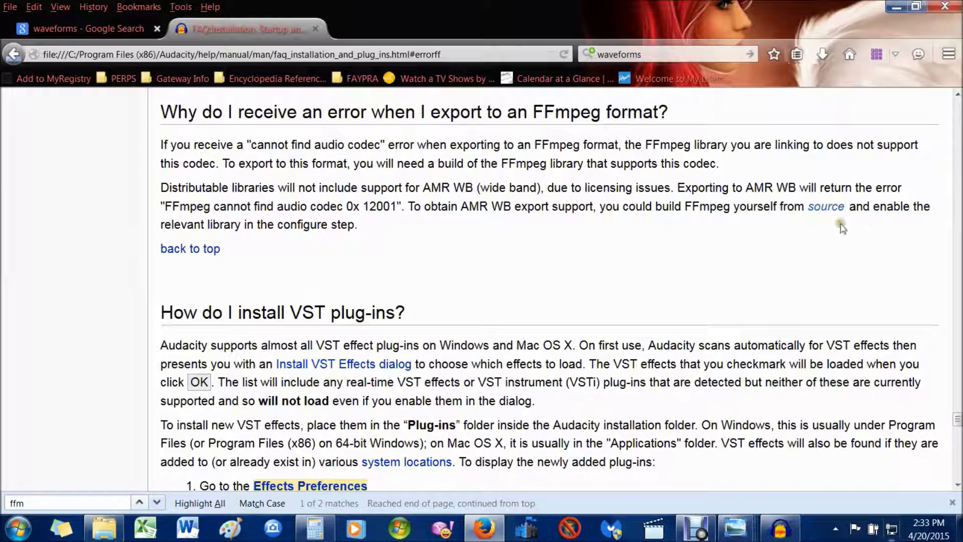
pyautogui.scroll(-3, 605, 289)
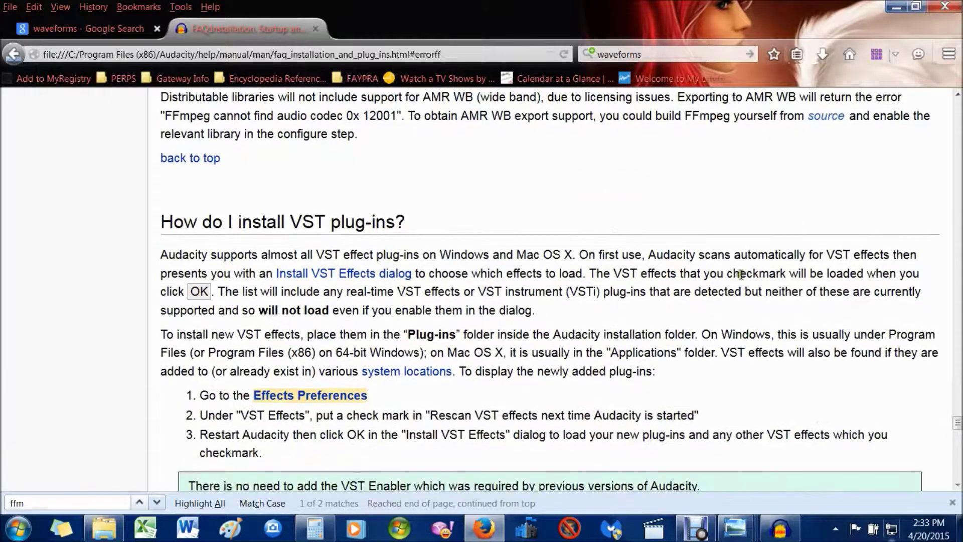
pyautogui.scroll(-3, 683, 403)
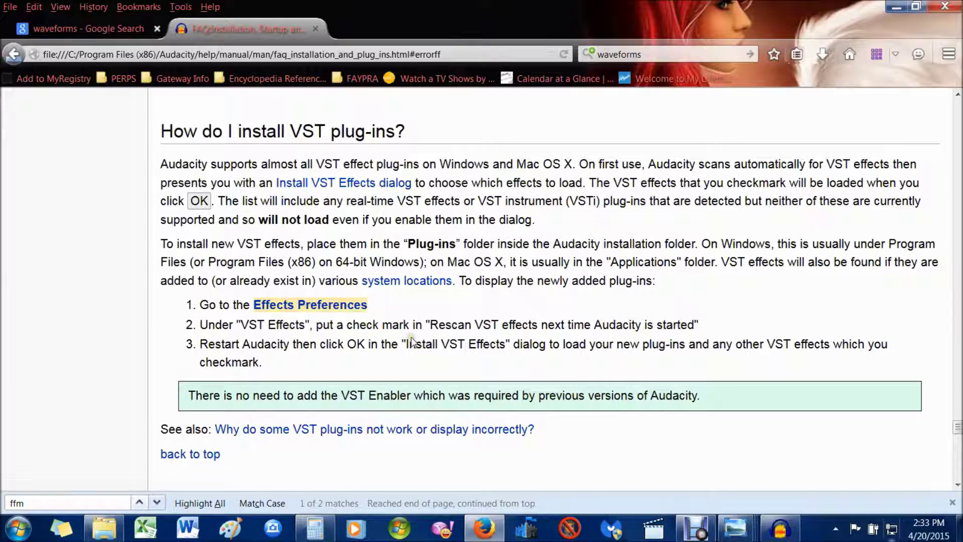
# Review the FAQ's instructions for installing the FFmpeg Import/Export Library and locating it manually, and switch back to Audacity
pyautogui.scroll(20, 661, 351)
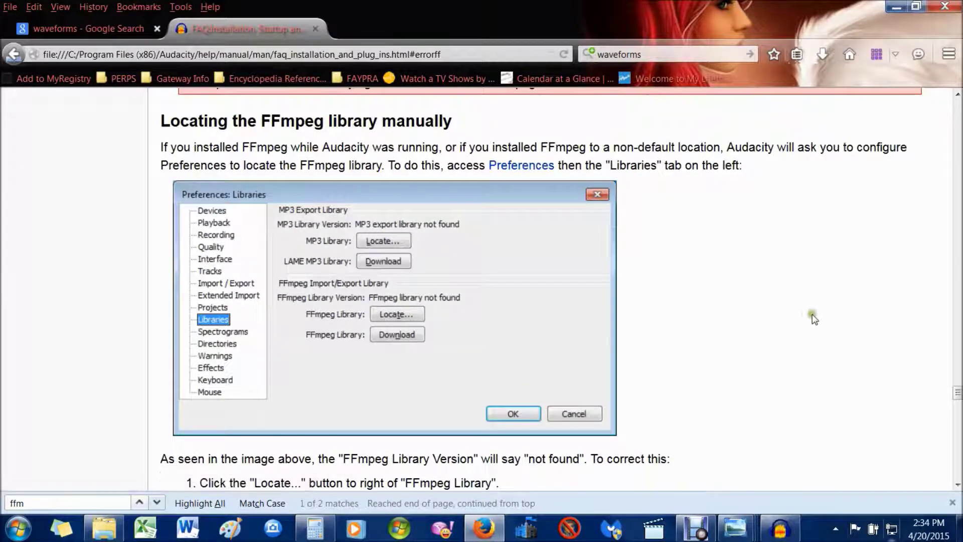
pyautogui.scroll(3, 807, 318)
pyautogui.scroll(9, 810, 319)
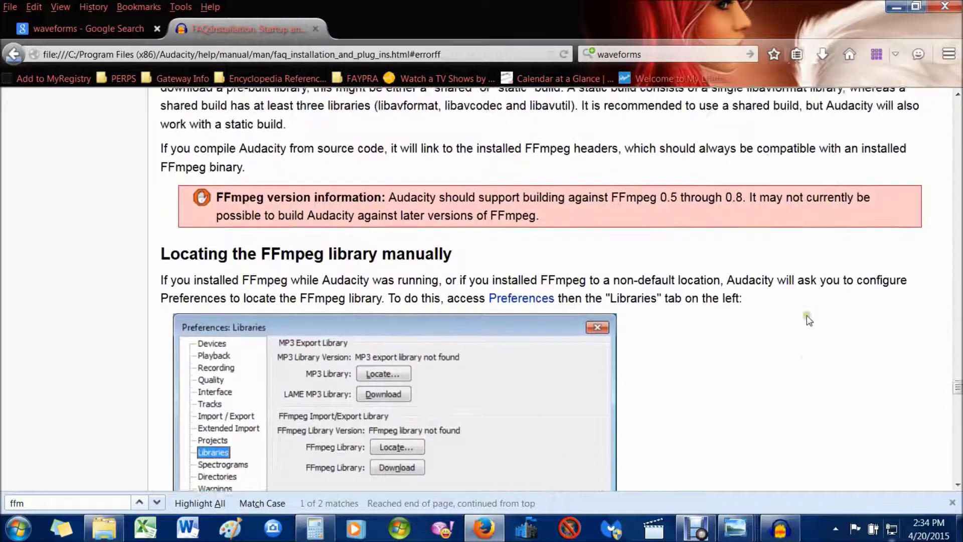
pyautogui.scroll(-13, 813, 336)
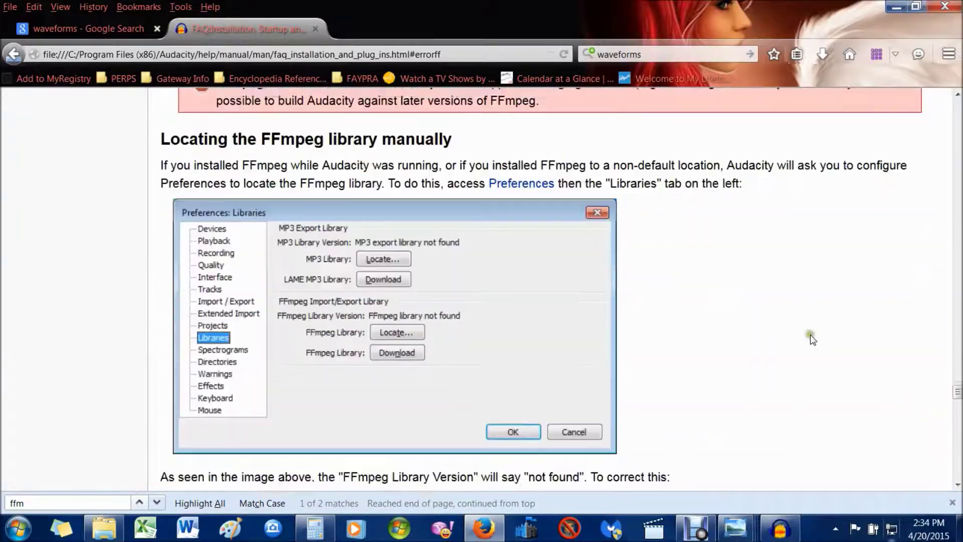
pyautogui.scroll(20, 813, 339)
pyautogui.scroll(10, 813, 341)
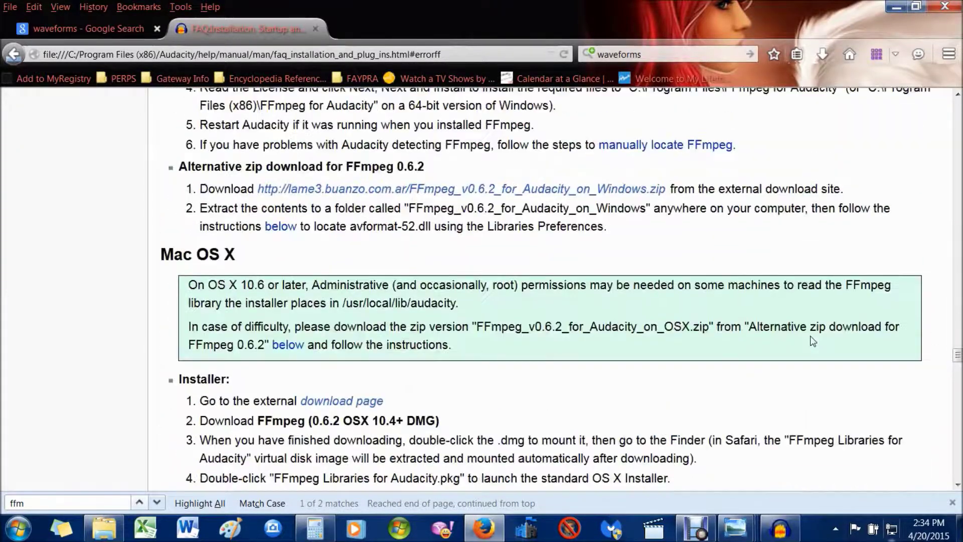
pyautogui.scroll(9, 813, 341)
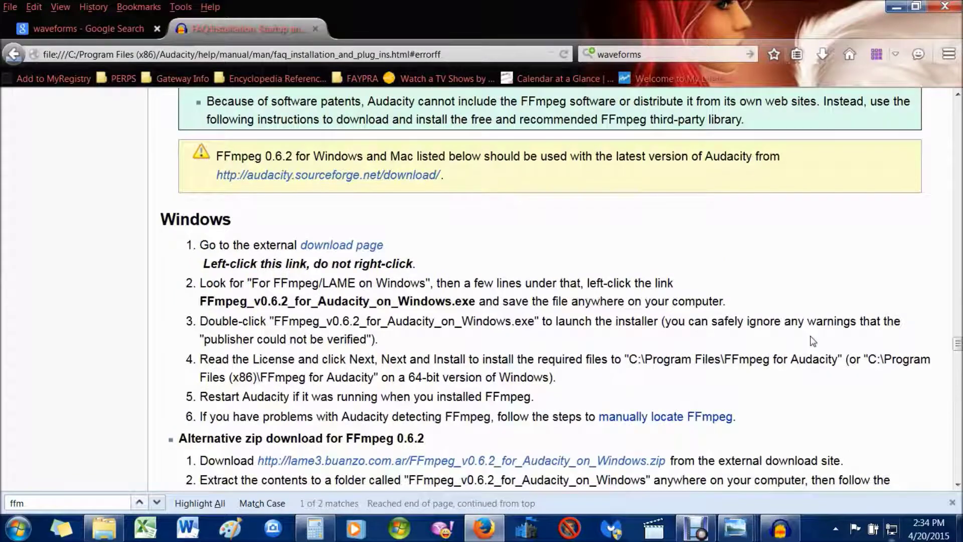
pyautogui.scroll(6, 813, 341)
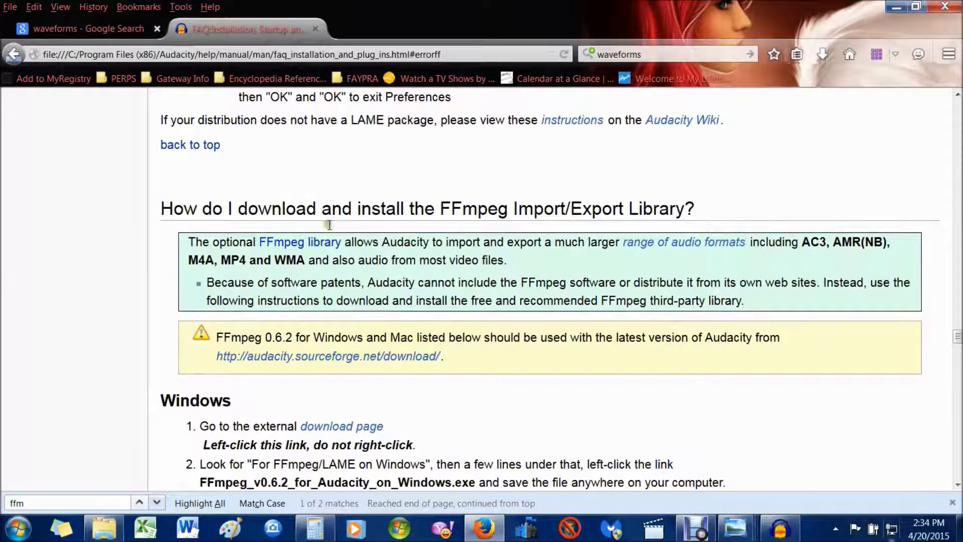
pyautogui.scroll(-3, 553, 359)
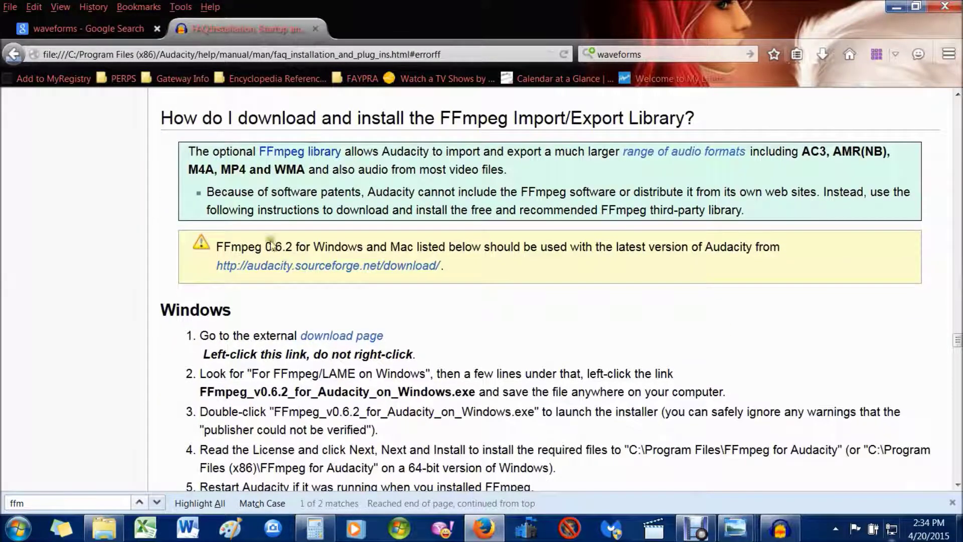
pyautogui.scroll(-15, 448, 335)
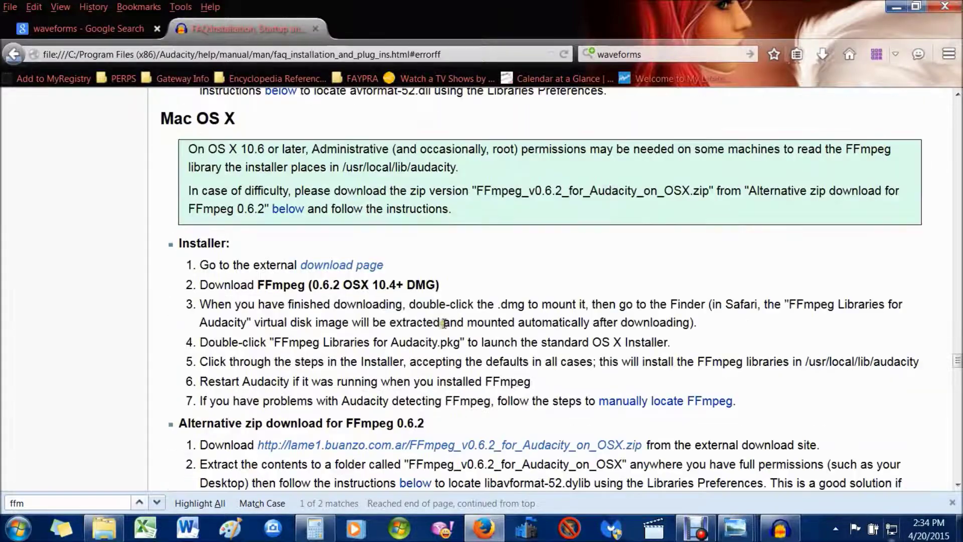
pyautogui.click(780, 528)
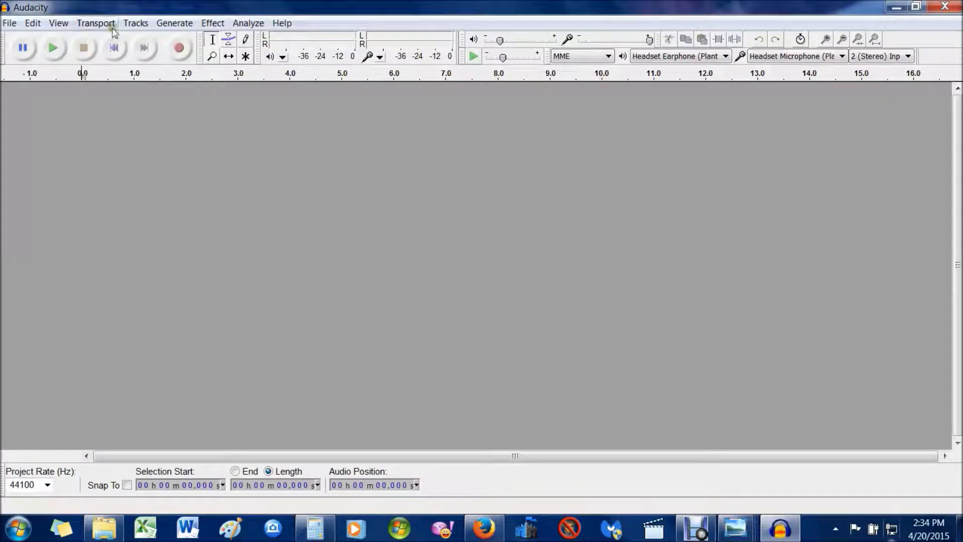
# Open the preferences and look through the Import / Export and Extended Import settings
pyautogui.click(58, 23)
pyautogui.click(76, 290)
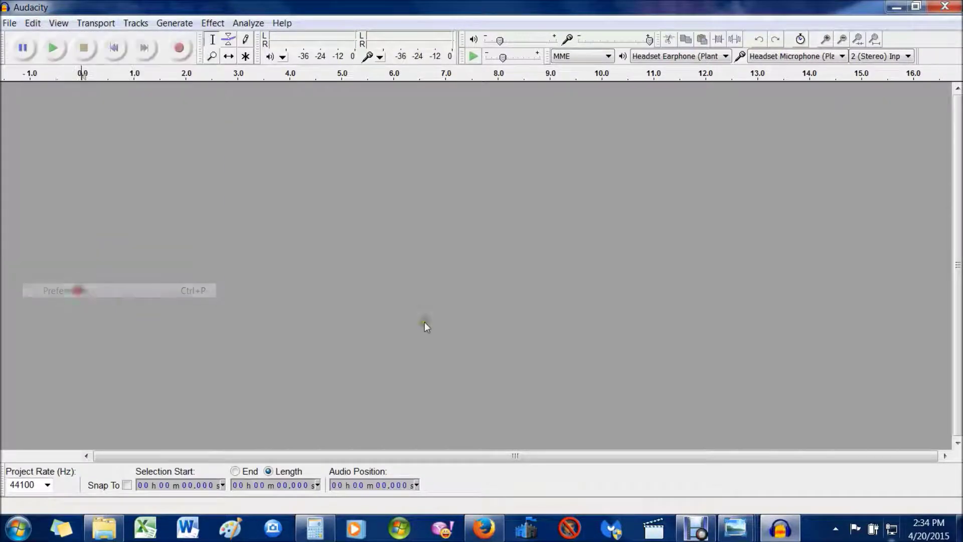
pyautogui.click(345, 239)
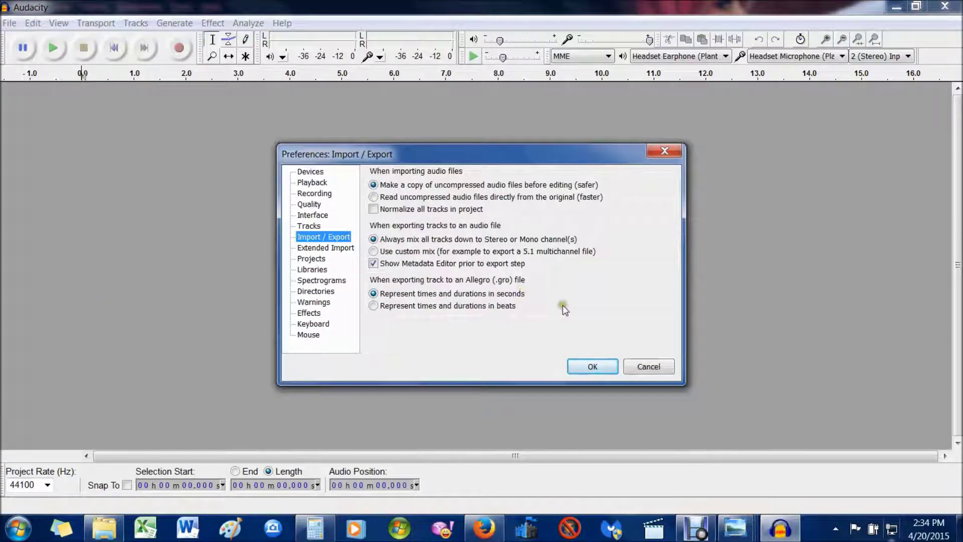
pyautogui.click(344, 251)
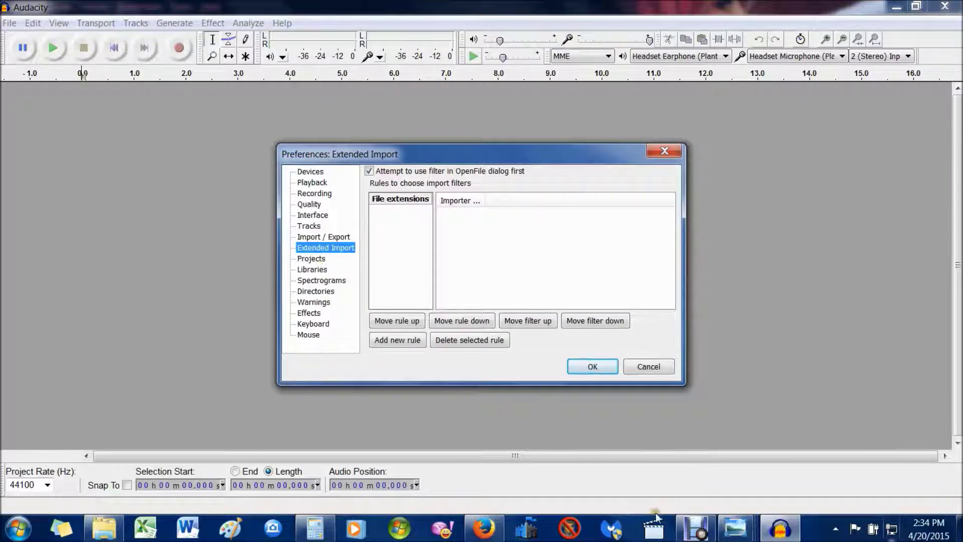
# Check the manual's section on locating the FFmpeg library manually in the web browser, and return to Audacity's preferences
pyautogui.click(771, 539)
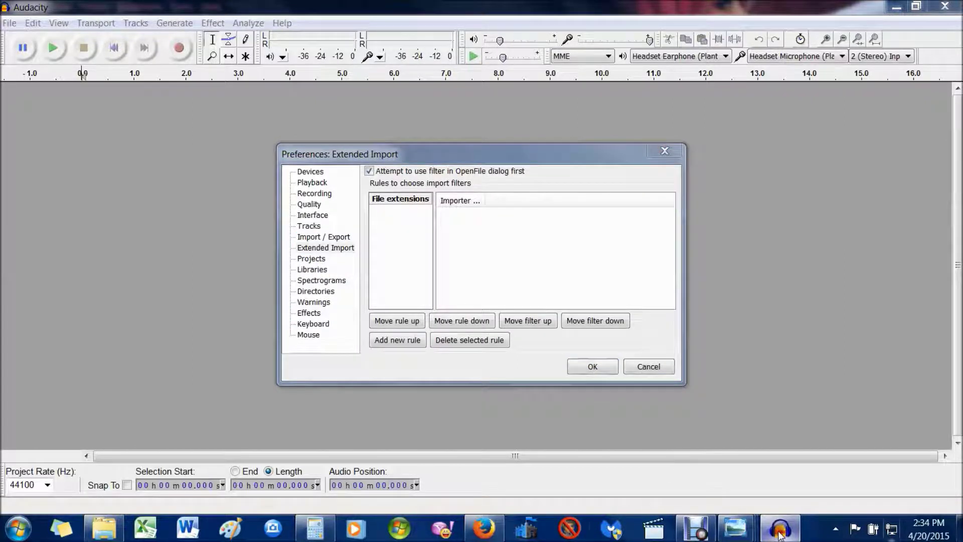
pyautogui.click(480, 536)
pyautogui.scroll(-12, 531, 425)
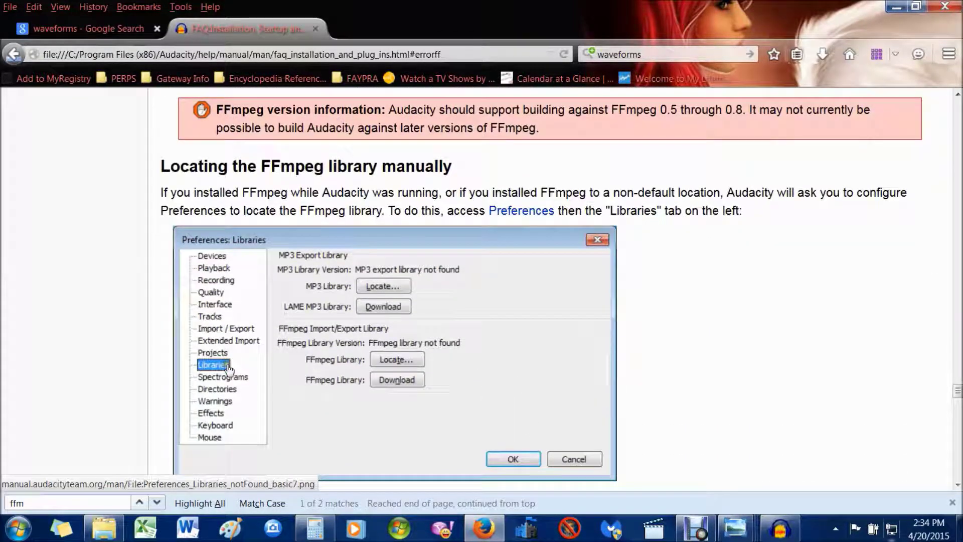
pyautogui.click(780, 528)
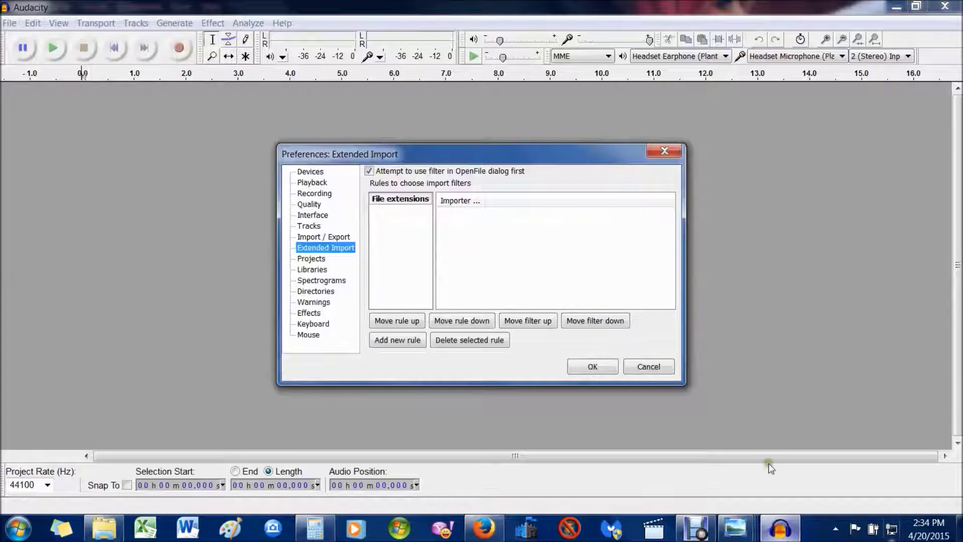
# View the MP3 and FFmpeg library settings in the Libraries preferences, and dismiss the preferences without saving
pyautogui.click(315, 271)
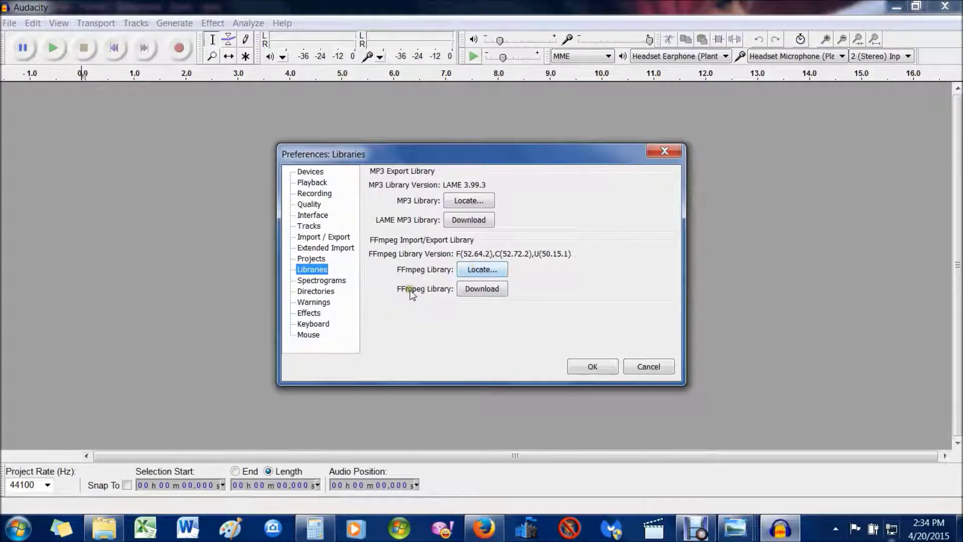
pyautogui.moveTo(382, 160); pyautogui.dragTo(274, 149)
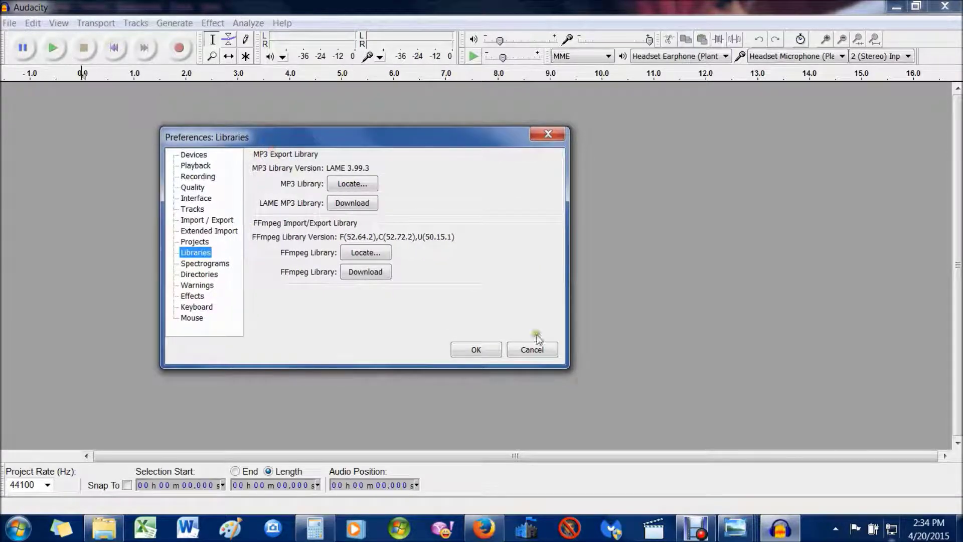
pyautogui.click(534, 351)
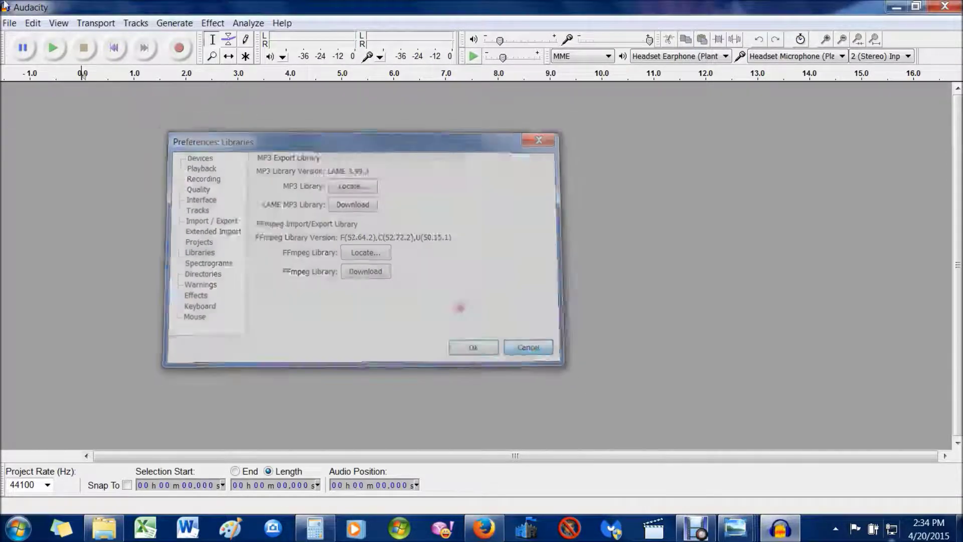
# Reopen the Libraries preferences, have Audacity locate the FFmpeg library, and decline locating it manually
pyautogui.click(31, 25)
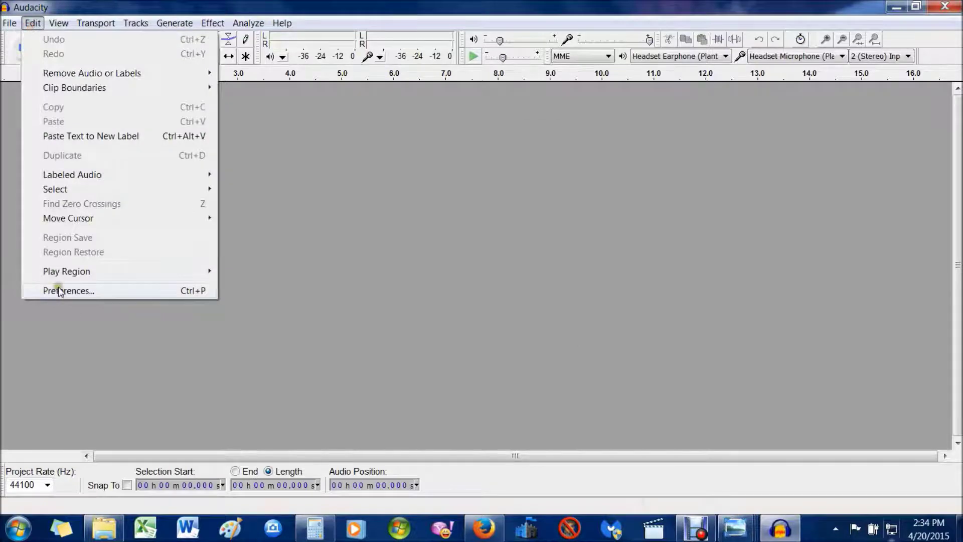
pyautogui.click(61, 289)
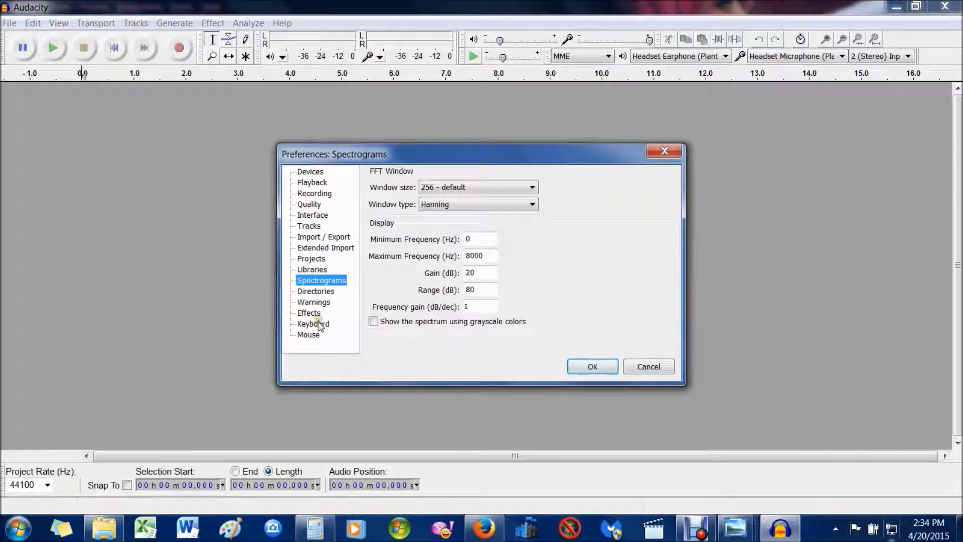
pyautogui.click(320, 270)
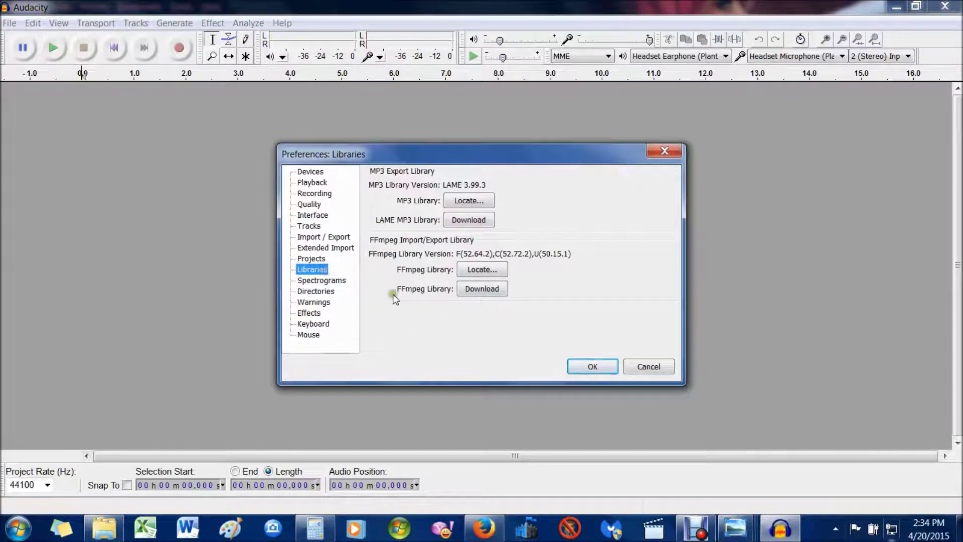
pyautogui.click(469, 269)
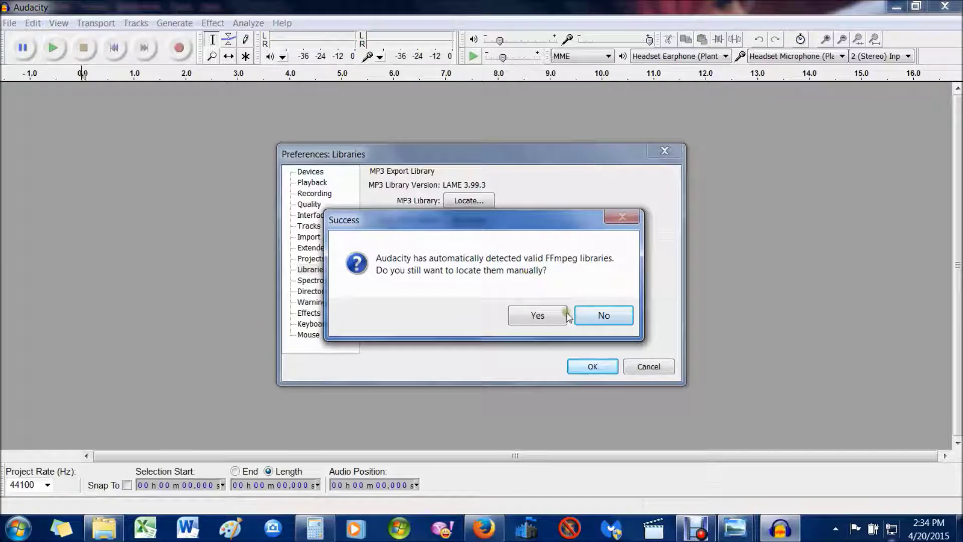
pyautogui.click(607, 315)
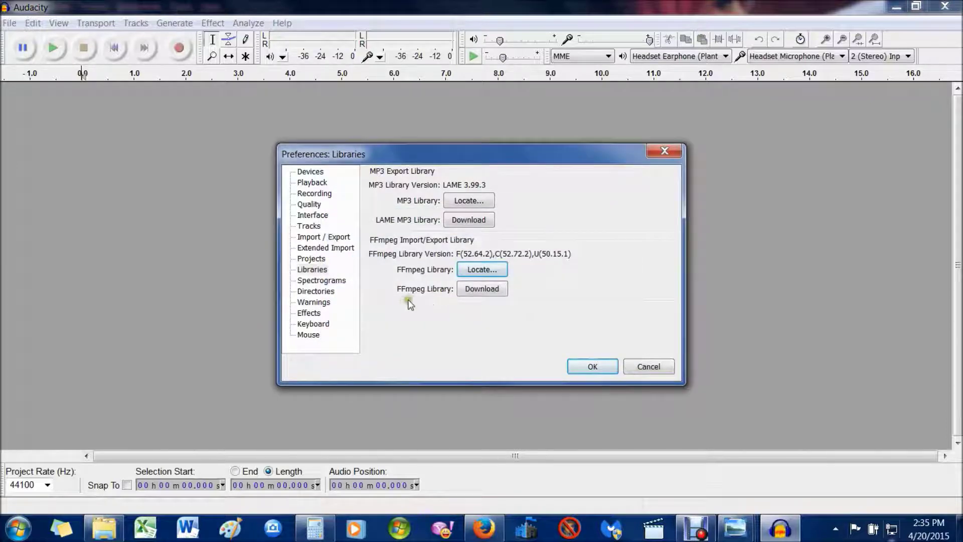
# Open the FFmpeg library download help from the Libraries preferences and examine its Windows and Mac OS X installation instructions
pyautogui.click(484, 290)
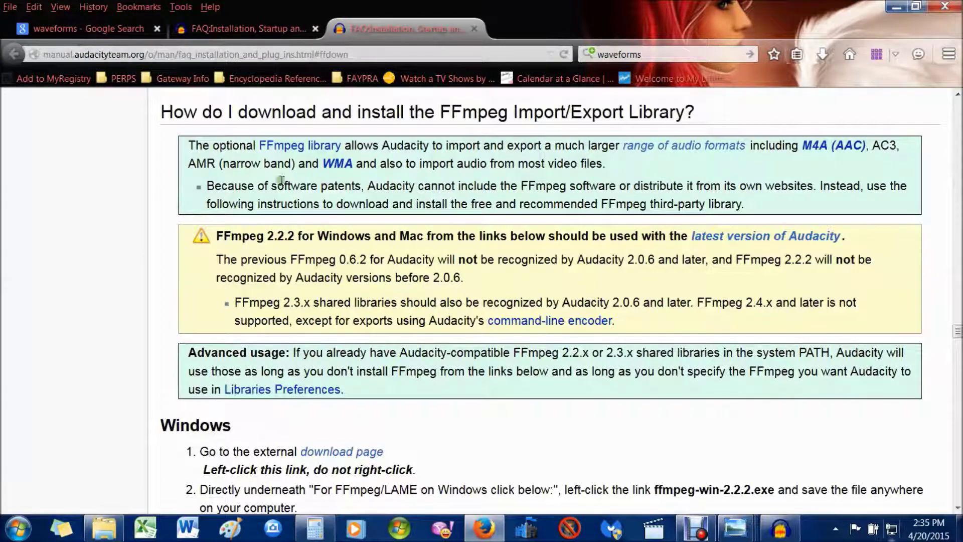
pyautogui.click(238, 28)
pyautogui.scroll(15, 380, 251)
pyautogui.scroll(5, 380, 250)
pyautogui.click(403, 29)
pyautogui.scroll(-10, 567, 427)
pyautogui.scroll(-10, 503, 410)
pyautogui.scroll(8, 505, 410)
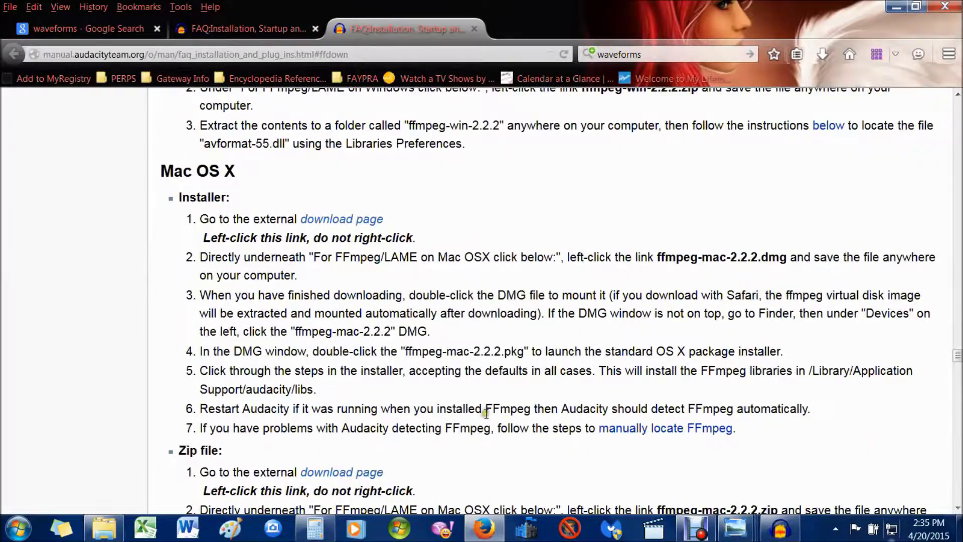
pyautogui.scroll(3, 486, 419)
pyautogui.scroll(5, 486, 413)
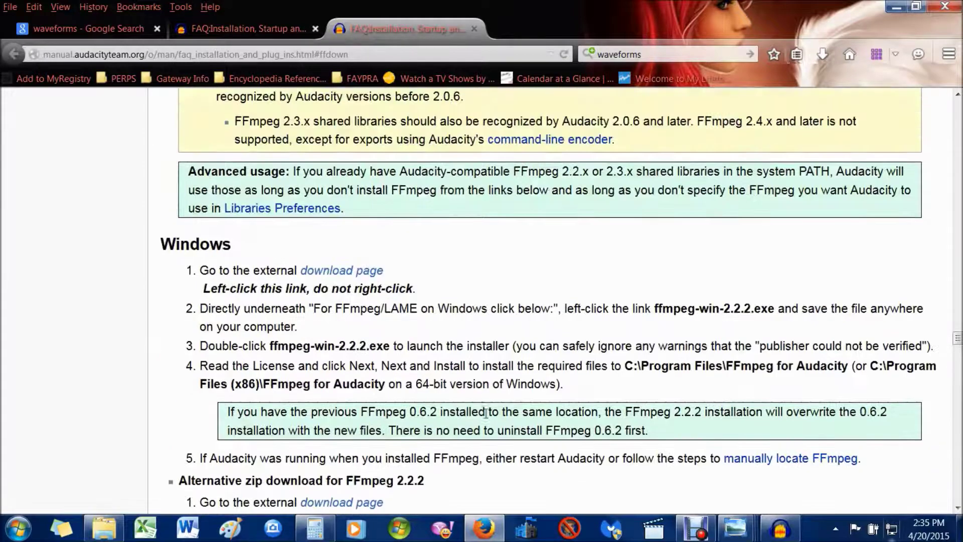
pyautogui.scroll(2, 349, 379)
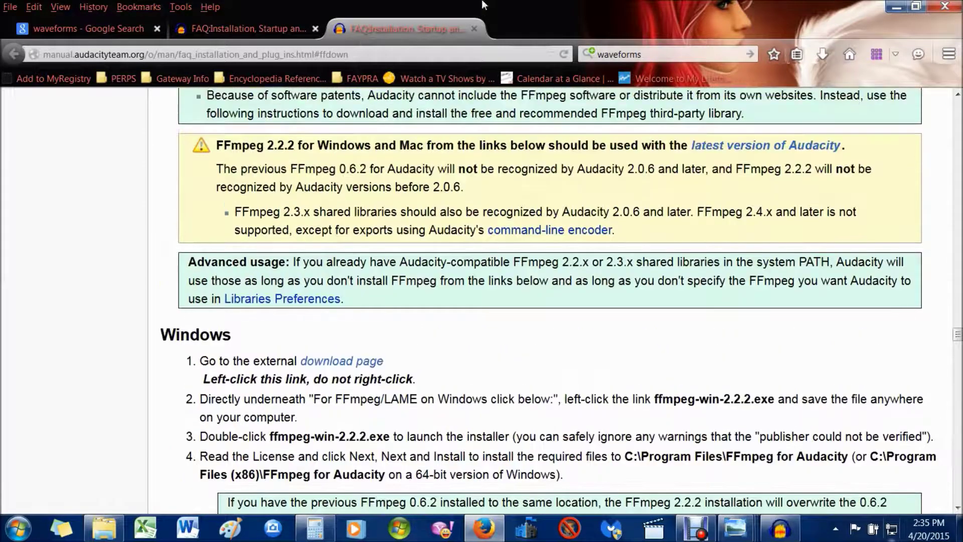
# Close both Audacity FAQ pages in the browser, return to Audacity and cancel the preferences
pyautogui.click(474, 32)
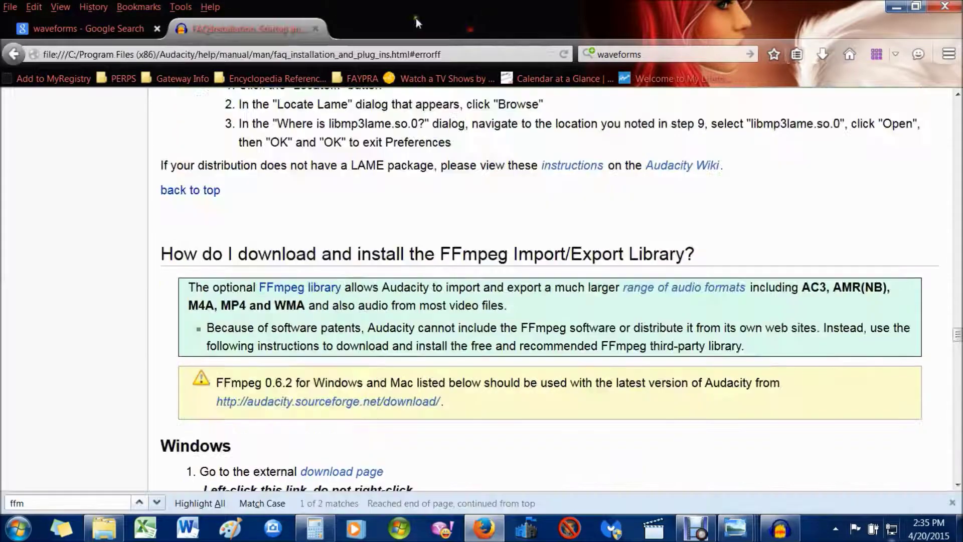
pyautogui.click(315, 29)
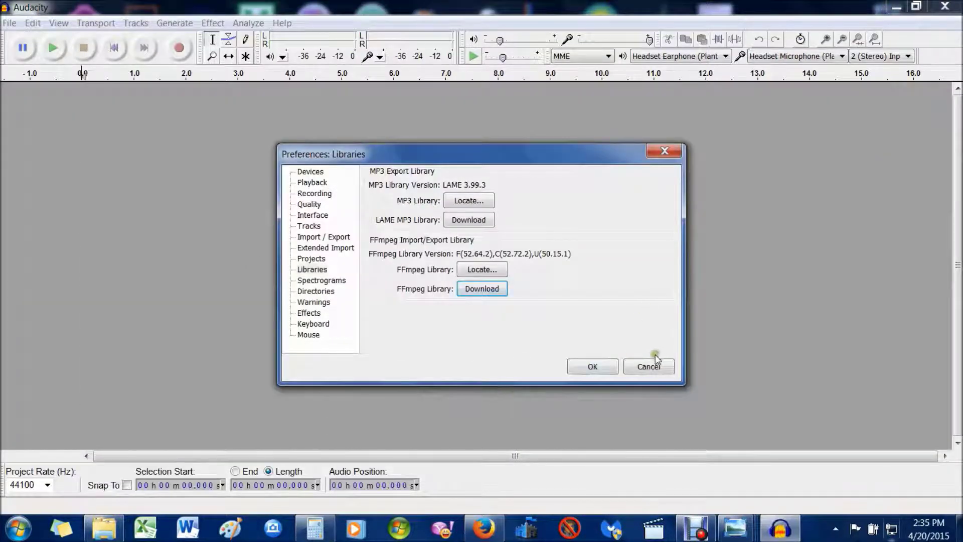
pyautogui.click(657, 366)
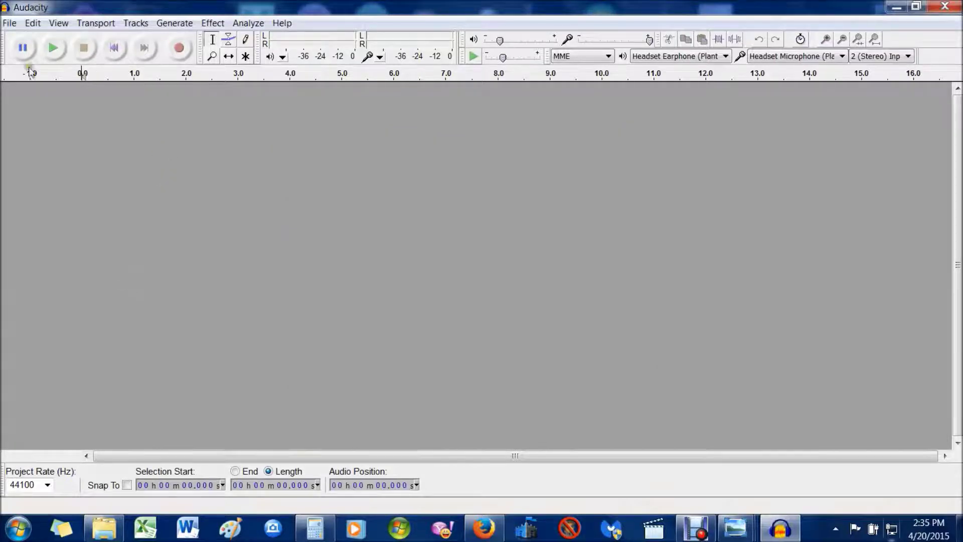
pyautogui.click(9, 23)
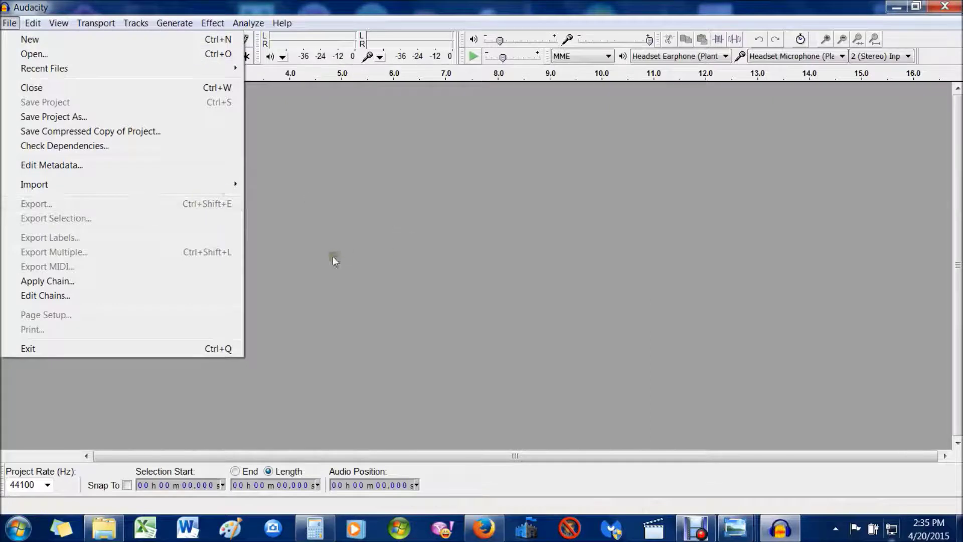
pyautogui.moveTo(230, 188)
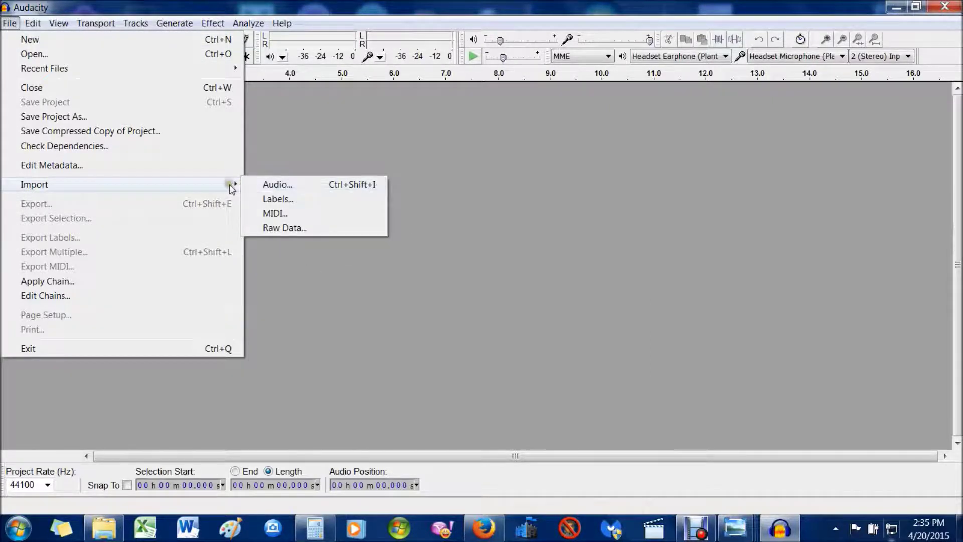
pyautogui.click(262, 185)
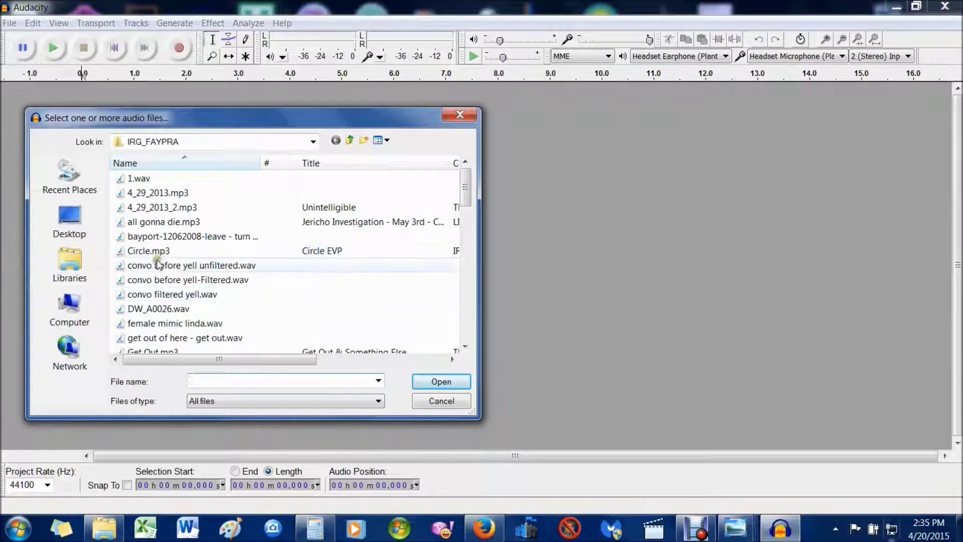
pyautogui.click(161, 294)
pyautogui.scroll(-15, 160, 310)
pyautogui.scroll(8, 183, 351)
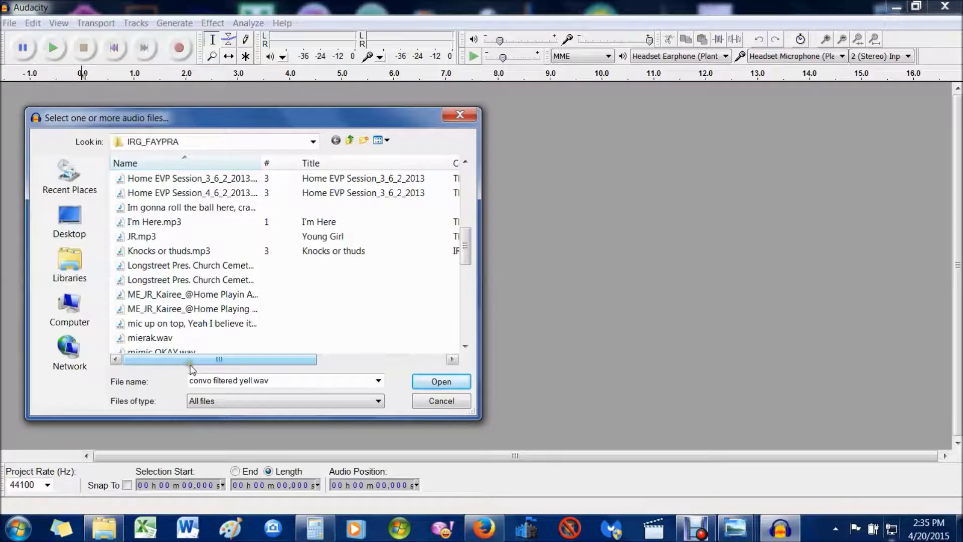
pyautogui.scroll(-4, 188, 360)
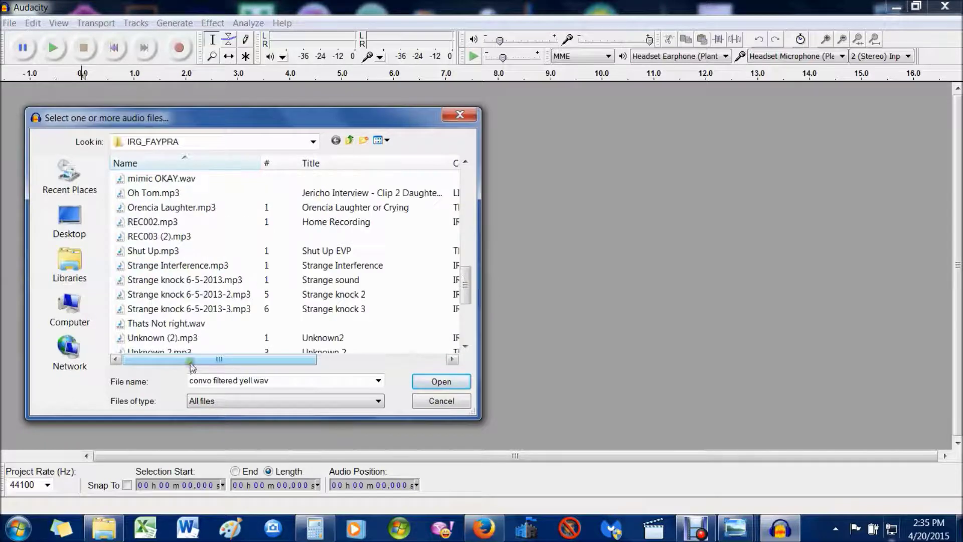
pyautogui.click(436, 401)
# Import the audio file "Thats Not right.wav" from the IRG_FAYPRA folder, making a copy of the file before editing
pyautogui.click(10, 24)
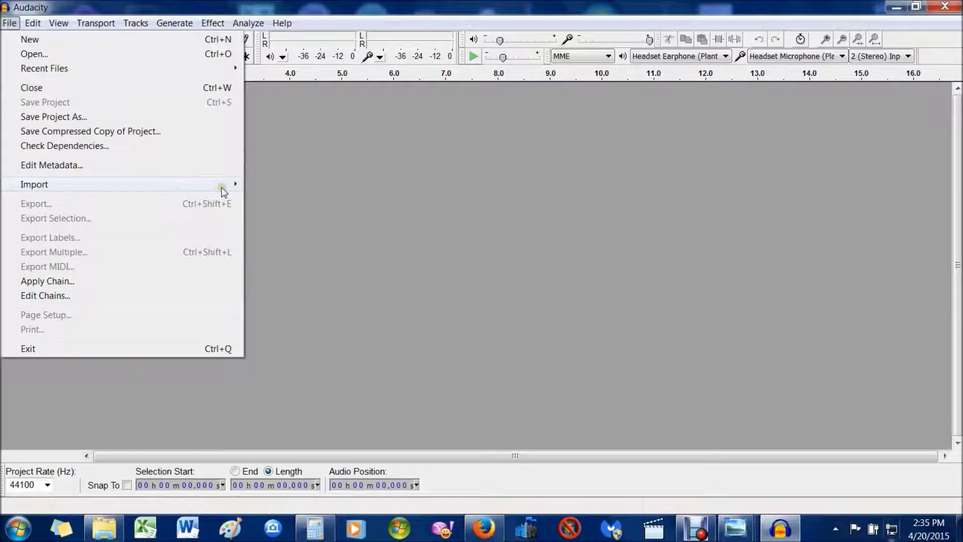
pyautogui.moveTo(223, 188)
pyautogui.click(272, 187)
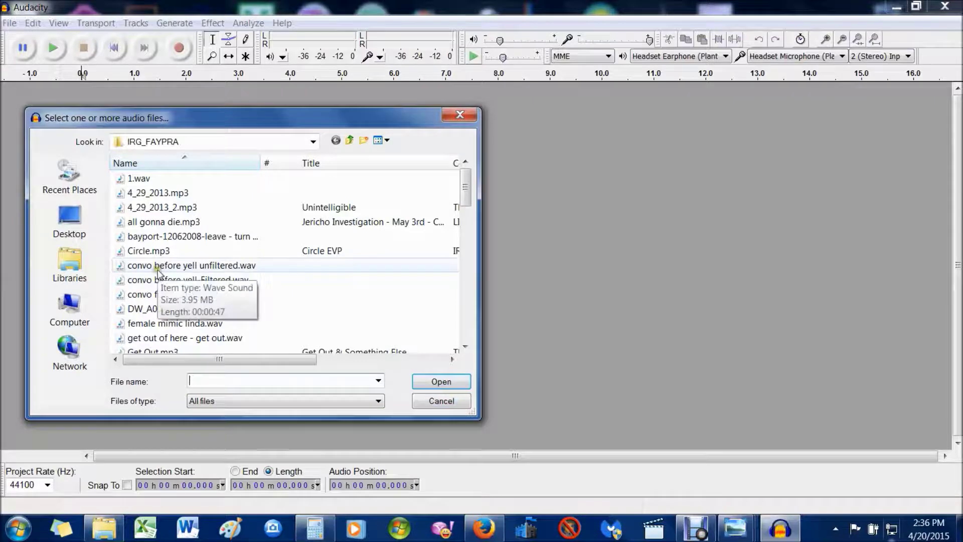
pyautogui.click(226, 324)
pyautogui.scroll(-3, 231, 321)
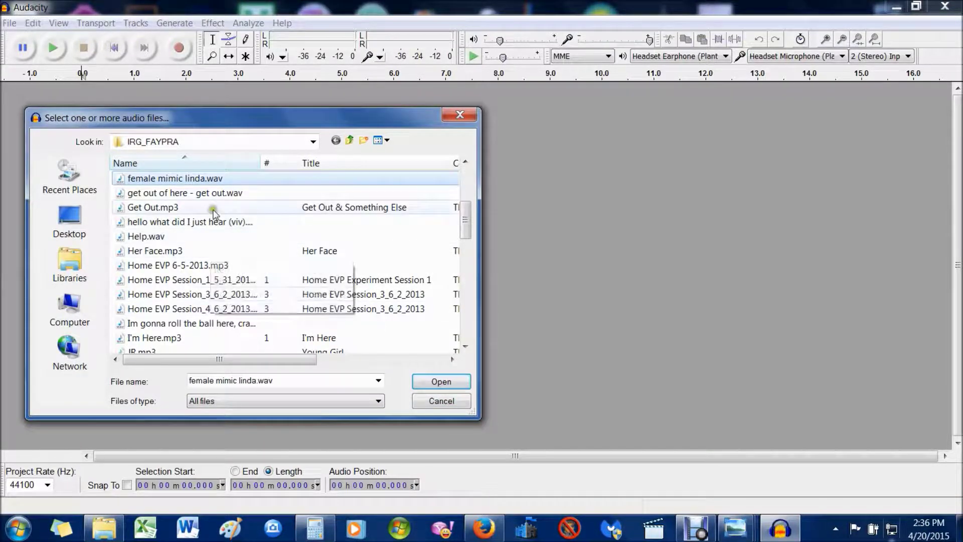
pyautogui.scroll(-3, 196, 316)
pyautogui.scroll(1, 197, 317)
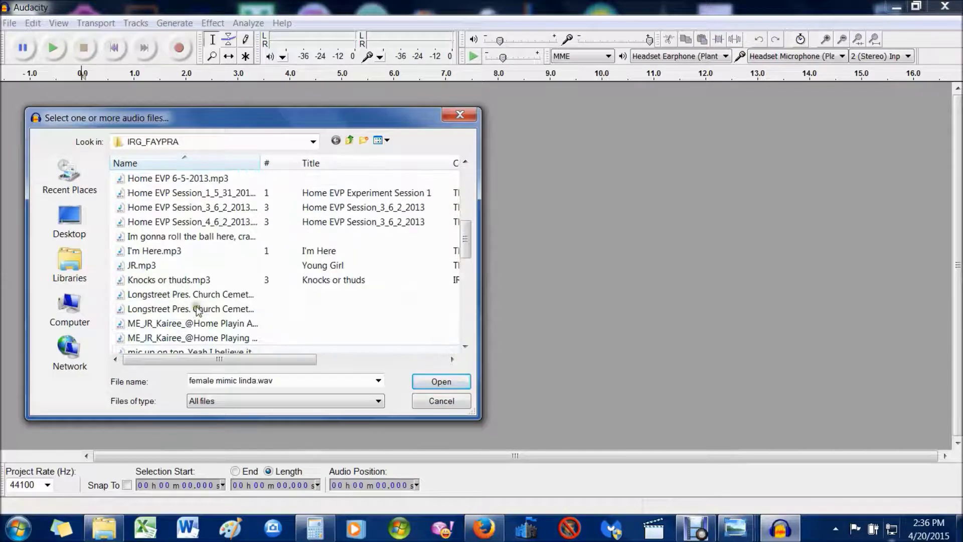
pyautogui.scroll(-5, 197, 311)
pyautogui.scroll(-2, 199, 284)
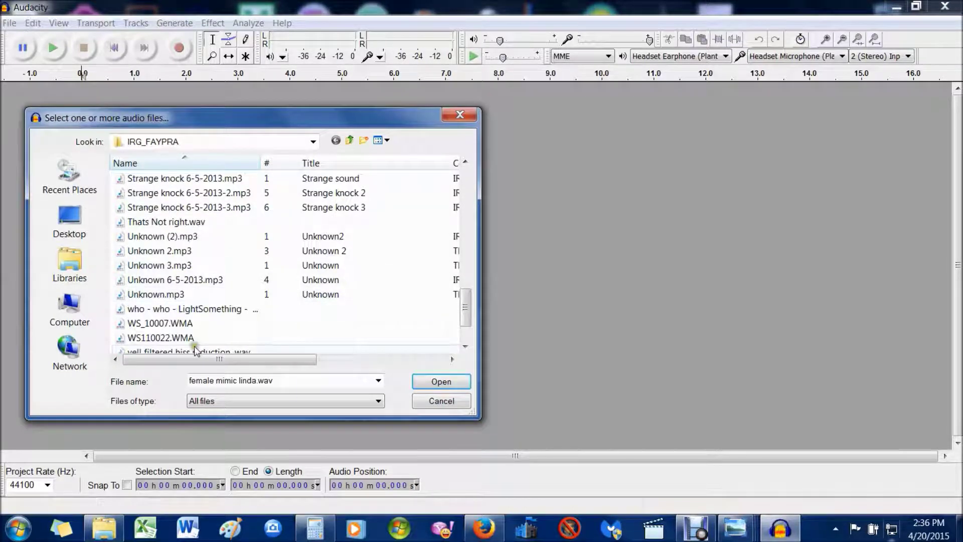
pyautogui.doubleClick(181, 221)
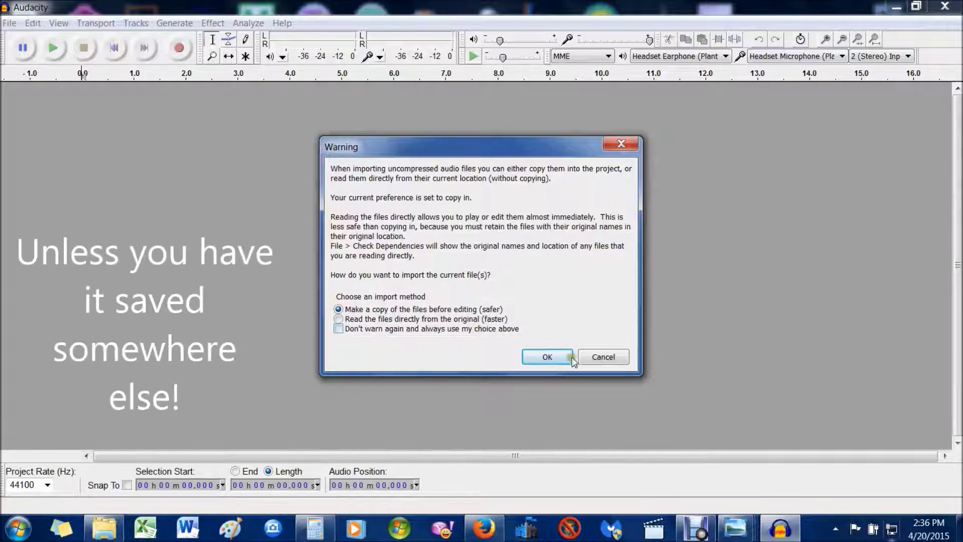
pyautogui.click(529, 360)
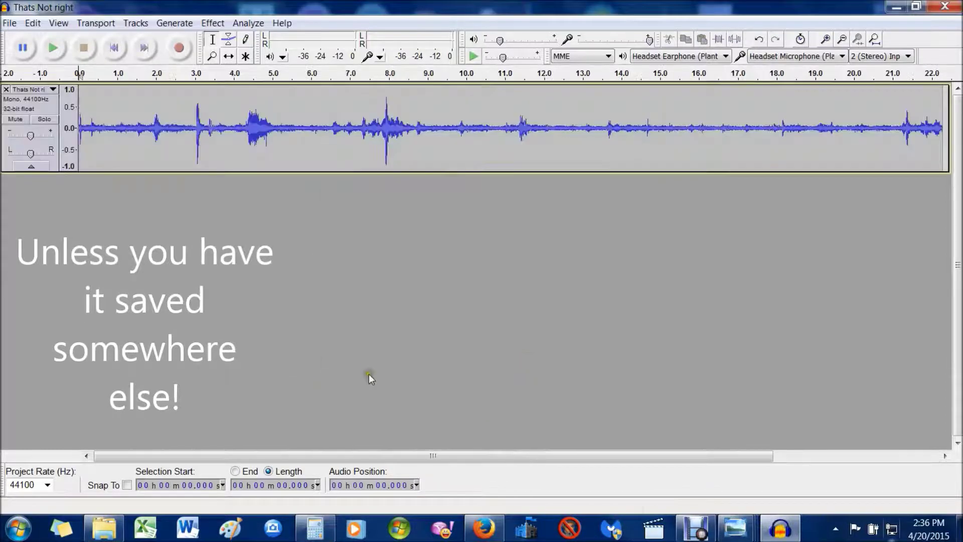
# Enlarge the height of the imported audio track to about three times its original size
pyautogui.moveTo(370, 171); pyautogui.dragTo(383, 327)
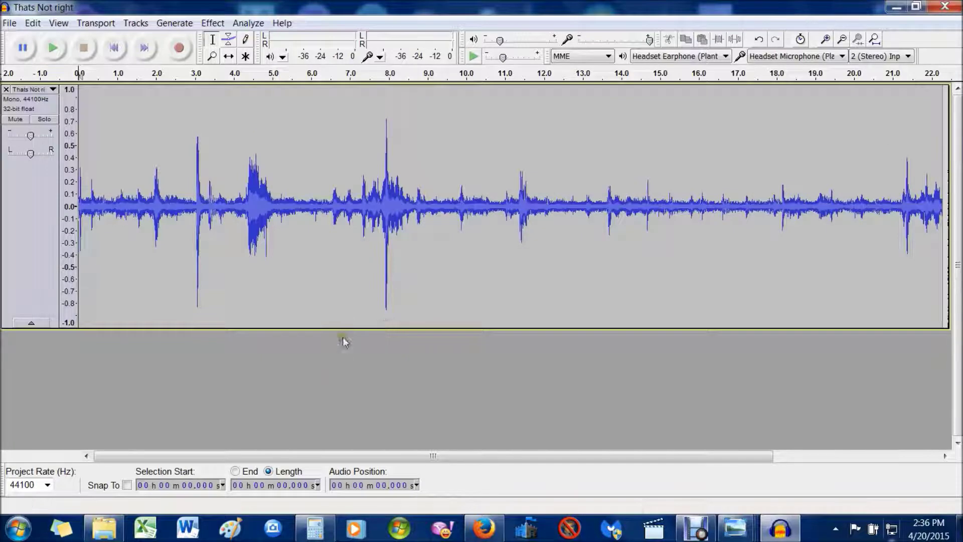
pyautogui.moveTo(345, 328)
pyautogui.mouseDown()
pyautogui.moveTo(348, 313)
pyautogui.moveTo(345, 339)
pyautogui.moveTo(336, 324)
pyautogui.mouseUp()
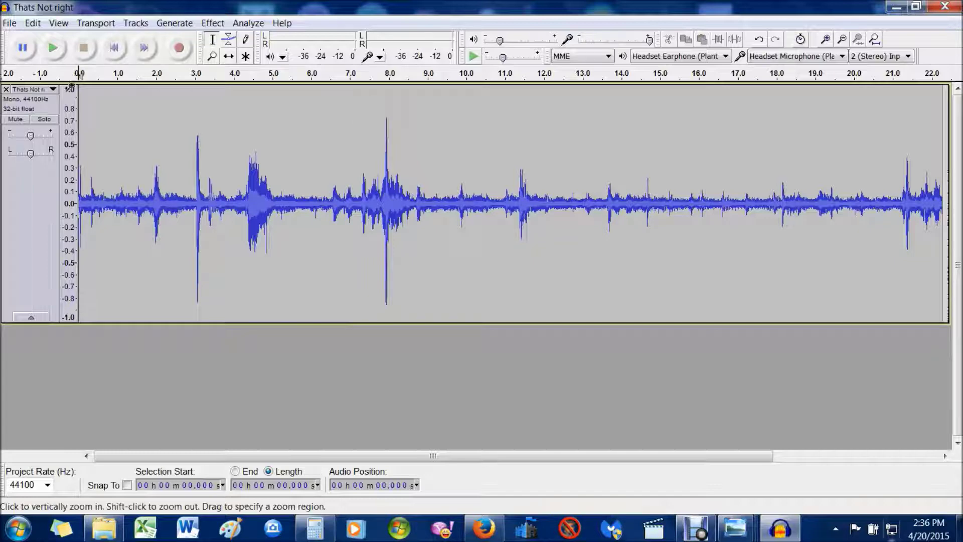
# Switch the imported audio track to Spectrogram view and reduce its height to about three quarters
pyautogui.click(52, 90)
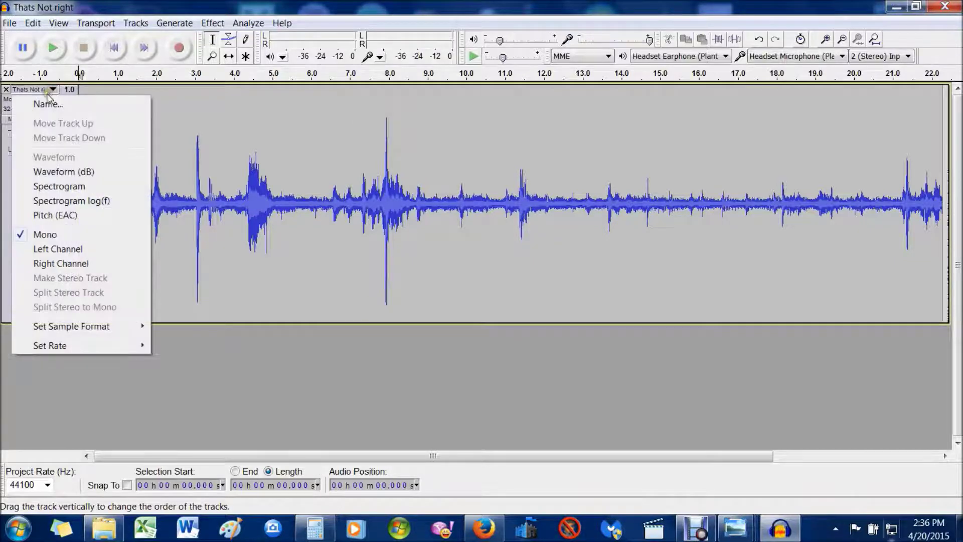
pyautogui.click(39, 187)
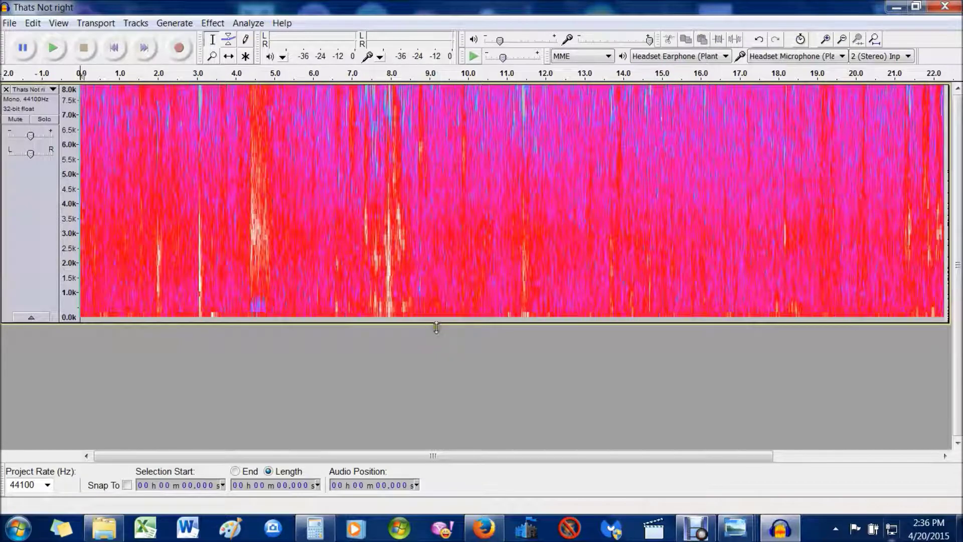
pyautogui.moveTo(434, 323); pyautogui.dragTo(447, 272)
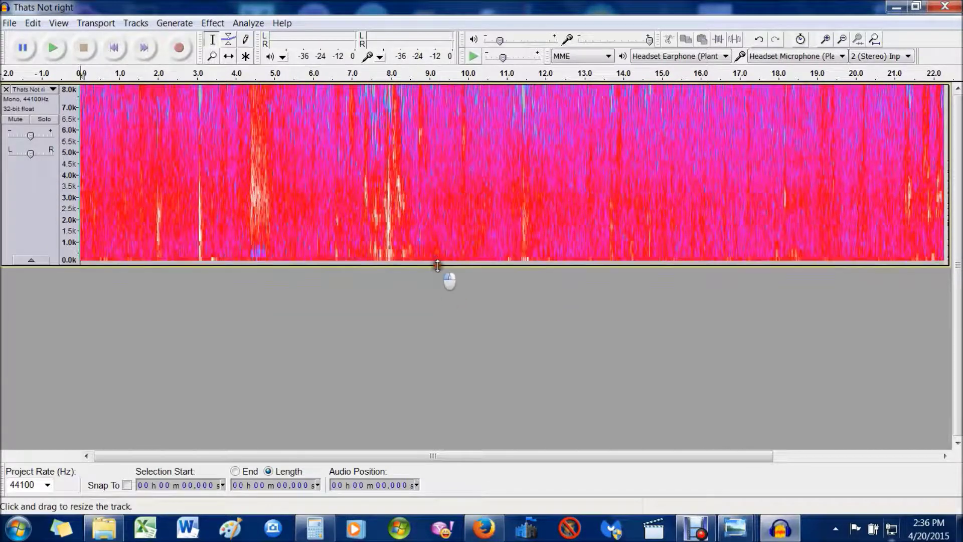
pyautogui.click(488, 265)
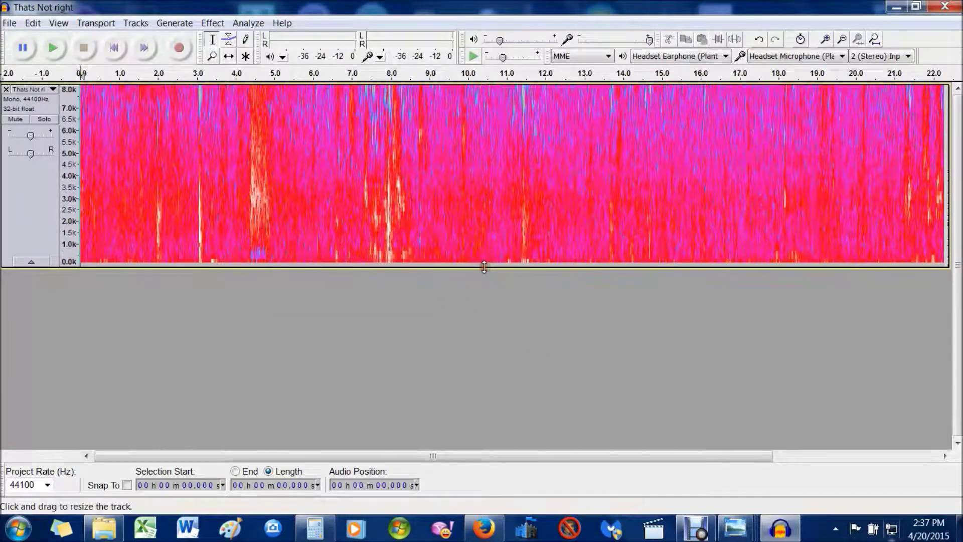
pyautogui.moveTo(488, 266); pyautogui.dragTo(496, 263)
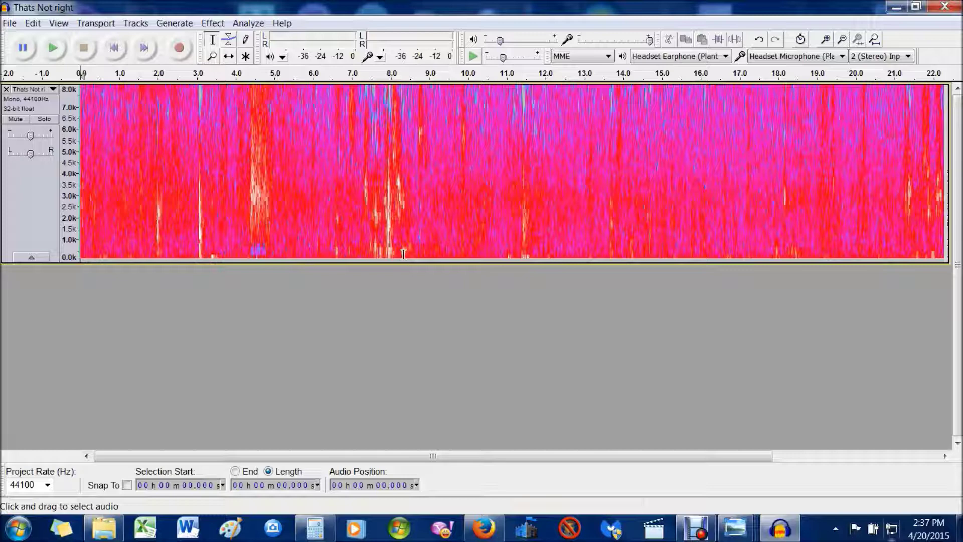
# Select about 1.8 s of audio starting near 7.2 s, and place the cursor at about 4.3 s
pyautogui.moveTo(361, 189); pyautogui.dragTo(431, 191)
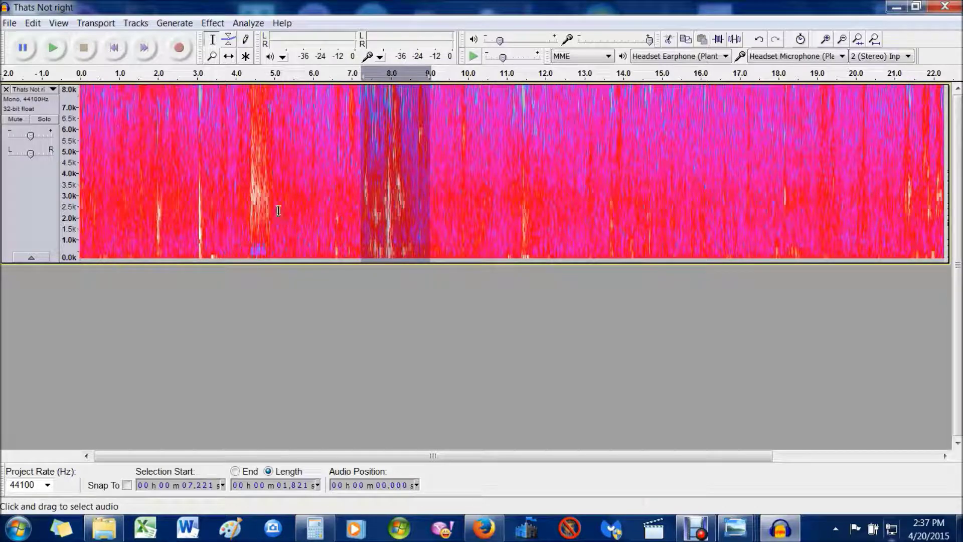
pyautogui.click(250, 199)
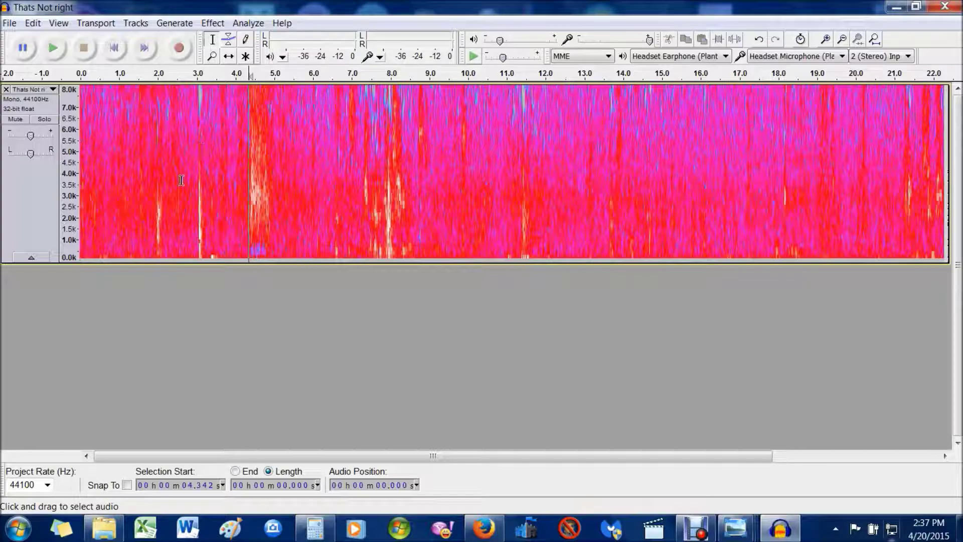
# Open the Audacity manual in the web browser and look over its contents page and navigation links
pyautogui.click(280, 23)
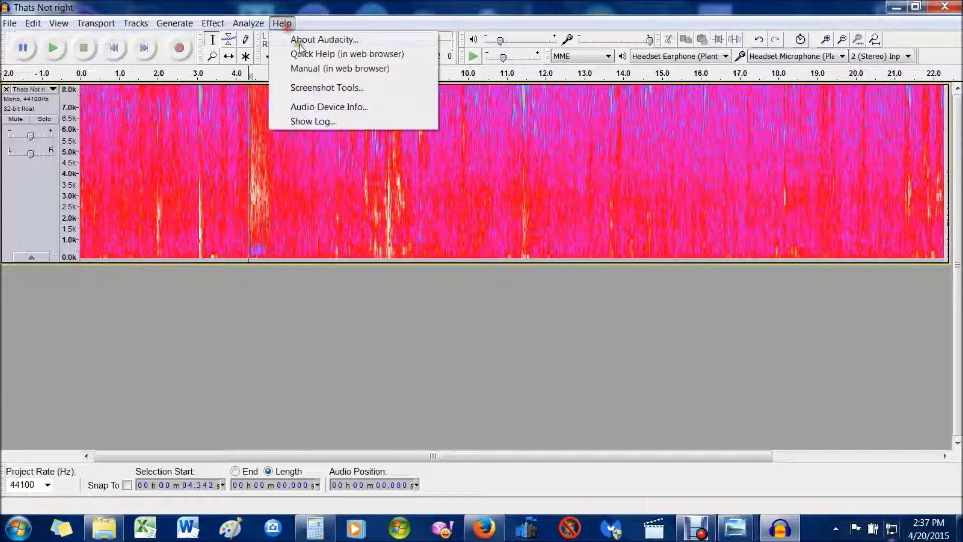
pyautogui.click(301, 68)
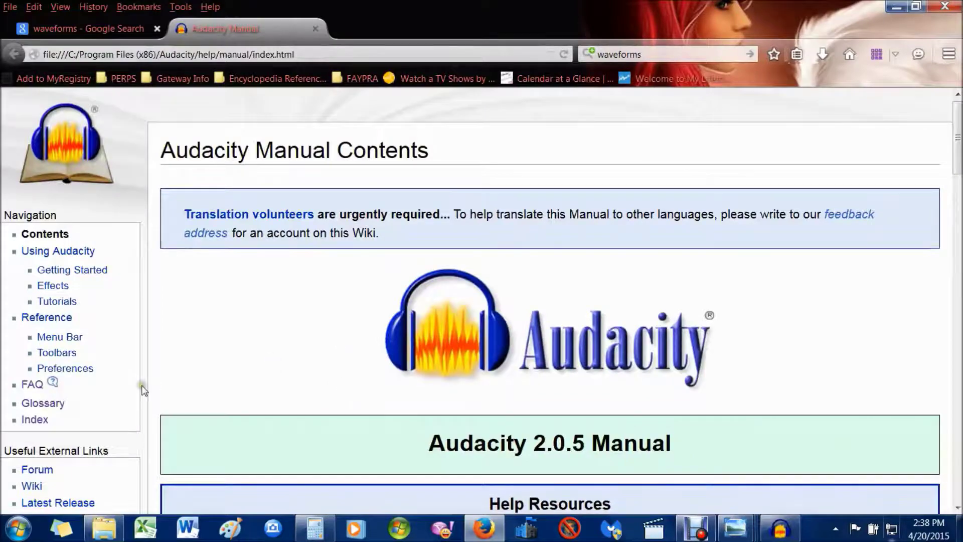
pyautogui.scroll(-4, 140, 374)
pyautogui.scroll(2, 135, 354)
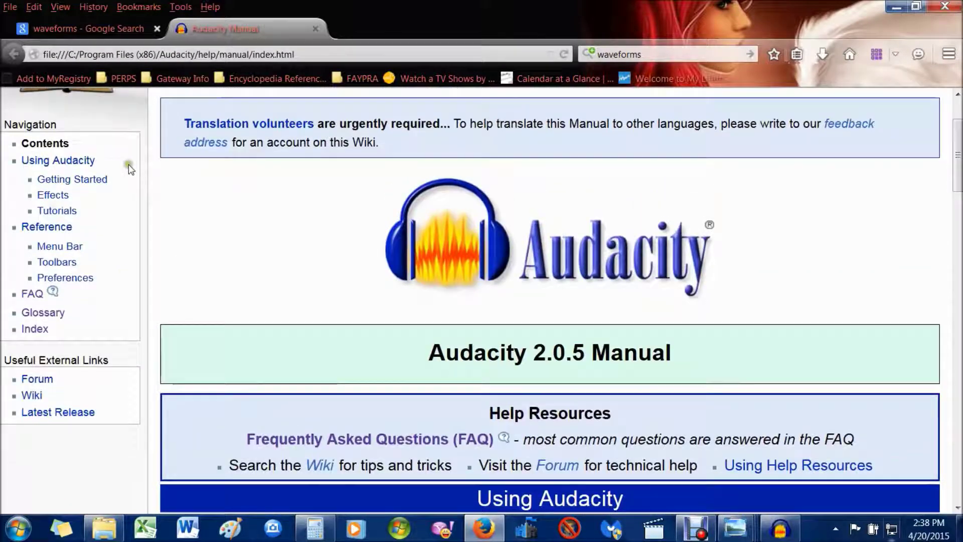
pyautogui.moveTo(24, 359); pyautogui.dragTo(40, 341)
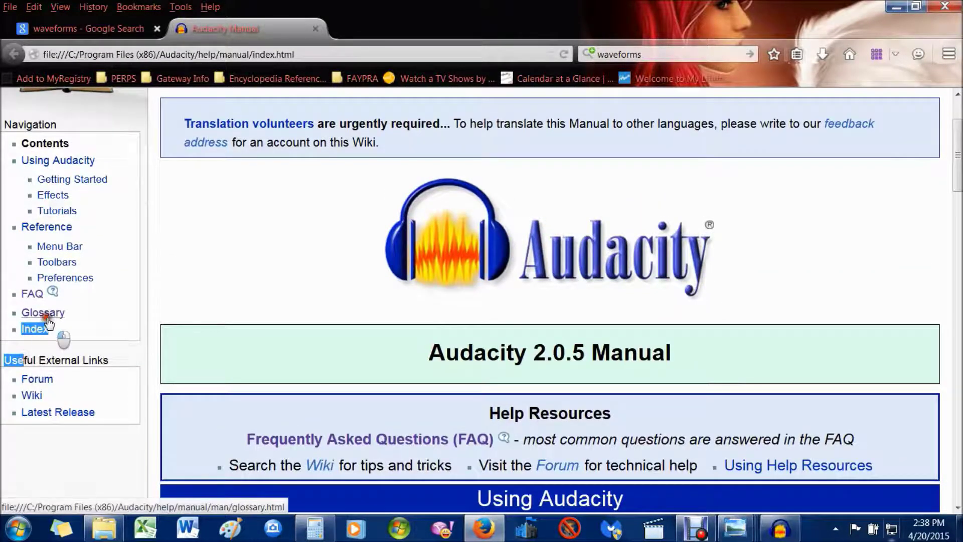
# Open the manual's Glossary and examine the general audio terms, including Sample Rate, Spectrum and Waveform
pyautogui.click(43, 313)
pyautogui.scroll(-8, 215, 418)
pyautogui.scroll(-20, 214, 413)
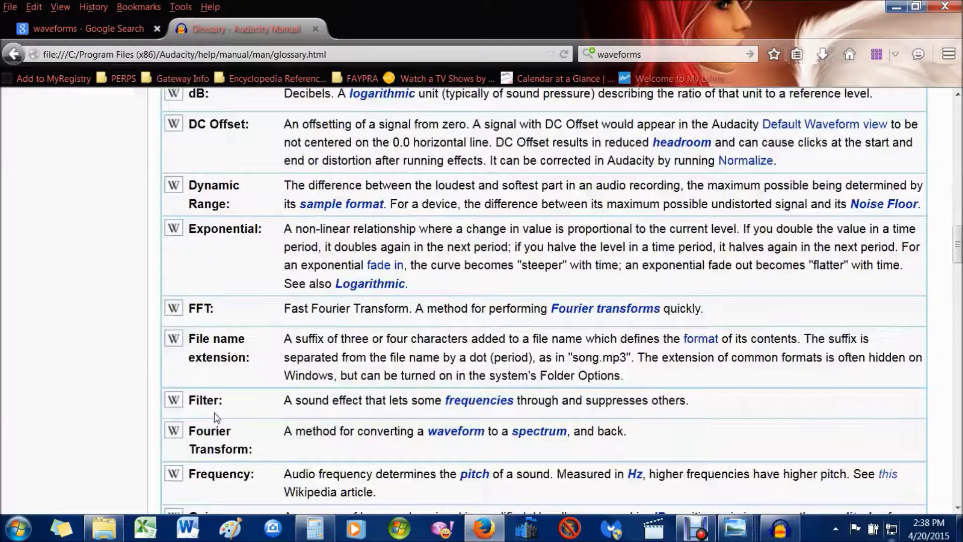
pyautogui.scroll(-15, 215, 417)
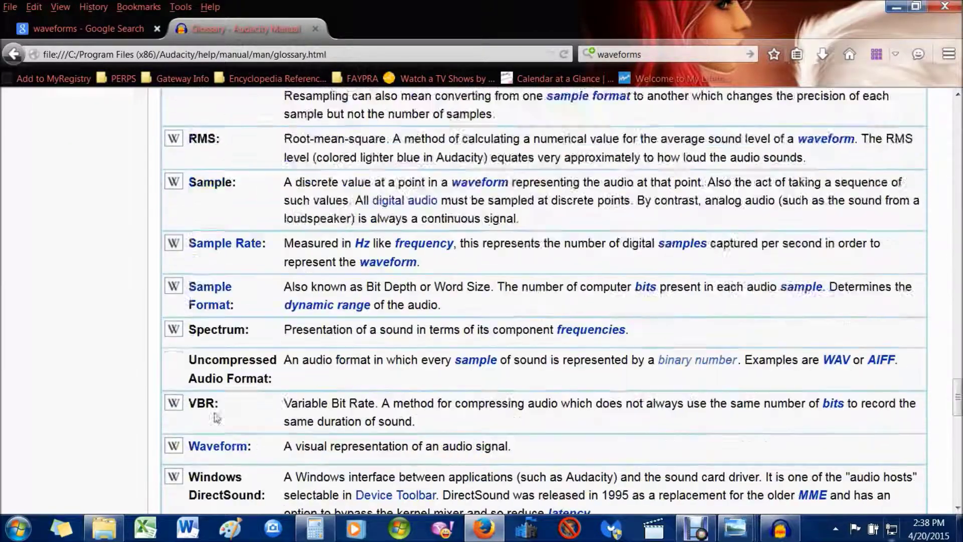
pyautogui.scroll(5, 215, 413)
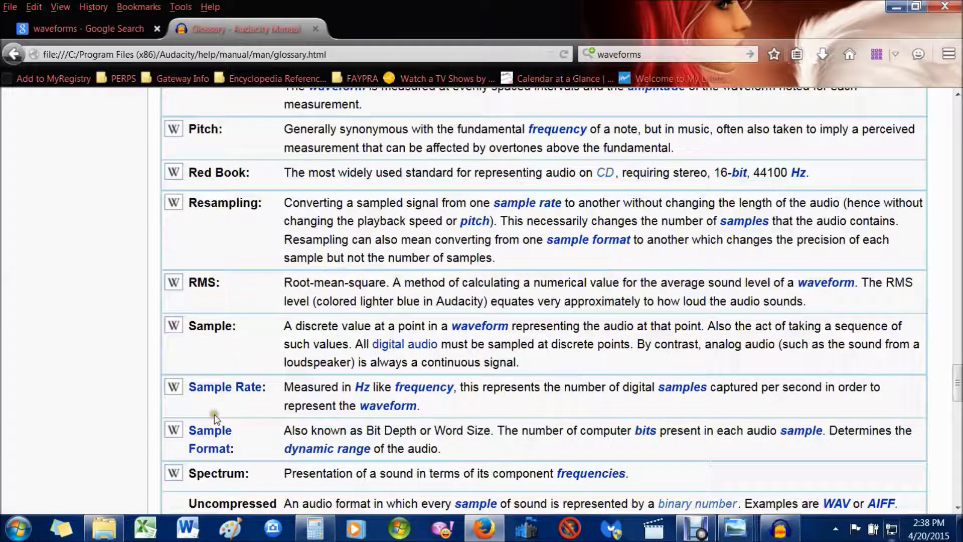
pyautogui.scroll(-3, 214, 415)
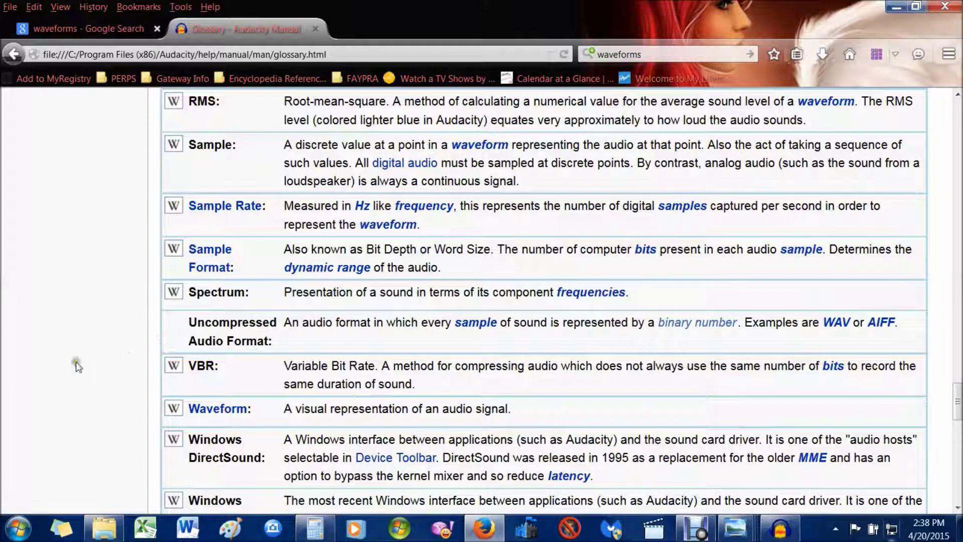
pyautogui.scroll(-3, 79, 332)
pyautogui.scroll(20, 78, 332)
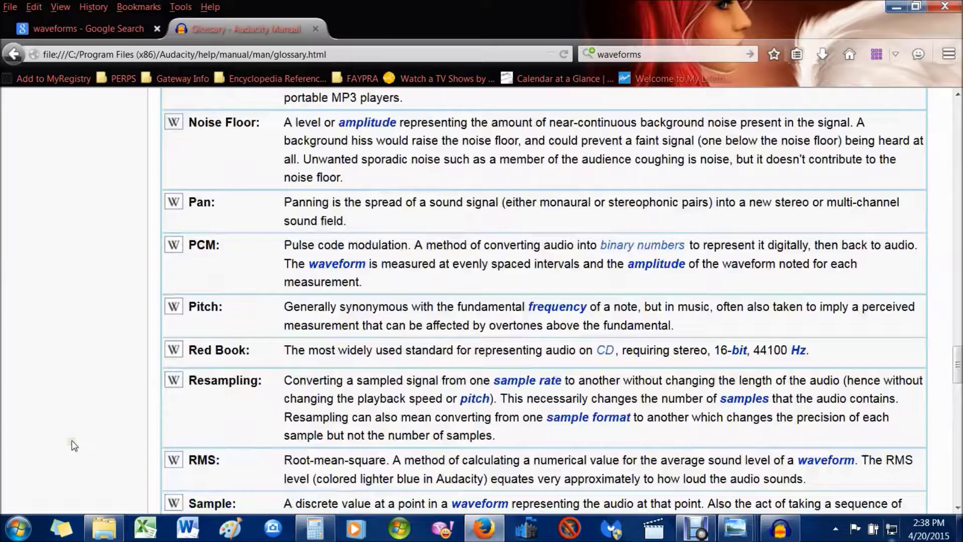
pyautogui.scroll(15, 108, 442)
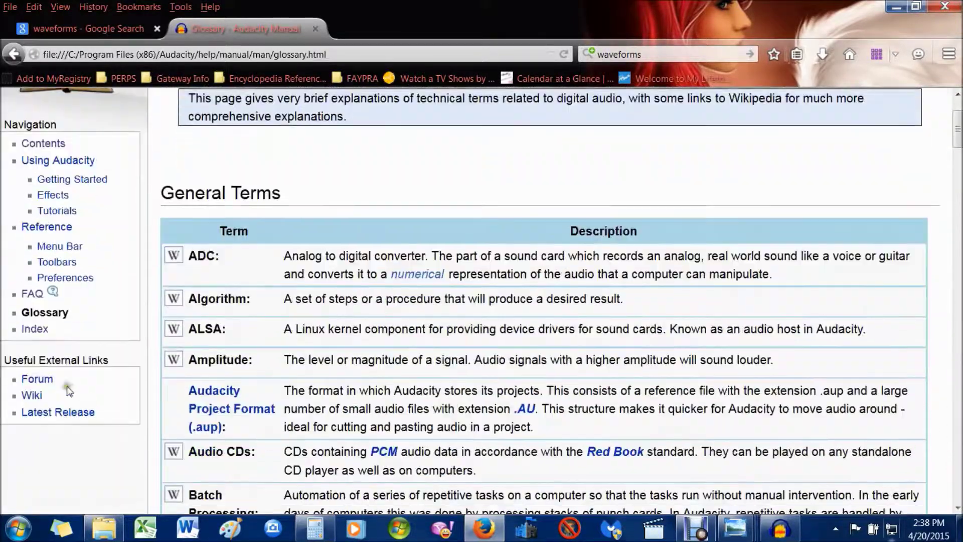
# Open the manual's Index, look through its topics and open the Track Drop-Down Menu page
pyautogui.click(31, 329)
pyautogui.scroll(-20, 392, 462)
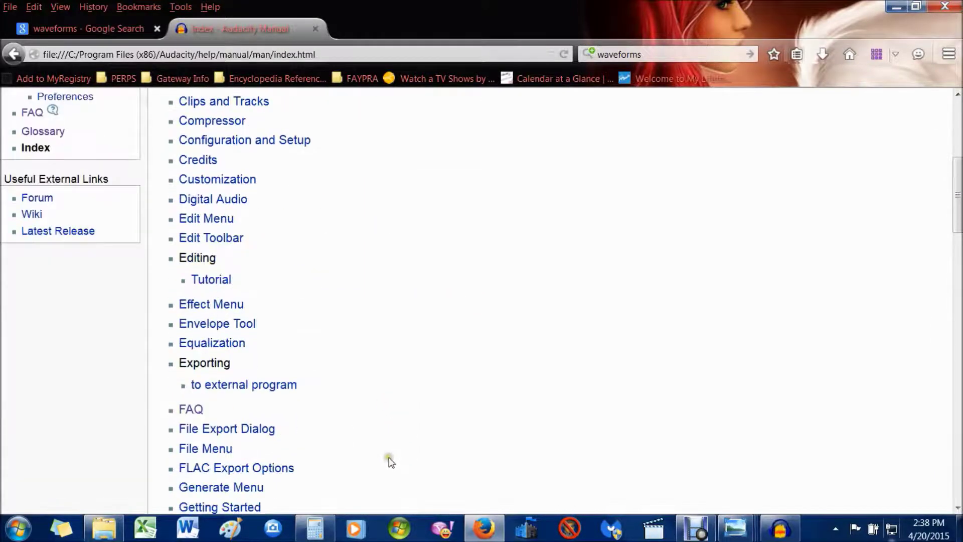
pyautogui.scroll(-8, 390, 459)
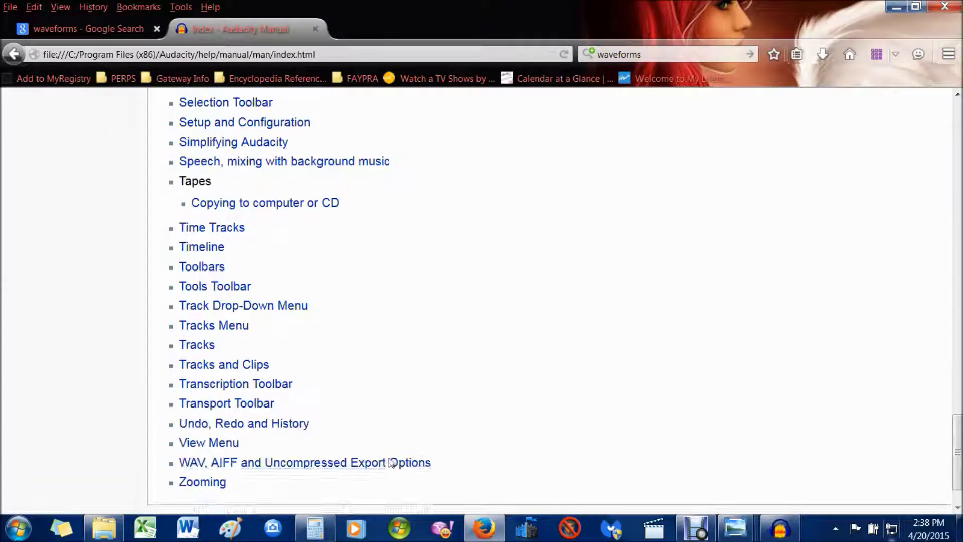
pyautogui.scroll(2, 414, 441)
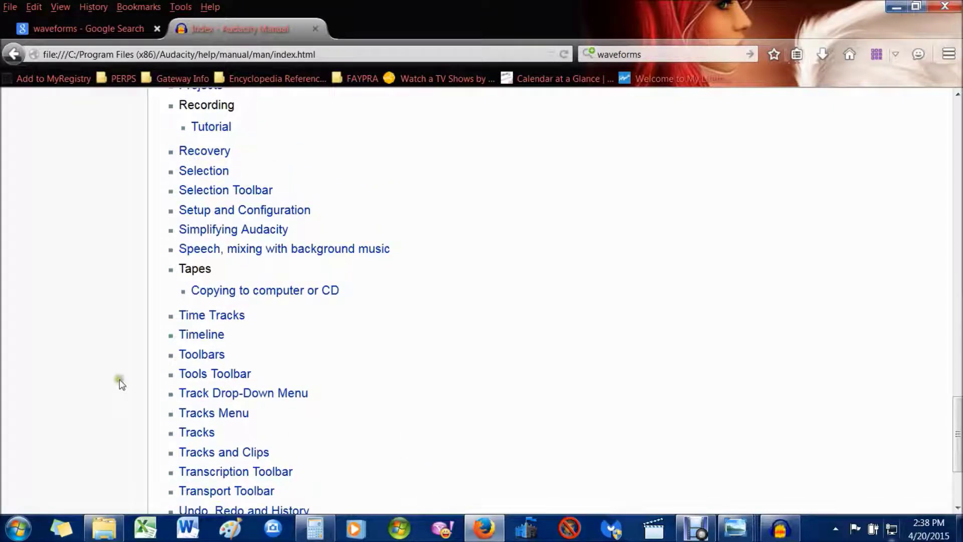
pyautogui.scroll(-3, 104, 397)
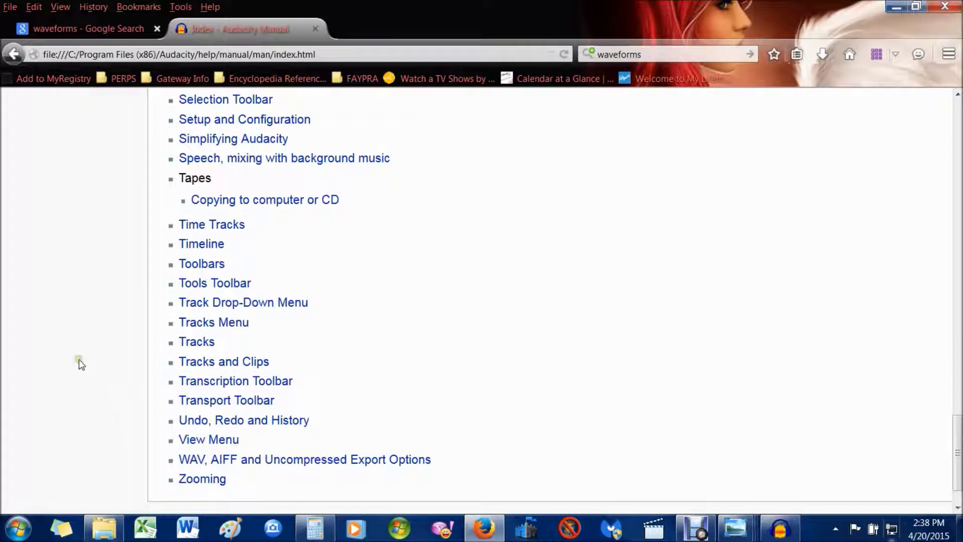
pyautogui.click(296, 304)
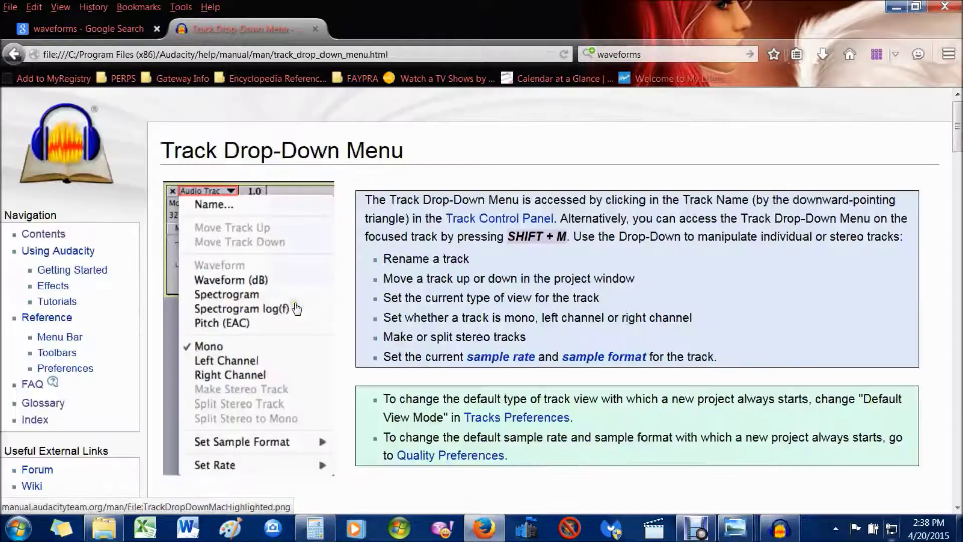
# Examine the Waveform and Spectrogram explanations on the Track Drop-Down Menu page, including the notes on spectrogram display options
pyautogui.scroll(-3, 334, 414)
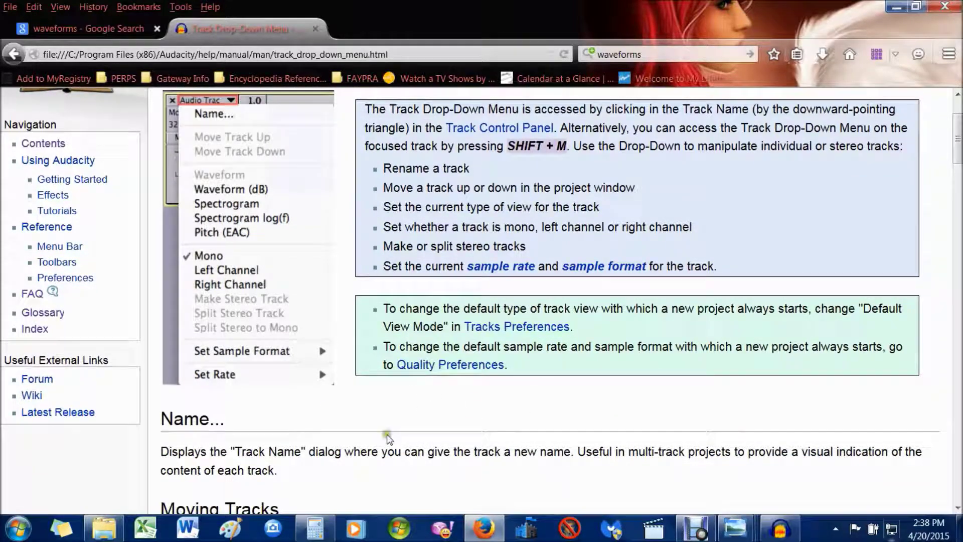
pyautogui.scroll(-15, 386, 439)
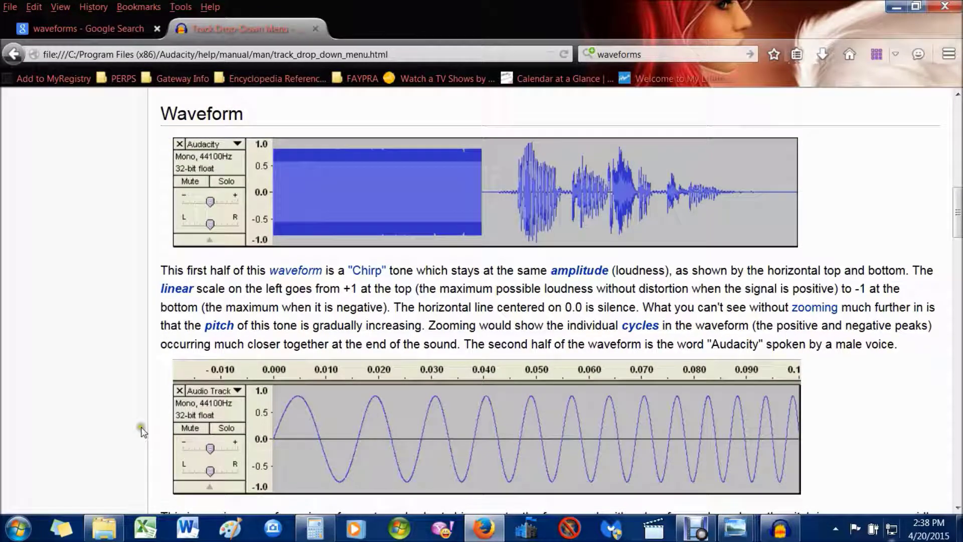
pyautogui.scroll(-5, 143, 431)
pyautogui.scroll(-7, 144, 366)
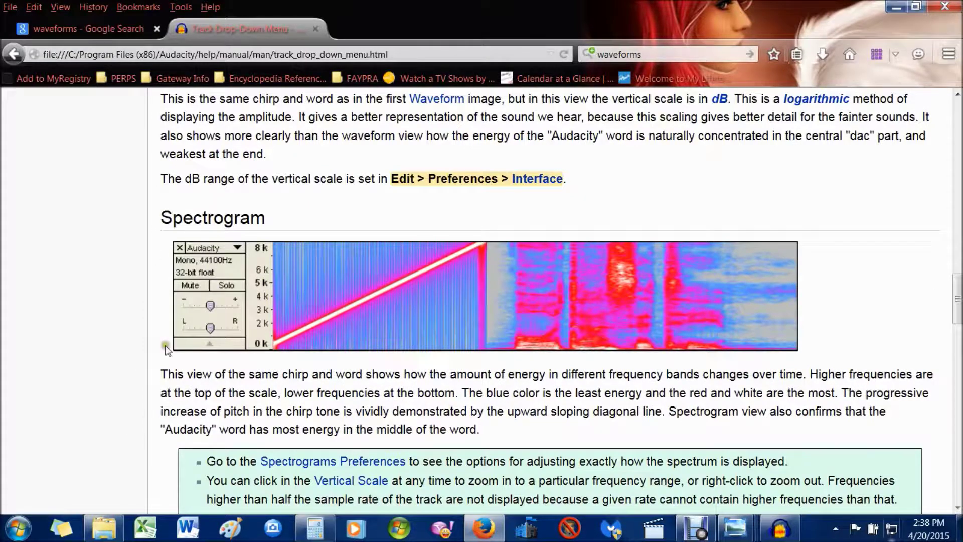
pyautogui.scroll(-4, 168, 346)
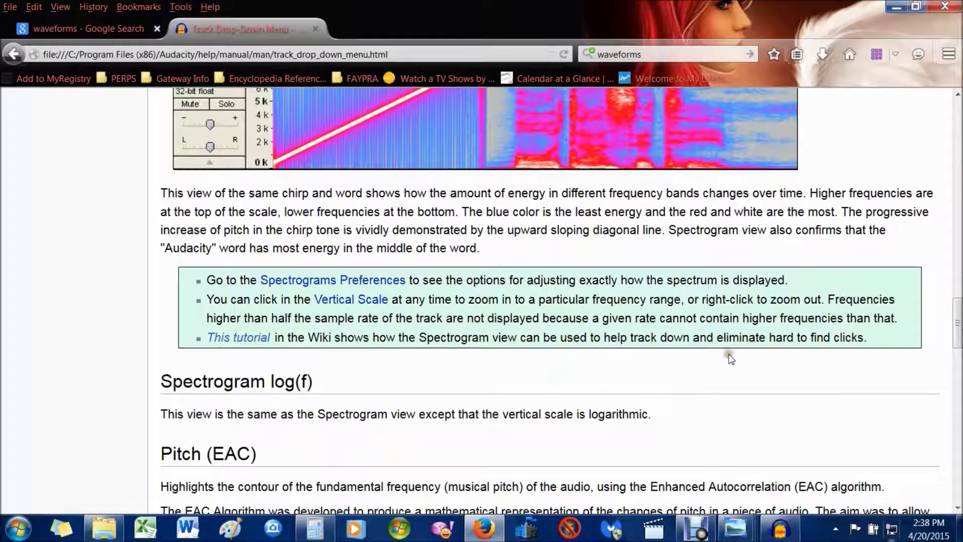
pyautogui.scroll(2, 757, 351)
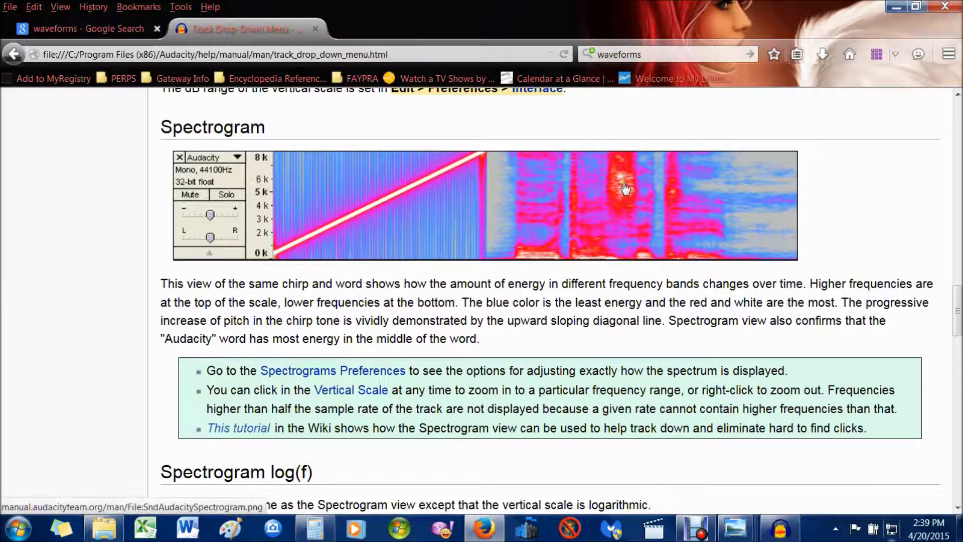
pyautogui.scroll(-1, 281, 403)
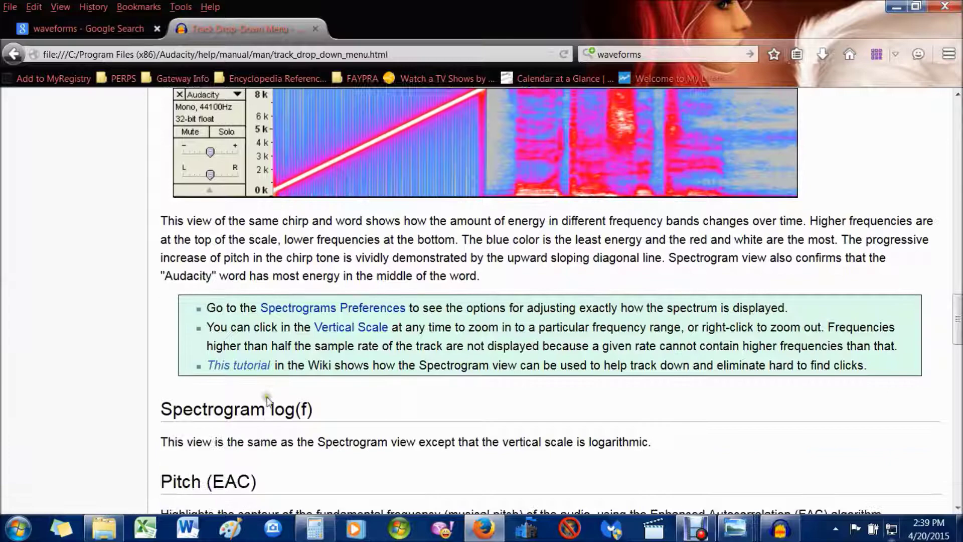
pyautogui.scroll(2, 621, 354)
pyautogui.scroll(-2, 622, 353)
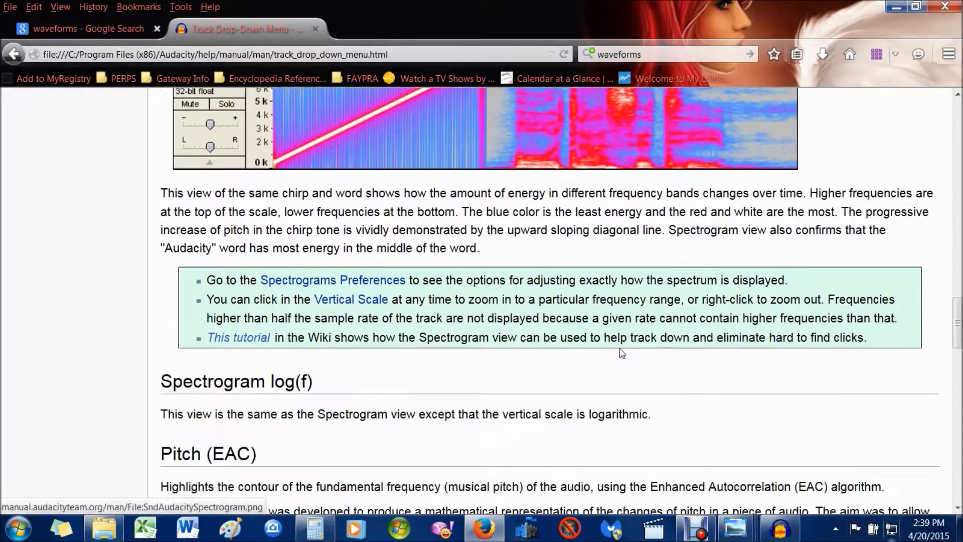
pyautogui.scroll(2, 607, 354)
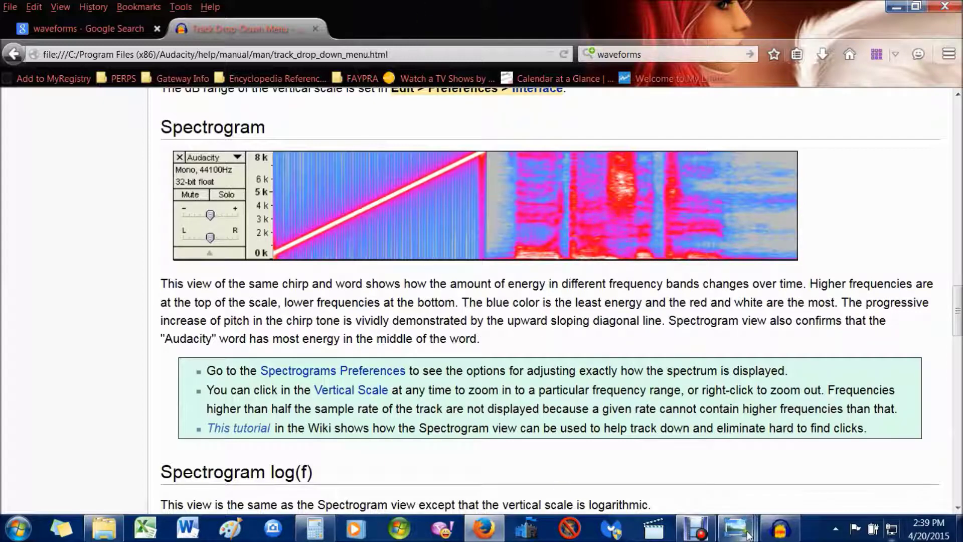
# Switch back to Audacity and place the cursor on the bright bursts near 4.5 s and 8 s in the spectrogram
pyautogui.click(780, 527)
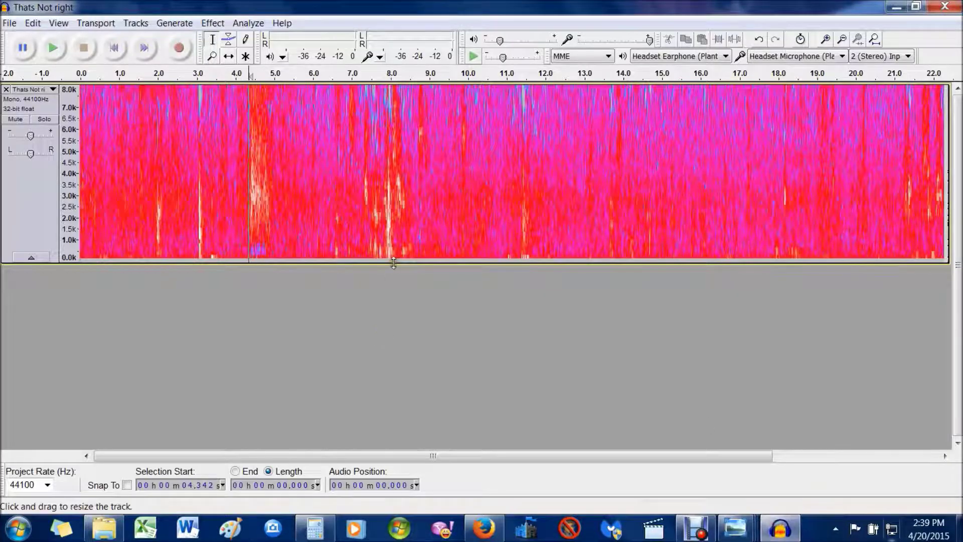
pyautogui.click(255, 193)
pyautogui.click(390, 225)
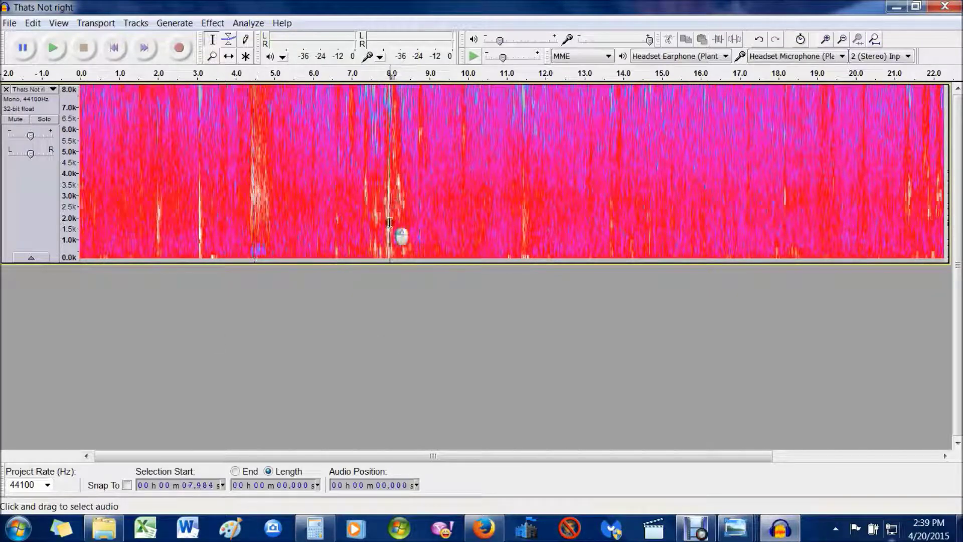
# Select the entire audio track and clear the selection again
pyautogui.click(357, 313)
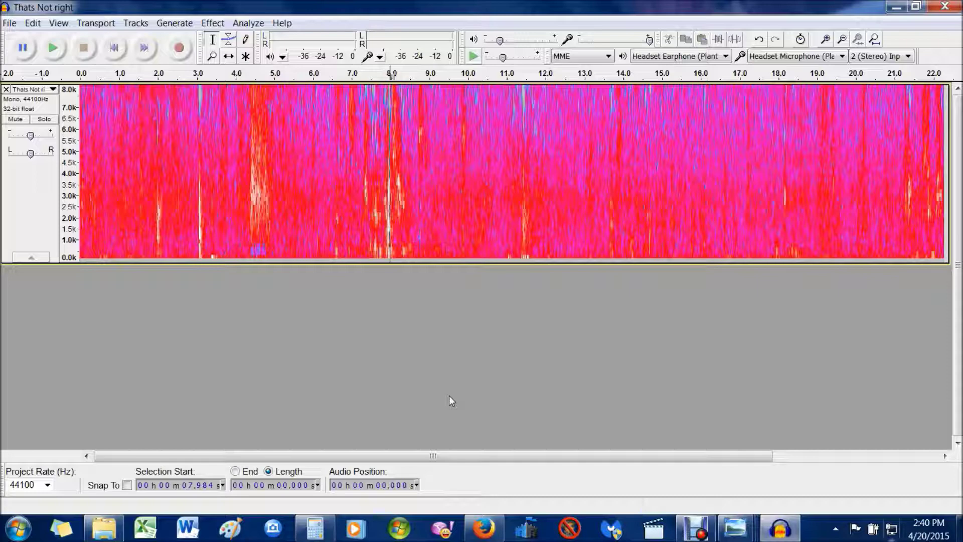
pyautogui.hotkey('ctrl', 'a')
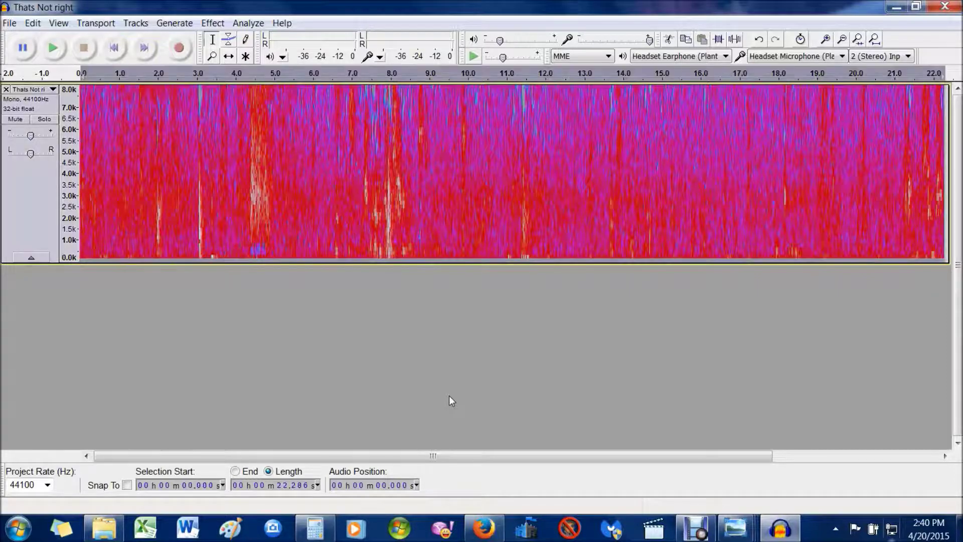
pyautogui.hotkey('ctrl', 'shift', 'a')
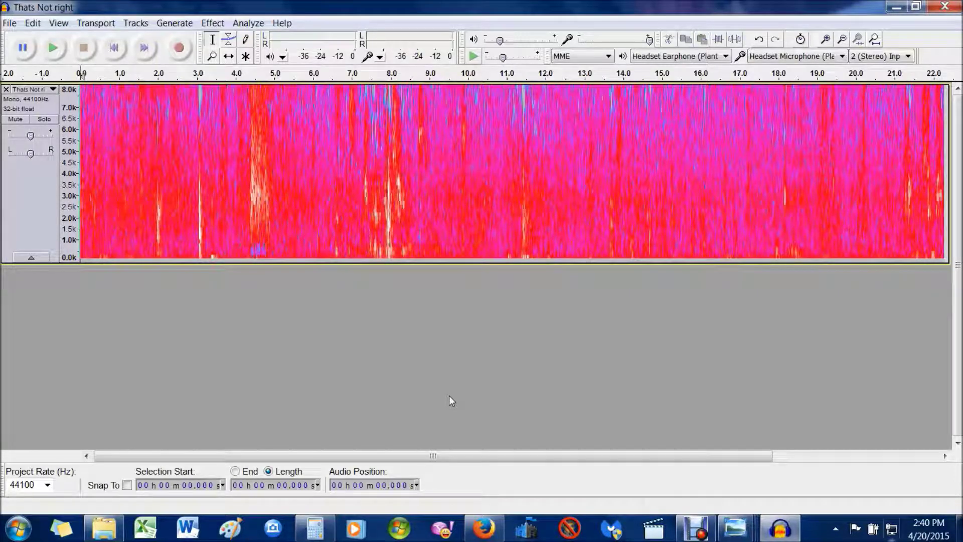
# Play the recording from the start and highlight the passages at about 8.6–15.1 s and 13.2–15.5 s in the spectrogram
pyautogui.press('space')
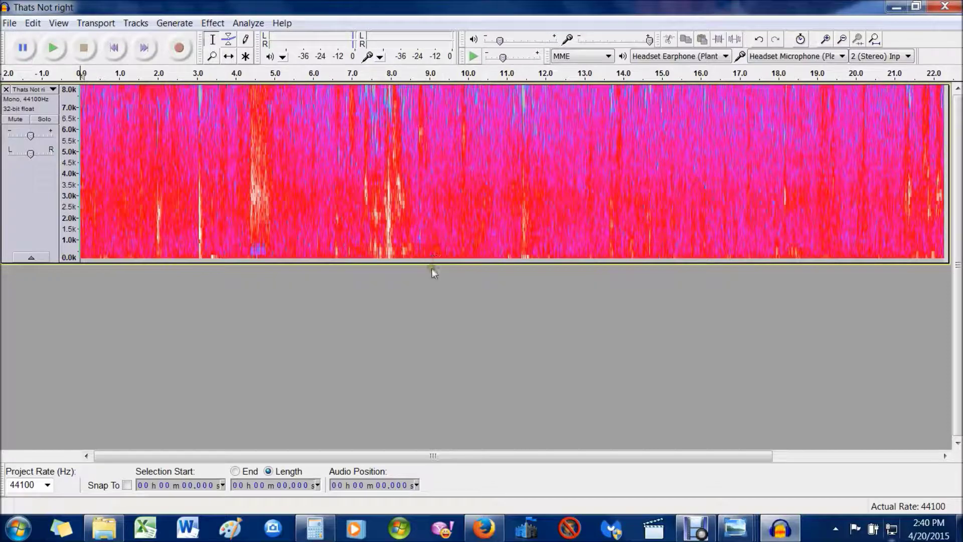
pyautogui.moveTo(431, 265)
pyautogui.mouseDown()
pyautogui.moveTo(430, 275)
pyautogui.moveTo(436, 263)
pyautogui.mouseUp()
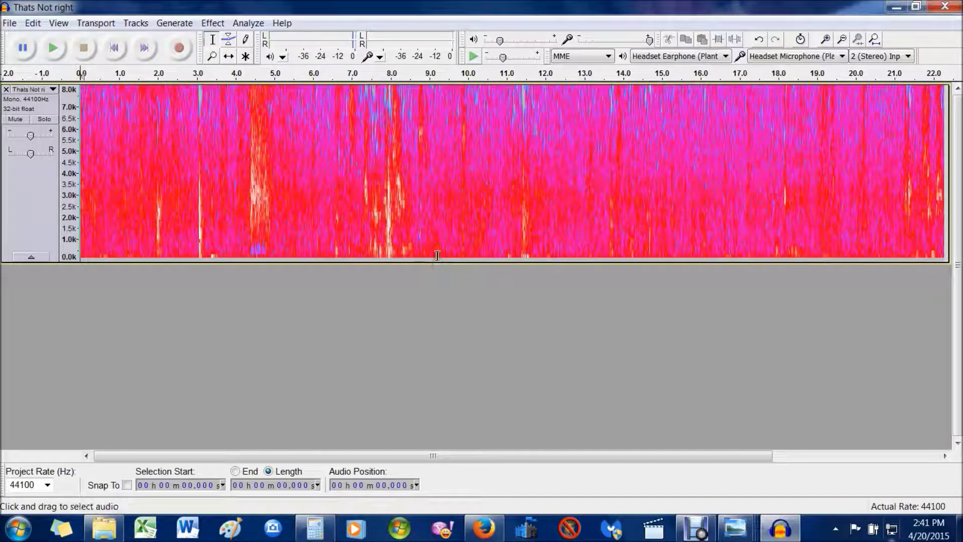
pyautogui.click(413, 203)
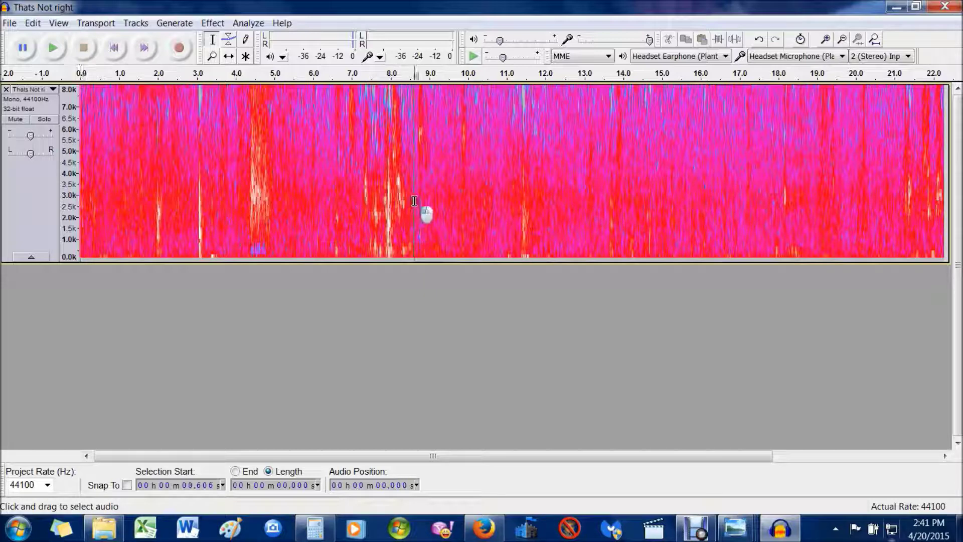
pyautogui.moveTo(415, 201); pyautogui.dragTo(665, 194)
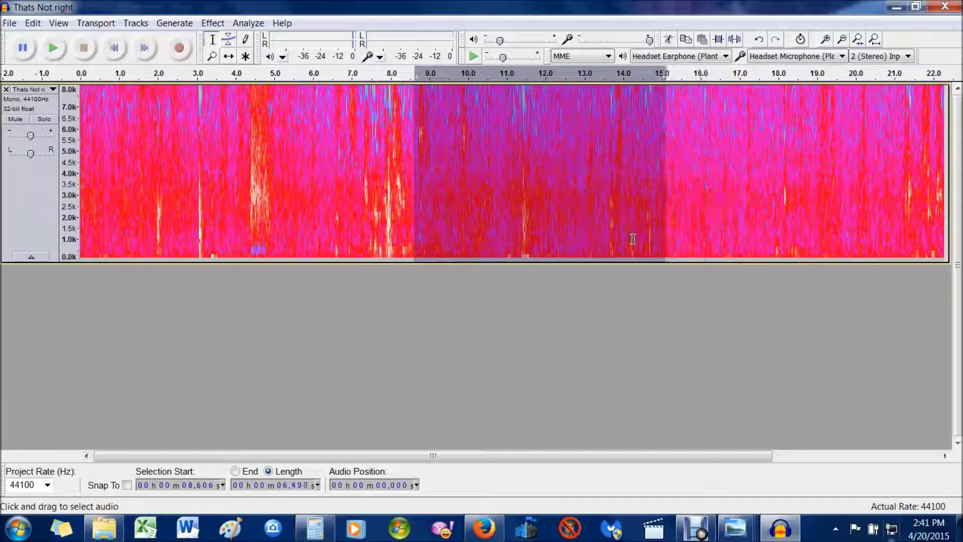
pyautogui.moveTo(595, 240); pyautogui.dragTo(680, 261)
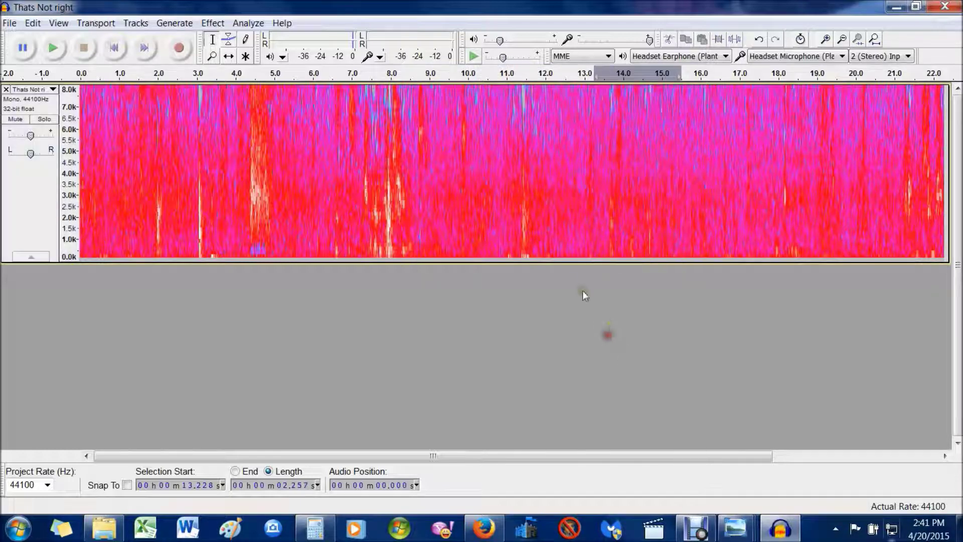
pyautogui.click(598, 243)
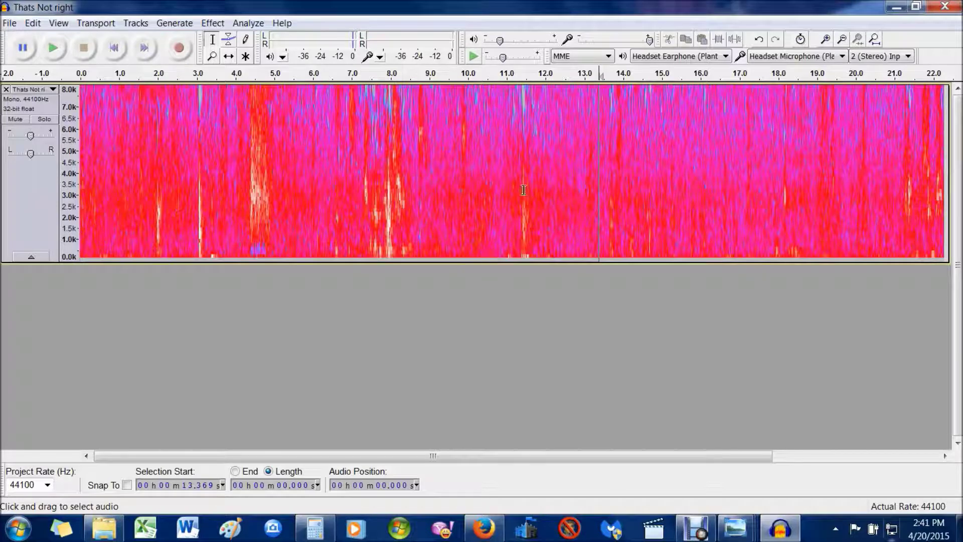
# Play short stretches of the recording from about 11.6 s and from about 10.7 s
pyautogui.click(529, 208)
pyautogui.press('space')
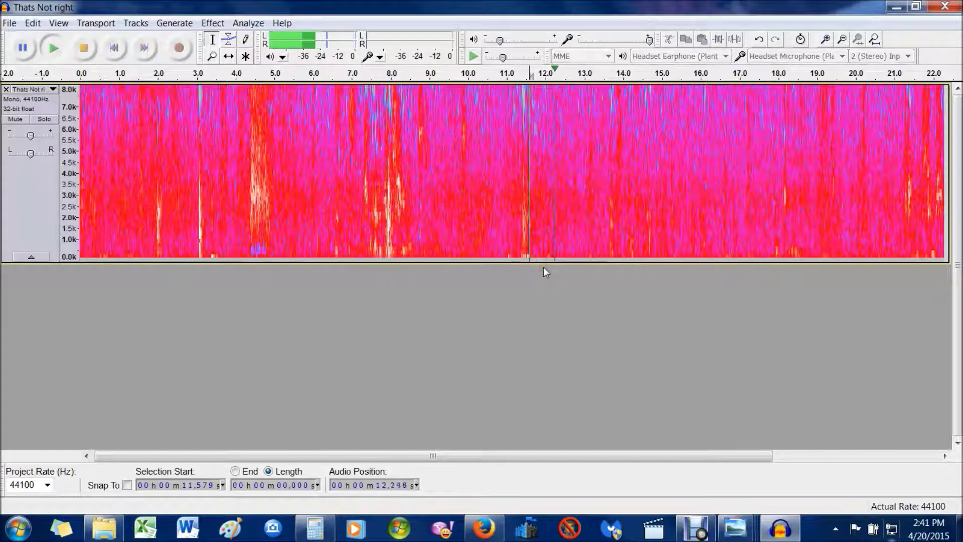
pyautogui.press('space')
pyautogui.click(494, 222)
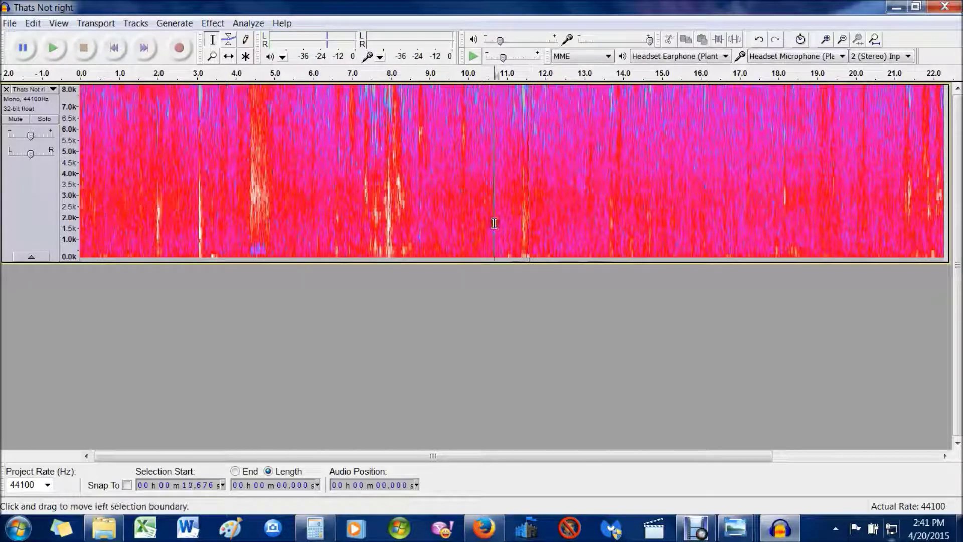
pyautogui.press('space')
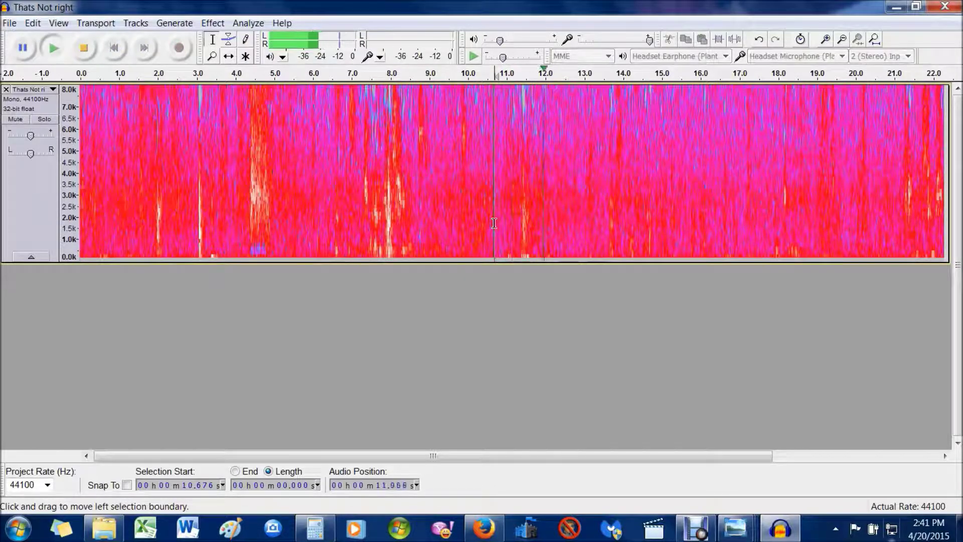
pyautogui.press('space')
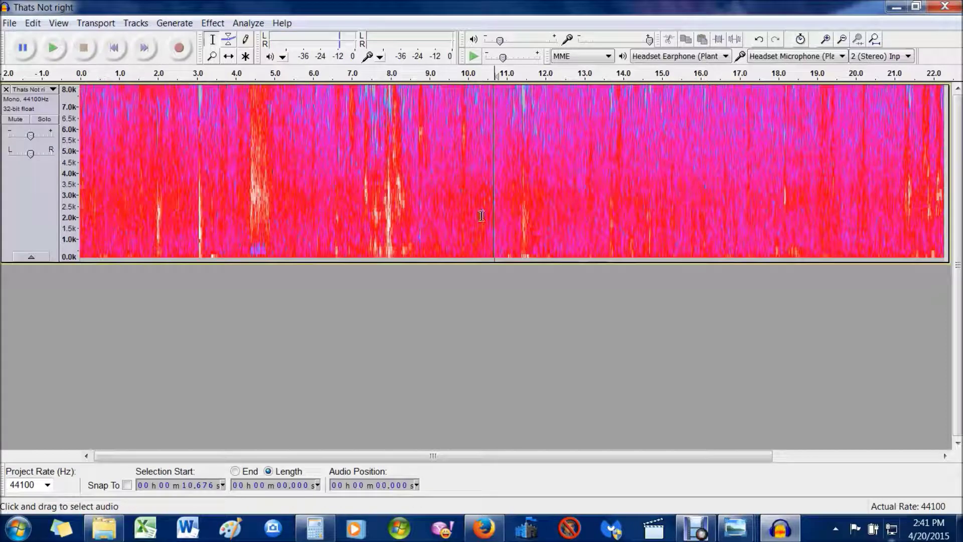
# Play the recording from about 8.7 s, then select and play a stretch about 0.64 s long starting near 10.1 s
pyautogui.click(417, 218)
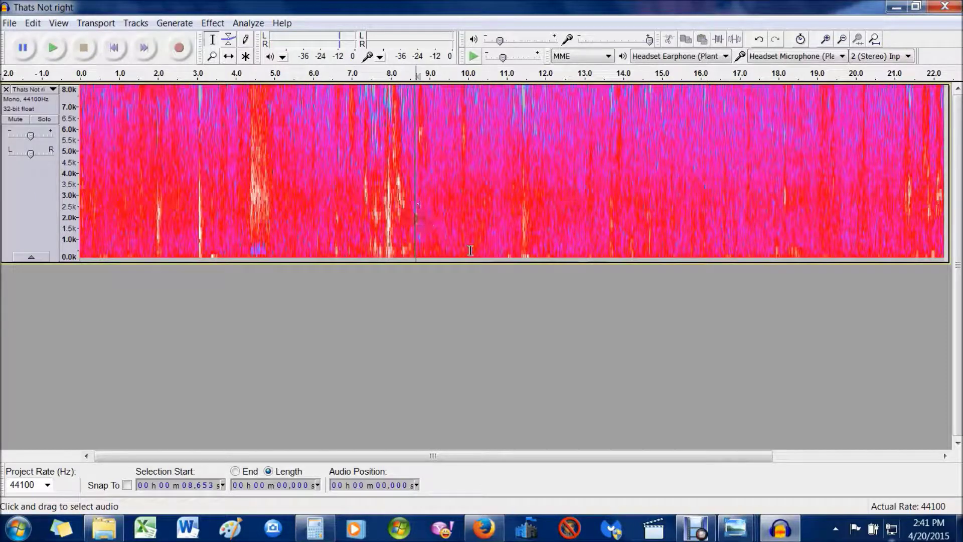
pyautogui.press('space')
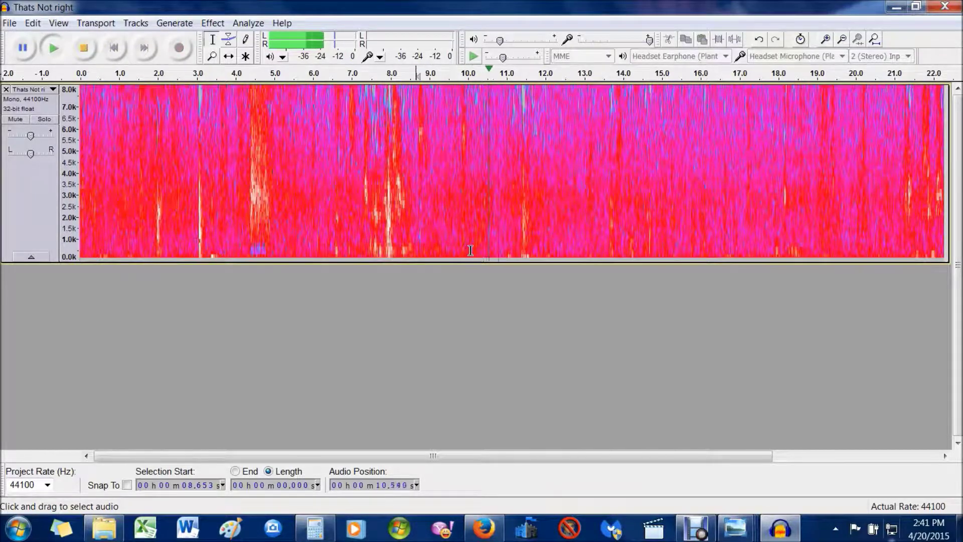
pyautogui.press('space')
pyautogui.moveTo(473, 226); pyautogui.dragTo(498, 231)
pyautogui.press('space')
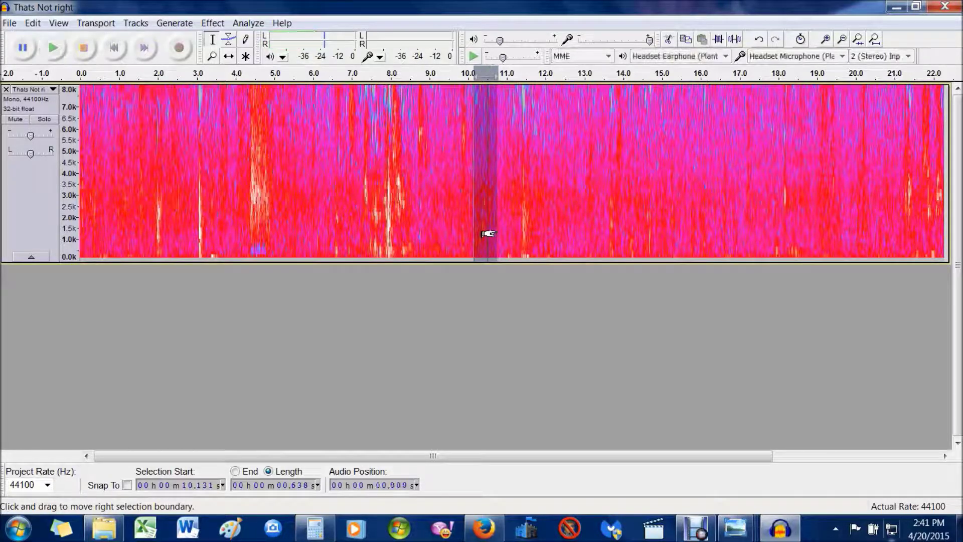
pyautogui.click(516, 307)
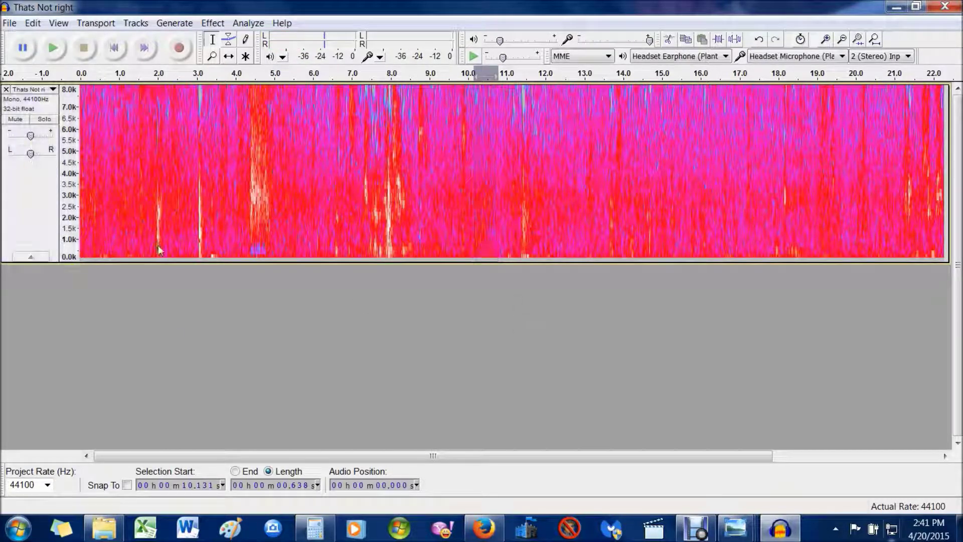
# Reduce the track's height slightly, then select the entire audio and clear the selection again
pyautogui.moveTo(343, 260)
pyautogui.mouseDown()
pyautogui.moveTo(347, 247)
pyautogui.moveTo(338, 370)
pyautogui.moveTo(360, 251)
pyautogui.mouseUp()
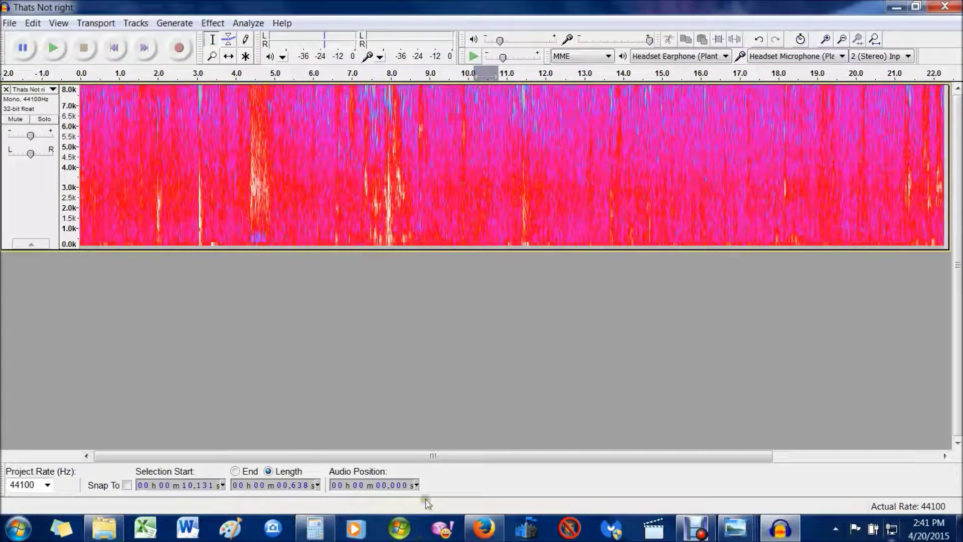
pyautogui.hotkey('ctrl', 'a')
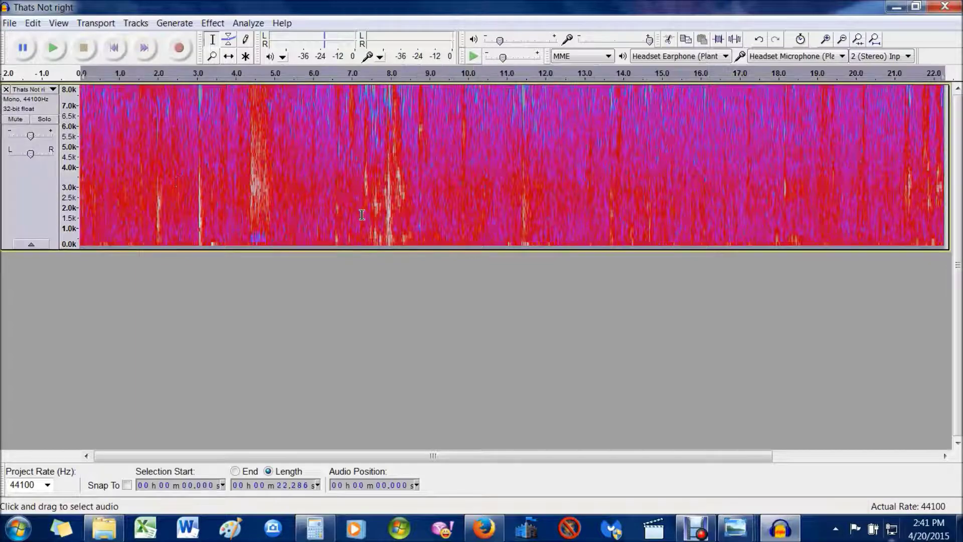
pyautogui.hotkey('ctrl', 'shift', 'a')
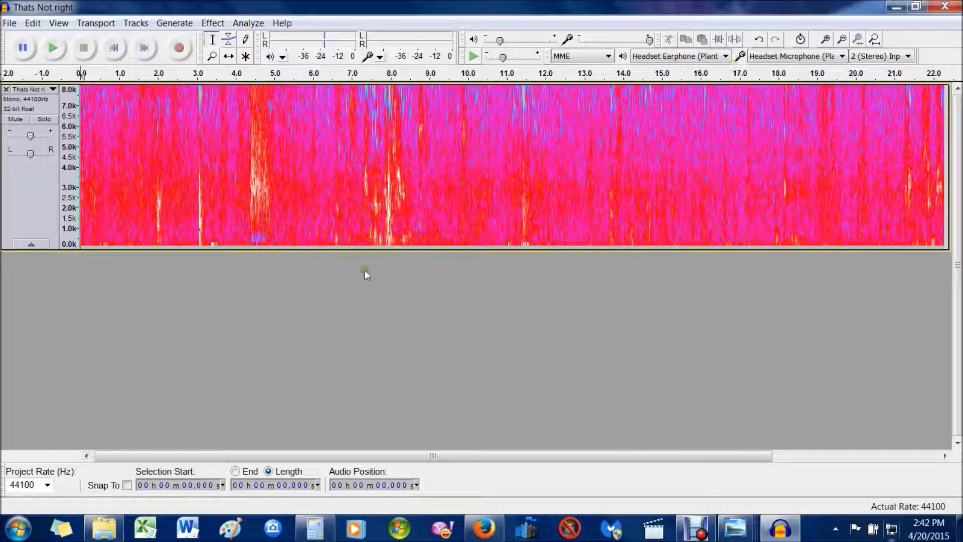
# Select the passage from about 13.4 to 15.2 s with its end time displayed, and switch the track to Waveform view
pyautogui.click(600, 204)
pyautogui.moveTo(600, 205); pyautogui.dragTo(668, 226)
pyautogui.click(235, 472)
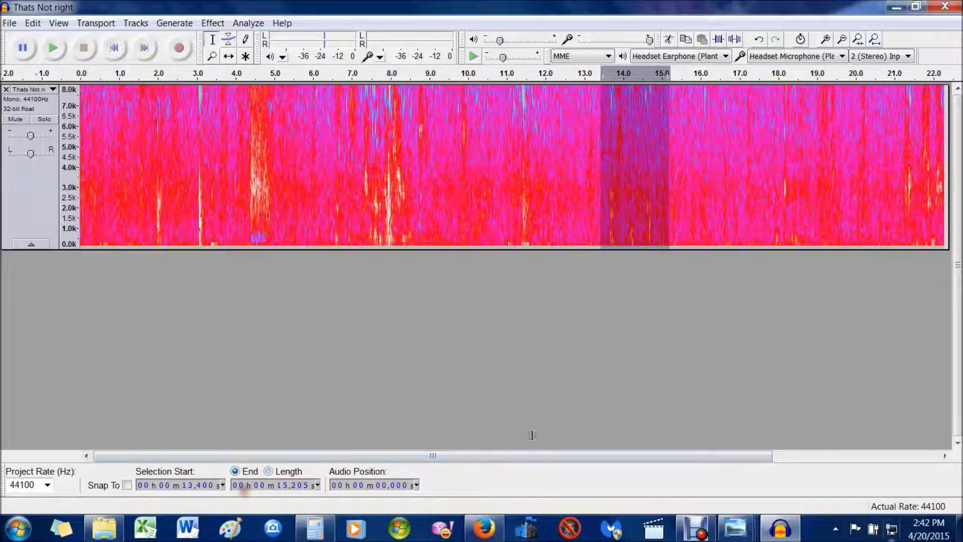
pyautogui.click(50, 89)
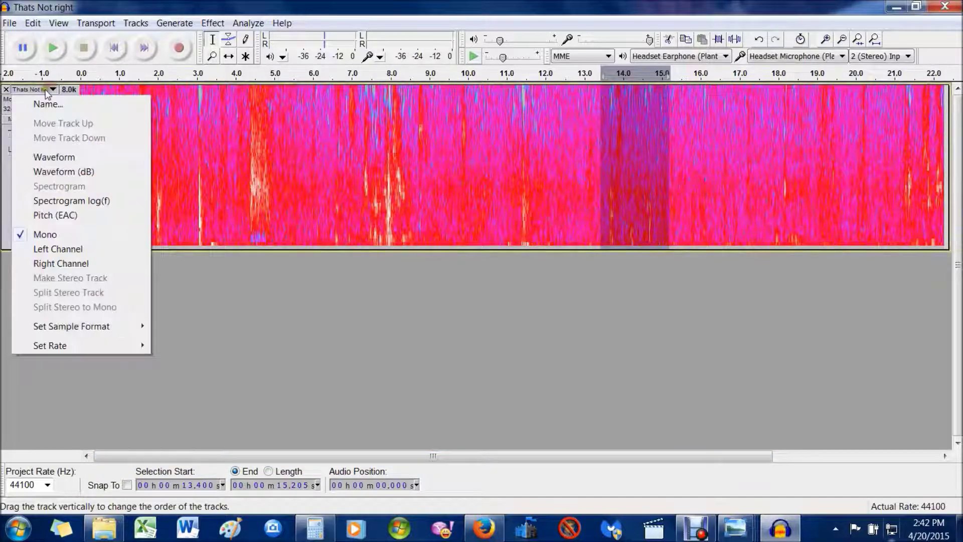
pyautogui.click(48, 159)
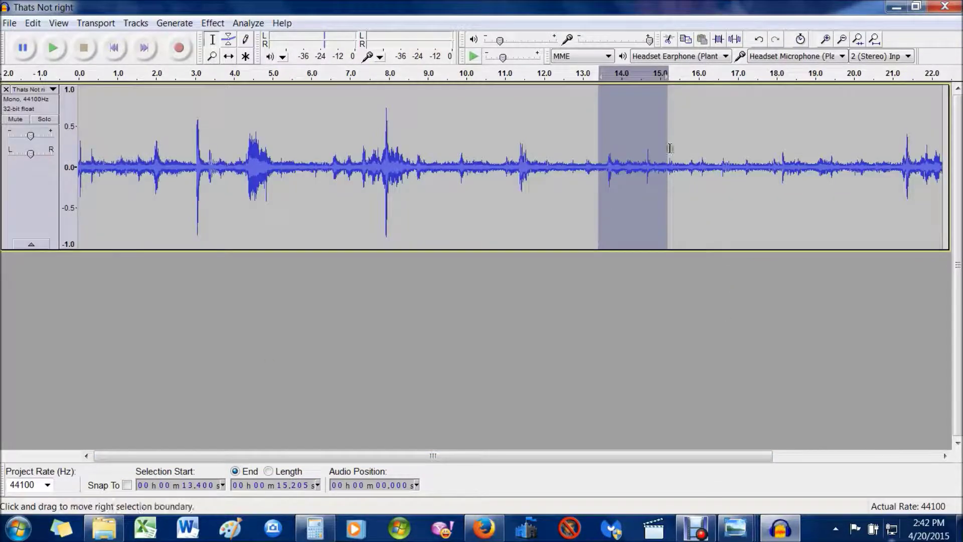
# Widen the selection at both ends to about 13.07–15.56 s and play it
pyautogui.moveTo(666, 197); pyautogui.dragTo(681, 200)
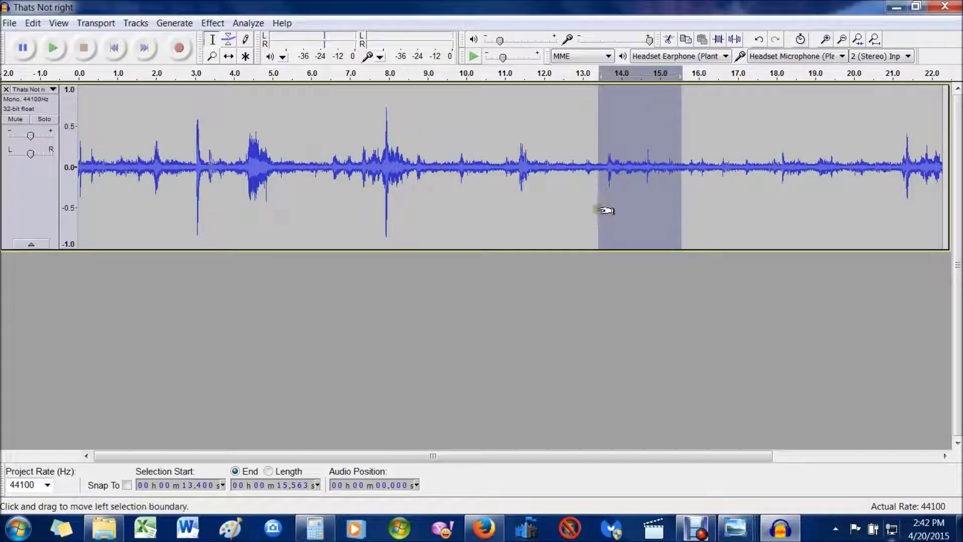
pyautogui.moveTo(599, 210); pyautogui.dragTo(586, 209)
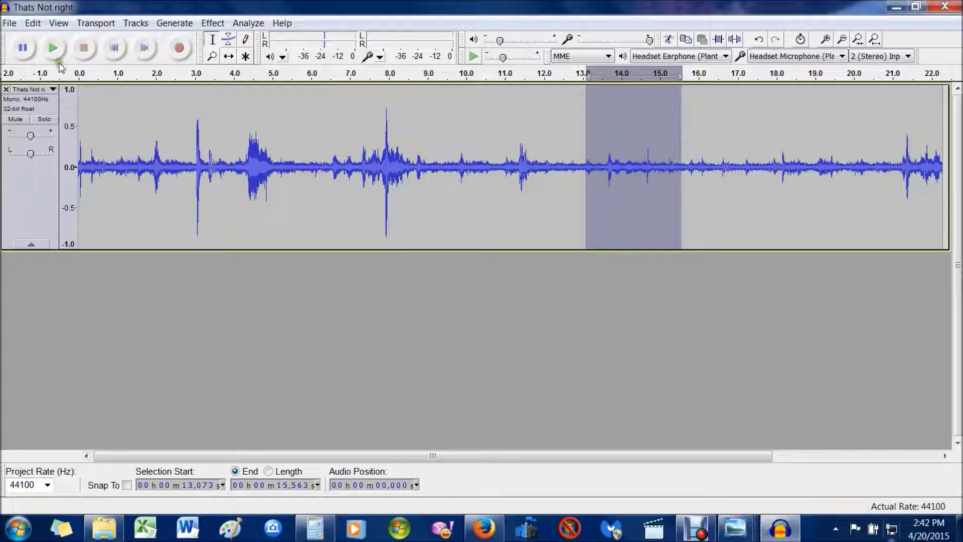
pyautogui.click(54, 47)
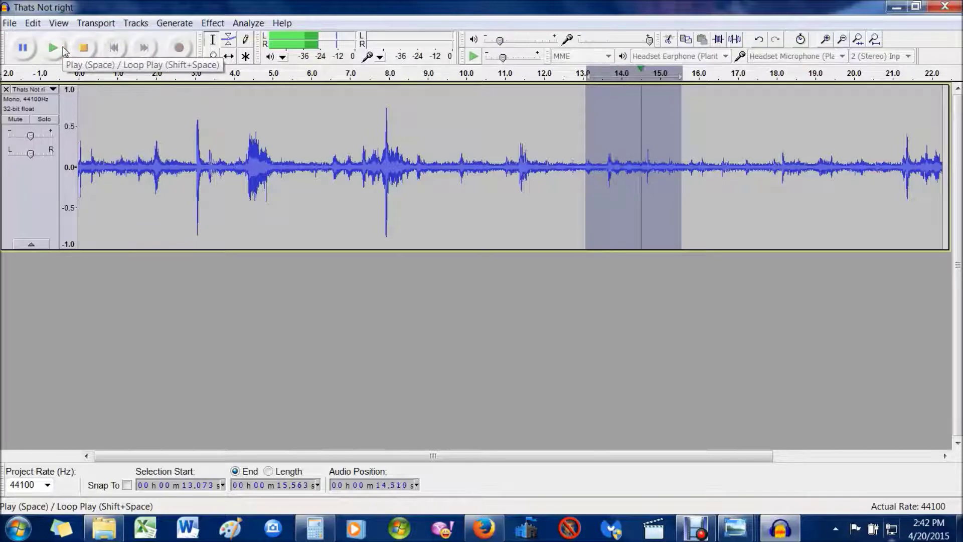
# Trim away all audio outside the 13.07–15.56 s selection and play the remaining clip
pyautogui.click(719, 39)
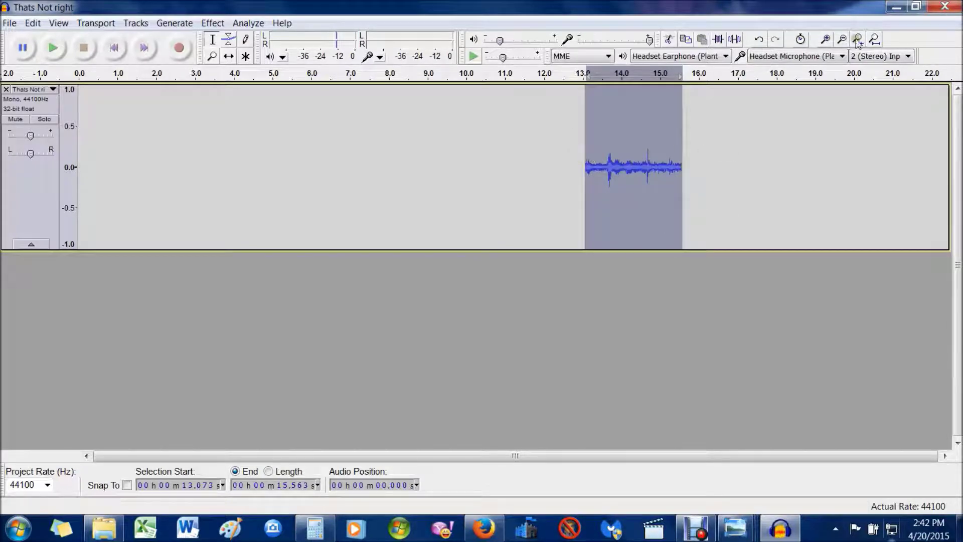
pyautogui.click(826, 40)
pyautogui.click(825, 39)
pyautogui.click(826, 40)
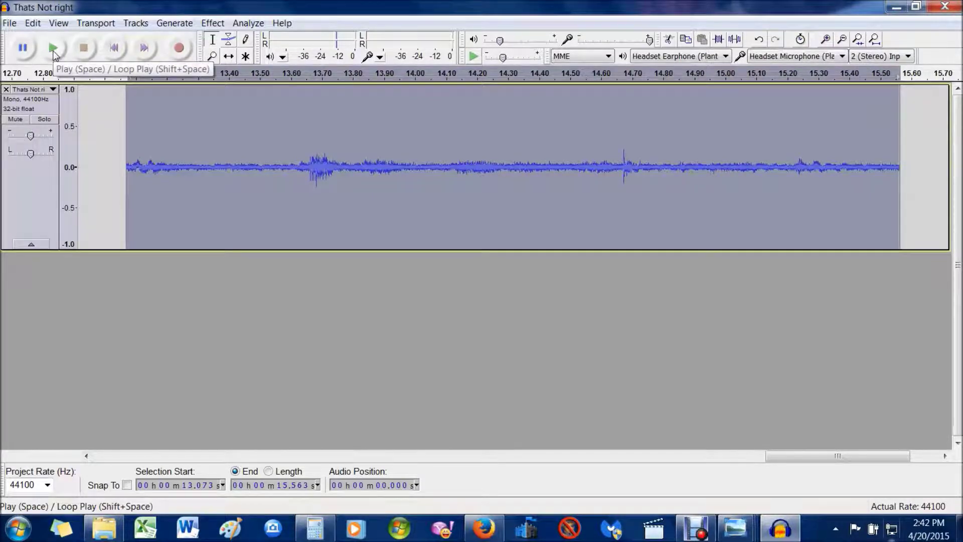
pyautogui.click(53, 49)
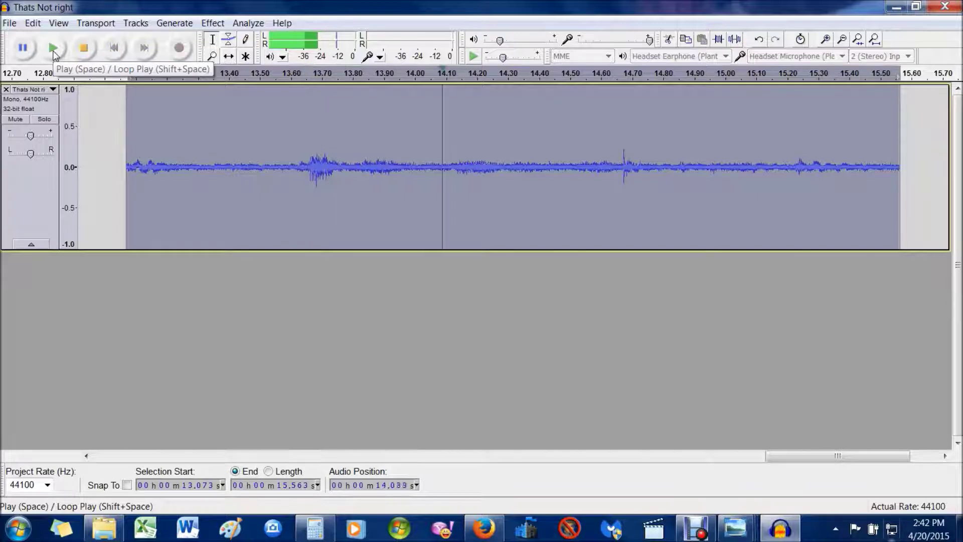
# Select the part from about 13.63 to 14.73 s, trim the clip to it and play the result
pyautogui.moveTo(299, 173); pyautogui.dragTo(640, 193)
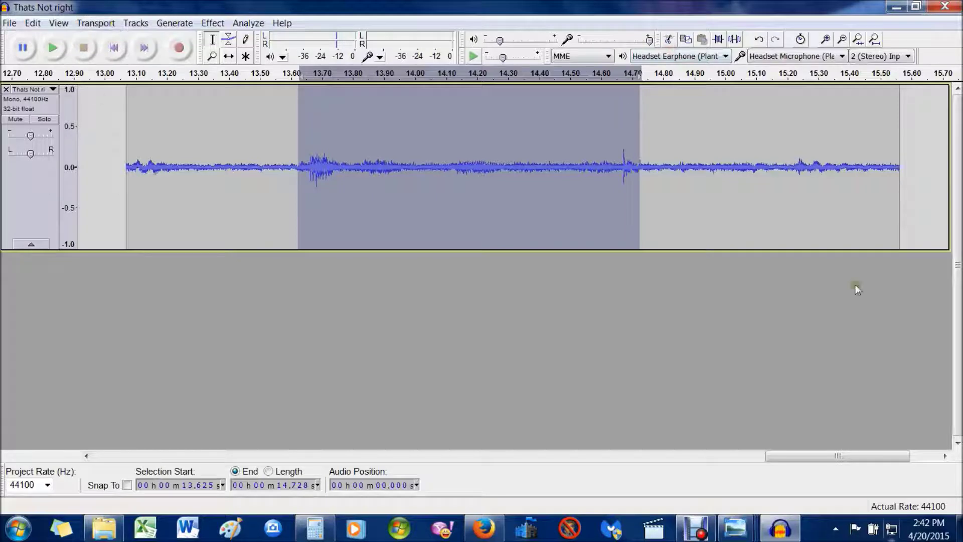
pyautogui.click(717, 40)
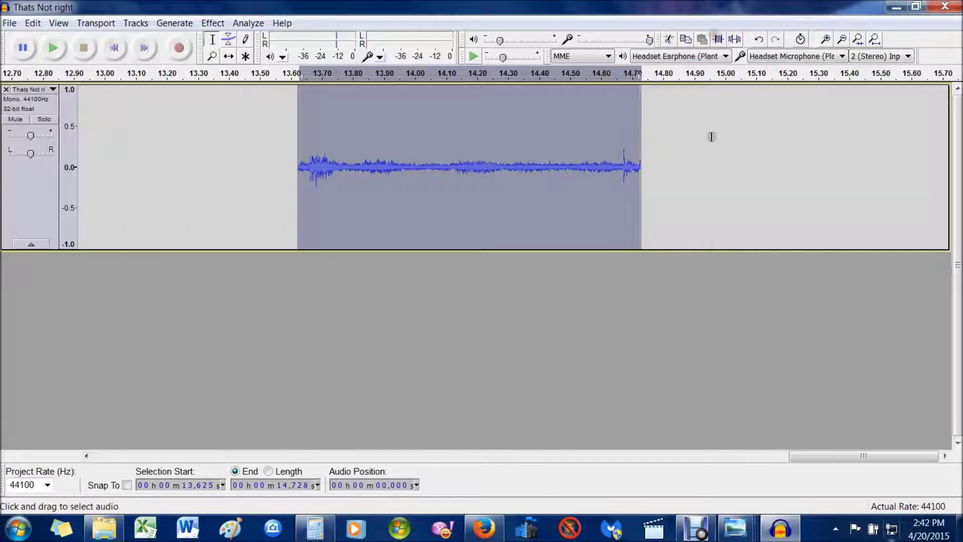
pyautogui.press('space')
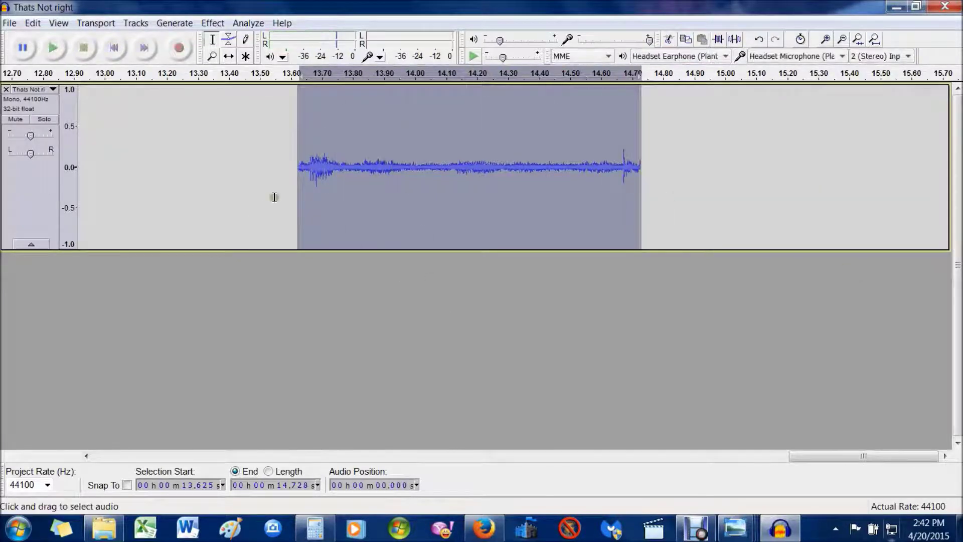
# Trim the clip further to about 13.64–14.66 s, cutting off the spike at its end, and play it
pyautogui.moveTo(303, 178); pyautogui.dragTo(620, 248)
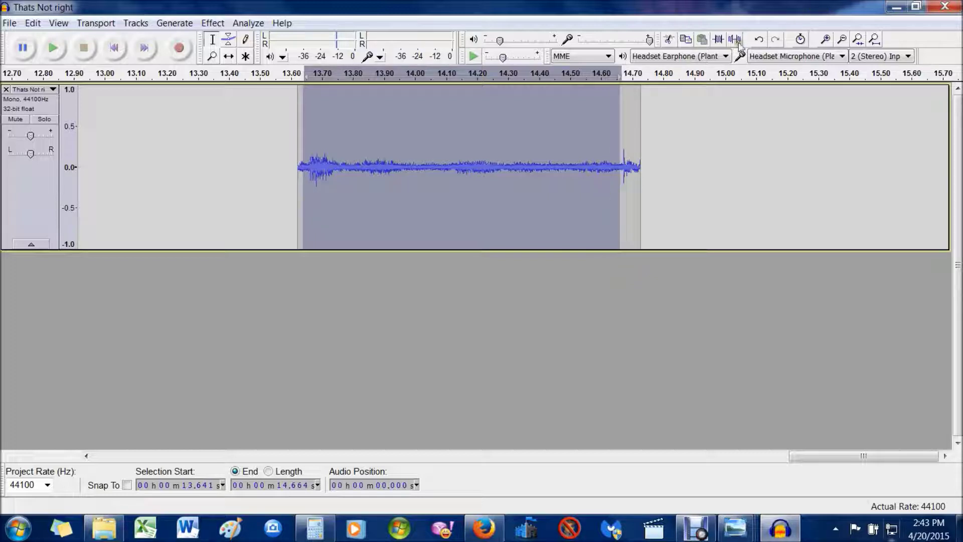
pyautogui.click(718, 40)
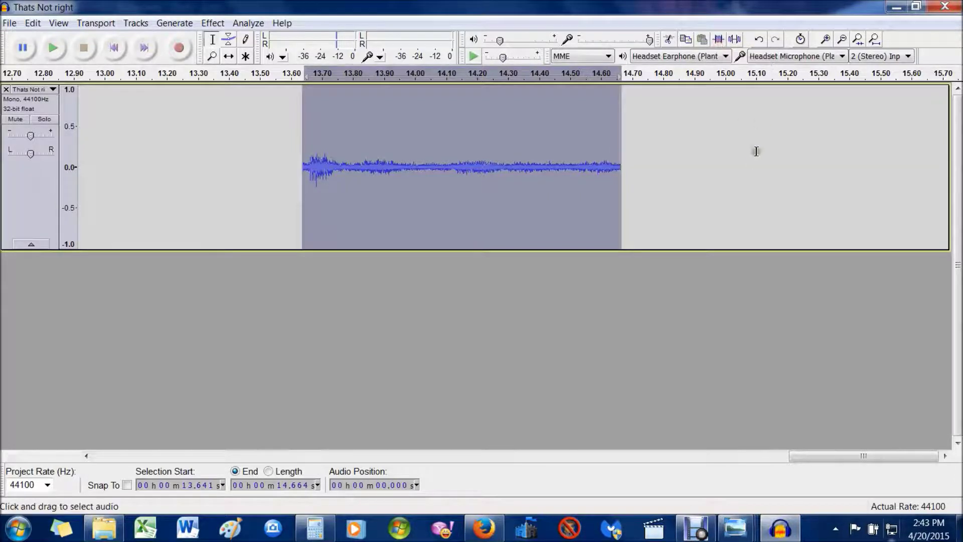
pyautogui.press('space')
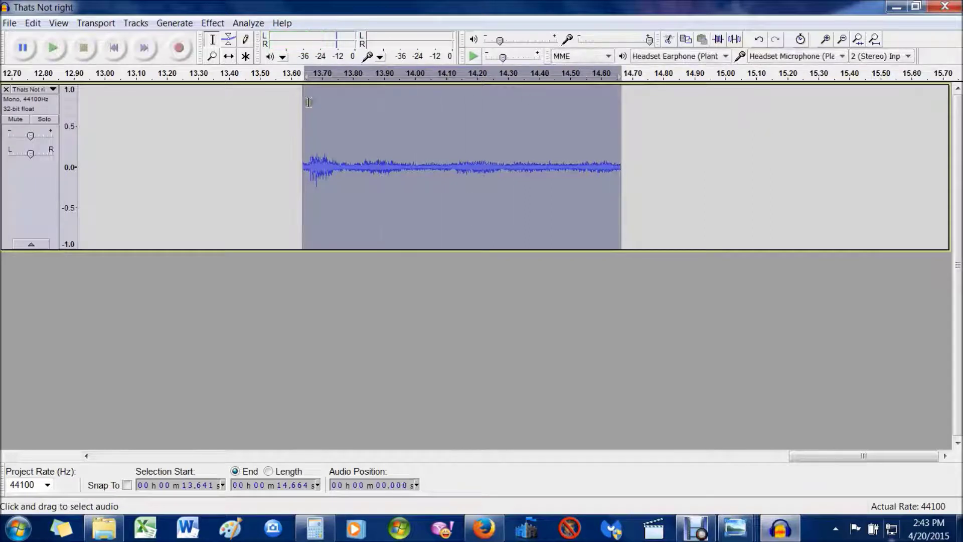
# Zoom in on the clip's start, select from about 13.663 to 14.662 s and trim the audio outside the selection
pyautogui.click(306, 167)
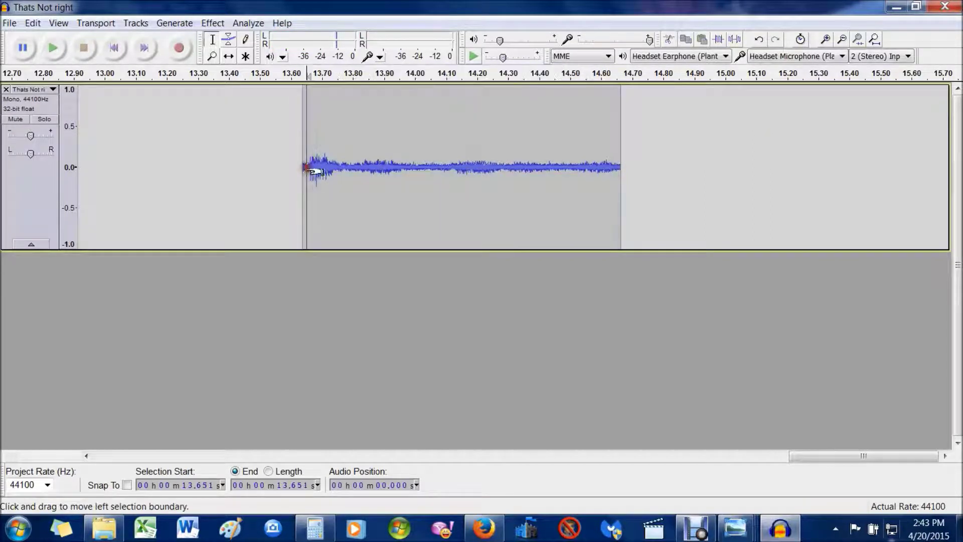
pyautogui.click(826, 40)
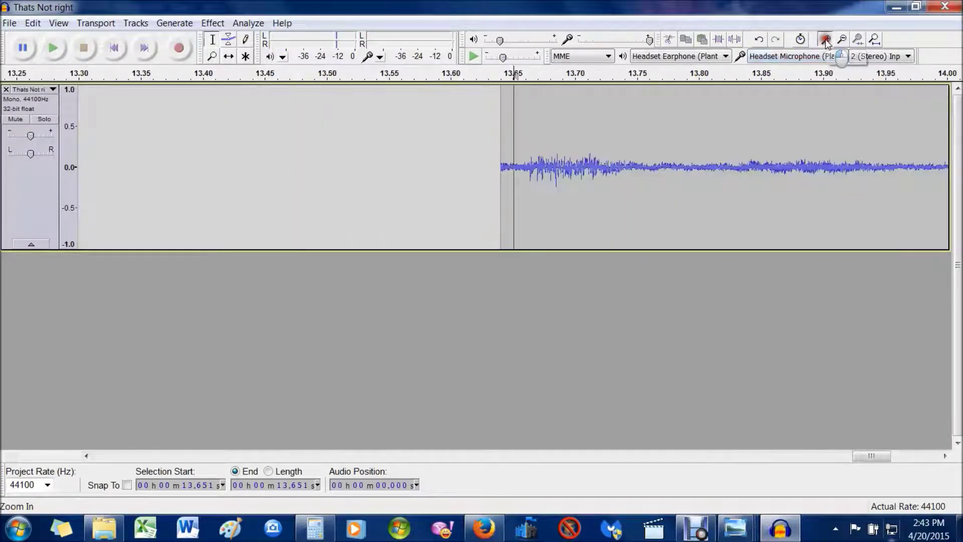
pyautogui.click(826, 40)
pyautogui.moveTo(545, 168); pyautogui.dragTo(727, 167)
pyautogui.click(721, 43)
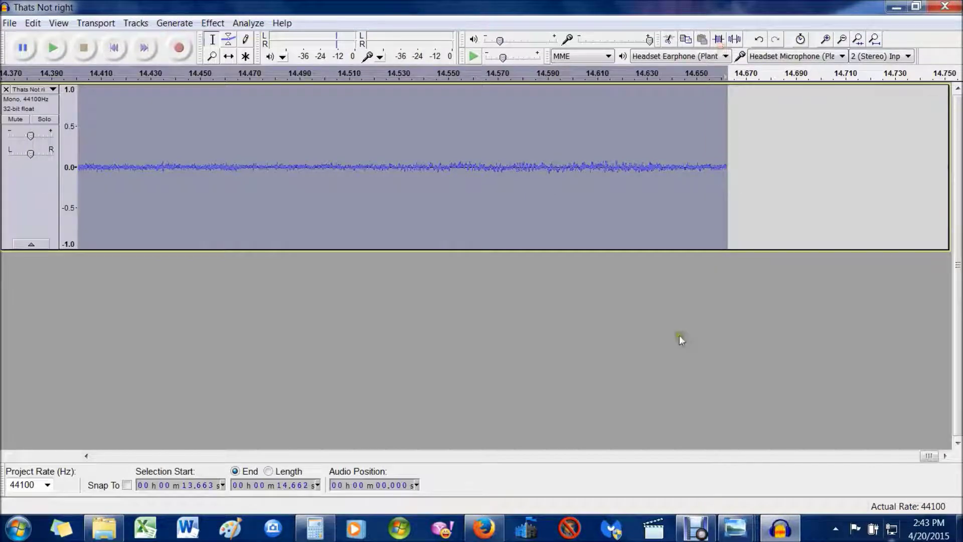
# Bring the whole trimmed clip from about 13.66 to 14.66 s into view and play it
pyautogui.click(843, 40)
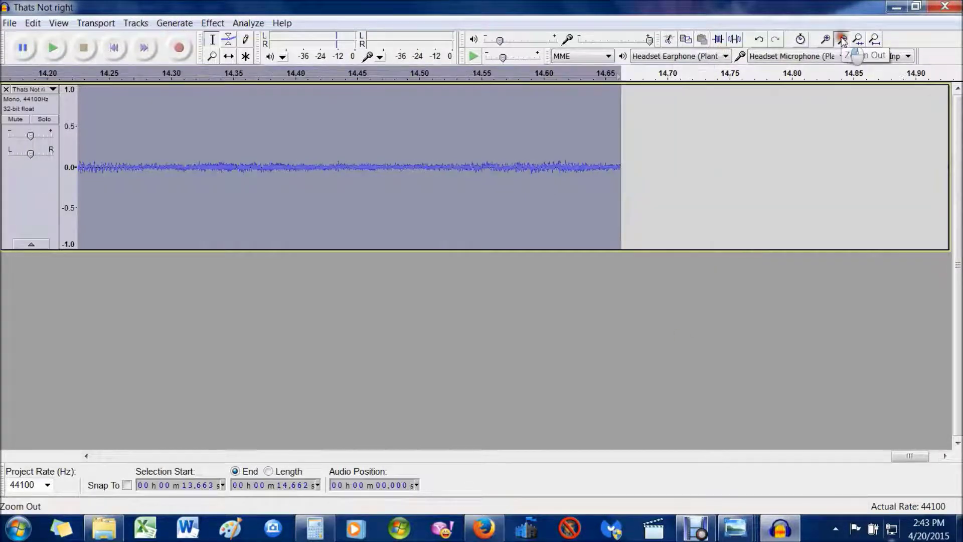
pyautogui.click(843, 40)
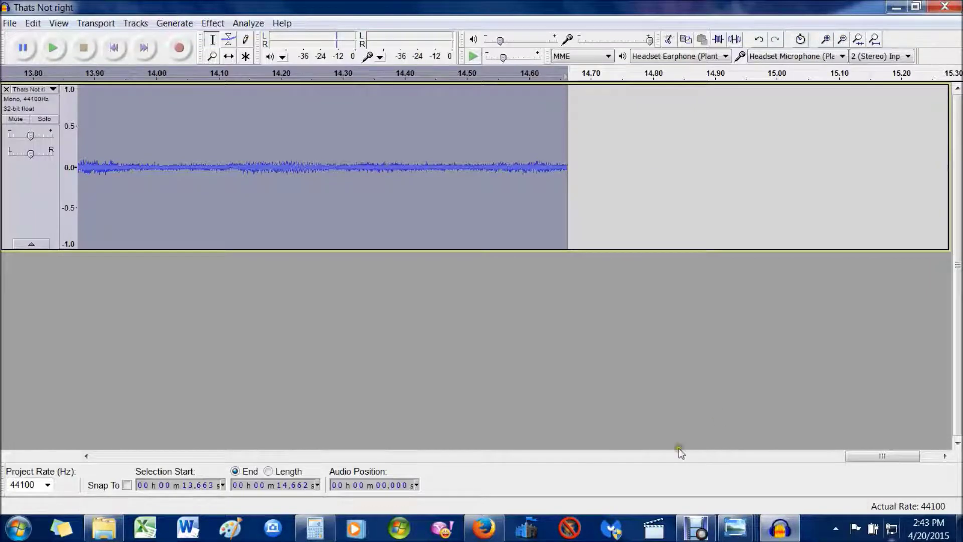
pyautogui.click(602, 457)
pyautogui.moveTo(782, 456); pyautogui.dragTo(832, 465)
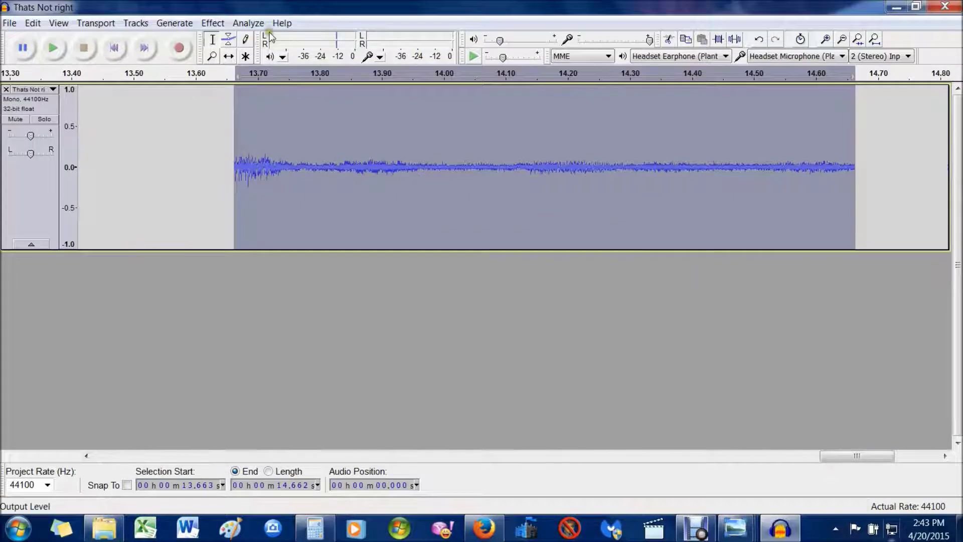
pyautogui.press('space')
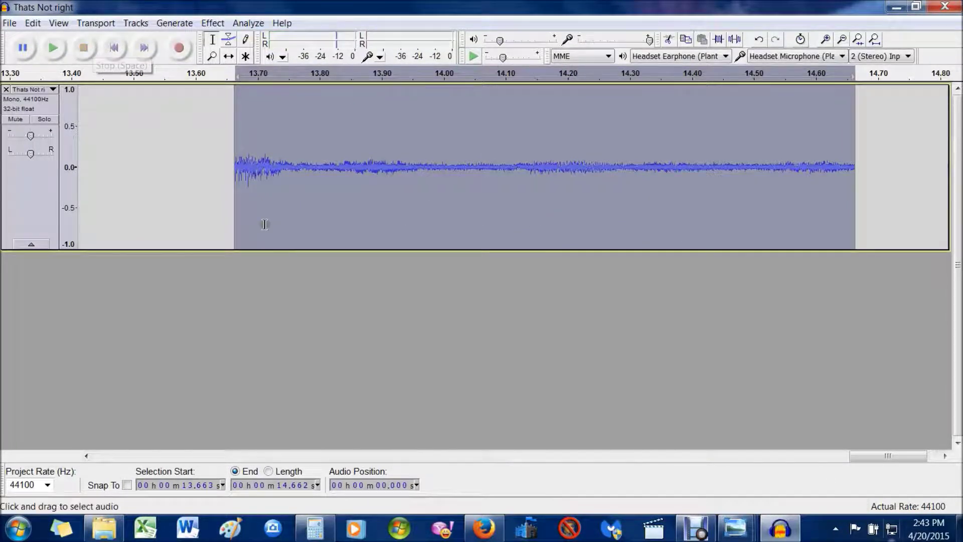
pyautogui.click(59, 46)
pyautogui.click(59, 47)
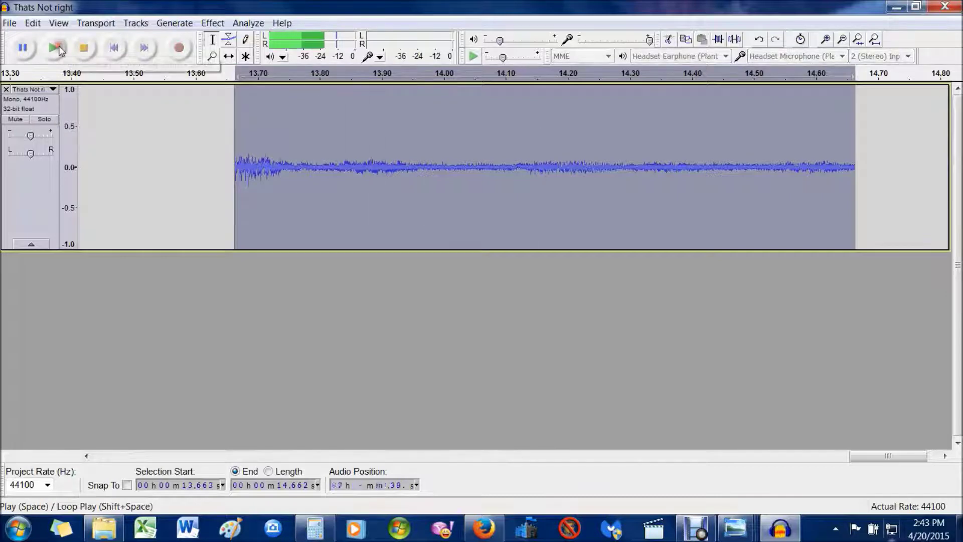
pyautogui.click(59, 46)
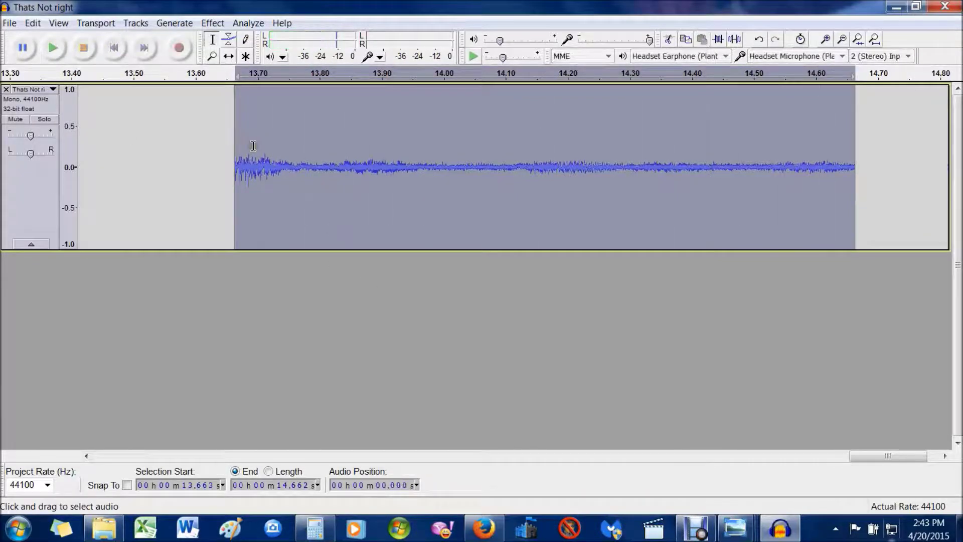
# Select the louder opening of the clip from 13.663 to 13.733 s and trim the audio outside it
pyautogui.moveTo(291, 166); pyautogui.dragTo(236, 176)
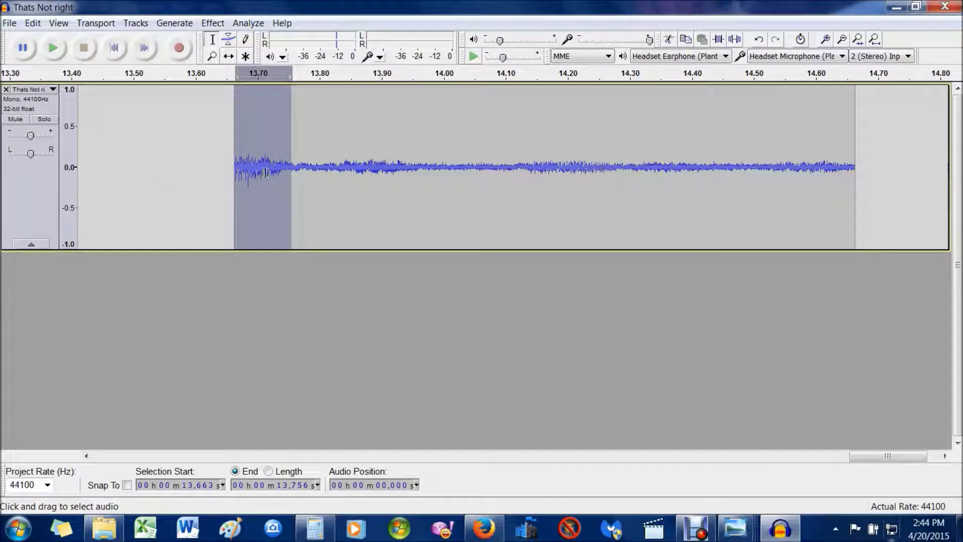
pyautogui.moveTo(284, 195); pyautogui.dragTo(271, 193)
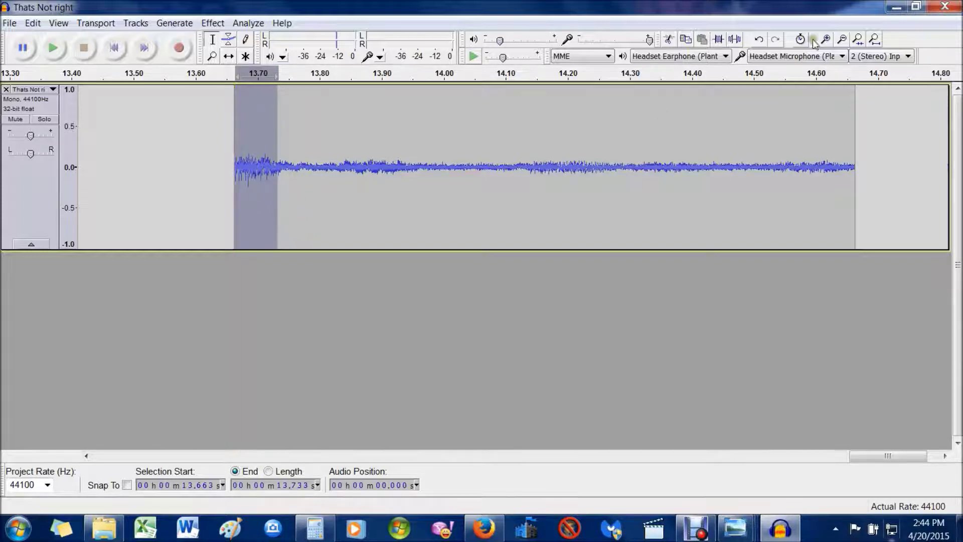
pyautogui.click(719, 40)
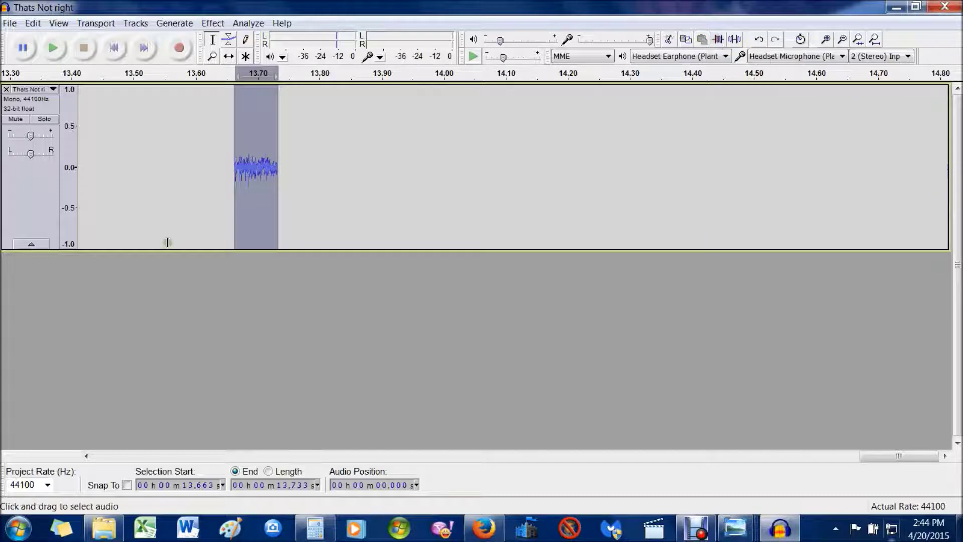
# Select the short stretch around the deepest dip, from 13.685 to 13.689 s, and trim the clip to it
pyautogui.click(826, 40)
pyautogui.click(826, 40)
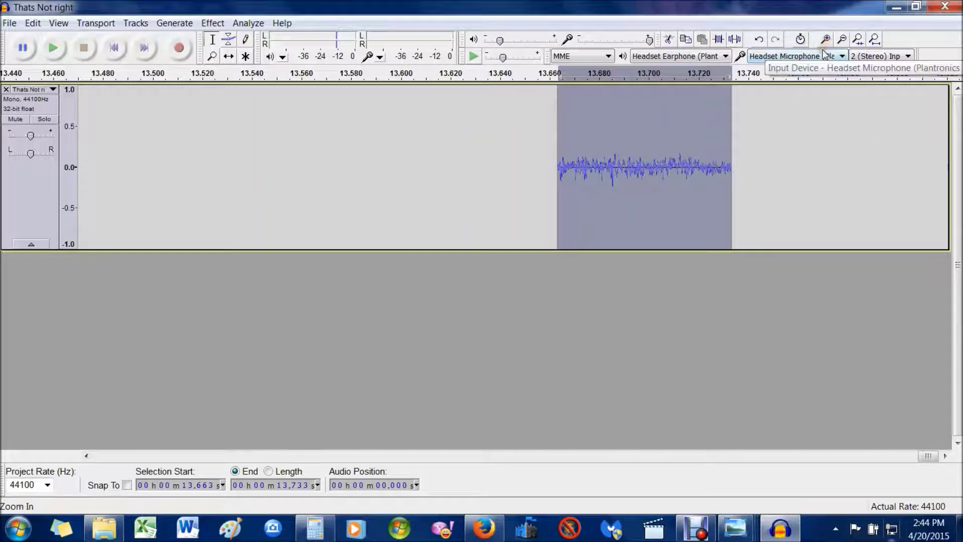
pyautogui.click(825, 39)
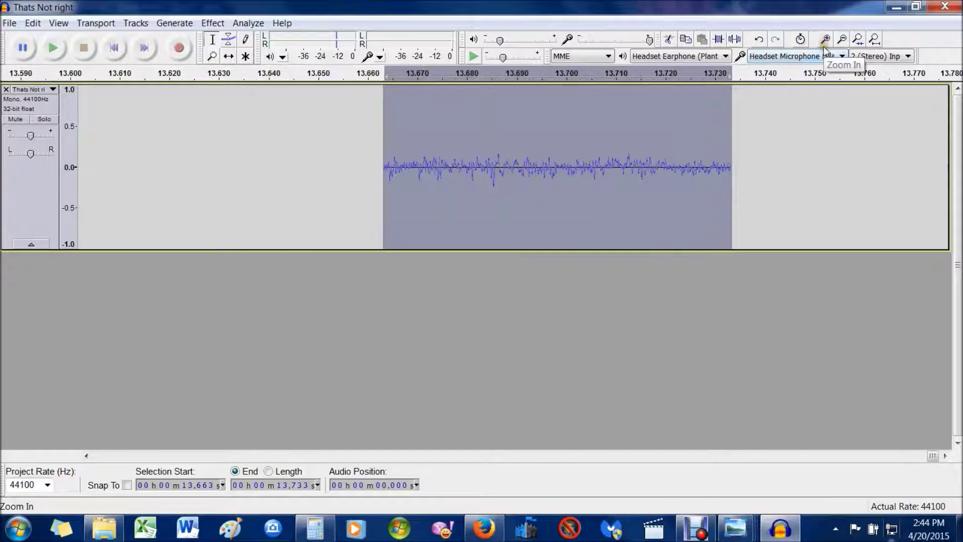
pyautogui.click(824, 43)
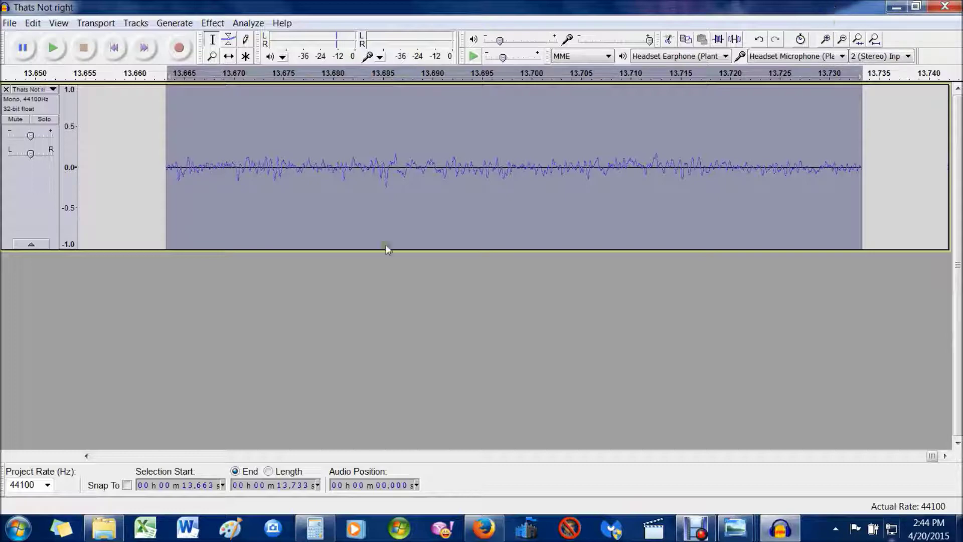
pyautogui.press('Left')
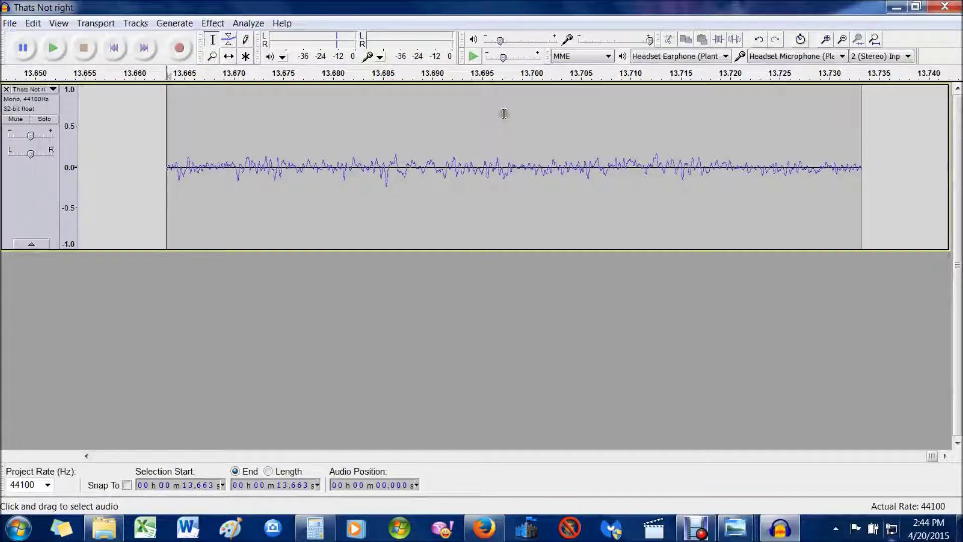
pyautogui.moveTo(383, 161); pyautogui.dragTo(422, 171)
pyautogui.click(826, 40)
pyautogui.click(827, 40)
pyautogui.click(826, 39)
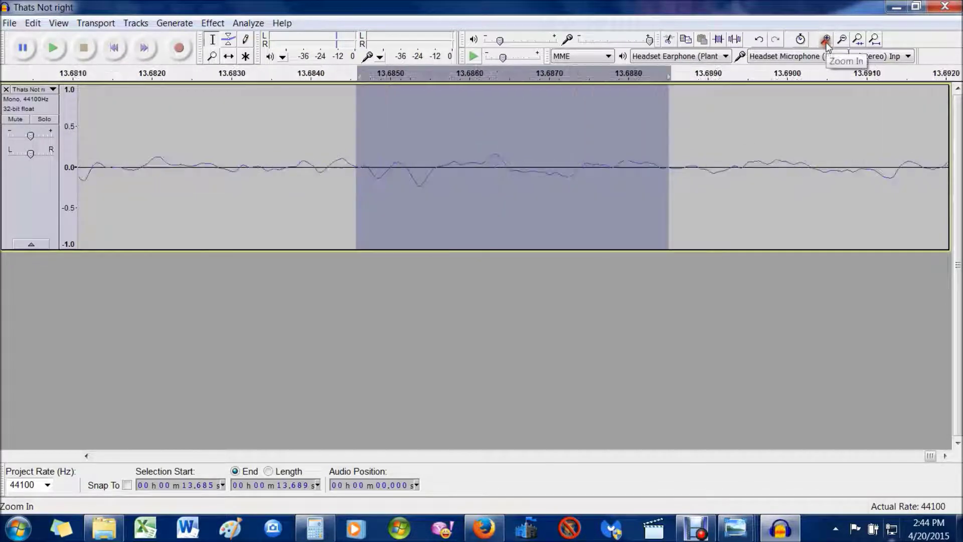
pyautogui.click(721, 42)
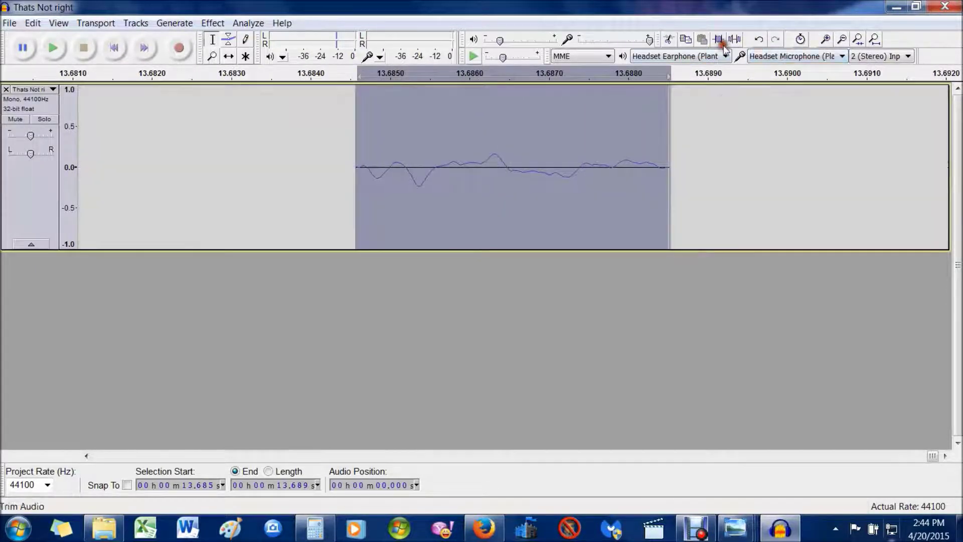
# Select one wave cycle with a small margin at both ends, about 13.6855 to 13.6876 s, and trim the clip to it
pyautogui.click(825, 40)
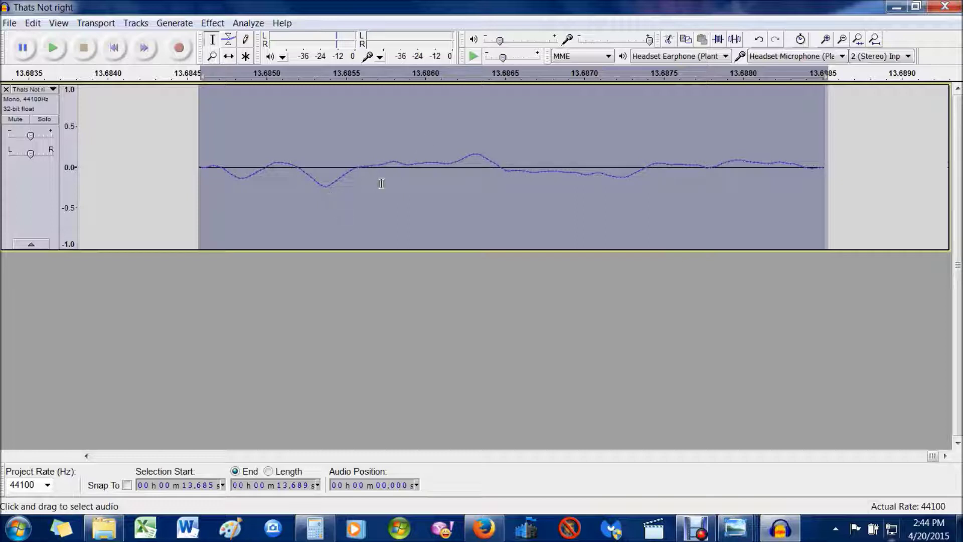
pyautogui.moveTo(358, 167); pyautogui.dragTo(650, 133)
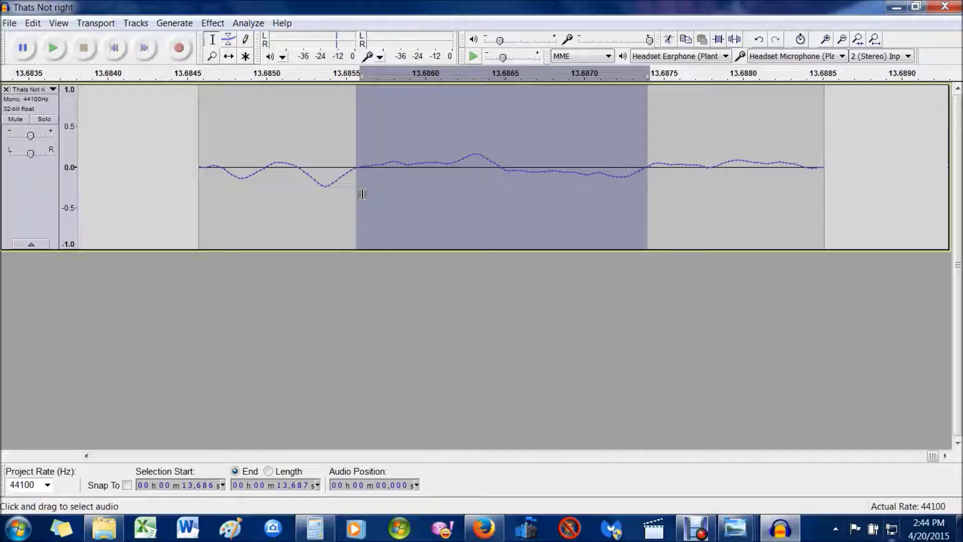
pyautogui.moveTo(357, 197); pyautogui.dragTo(342, 196)
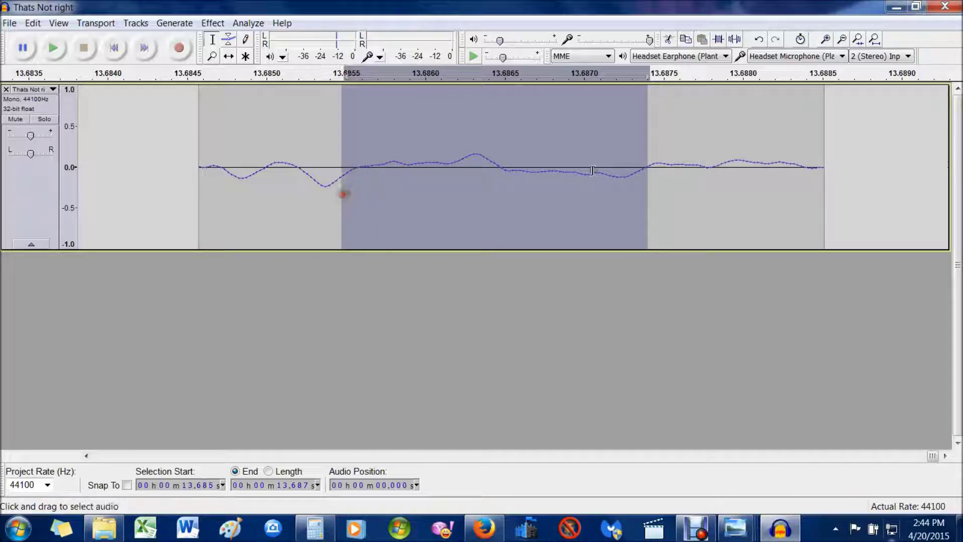
pyautogui.moveTo(646, 197); pyautogui.dragTo(675, 195)
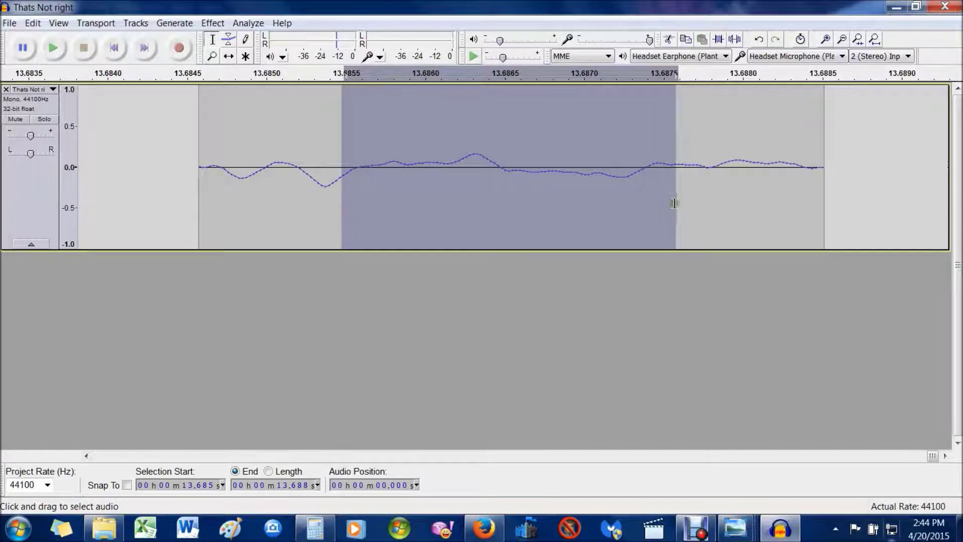
pyautogui.click(716, 56)
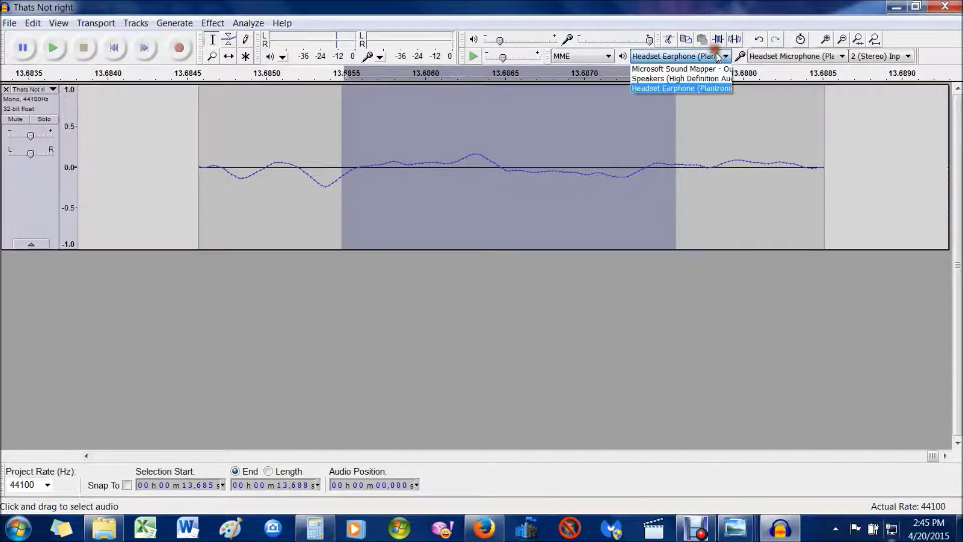
pyautogui.click(719, 41)
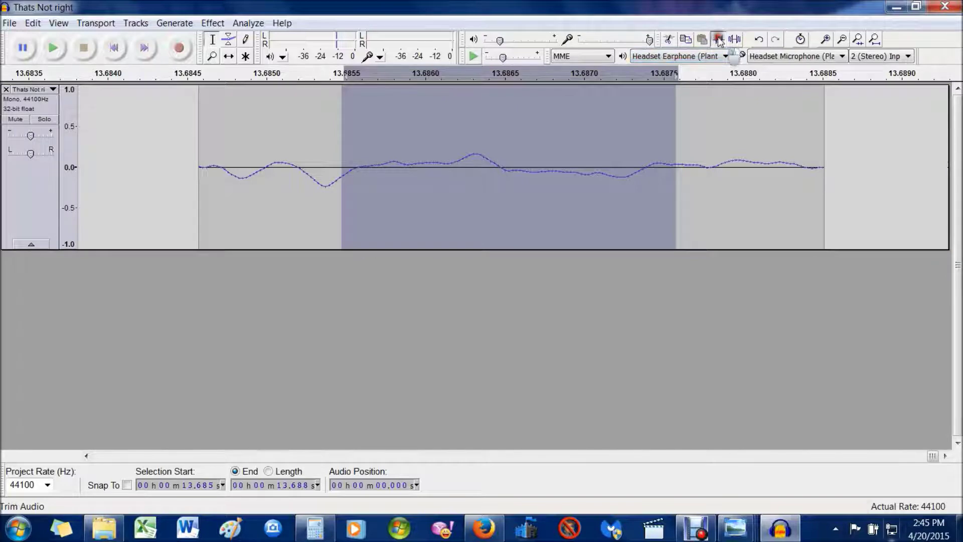
pyautogui.click(718, 40)
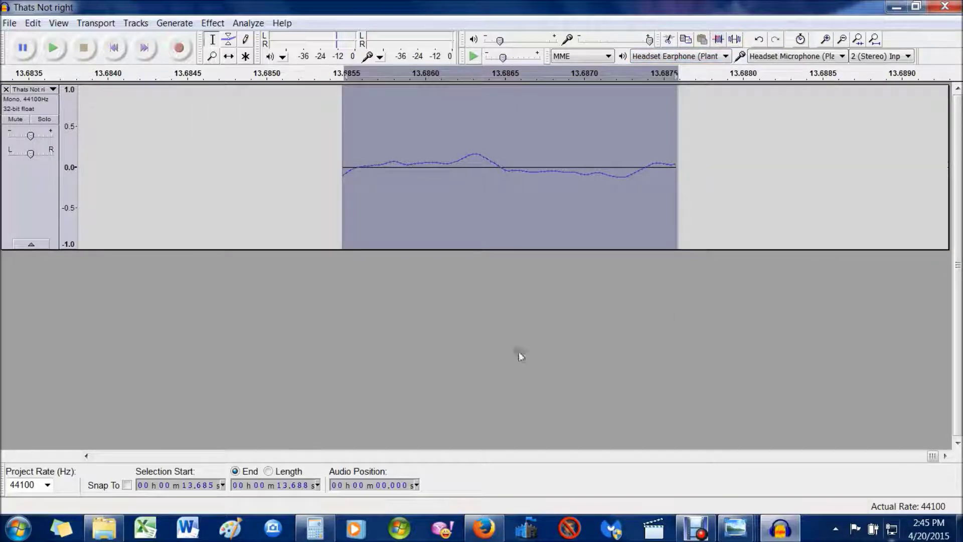
# Place the cursor at the first zero crossing, near 13.6856 s, and examine the waveform around it at several magnifications
pyautogui.click(356, 172)
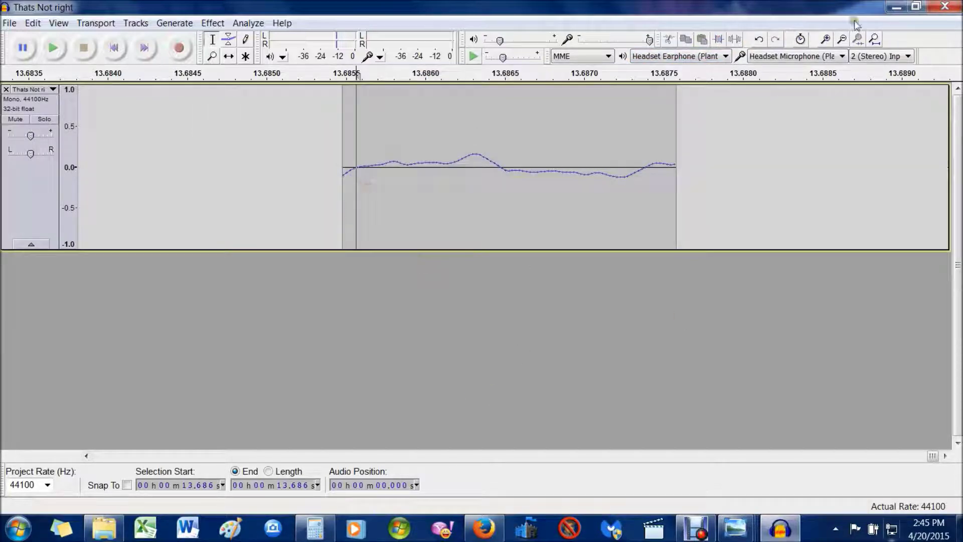
pyautogui.click(824, 40)
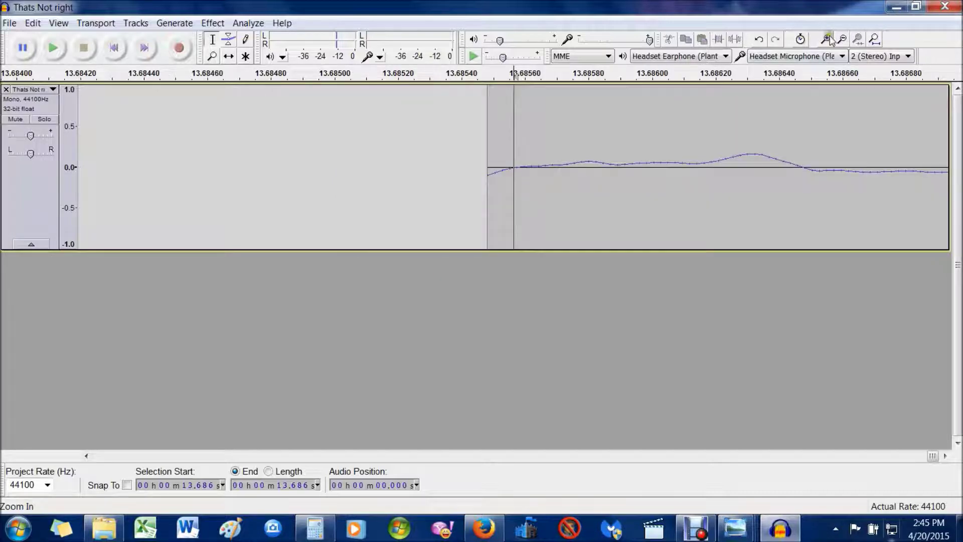
pyautogui.click(825, 40)
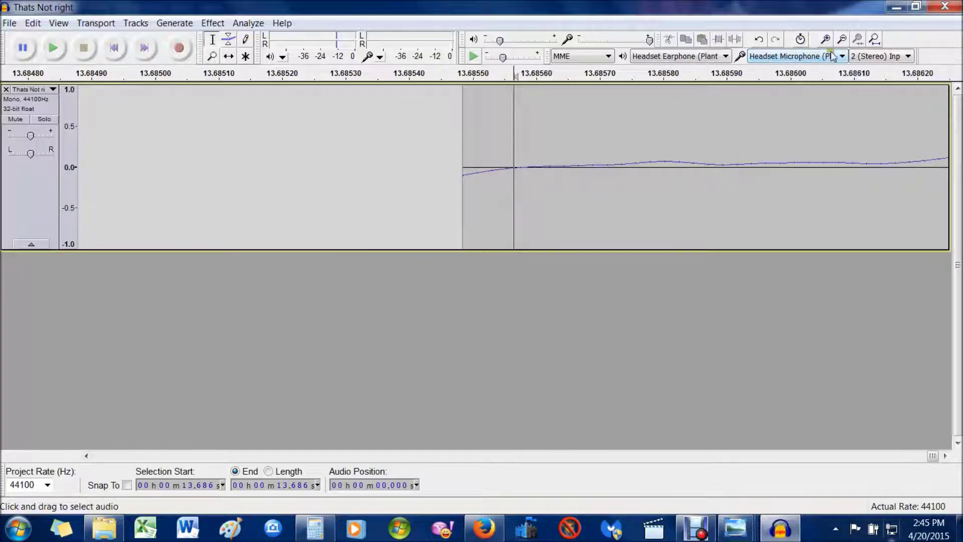
pyautogui.click(825, 40)
pyautogui.click(827, 40)
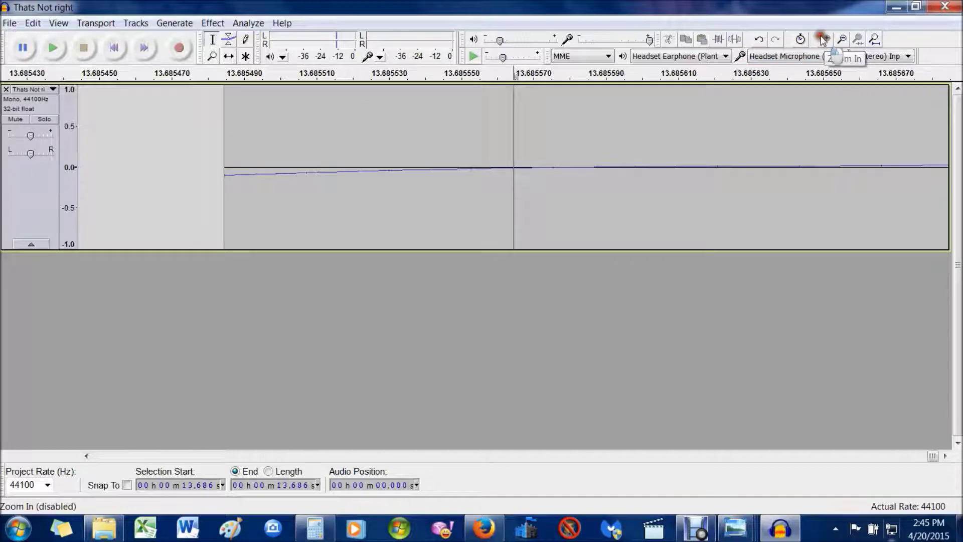
pyautogui.click(842, 40)
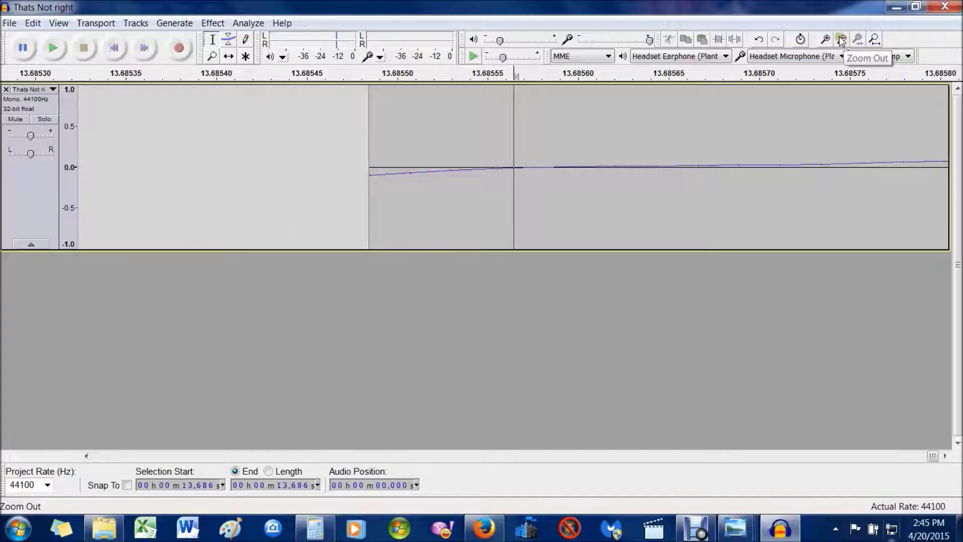
pyautogui.click(842, 40)
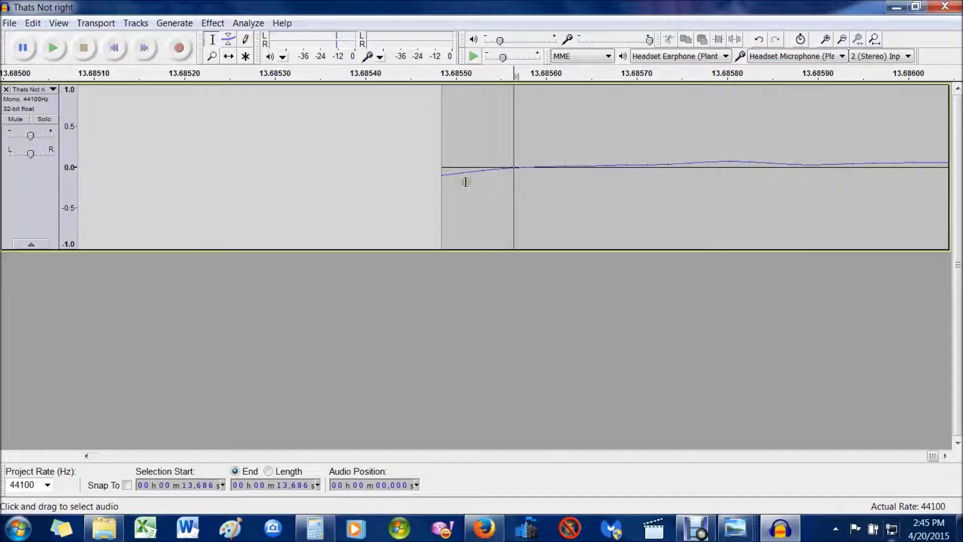
pyautogui.click(842, 40)
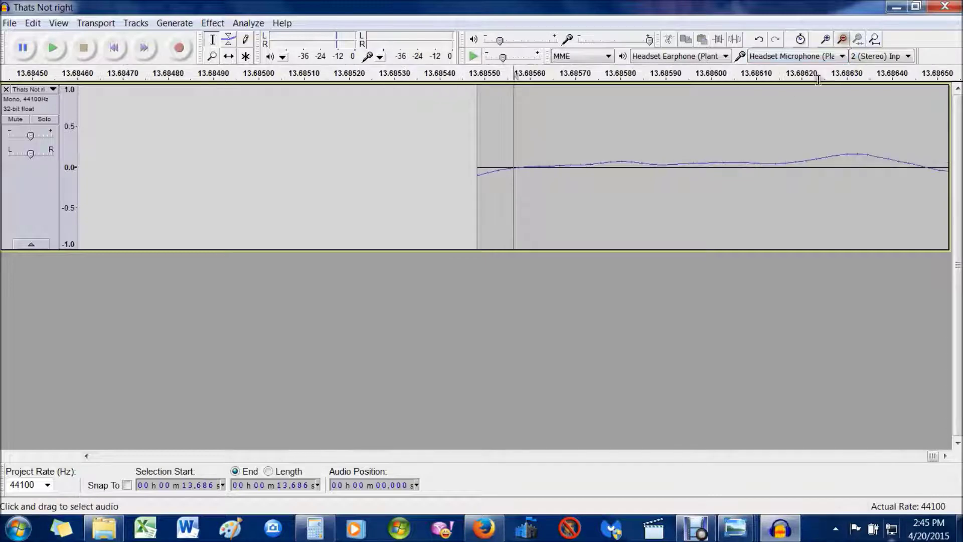
pyautogui.click(946, 456)
pyautogui.moveTo(945, 456); pyautogui.dragTo(945, 457)
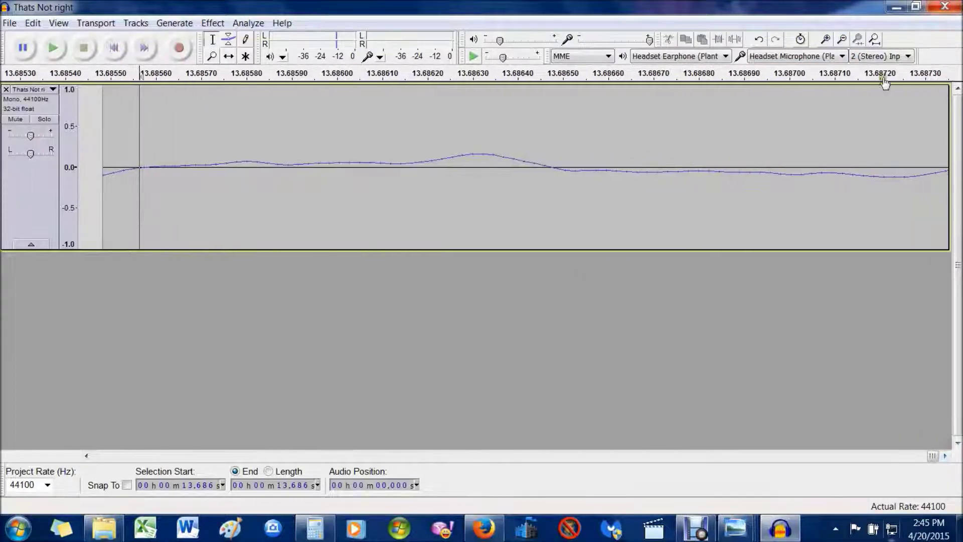
pyautogui.click(842, 40)
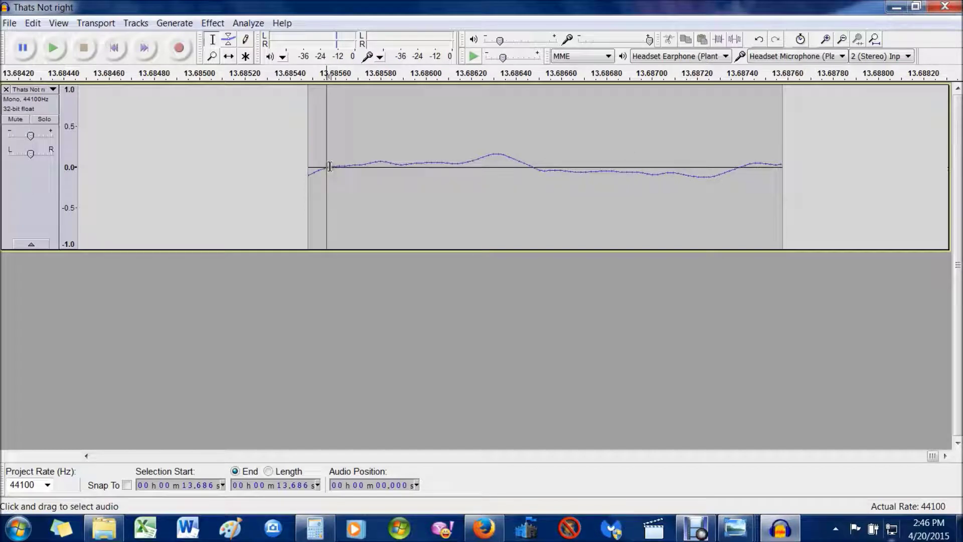
# Select the single wave cycle between its zero crossings, from about 13.6856 to 13.6874 s
pyautogui.moveTo(332, 167); pyautogui.dragTo(742, 204)
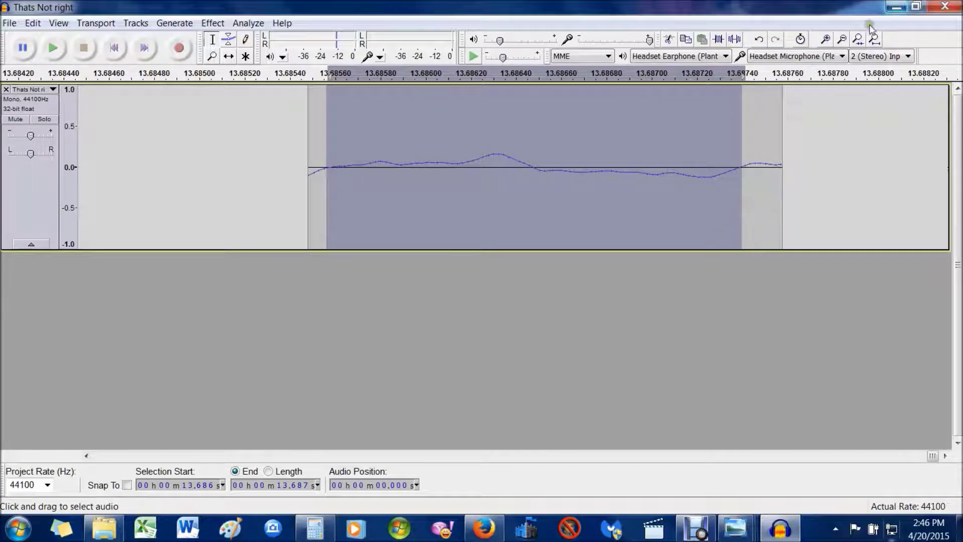
pyautogui.click(826, 39)
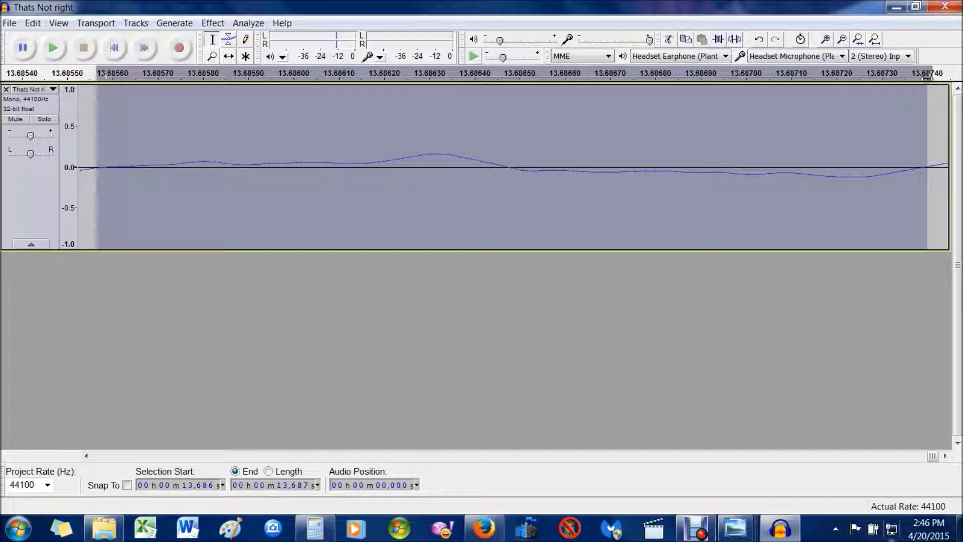
pyautogui.moveTo(931, 80)
pyautogui.mouseDown()
pyautogui.moveTo(909, 124)
pyautogui.moveTo(920, 166)
pyautogui.mouseUp()
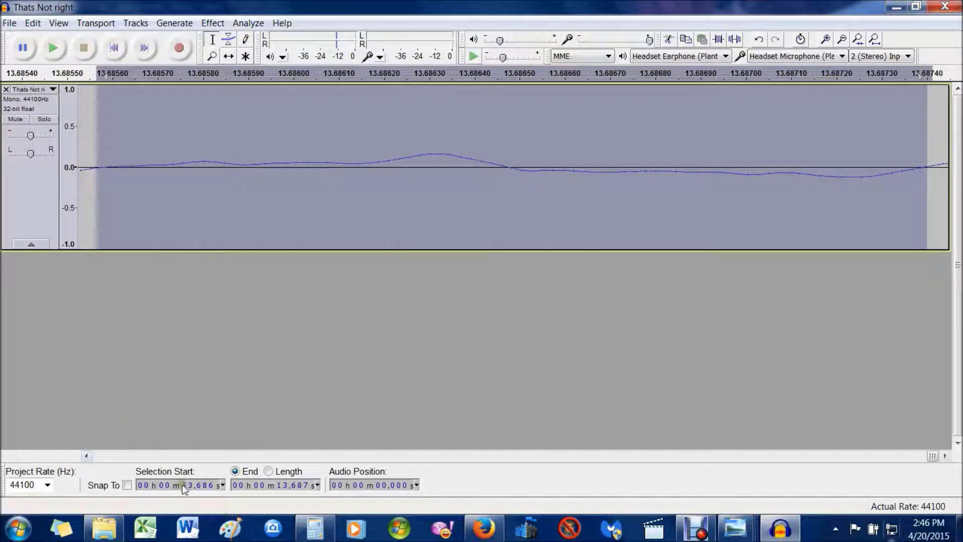
# Switch to the Calculator and place it over the waveform so that both ends of the selected cycle stay readable
pyautogui.click(236, 486)
pyautogui.click(265, 483)
pyautogui.click(315, 527)
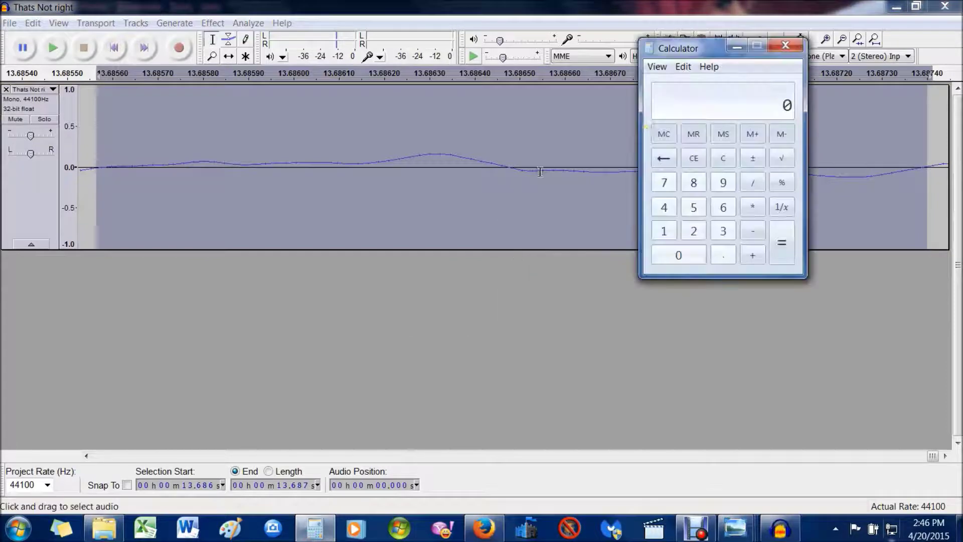
pyautogui.moveTo(707, 57); pyautogui.dragTo(170, 171)
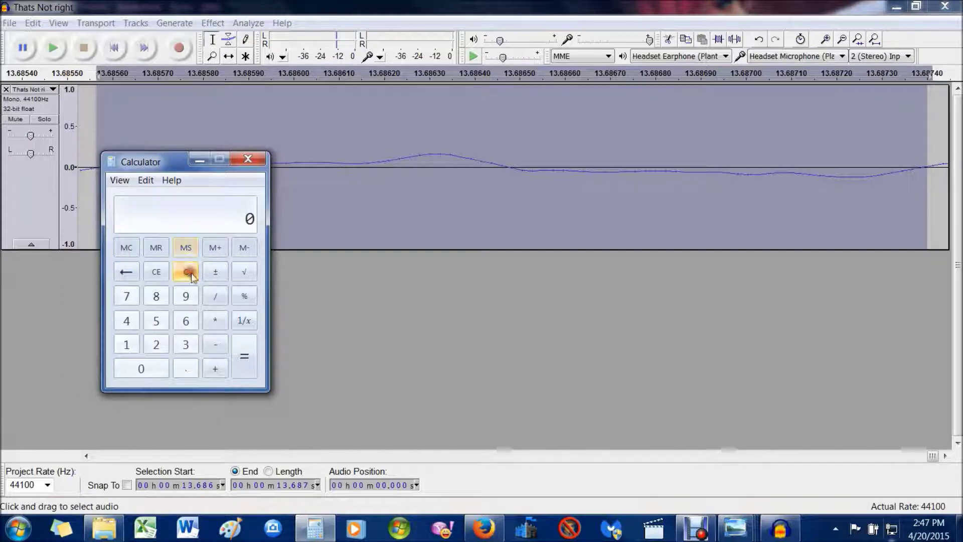
pyautogui.moveTo(162, 156); pyautogui.dragTo(203, 173)
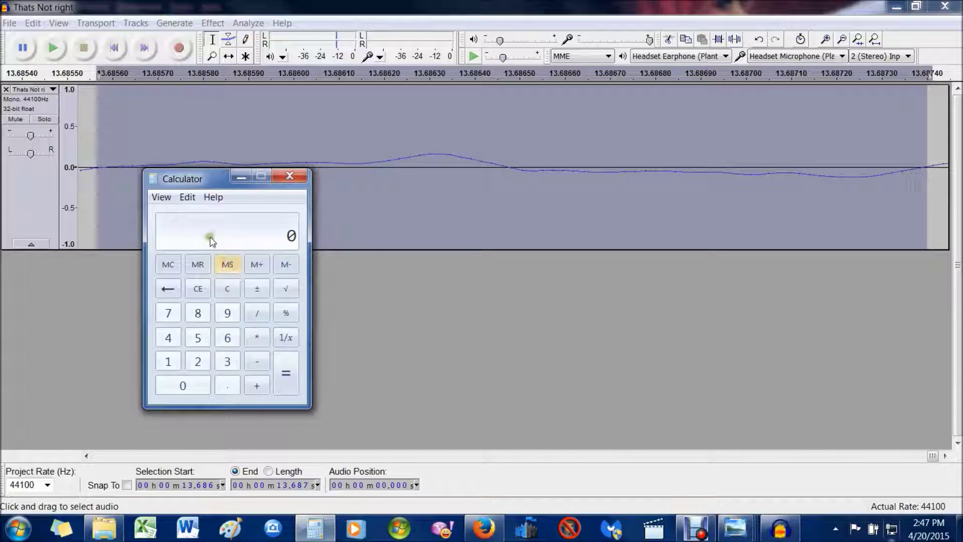
pyautogui.moveTo(215, 183); pyautogui.dragTo(208, 232)
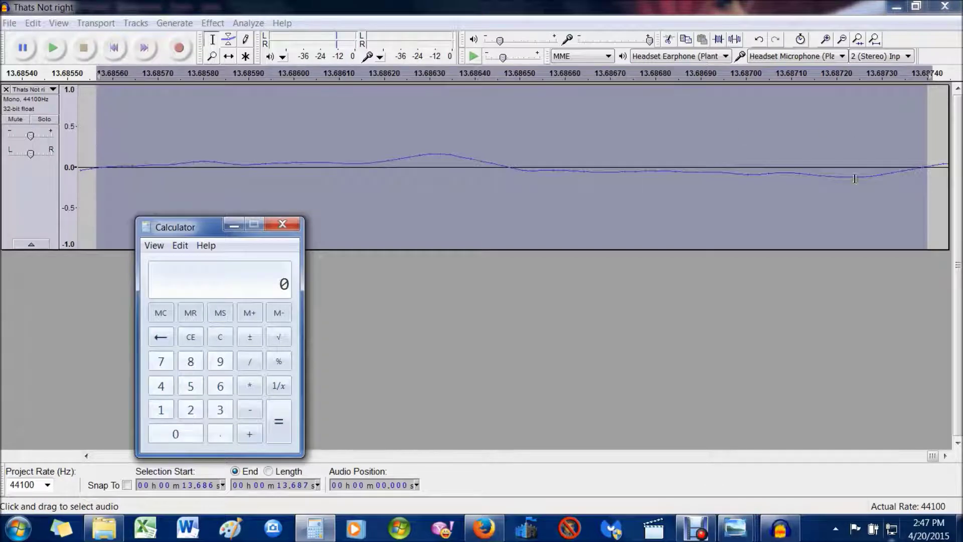
pyautogui.moveTo(202, 232); pyautogui.dragTo(185, 151)
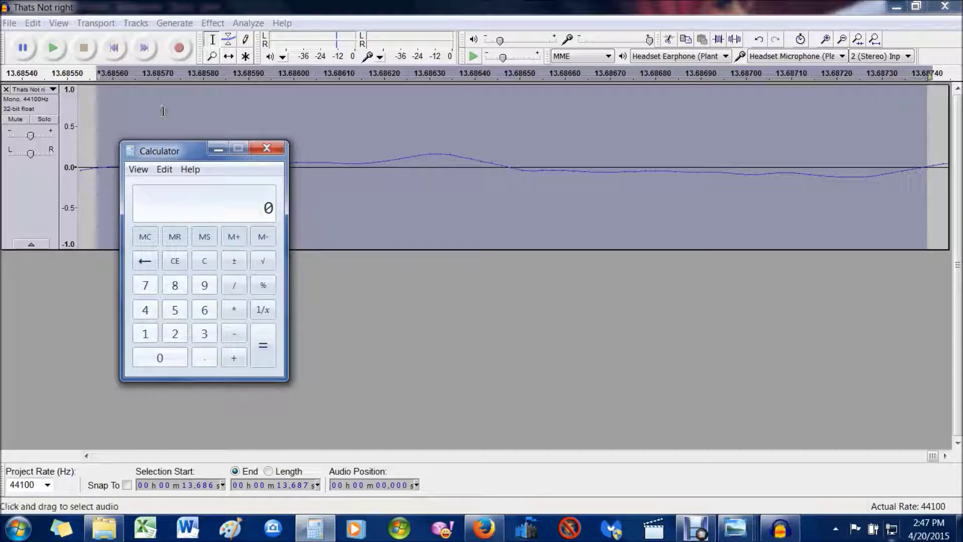
pyautogui.moveTo(189, 155); pyautogui.dragTo(699, 145)
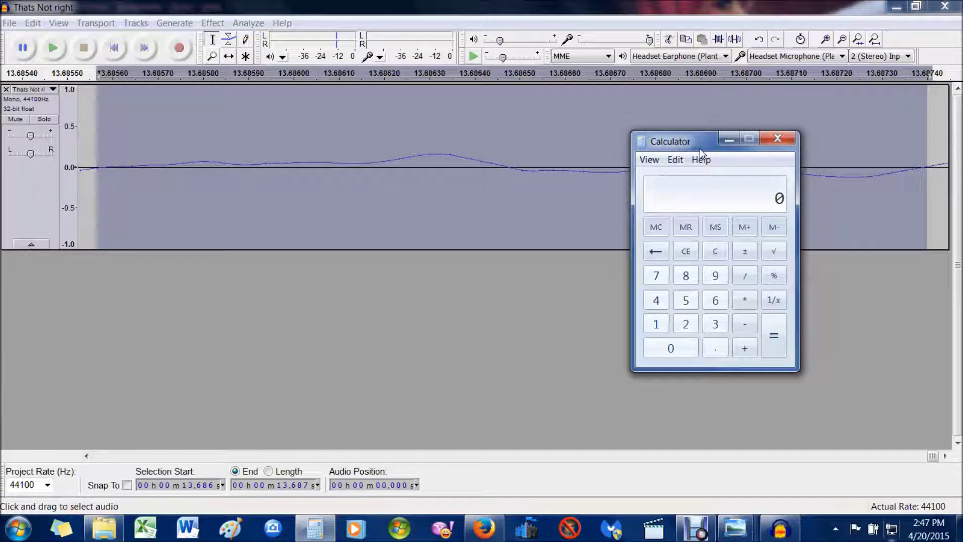
pyautogui.moveTo(698, 146); pyautogui.dragTo(696, 146)
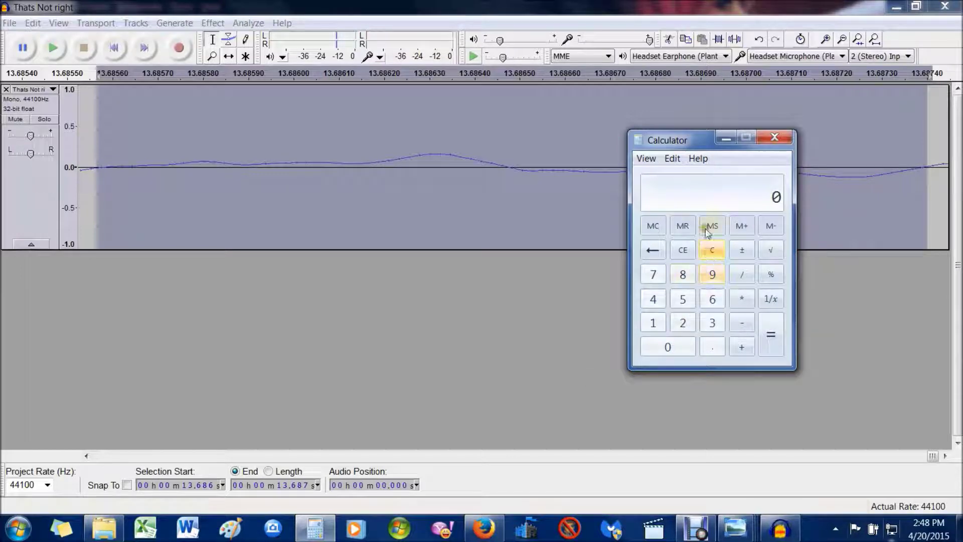
# Show the selection's length instead of its end time in Audacity, and bring the Calculator back over the waveform
pyautogui.click(269, 471)
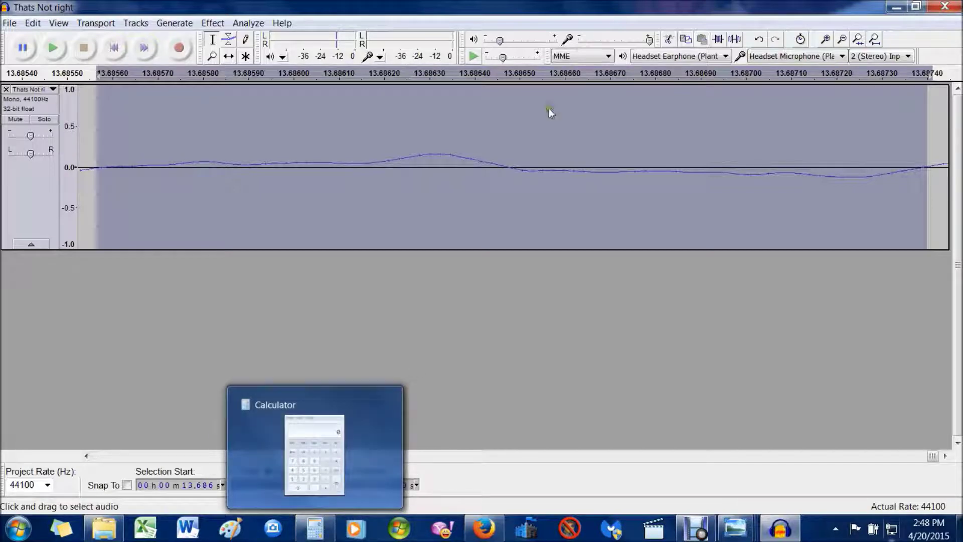
pyautogui.click(315, 528)
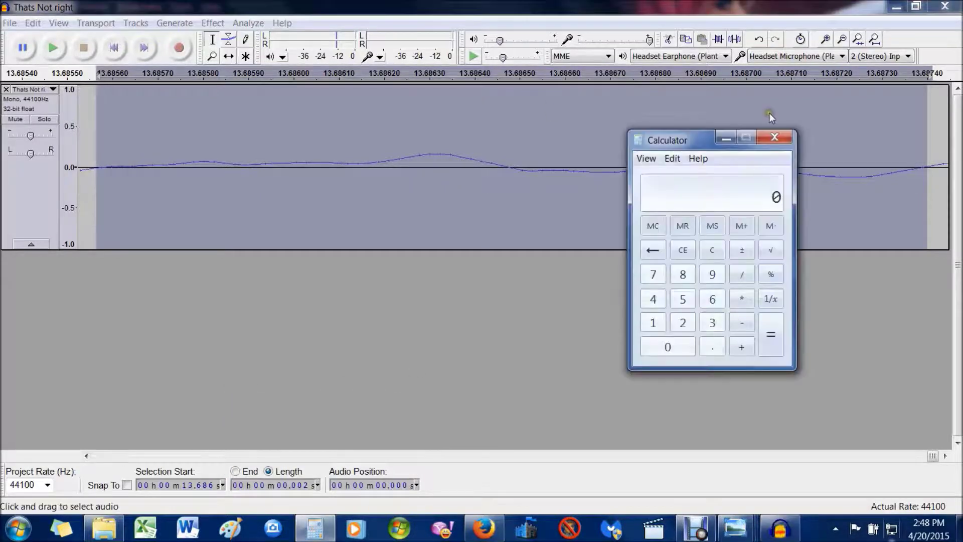
pyautogui.moveTo(703, 144); pyautogui.dragTo(695, 136)
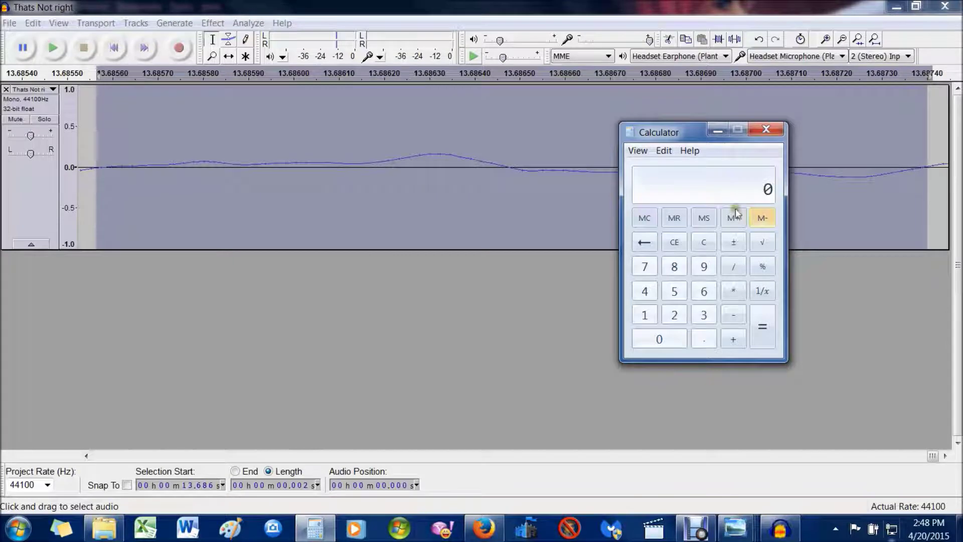
# Calculate the cycle's period by subtracting the selection start time 13.68557 from the end time 13.68740
pyautogui.write('1')
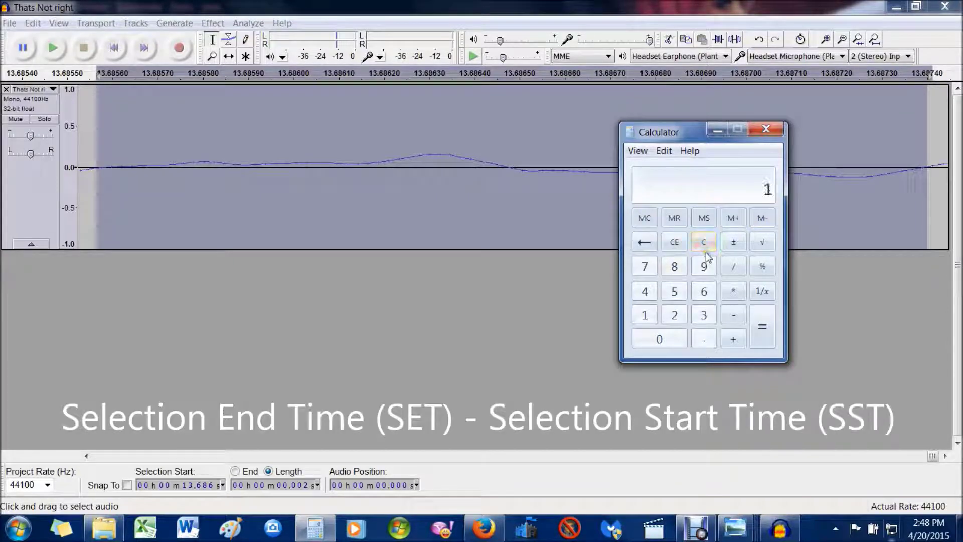
pyautogui.write('3.')
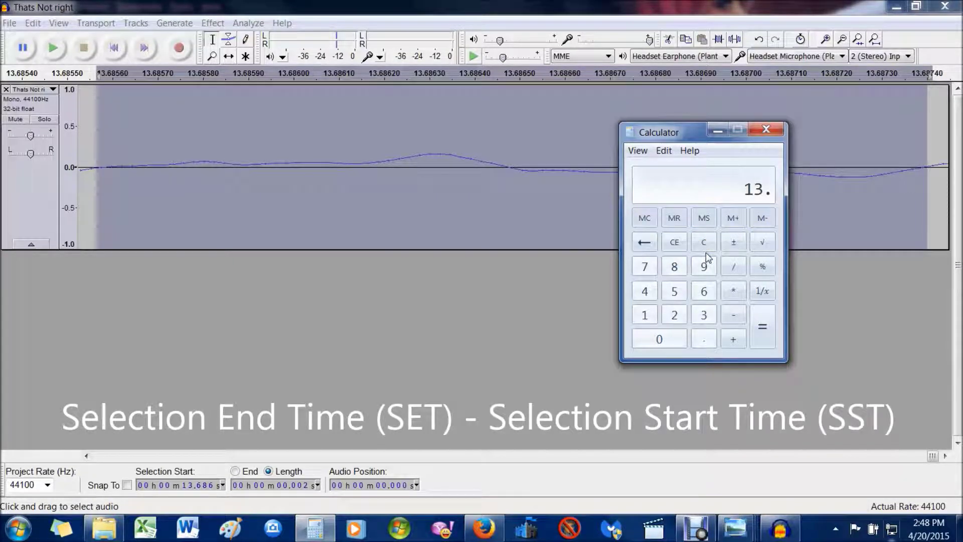
pyautogui.write('6874')
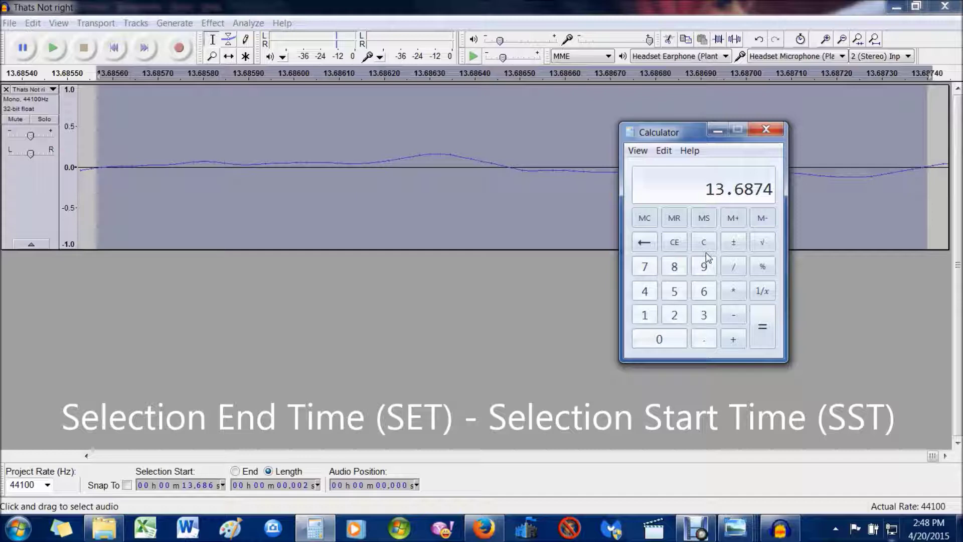
pyautogui.write('0')
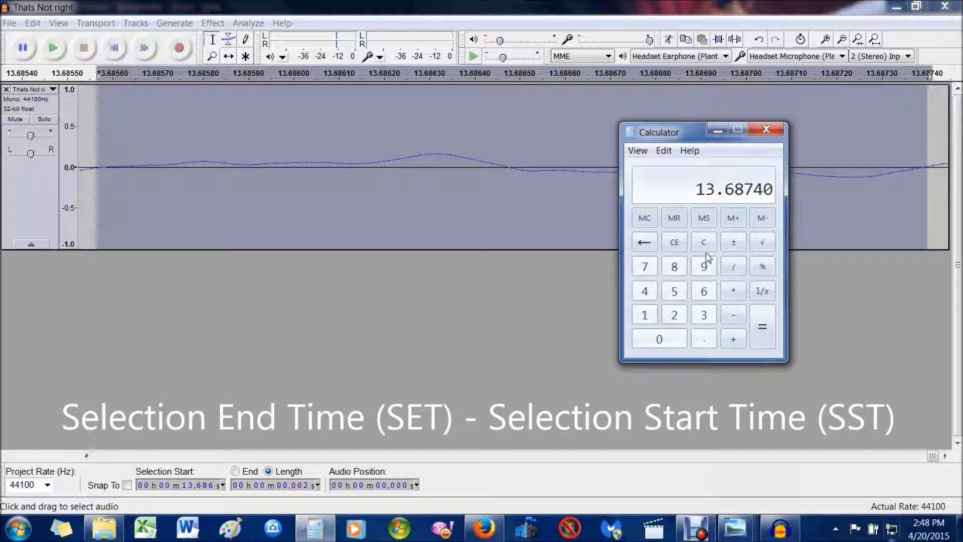
pyautogui.press('-')
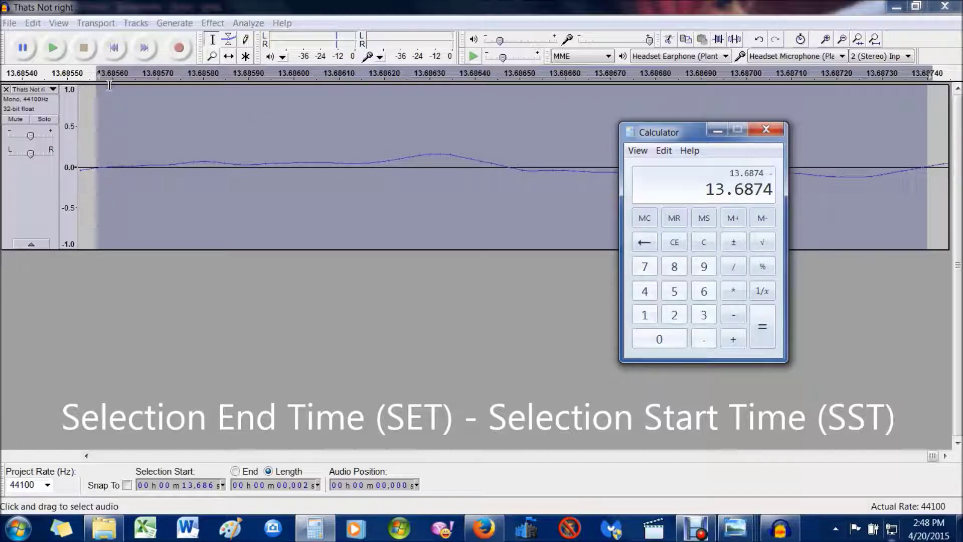
pyautogui.write('13.')
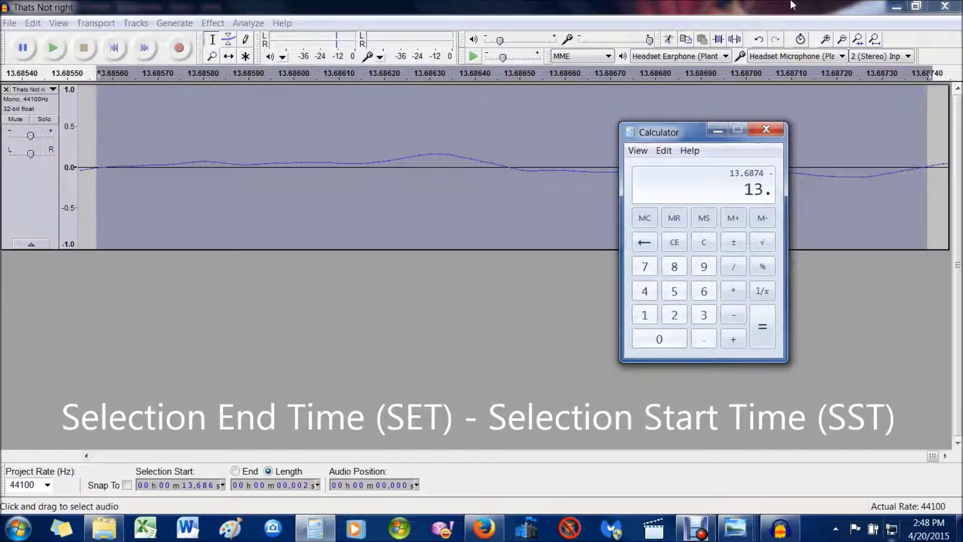
pyautogui.write('6')
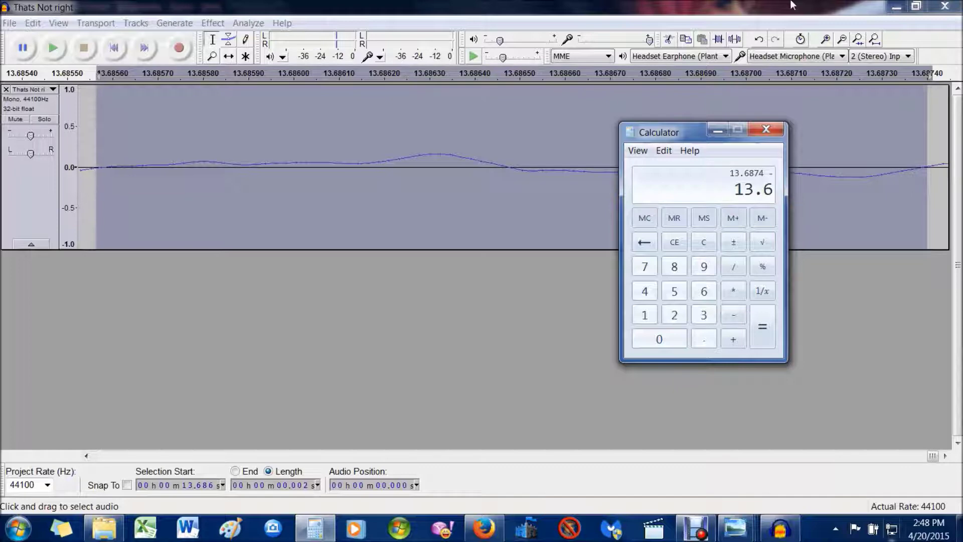
pyautogui.write('85')
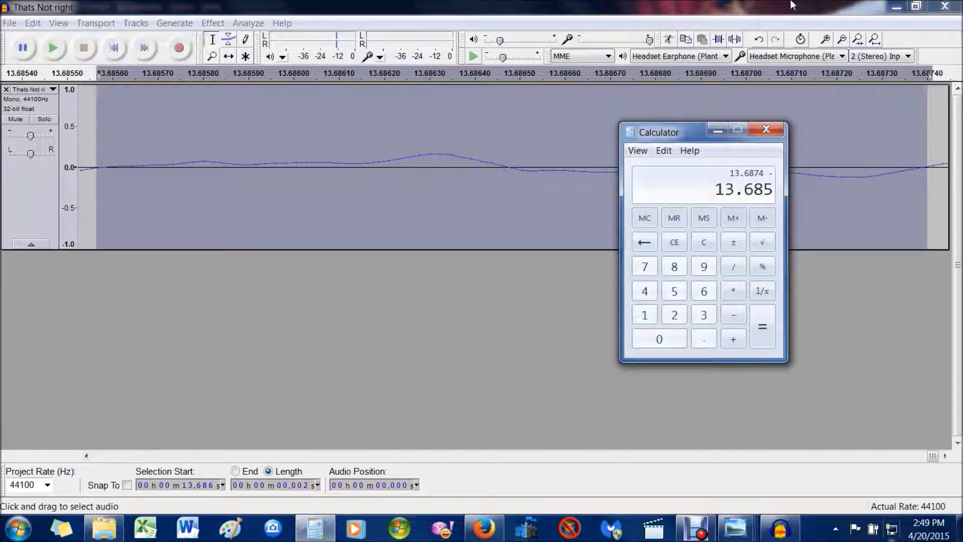
pyautogui.write('5')
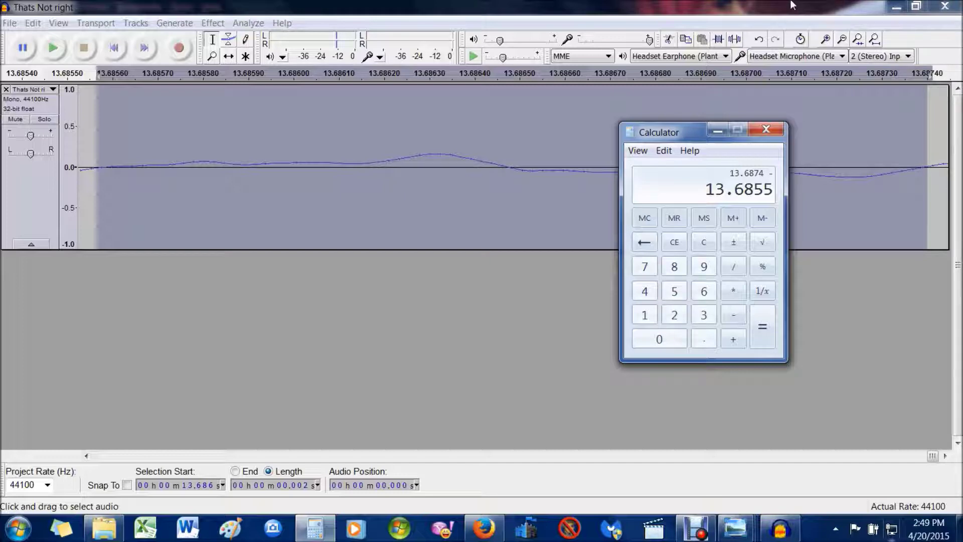
pyautogui.click(93, 75)
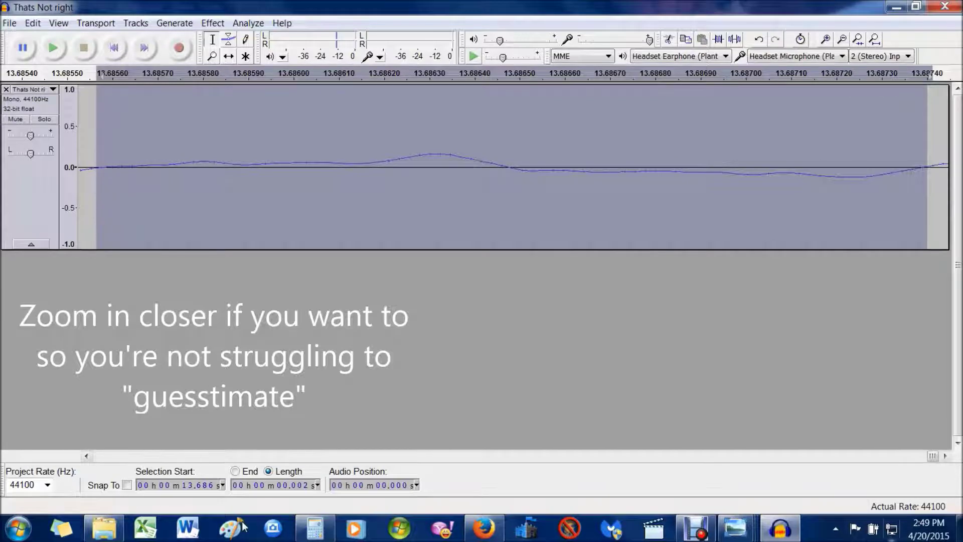
pyautogui.click(317, 526)
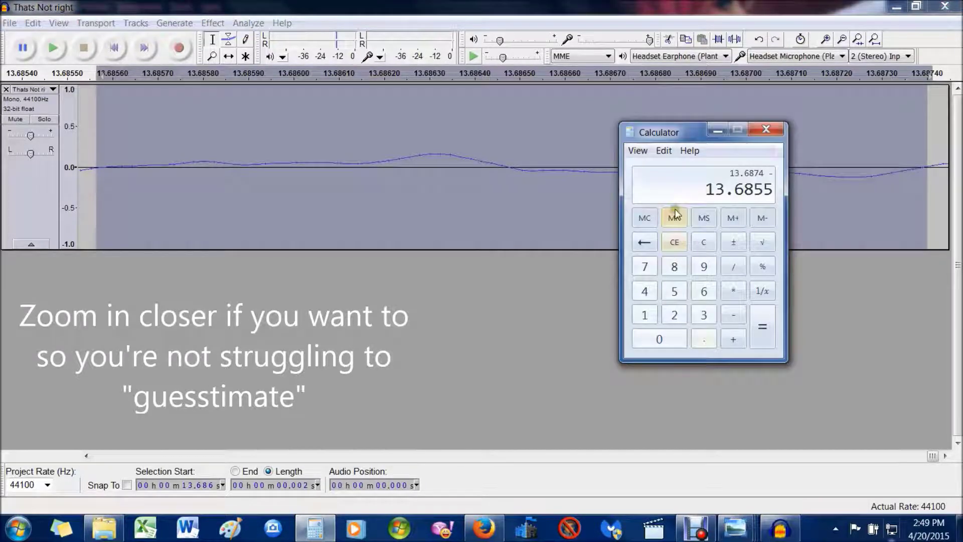
pyautogui.write('7')
pyautogui.press('Return')
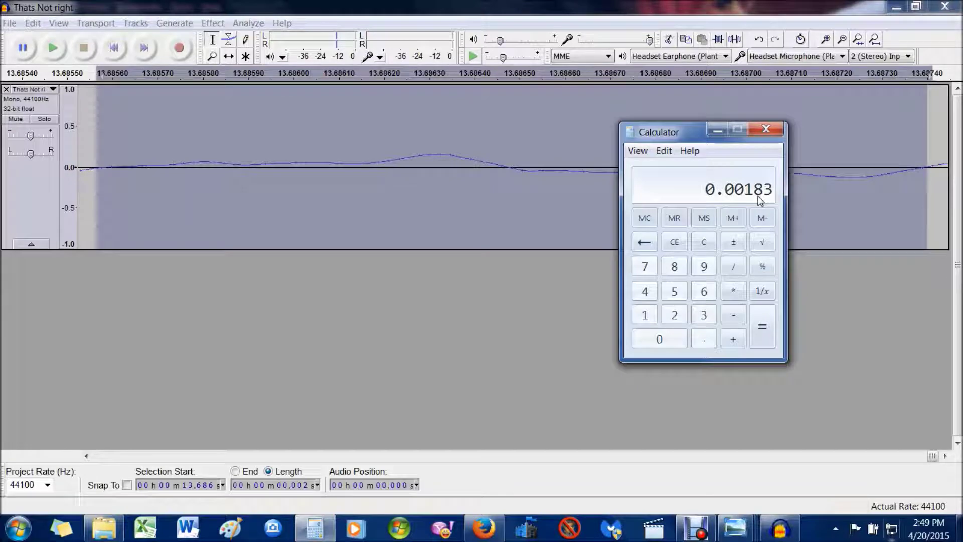
# Clear the Calculator and compute the cycle's frequency as 1 / 0.00183
pyautogui.click(709, 246)
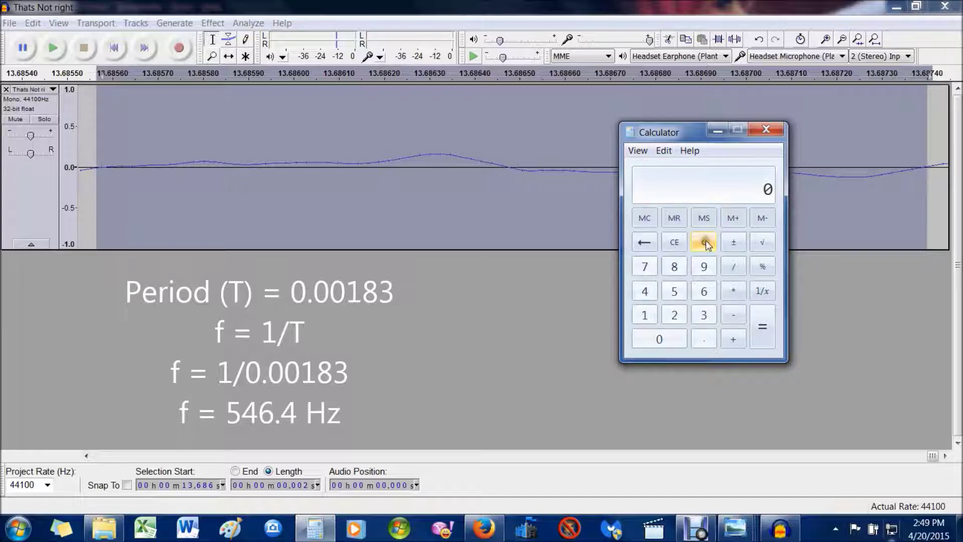
pyautogui.write('1 / ')
pyautogui.write('0.00')
pyautogui.write('183')
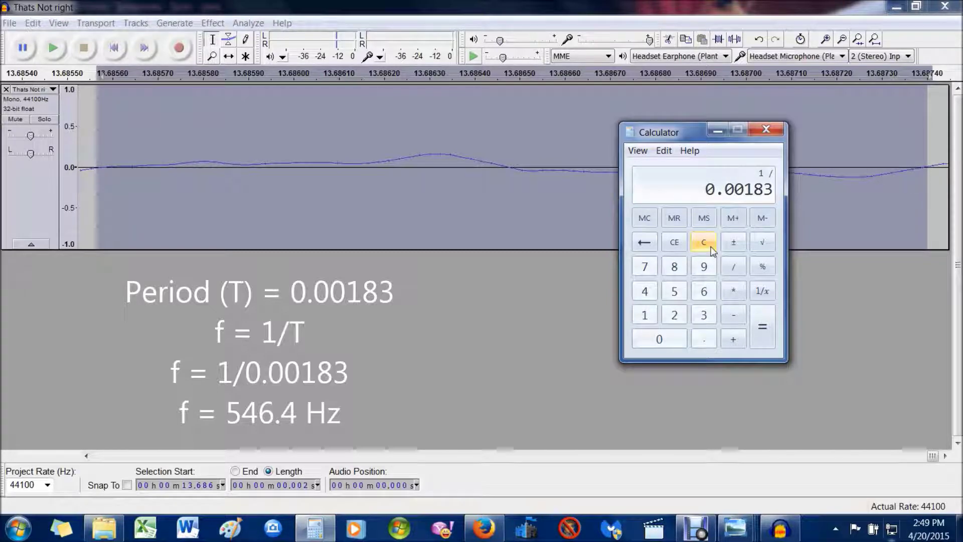
pyautogui.press('Return')
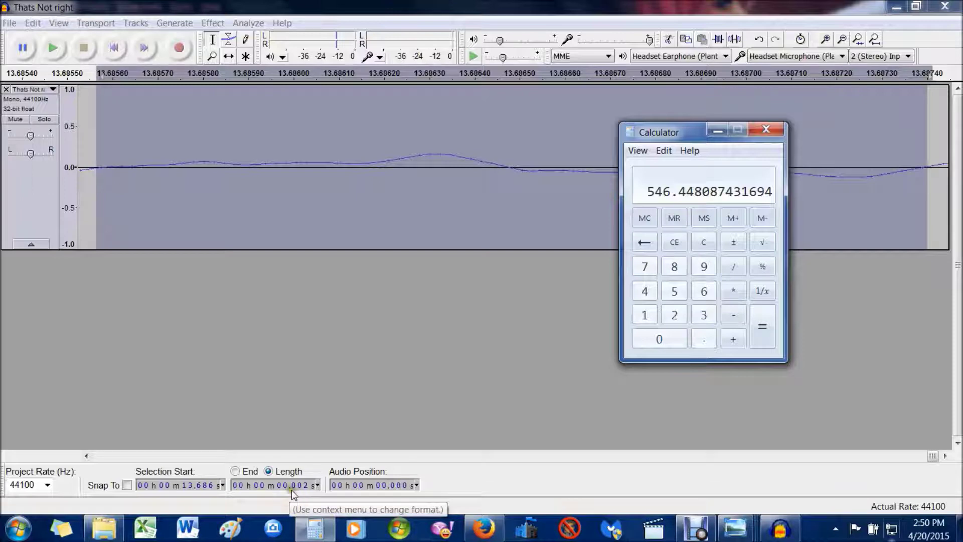
# Compute the frequency from the rounded selection length as 1 / 0.002 for comparison, and clear the Calculator
pyautogui.click(705, 246)
pyautogui.write('1/0.002')
pyautogui.press('Return')
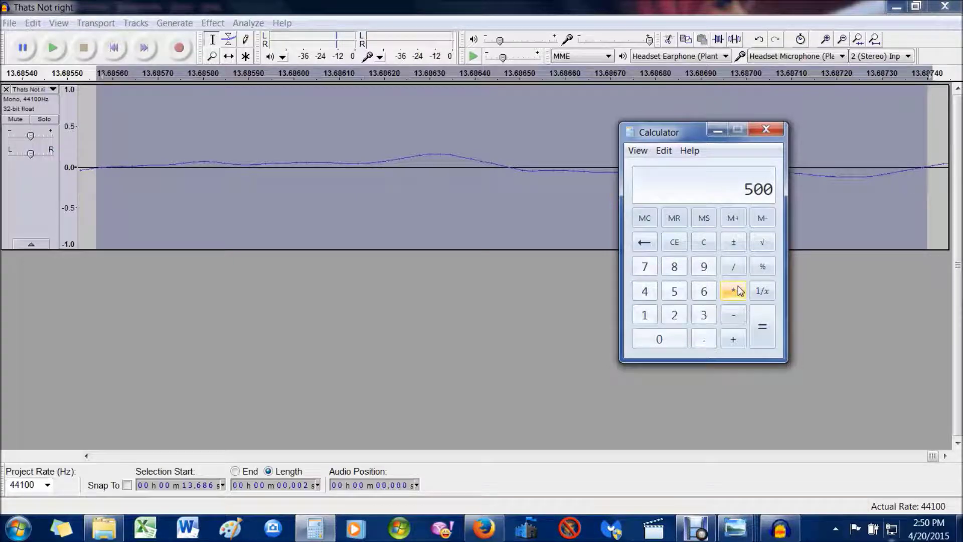
pyautogui.click(705, 243)
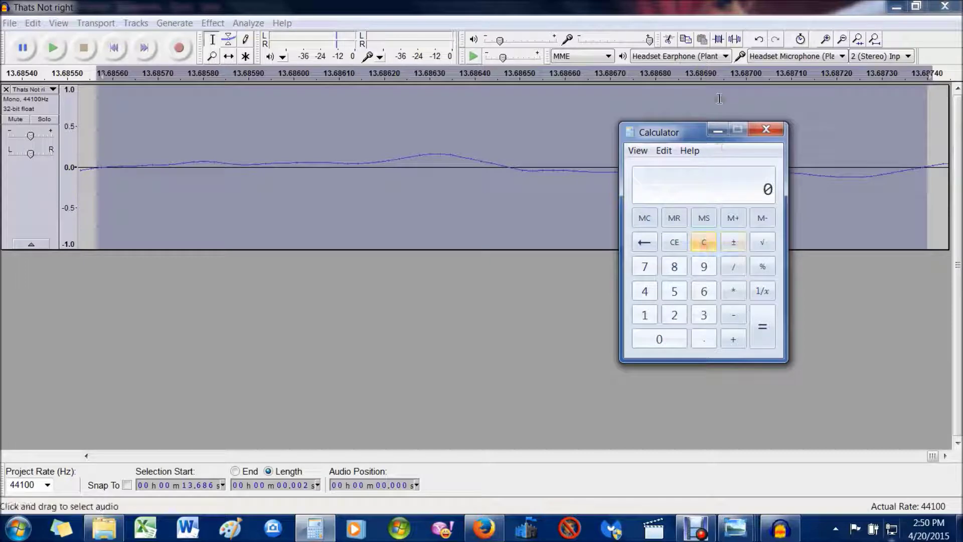
pyautogui.click(708, 245)
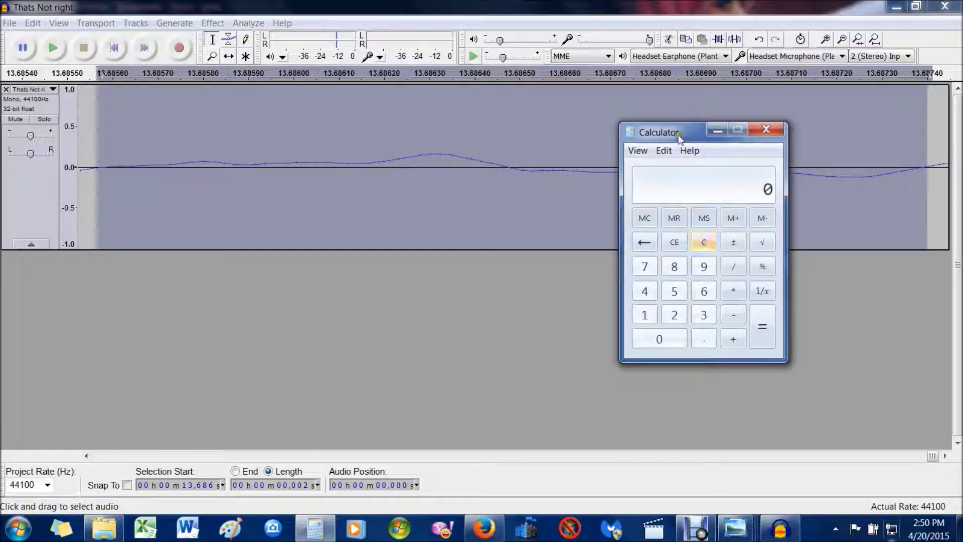
pyautogui.moveTo(684, 140); pyautogui.dragTo(90, 190)
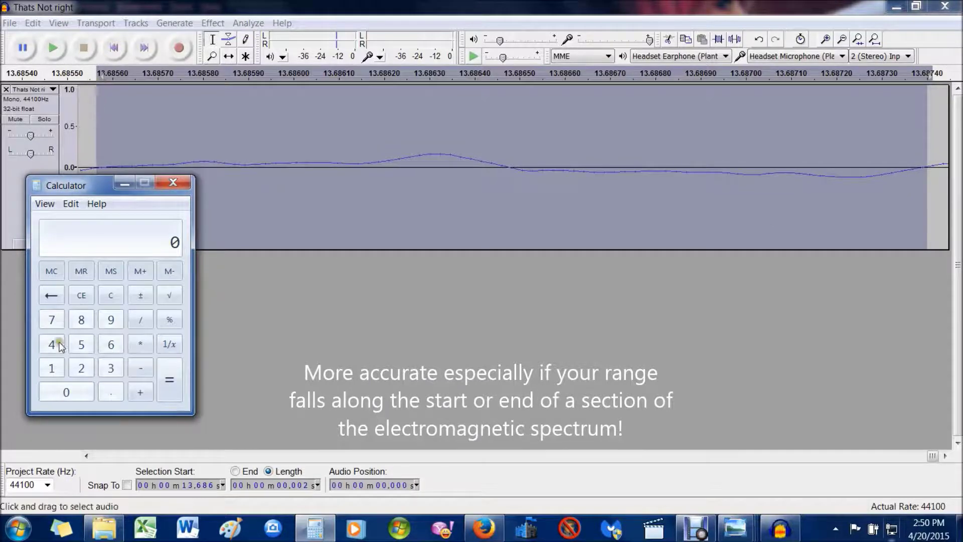
pyautogui.moveTo(92, 191); pyautogui.dragTo(830, 123)
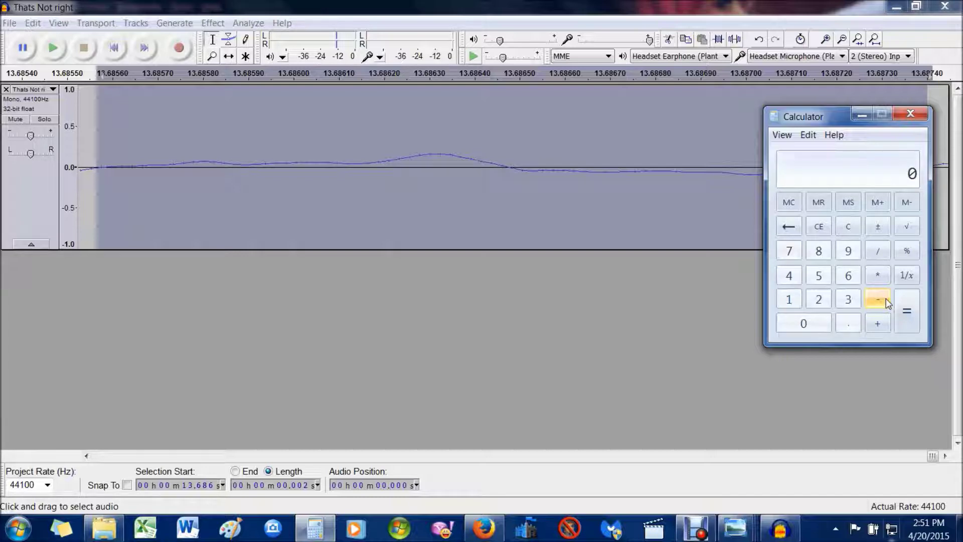
# Return to Audacity and undo the last three trims of the clip
pyautogui.click(694, 2)
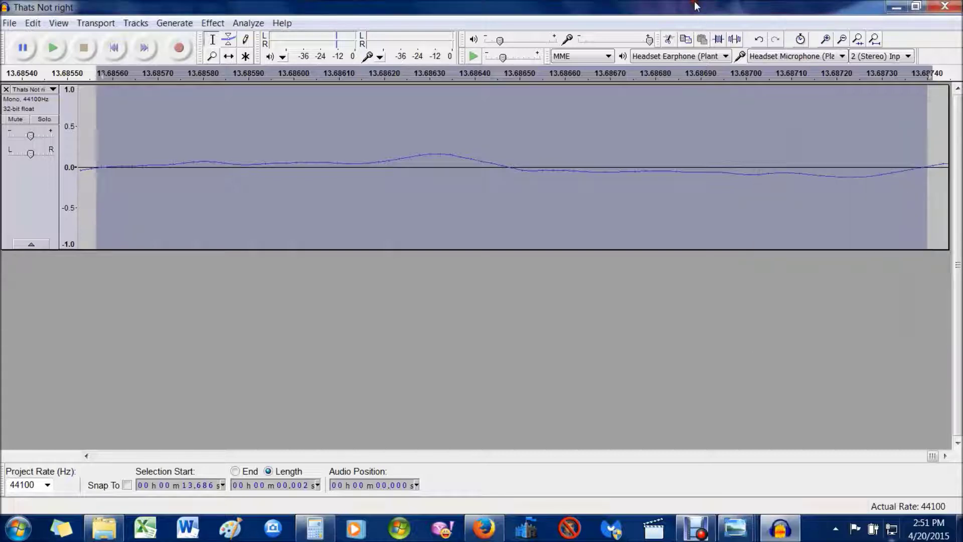
pyautogui.click(843, 39)
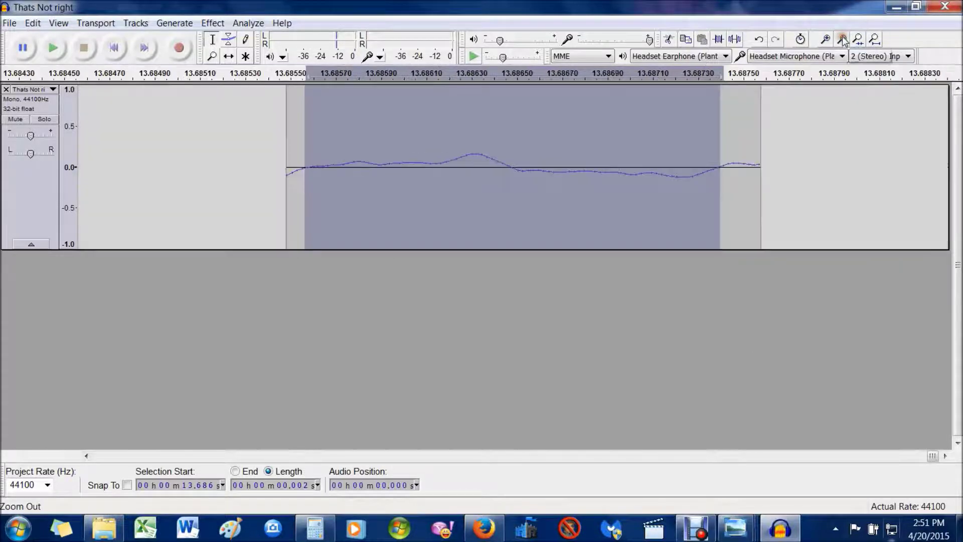
pyautogui.click(841, 40)
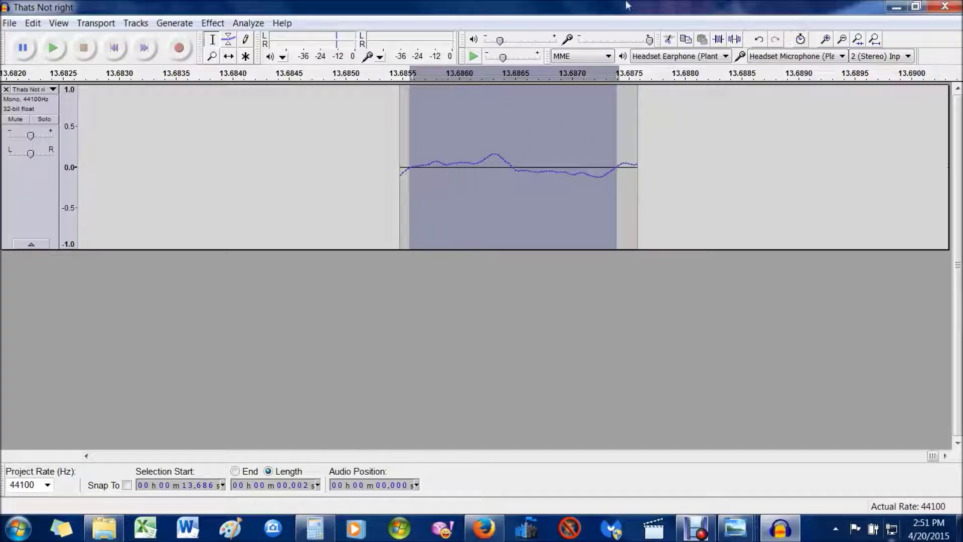
pyautogui.hotkey('ctrl', 'z')
pyautogui.hotkey('ctrl', 'z')
pyautogui.hotkey('ctrl', 'z')
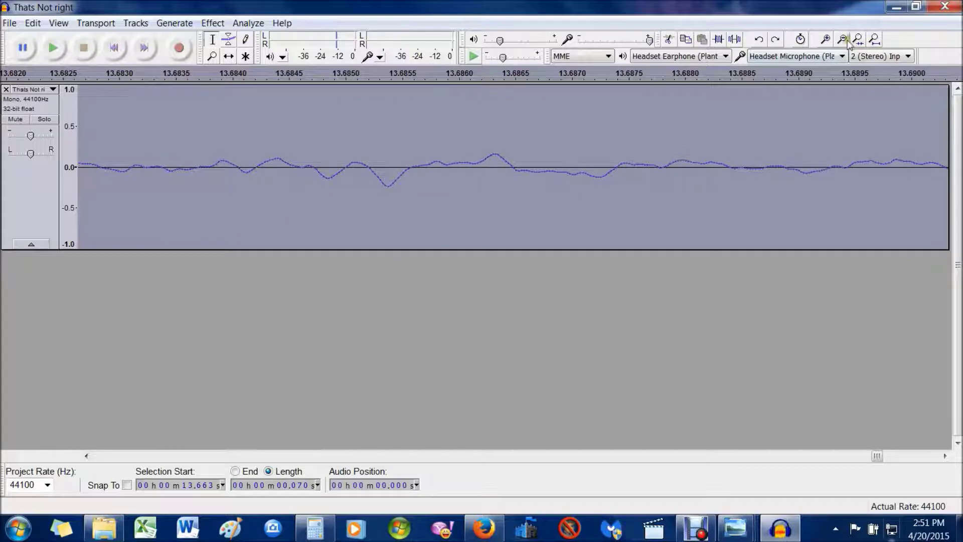
pyautogui.click(844, 40)
pyautogui.click(844, 40)
pyautogui.click(844, 40)
pyautogui.click(844, 40)
pyautogui.click(844, 40)
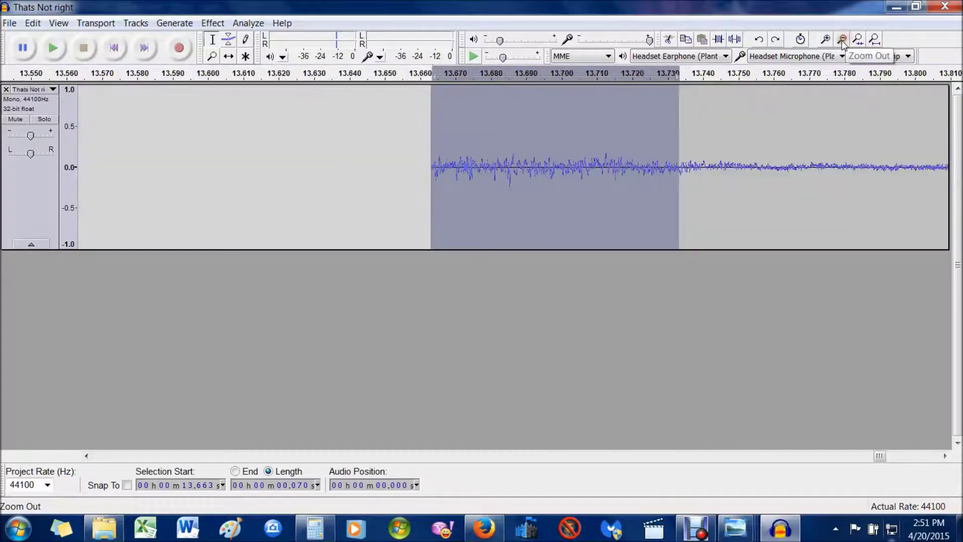
# Undo the remaining trims until the clip again spans about 13.1 to 15.6 seconds, and clear the selection
pyautogui.click(843, 40)
pyautogui.click(843, 40)
pyautogui.click(843, 40)
pyautogui.click(843, 40)
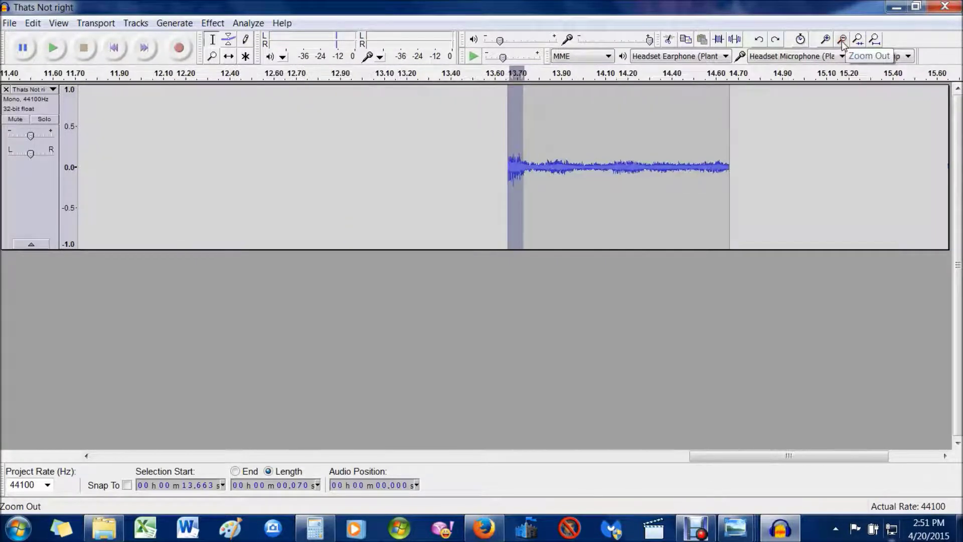
pyautogui.hotkey('ctrl', 'z')
pyautogui.hotkey('ctrl', 'z')
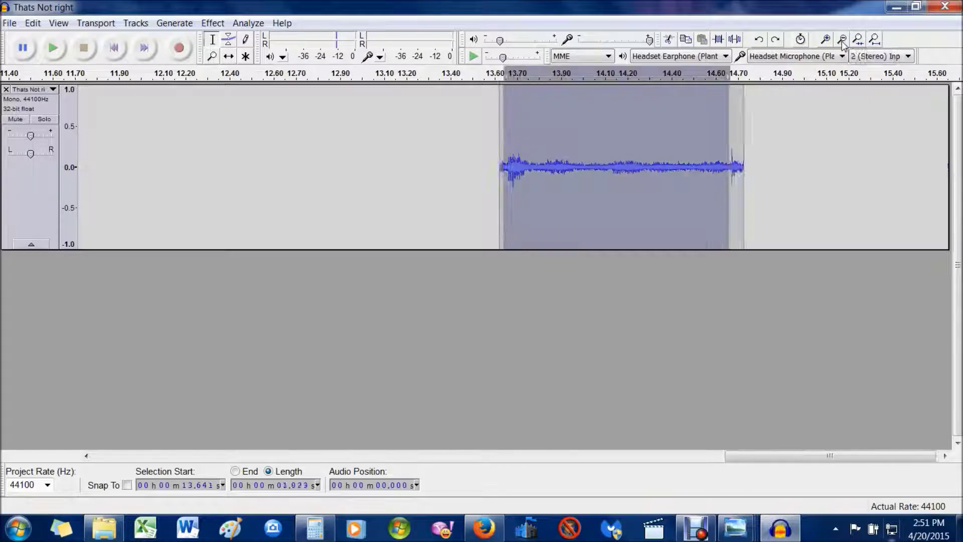
pyautogui.hotkey('ctrl', 'z')
pyautogui.click(701, 324)
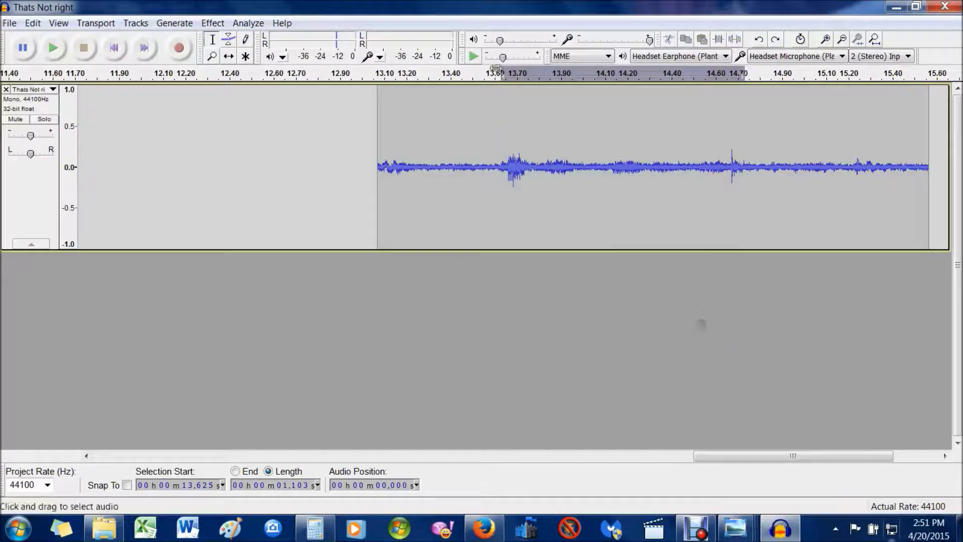
# Select the section between the two bursts, starting at 13.659 s and 0.980 s long
pyautogui.click(497, 170)
pyautogui.click(506, 171)
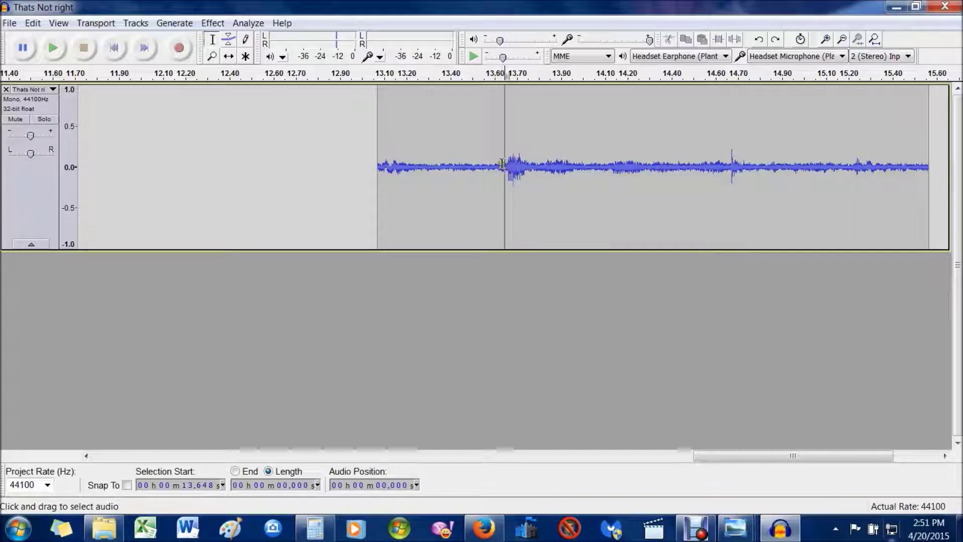
pyautogui.click(726, 173)
pyautogui.moveTo(508, 179); pyautogui.dragTo(726, 199)
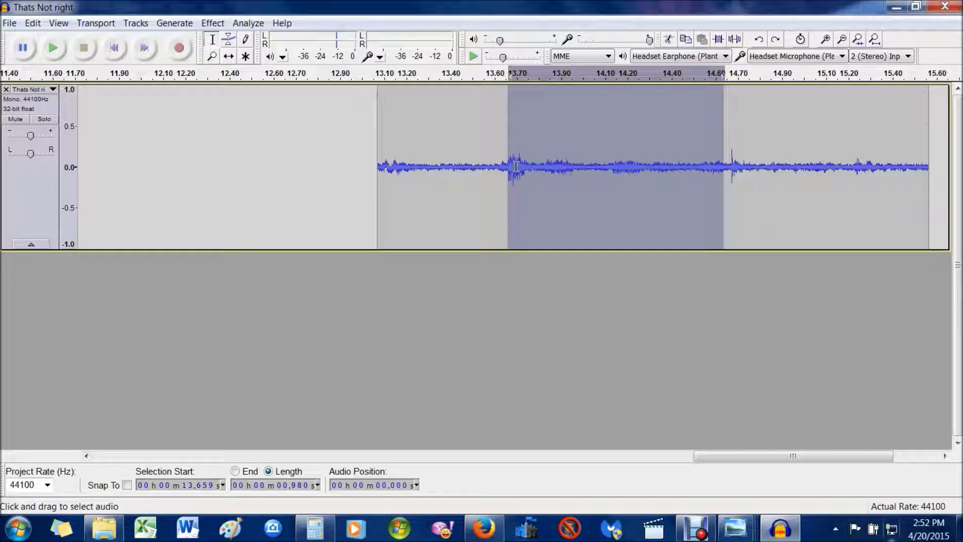
# Select a short portion within that section, starting at 14.142 s and 0.112 s long, and clear the selection
pyautogui.click(510, 158)
pyautogui.click(528, 339)
pyautogui.moveTo(506, 173); pyautogui.dragTo(639, 173)
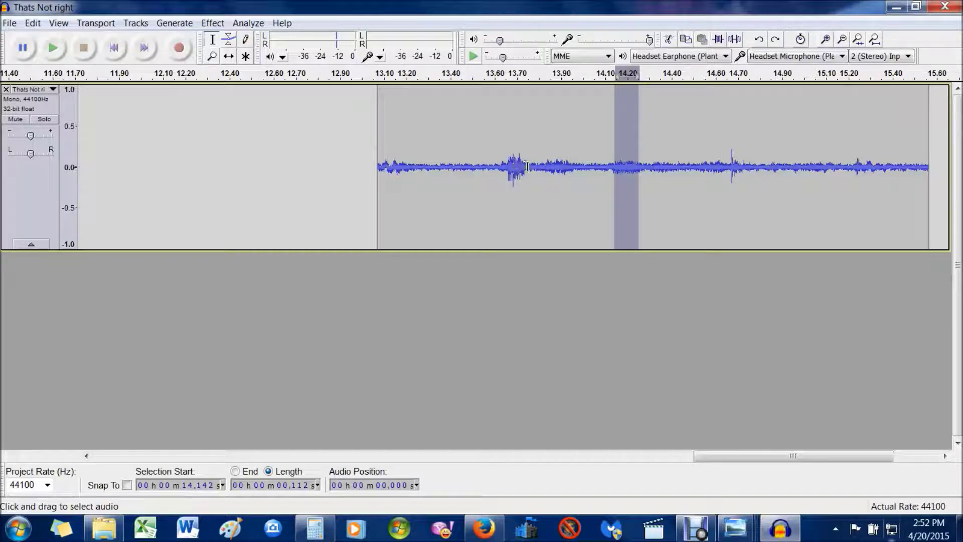
pyautogui.click(517, 318)
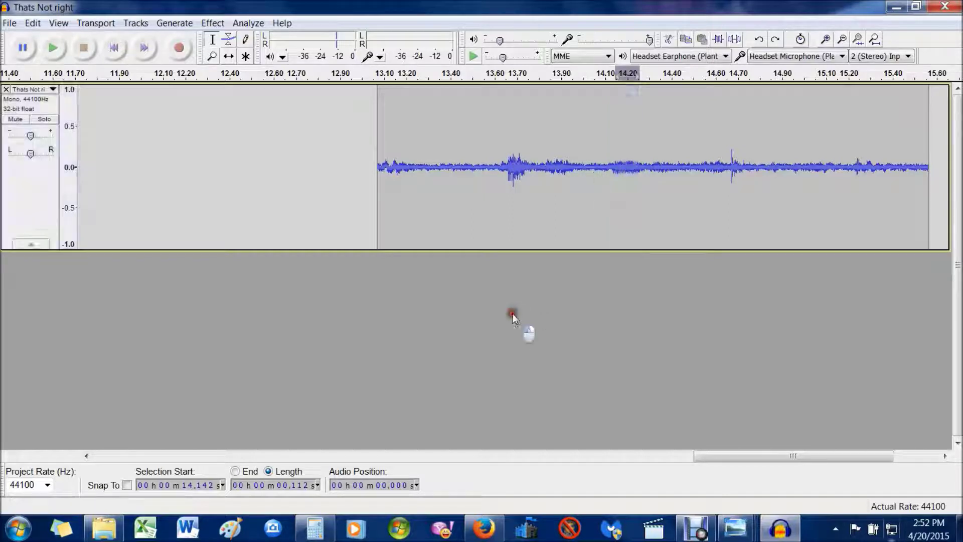
# Minimize Audacity and the Calculator, and run Praat from the desktop with the prompt before opening this file disabled
pyautogui.click(897, 7)
pyautogui.click(903, 8)
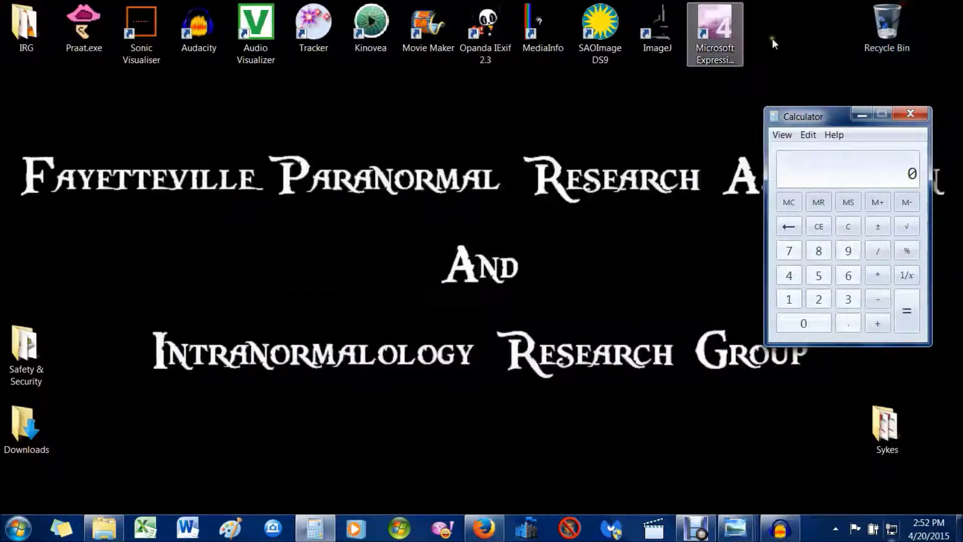
pyautogui.click(867, 115)
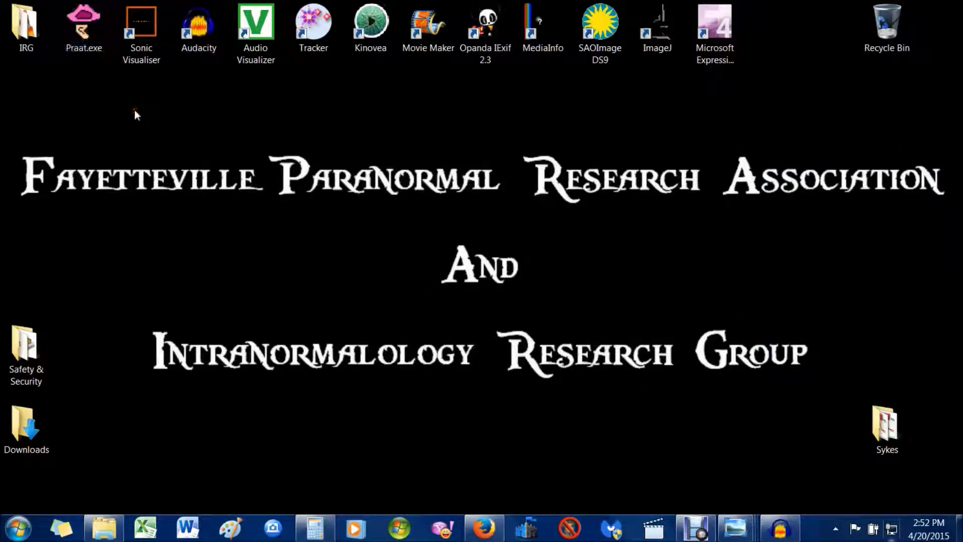
pyautogui.doubleClick(79, 34)
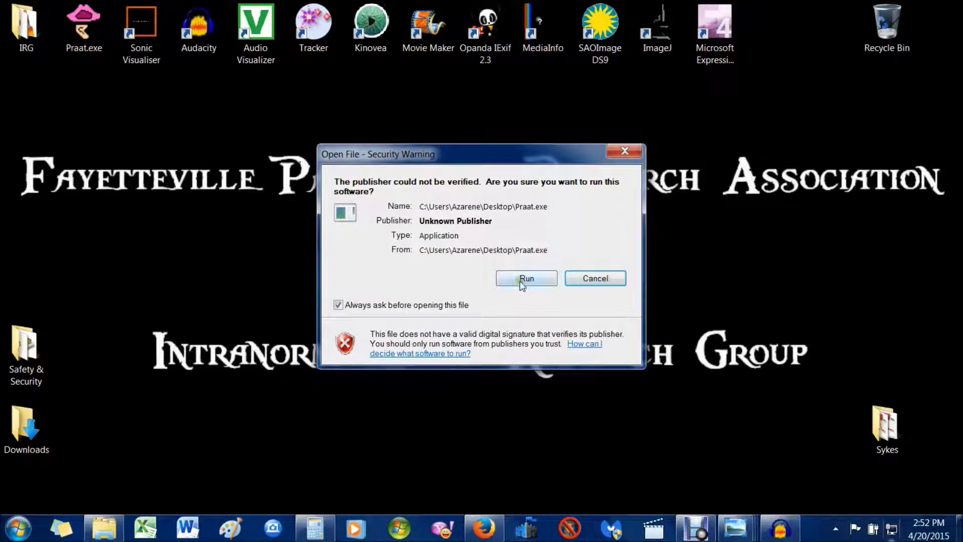
pyautogui.click(335, 306)
pyautogui.click(526, 280)
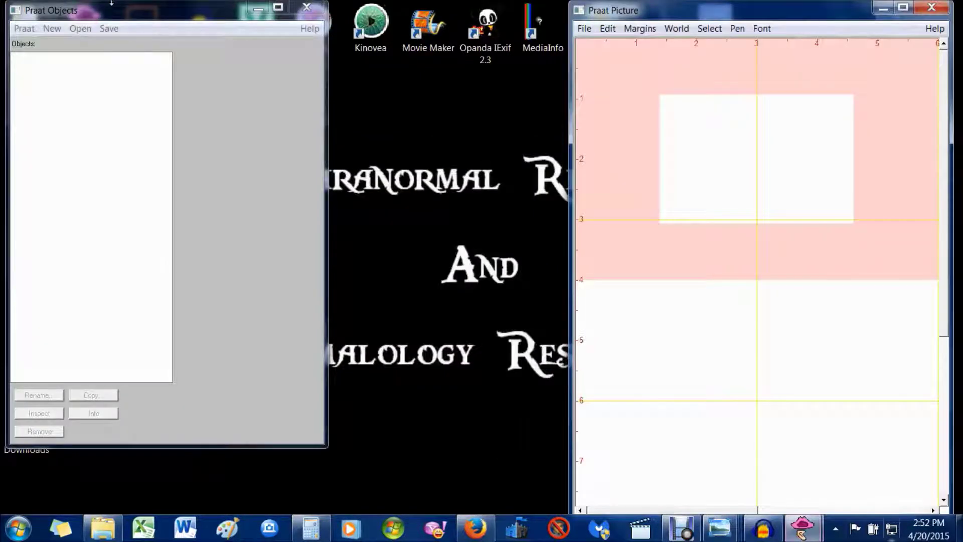
# Close the Praat Picture window and move the Praat Objects window to the edge of the desktop
pyautogui.moveTo(129, 19); pyautogui.dragTo(214, 34)
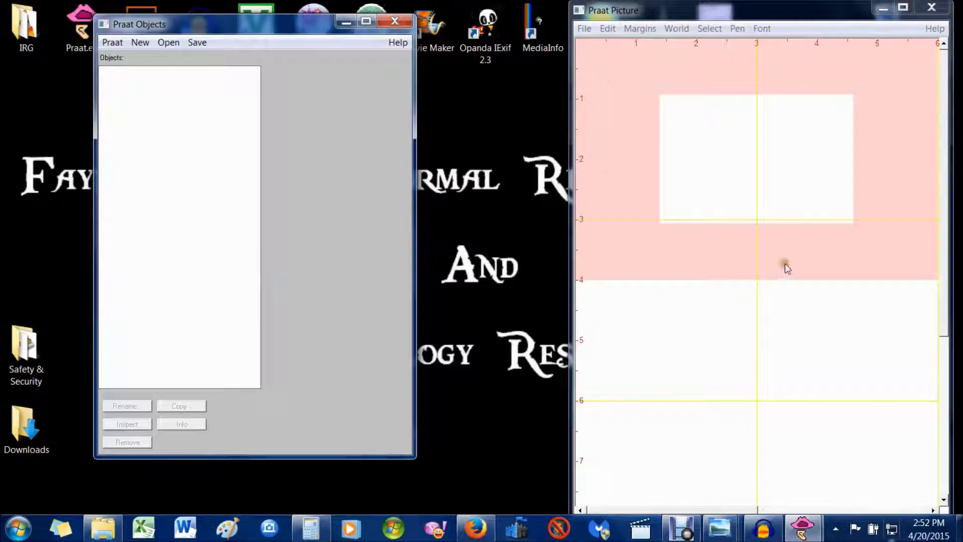
pyautogui.moveTo(853, 9); pyautogui.dragTo(804, 31)
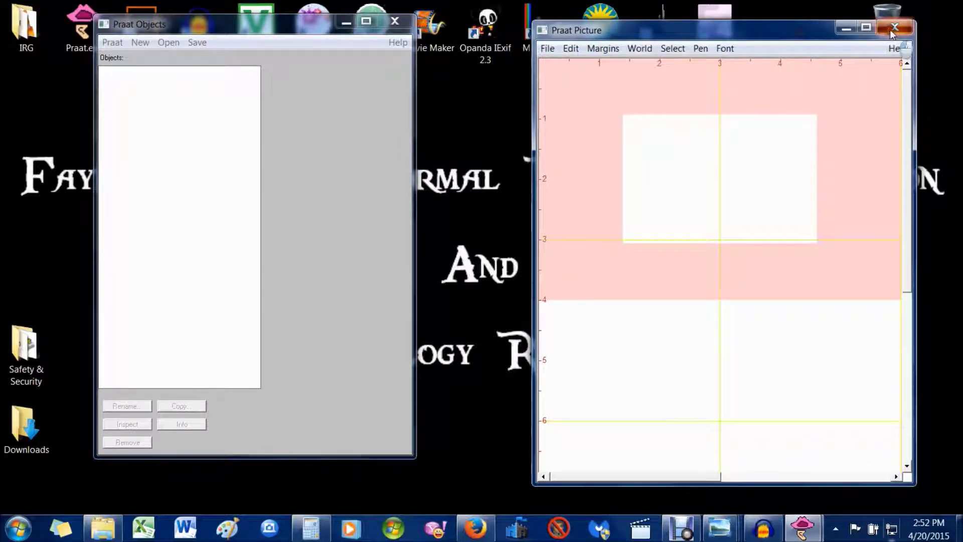
pyautogui.click(894, 28)
pyautogui.moveTo(283, 23); pyautogui.dragTo(198, 27)
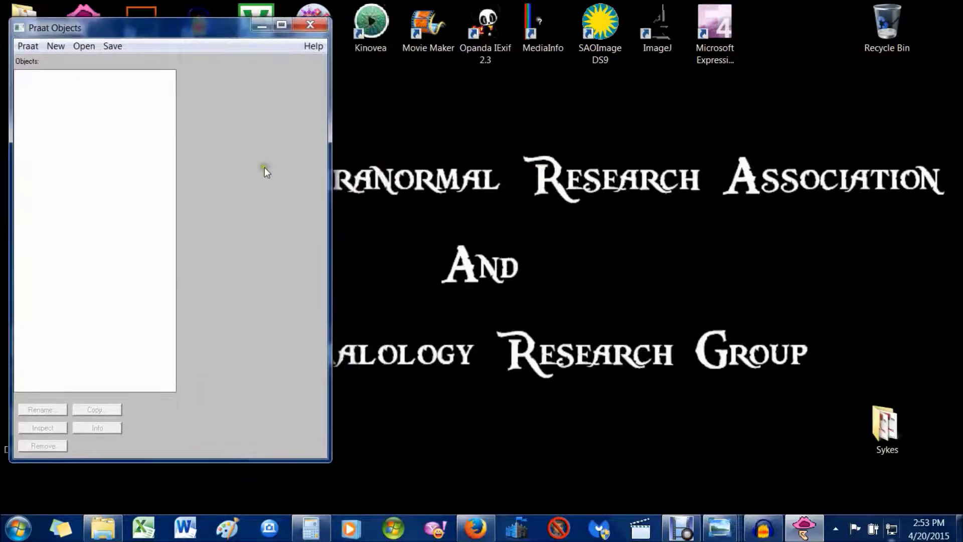
# Start reading an object from file and browse the TOSHIBA HDD (K:) drive to IRG > Original EVPs > IRG_FAYPRA
pyautogui.click(82, 52)
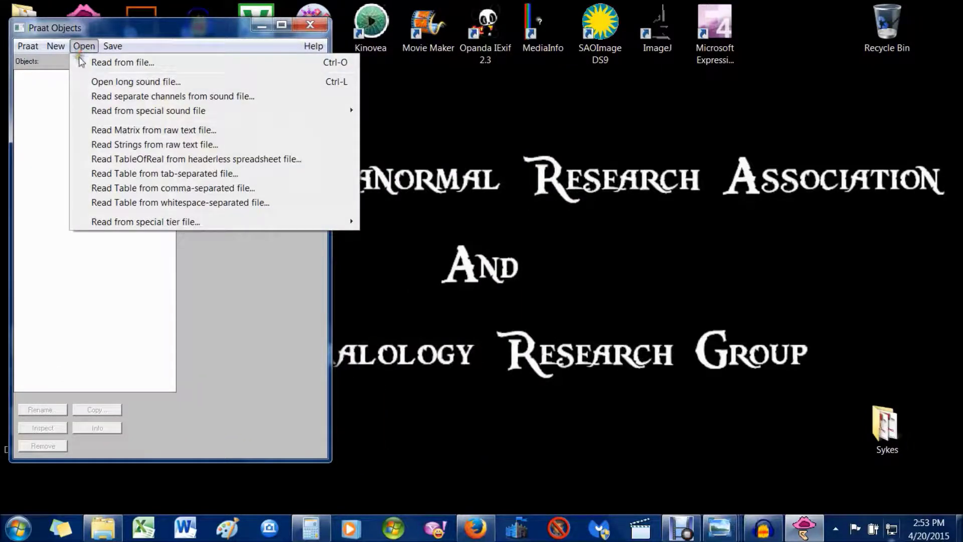
pyautogui.click(82, 61)
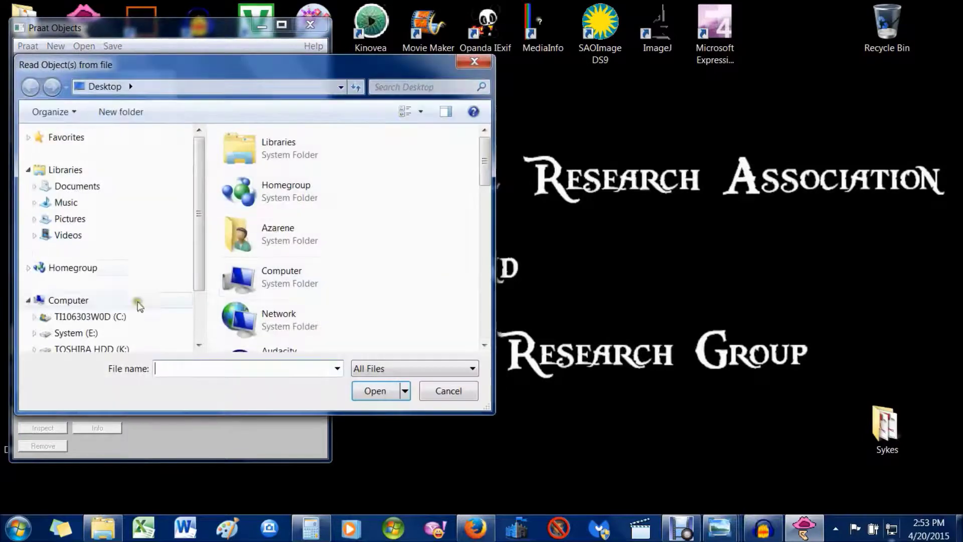
pyautogui.scroll(-2, 198, 321)
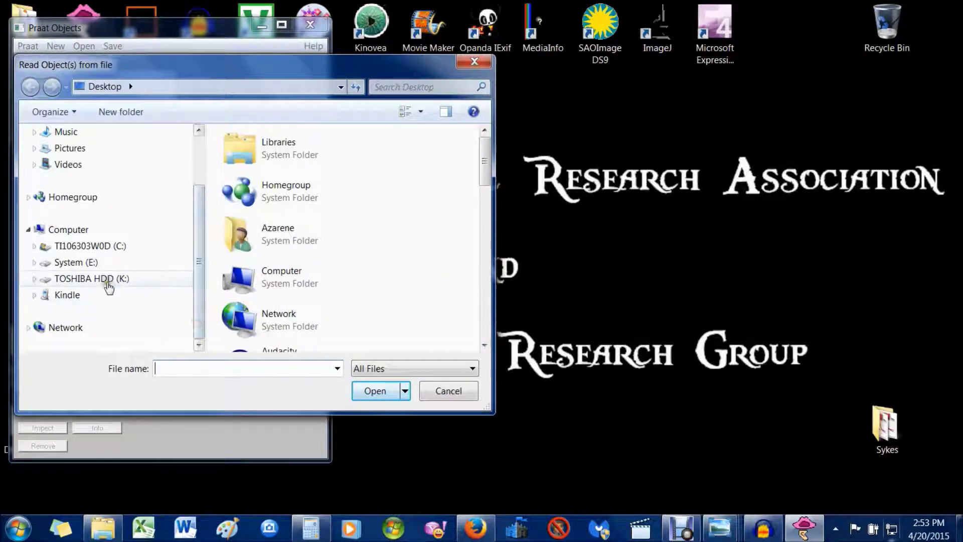
pyautogui.click(107, 279)
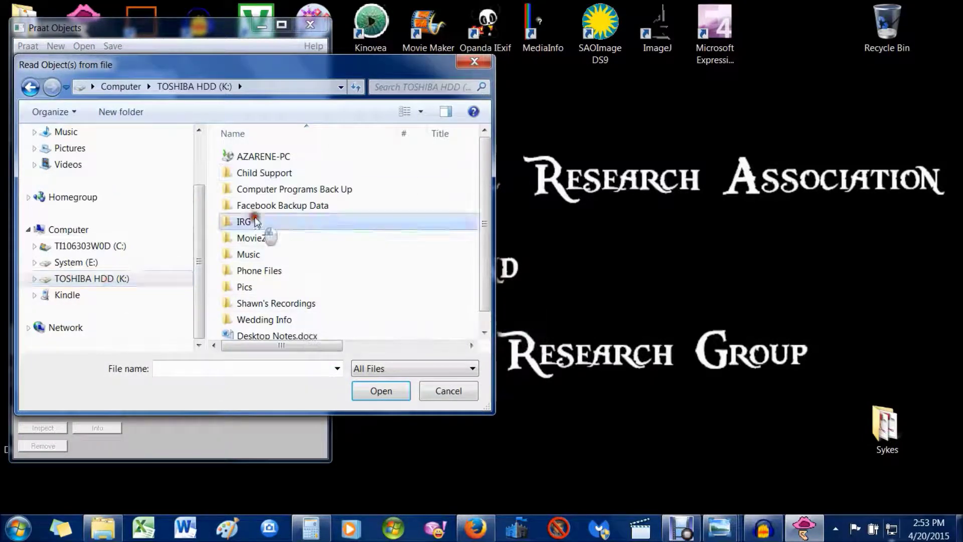
pyautogui.doubleClick(262, 222)
pyautogui.click(289, 241)
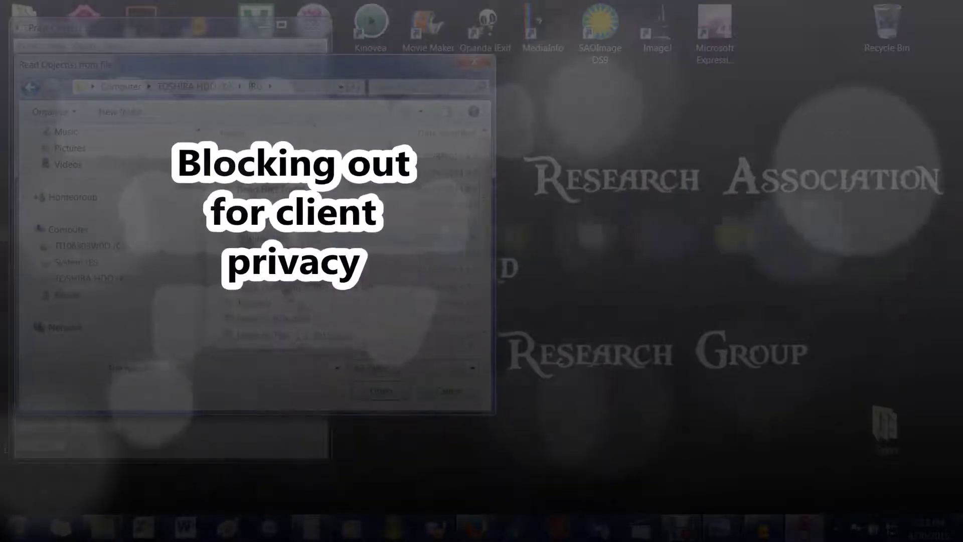
pyautogui.doubleClick(289, 241)
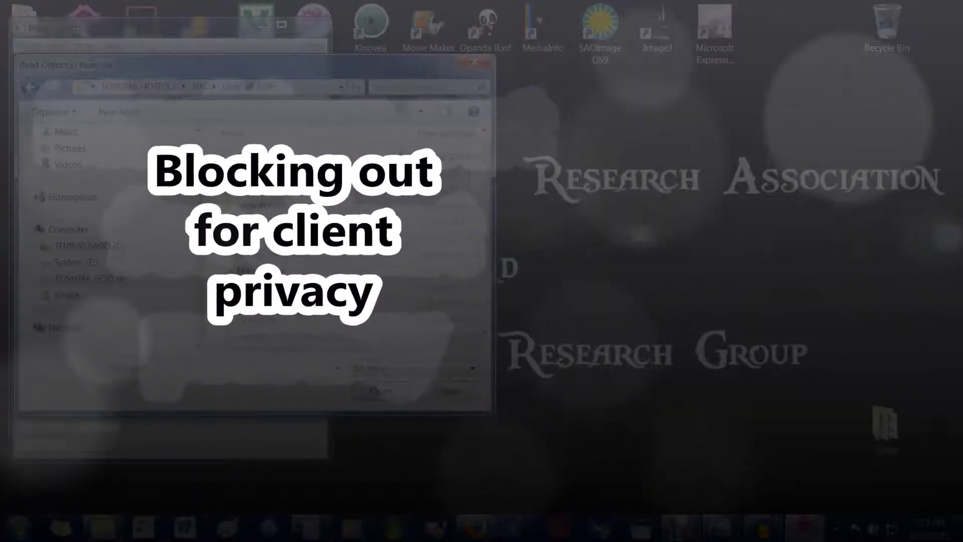
pyautogui.doubleClick(300, 245)
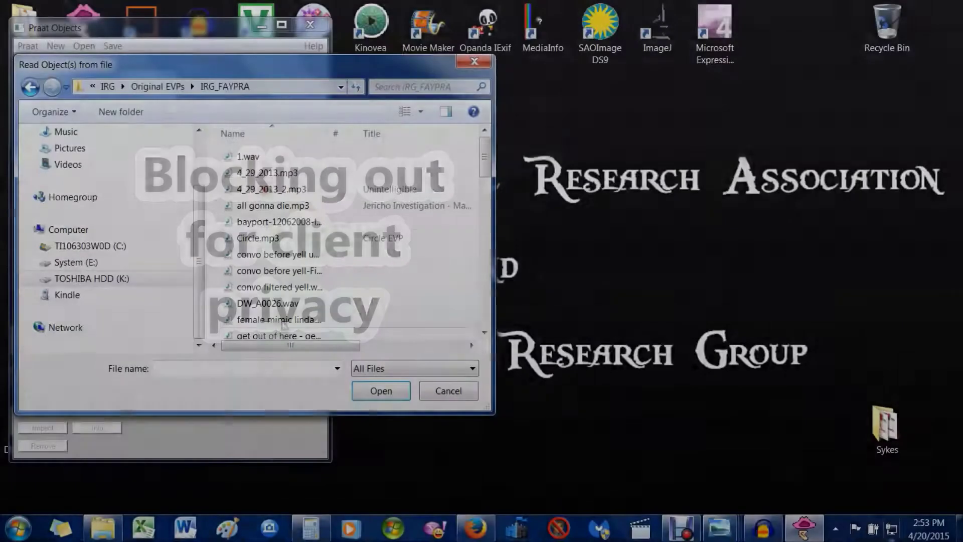
# Find Thats Not right.wav in the IRG_FAYPRA folder and load it into Praat
pyautogui.scroll(-8, 300, 245)
pyautogui.rightClick(290, 273)
pyautogui.click(265, 271)
pyautogui.scroll(-3, 295, 315)
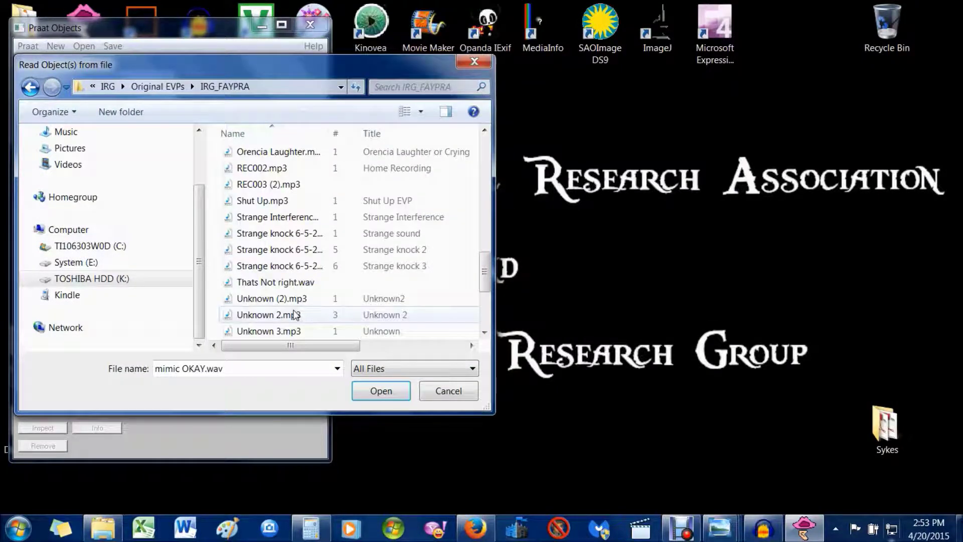
pyautogui.click(297, 283)
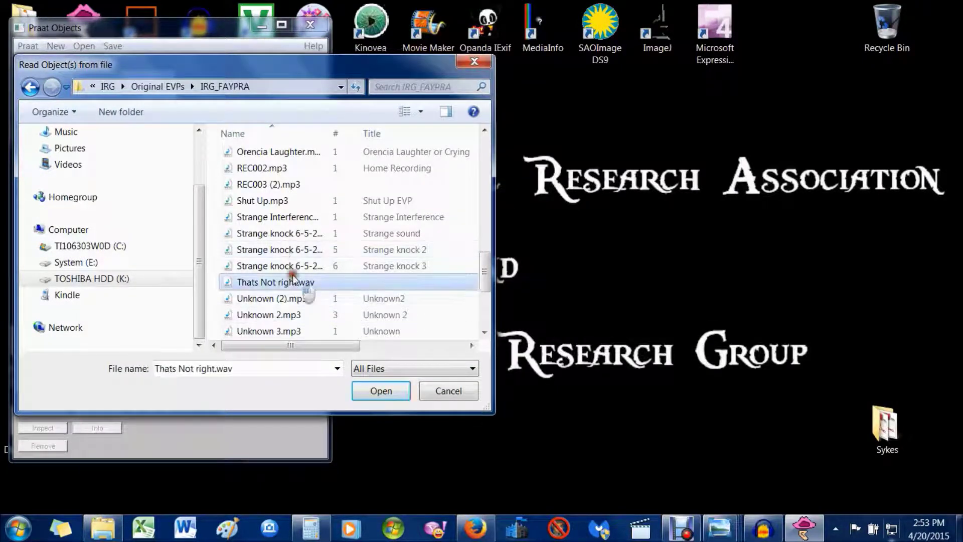
pyautogui.click(381, 391)
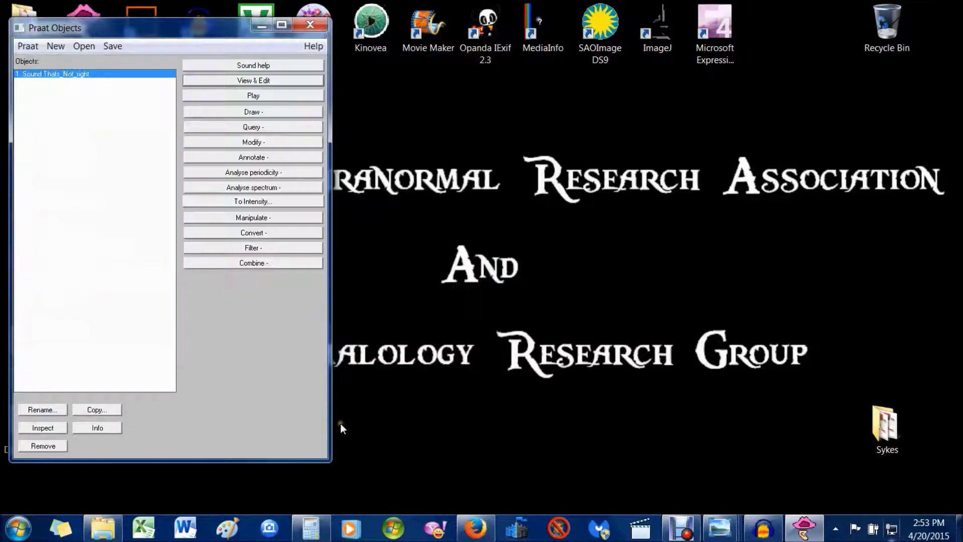
# Reposition the Praat Objects window and open the Thats_Not_right sound for viewing and editing
pyautogui.moveTo(231, 36); pyautogui.dragTo(263, 42)
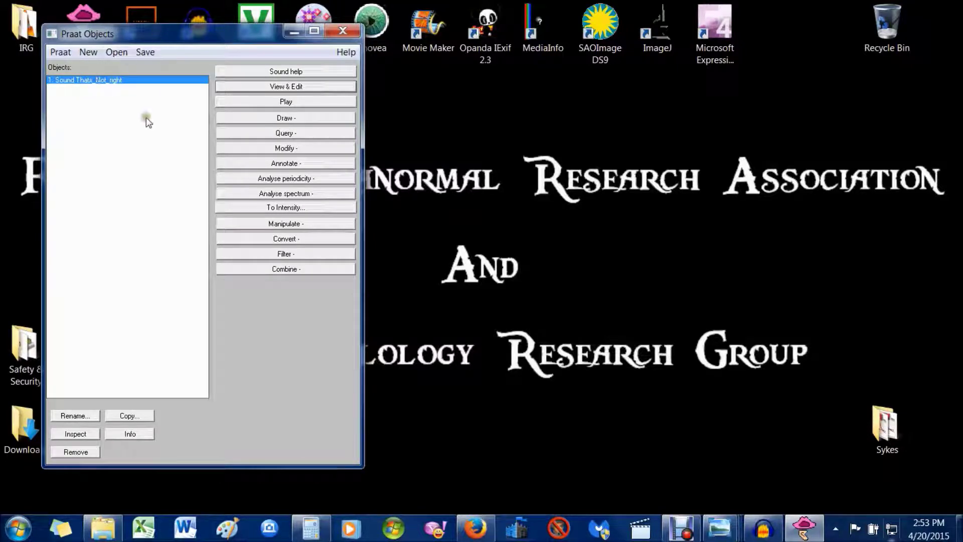
pyautogui.click(116, 170)
pyautogui.click(325, 88)
pyautogui.moveTo(266, 31); pyautogui.dragTo(222, 47)
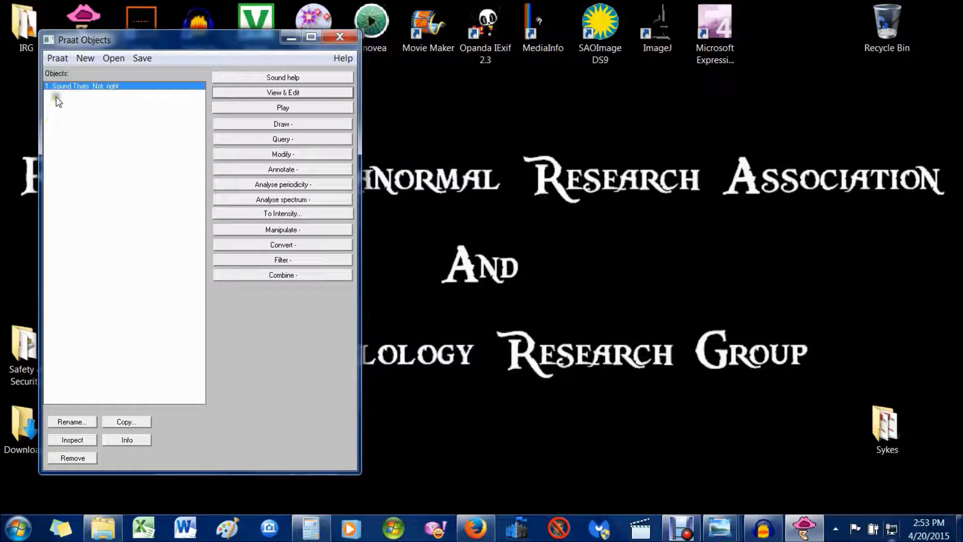
pyautogui.click(280, 93)
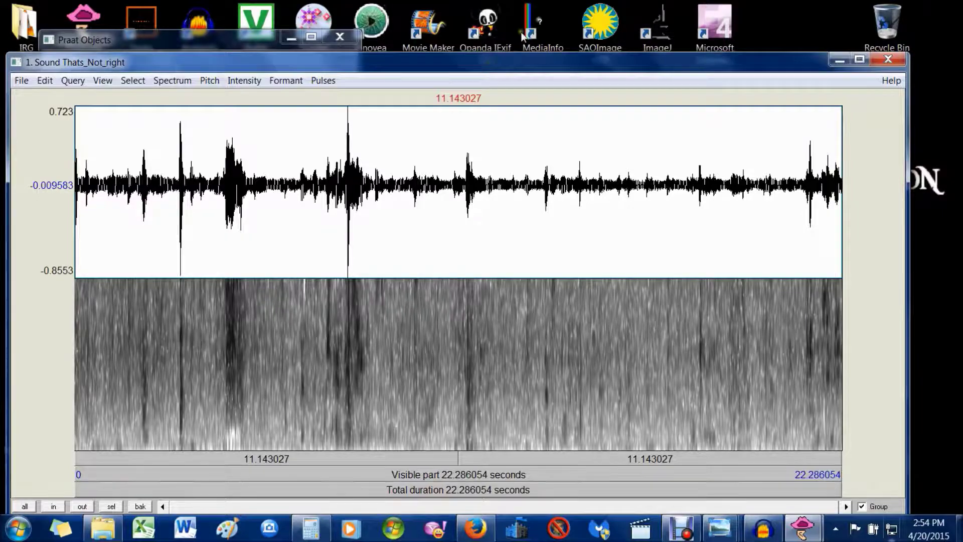
# Reposition the sound editor window and hide the formants and the spectrogram so only the waveform is displayed
pyautogui.moveTo(489, 69); pyautogui.dragTo(498, 45)
pyautogui.moveTo(410, 43)
pyautogui.mouseDown()
pyautogui.moveTo(412, 26)
pyautogui.moveTo(415, 40)
pyautogui.mouseUp()
pyautogui.click(315, 54)
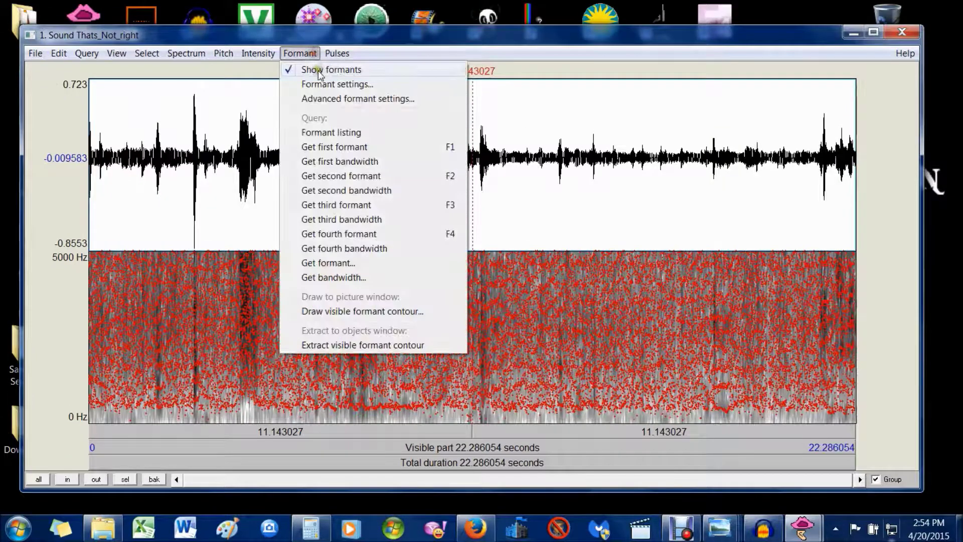
pyautogui.click(316, 69)
pyautogui.click(206, 56)
pyautogui.click(215, 69)
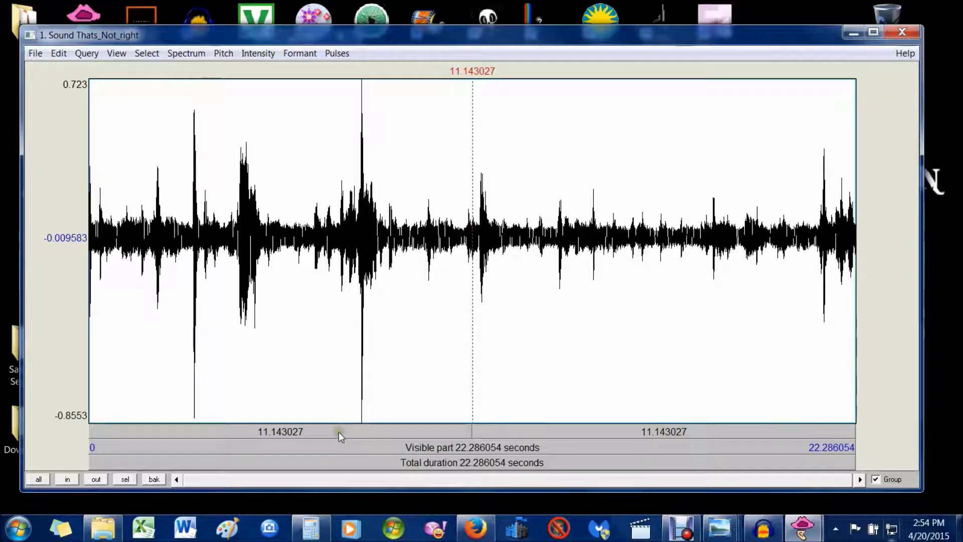
# Select and play the section from 2.805417 to 6.452574 s, and the section from 13.255923 to 14.904157 s
pyautogui.moveTo(185, 343); pyautogui.dragTo(310, 351)
pyautogui.click(266, 433)
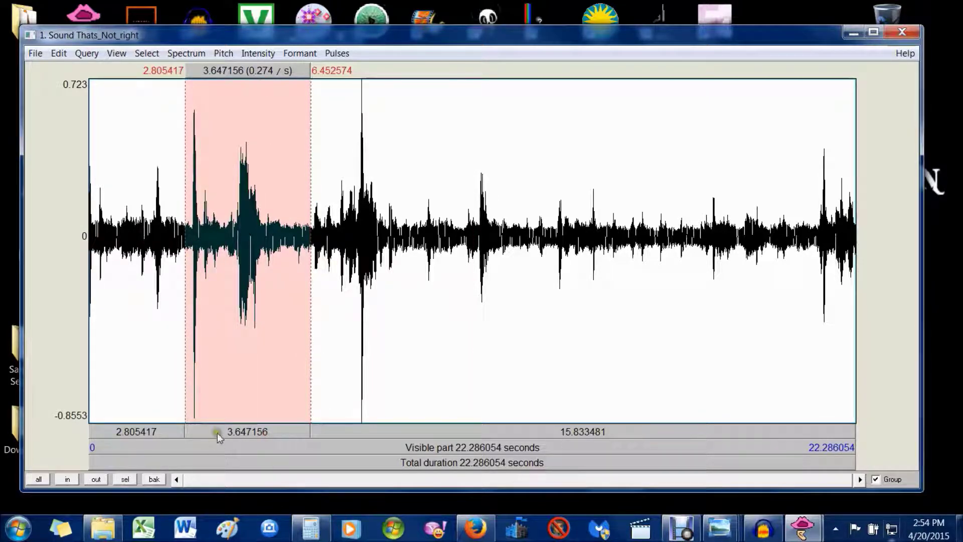
pyautogui.click(362, 230)
pyautogui.moveTo(430, 246); pyautogui.dragTo(602, 273)
pyautogui.click(640, 279)
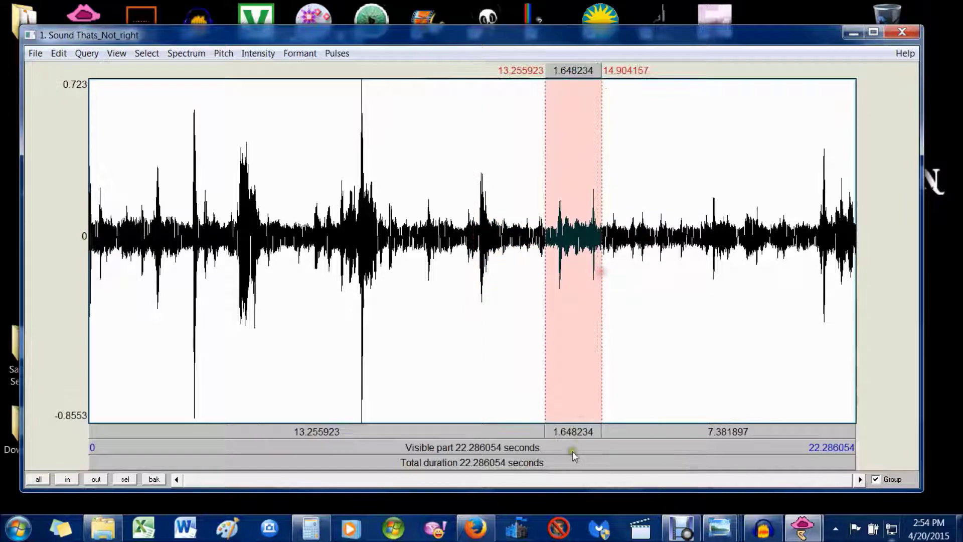
pyautogui.click(572, 431)
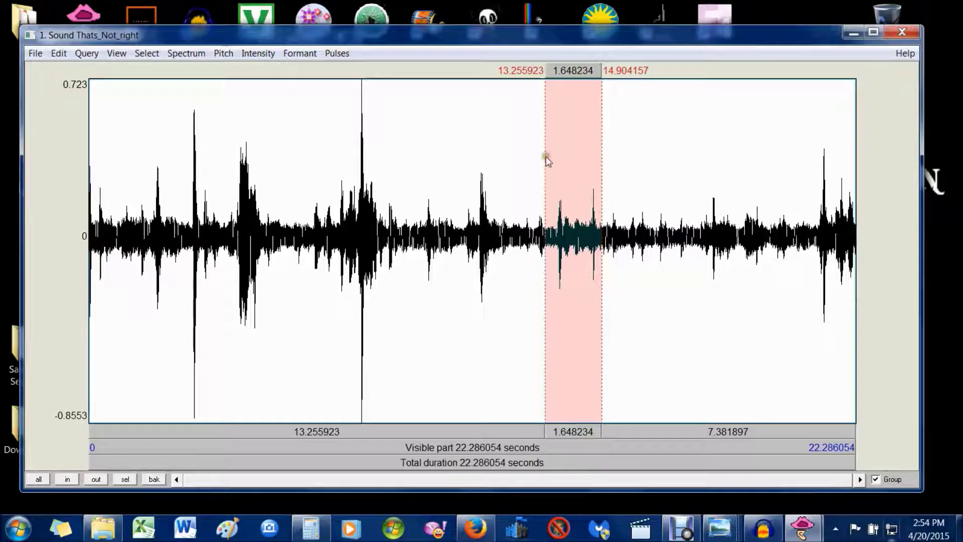
pyautogui.click(576, 434)
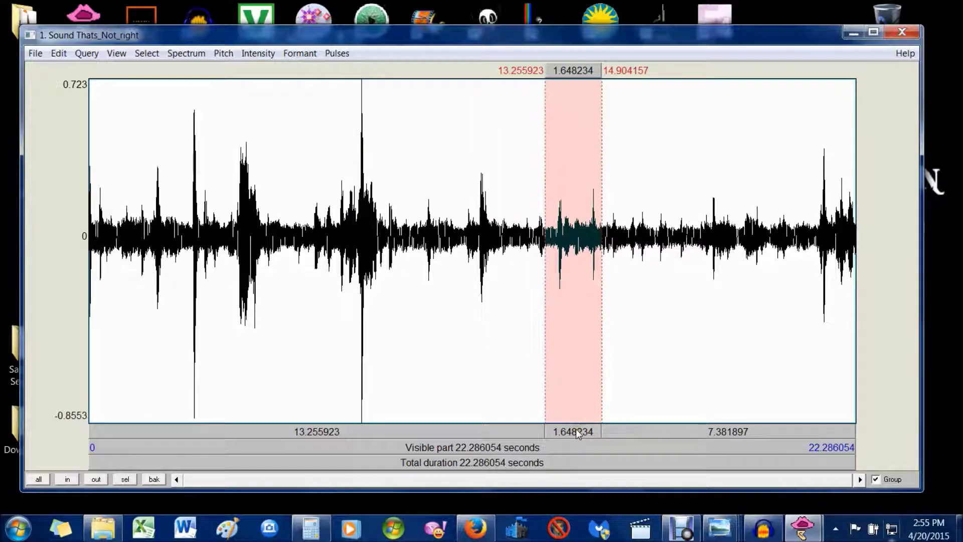
# Maximize the sound editor window and try zooming the waveform in, to the selection and back out around the selected section
pyautogui.click(874, 33)
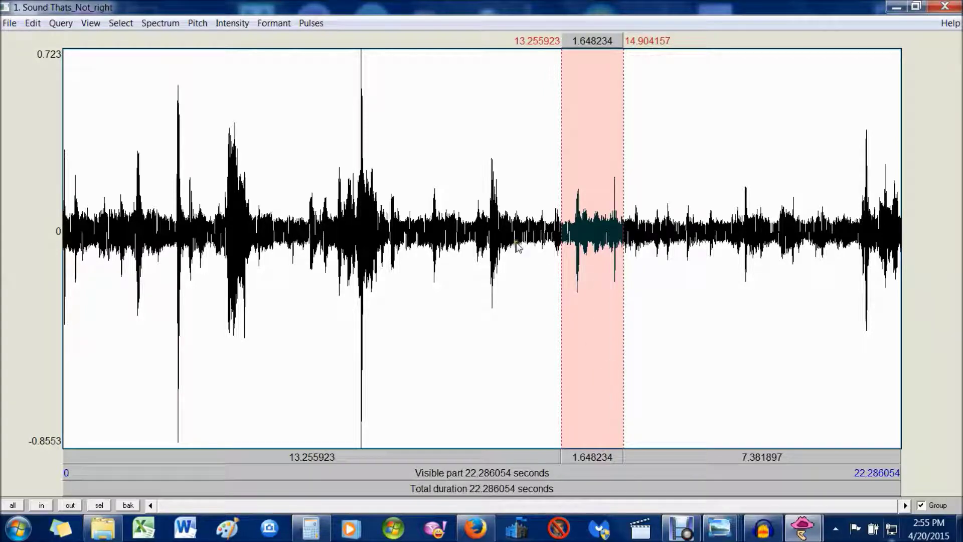
pyautogui.click(40, 506)
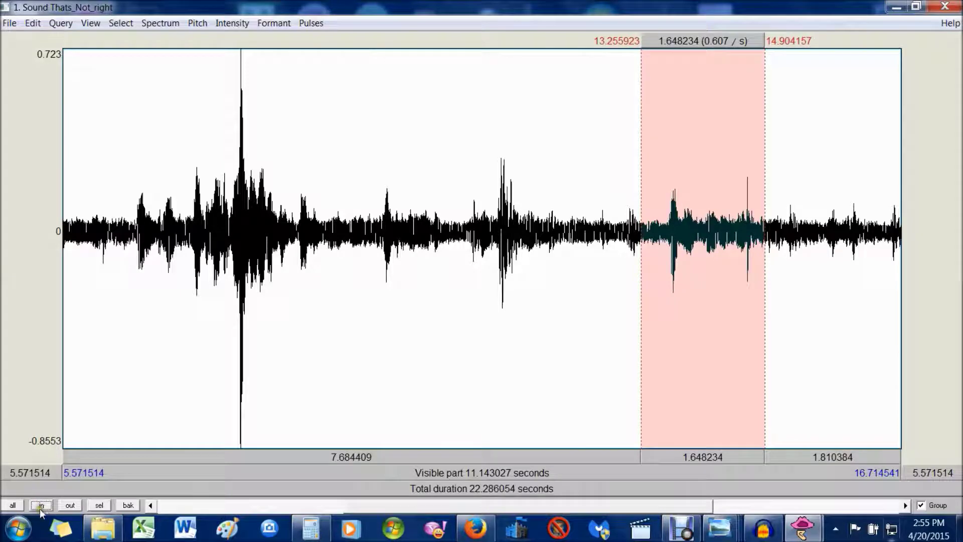
pyautogui.click(98, 505)
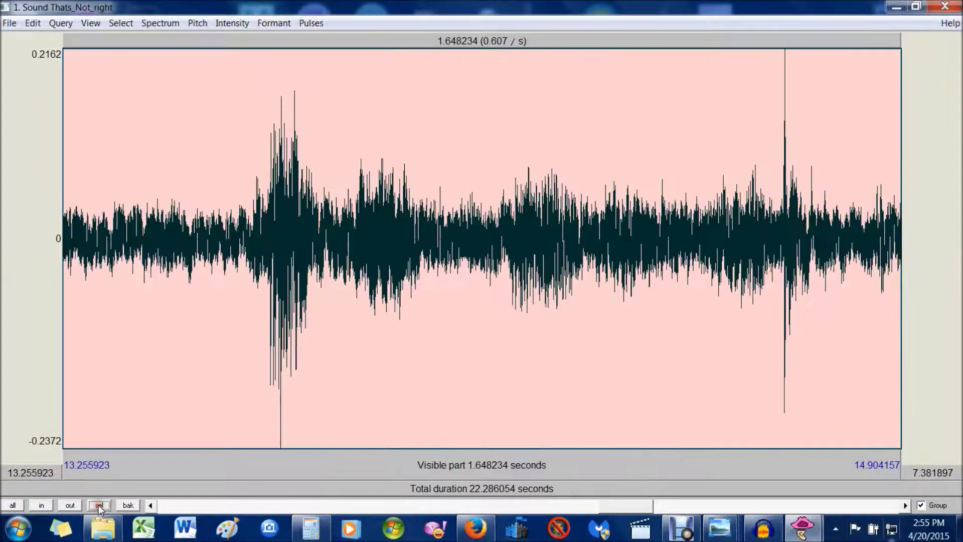
pyautogui.click(71, 506)
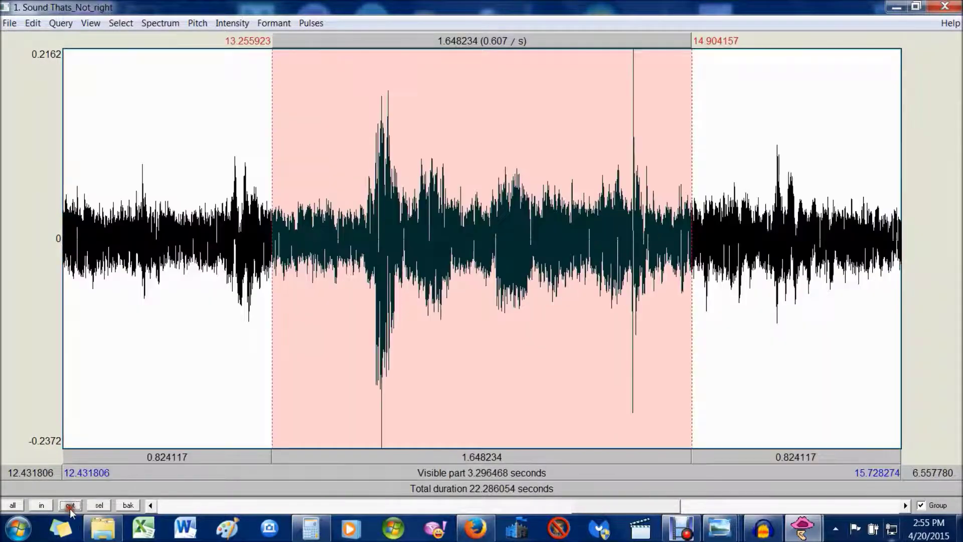
pyautogui.click(128, 506)
pyautogui.click(99, 505)
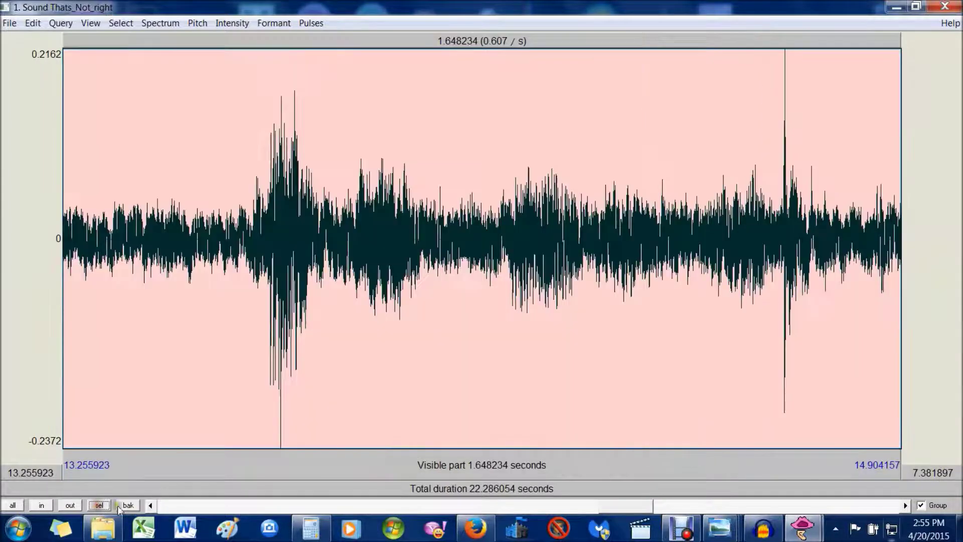
pyautogui.click(71, 506)
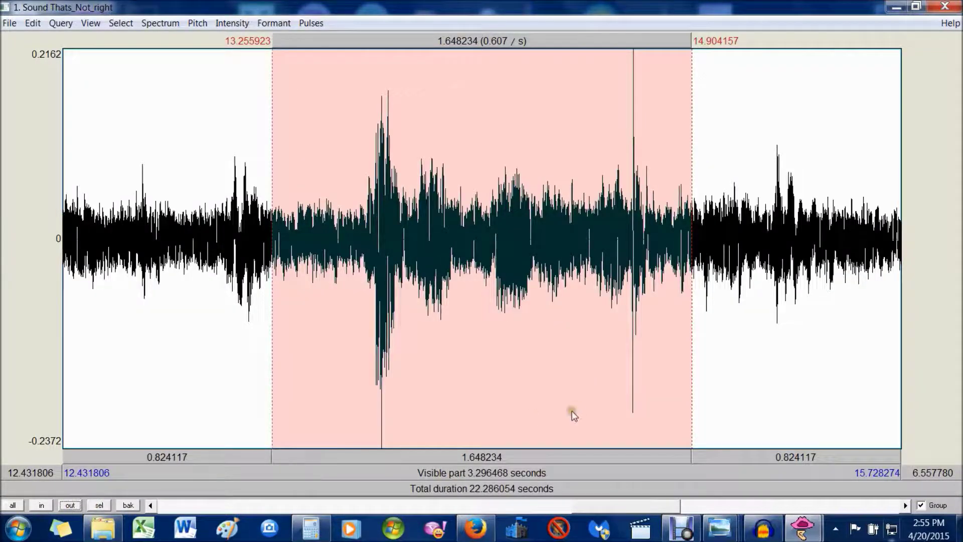
# Select the section from 12.839805 to 13.421351 s and widen the view to nearly the whole recording
pyautogui.click(360, 214)
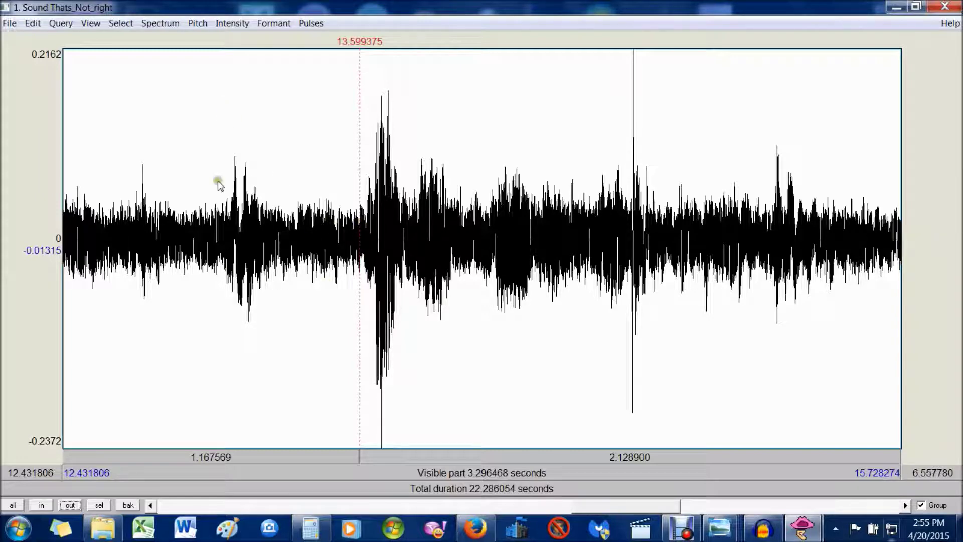
pyautogui.click(192, 218)
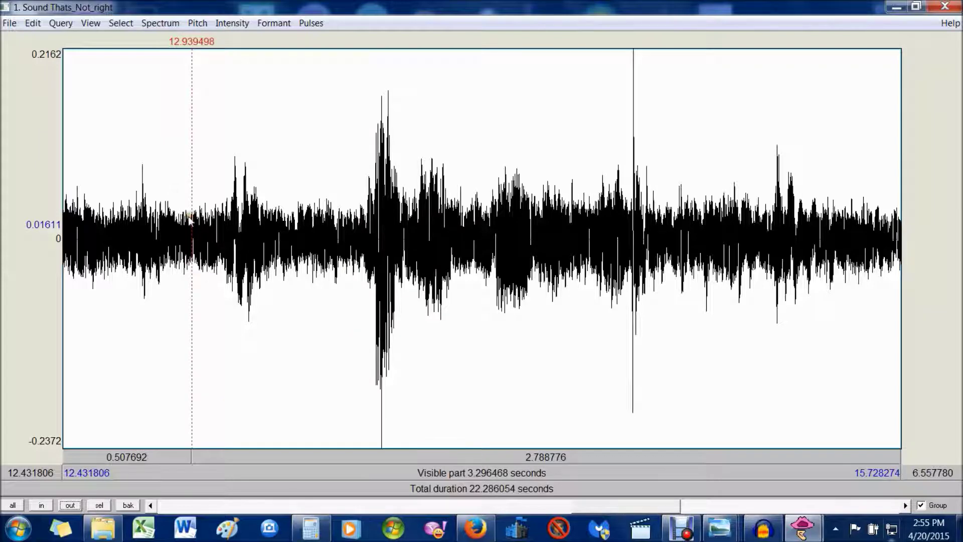
pyautogui.moveTo(229, 231); pyautogui.dragTo(315, 311)
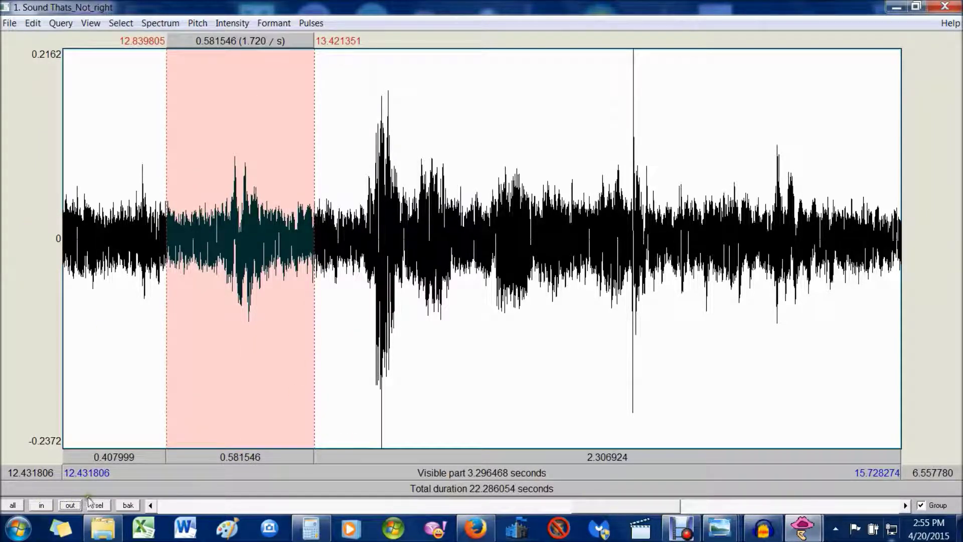
pyautogui.click(72, 505)
pyautogui.click(73, 507)
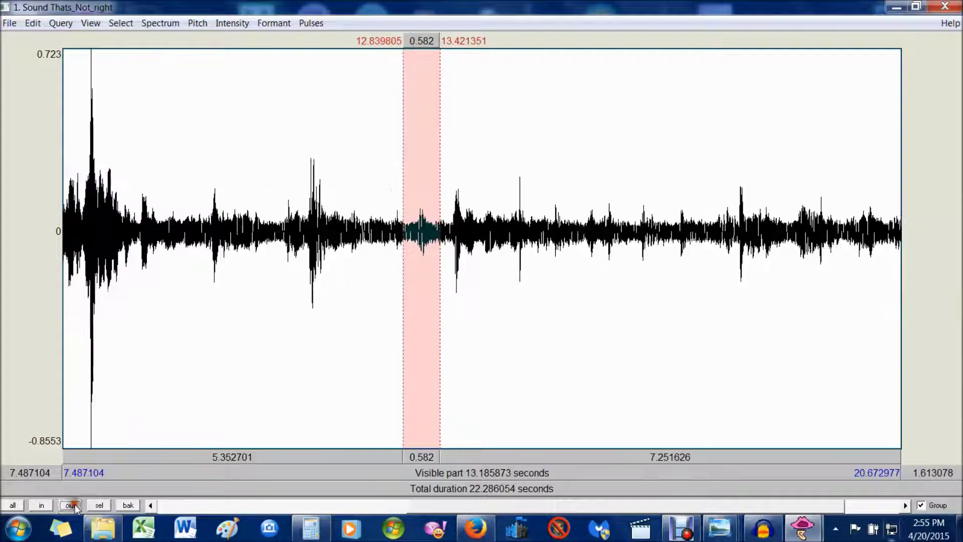
pyautogui.click(74, 507)
# Play the recording from 9.241085 s, and select and play the section from 10.504167 to 12.522020 s
pyautogui.click(390, 227)
pyautogui.click(439, 454)
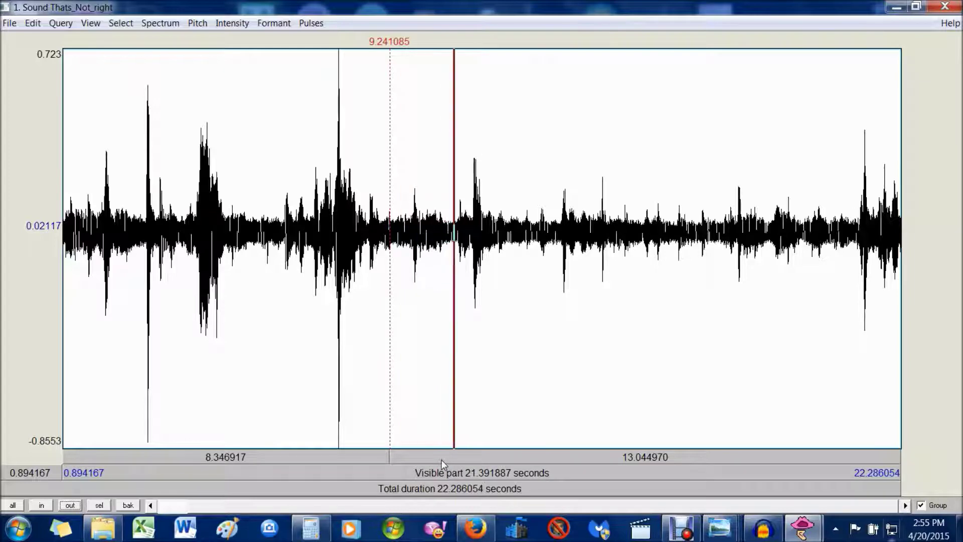
pyautogui.click(442, 247)
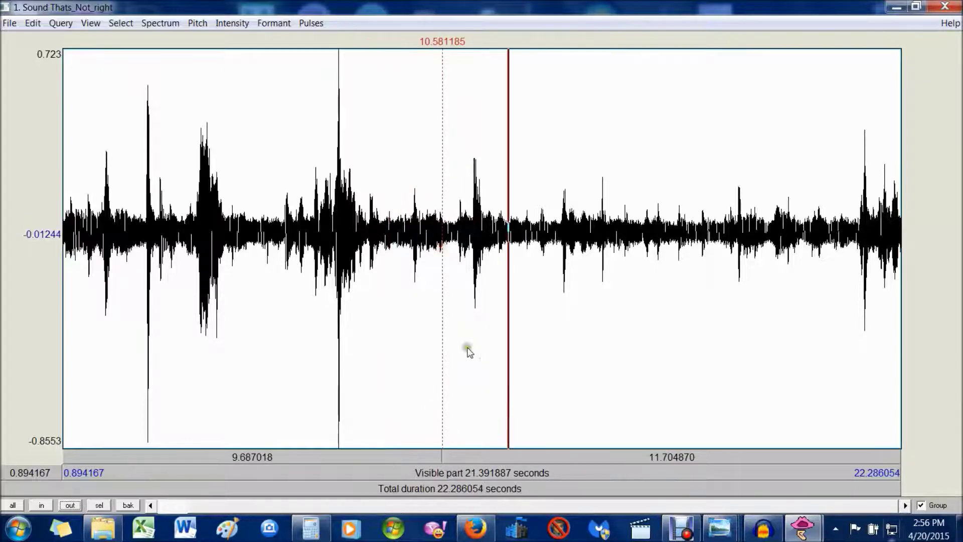
pyautogui.moveTo(439, 210); pyautogui.dragTo(519, 241)
pyautogui.click(471, 464)
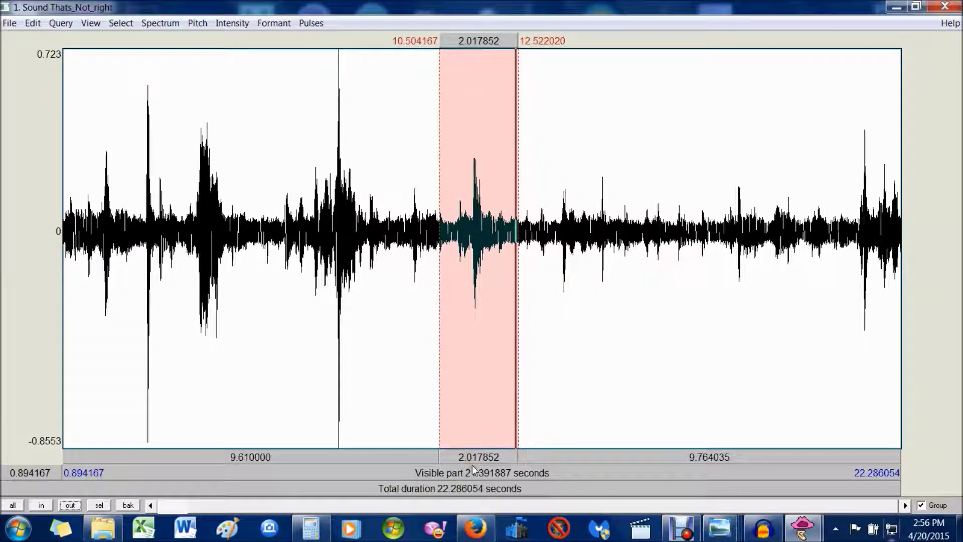
pyautogui.click(42, 505)
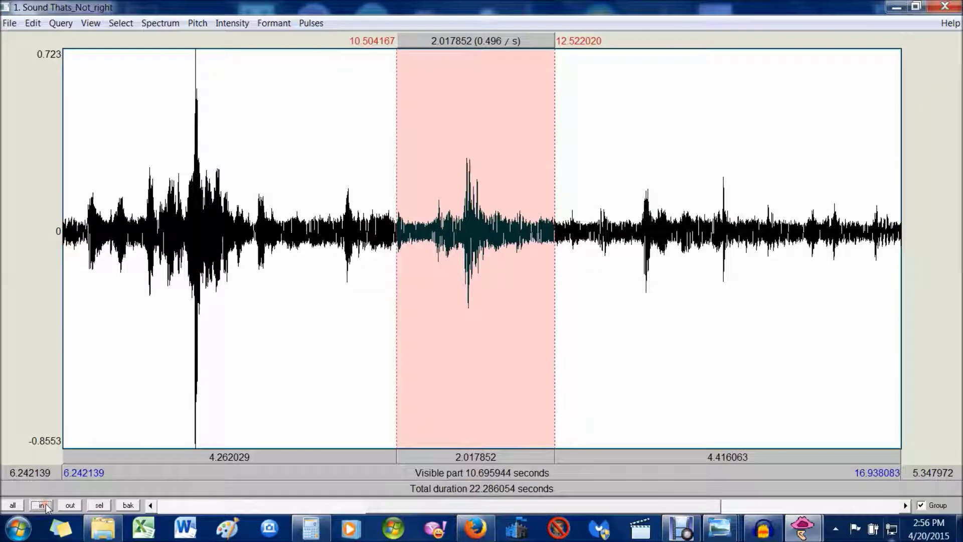
# Raise the system volume and replay the selected section
pyautogui.click(836, 529)
pyautogui.click(867, 415)
pyautogui.scroll(11, 867, 415)
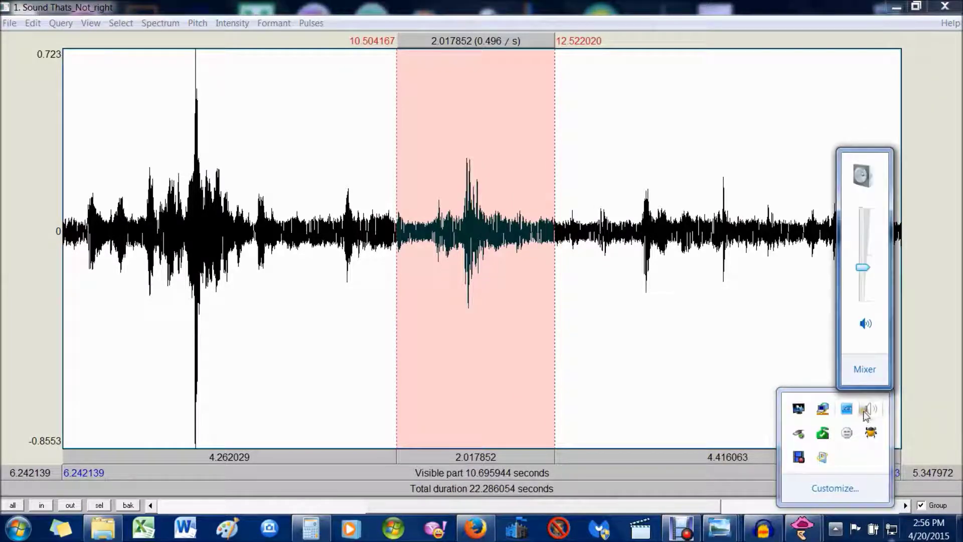
pyautogui.click(668, 22)
pyautogui.click(462, 456)
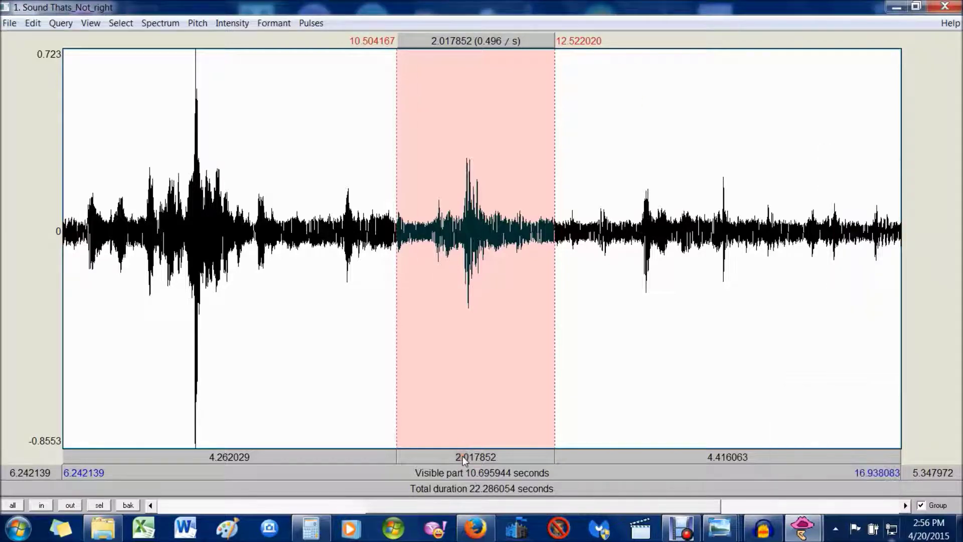
pyautogui.click(463, 456)
# Select and play the section from 10.846894 to 12.025258 s around the loud burst
pyautogui.moveTo(427, 228); pyautogui.dragTo(516, 246)
pyautogui.click(428, 223)
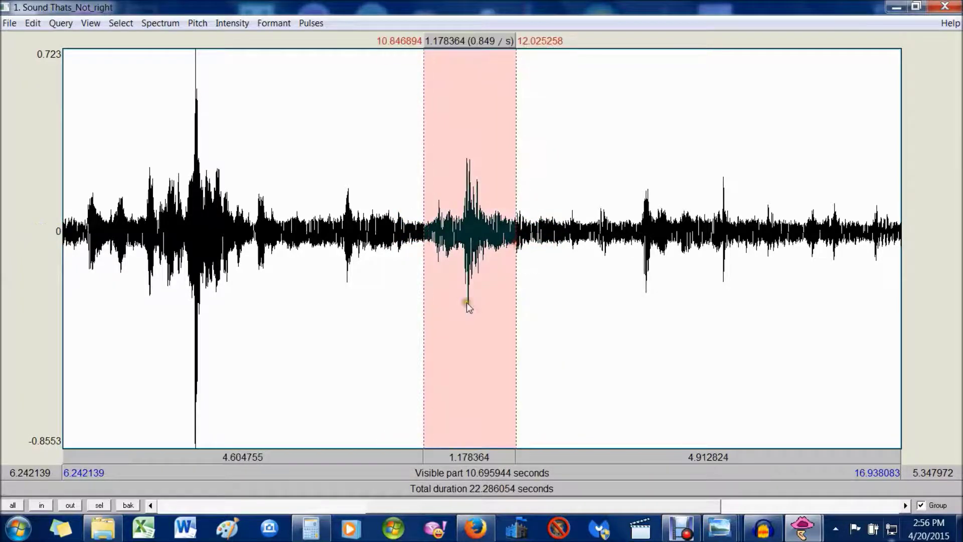
pyautogui.click(479, 460)
pyautogui.click(480, 459)
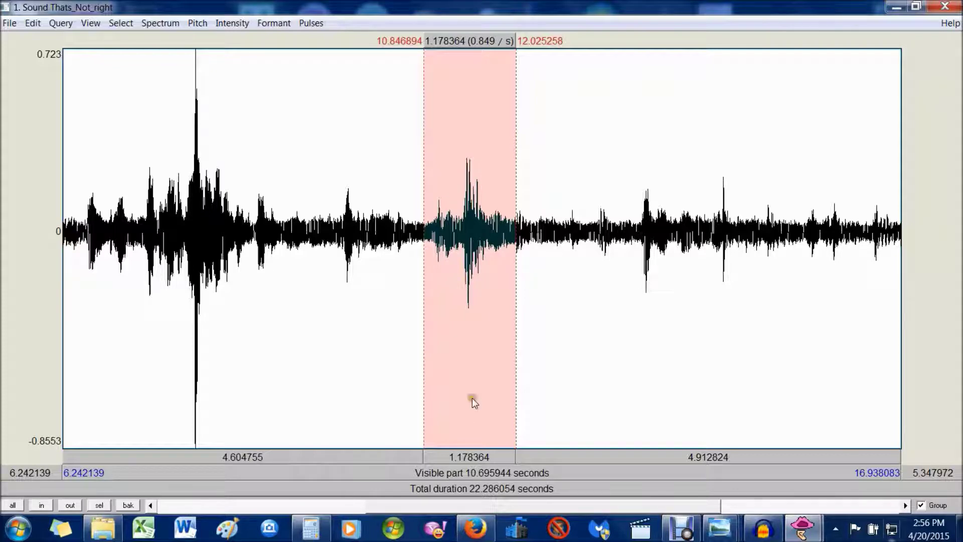
# Select and play the section from 10.916210 to 11.347506 s, and the shorter one from 11.085648 to 11.316700 s
pyautogui.click(429, 232)
pyautogui.moveTo(429, 234); pyautogui.dragTo(463, 252)
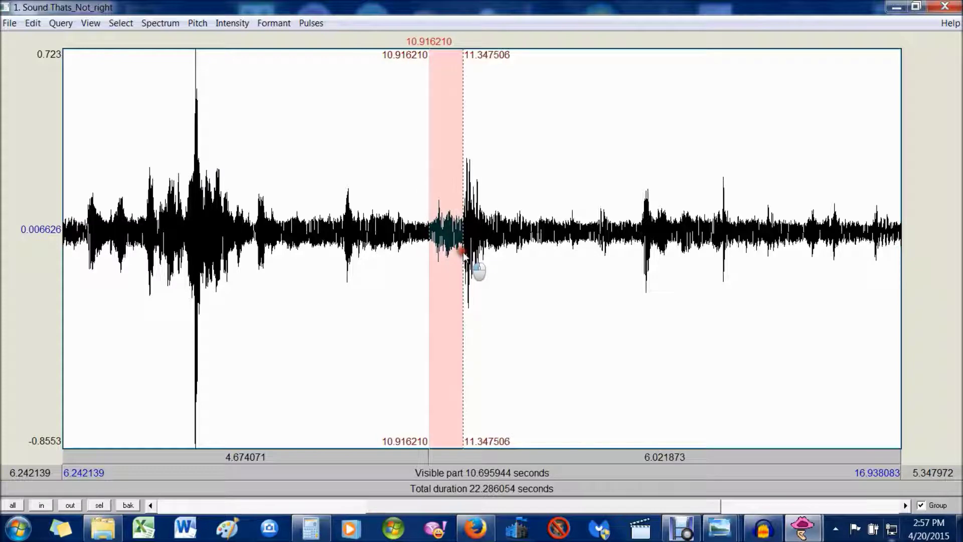
pyautogui.click(447, 455)
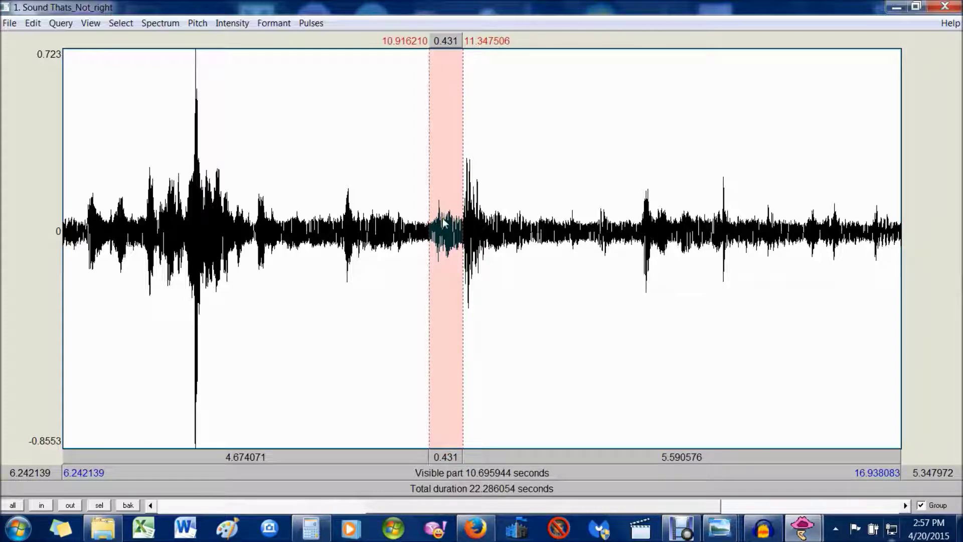
pyautogui.moveTo(442, 230); pyautogui.dragTo(460, 233)
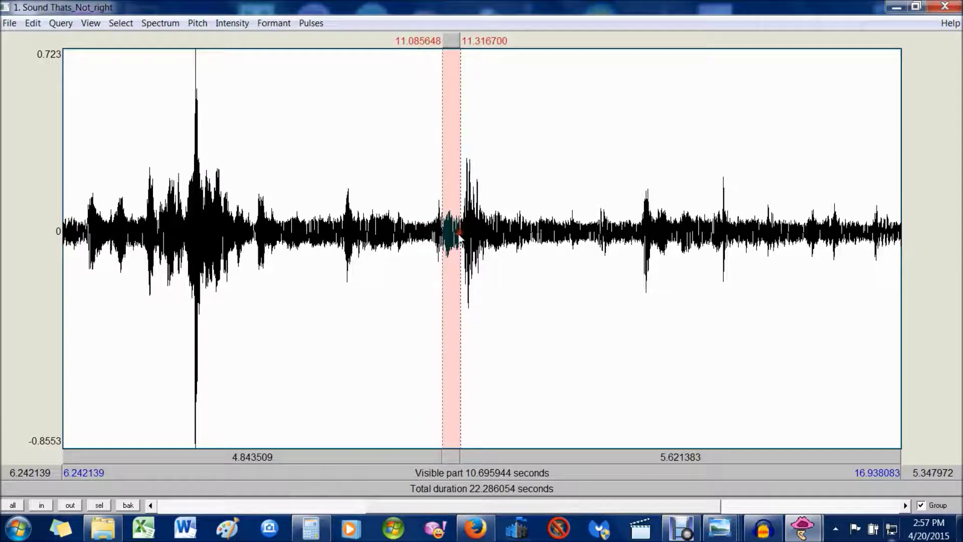
pyautogui.click(447, 456)
pyautogui.click(448, 456)
pyautogui.click(448, 455)
# Examine the selected section up close, framed together with the small peak before it and the loud burst after it
pyautogui.click(42, 508)
pyautogui.click(43, 510)
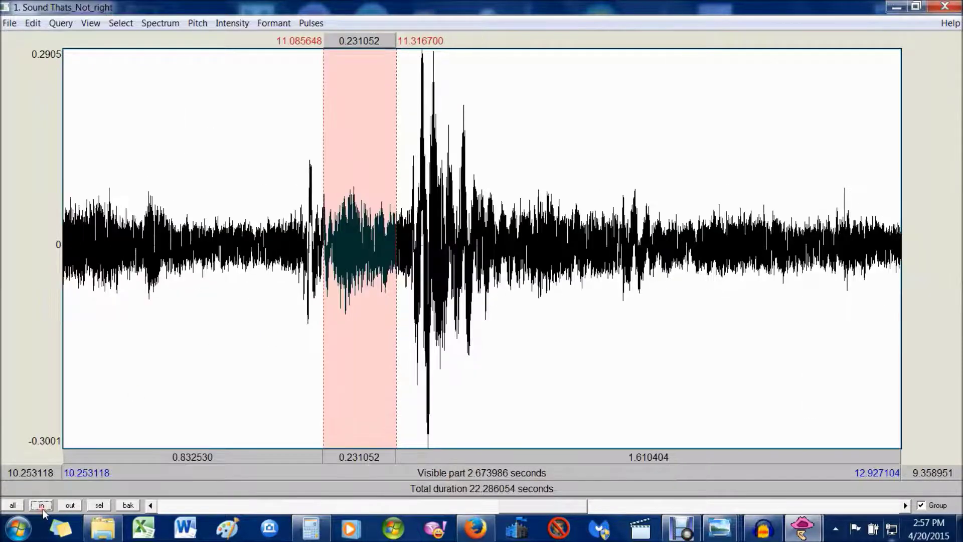
pyautogui.click(43, 510)
pyautogui.click(43, 510)
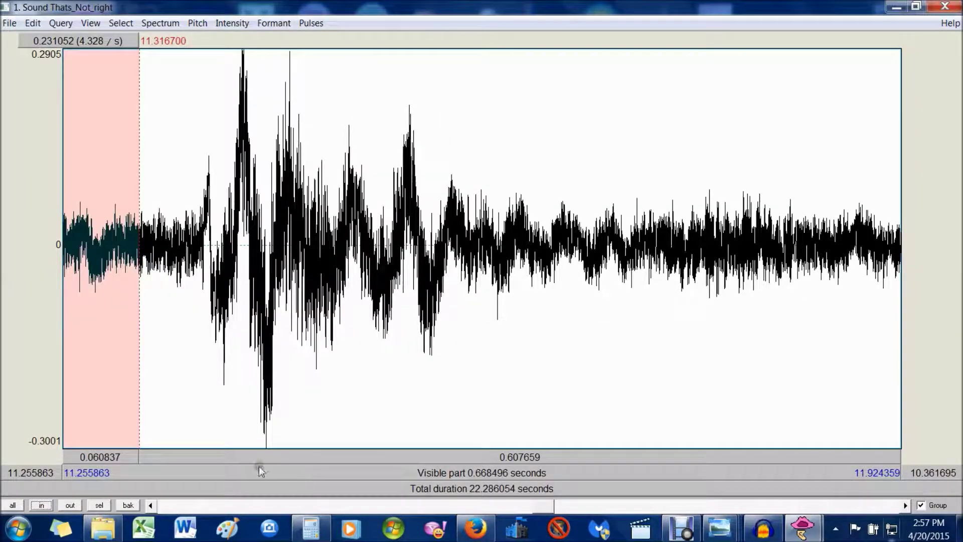
pyautogui.click(150, 506)
pyautogui.click(150, 505)
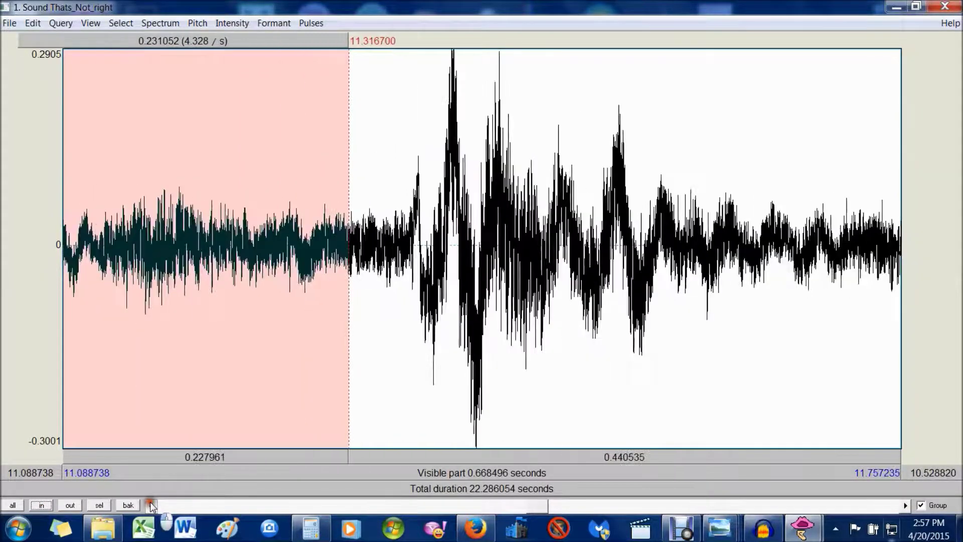
pyautogui.click(151, 505)
pyautogui.click(151, 505)
pyautogui.click(151, 505)
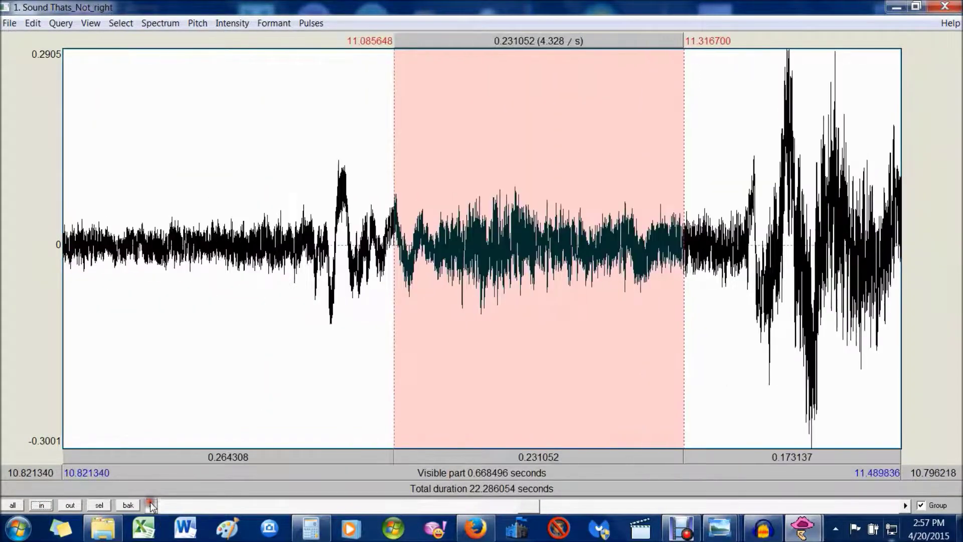
pyautogui.click(906, 506)
pyautogui.click(906, 506)
pyautogui.rightClick(907, 508)
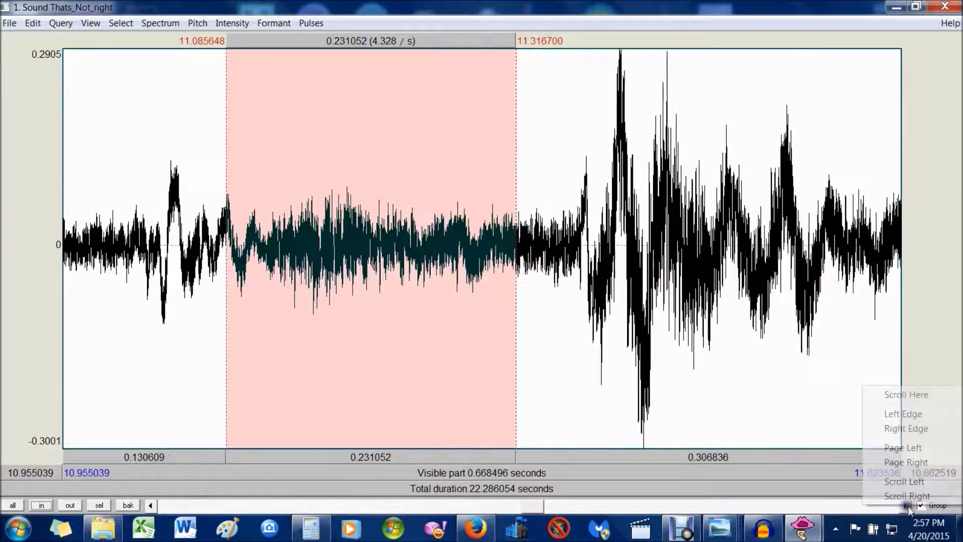
pyautogui.click(708, 15)
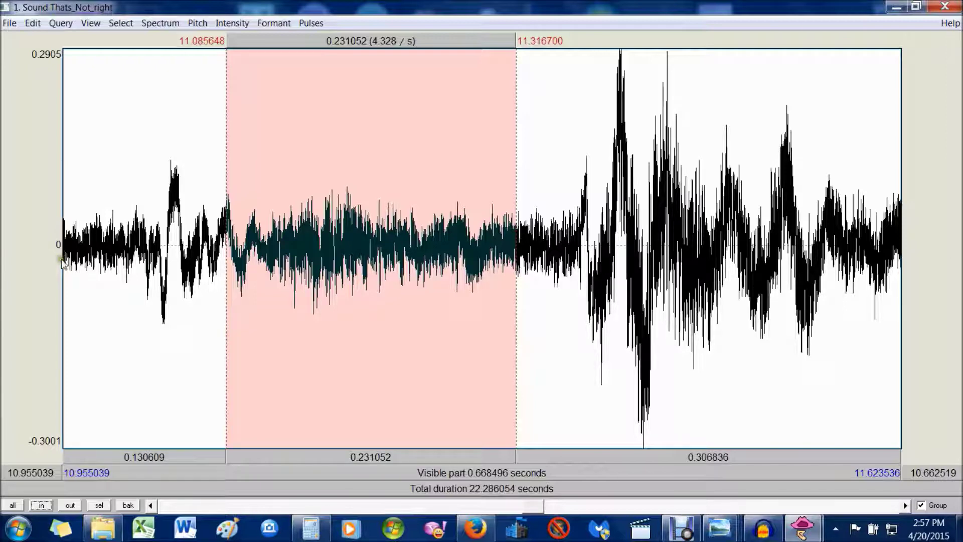
# Inspect the dense oscillations inside the selection at a visible span of about 0.02 s, and widen it to about 0.08 s
pyautogui.click(38, 507)
pyautogui.click(37, 507)
pyautogui.click(38, 507)
pyautogui.click(37, 507)
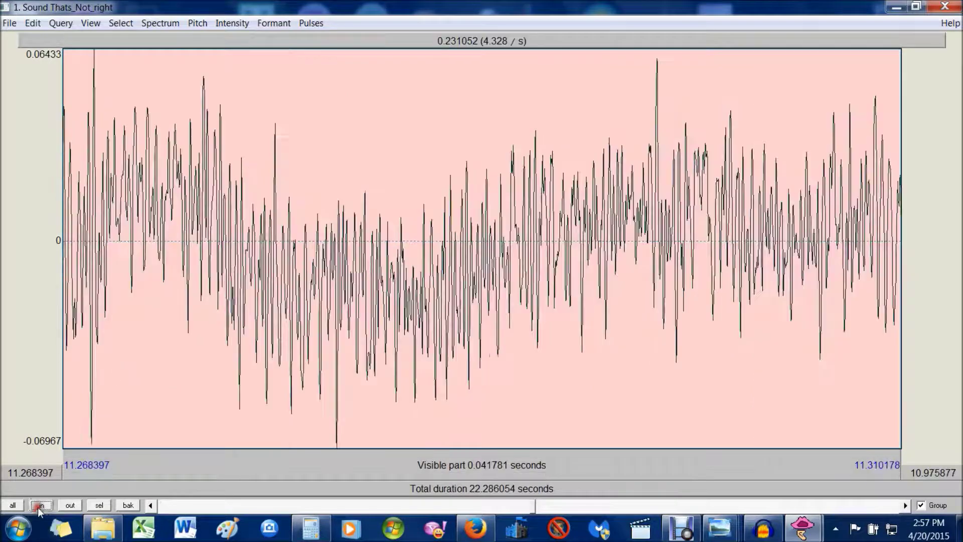
pyautogui.click(38, 507)
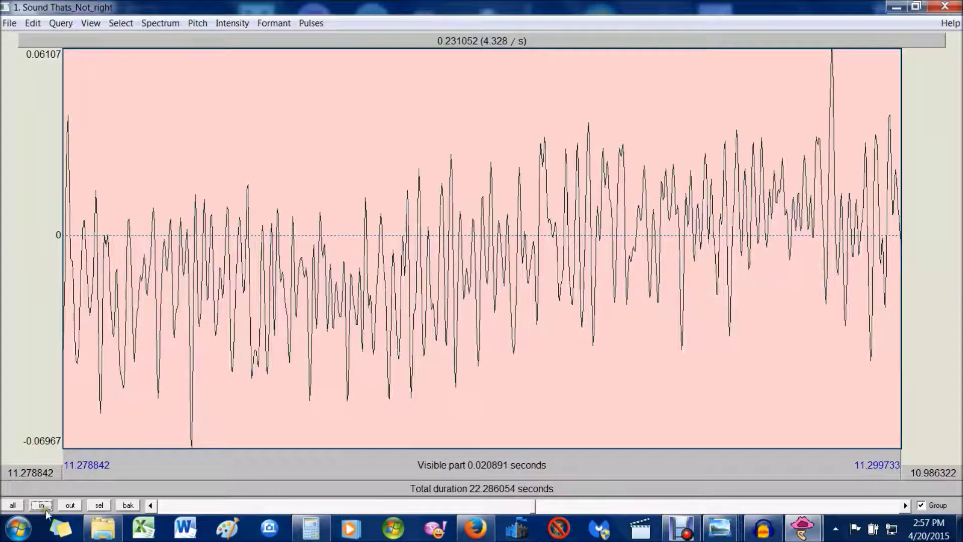
pyautogui.click(62, 506)
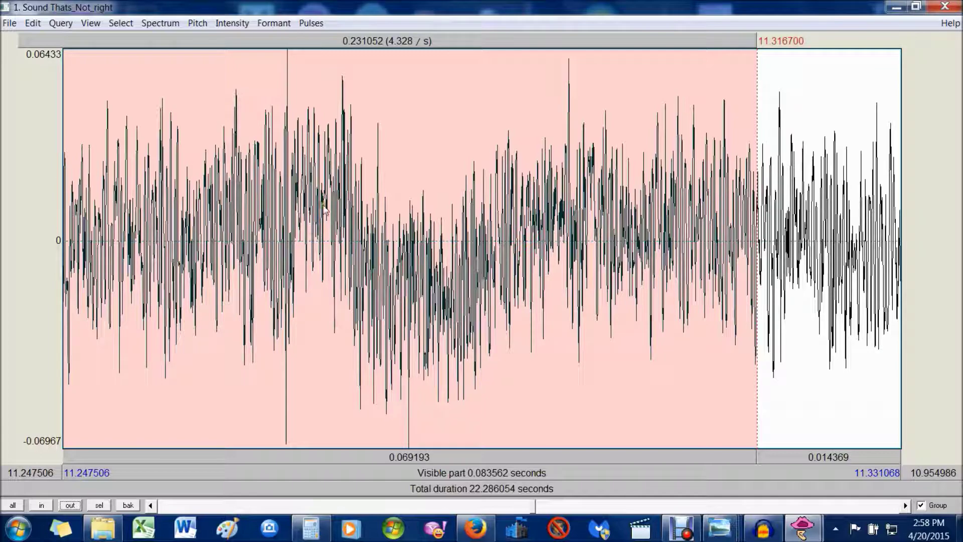
# Magnify the selected waveform to a visible span of 0.000326 s to examine a single wave cycle
pyautogui.click(42, 506)
pyautogui.click(42, 505)
pyautogui.click(42, 505)
pyautogui.click(42, 505)
pyautogui.click(42, 505)
pyautogui.click(42, 506)
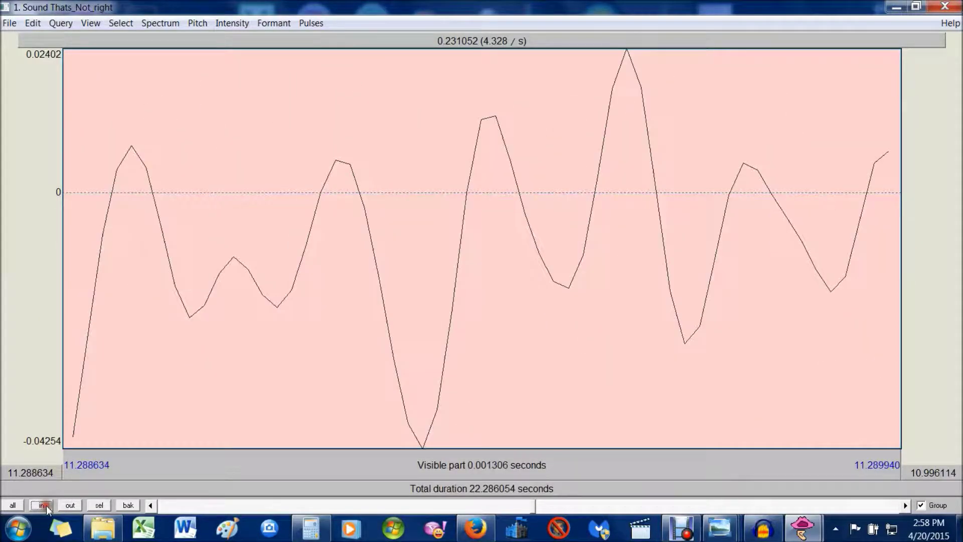
pyautogui.click(42, 506)
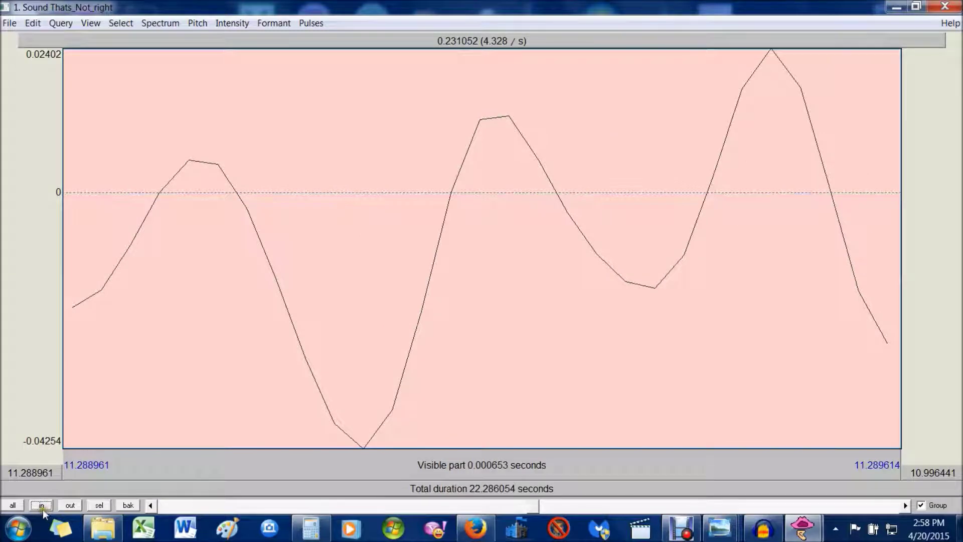
pyautogui.click(42, 506)
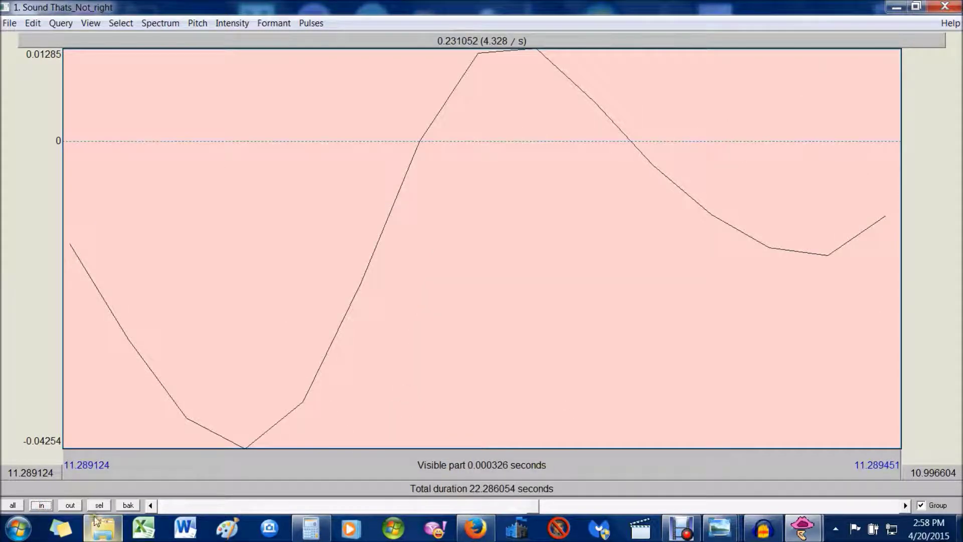
# Measure one waveform cycle by selecting from the upward zero crossing at 11.289036 s to the one at 11.289263 s
pyautogui.click(70, 505)
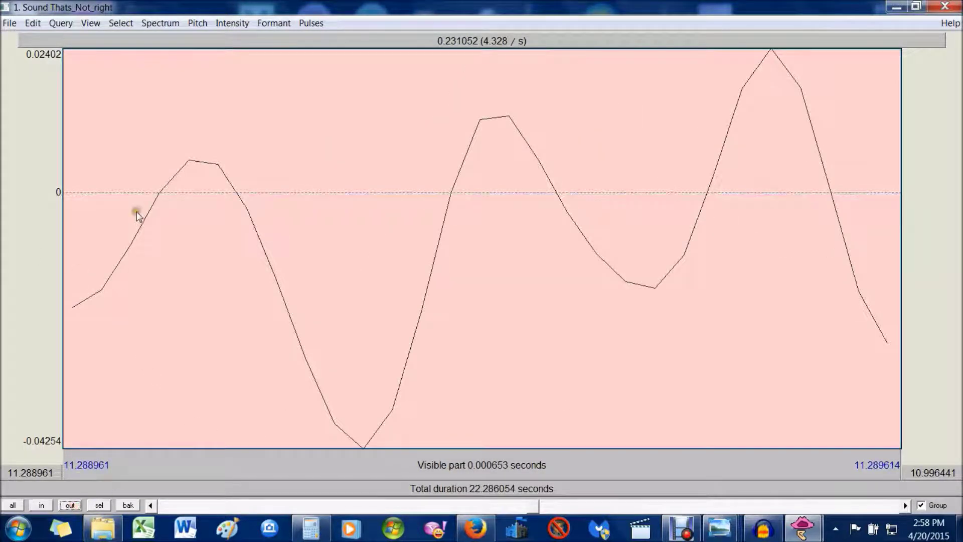
pyautogui.click(161, 191)
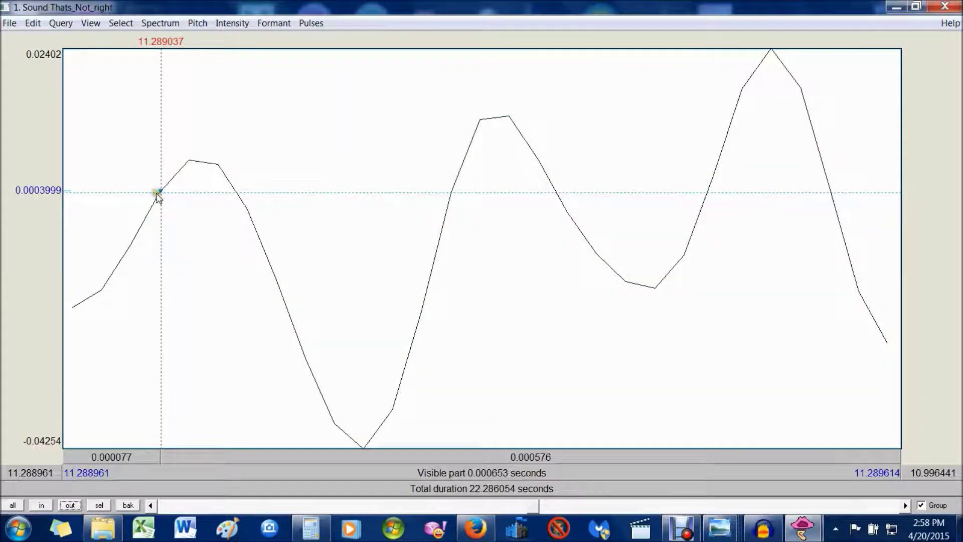
pyautogui.click(159, 193)
pyautogui.moveTo(159, 192); pyautogui.dragTo(451, 194)
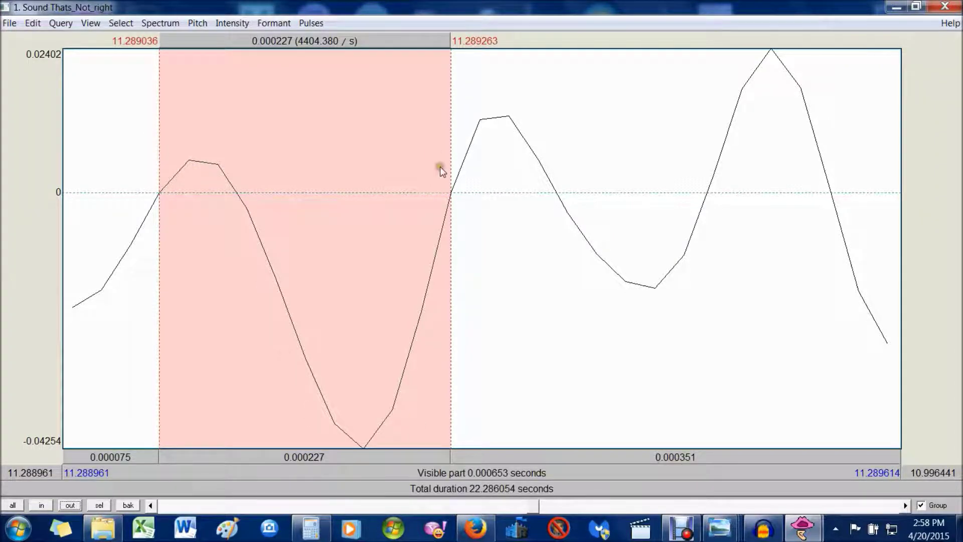
# Zoom the waveform back out until about 21.4 seconds of the recording are in view
pyautogui.click(70, 505)
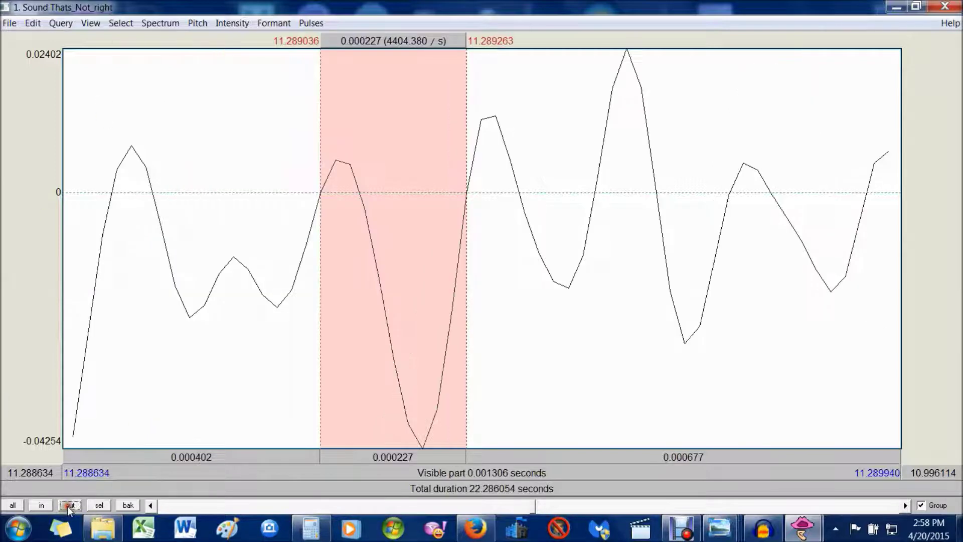
pyautogui.click(70, 505)
pyautogui.click(70, 505)
pyautogui.click(70, 505)
pyautogui.click(70, 505)
pyautogui.click(70, 505)
pyautogui.click(70, 505)
pyautogui.click(70, 505)
pyautogui.click(70, 505)
pyautogui.click(69, 505)
pyautogui.click(69, 506)
pyautogui.click(70, 505)
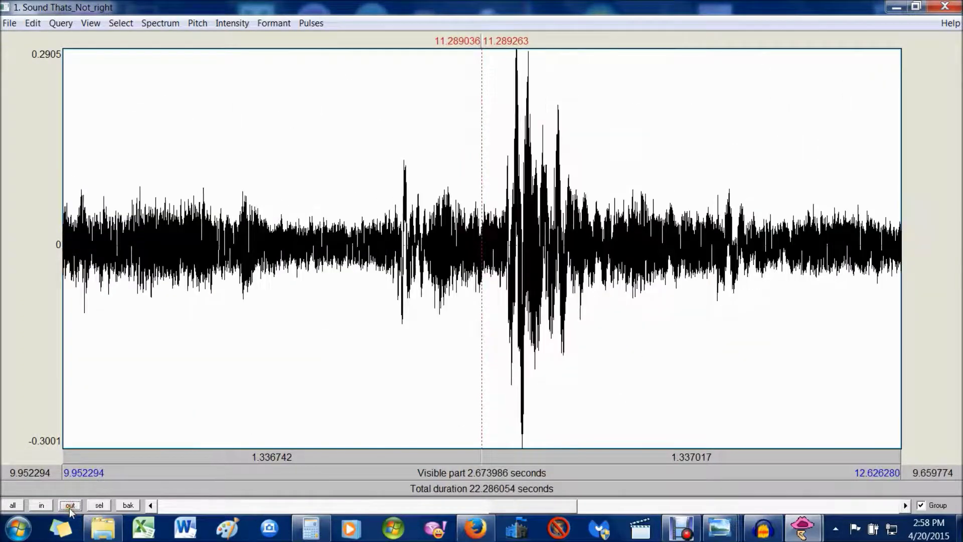
pyautogui.click(70, 505)
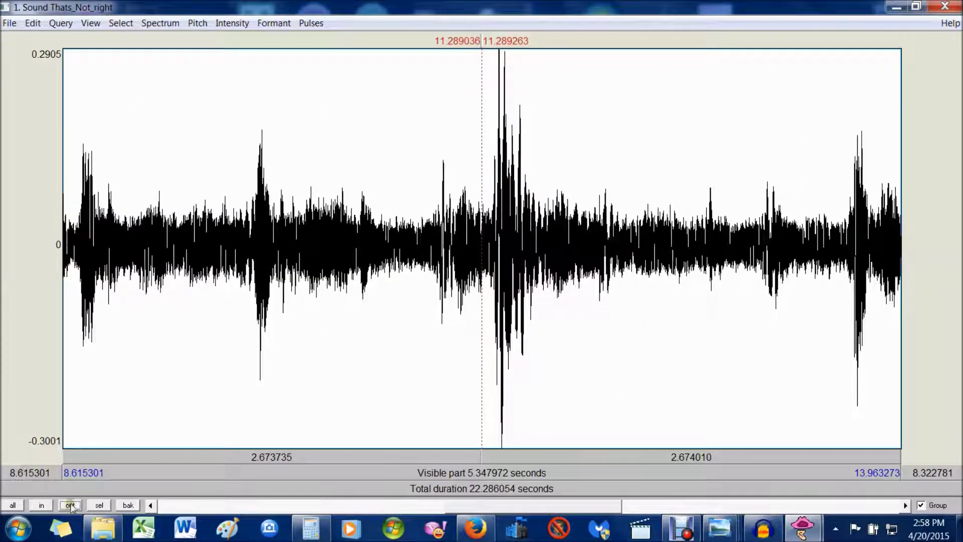
pyautogui.click(70, 505)
pyautogui.click(70, 505)
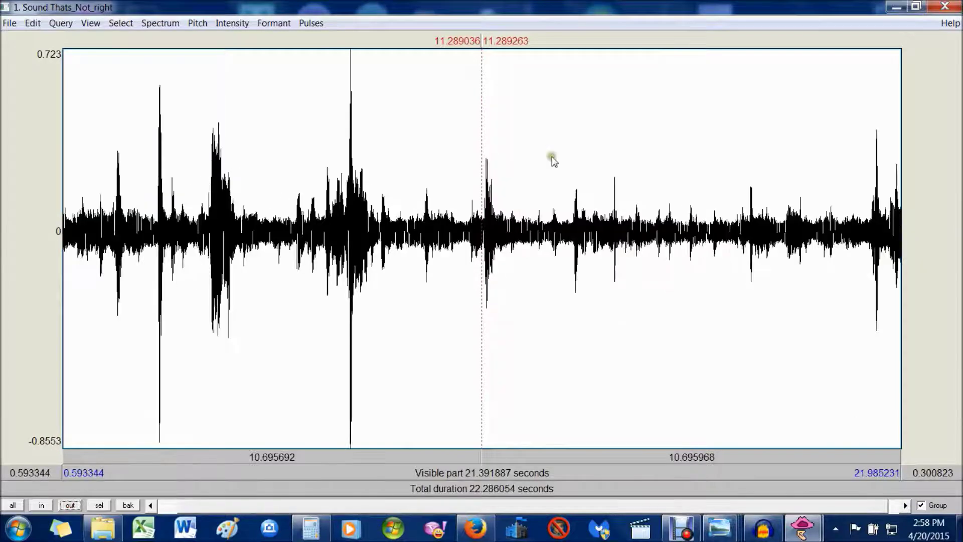
# Place the cursor near 13.38 s in the waveform and close the sound editor window
pyautogui.click(564, 232)
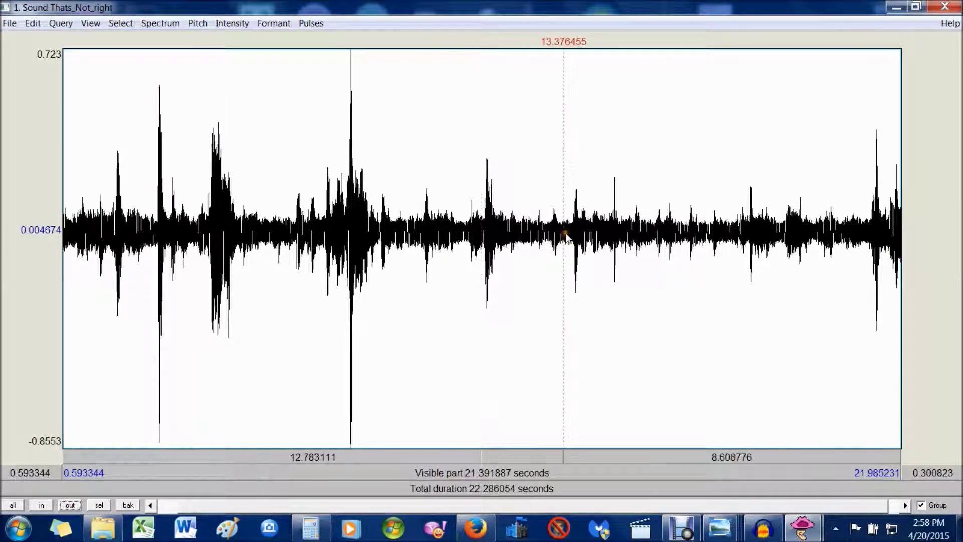
pyautogui.click(916, 6)
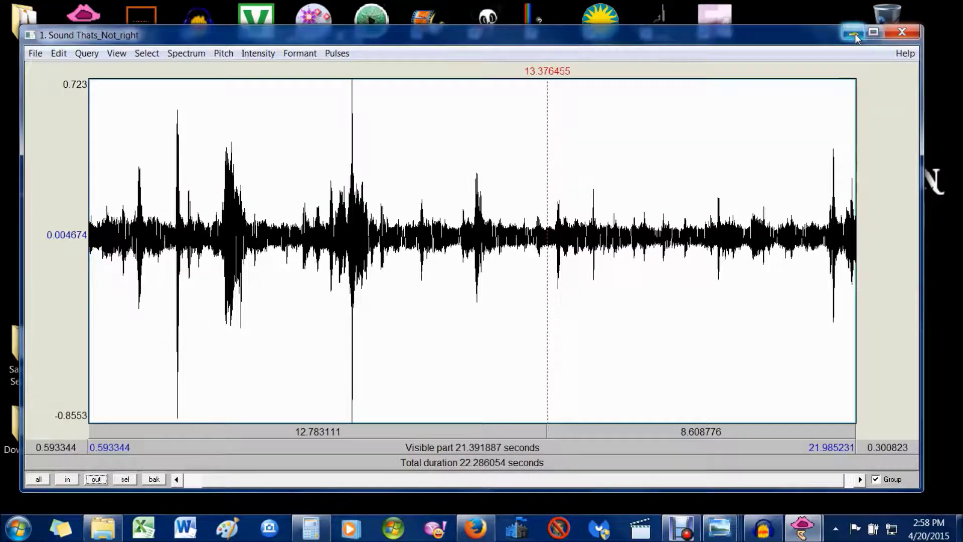
pyautogui.click(915, 32)
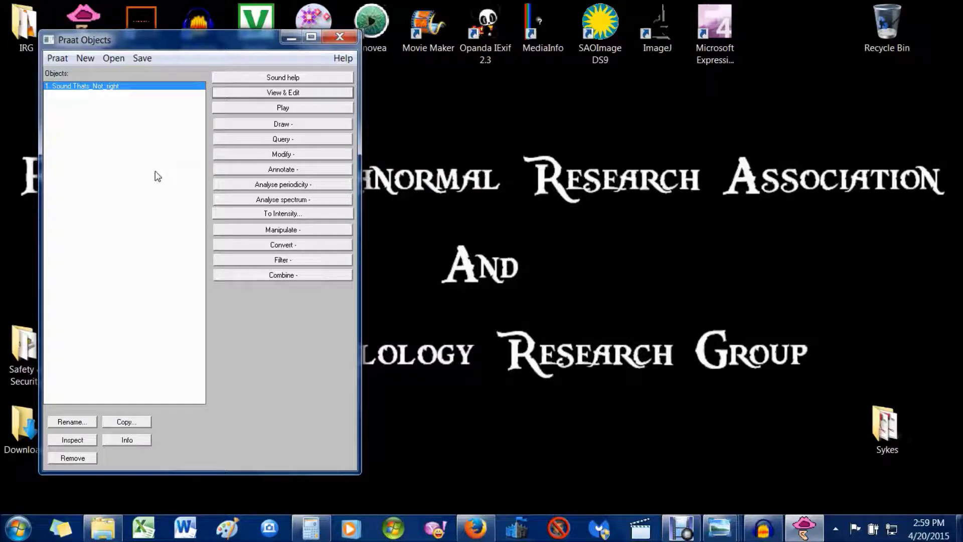
# Compute a spectrum from the Thats_Not_right sound with the default settings
pyautogui.click(270, 199)
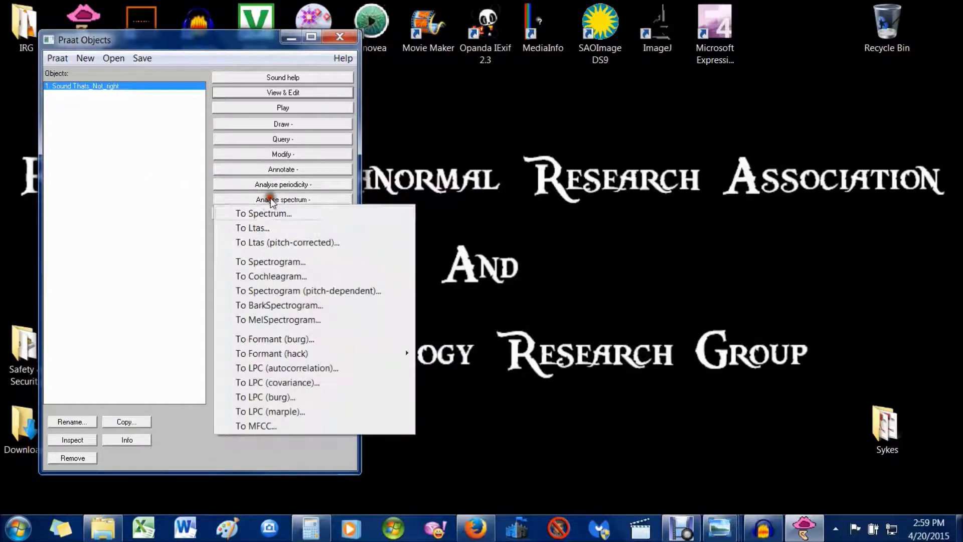
pyautogui.click(265, 214)
pyautogui.click(374, 98)
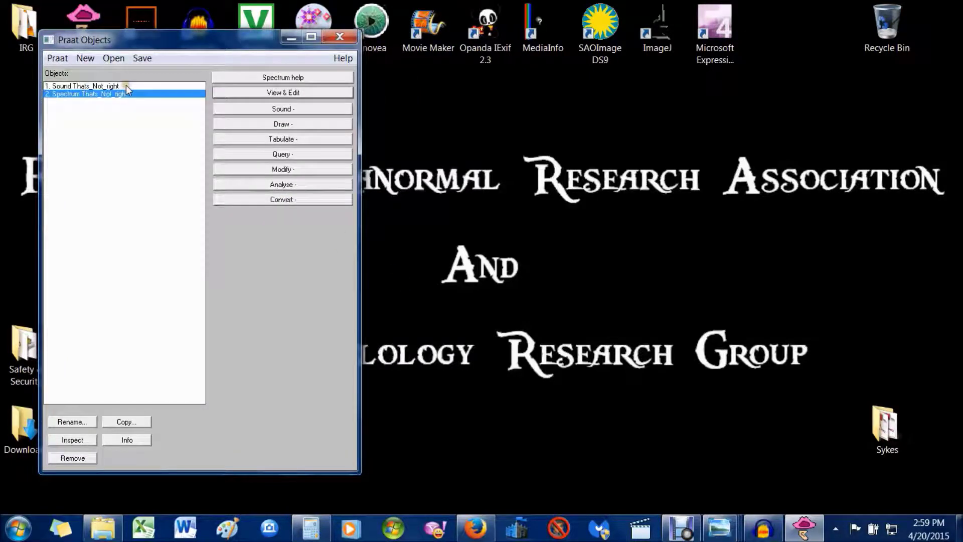
# Select the sound and spectrum objects together, and switch between selecting each one individually
pyautogui.click(126, 87)
pyautogui.keyDown('shift'); pyautogui.click(120, 94); pyautogui.keyUp('shift')
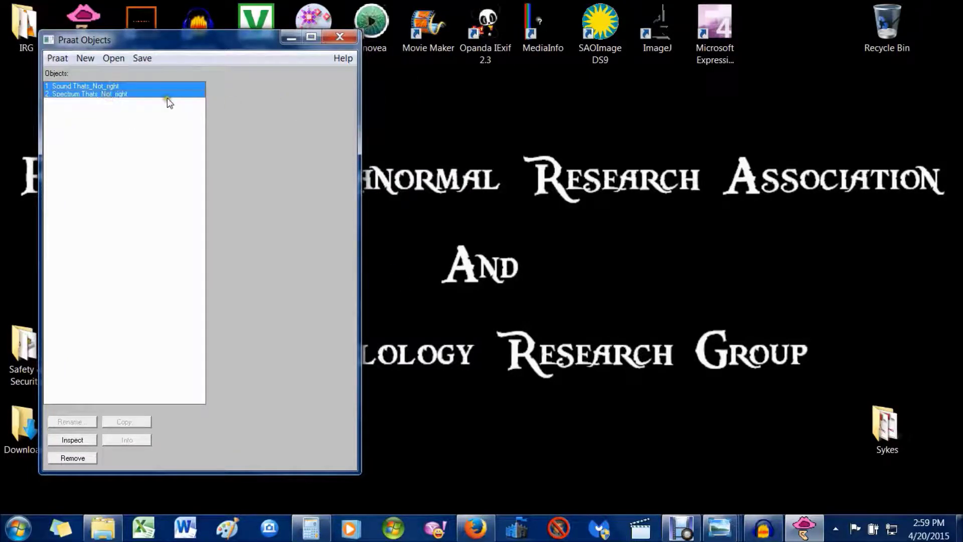
pyautogui.click(93, 86)
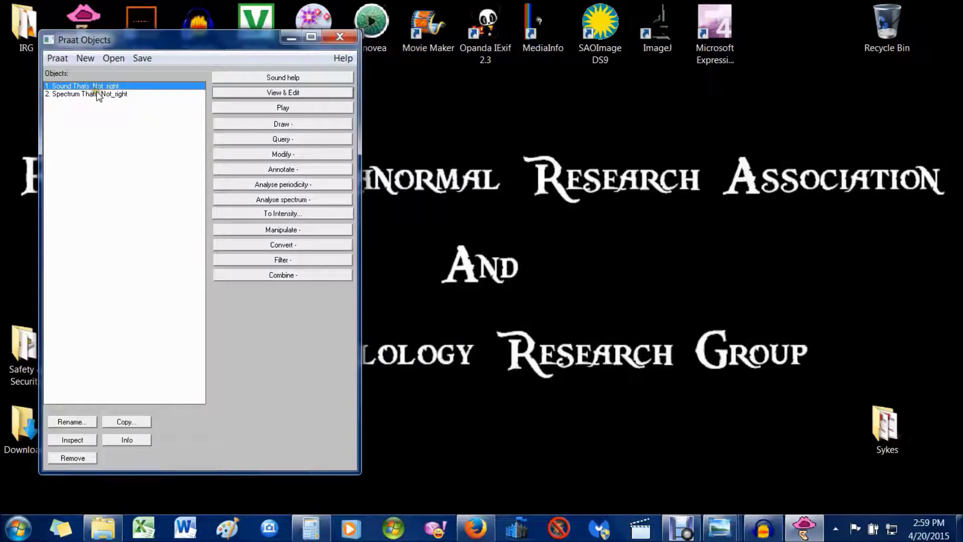
pyautogui.click(97, 95)
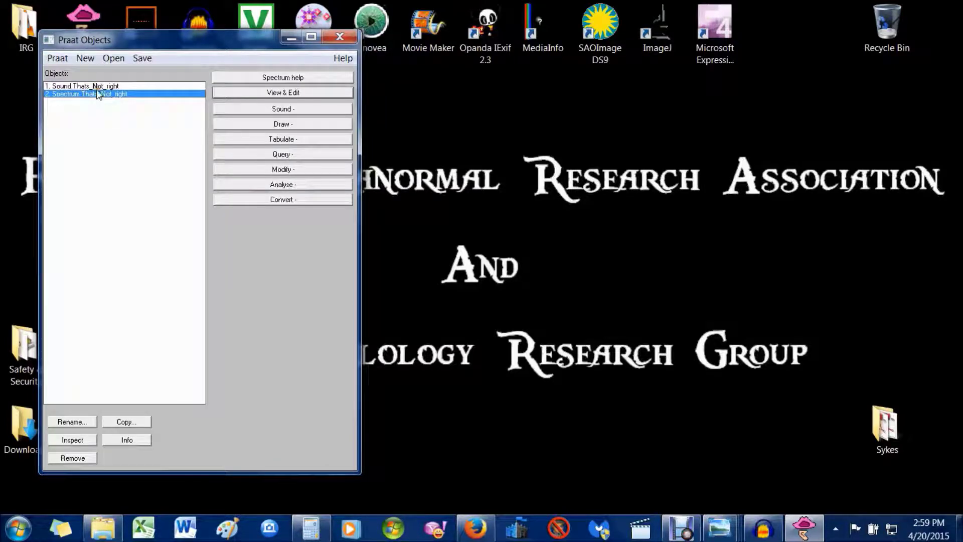
pyautogui.click(98, 87)
# Remove the Thats_Not_right spectrum from the object list and select the sound object
pyautogui.click(98, 94)
pyautogui.click(95, 459)
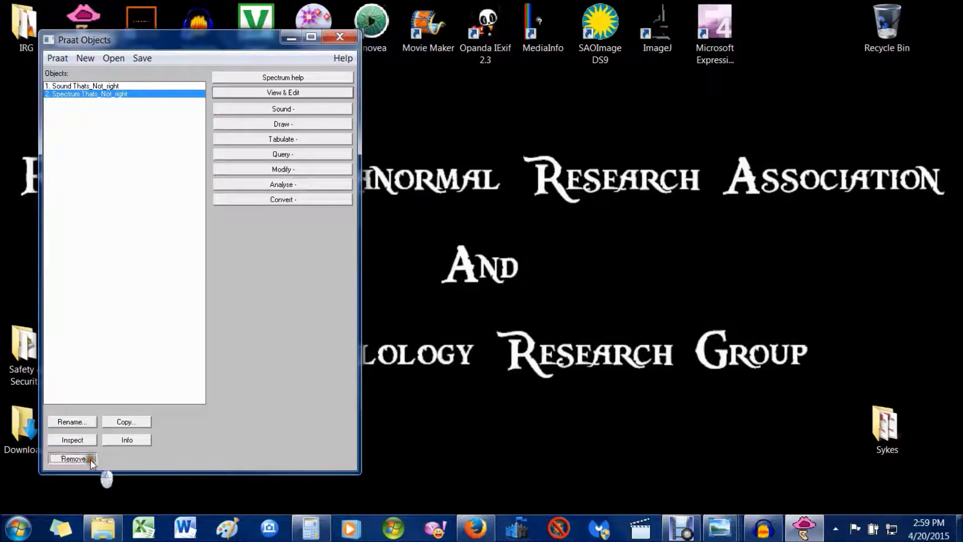
pyautogui.click(90, 86)
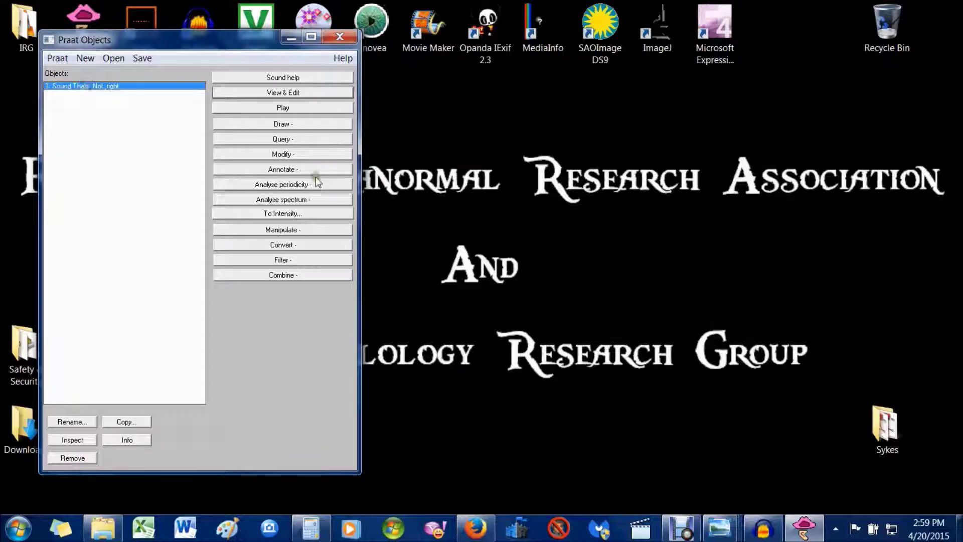
# Create a TextGrid from the sound with the tier names "File Information" and no point tiers
pyautogui.click(312, 170)
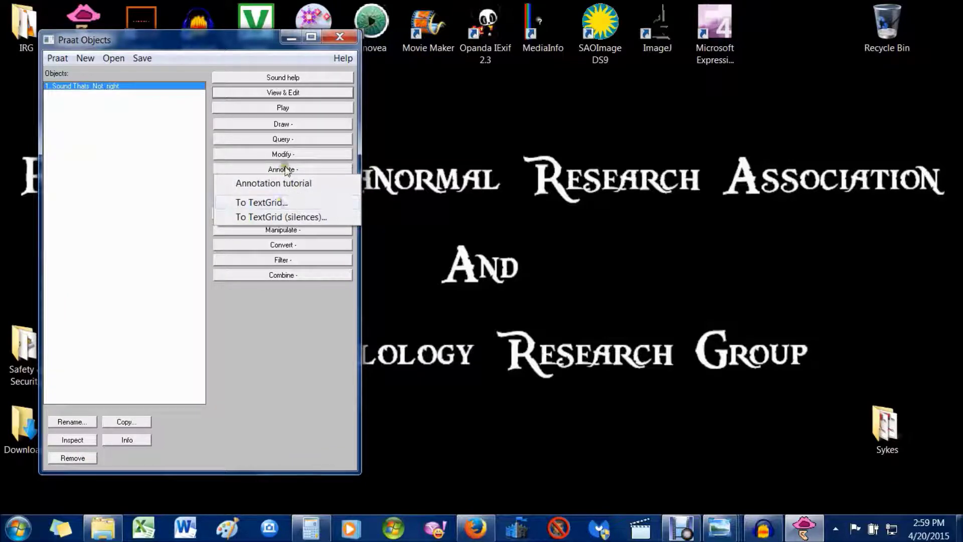
pyautogui.click(274, 203)
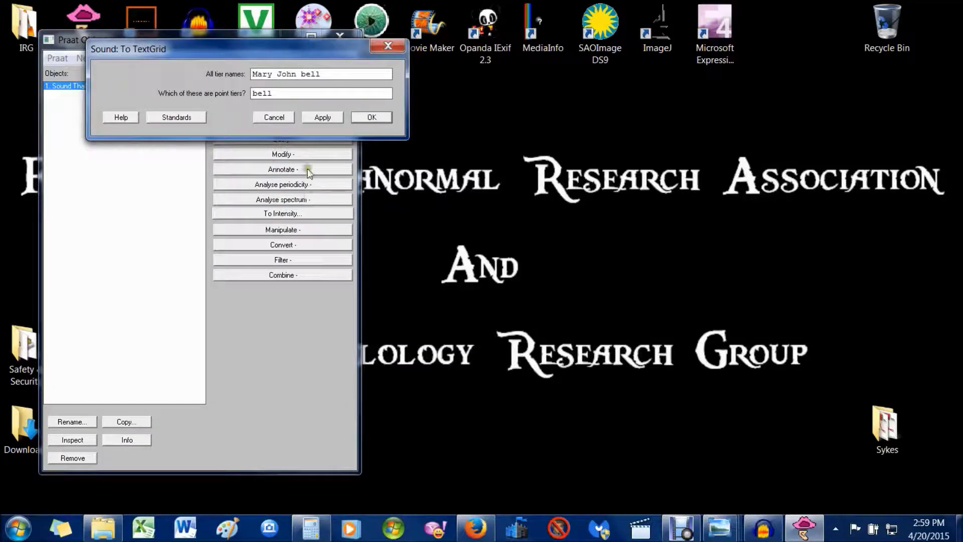
pyautogui.moveTo(331, 74); pyautogui.dragTo(150, 68)
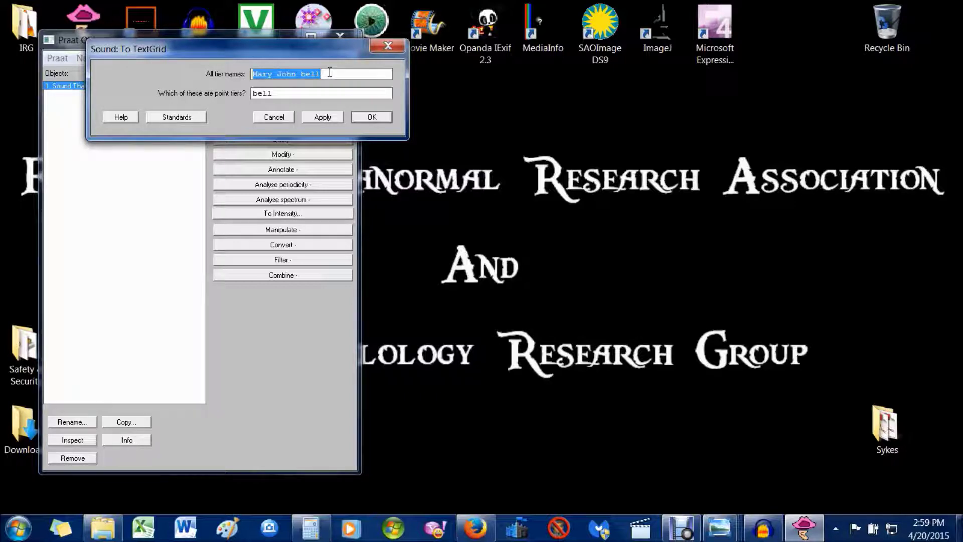
pyautogui.press('BackSpace')
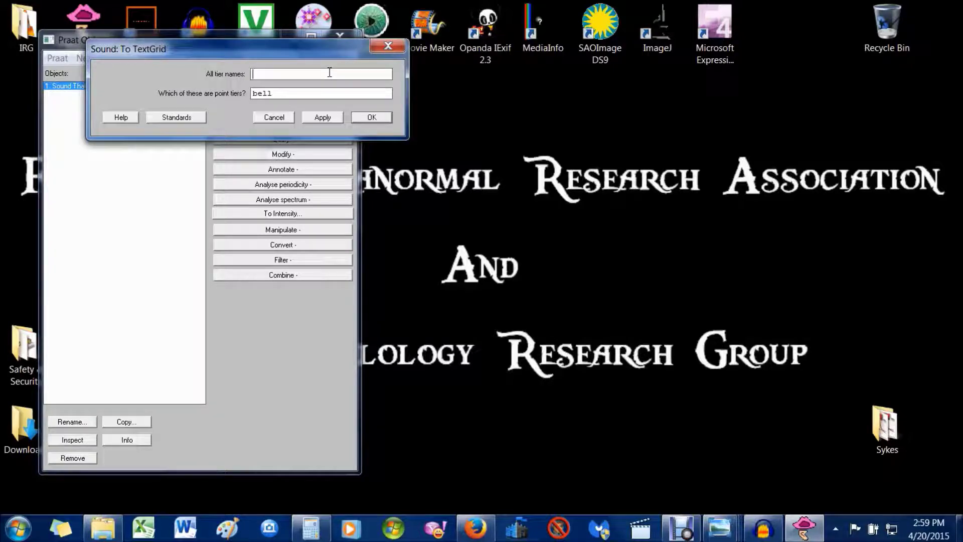
pyautogui.write('File Information')
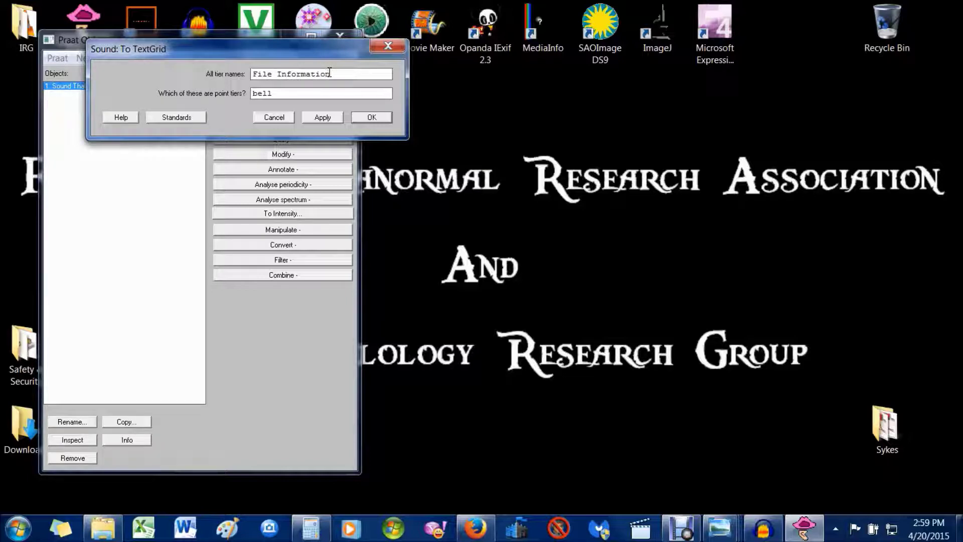
pyautogui.doubleClick(271, 94)
pyautogui.press('BackSpace')
pyautogui.click(389, 116)
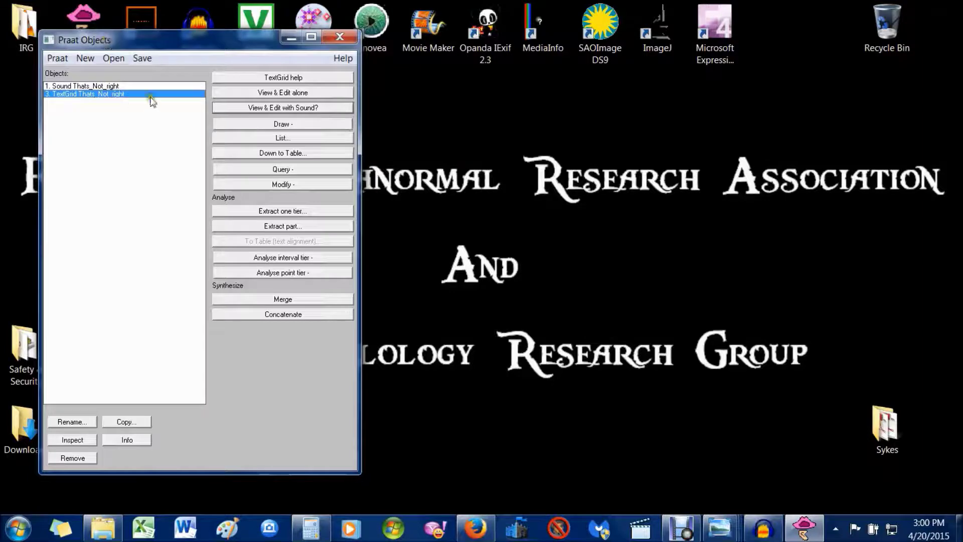
# View the Thats_Not_right sound and TextGrid together in the editor, and close that window
pyautogui.keyDown('ctrl'); pyautogui.click(125, 86); pyautogui.keyUp('ctrl')
pyautogui.click(263, 80)
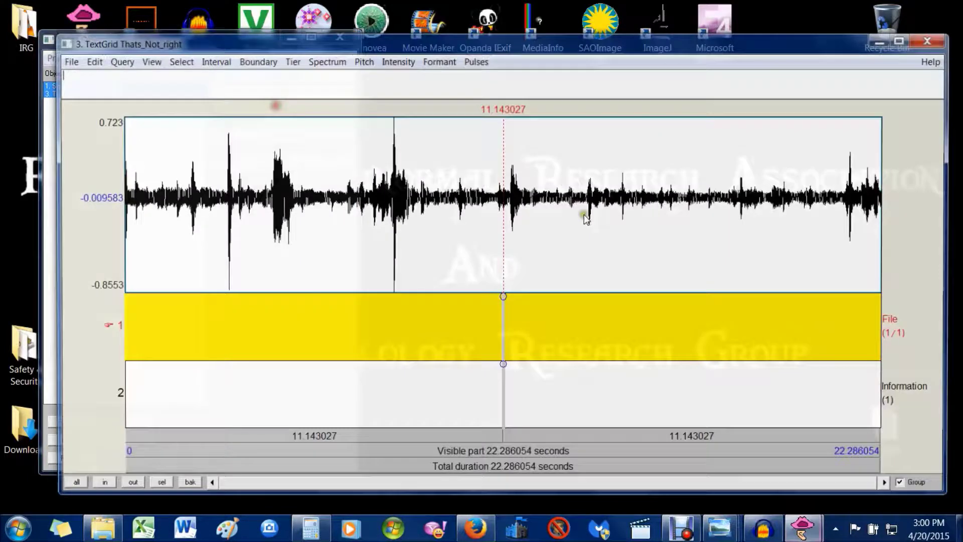
pyautogui.click(933, 38)
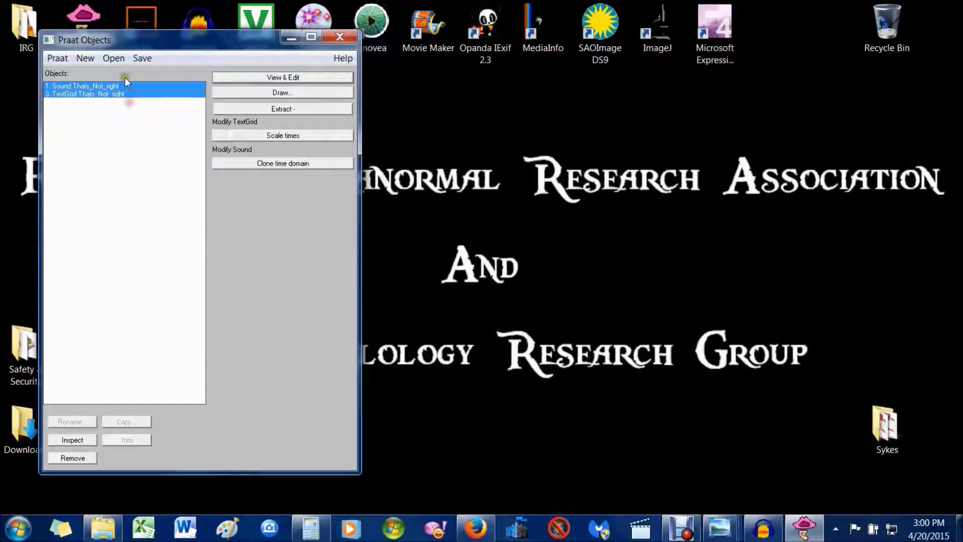
# Select both the Thats_Not_right sound and its TextGrid and open them together for viewing and editing
pyautogui.click(128, 86)
pyautogui.keyDown('ctrl'); pyautogui.click(133, 95); pyautogui.keyUp('ctrl')
pyautogui.click(128, 95)
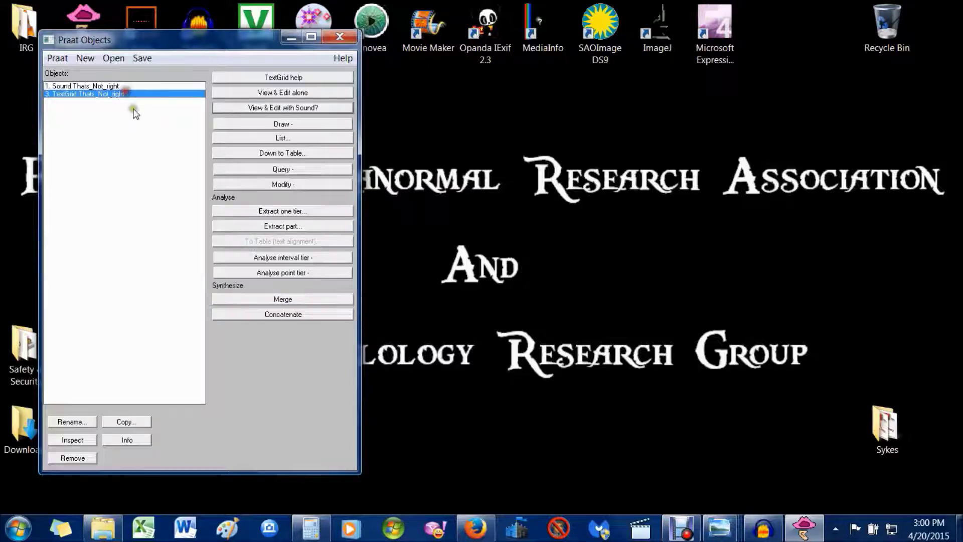
pyautogui.keyDown('ctrl'); pyautogui.click(115, 86); pyautogui.keyUp('ctrl')
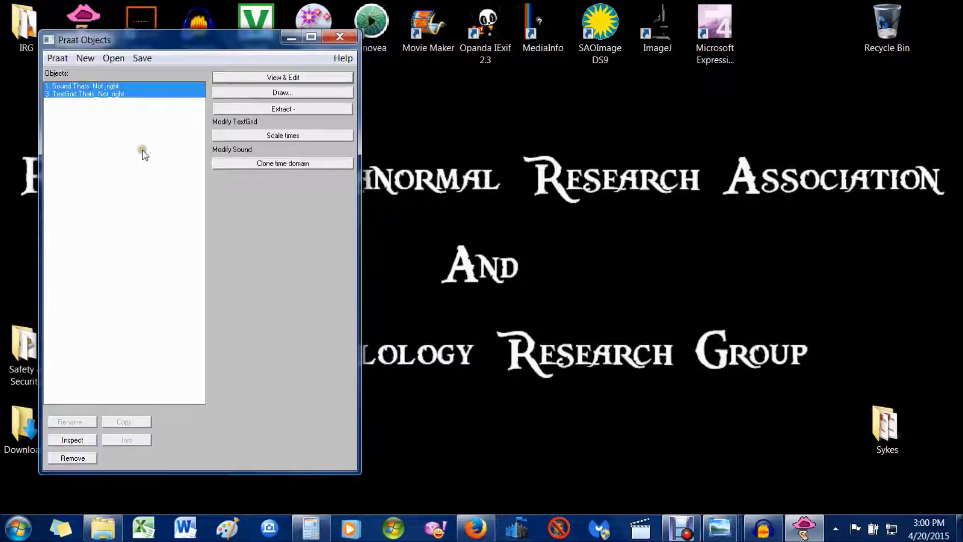
pyautogui.click(282, 79)
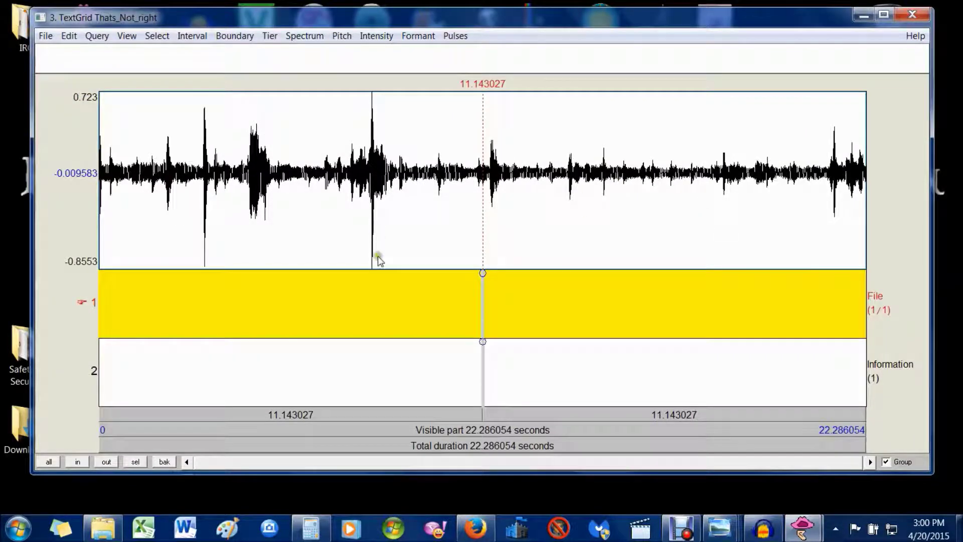
# Add a boundary on the File tier at about 13.43 s, just before the small waveform peak
pyautogui.click(480, 296)
pyautogui.click(482, 229)
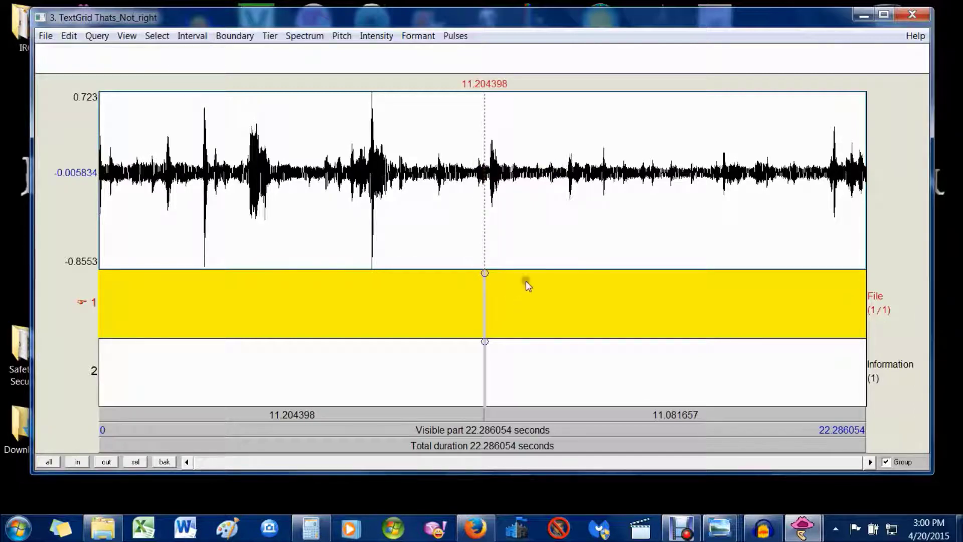
pyautogui.click(561, 171)
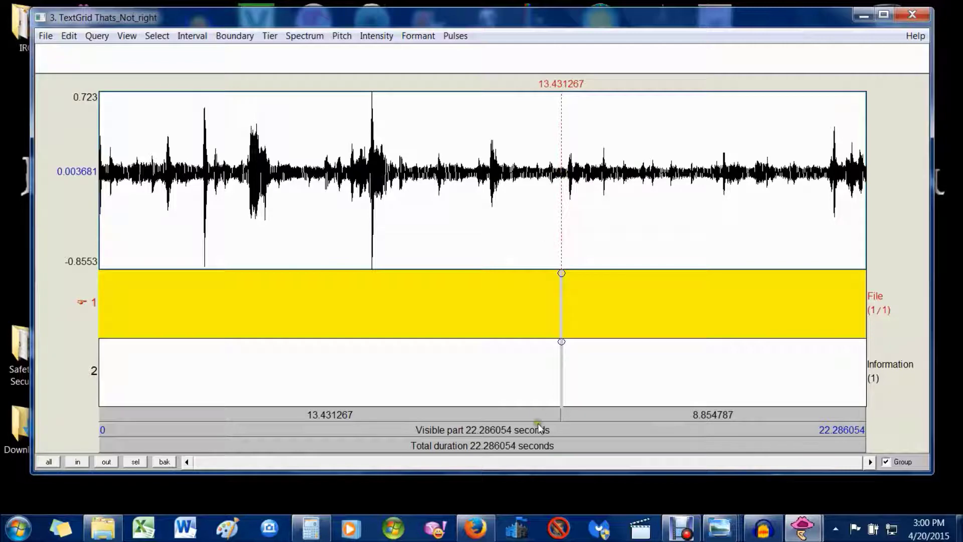
pyautogui.click(583, 415)
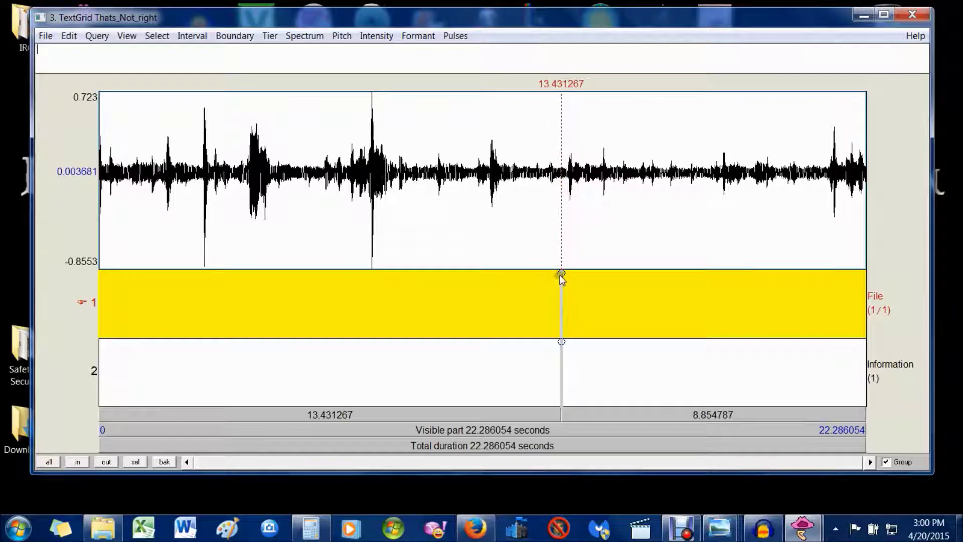
pyautogui.click(561, 273)
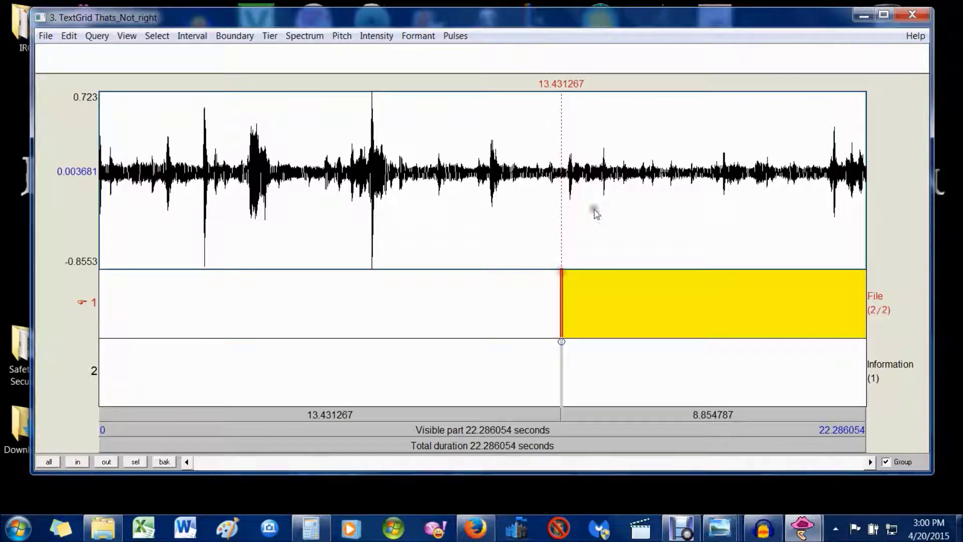
# Add a second boundary on the File tier at about 14.59 s and shift it to about 14.61 s
pyautogui.click(602, 169)
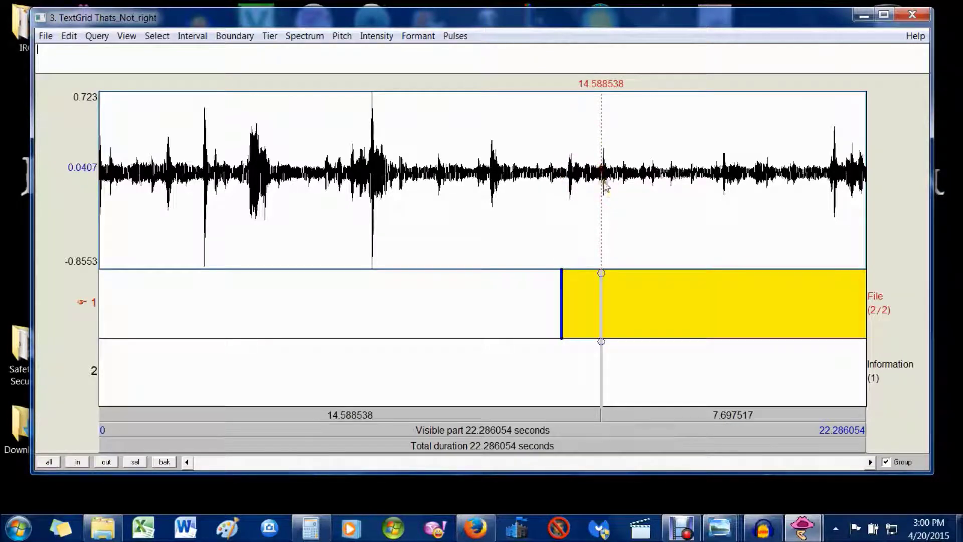
pyautogui.click(601, 273)
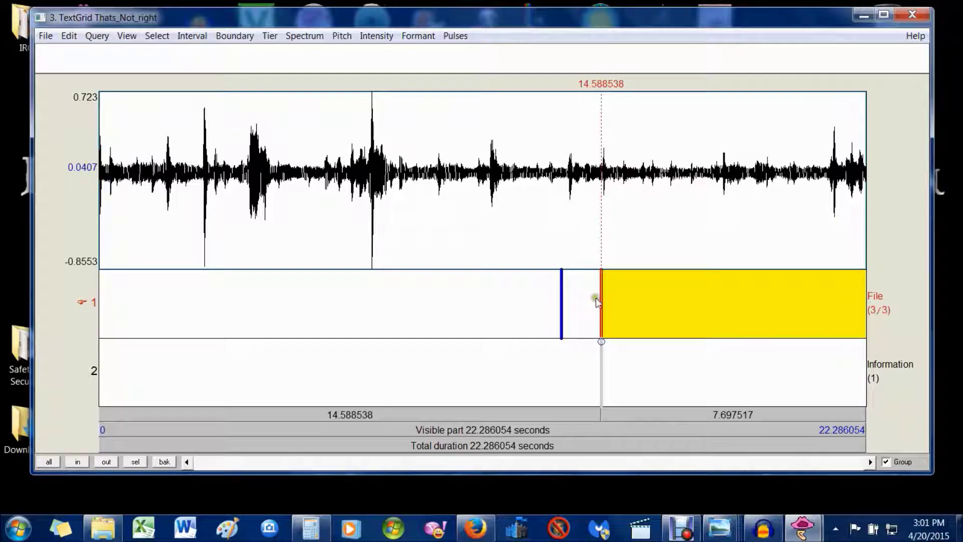
pyautogui.moveTo(600, 290); pyautogui.dragTo(602, 292)
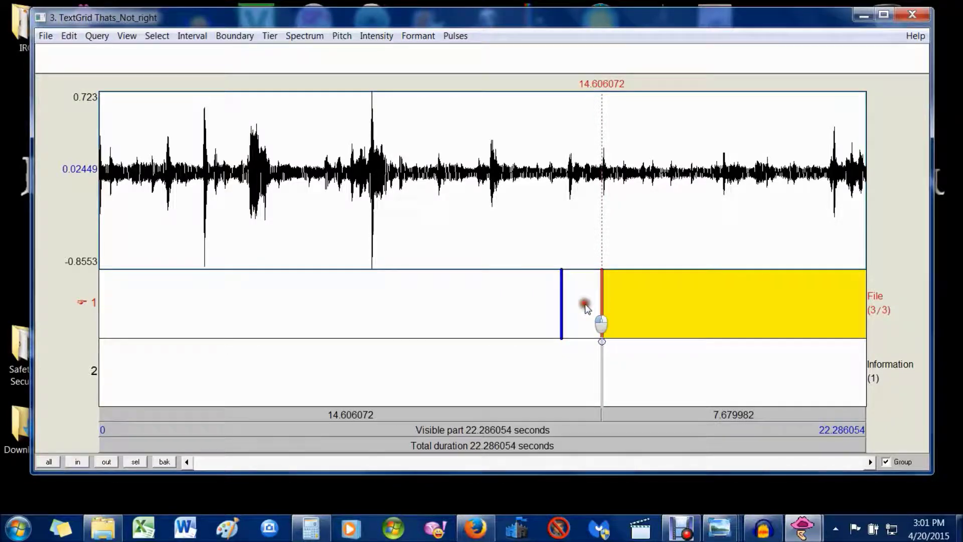
# Move the start boundary of the marked File-tier interval to about 13.57 s and fit the view closely around that interval
pyautogui.click(584, 303)
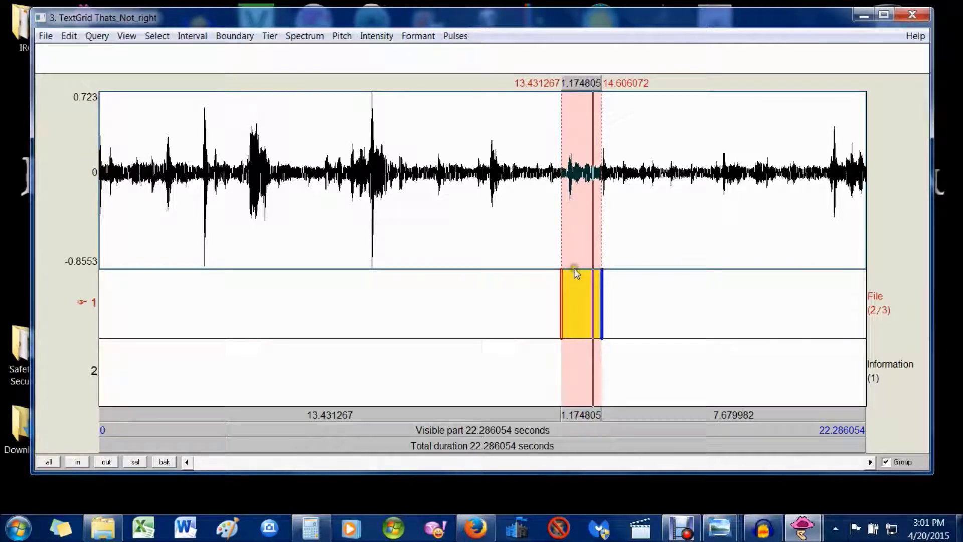
pyautogui.moveTo(562, 300); pyautogui.dragTo(564, 303)
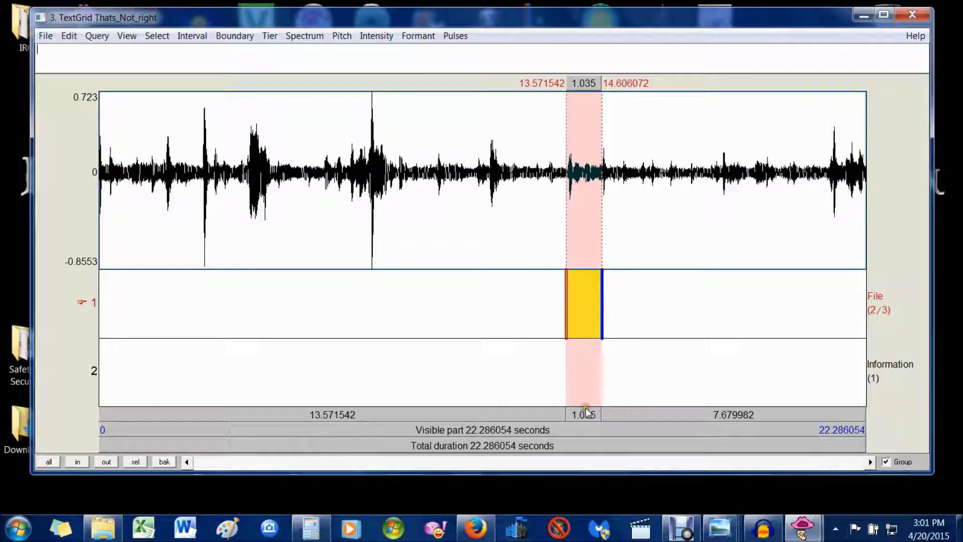
pyautogui.click(71, 464)
pyautogui.click(70, 464)
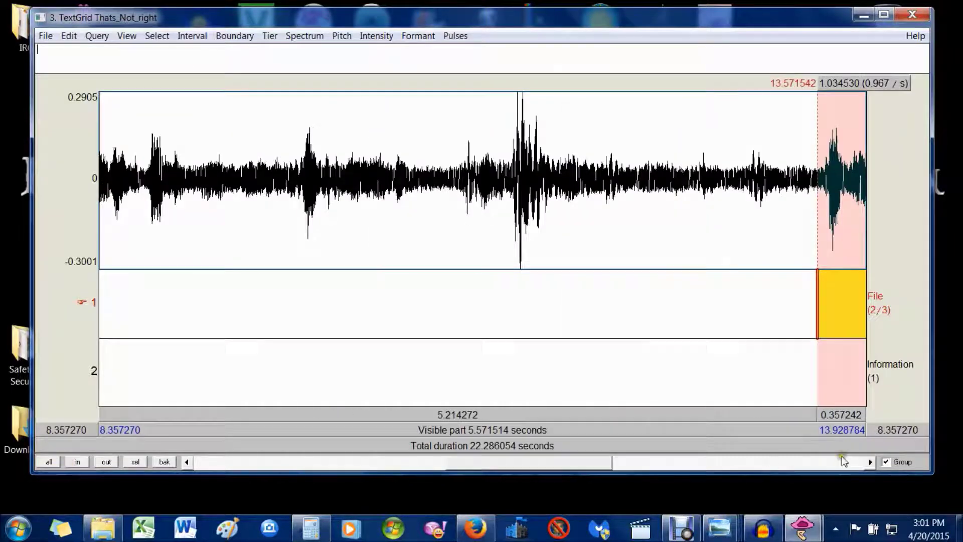
pyautogui.click(871, 462)
pyautogui.click(871, 461)
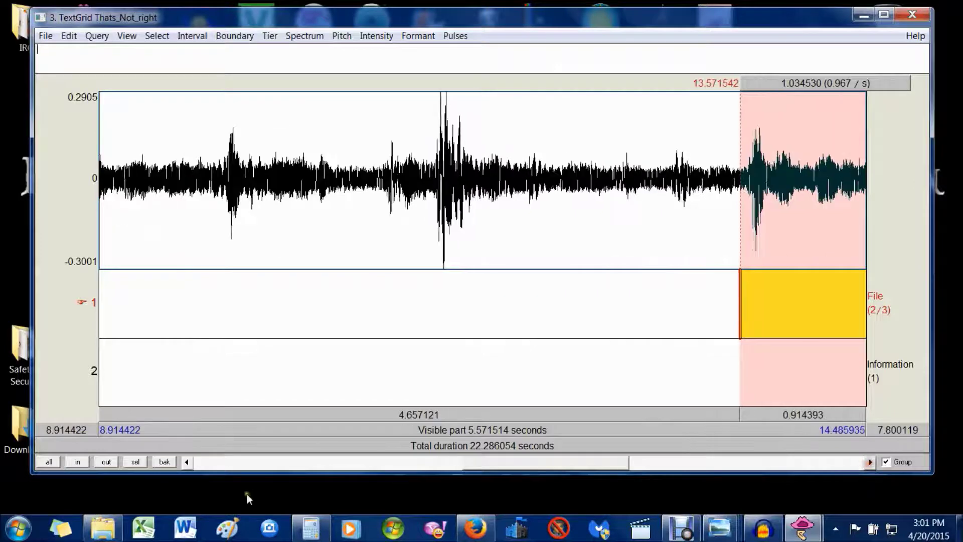
pyautogui.click(133, 462)
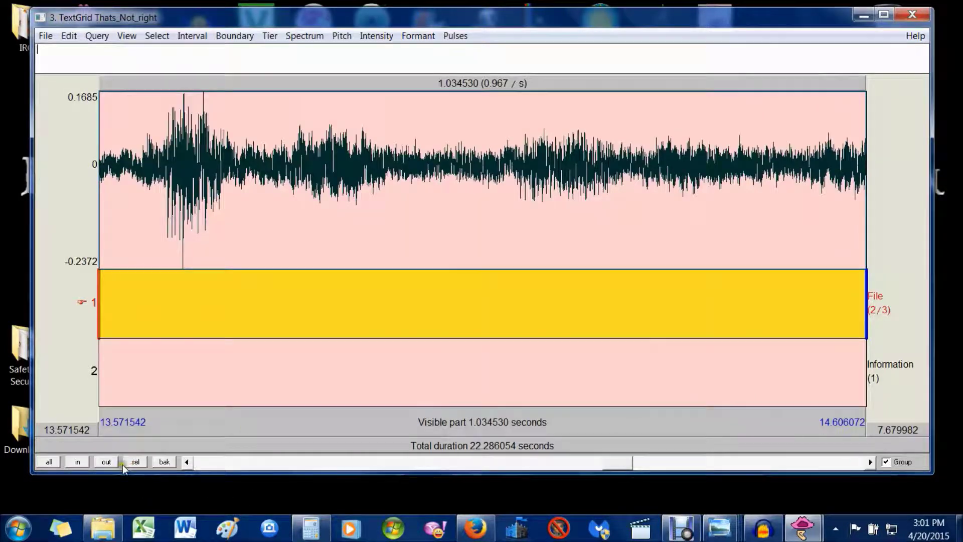
pyautogui.click(110, 460)
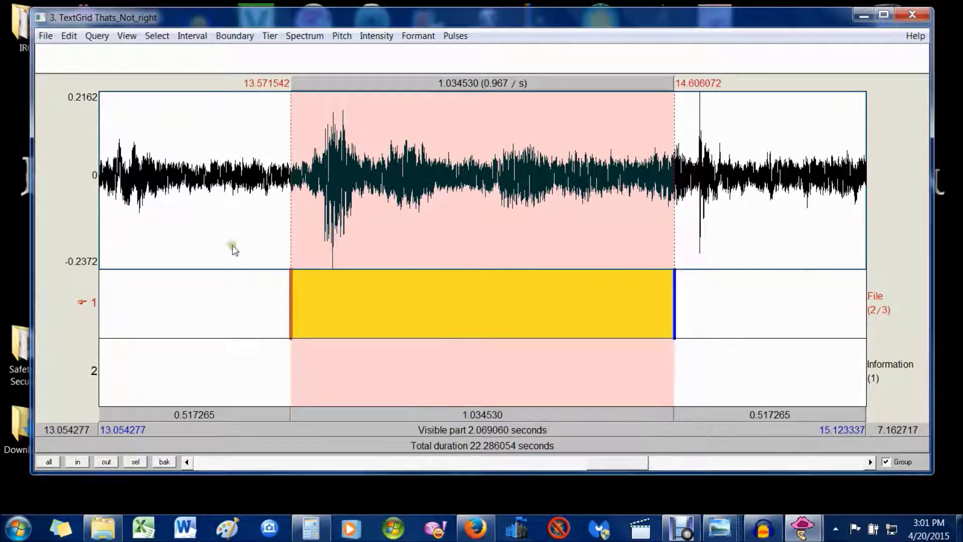
# Fine-tune the interval's start boundary to about 13.63 s, playing the interval to check it
pyautogui.click(219, 308)
pyautogui.click(473, 313)
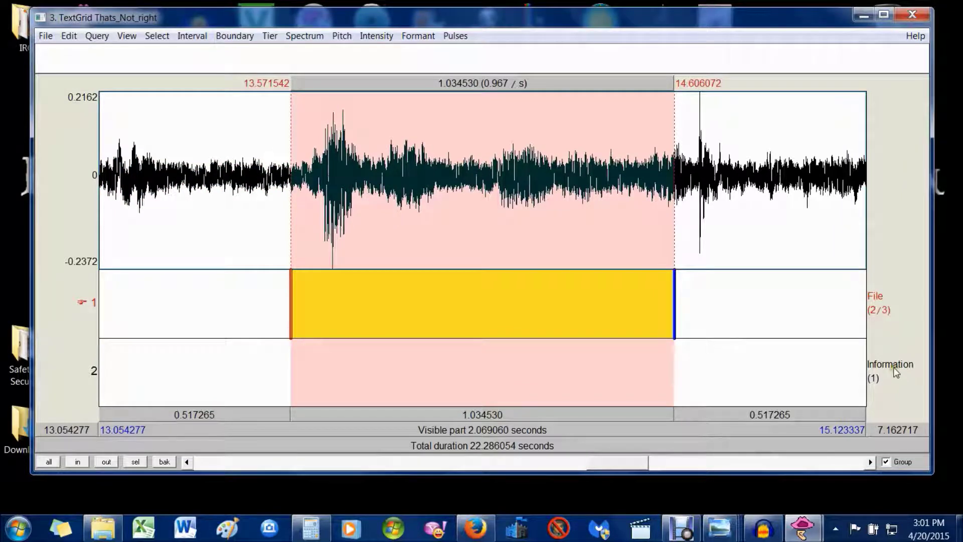
pyautogui.click(522, 303)
pyautogui.moveTo(291, 308); pyautogui.dragTo(309, 316)
pyautogui.click(381, 415)
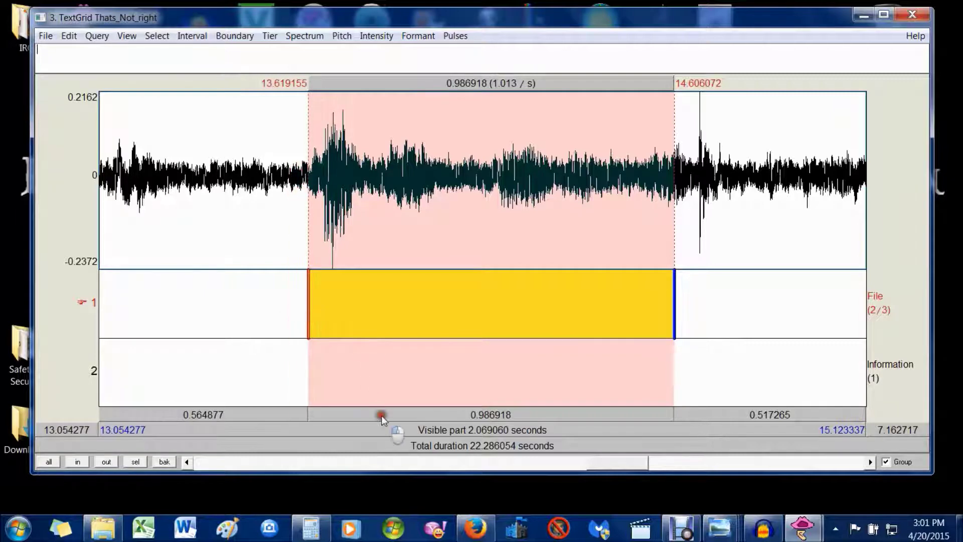
pyautogui.click(382, 415)
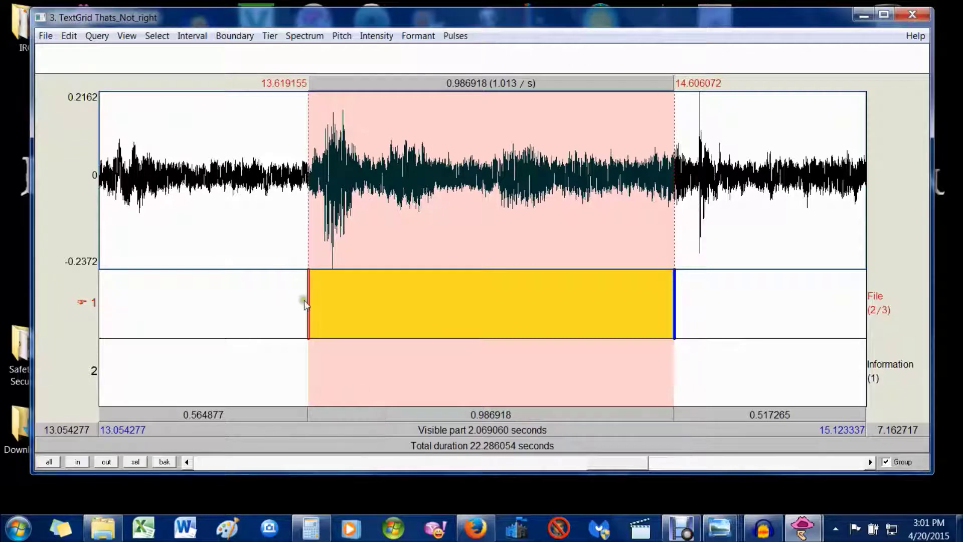
pyautogui.moveTo(309, 303); pyautogui.dragTo(314, 310)
pyautogui.click(441, 412)
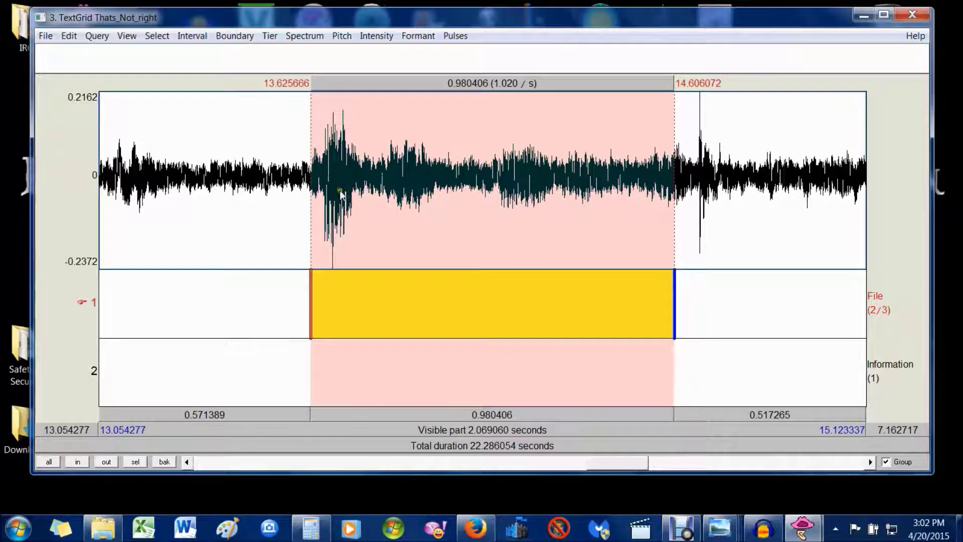
# Add boundaries on the File tier at about 13.75 s and 13.84 s, inside the marked interval
pyautogui.click(360, 179)
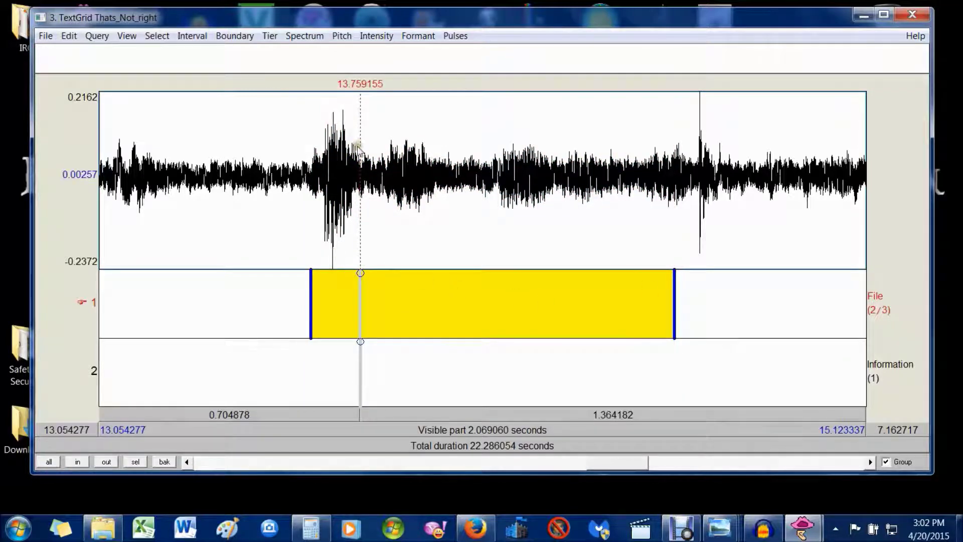
pyautogui.click(357, 179)
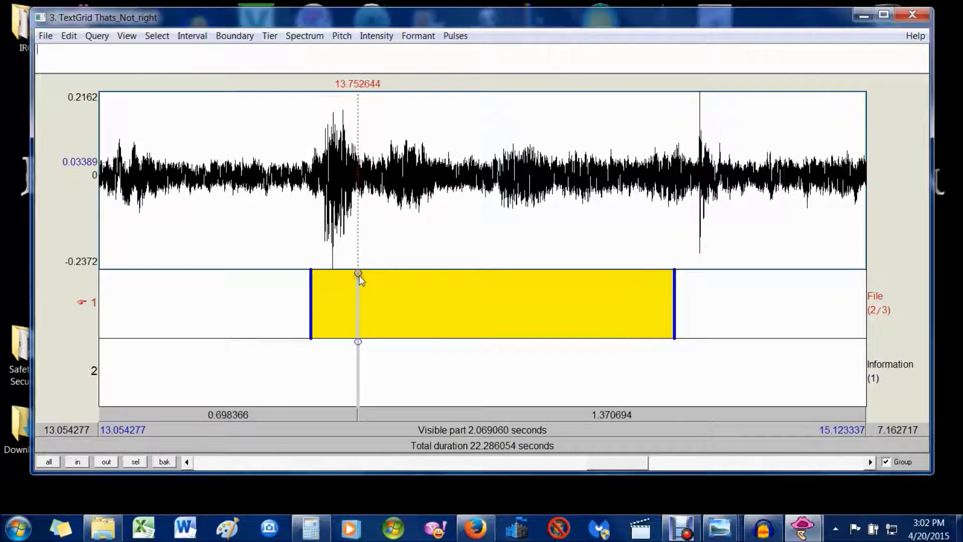
pyautogui.click(358, 274)
pyautogui.click(390, 301)
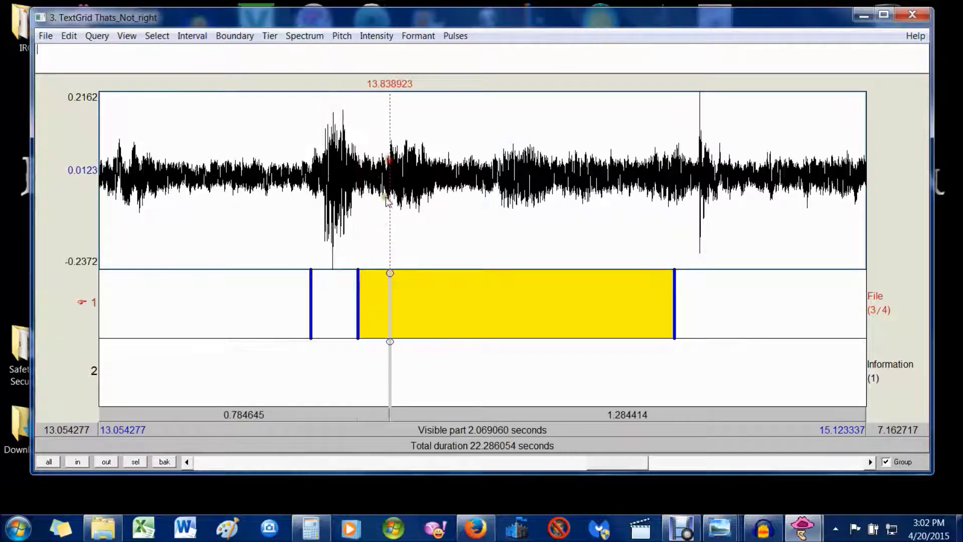
pyautogui.click(390, 273)
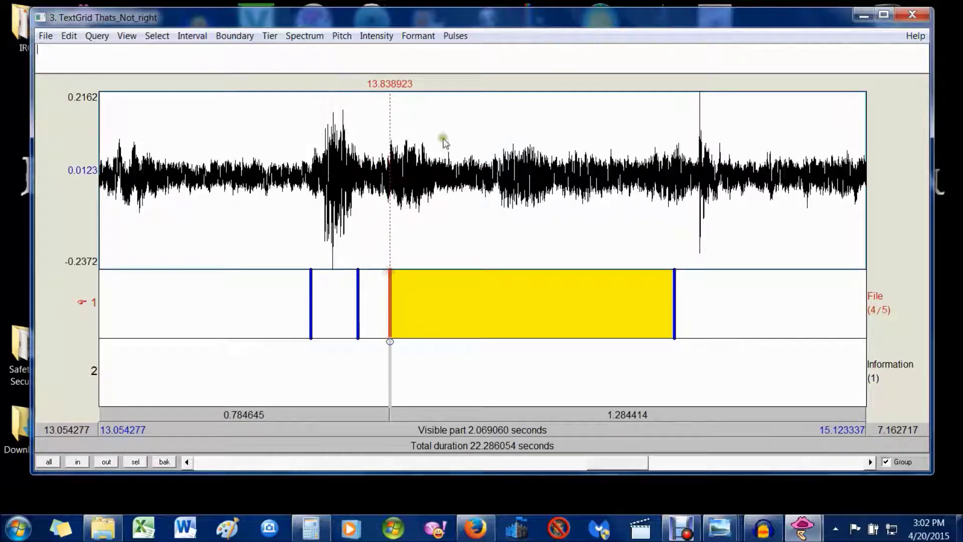
# Add boundaries on the File tier at about 13.98 s and 14.12 s, around the quiet stretch between the words
pyautogui.click(444, 153)
pyautogui.click(444, 274)
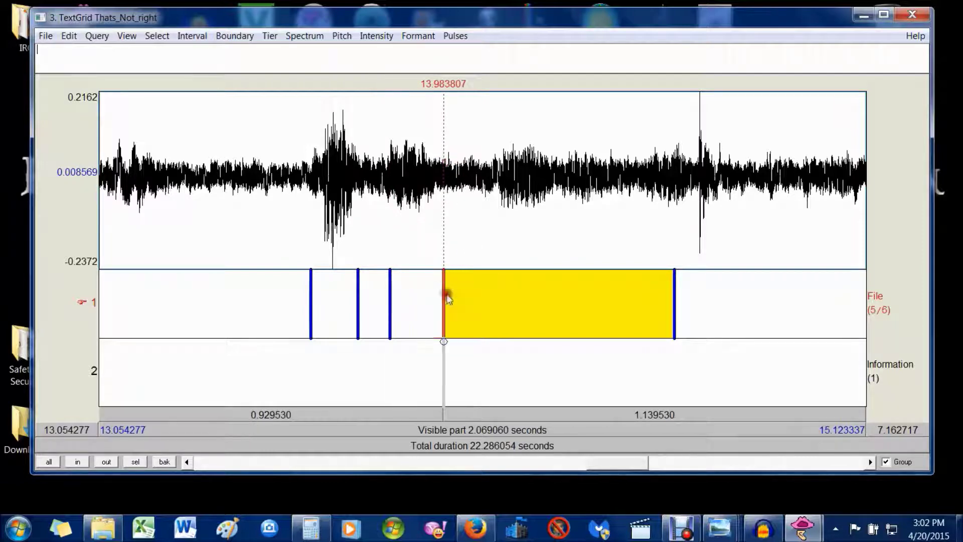
pyautogui.click(491, 182)
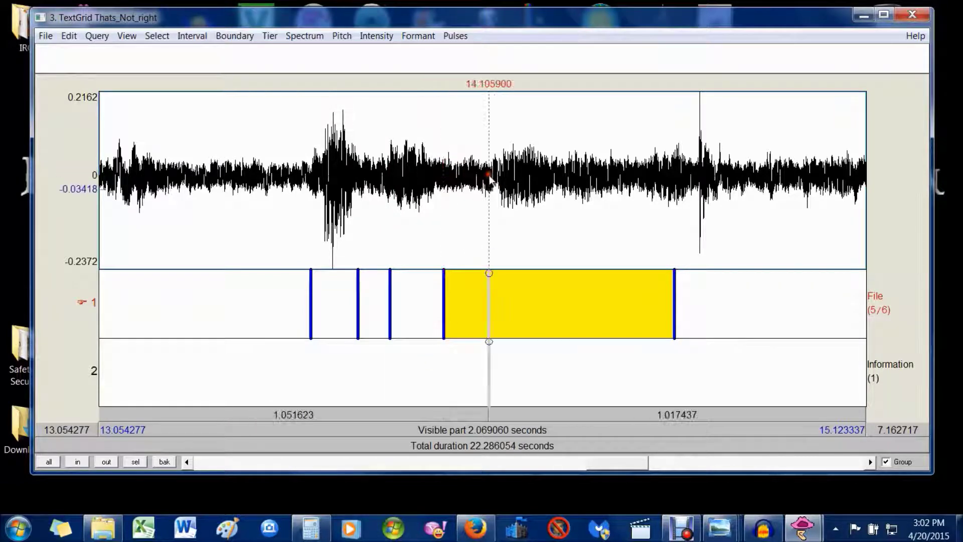
pyautogui.click(499, 178)
pyautogui.click(493, 178)
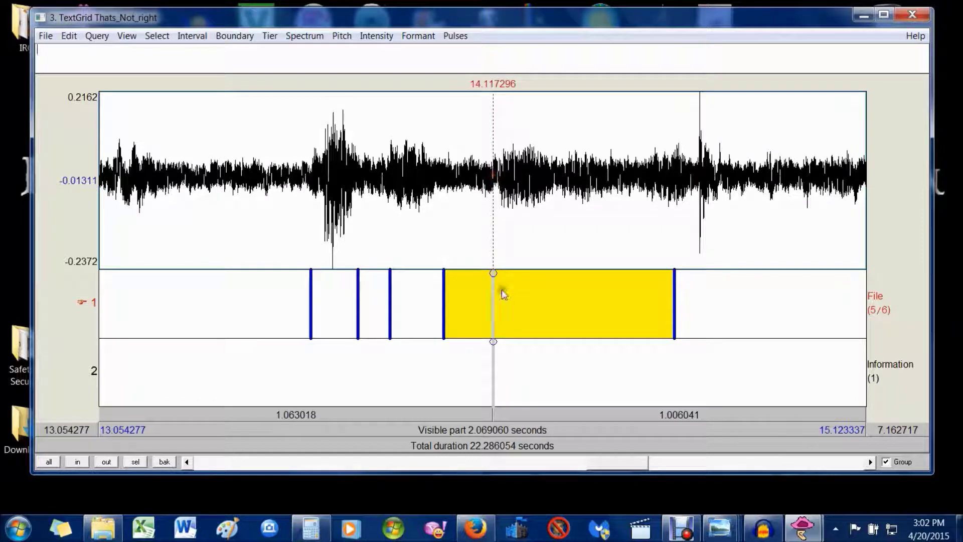
pyautogui.click(494, 274)
# Move the last File-tier boundary back to about 14.46 s and play the interval that ends there
pyautogui.moveTo(674, 301); pyautogui.dragTo(557, 277)
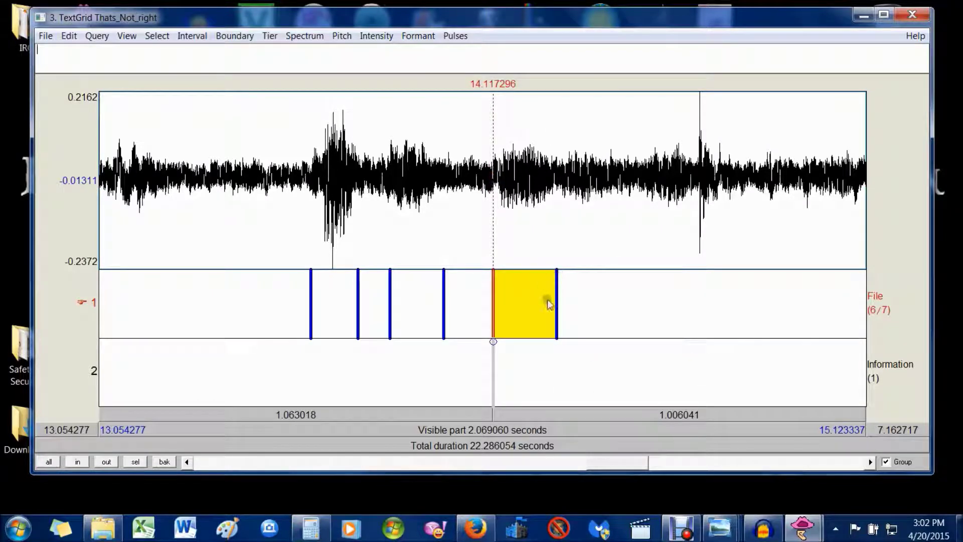
pyautogui.moveTo(574, 317); pyautogui.dragTo(621, 301)
pyautogui.click(540, 332)
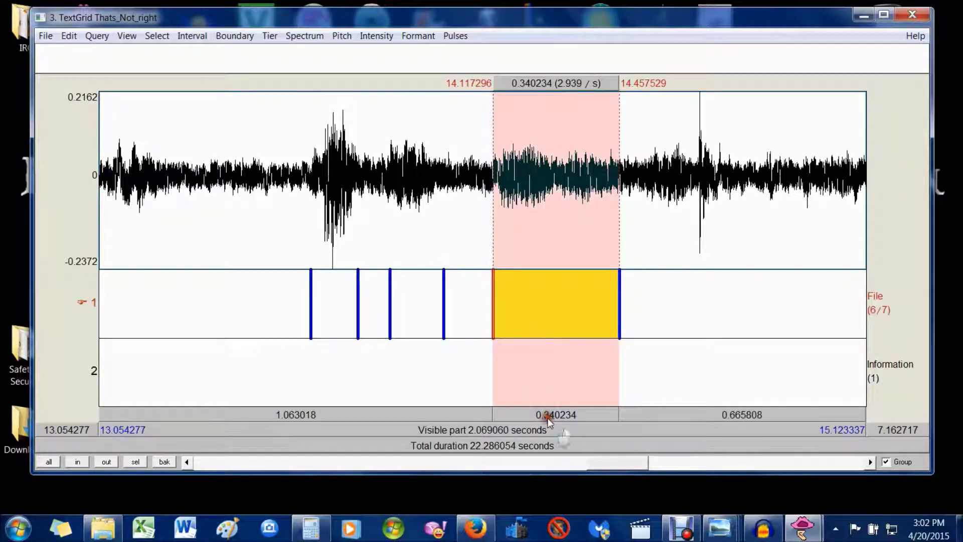
pyautogui.click(549, 418)
pyautogui.click(549, 417)
# Remove the File-tier boundaries at about 13.84 s and 13.75 s
pyautogui.click(407, 314)
pyautogui.click(389, 296)
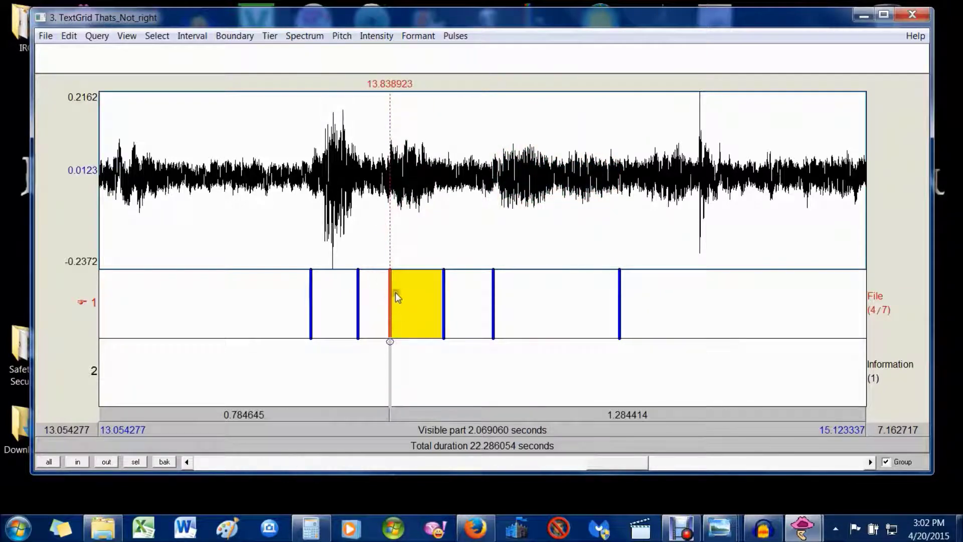
pyautogui.click(234, 36)
pyautogui.click(295, 222)
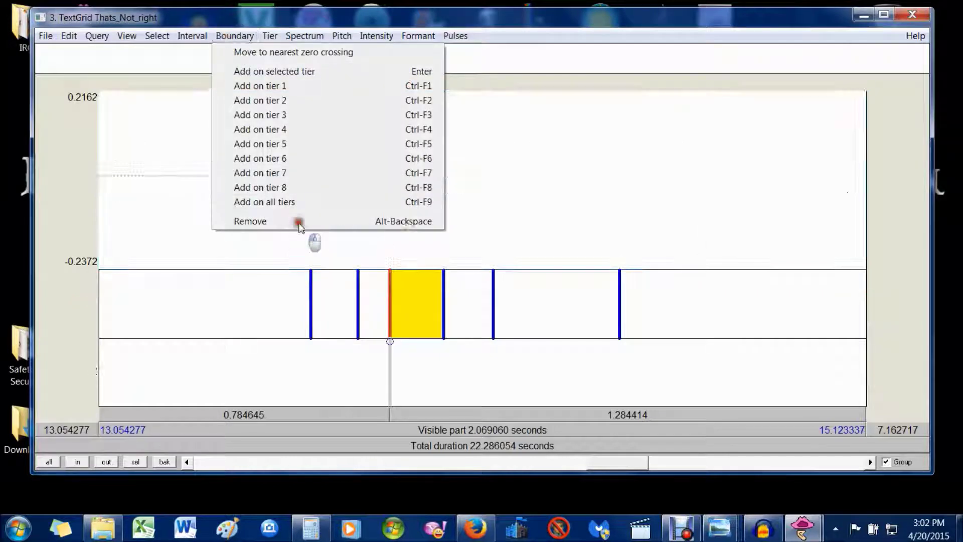
pyautogui.click(358, 300)
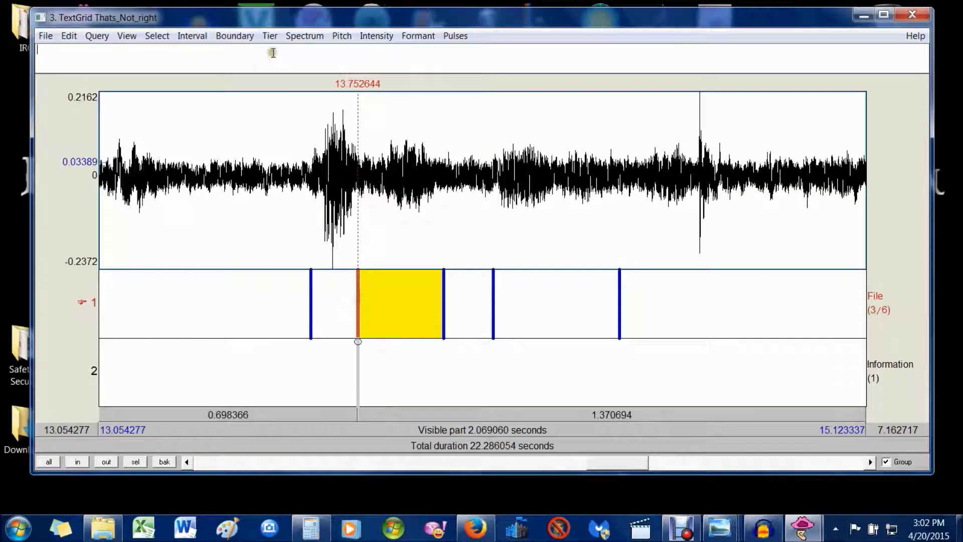
pyautogui.click(216, 36)
pyautogui.click(267, 222)
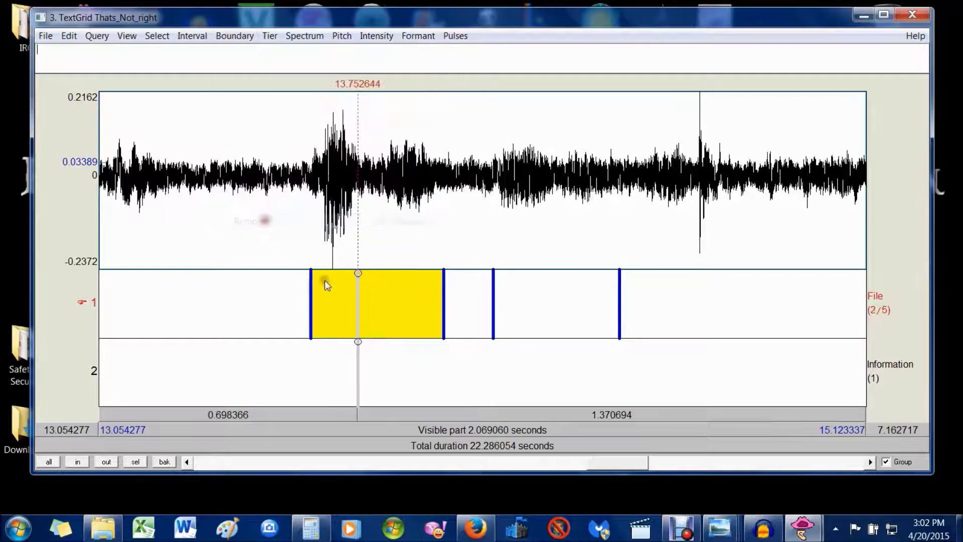
# Play each of the three marked File-tier intervals between about 13.63 s and 14.46 s
pyautogui.click(387, 316)
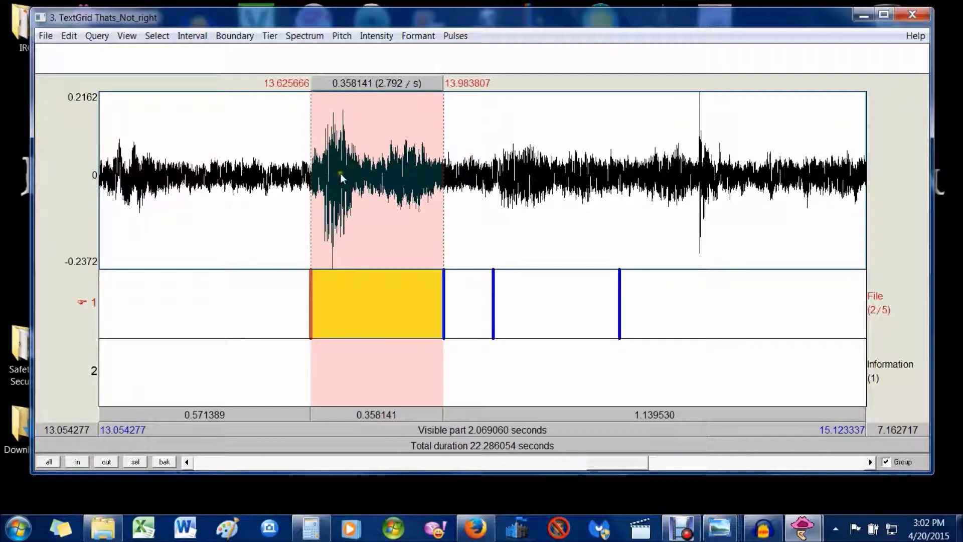
pyautogui.click(375, 414)
pyautogui.click(477, 321)
pyautogui.click(465, 414)
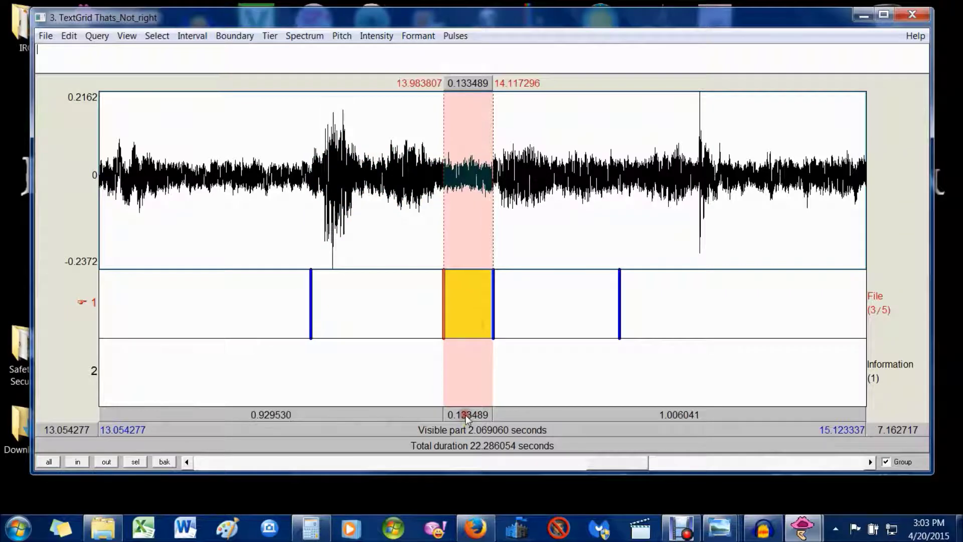
pyautogui.click(540, 287)
pyautogui.click(524, 415)
pyautogui.click(528, 419)
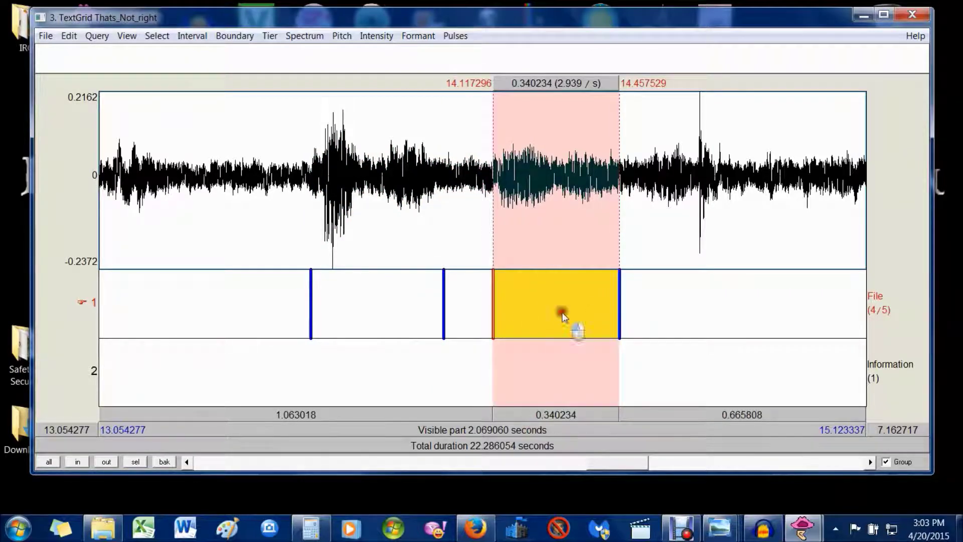
# Add a File-tier boundary at about 14.67 s, just before the sharp spike, and select the interval it closes
pyautogui.click(697, 176)
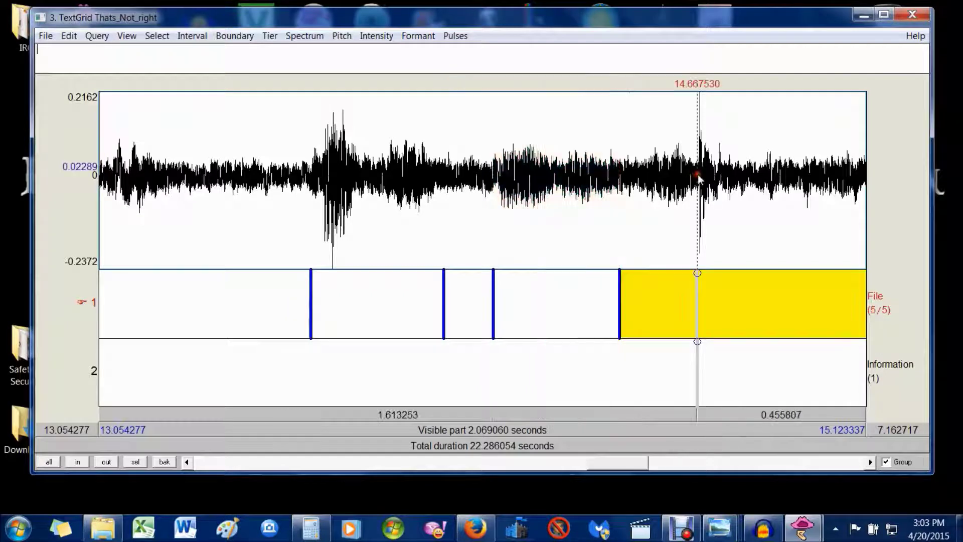
pyautogui.click(697, 274)
pyautogui.click(663, 325)
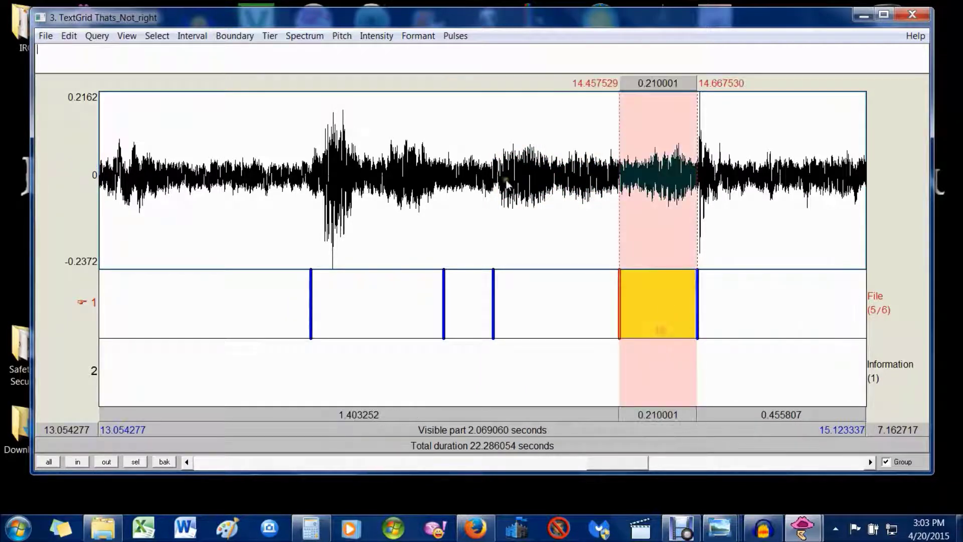
# Label the File-tier interval from about 13.63 s to 13.98 s "That's"
pyautogui.click(371, 291)
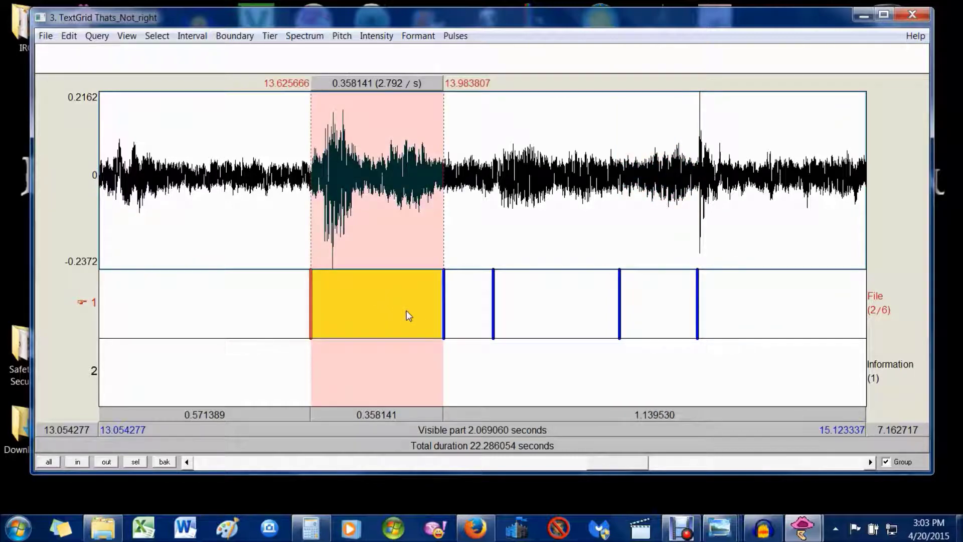
pyautogui.click(362, 295)
pyautogui.click(355, 320)
pyautogui.click(374, 309)
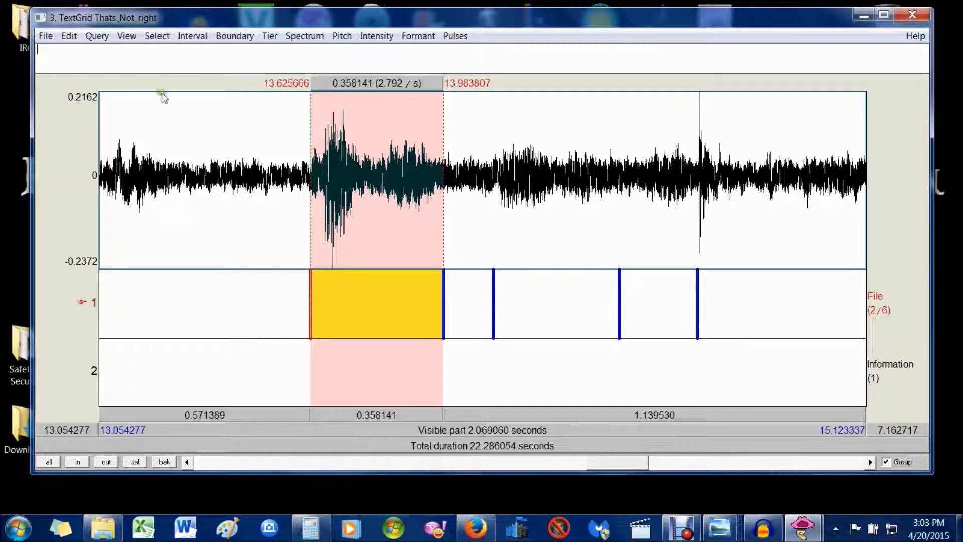
pyautogui.click(386, 276)
pyautogui.click(325, 305)
pyautogui.write("That's")
# Label the File-tier interval starting at about 14.12 s "not" and the one starting at about 14.46 s "right"
pyautogui.click(534, 301)
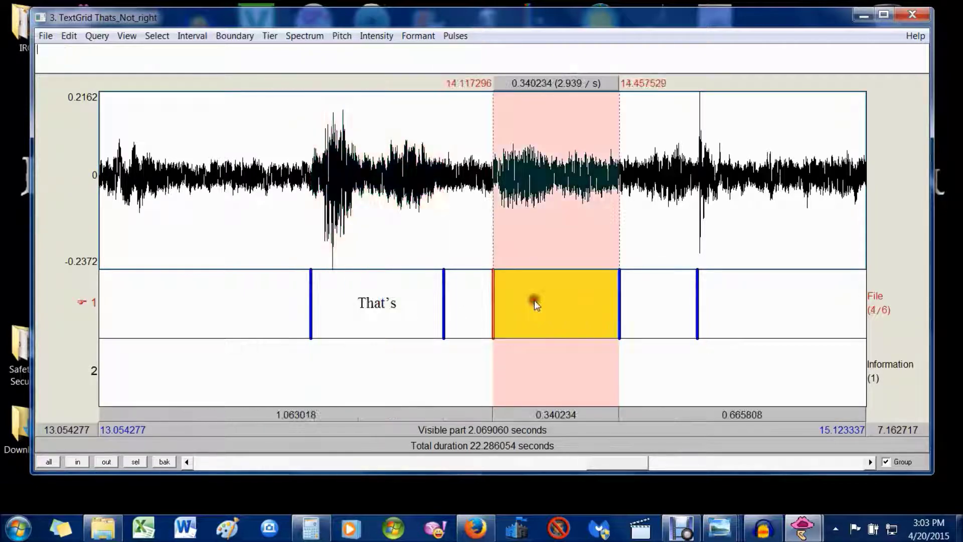
pyautogui.write('not')
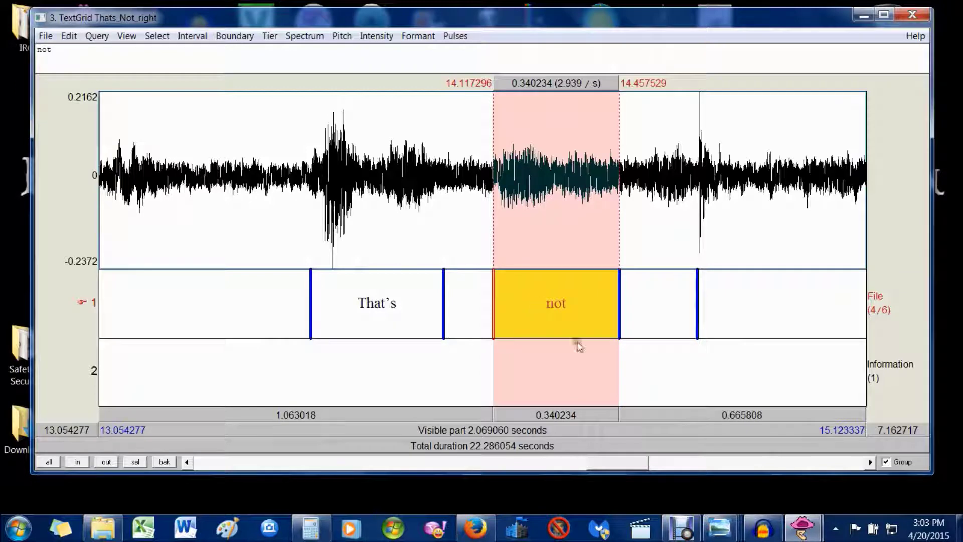
pyautogui.click(658, 307)
pyautogui.write('right')
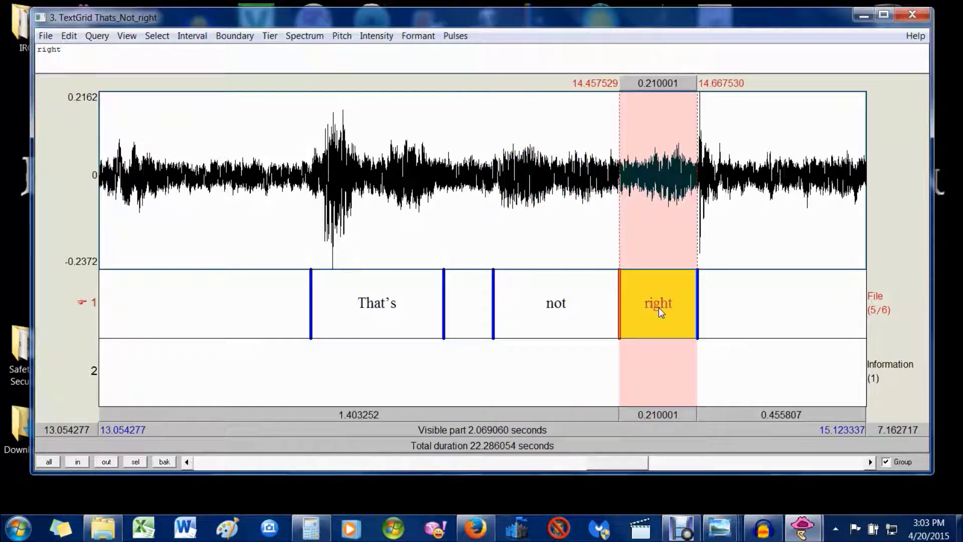
pyautogui.click(372, 385)
pyautogui.click(375, 313)
pyautogui.click(380, 368)
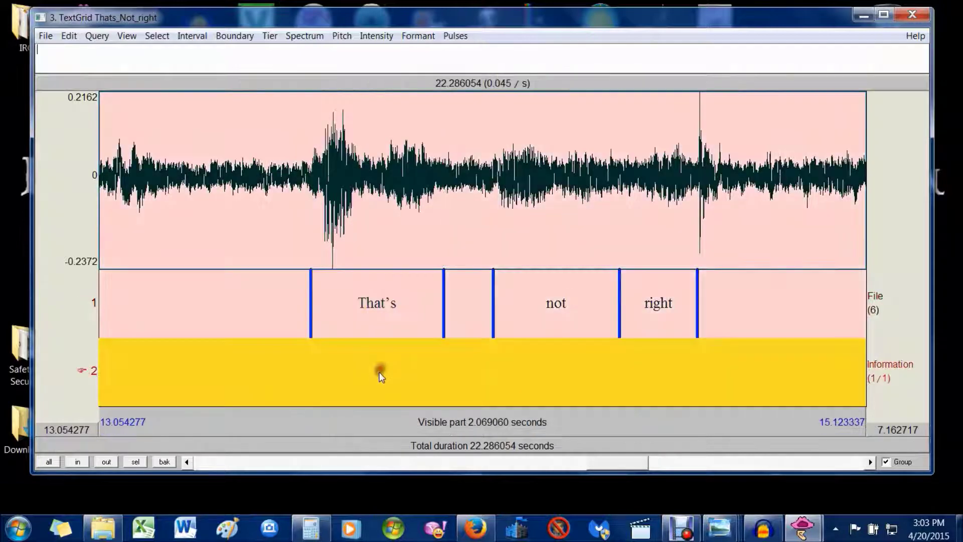
pyautogui.click(376, 304)
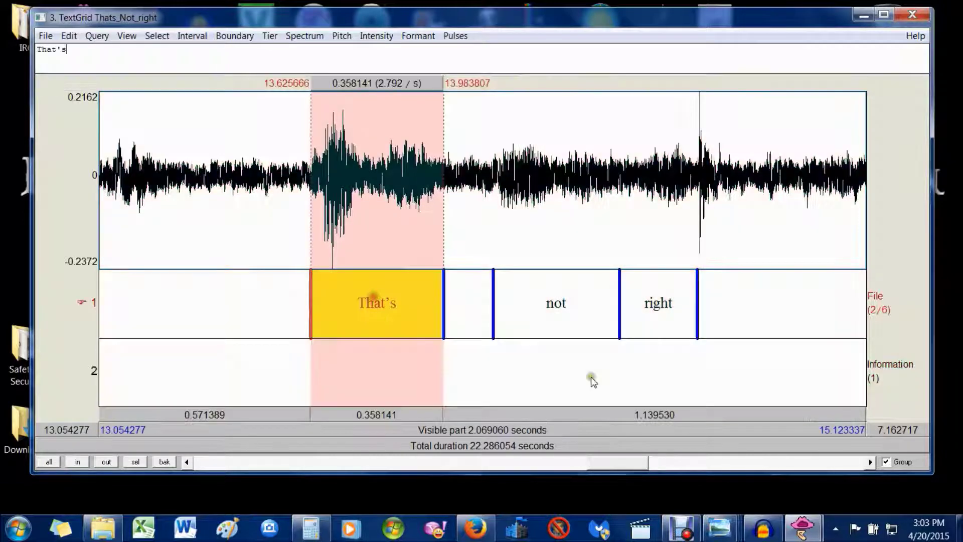
pyautogui.click(594, 305)
pyautogui.click(656, 312)
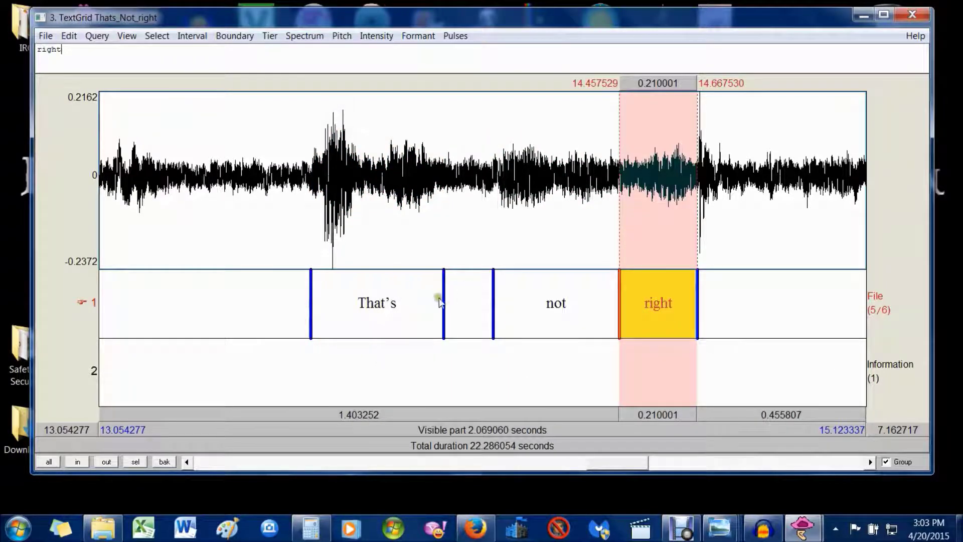
# Replace the "That's" label on the File-tier interval from about 13.63 s to 13.98 s with "EVP01"
pyautogui.click(390, 306)
pyautogui.write('ECP014')
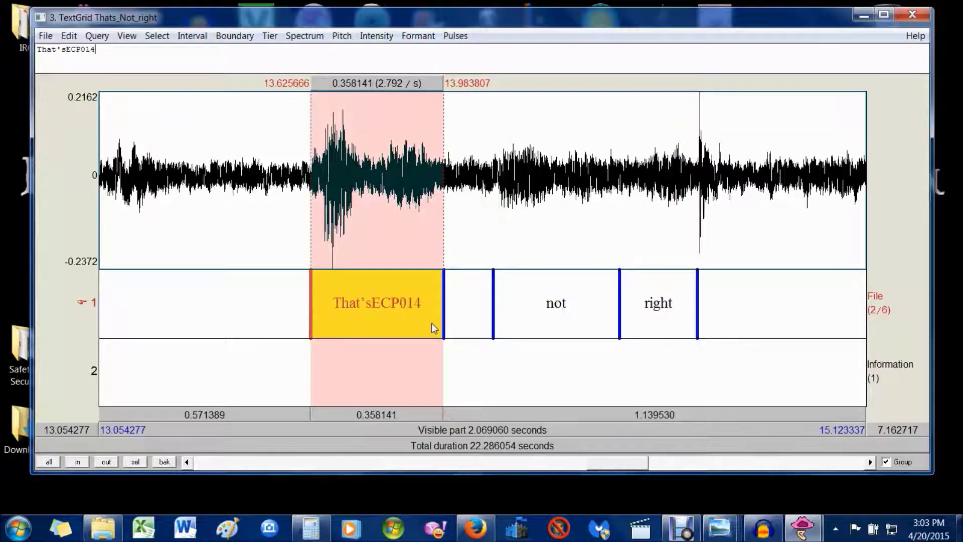
pyautogui.hotkey('ctrl', 'a')
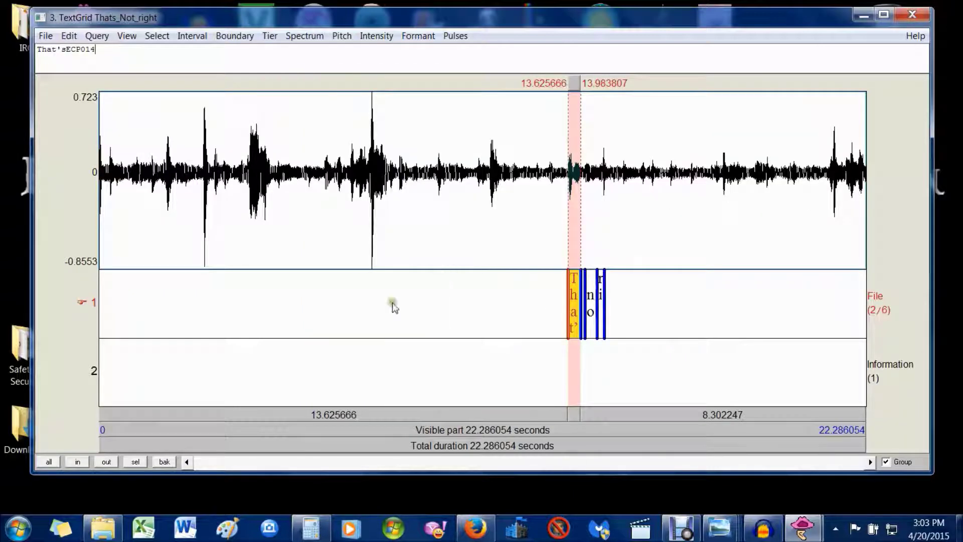
pyautogui.click(132, 462)
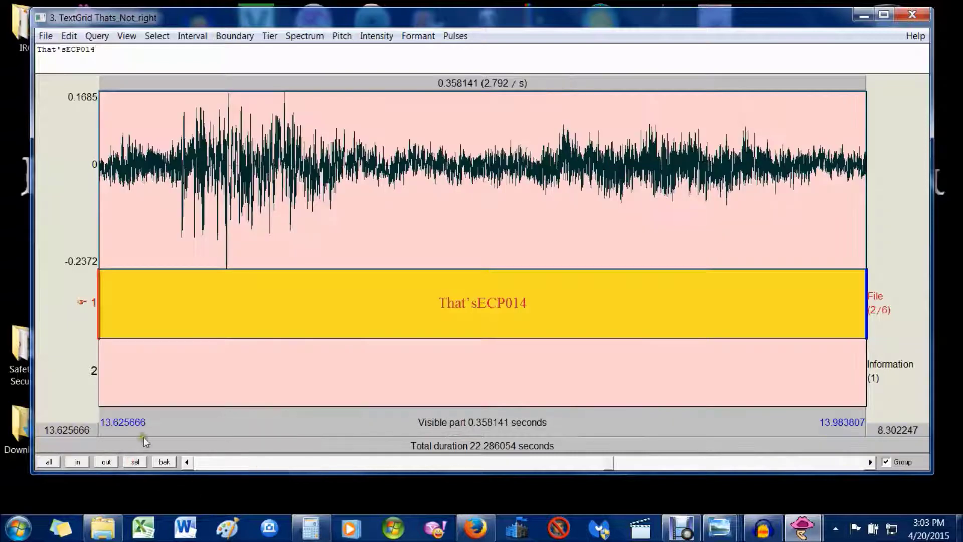
pyautogui.click(107, 462)
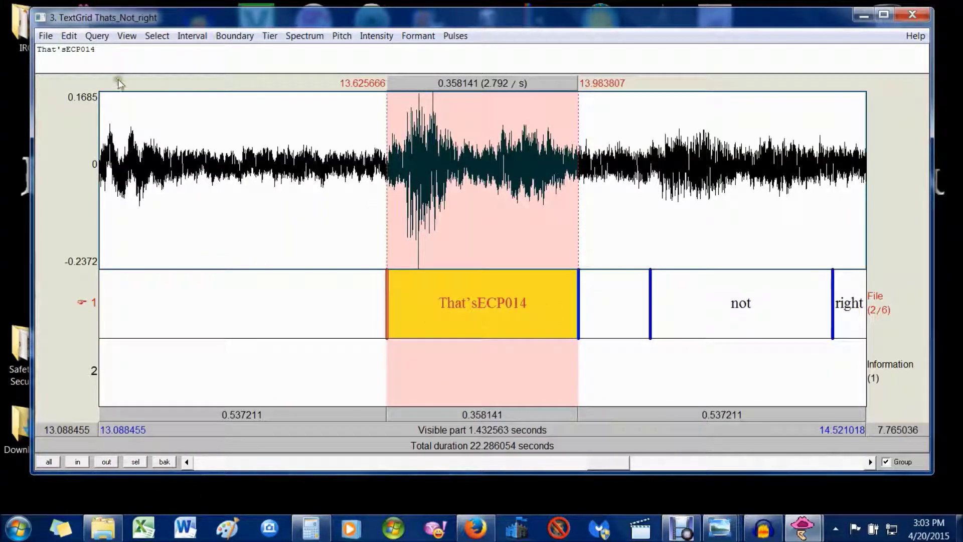
pyautogui.moveTo(115, 50); pyautogui.dragTo(1, 40)
pyautogui.write('EVP')
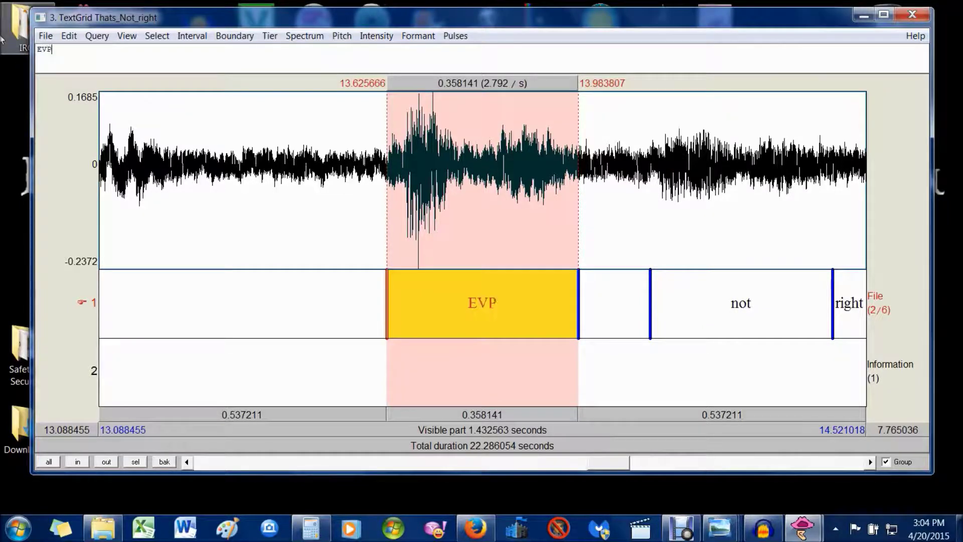
pyautogui.write('01')
# Replace the "not" label on the File-tier interval starting at about 14.12 s with "EVP02"
pyautogui.click(742, 318)
pyautogui.write('EVO')
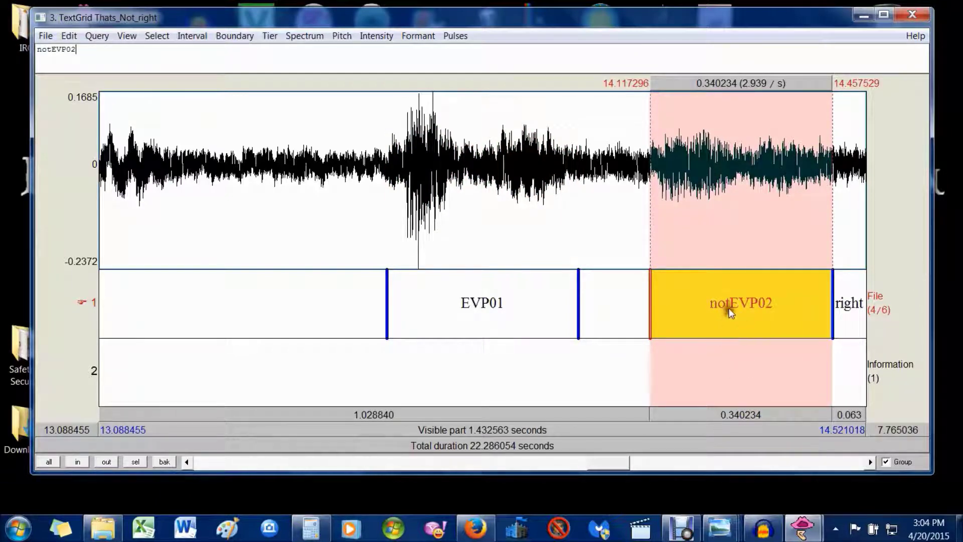
pyautogui.click(52, 48)
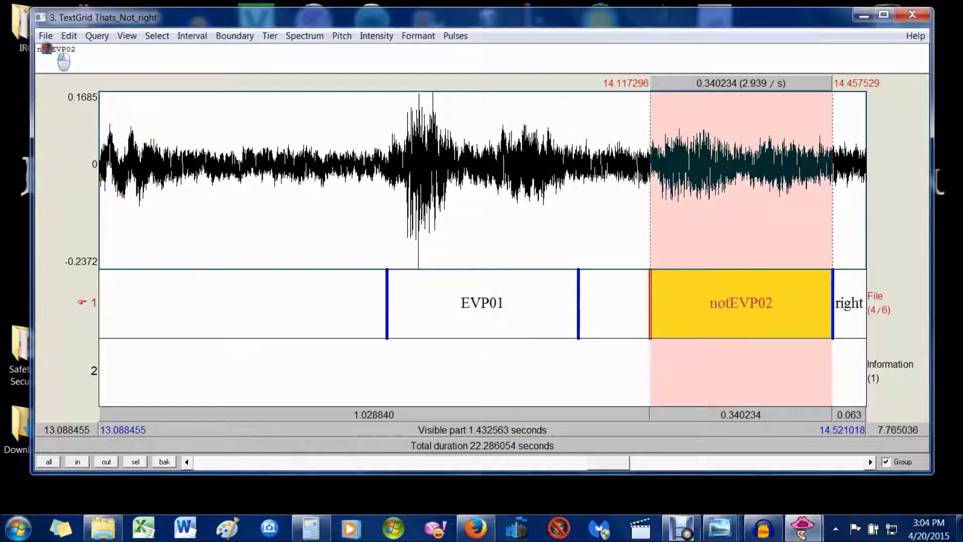
pyautogui.press('BackSpace')
pyautogui.press('BackSpace')
pyautogui.press('BackSpace')
# Replace the "right" label on the File-tier interval from about 14.46 s to 14.67 s with "EVP03"
pyautogui.click(870, 462)
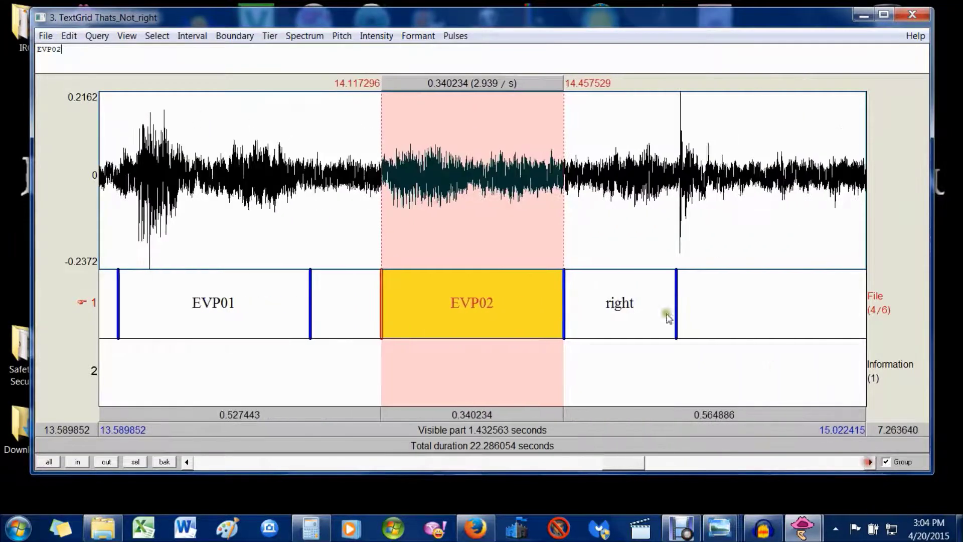
pyautogui.click(612, 311)
pyautogui.write('EVP03')
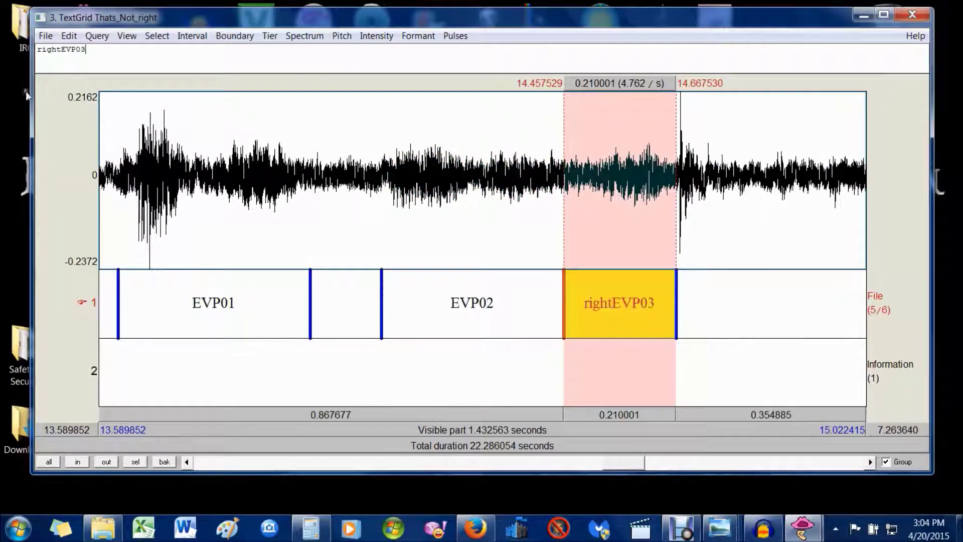
pyautogui.moveTo(62, 50); pyautogui.dragTo(37, 49)
pyautogui.press('BackSpace')
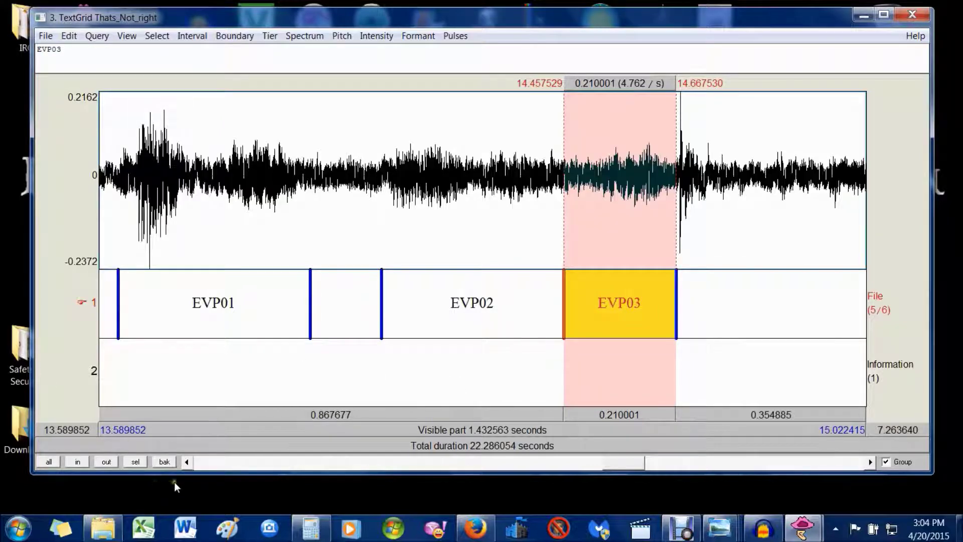
# Maximize the TextGrid window and add Information-tier boundaries aligned with the start and end of the EVP01 interval
pyautogui.click(203, 466)
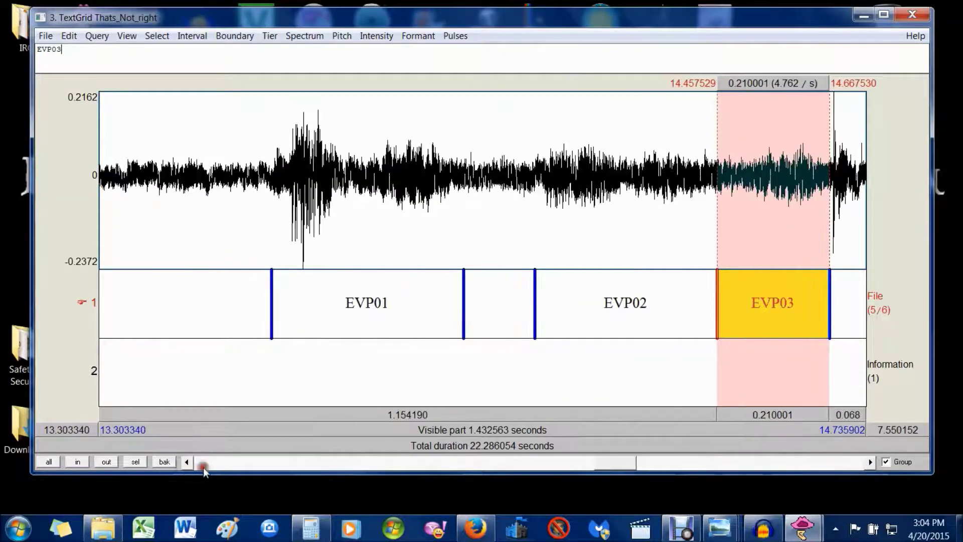
pyautogui.click(870, 462)
pyautogui.click(871, 462)
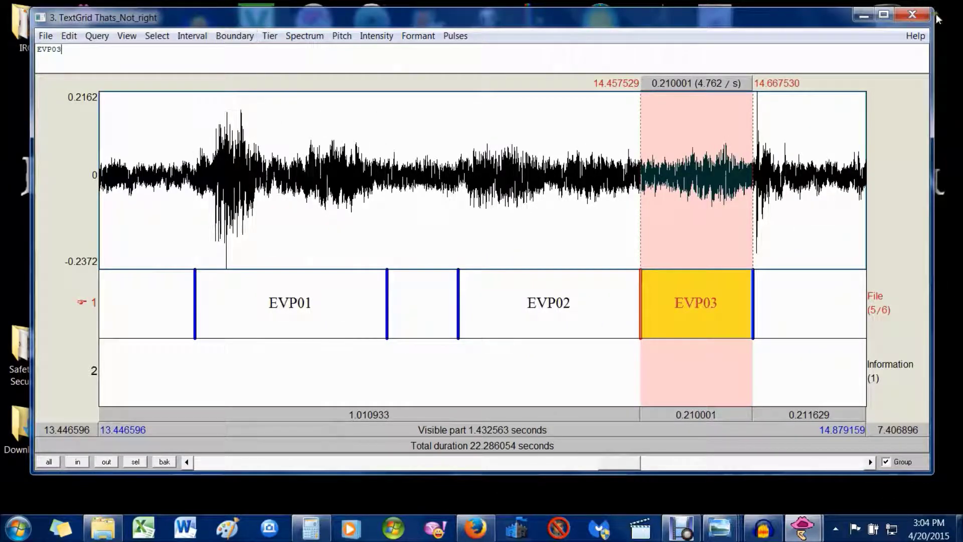
pyautogui.click(884, 16)
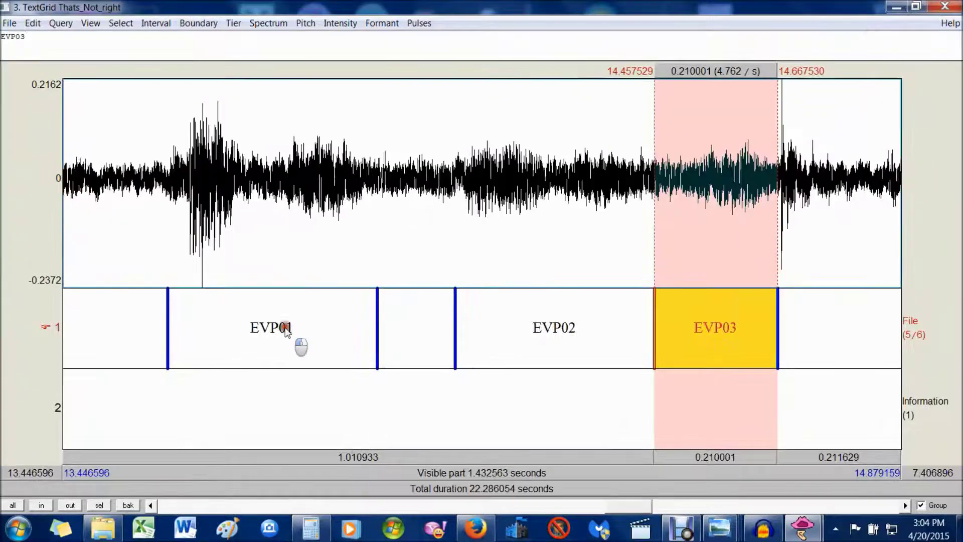
pyautogui.click(301, 344)
pyautogui.click(194, 409)
pyautogui.click(169, 314)
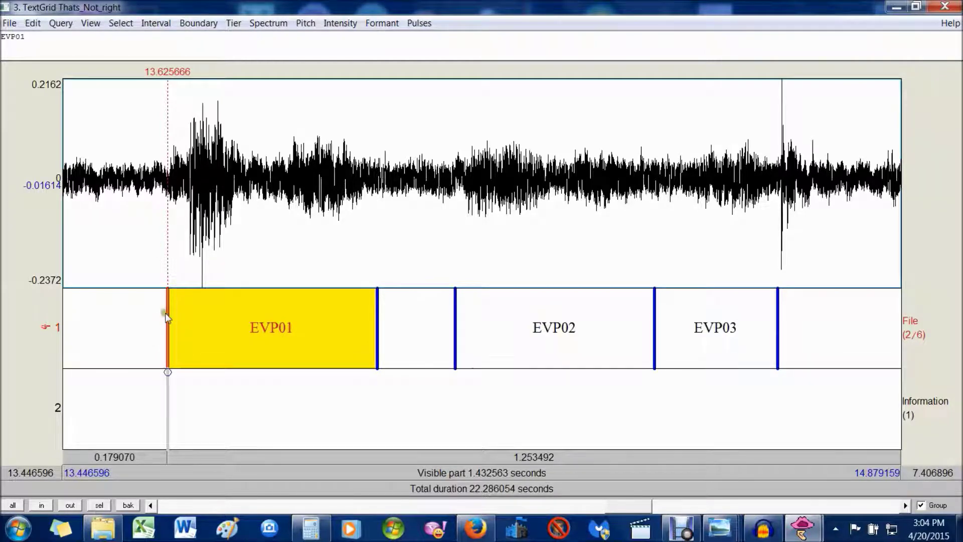
pyautogui.click(168, 372)
pyautogui.click(378, 335)
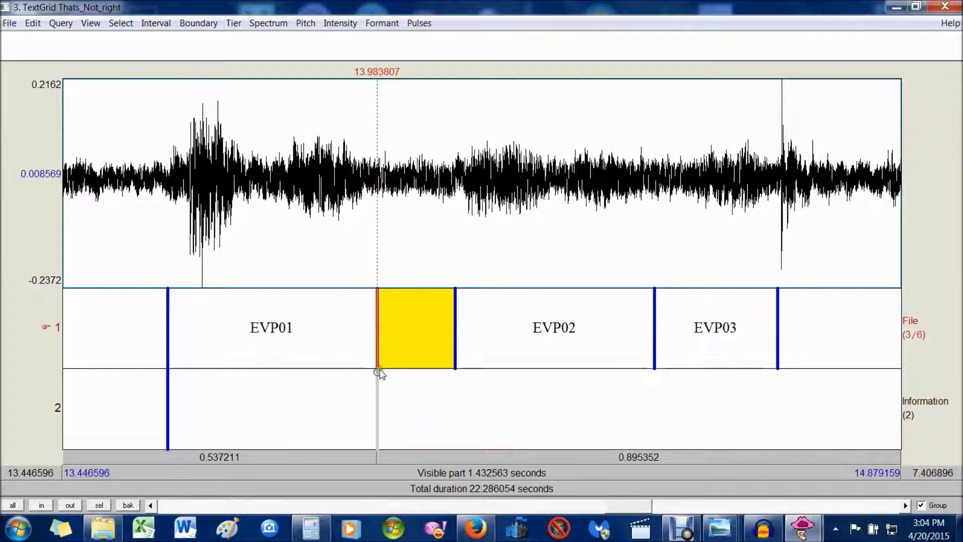
pyautogui.click(377, 372)
# Add Information-tier boundaries aligned with the start and end of the EVP02 interval and the end of EVP03
pyautogui.click(459, 327)
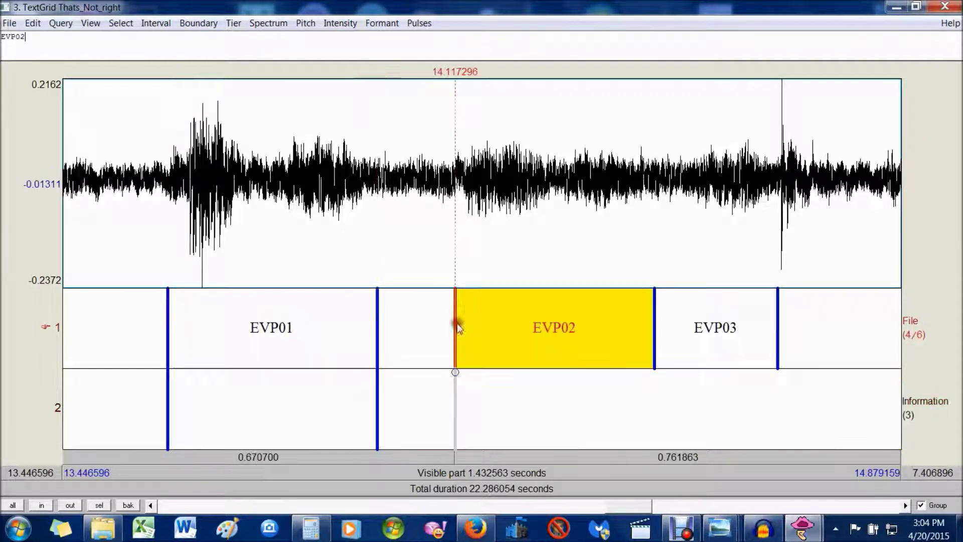
pyautogui.click(456, 373)
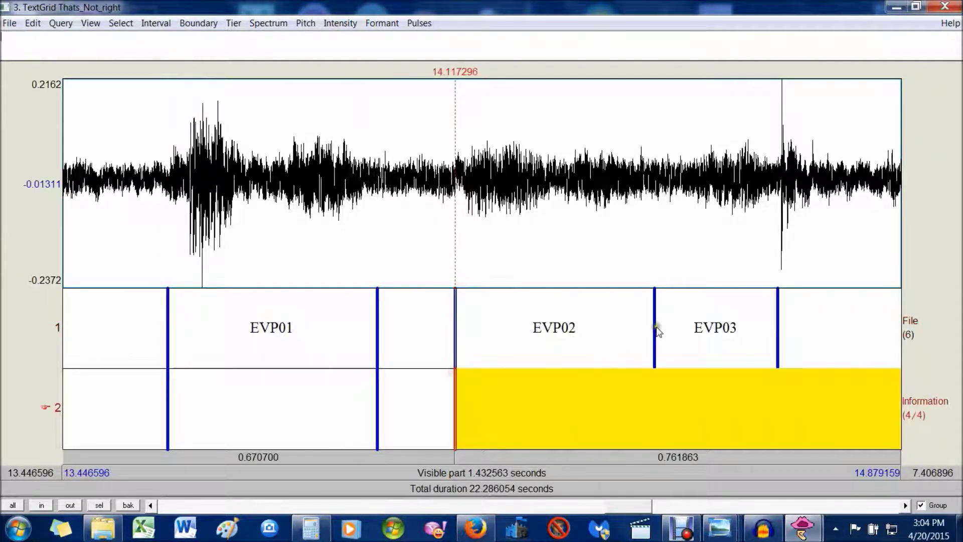
pyautogui.click(655, 332)
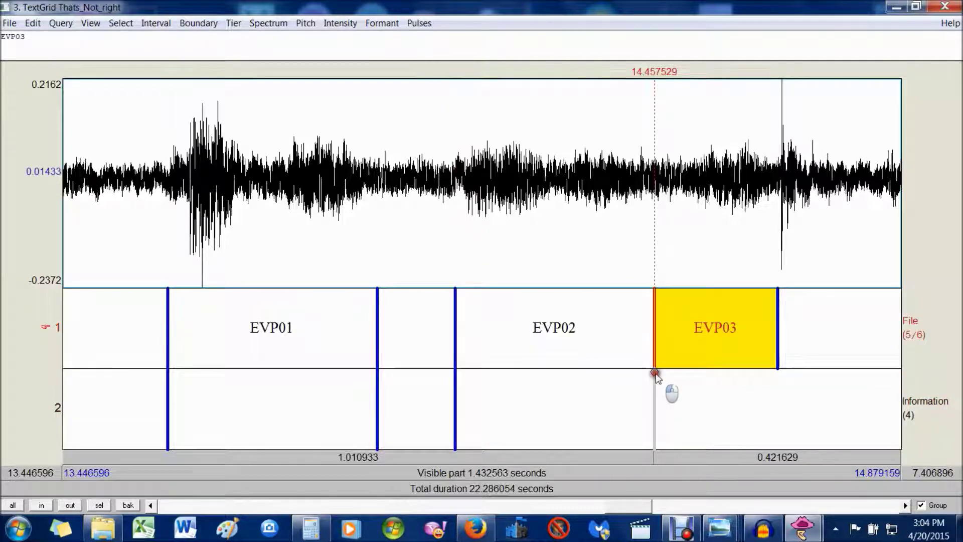
pyautogui.click(655, 372)
pyautogui.click(779, 327)
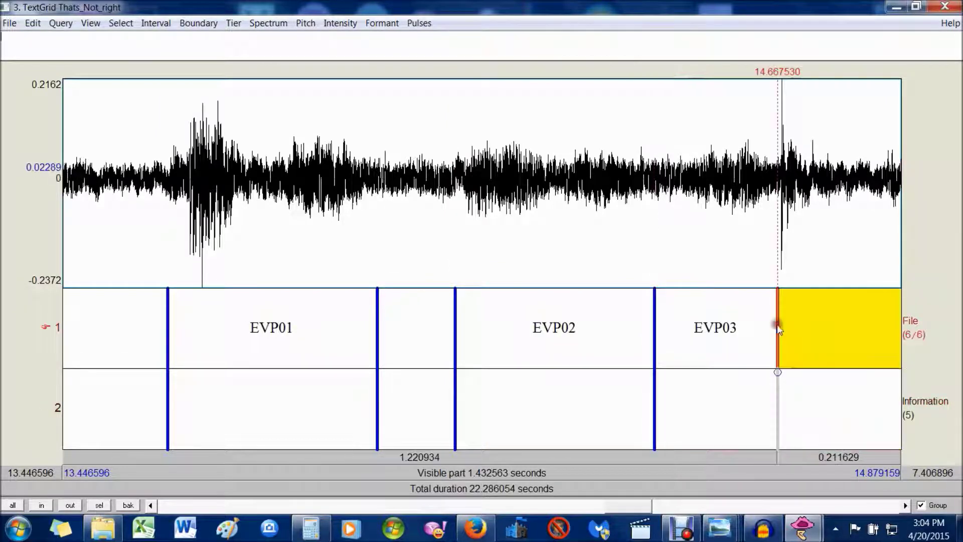
pyautogui.click(781, 372)
# Label the Information-tier intervals "That's" below EVP01, "not" below EVP02 and "right" below EVP03
pyautogui.click(711, 396)
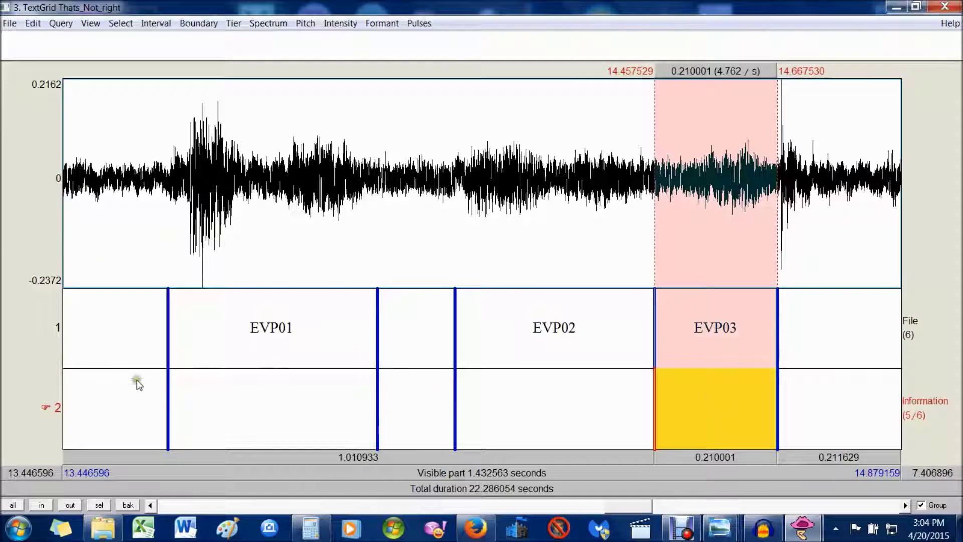
pyautogui.click(252, 403)
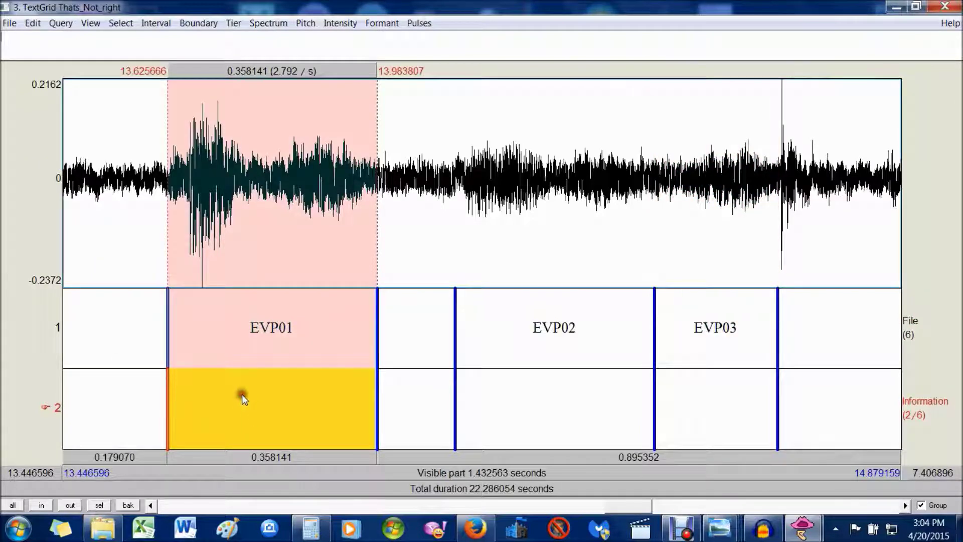
pyautogui.write("That's")
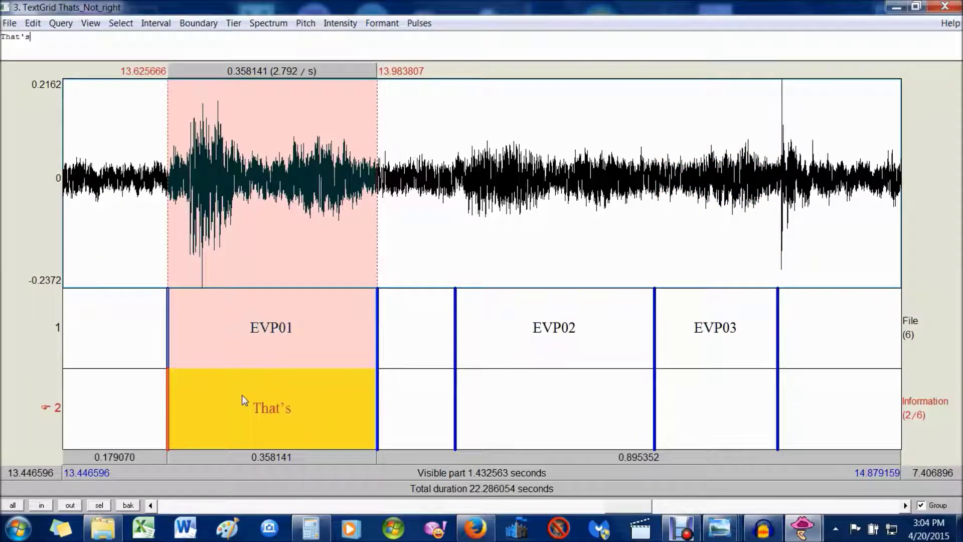
pyautogui.click(529, 426)
pyautogui.write('not')
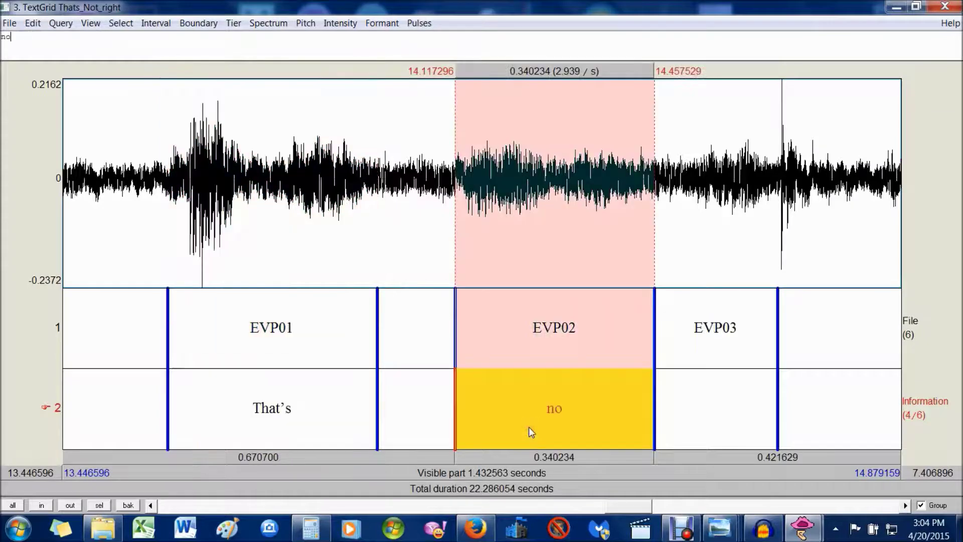
pyautogui.click(747, 404)
pyautogui.write('right')
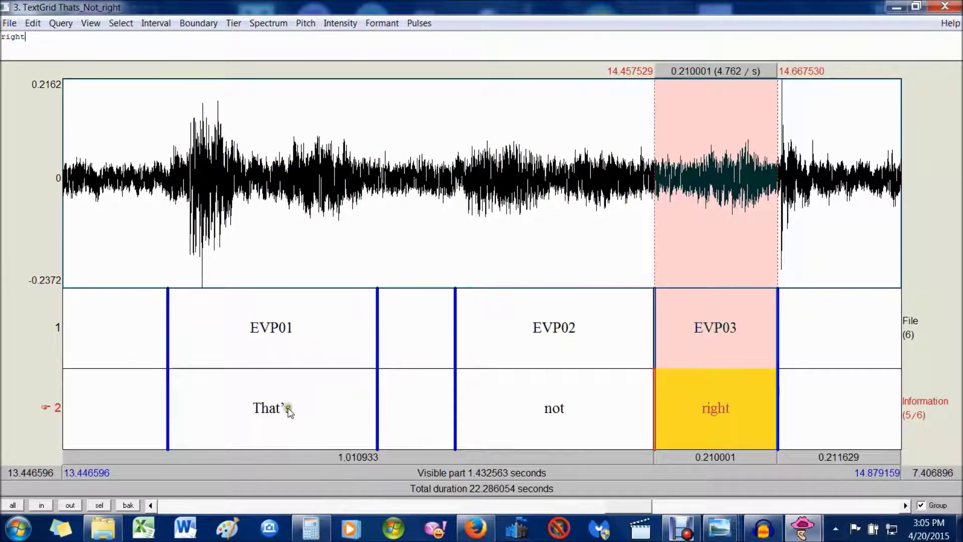
# Play the Information-tier "That's" and "not" intervals to check where their boundaries fall
pyautogui.click(288, 444)
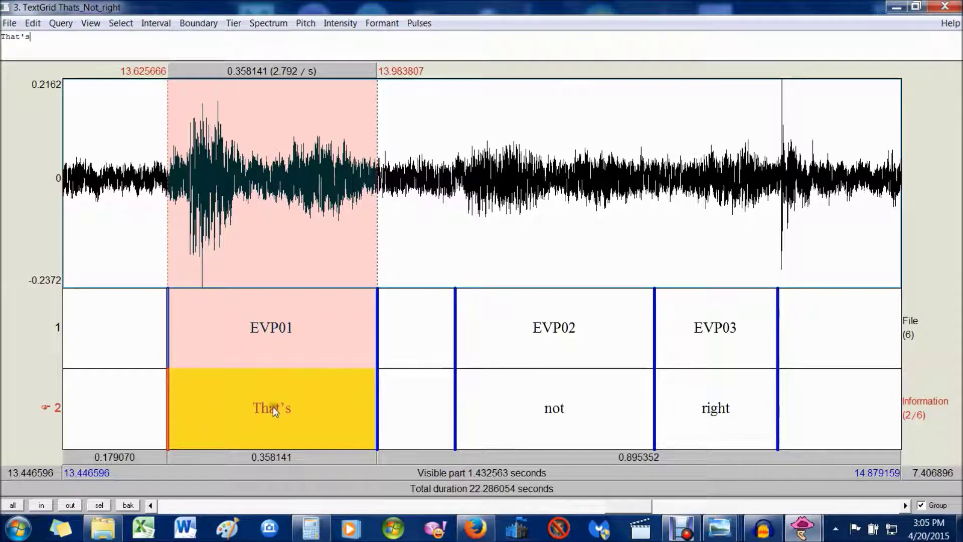
pyautogui.click(191, 173)
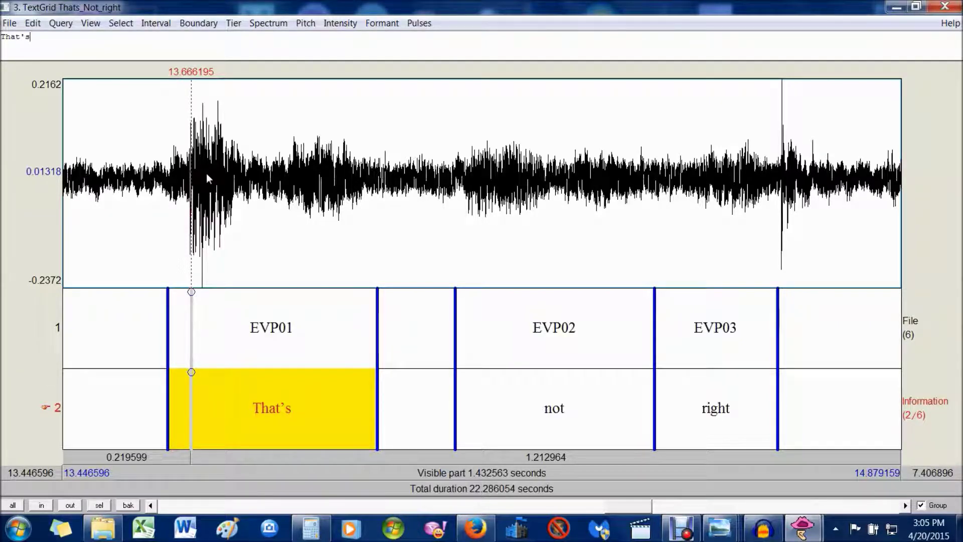
pyautogui.click(235, 390)
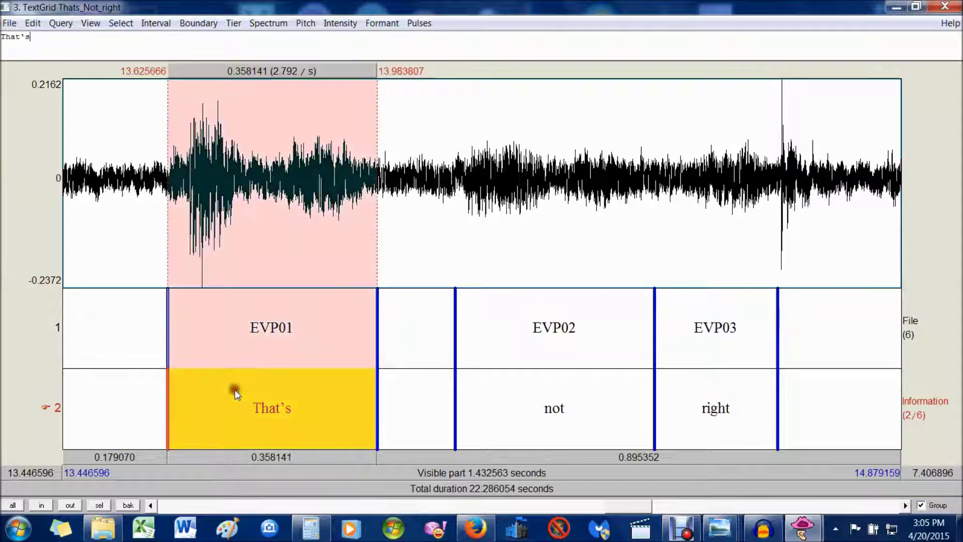
pyautogui.click(266, 458)
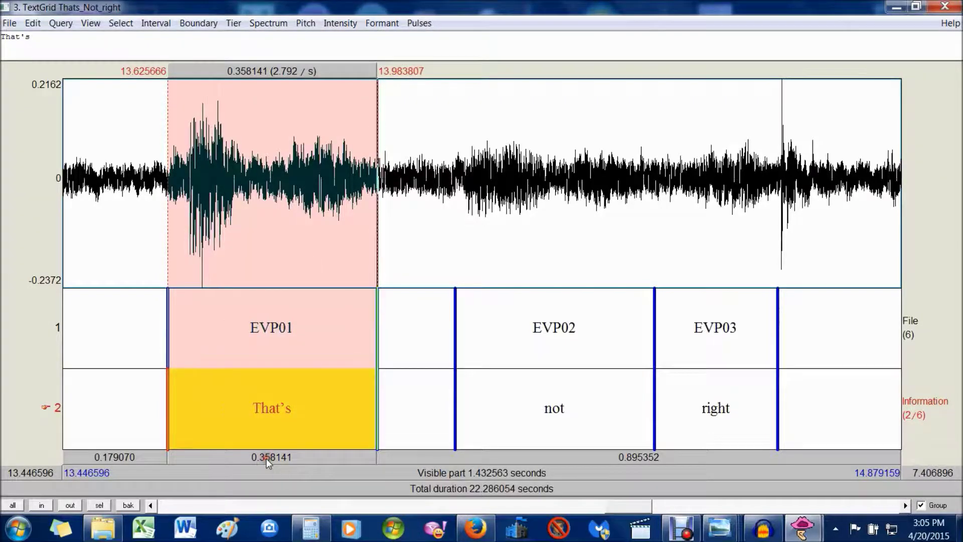
pyautogui.click(265, 458)
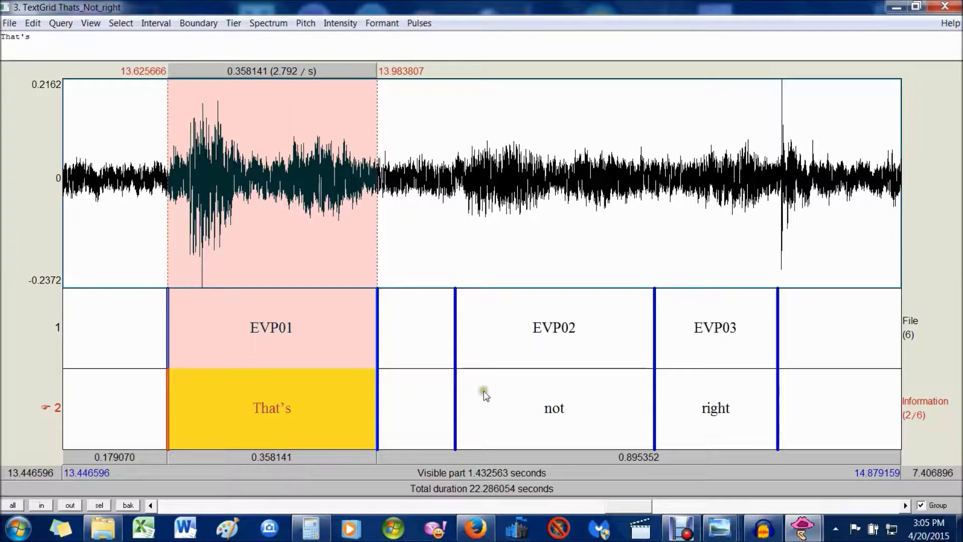
pyautogui.click(535, 409)
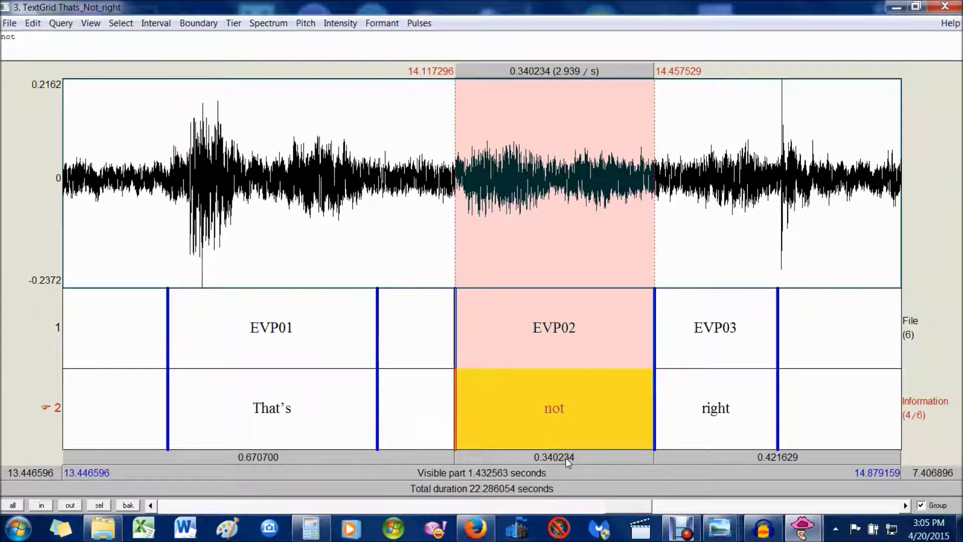
pyautogui.click(567, 456)
# Move the start boundary of the "not" / EVP02 interval earlier to about 14.108 s on both tiers
pyautogui.click(456, 390)
pyautogui.moveTo(455, 390); pyautogui.dragTo(450, 393)
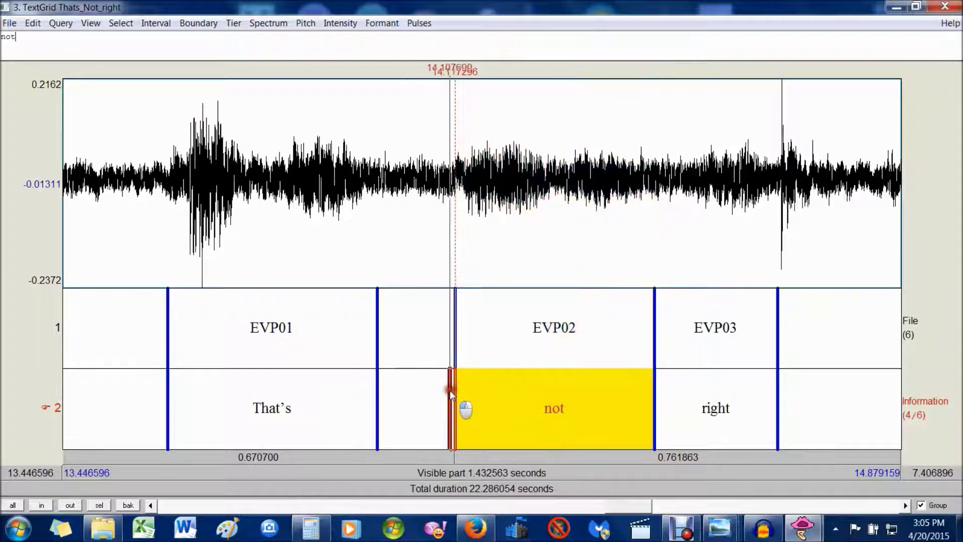
pyautogui.moveTo(457, 346); pyautogui.dragTo(451, 342)
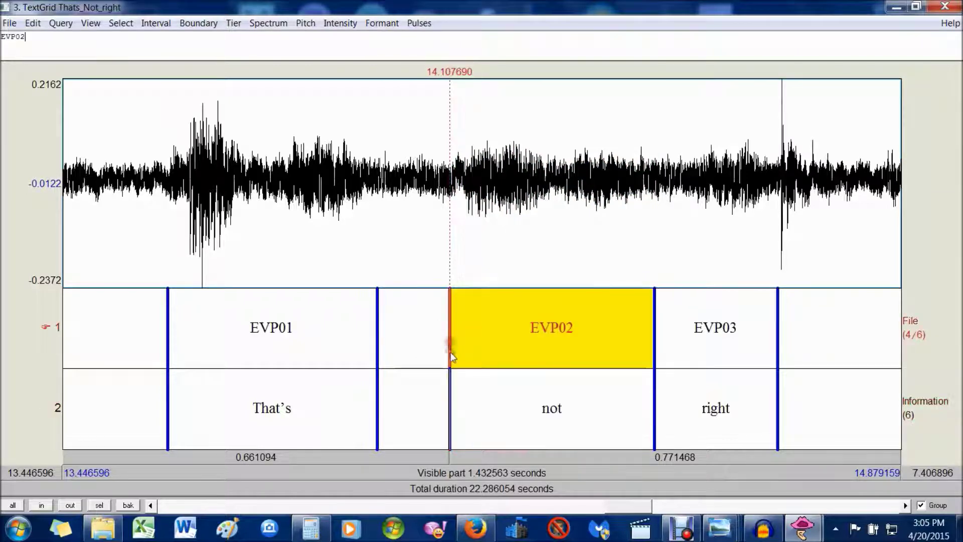
# Play the "not" interval and move its start boundary earlier to about 14.093 s on both tiers
pyautogui.click(522, 425)
pyautogui.click(507, 459)
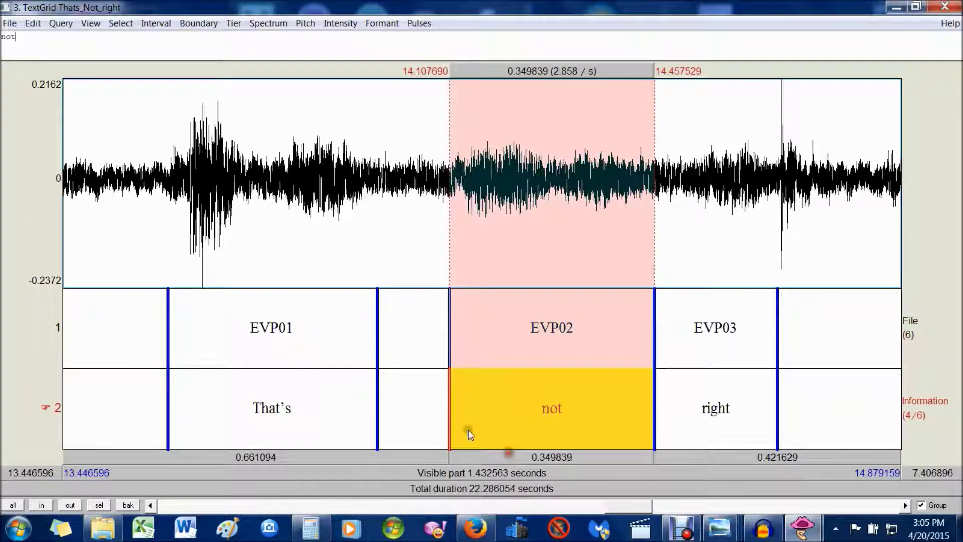
pyautogui.moveTo(451, 342); pyautogui.dragTo(441, 338)
pyautogui.moveTo(453, 400); pyautogui.dragTo(442, 395)
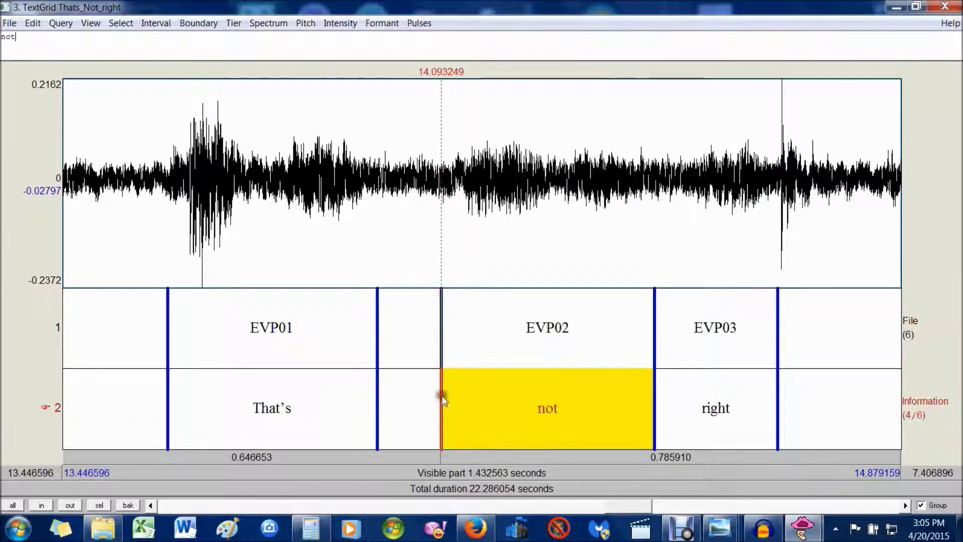
# Replay the "not" interval and move its start boundary forward to about 14.129 s on both tiers
pyautogui.click(485, 391)
pyautogui.click(557, 456)
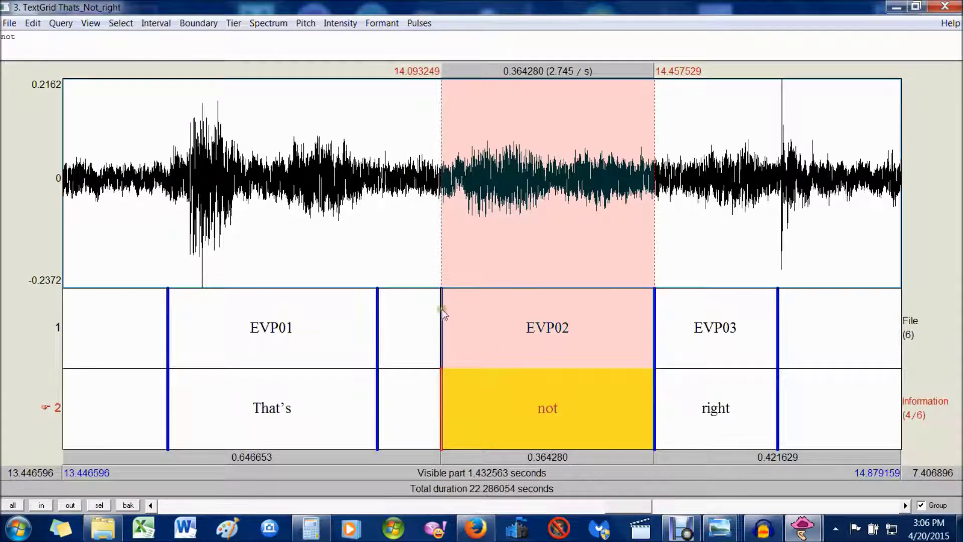
pyautogui.moveTo(442, 315); pyautogui.dragTo(462, 317)
pyautogui.moveTo(442, 407); pyautogui.dragTo(462, 405)
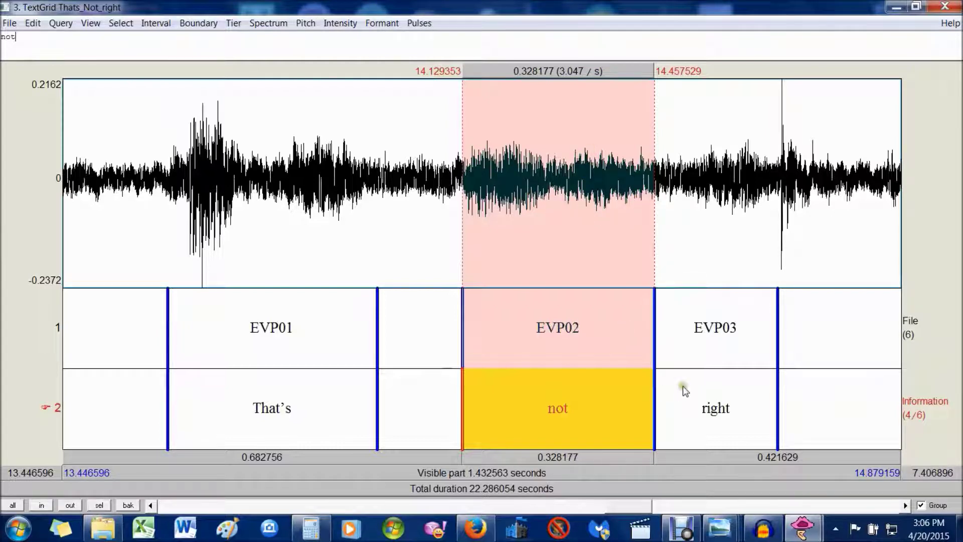
# Play the Information-tier "right" interval twice to check its boundaries
pyautogui.click(703, 429)
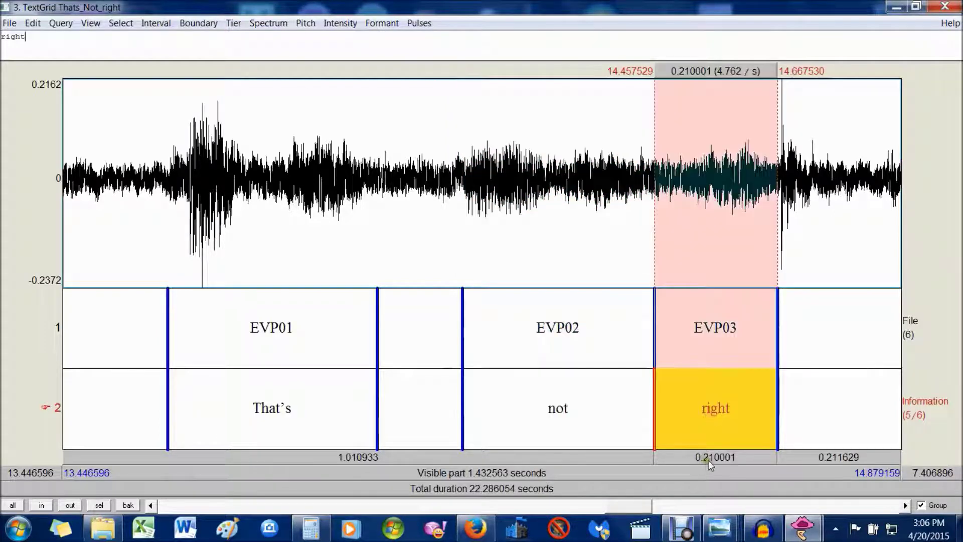
pyautogui.click(711, 456)
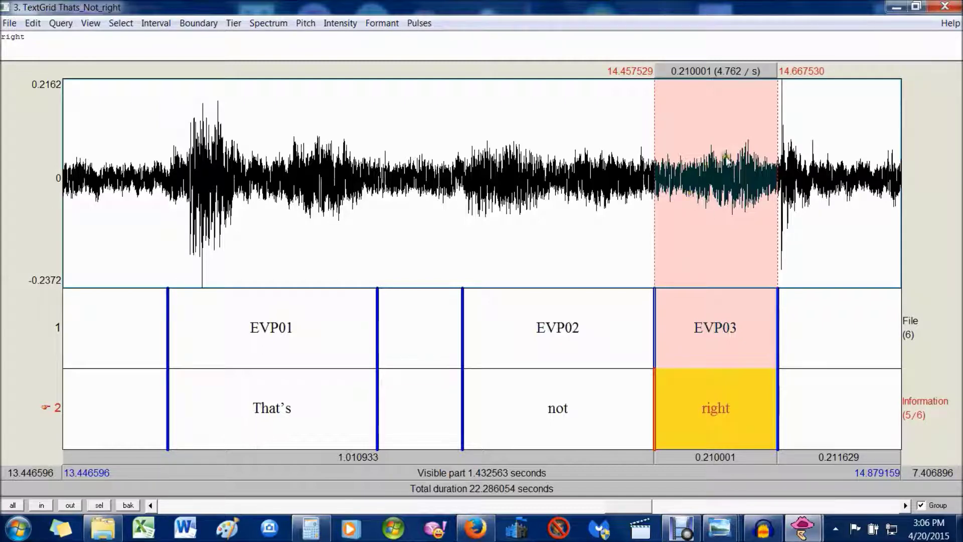
pyautogui.click(730, 459)
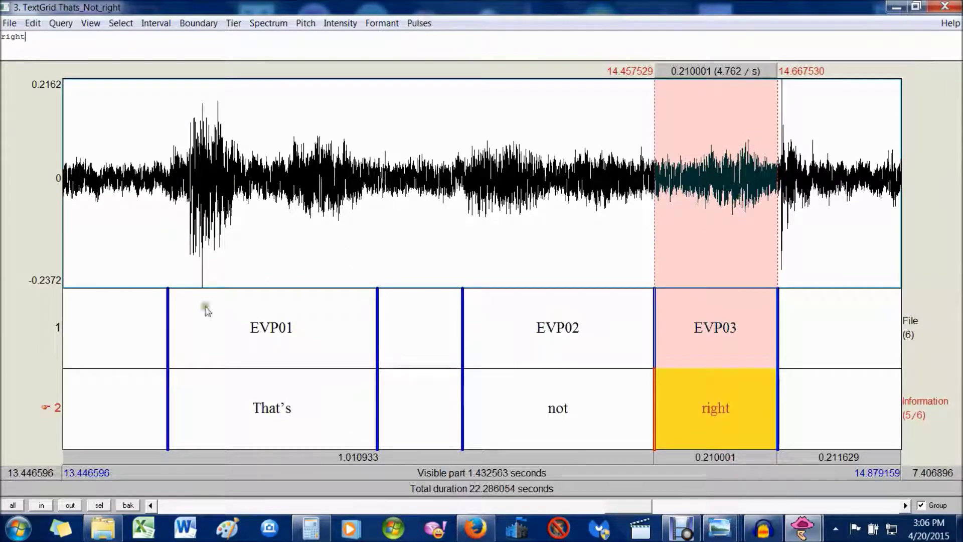
# Select the Information-tier "That's" interval and fit exactly that selection to the view
pyautogui.click(306, 408)
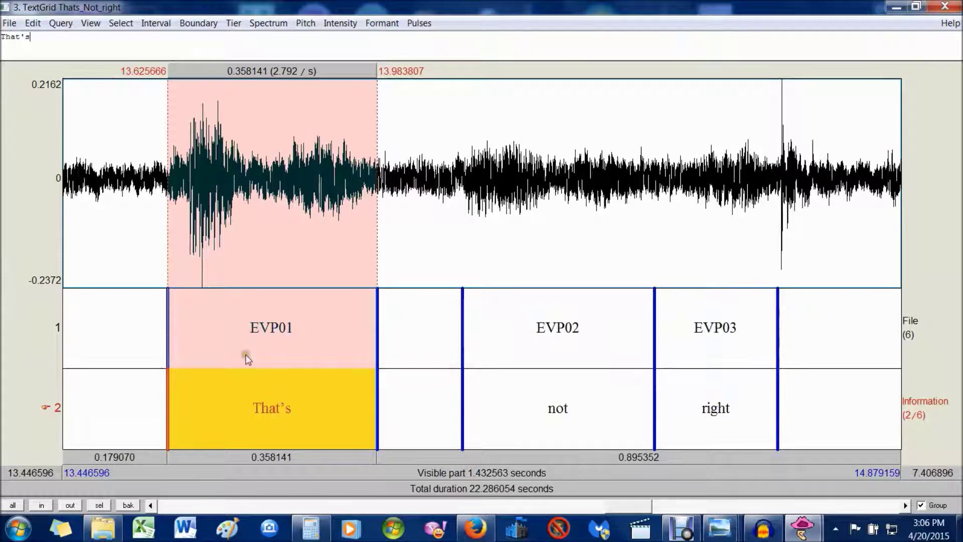
pyautogui.click(153, 505)
pyautogui.click(154, 505)
pyautogui.click(153, 506)
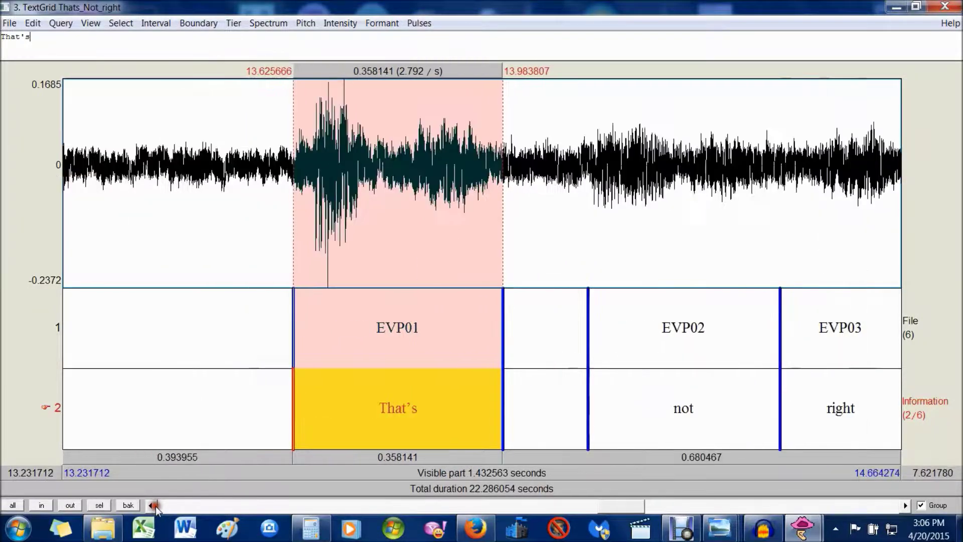
pyautogui.click(154, 505)
pyautogui.click(153, 505)
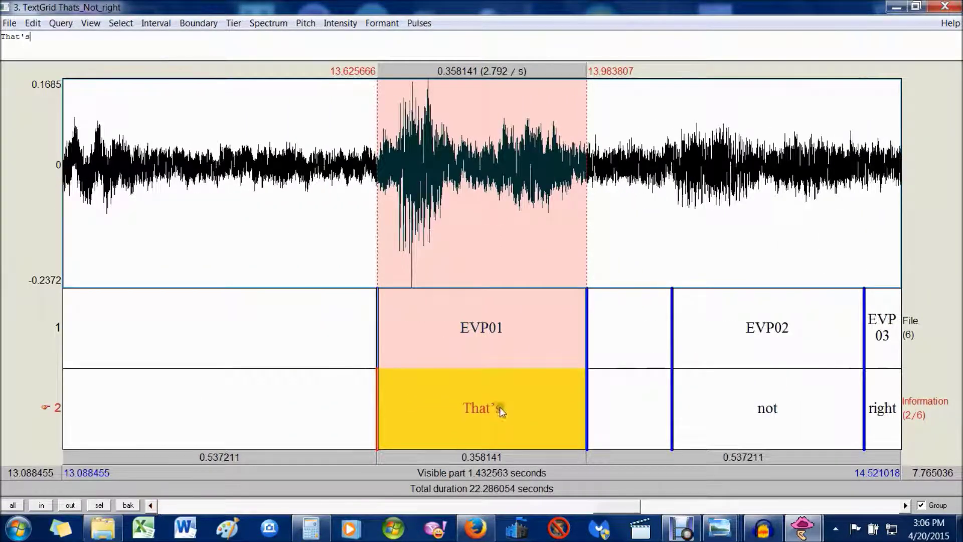
pyautogui.click(40, 505)
pyautogui.click(41, 505)
pyautogui.click(41, 505)
pyautogui.click(40, 505)
pyautogui.click(41, 505)
pyautogui.click(181, 506)
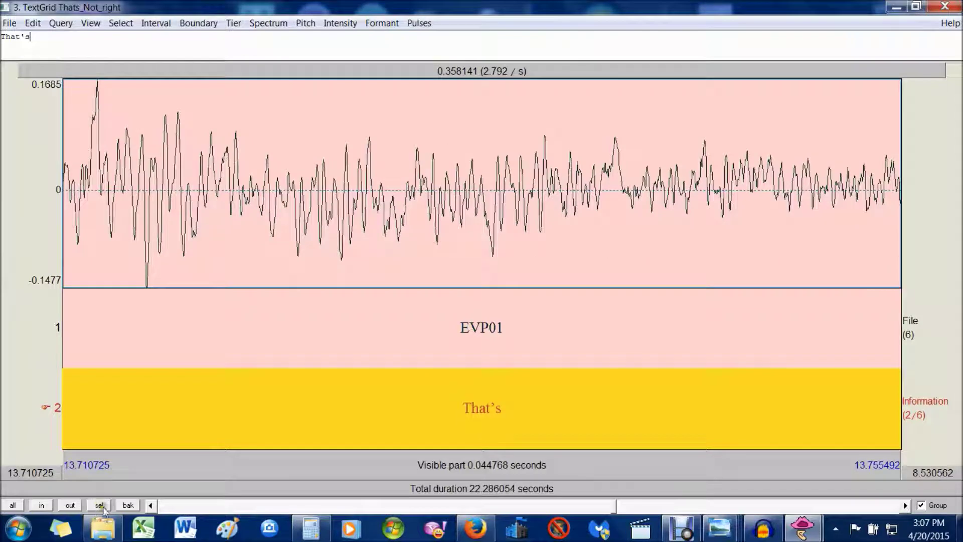
pyautogui.click(128, 505)
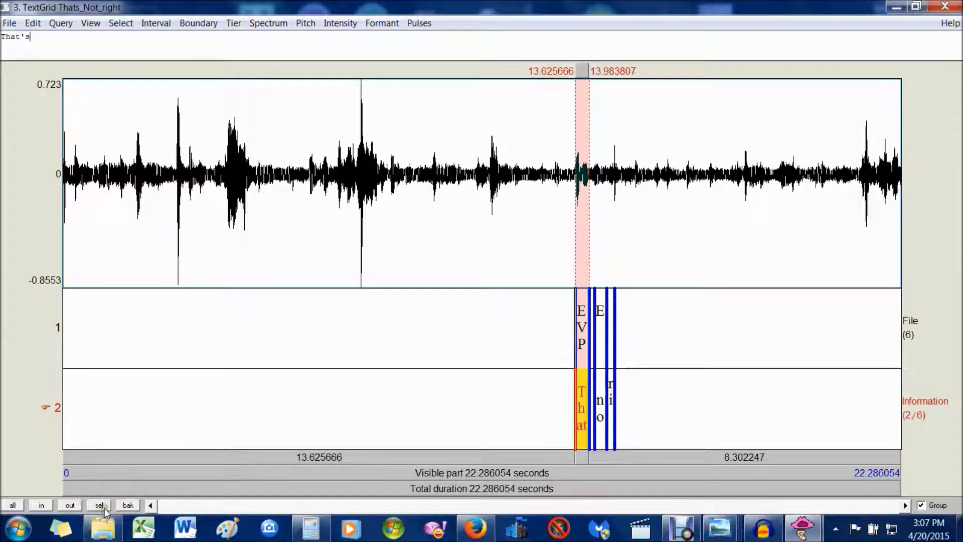
pyautogui.click(42, 505)
pyautogui.click(49, 505)
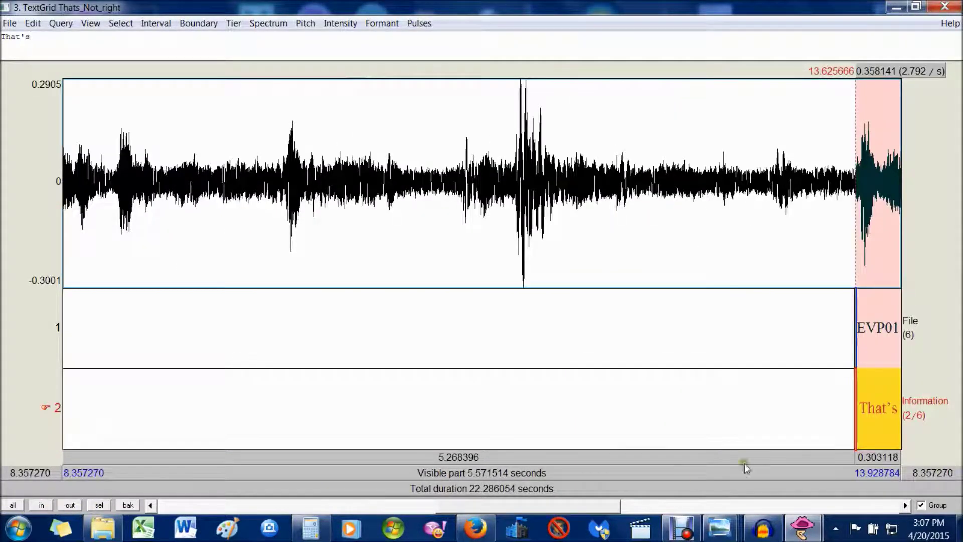
pyautogui.moveTo(602, 512); pyautogui.dragTo(646, 510)
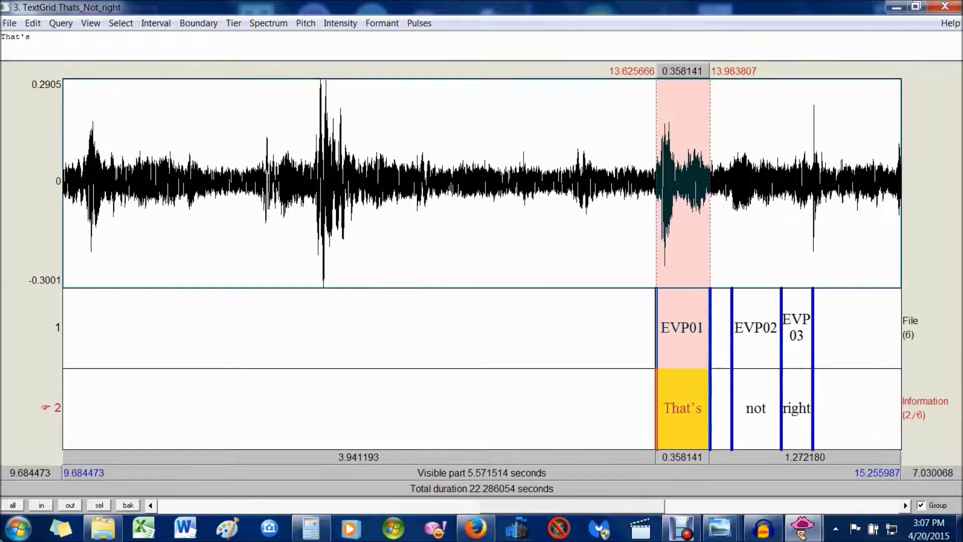
pyautogui.click(98, 505)
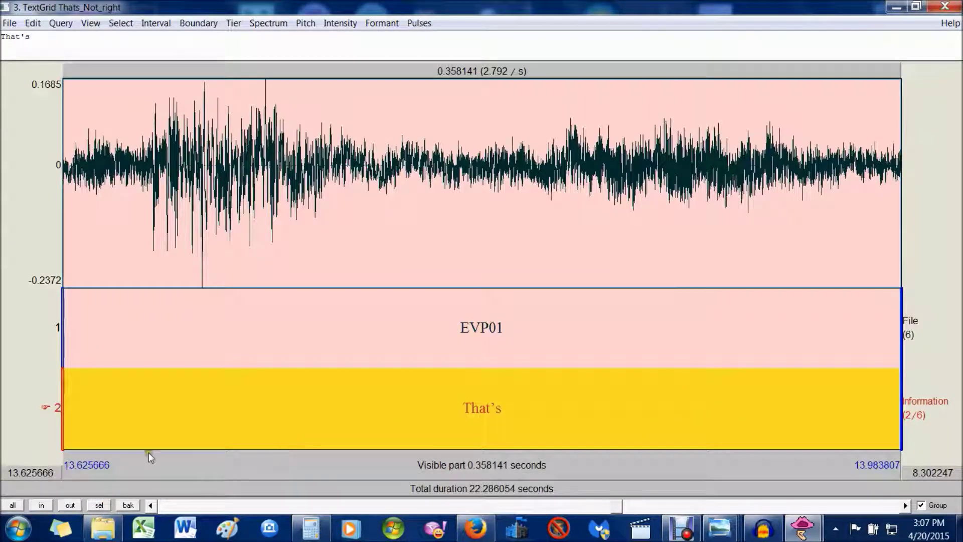
# Select the waveform section from about 13.682 to 13.690 s within "That's" and zoom to it
pyautogui.moveTo(176, 200); pyautogui.dragTo(197, 200)
pyautogui.click(181, 194)
pyautogui.click(252, 190)
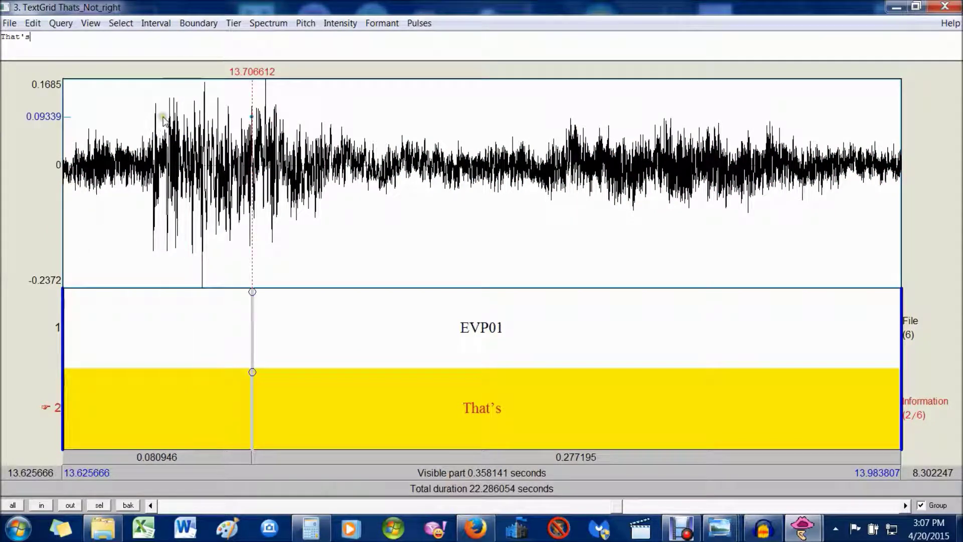
pyautogui.moveTo(195, 146); pyautogui.dragTo(214, 156)
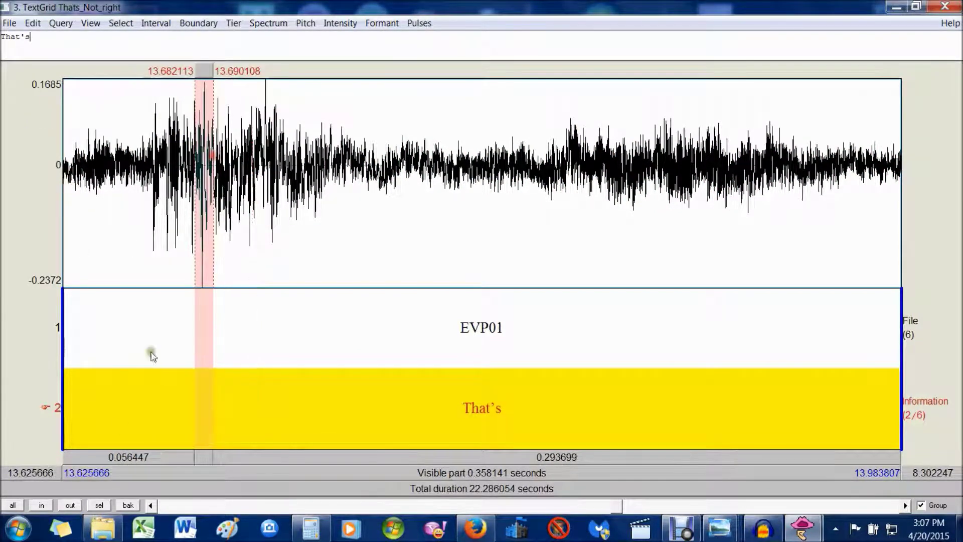
pyautogui.click(99, 505)
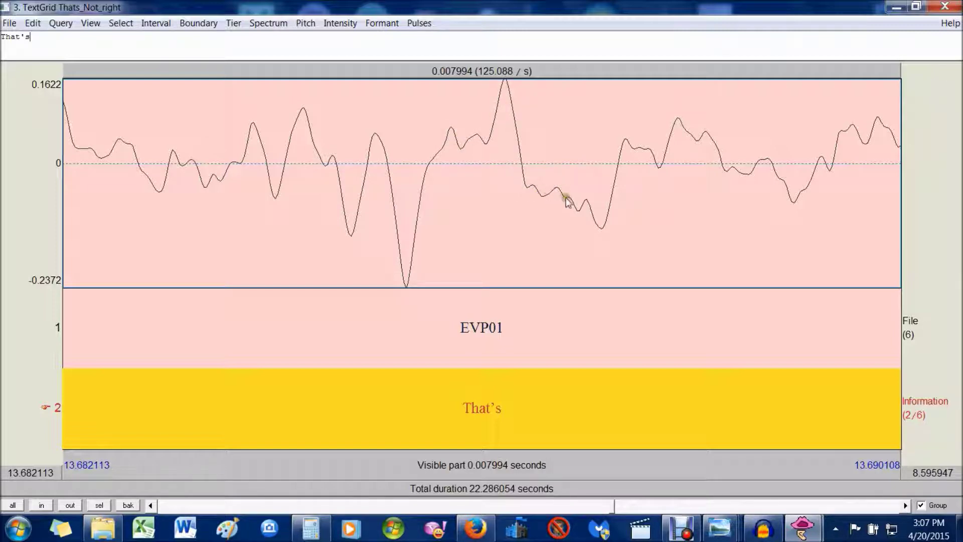
# Add a File-tier boundary at the waveform's upward zero crossing just after the deepest trough, at about 13.6856 s
pyautogui.click(429, 165)
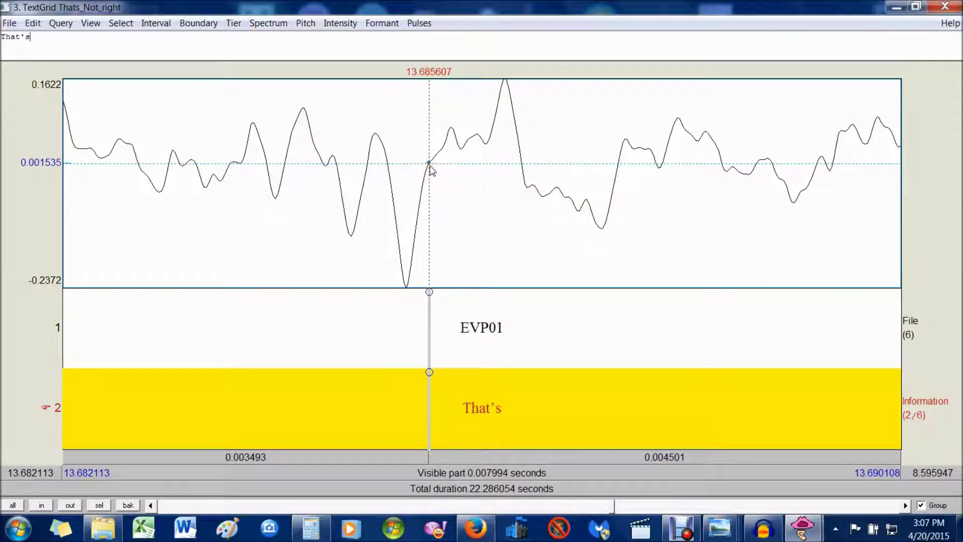
pyautogui.moveTo(429, 291)
pyautogui.mouseDown()
pyautogui.moveTo(441, 302)
pyautogui.moveTo(432, 295)
pyautogui.mouseUp()
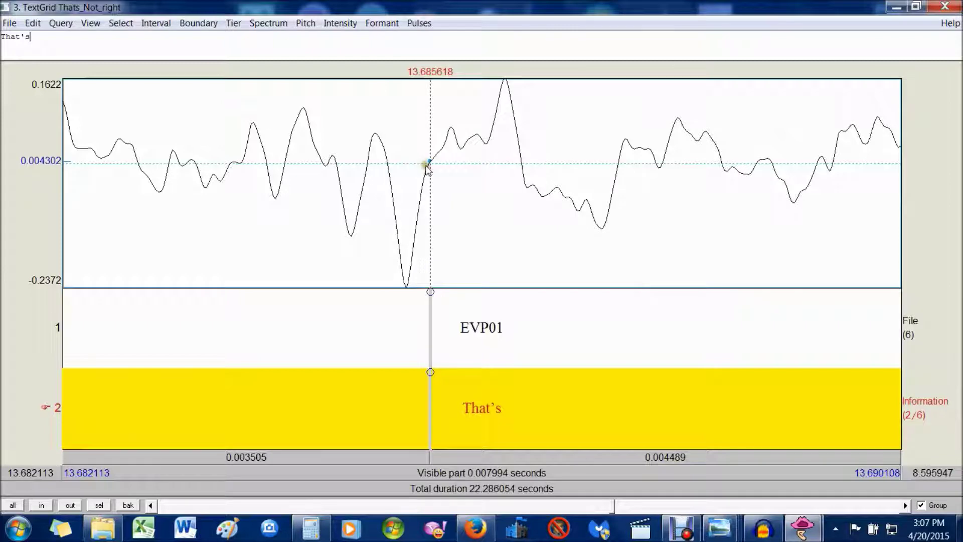
pyautogui.moveTo(429, 165); pyautogui.dragTo(427, 165)
pyautogui.click(428, 164)
pyautogui.click(428, 294)
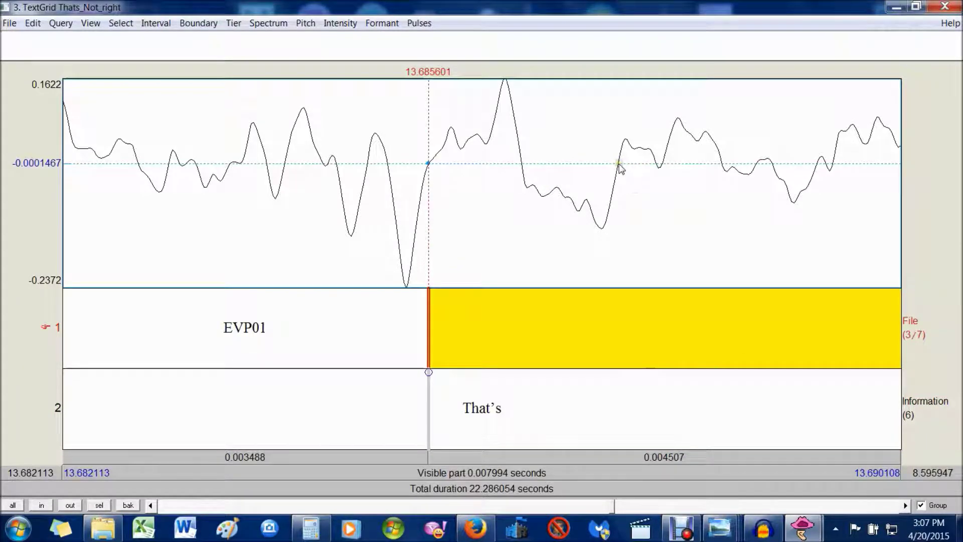
# Add a second File-tier boundary at the upward zero crossing one cycle further on, at about 13.6874 s
pyautogui.click(619, 162)
pyautogui.click(618, 163)
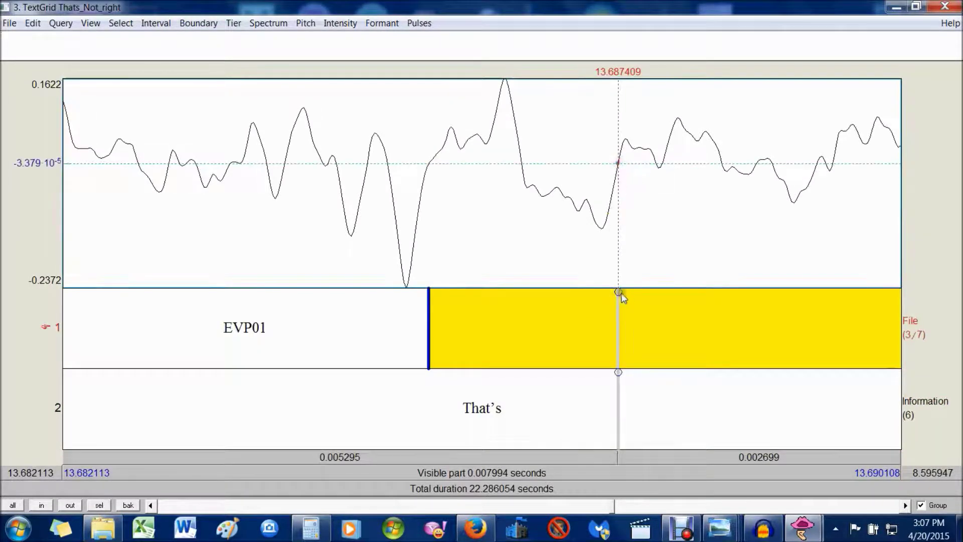
pyautogui.click(619, 291)
# Move the start boundary of the unlabelled single-cycle File-tier interval exactly onto the zero crossing at 13.685604 s
pyautogui.click(539, 334)
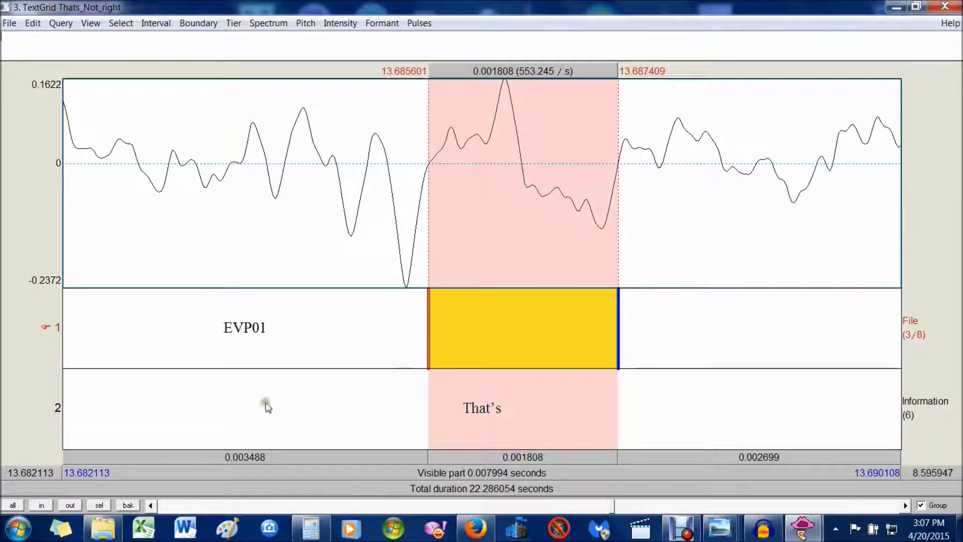
pyautogui.click(98, 506)
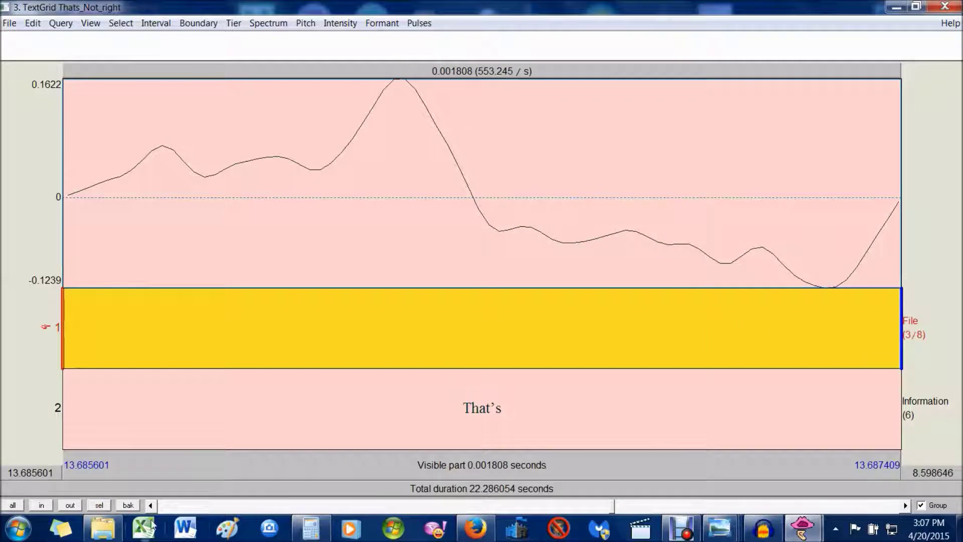
pyautogui.click(151, 505)
pyautogui.click(152, 506)
pyautogui.click(152, 506)
pyautogui.click(152, 506)
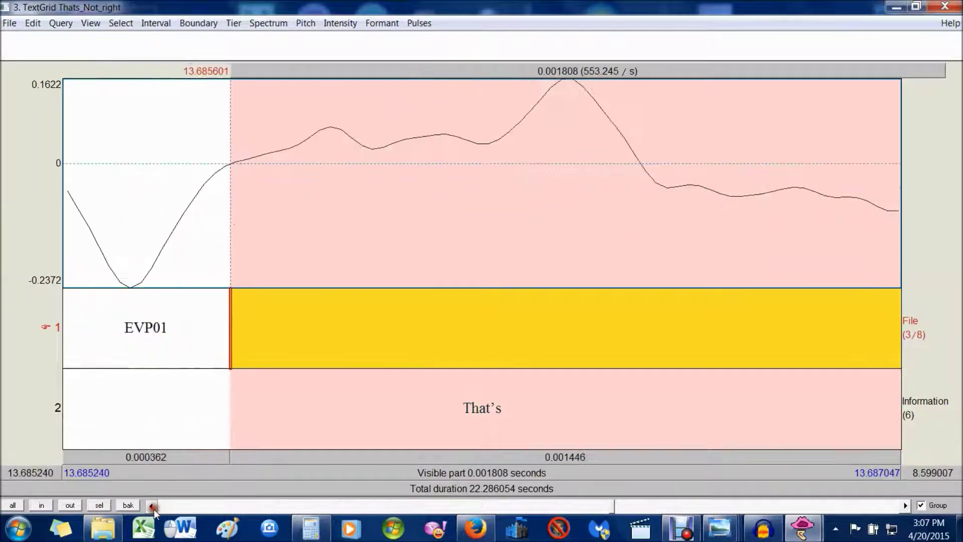
pyautogui.click(153, 507)
pyautogui.click(152, 507)
pyautogui.click(152, 506)
pyautogui.click(152, 506)
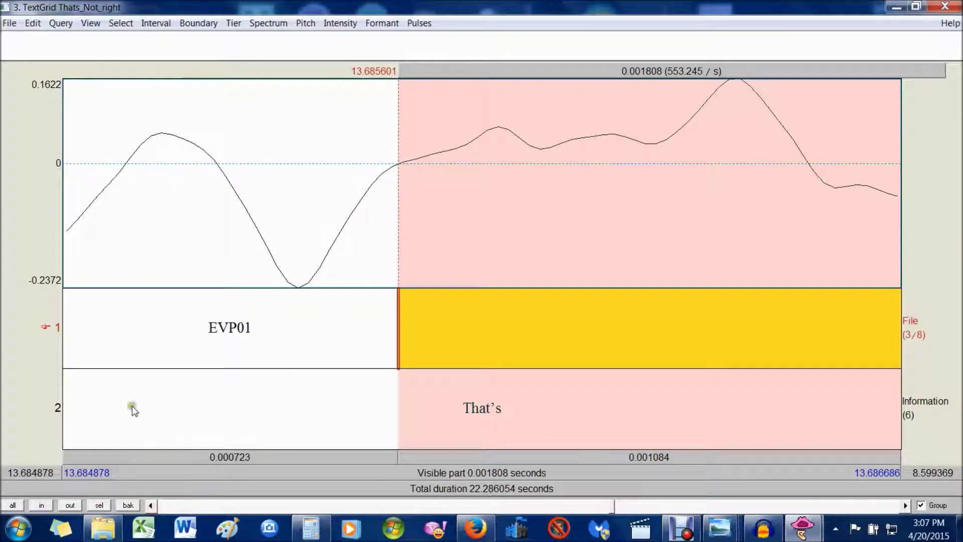
pyautogui.click(46, 505)
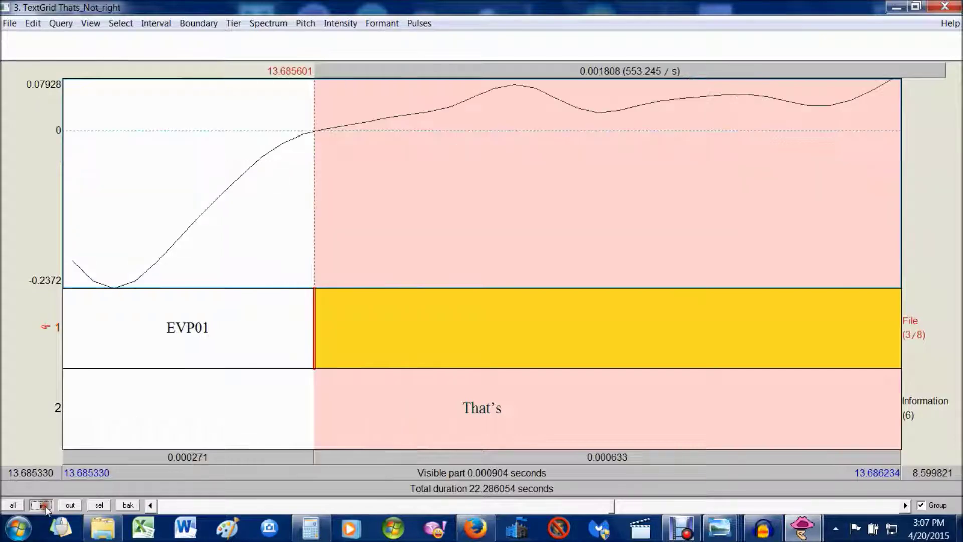
pyautogui.click(45, 506)
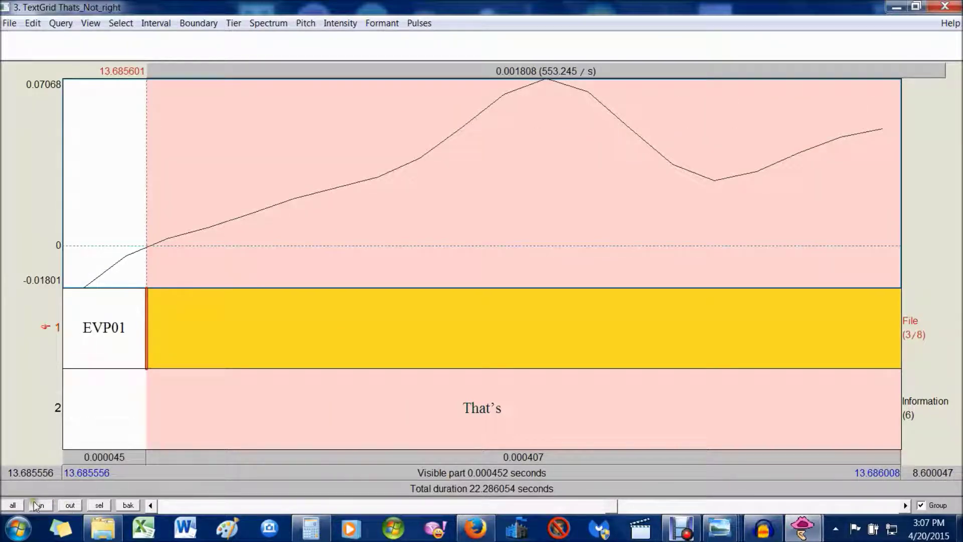
pyautogui.click(42, 505)
pyautogui.click(150, 505)
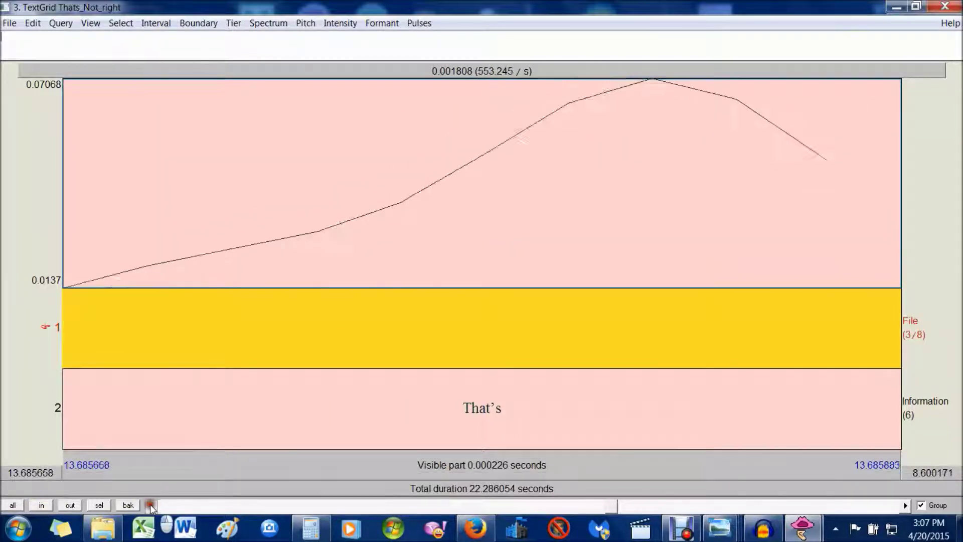
pyautogui.click(150, 505)
pyautogui.click(150, 505)
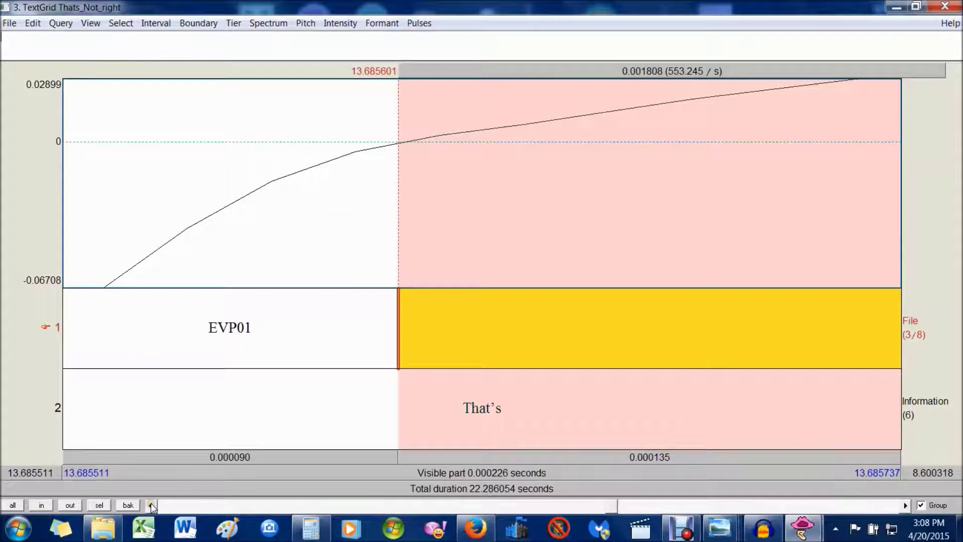
pyautogui.click(150, 505)
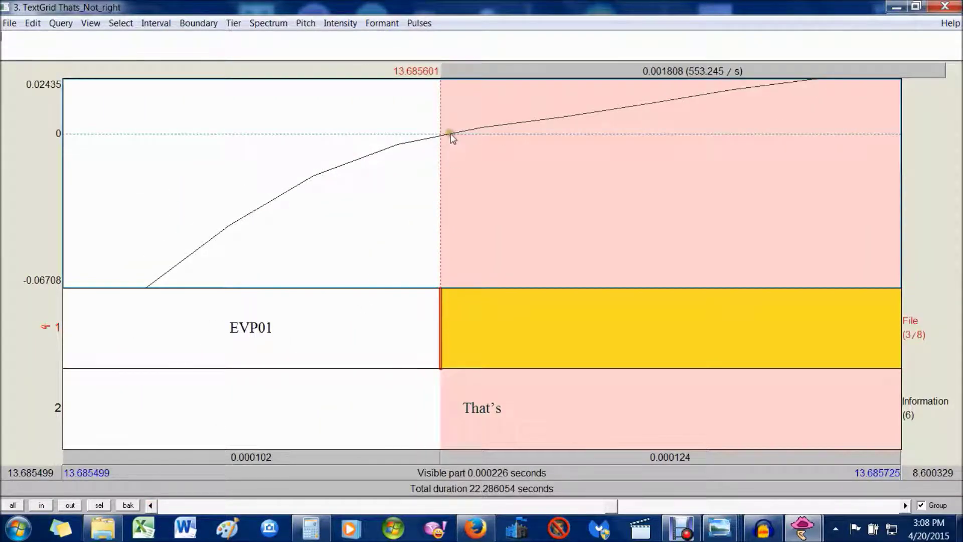
pyautogui.moveTo(439, 321); pyautogui.dragTo(450, 319)
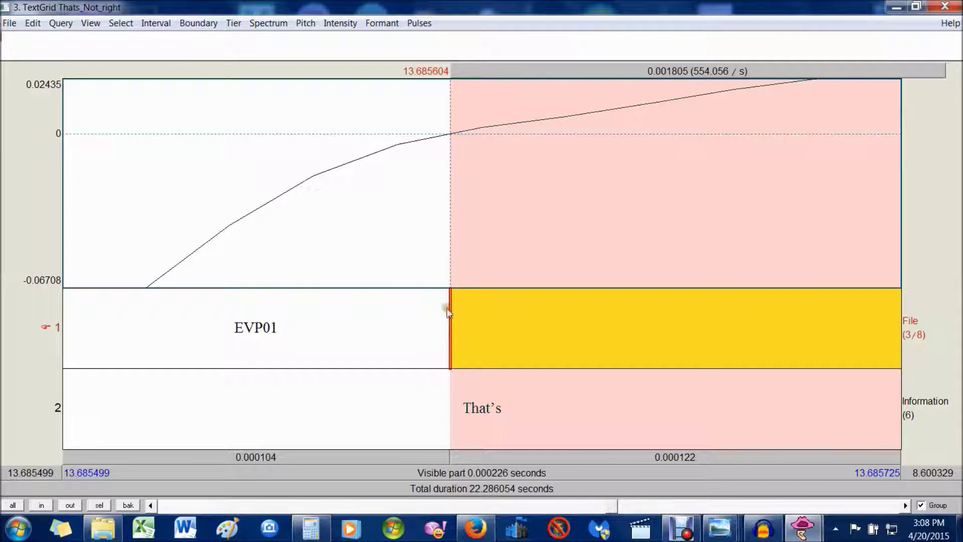
# Check the single-cycle interval's end boundary against the zero crossing and return to a view showing the whole interval
pyautogui.click(879, 505)
pyautogui.moveTo(878, 506); pyautogui.dragTo(880, 508)
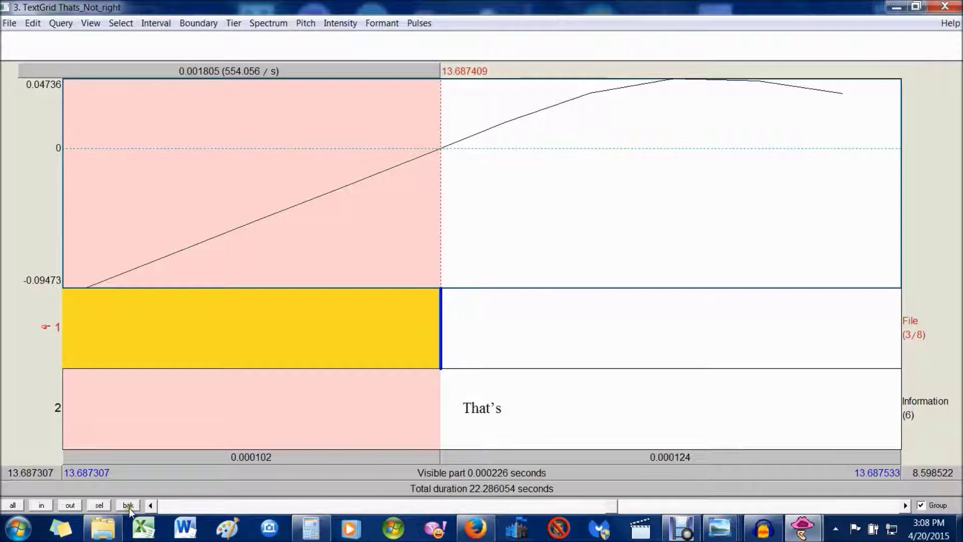
pyautogui.click(71, 505)
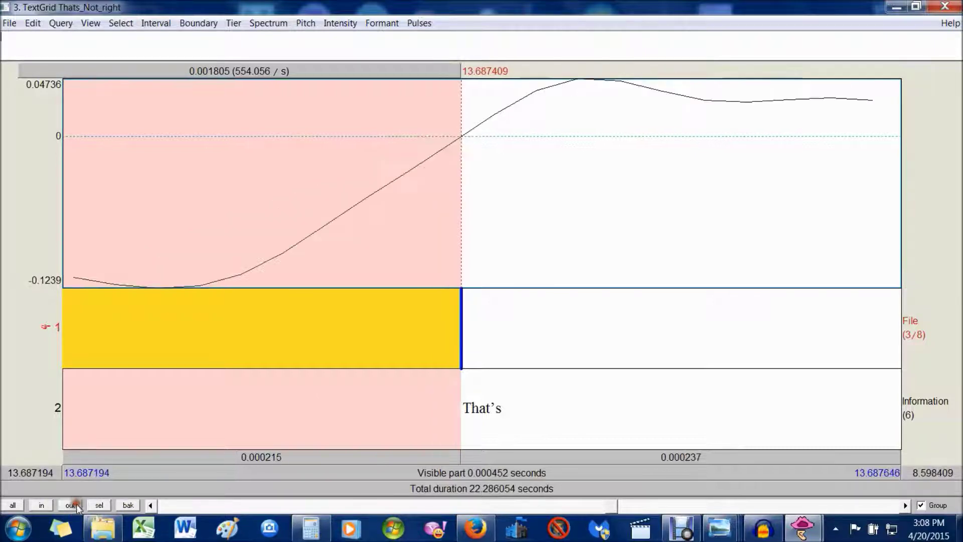
pyautogui.click(71, 505)
pyautogui.click(70, 505)
pyautogui.click(71, 505)
pyautogui.click(77, 505)
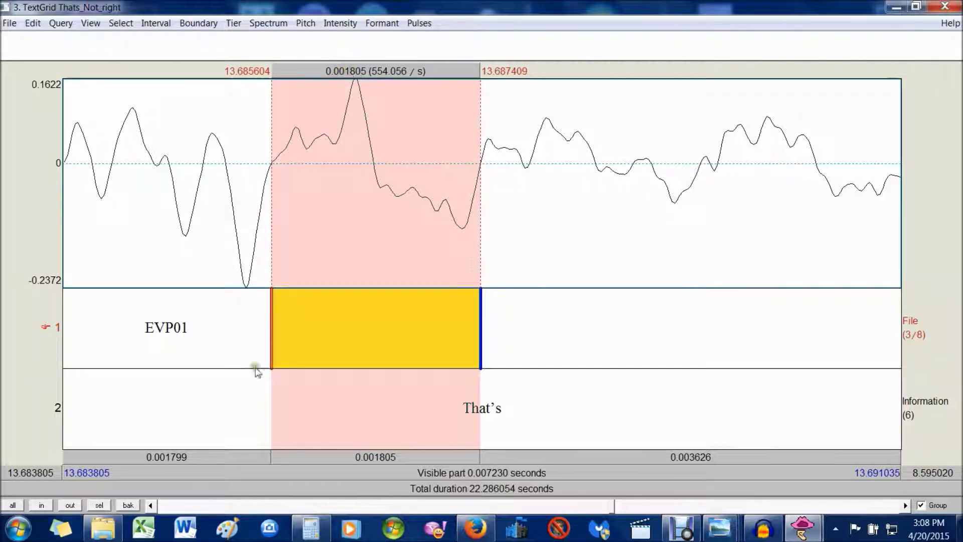
# Open the Calculator and place it beside the single-cycle interval's duration read-out
pyautogui.click(317, 531)
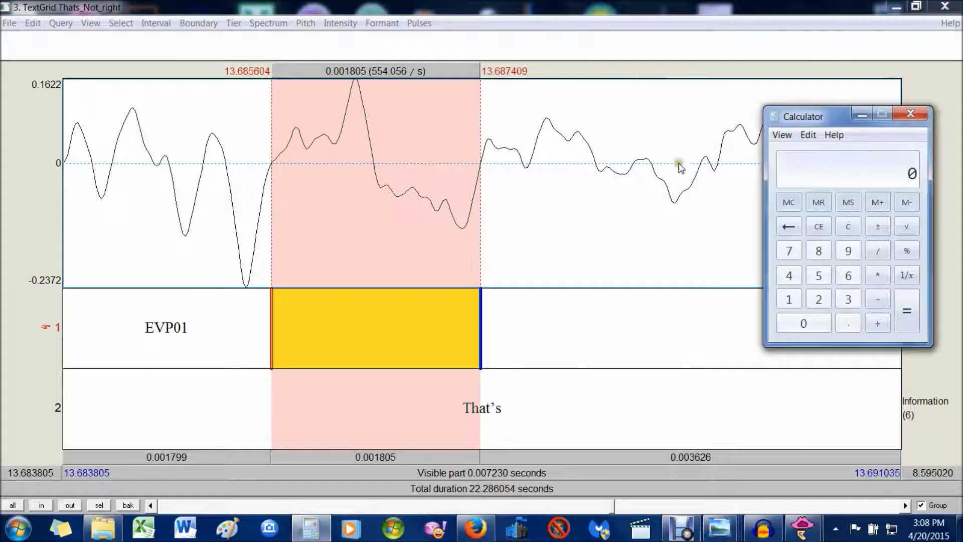
pyautogui.moveTo(835, 113); pyautogui.dragTo(580, 52)
pyautogui.write('1')
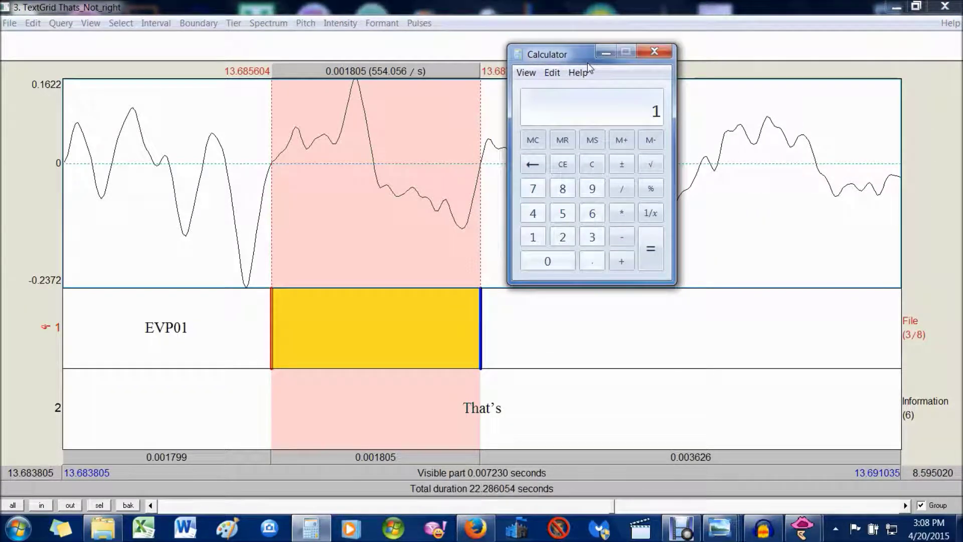
pyautogui.press('.')
pyautogui.write('001805')
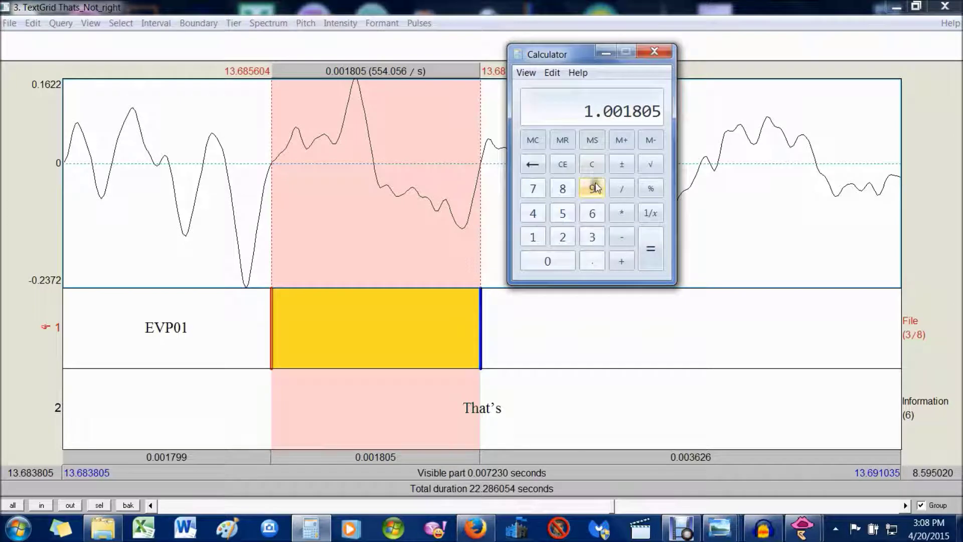
pyautogui.click(592, 164)
# Calculate the cycle's frequency as 1 / 0.001805 and put the Calculator away
pyautogui.write('1')
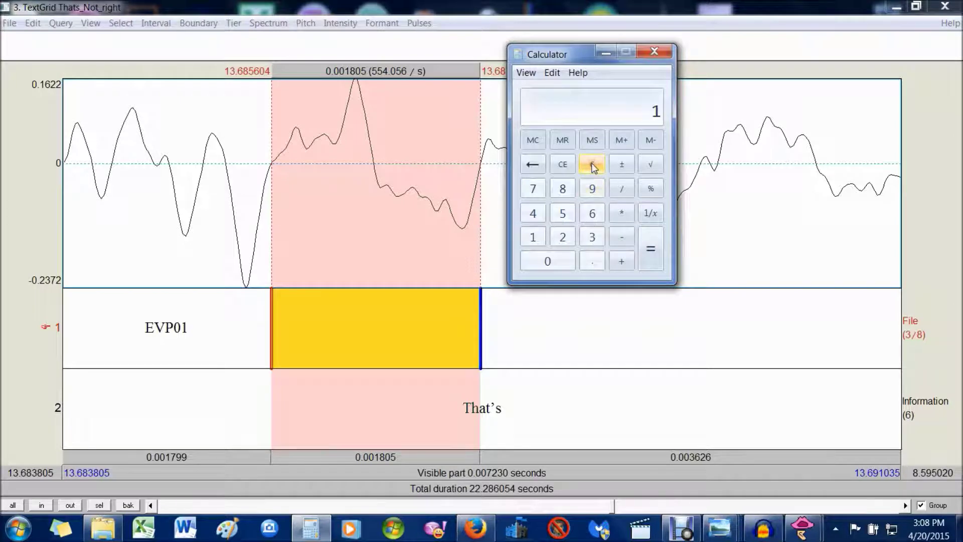
pyautogui.write('/0.001805')
pyautogui.press('Return')
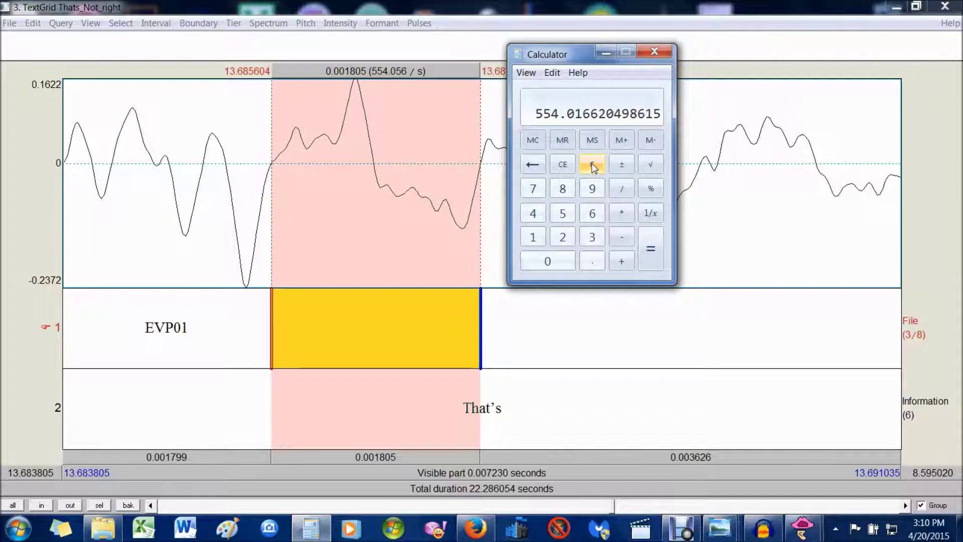
pyautogui.click(606, 52)
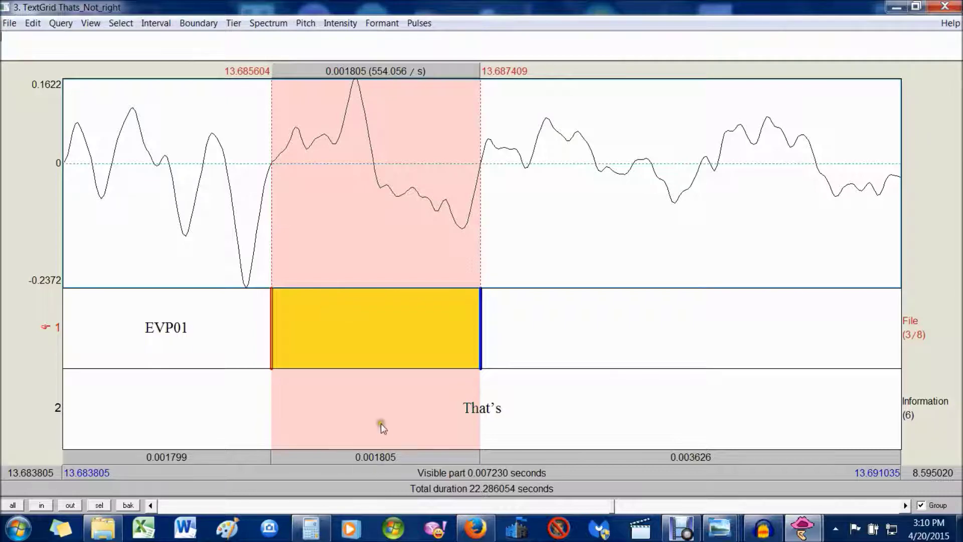
# Select the EVP01 interval on the File tier and display the spectrogram under the waveform
pyautogui.click(128, 506)
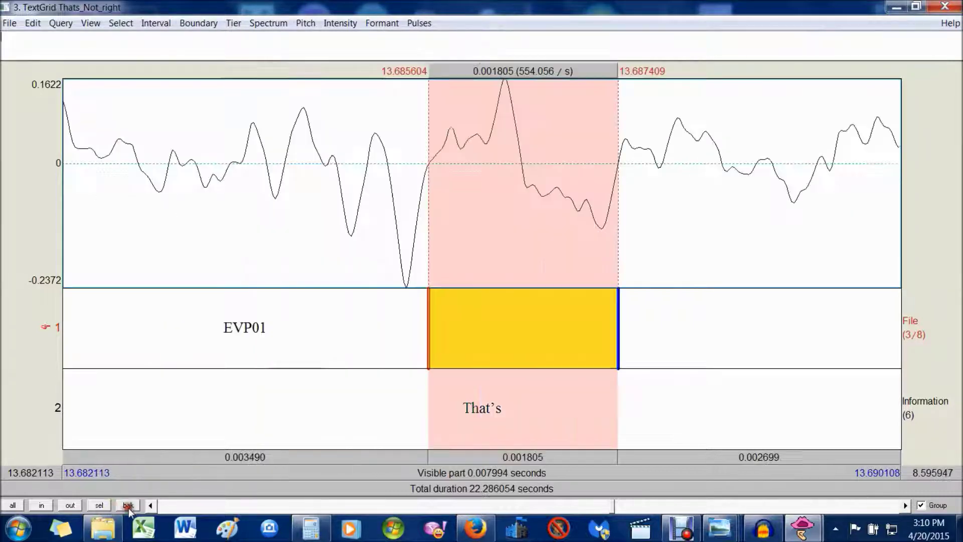
pyautogui.click(70, 505)
pyautogui.click(70, 506)
pyautogui.click(70, 506)
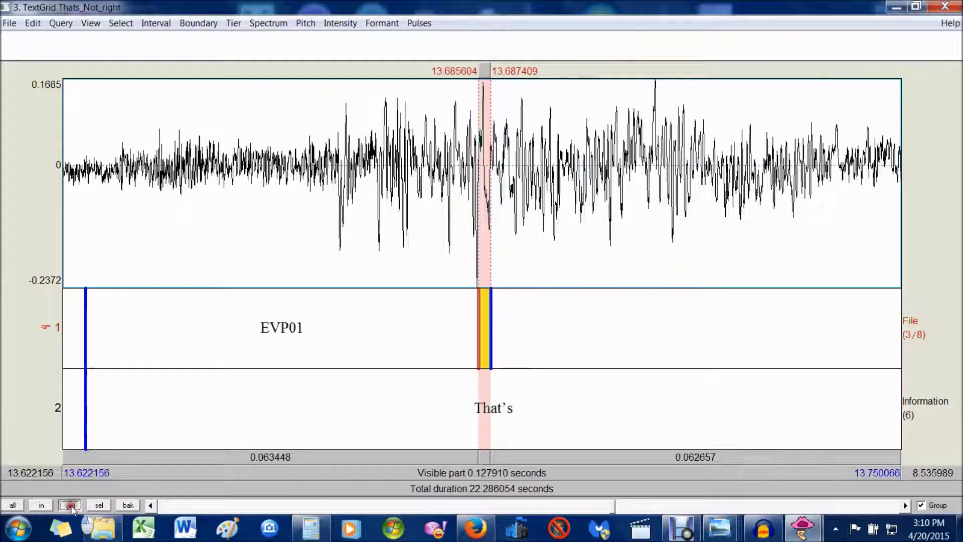
pyautogui.click(70, 505)
pyautogui.click(364, 351)
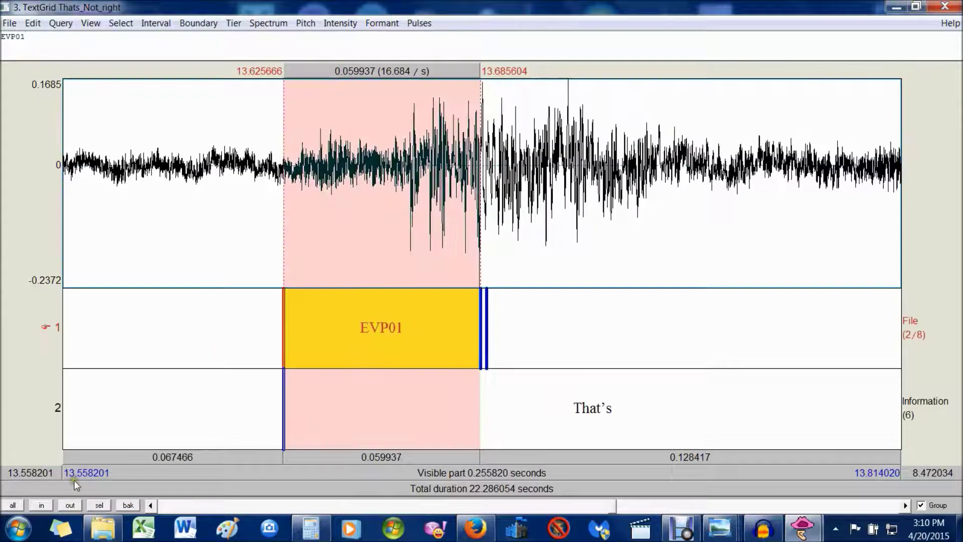
pyautogui.click(43, 505)
pyautogui.click(44, 504)
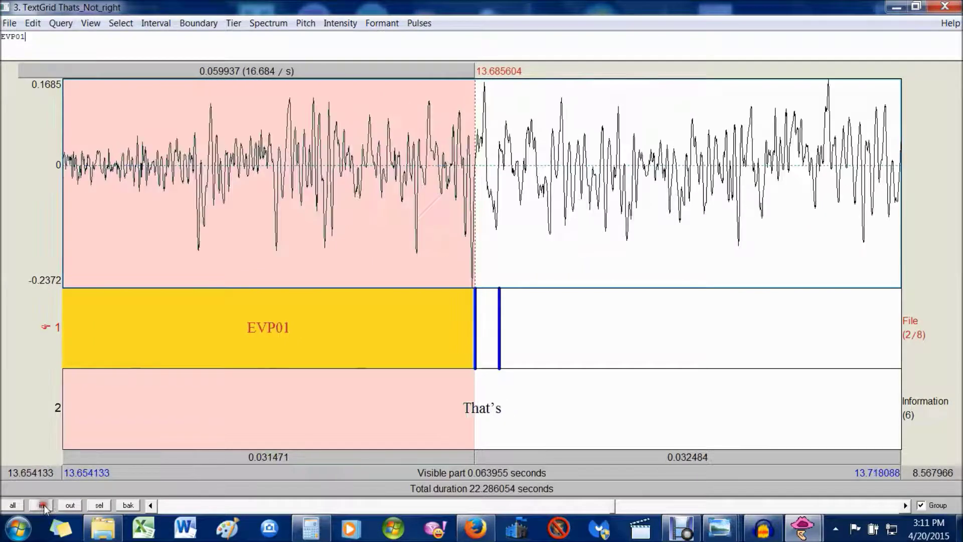
pyautogui.click(44, 505)
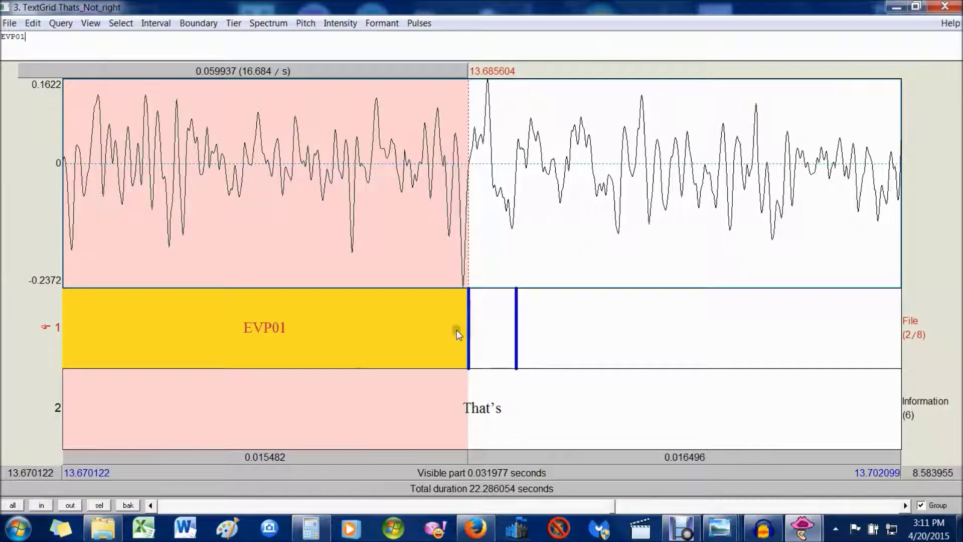
pyautogui.click(268, 23)
pyautogui.click(270, 40)
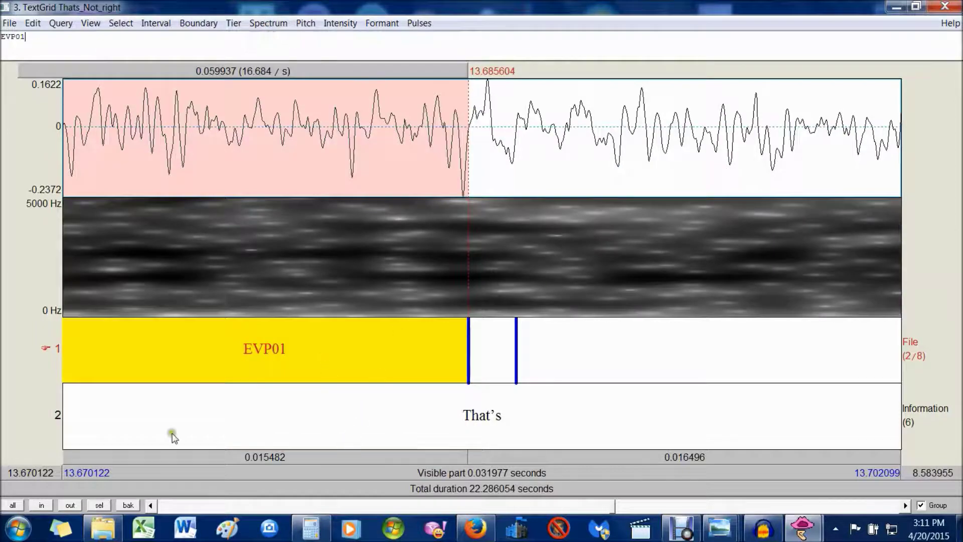
# Examine the spectrogram over EVP01, EVP02 and the unlabelled remainder of "That's", ending with EVP01 selected in a view about 0.51 s wide
pyautogui.click(70, 505)
pyautogui.click(70, 505)
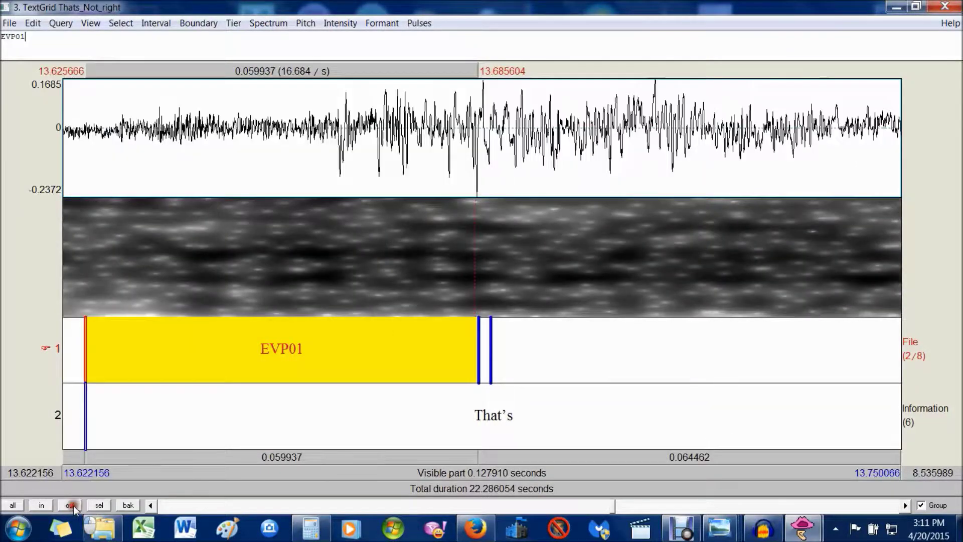
pyautogui.click(70, 505)
pyautogui.click(70, 506)
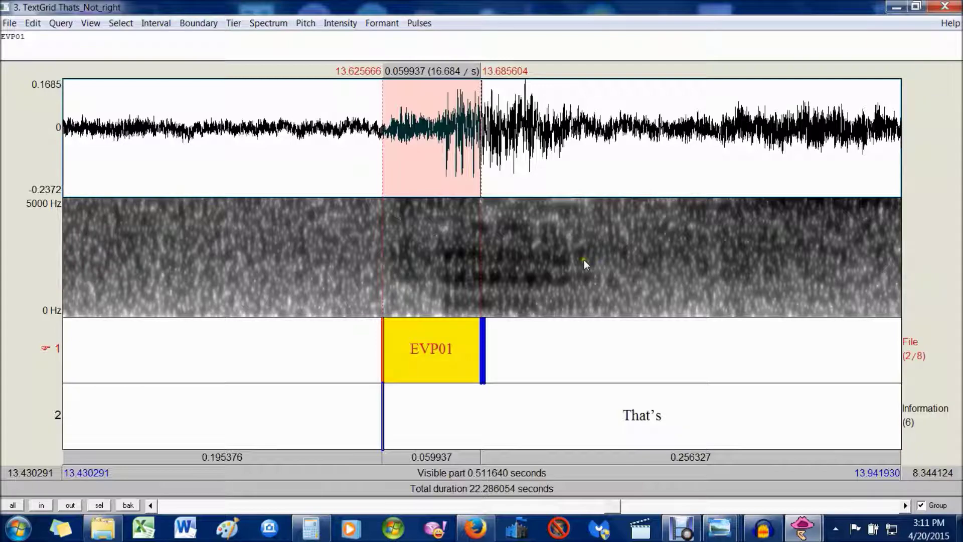
pyautogui.click(79, 507)
pyautogui.click(78, 504)
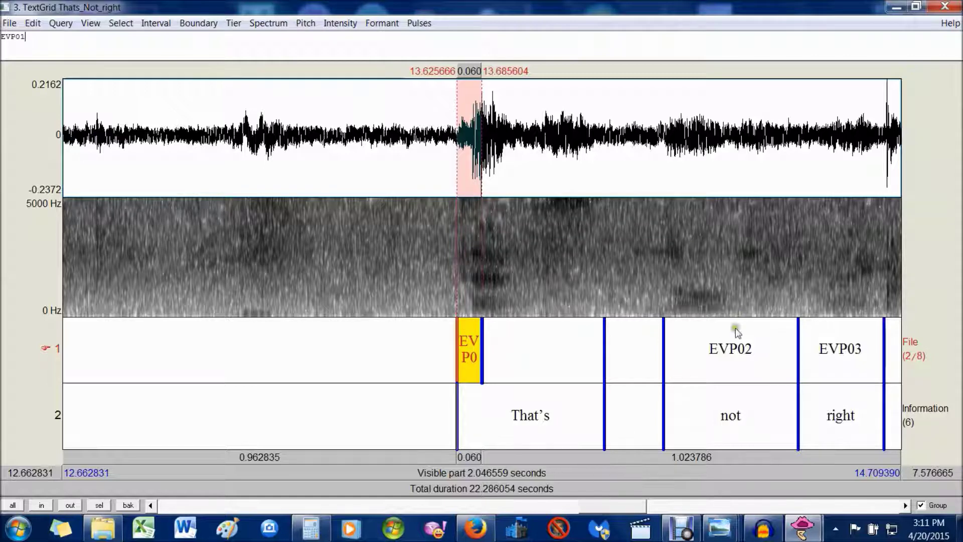
pyautogui.click(732, 342)
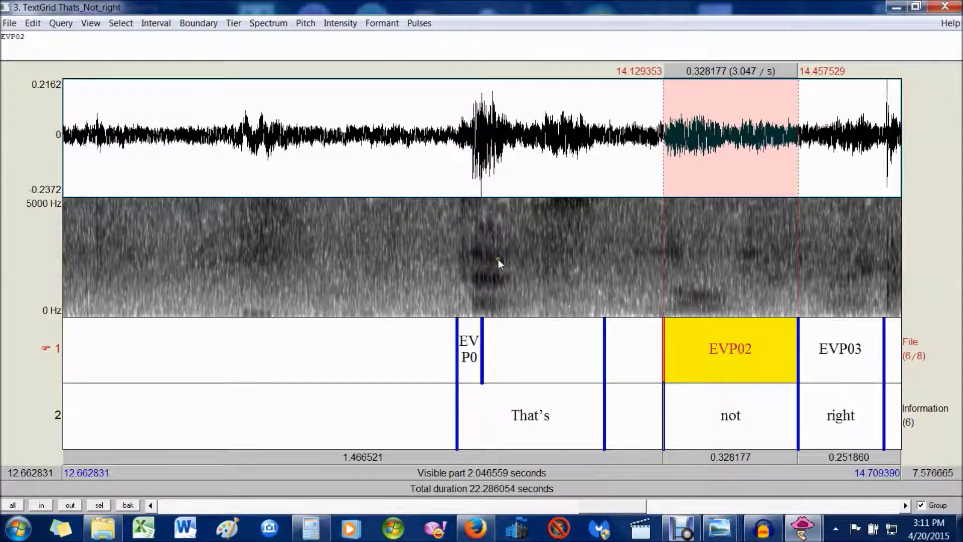
pyautogui.click(502, 359)
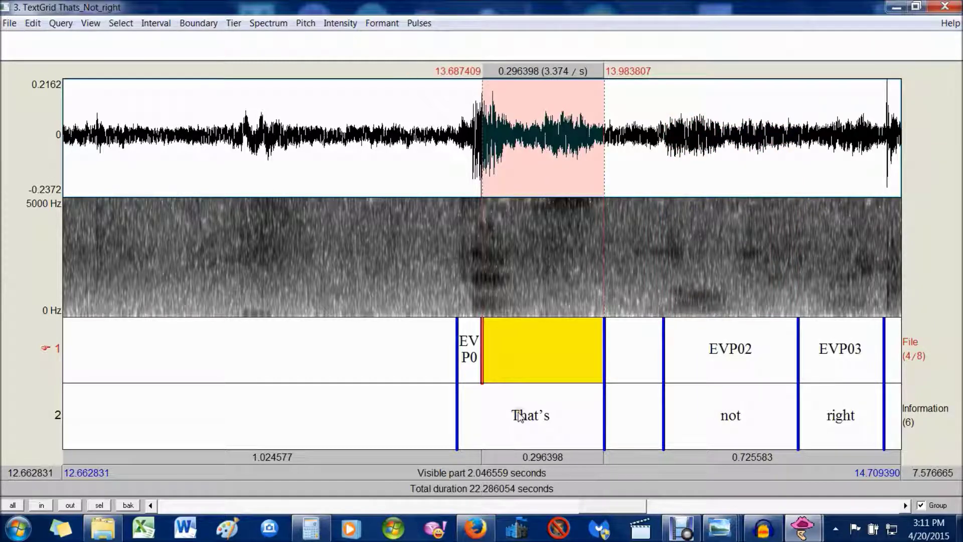
pyautogui.click(471, 358)
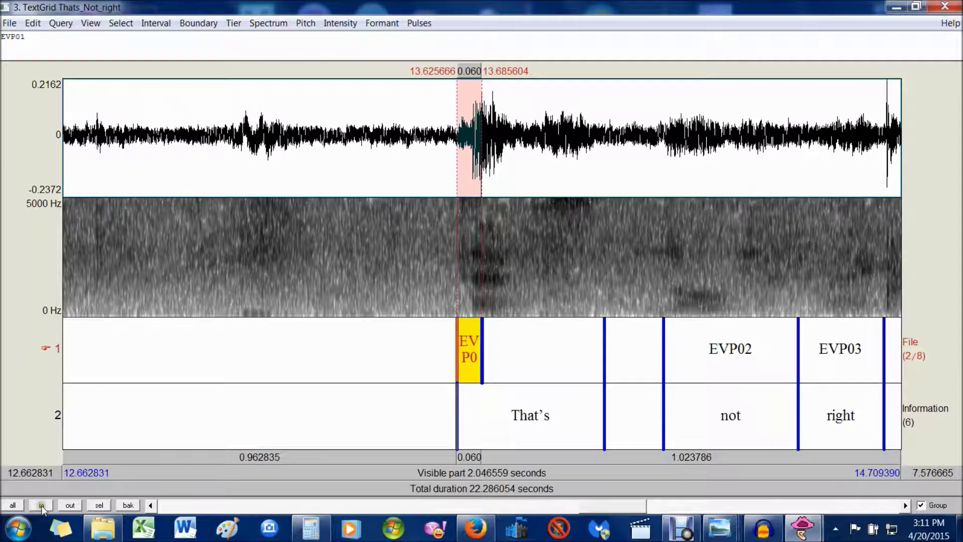
pyautogui.click(41, 506)
pyautogui.click(43, 506)
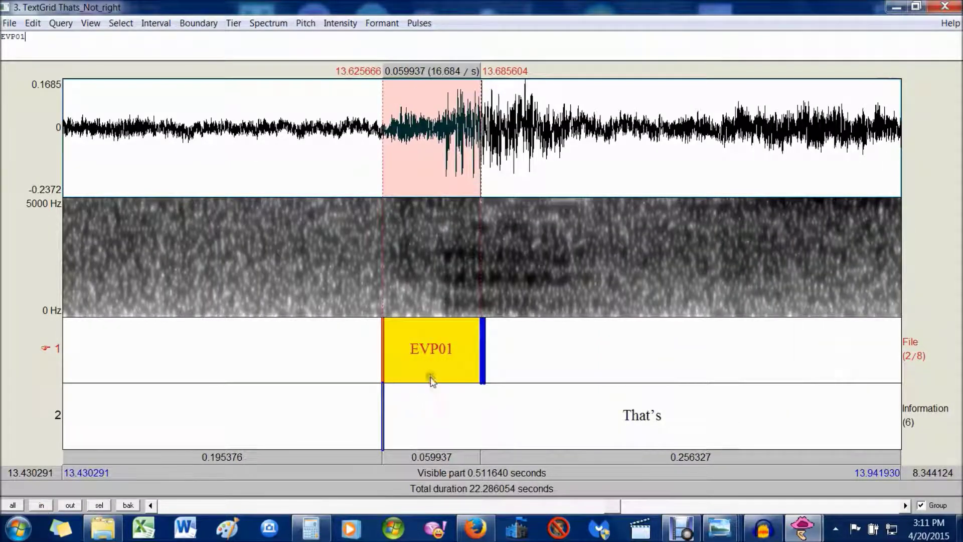
# Review the spectrogram's view range, window length and dynamic range settings
pyautogui.click(274, 29)
pyautogui.click(276, 55)
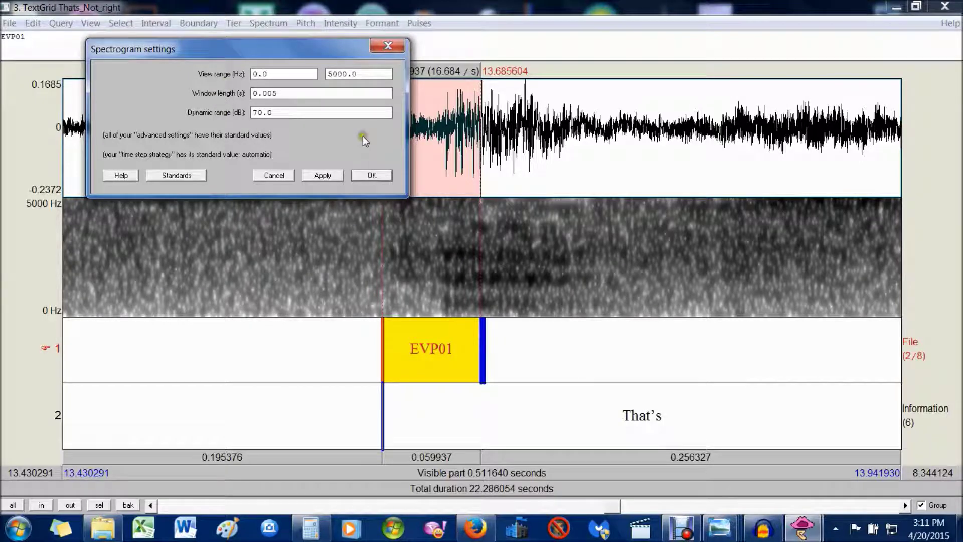
pyautogui.click(281, 174)
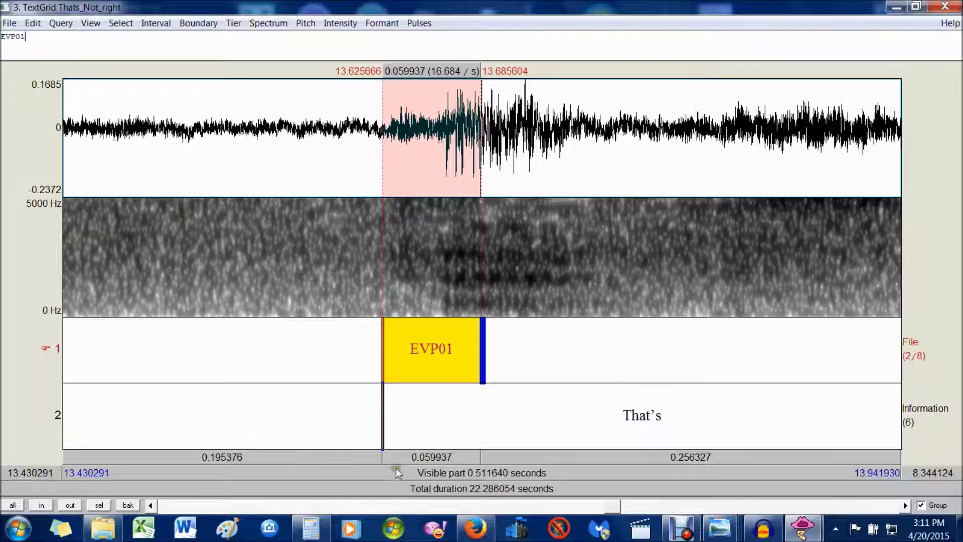
# Examine the spectrogram of the EVP01 interval up close, including the stretch just before its start
pyautogui.click(40, 505)
pyautogui.click(40, 506)
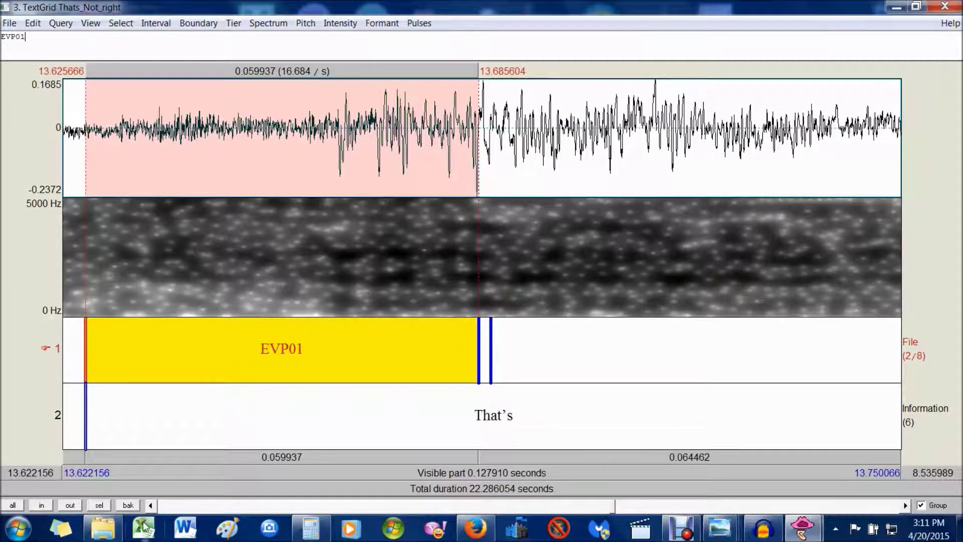
pyautogui.click(150, 505)
pyautogui.click(150, 505)
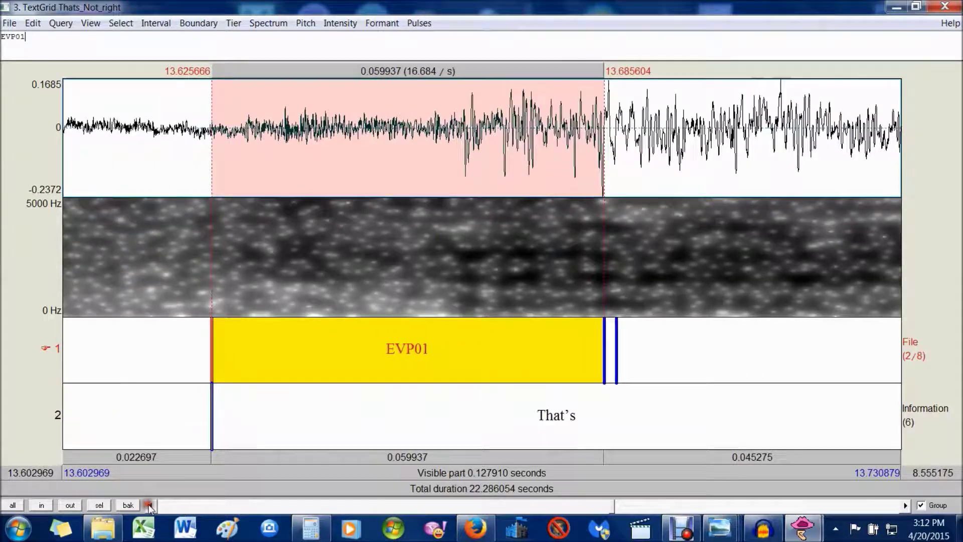
# Select the "That's" interval on the Information tier and examine its spectrogram until the whole word is in view
pyautogui.click(609, 420)
pyautogui.click(906, 505)
pyautogui.click(906, 506)
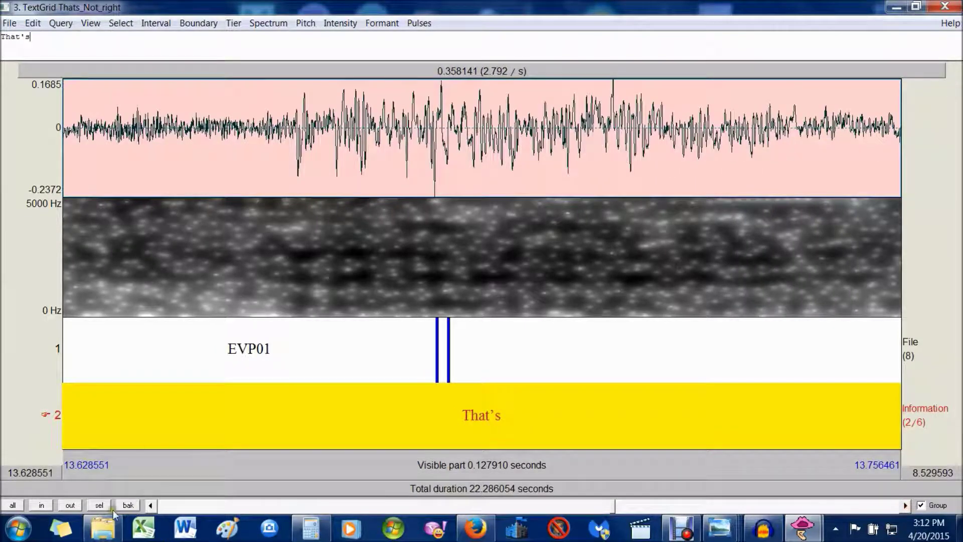
pyautogui.click(70, 505)
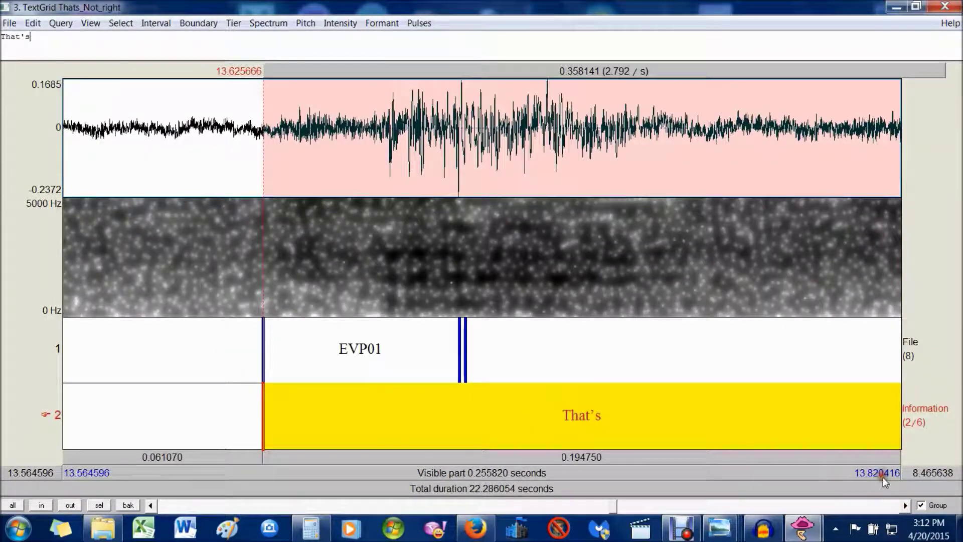
pyautogui.click(906, 505)
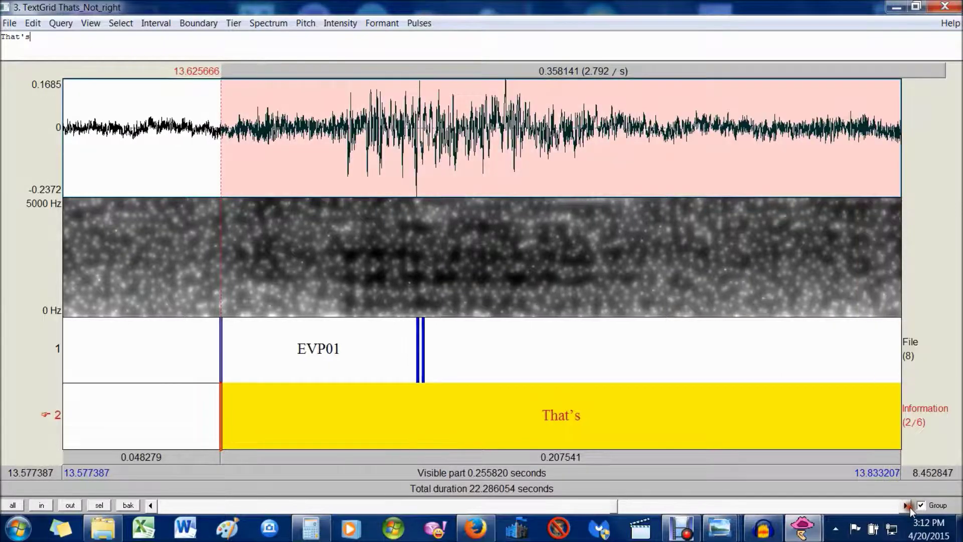
pyautogui.click(906, 505)
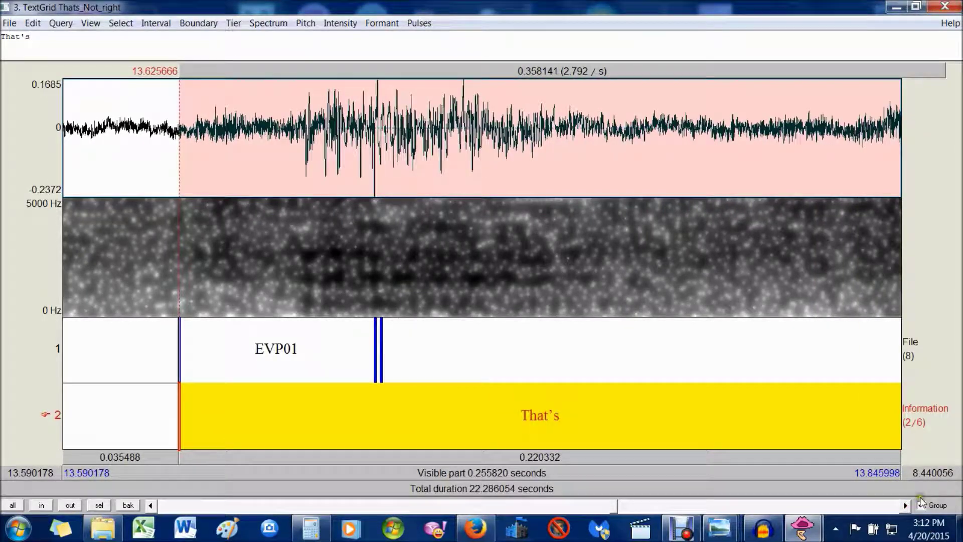
pyautogui.click(905, 507)
pyautogui.click(905, 507)
pyautogui.click(906, 507)
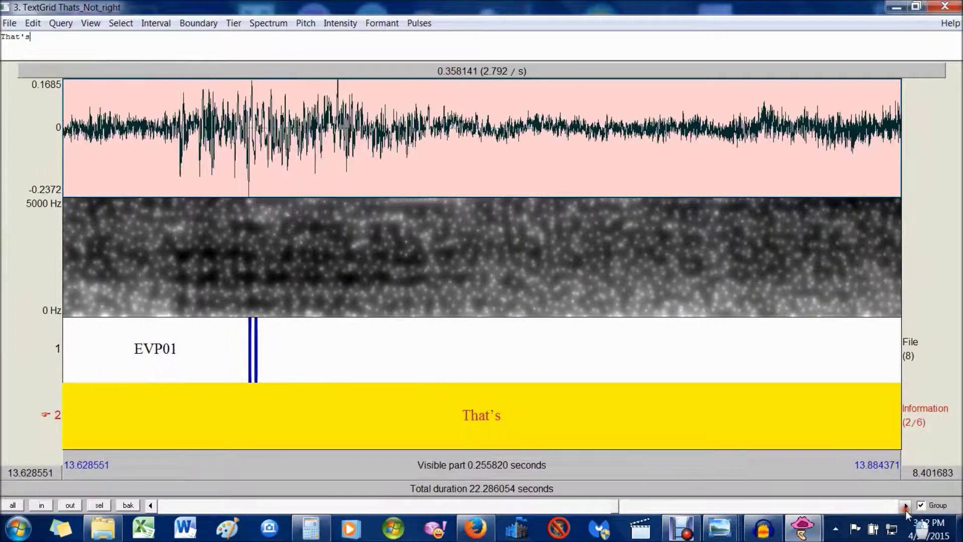
pyautogui.click(72, 506)
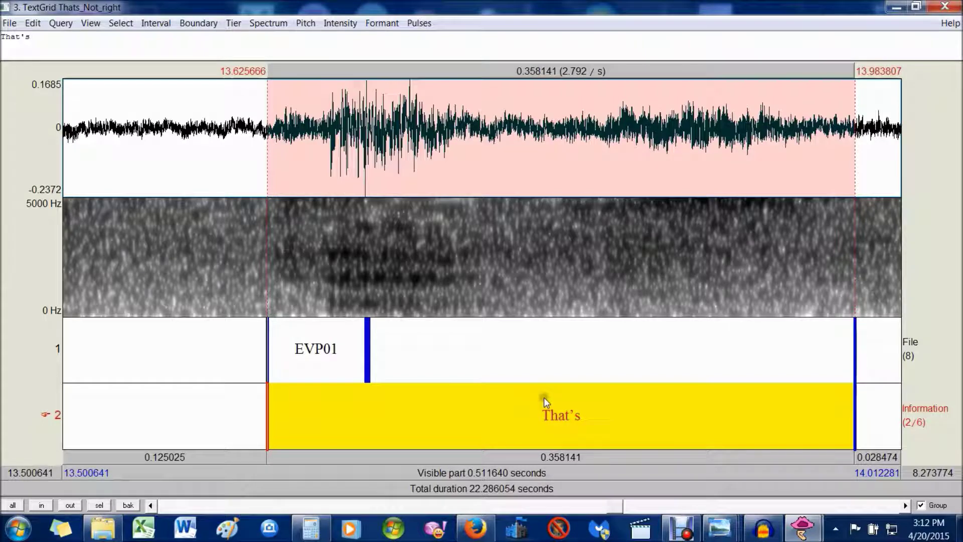
pyautogui.click(907, 505)
pyautogui.click(907, 505)
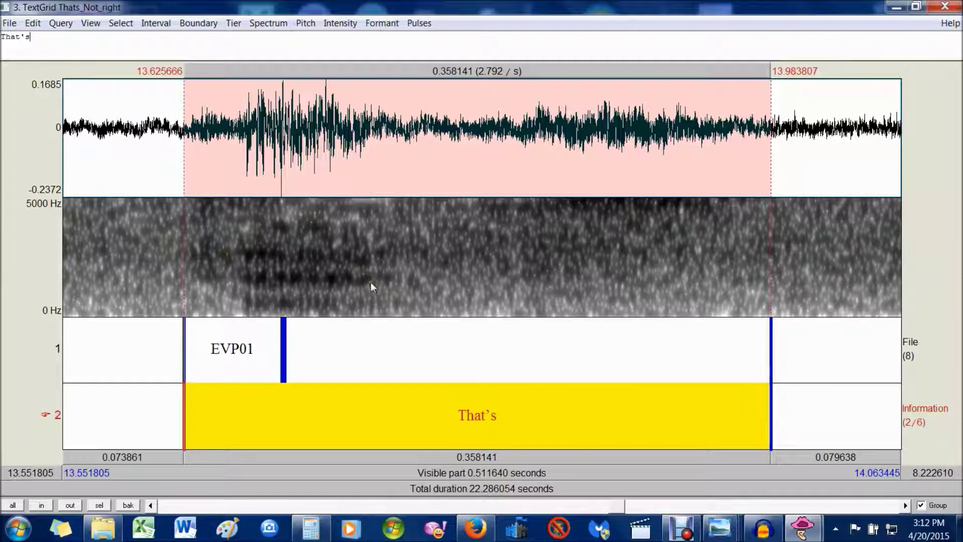
# Overlay the formant tracks on the spectrogram for the word "That's"
pyautogui.click(383, 23)
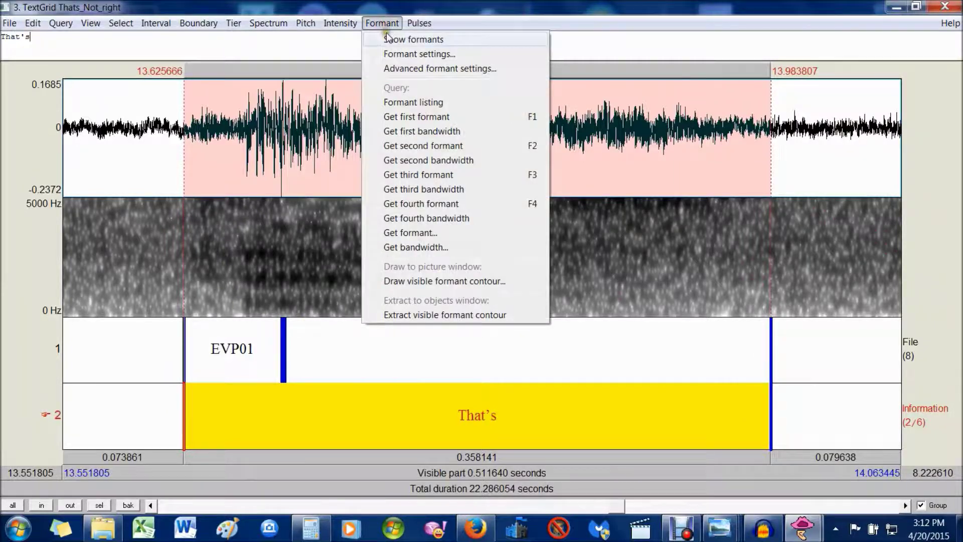
pyautogui.click(394, 36)
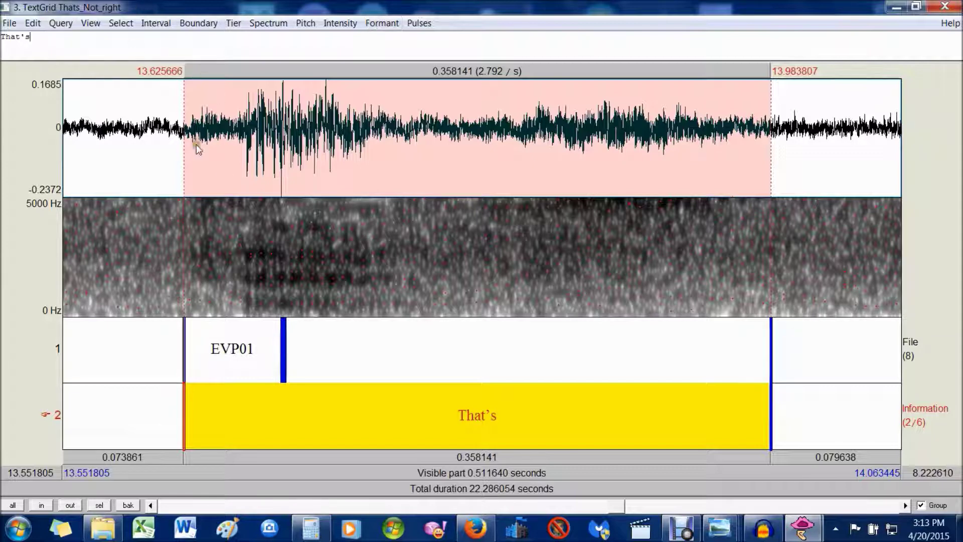
pyautogui.click(381, 23)
pyautogui.click(389, 23)
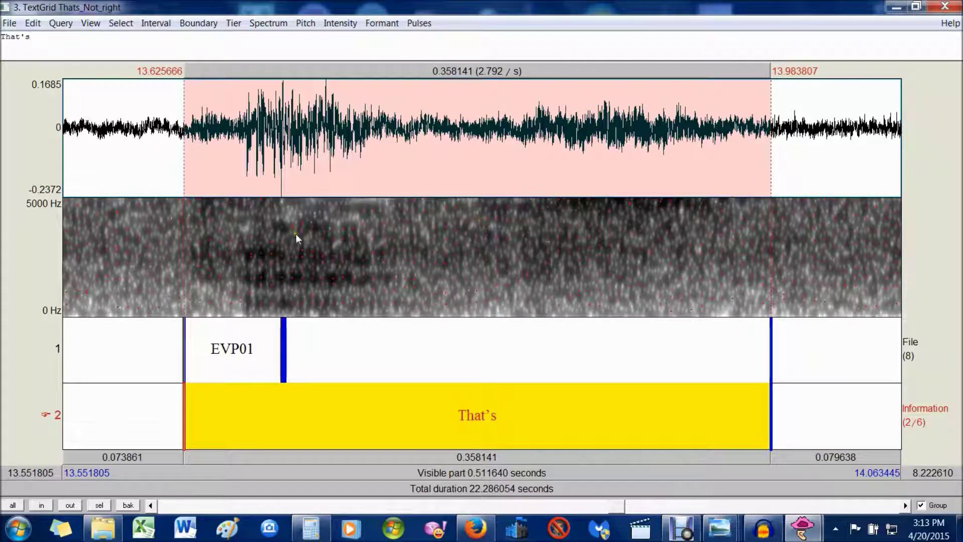
# Check the frequency on the spectrogram at about 13.668 s within EVP01 and reselect the EVP01 interval
pyautogui.click(254, 234)
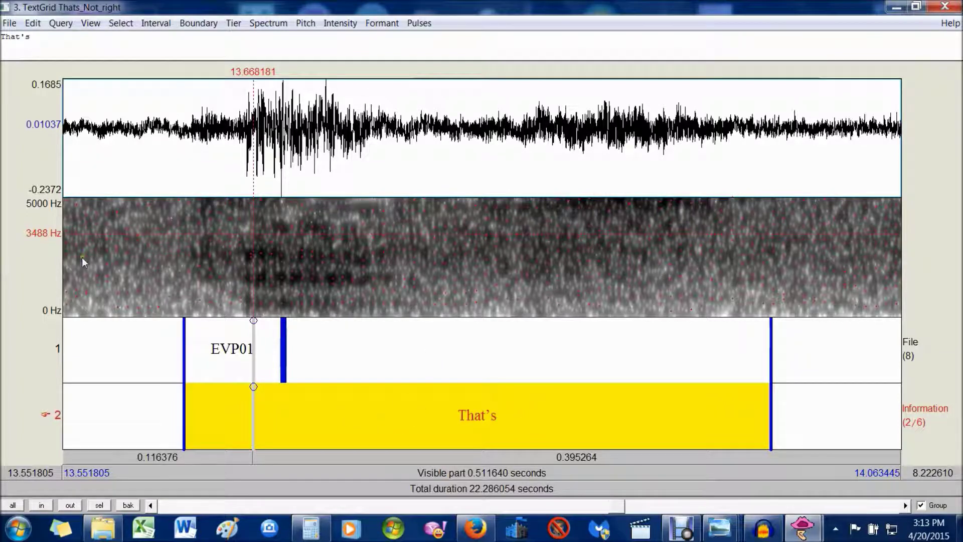
pyautogui.click(232, 360)
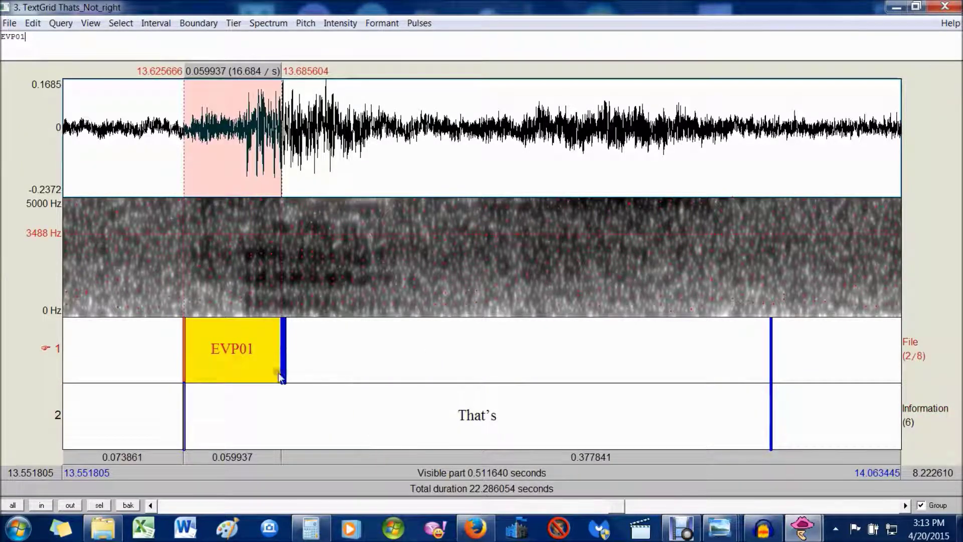
# Examine the waveform and spectrogram of the EVP01 interval on its own and with its immediate surroundings
pyautogui.click(34, 508)
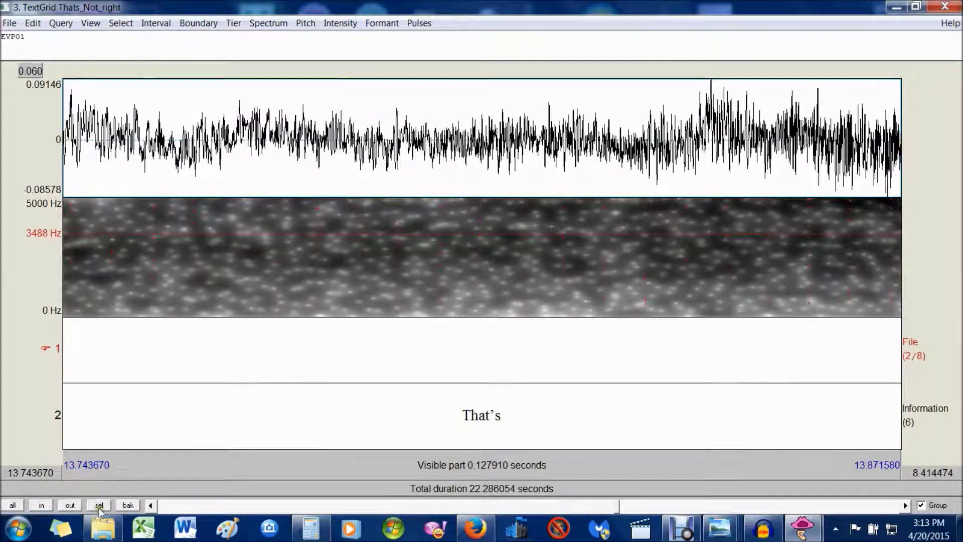
pyautogui.click(70, 505)
pyautogui.click(71, 505)
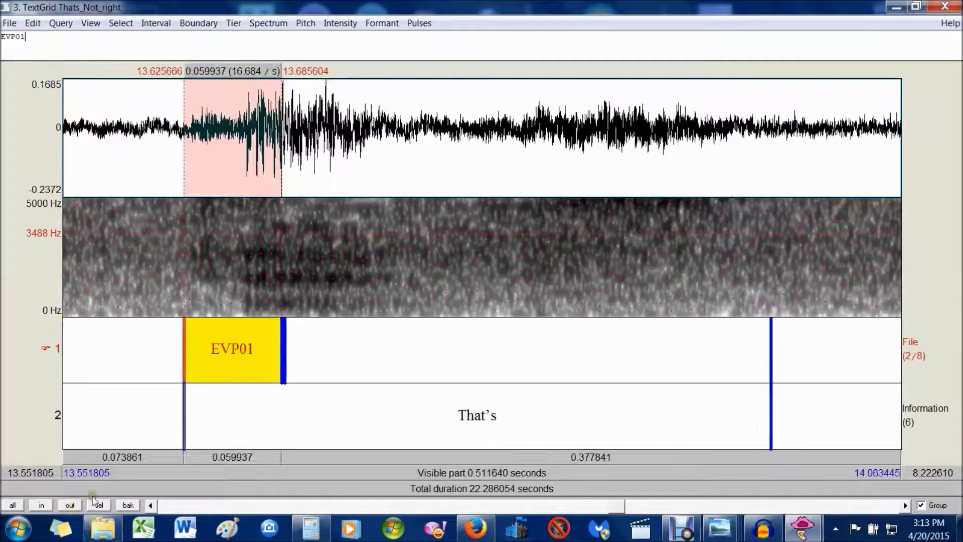
pyautogui.click(96, 505)
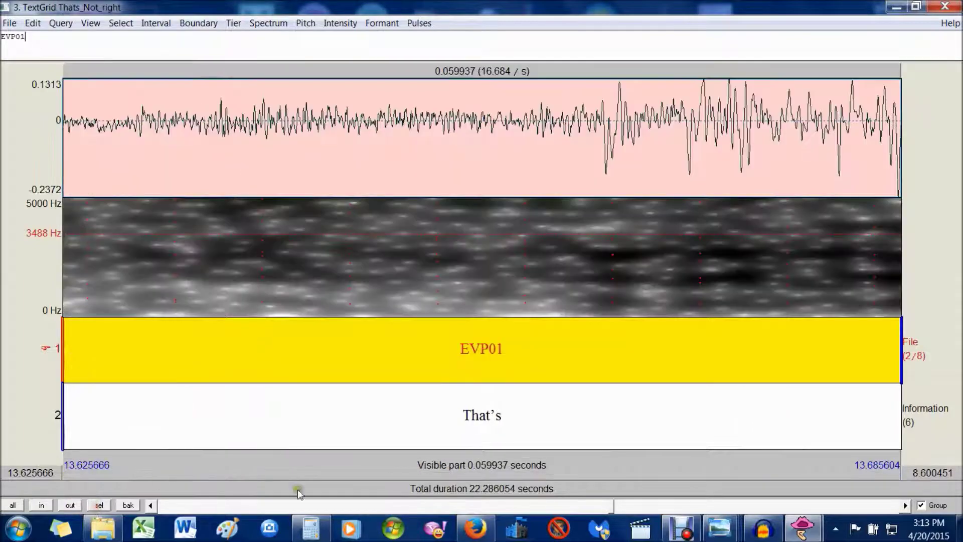
pyautogui.click(59, 506)
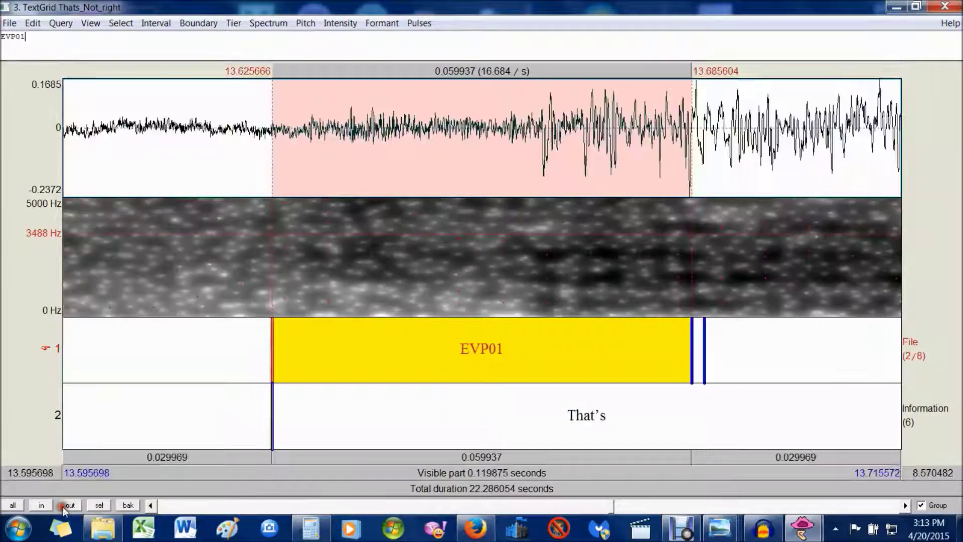
# Select the unlabelled one-cycle interval right after EVP01 on the File tier and examine it up close and in context
pyautogui.click(700, 350)
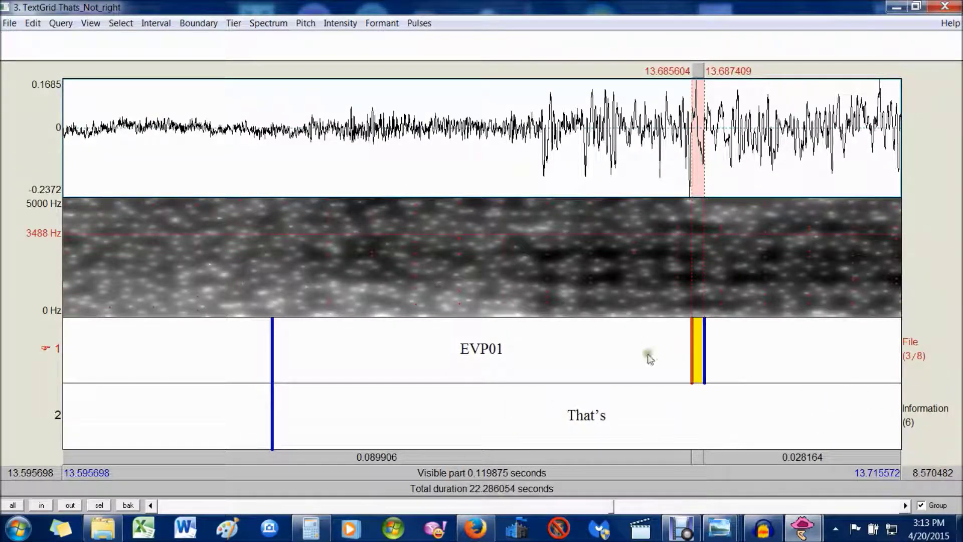
pyautogui.click(99, 505)
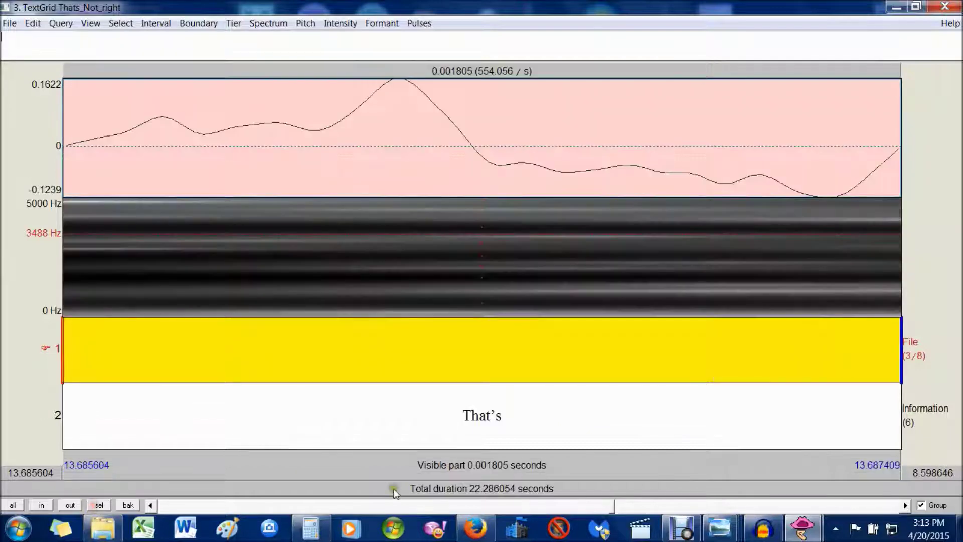
pyautogui.click(68, 508)
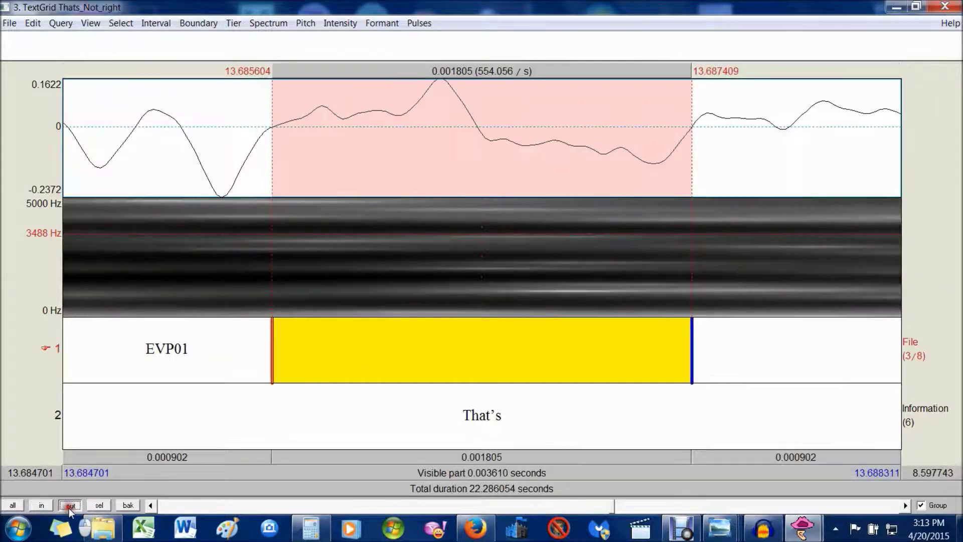
pyautogui.click(68, 508)
pyautogui.click(68, 507)
pyautogui.click(68, 508)
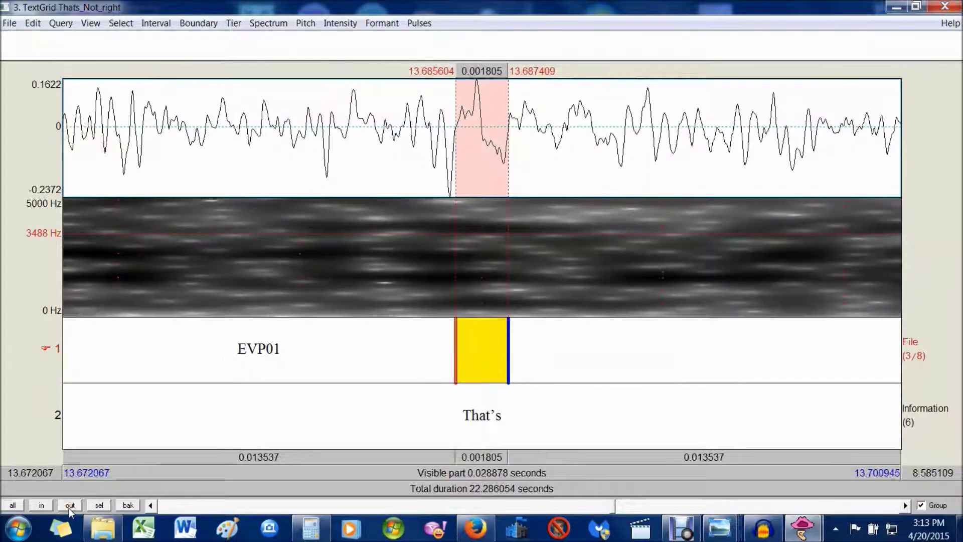
pyautogui.click(68, 505)
pyautogui.click(68, 505)
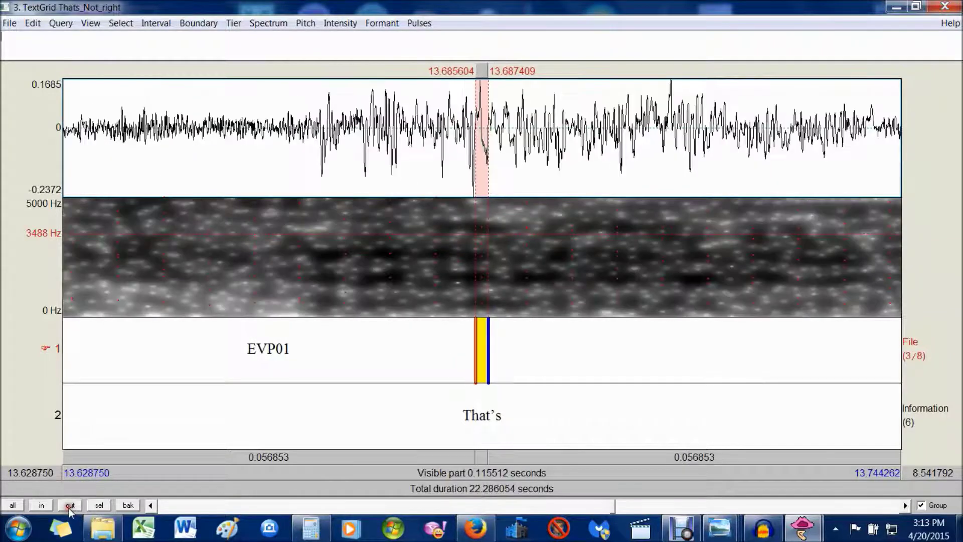
pyautogui.click(68, 507)
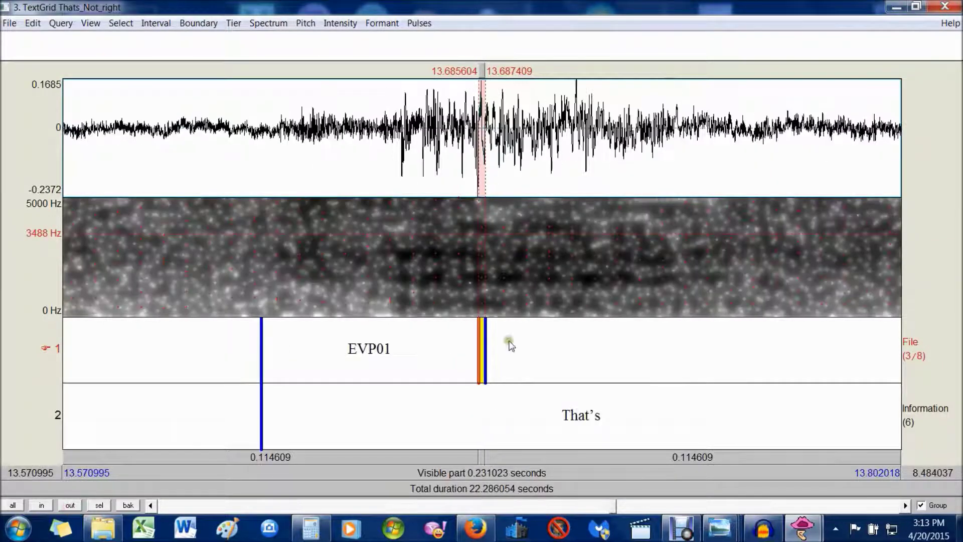
# Try to list the formants for the whole "That's" interval on the Information tier
pyautogui.click(410, 370)
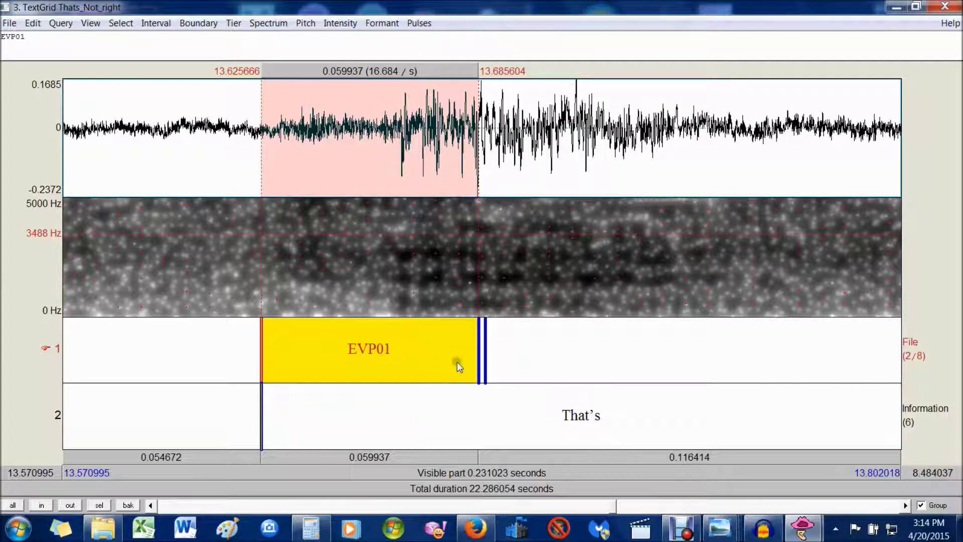
pyautogui.click(514, 440)
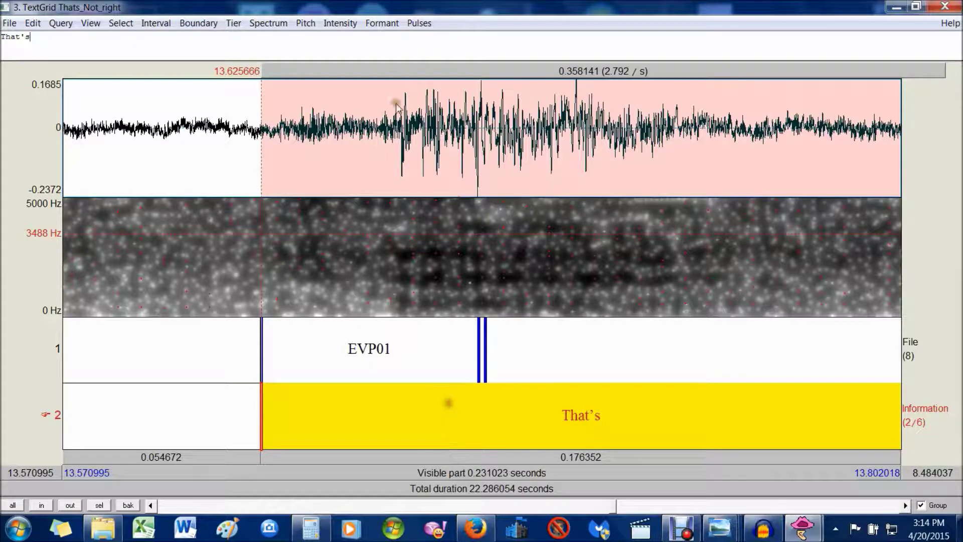
pyautogui.click(382, 23)
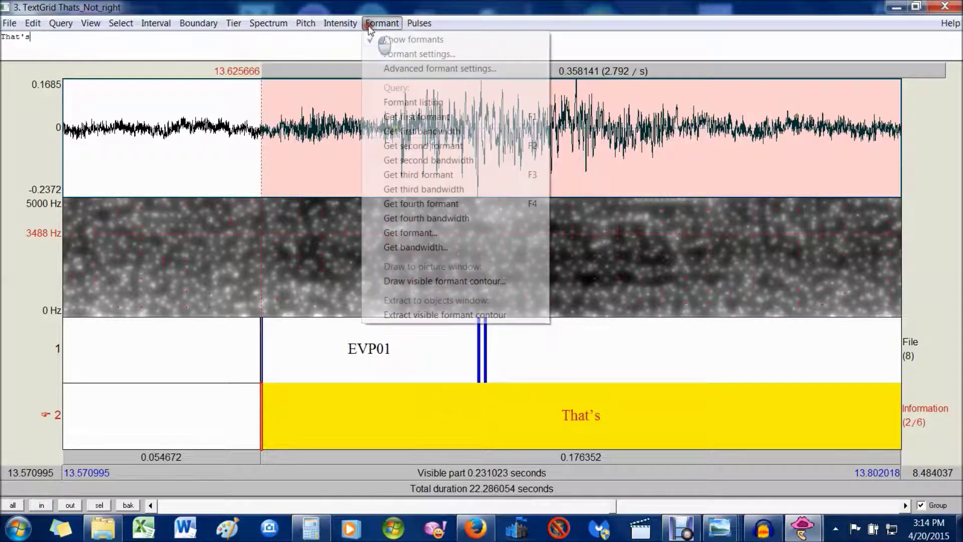
pyautogui.click(412, 102)
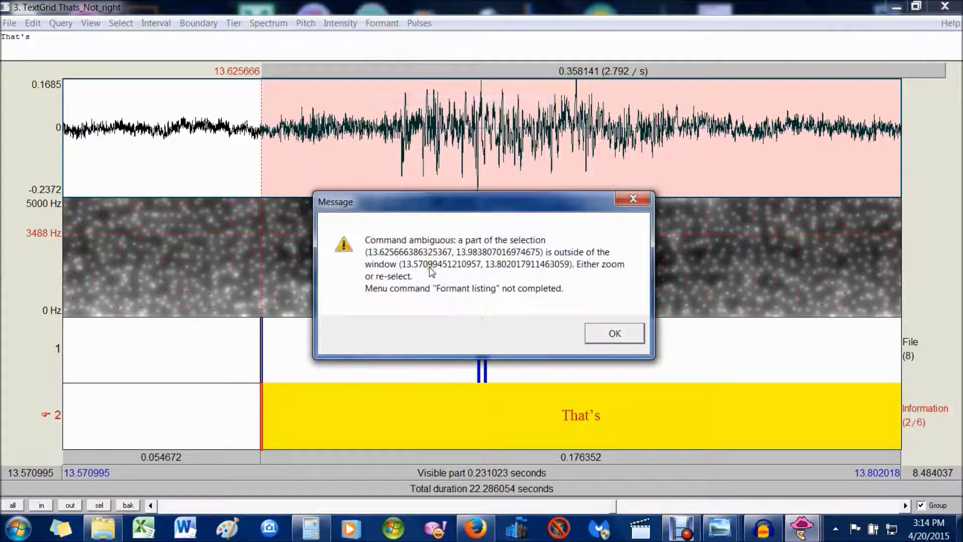
pyautogui.click(614, 333)
# Produce a formant listing for the EVP01 interval on the File tier
pyautogui.click(426, 346)
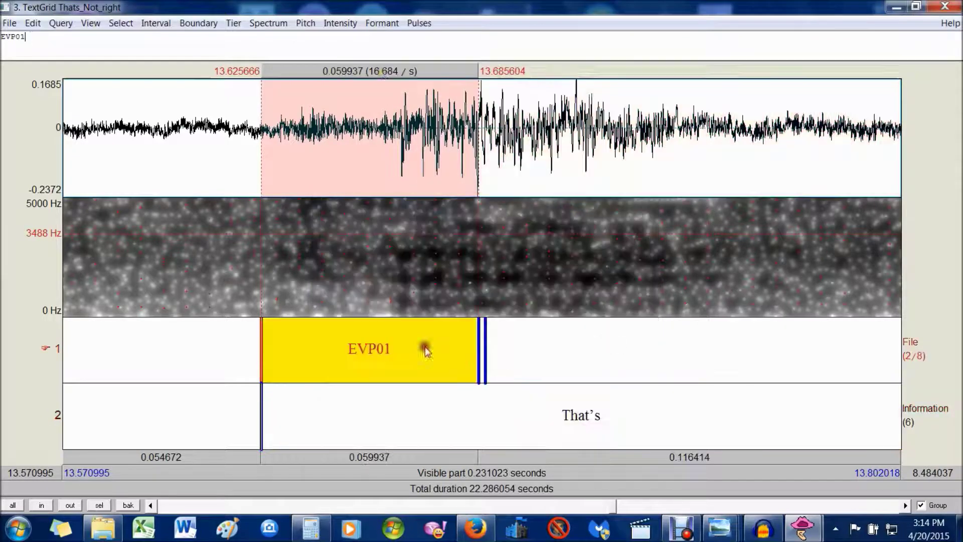
pyautogui.click(382, 23)
pyautogui.click(404, 102)
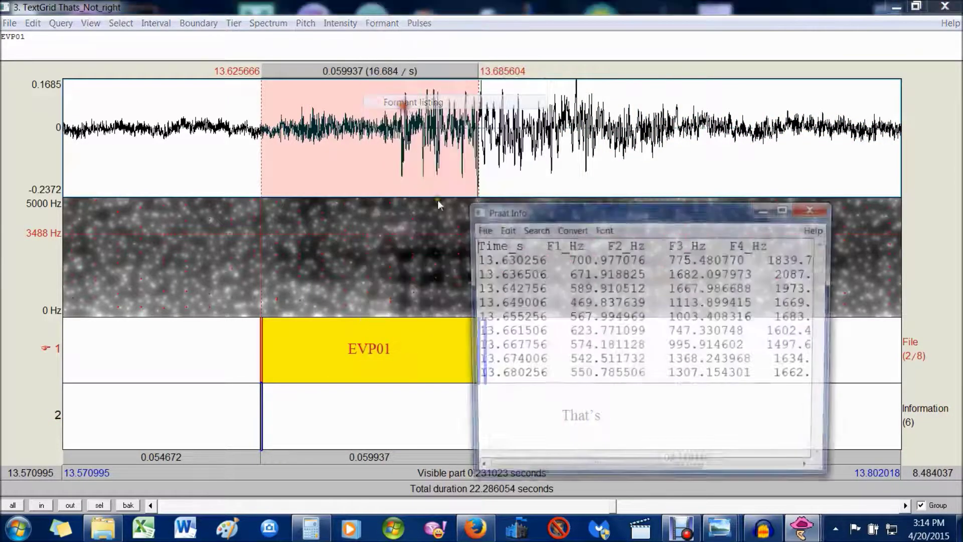
# Resize the formant listing window so that all its columns fit, and read the F1 to F4 values
pyautogui.moveTo(686, 209); pyautogui.dragTo(476, 98)
pyautogui.click(574, 89)
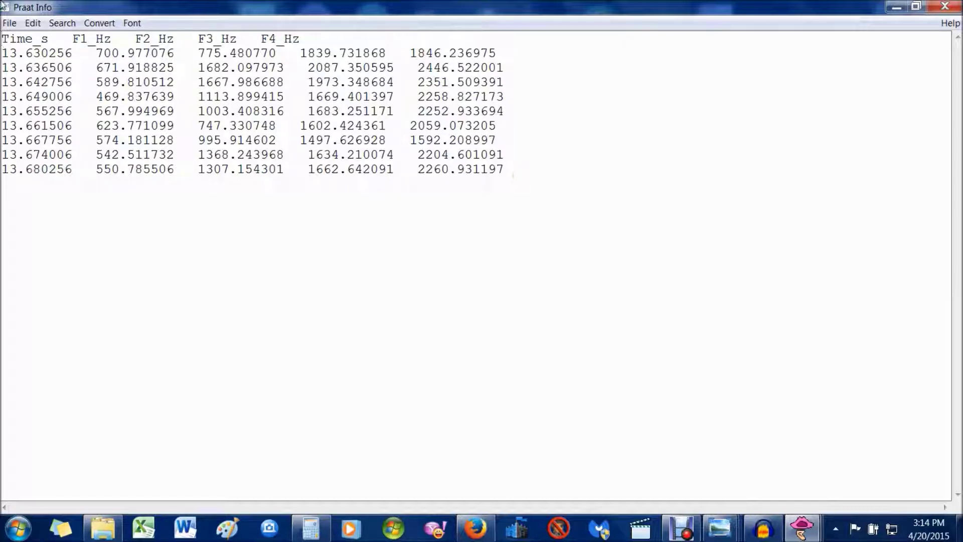
pyautogui.click(916, 7)
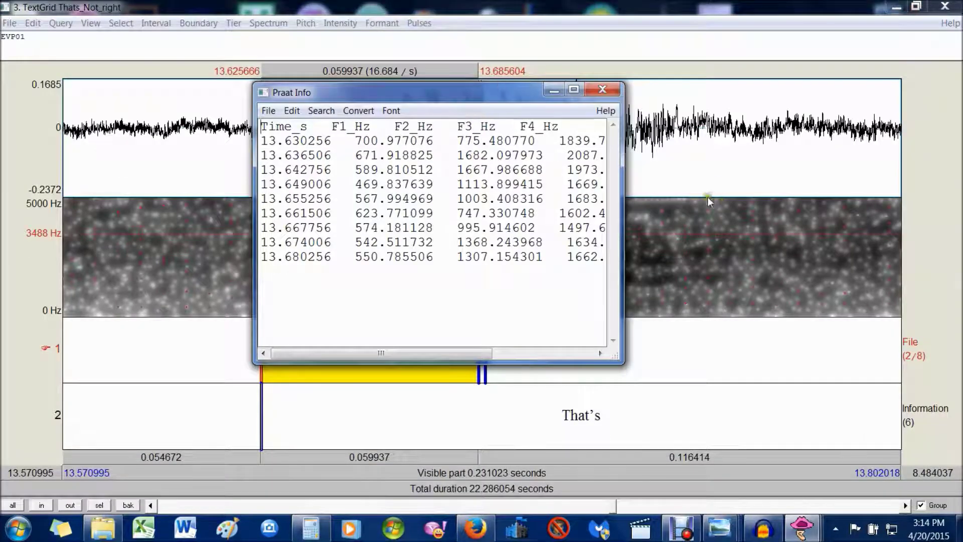
pyautogui.moveTo(622, 236); pyautogui.dragTo(834, 202)
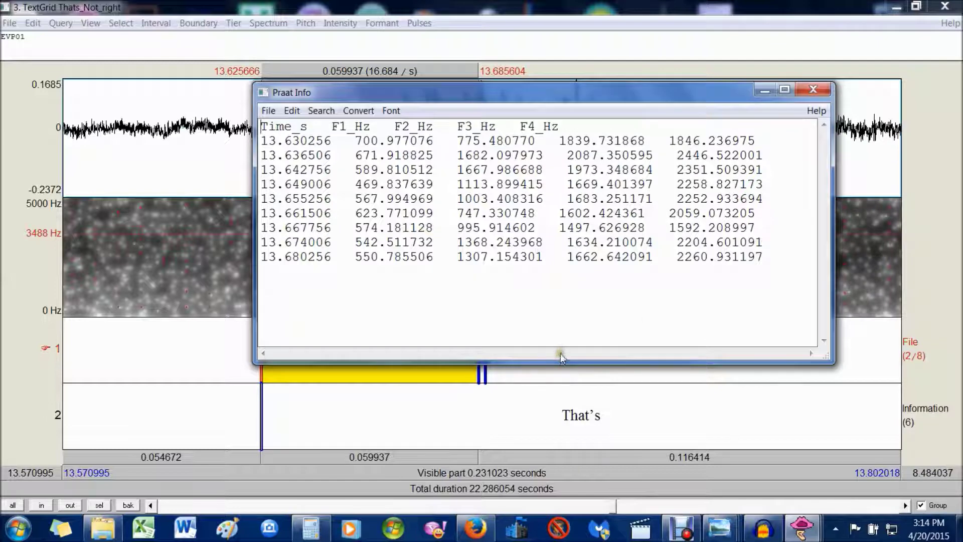
pyautogui.moveTo(560, 360); pyautogui.dragTo(561, 306)
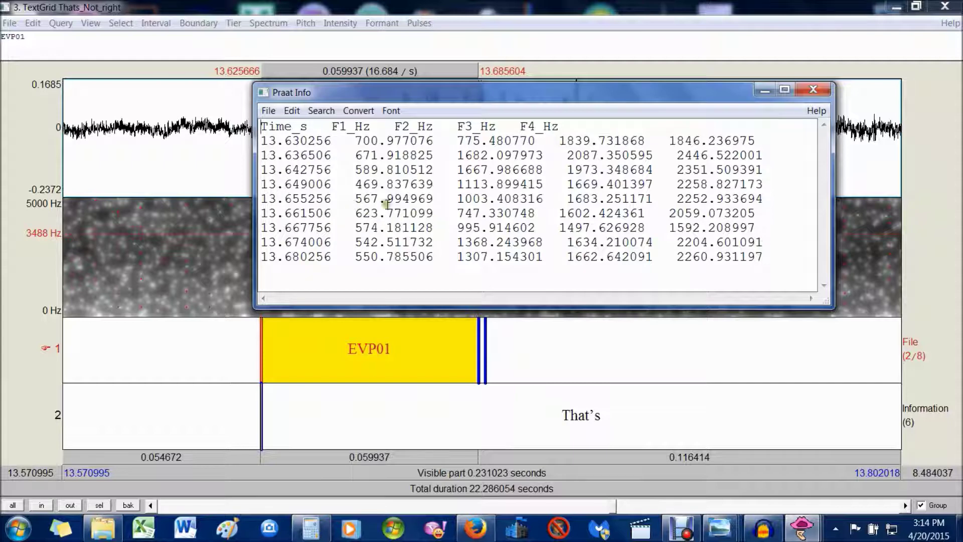
pyautogui.click(824, 90)
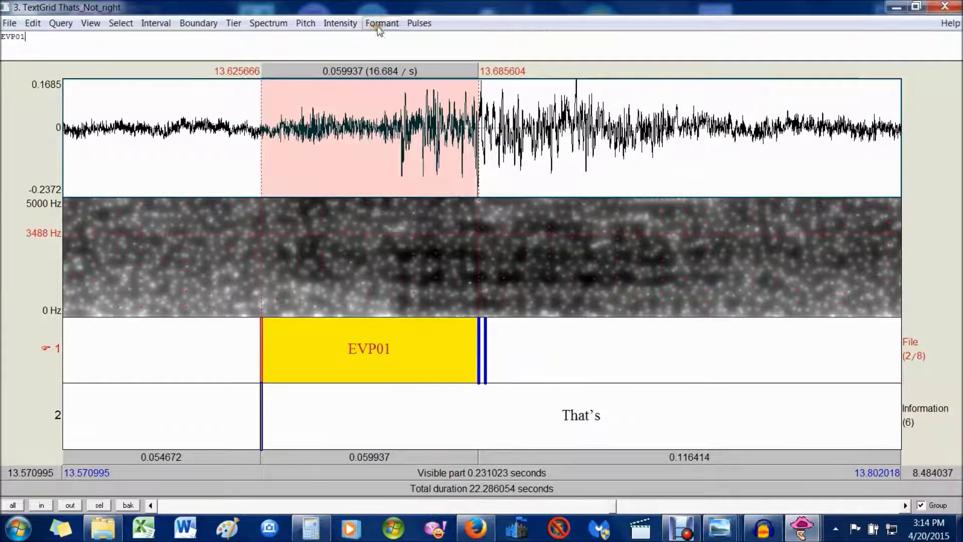
# Check the number of formants and the dot size in the formant settings
pyautogui.click(379, 27)
pyautogui.click(386, 53)
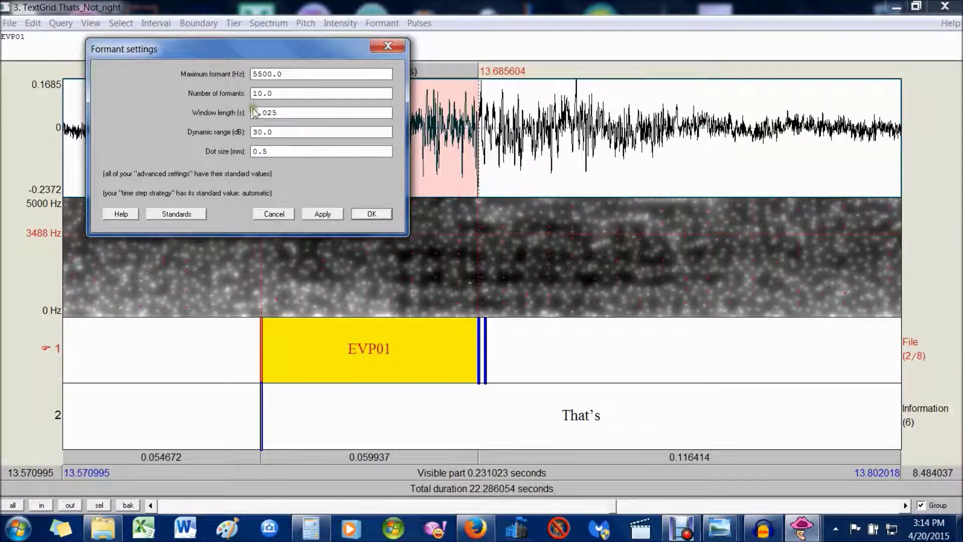
pyautogui.click(257, 93)
pyautogui.click(267, 154)
pyautogui.click(274, 215)
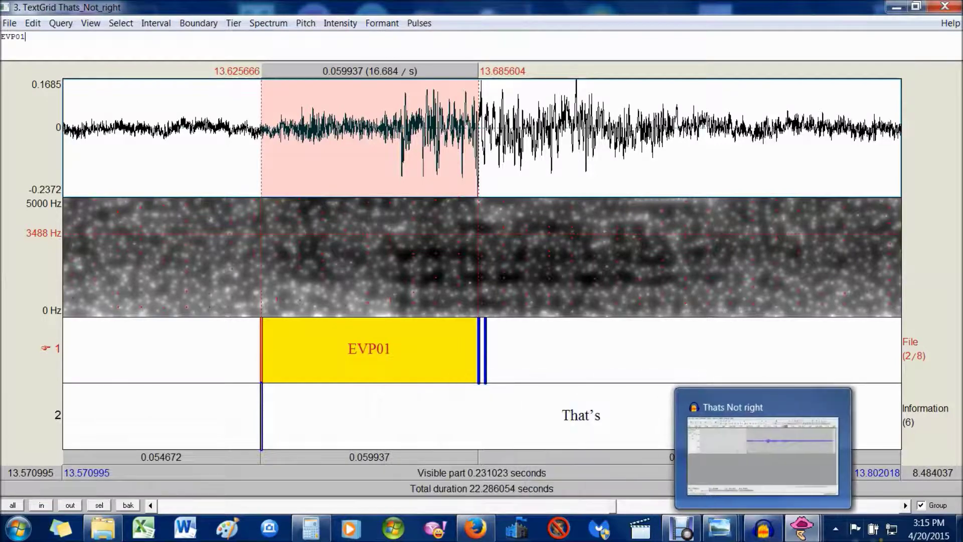
# Bring back the EVP01 formant listing and save it to the Desktop as info.txt
pyautogui.moveTo(802, 527)
pyautogui.click(865, 444)
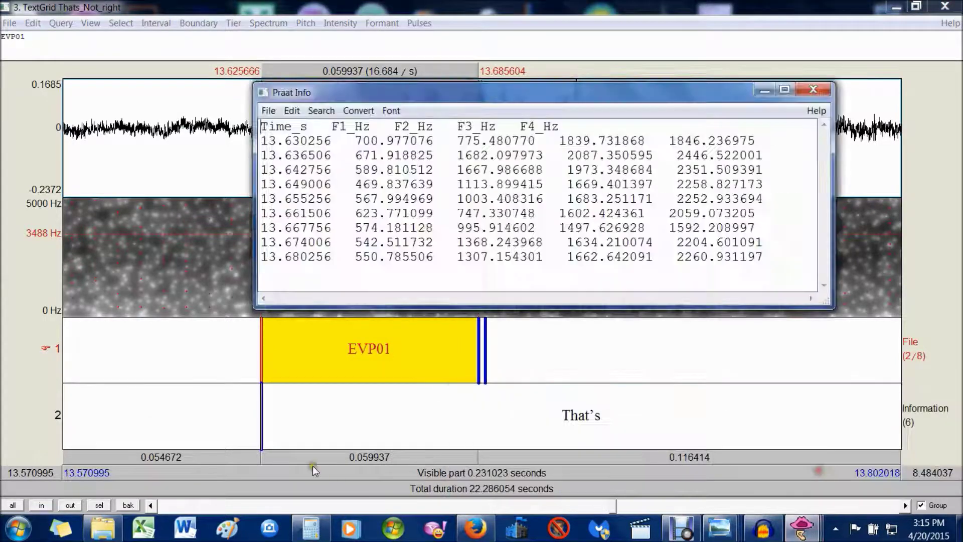
pyautogui.moveTo(411, 95); pyautogui.dragTo(291, 55)
pyautogui.click(150, 69)
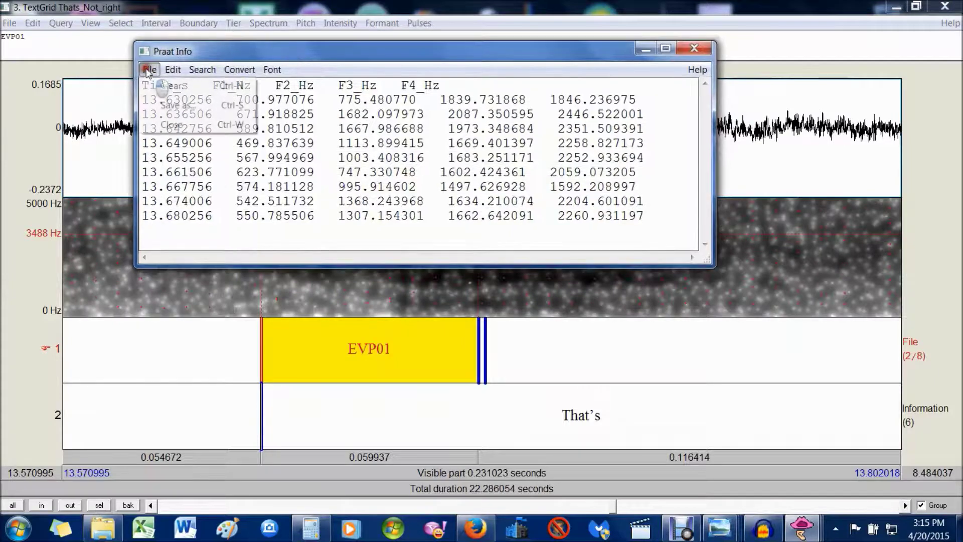
pyautogui.click(170, 105)
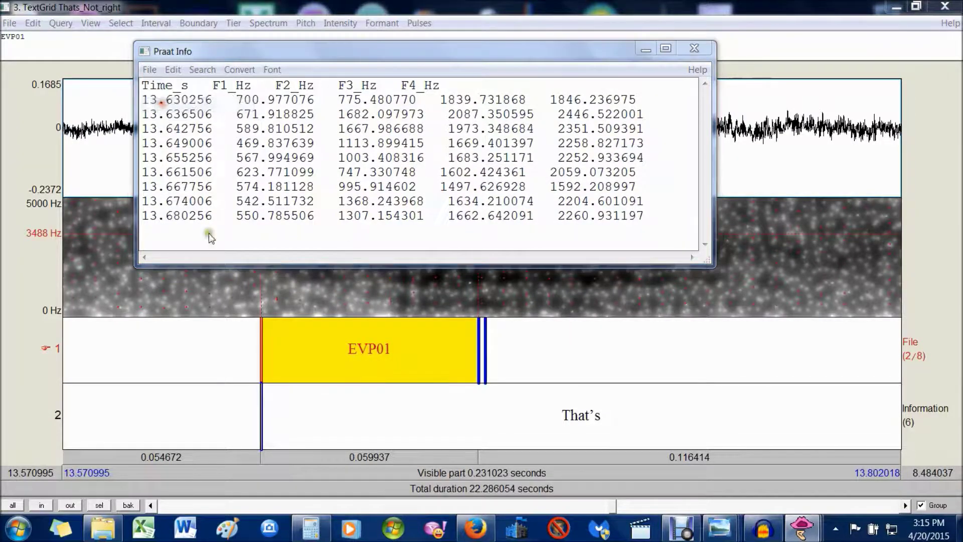
pyautogui.click(96, 87)
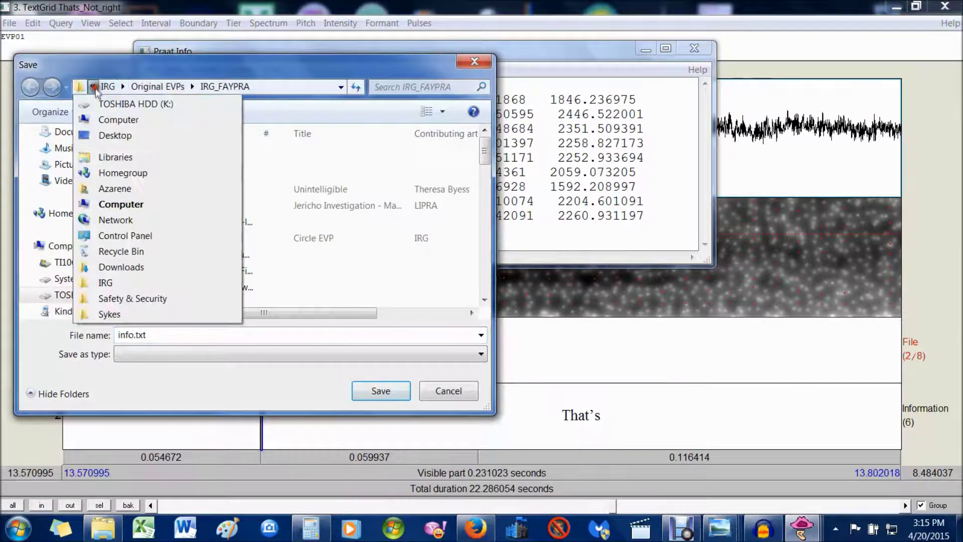
pyautogui.click(116, 133)
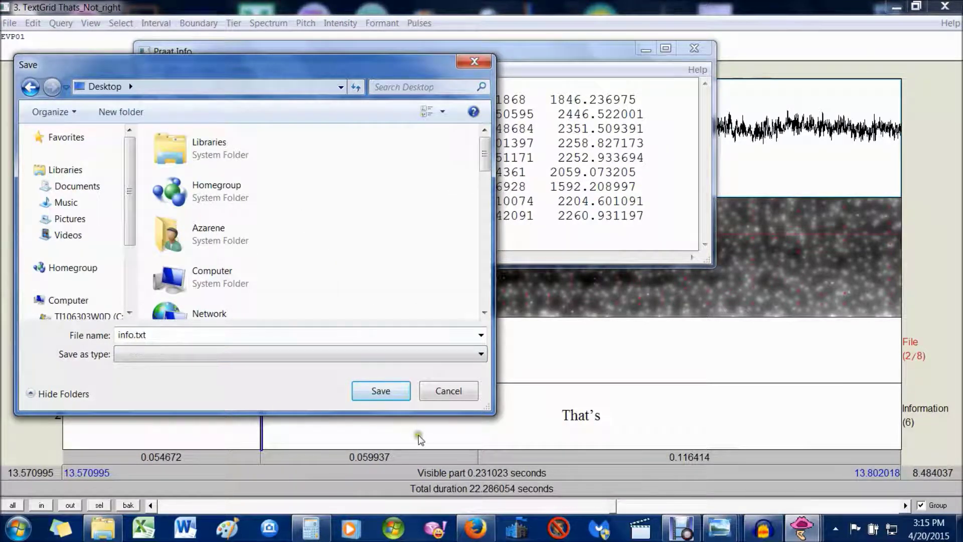
pyautogui.click(379, 391)
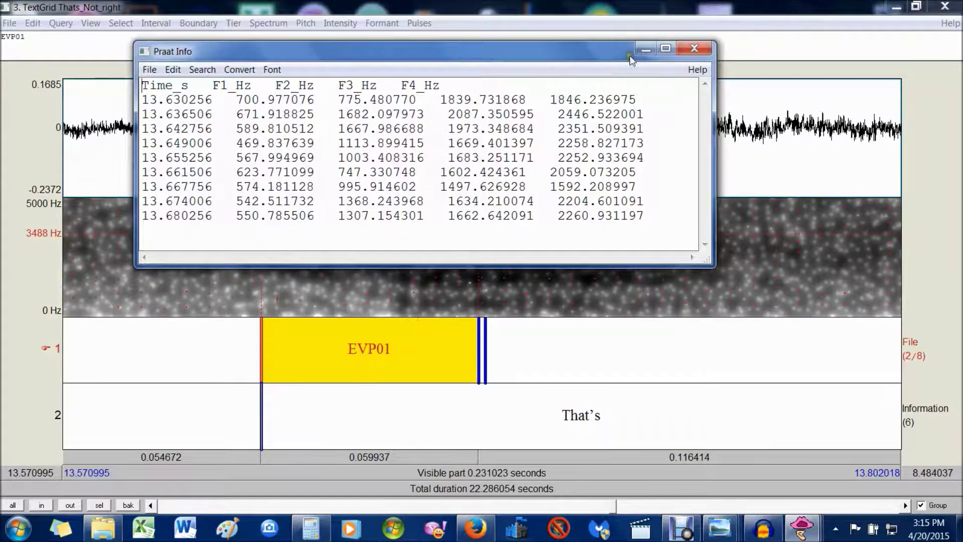
# Minimise the Praat windows and switch to a blank Excel workbook
pyautogui.click(647, 49)
pyautogui.click(897, 7)
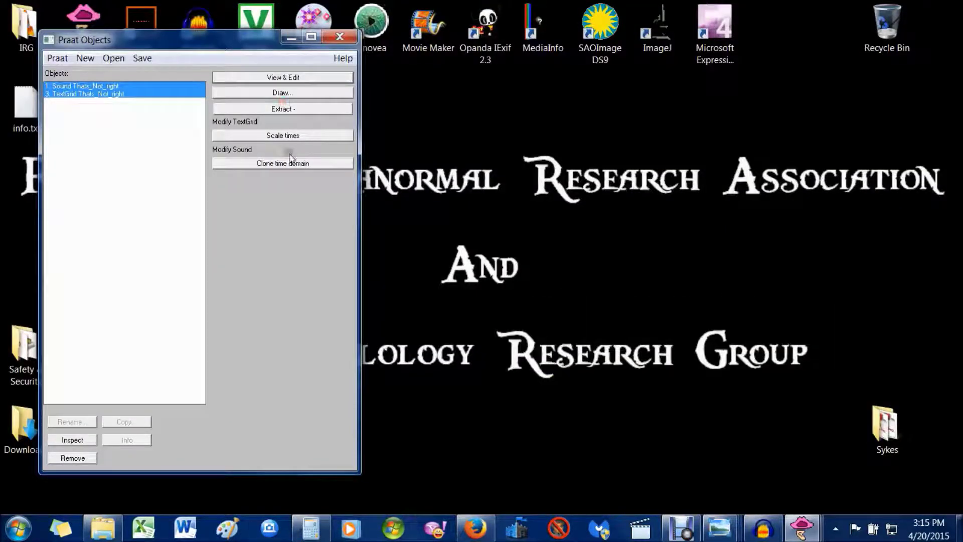
pyautogui.click(290, 39)
pyautogui.click(144, 528)
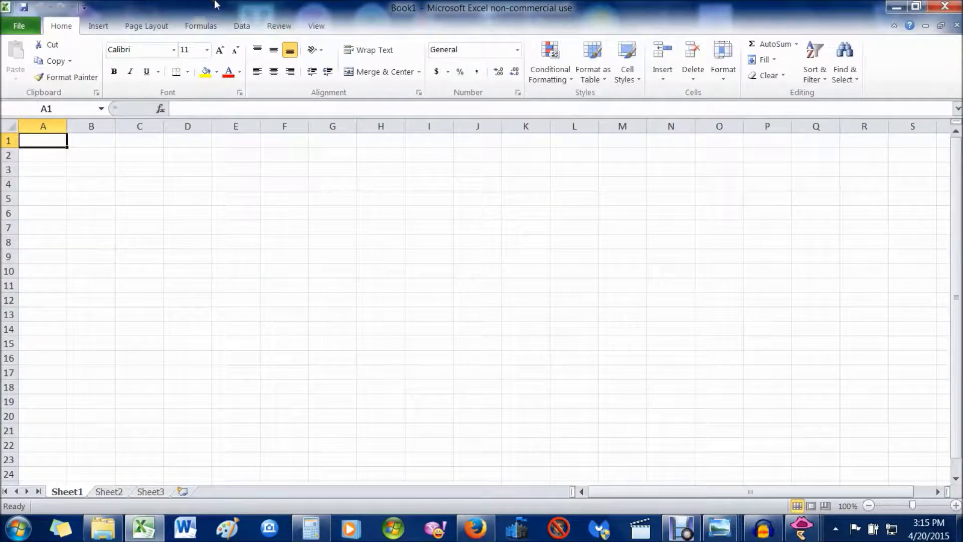
# Start a text import of info.txt from the Desktop into the blank workbook
pyautogui.click(242, 26)
pyautogui.click(75, 63)
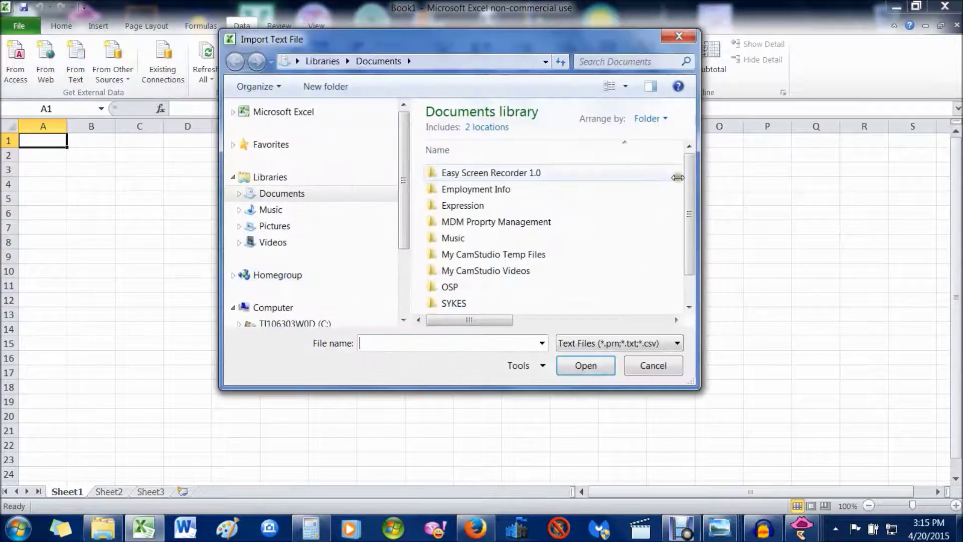
pyautogui.click(299, 61)
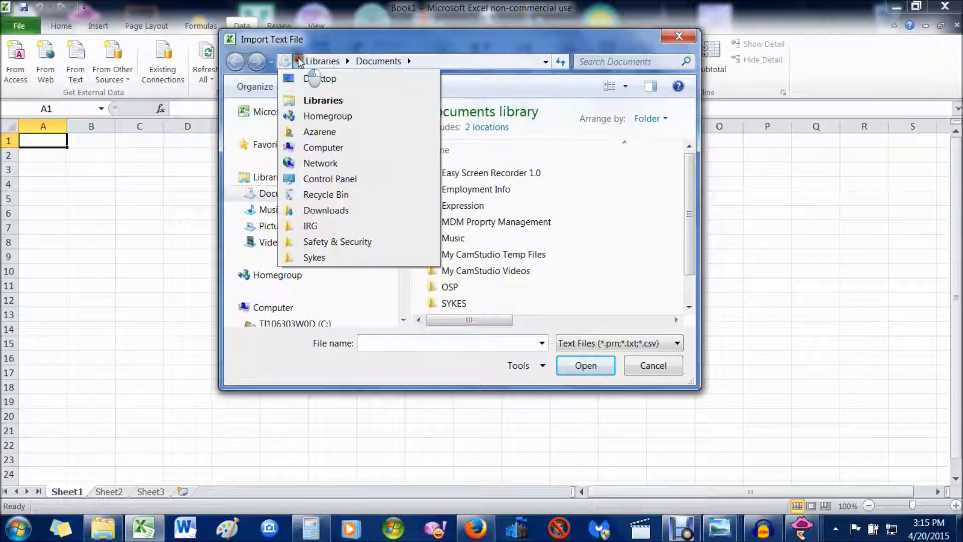
pyautogui.click(322, 80)
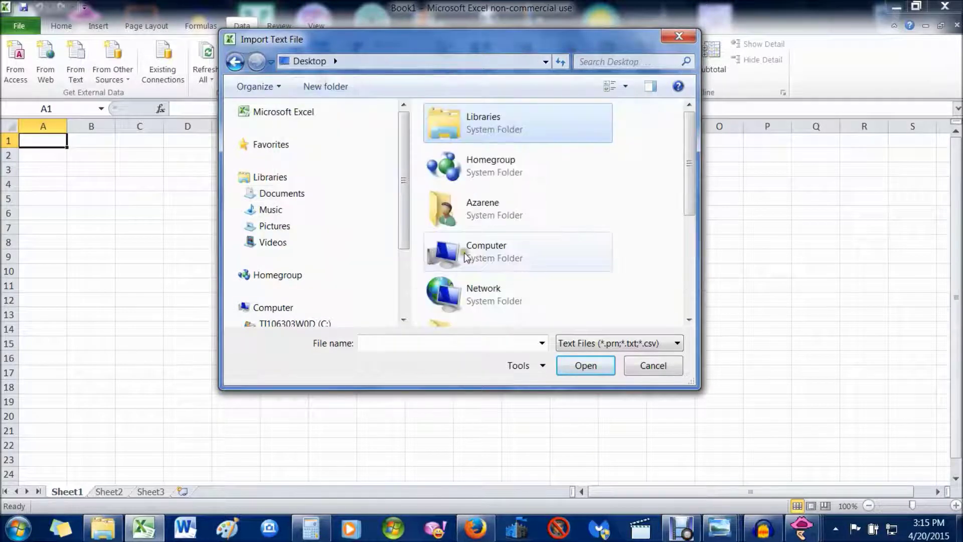
pyautogui.moveTo(693, 150); pyautogui.dragTo(684, 261)
pyautogui.doubleClick(448, 317)
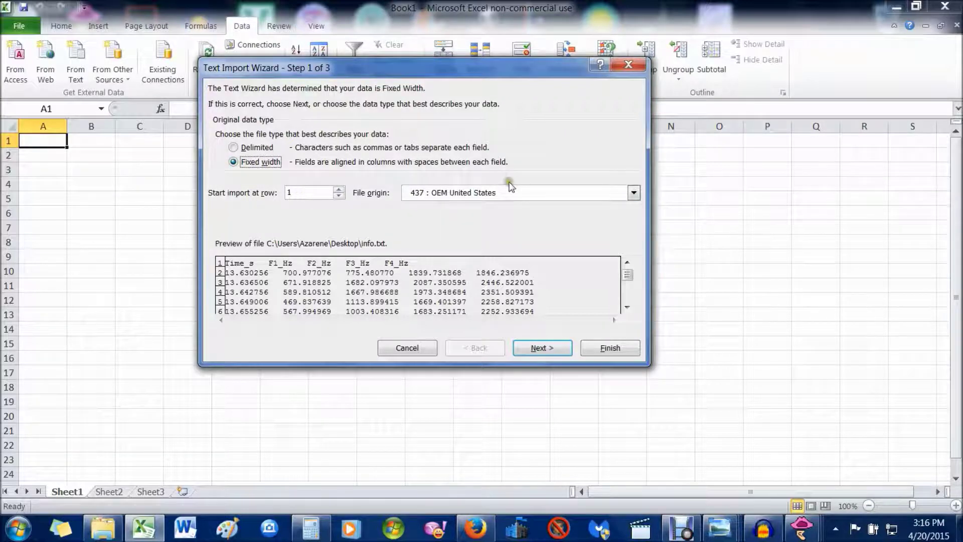
# Accept the Fixed width type and suggested column breaks, and compare the import preview with the formant listing in the Praat Info window
pyautogui.click(541, 346)
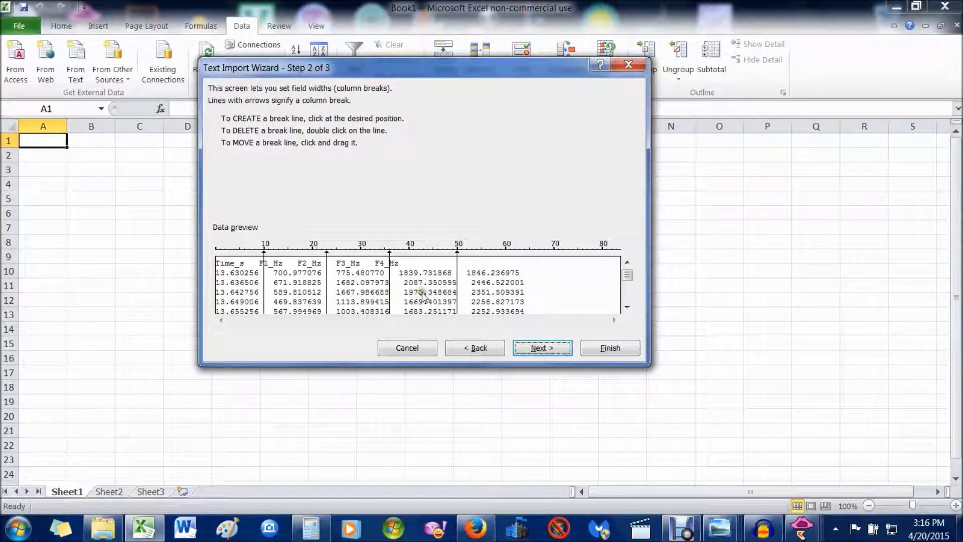
pyautogui.click(546, 349)
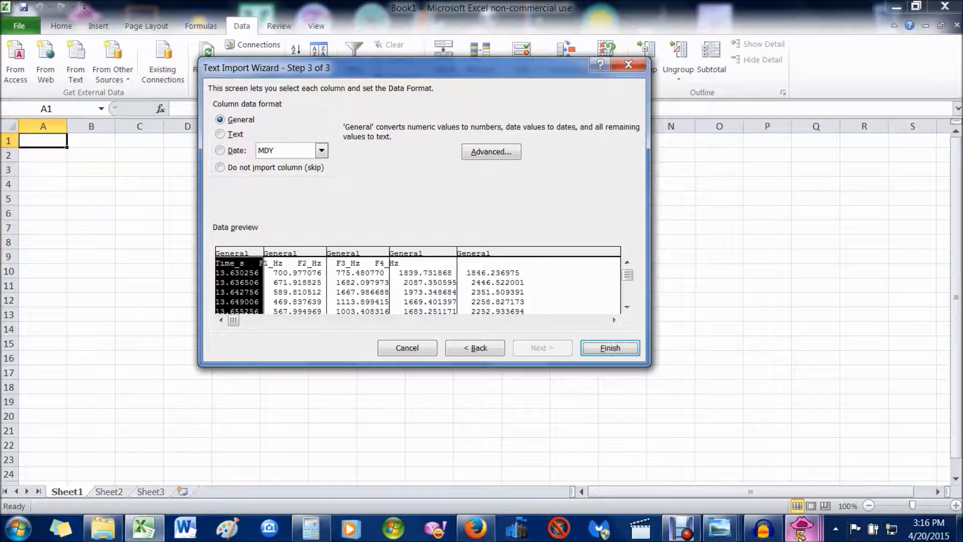
pyautogui.moveTo(802, 528)
pyautogui.click(889, 468)
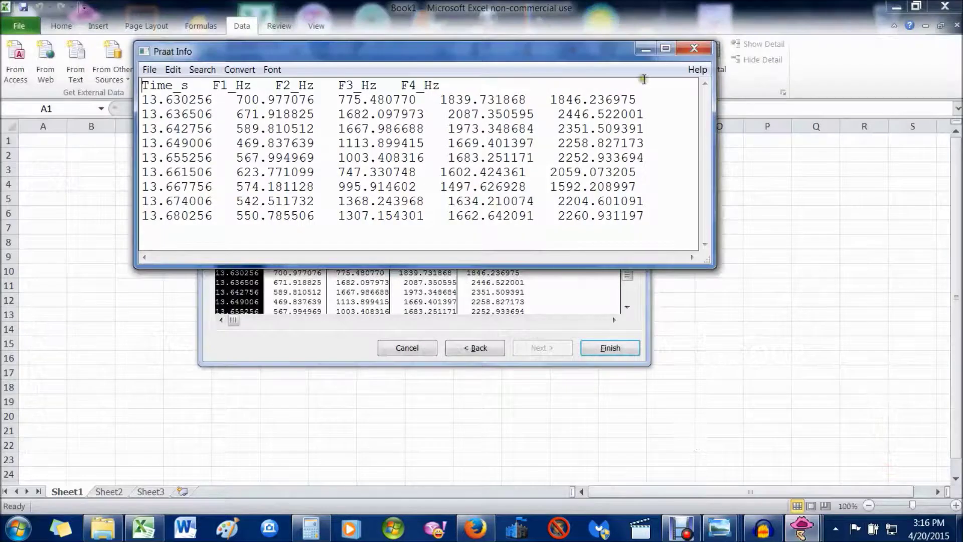
pyautogui.click(646, 48)
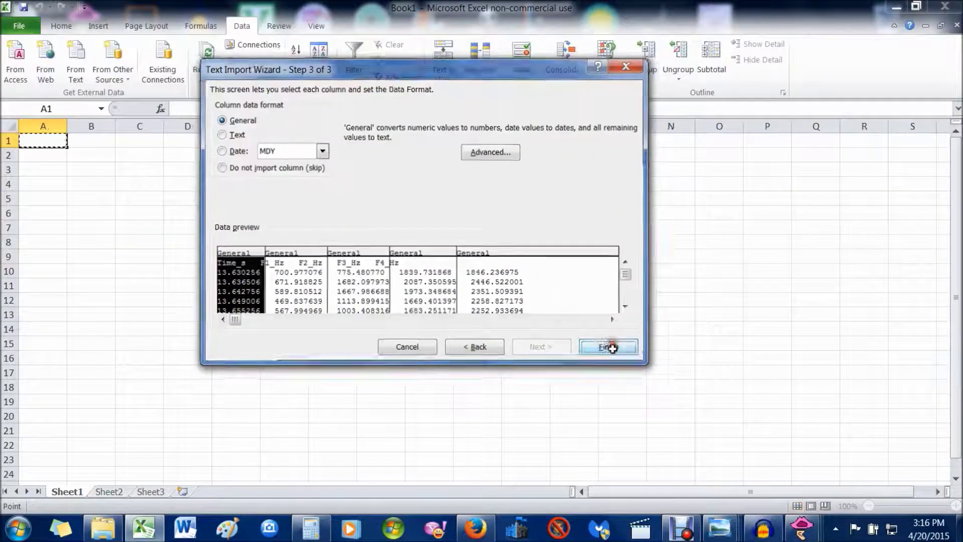
# Finish the text import with General column format, placing the data in the existing worksheet at cell A1 of Sheet1
pyautogui.click(609, 346)
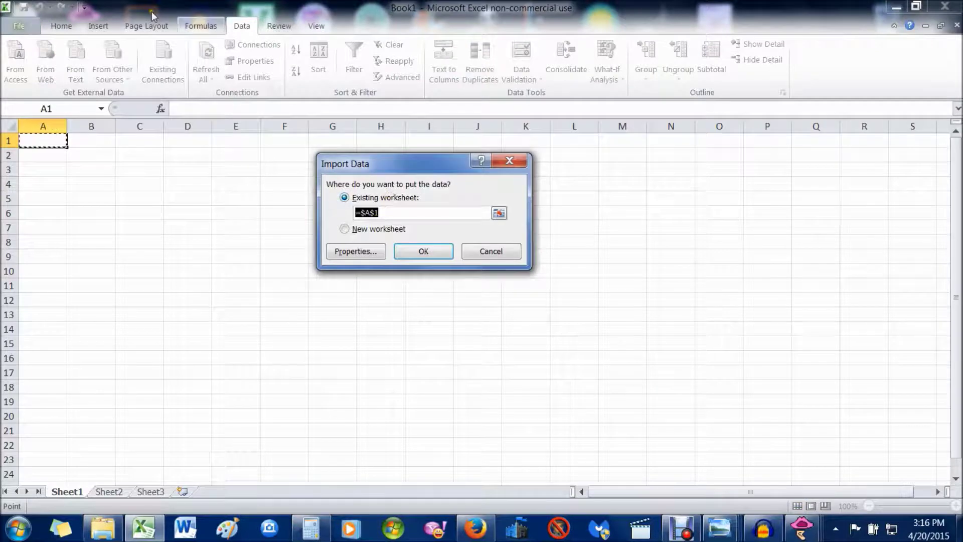
pyautogui.click(42, 139)
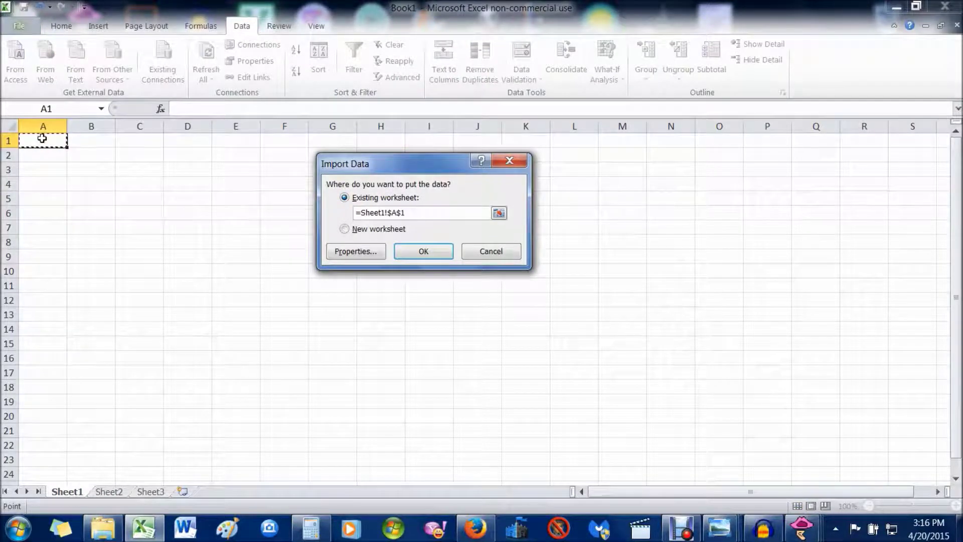
pyautogui.click(424, 251)
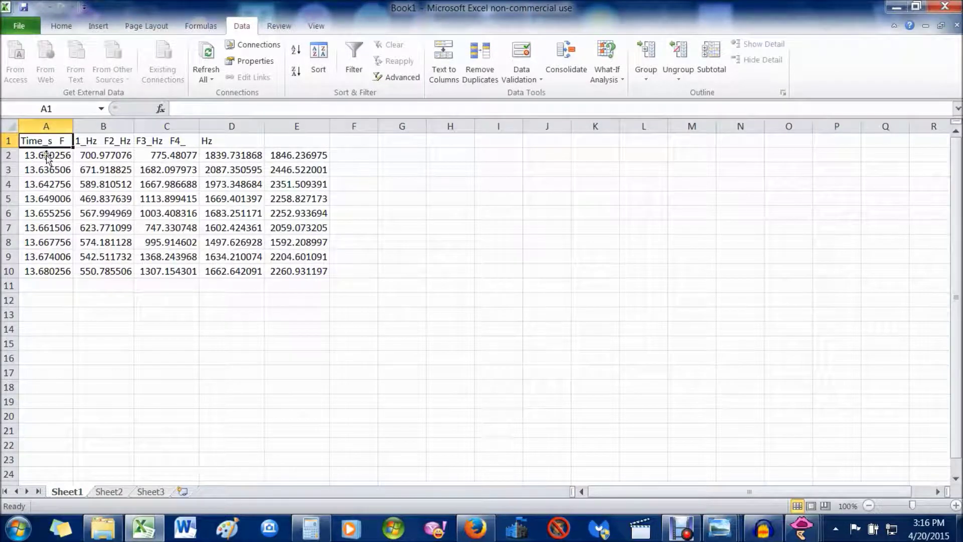
# Delete the misaligned header row 1 from Sheet1
pyautogui.click(6, 141)
pyautogui.rightClick(6, 141)
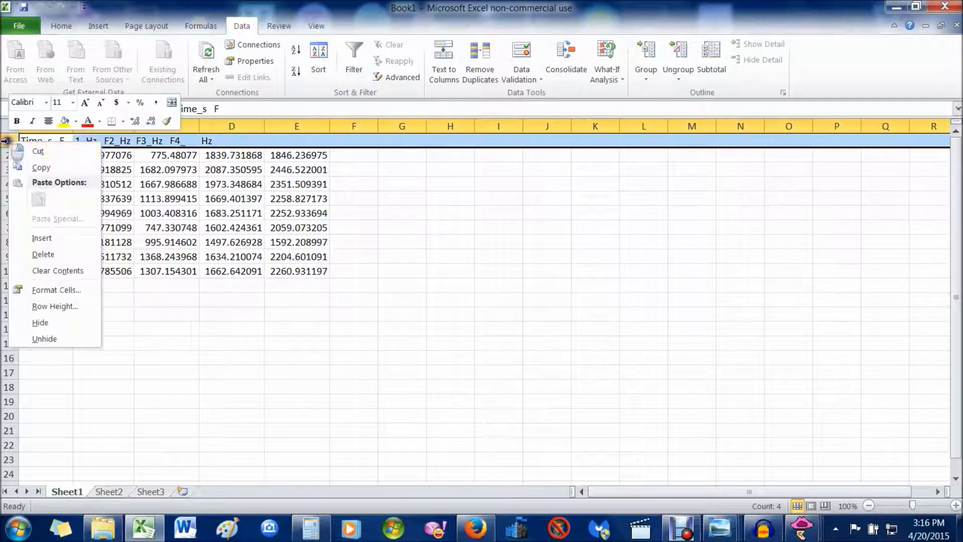
pyautogui.click(44, 254)
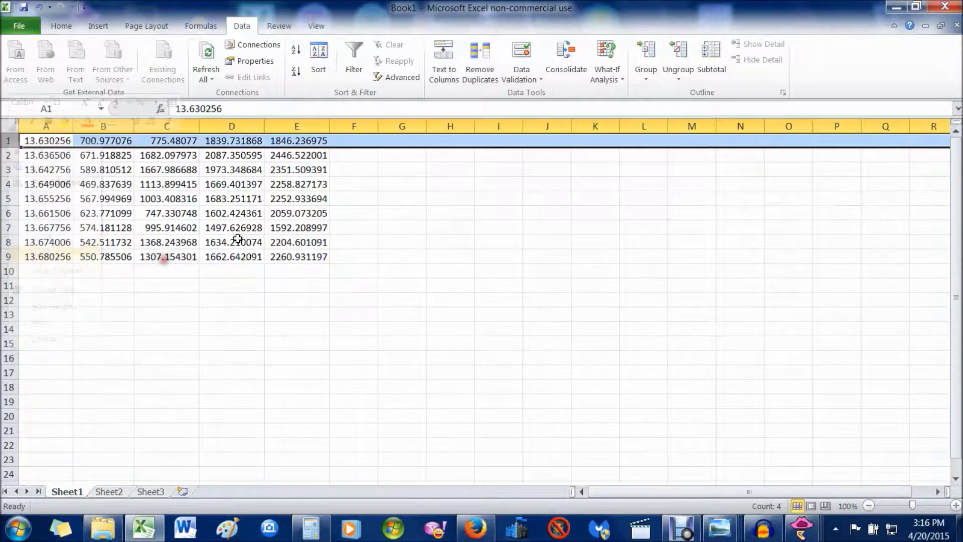
# Look through the first-row time and formant values in columns A to E
pyautogui.click(58, 142)
pyautogui.click(101, 141)
pyautogui.press('Right')
pyautogui.press('Right')
pyautogui.press('Right')
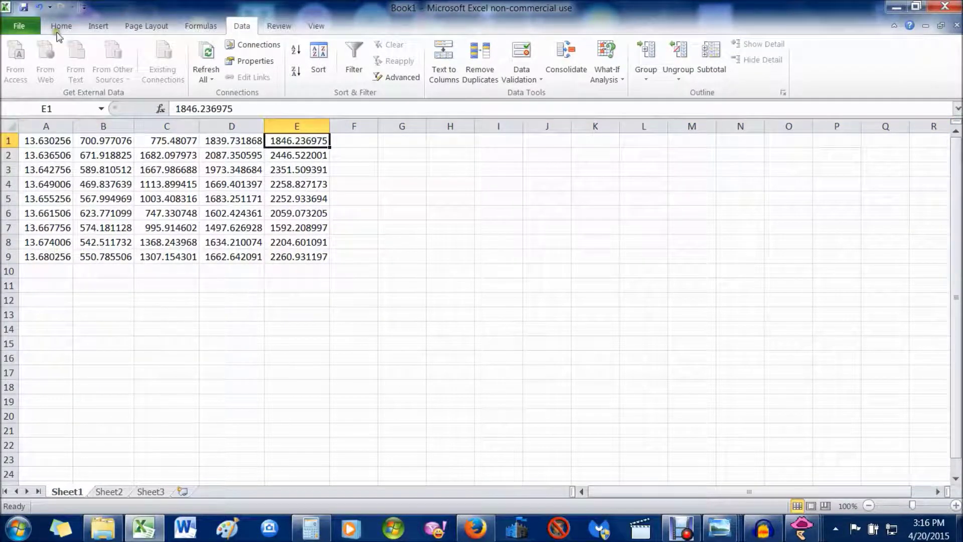
pyautogui.click(70, 144)
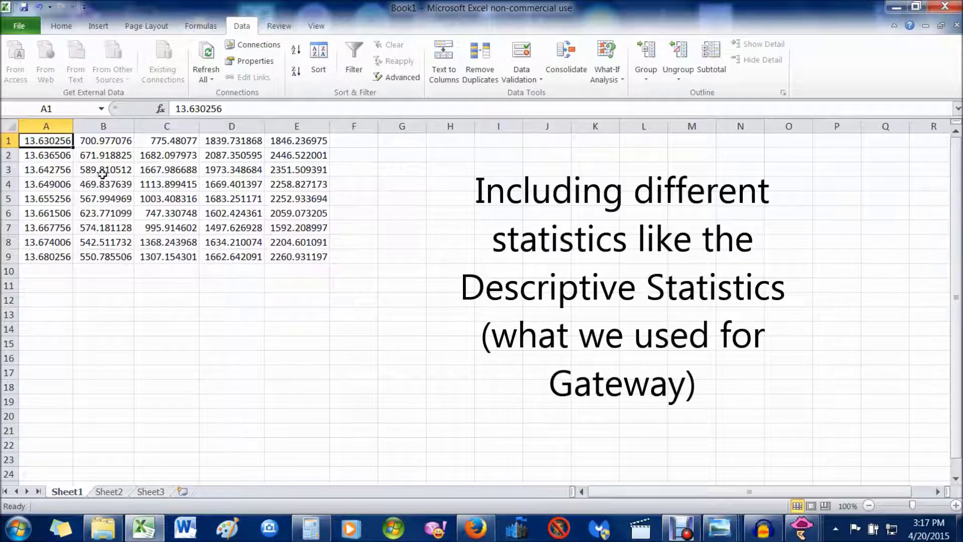
pyautogui.click(122, 145)
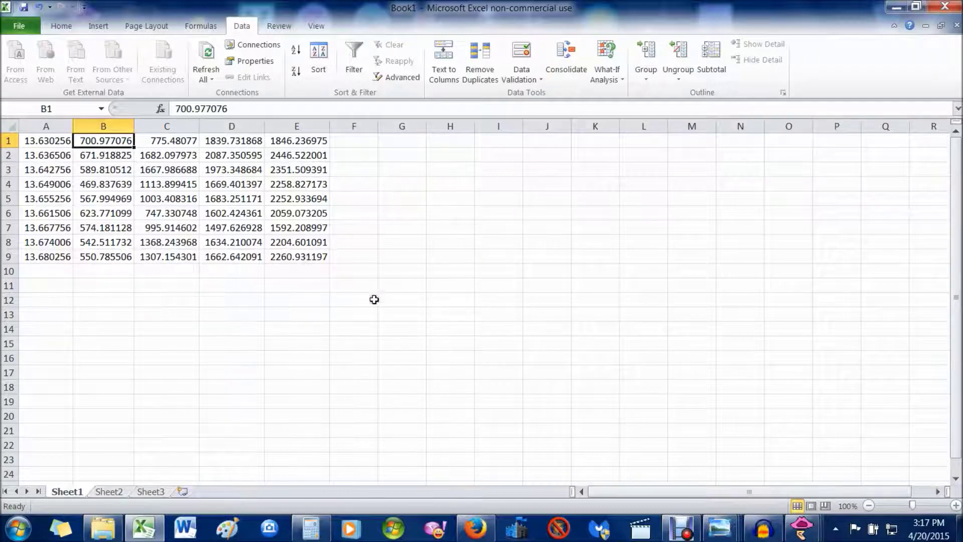
# Sort the F1 values in B1:B9 from smallest to largest, continuing with the current selection only
pyautogui.click(61, 27)
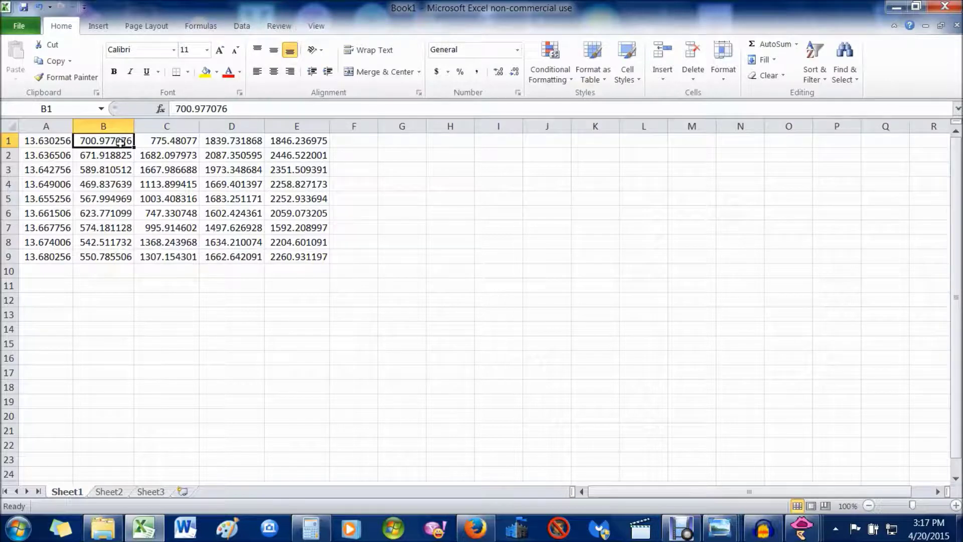
pyautogui.moveTo(109, 140); pyautogui.dragTo(108, 257)
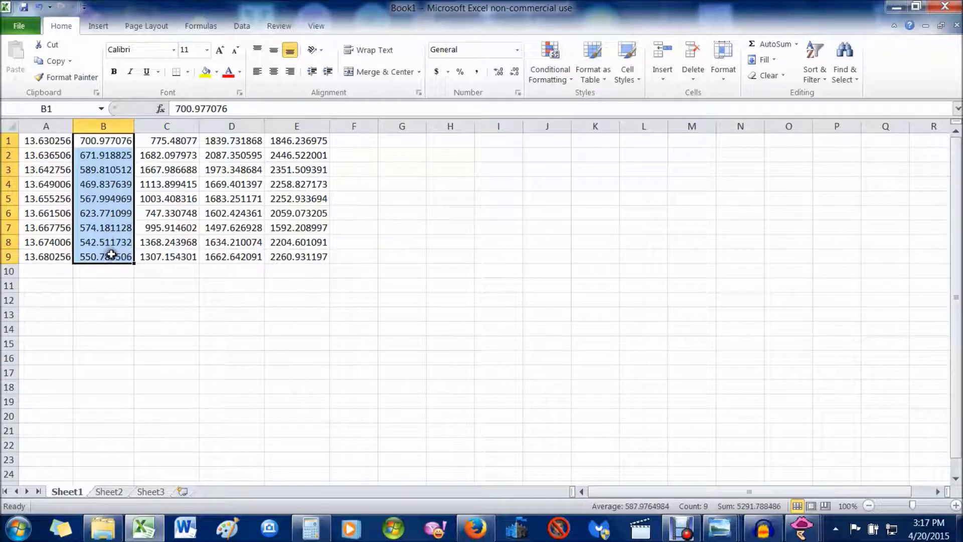
pyautogui.click(812, 76)
pyautogui.click(835, 96)
pyautogui.click(294, 236)
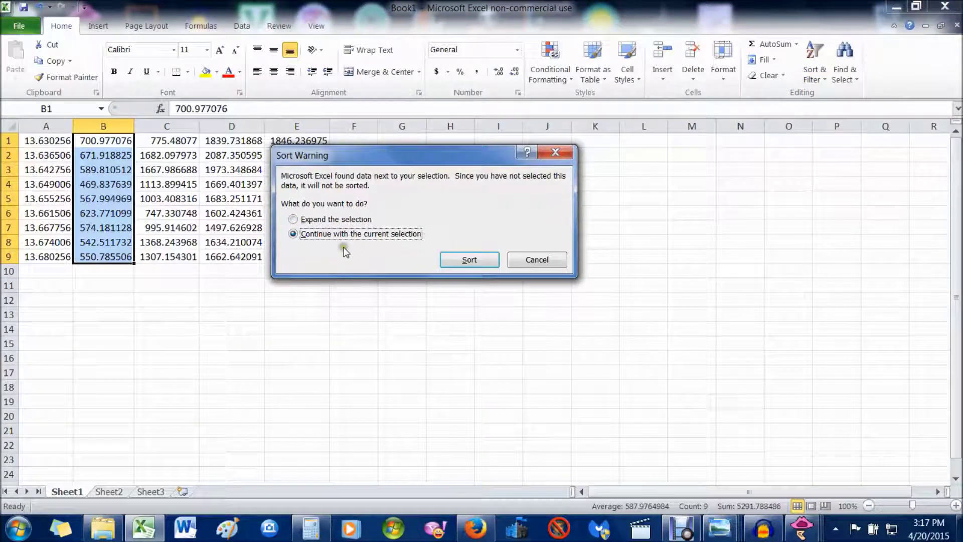
pyautogui.click(478, 265)
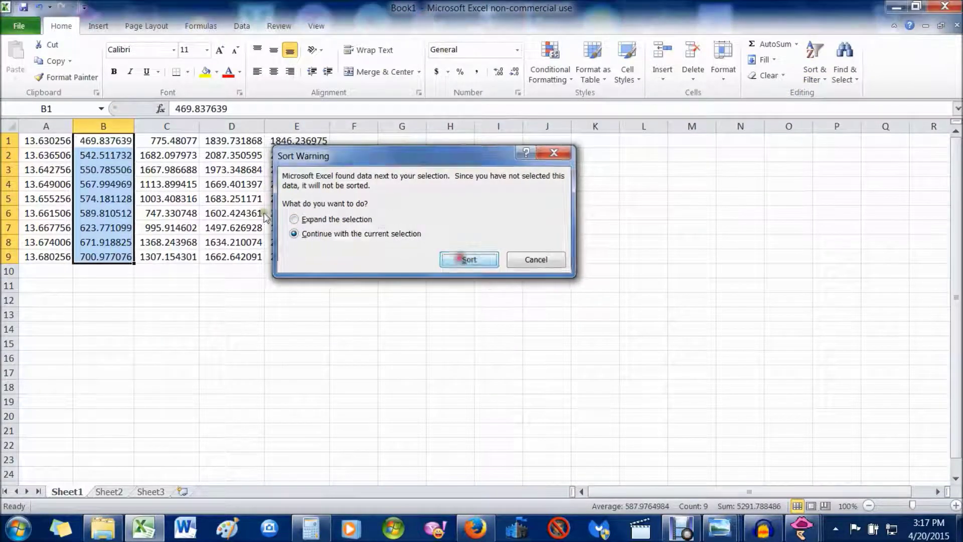
# Sort the F4 values in E1:E9 from smallest to largest, continuing with the current selection only
pyautogui.moveTo(291, 141); pyautogui.dragTo(301, 255)
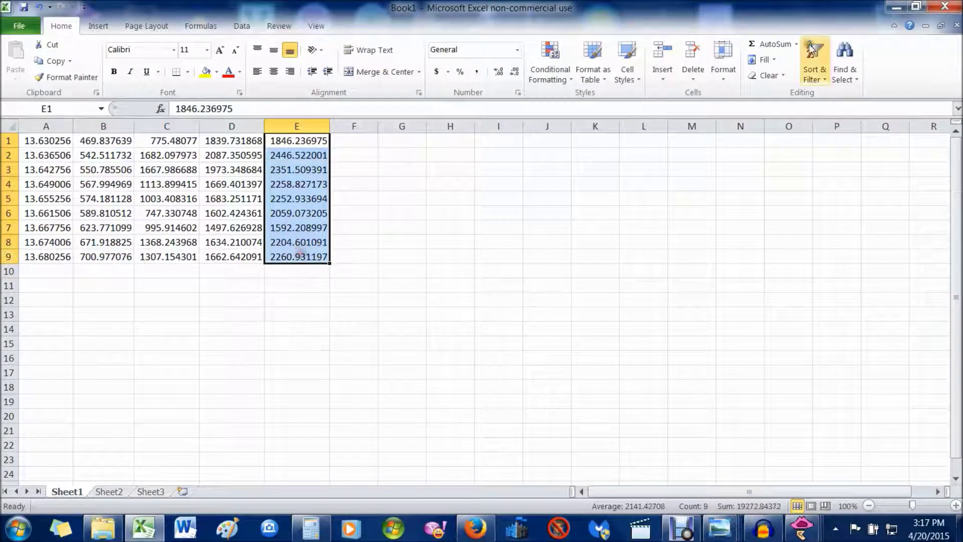
pyautogui.click(815, 65)
pyautogui.click(853, 95)
pyautogui.click(354, 234)
pyautogui.click(466, 259)
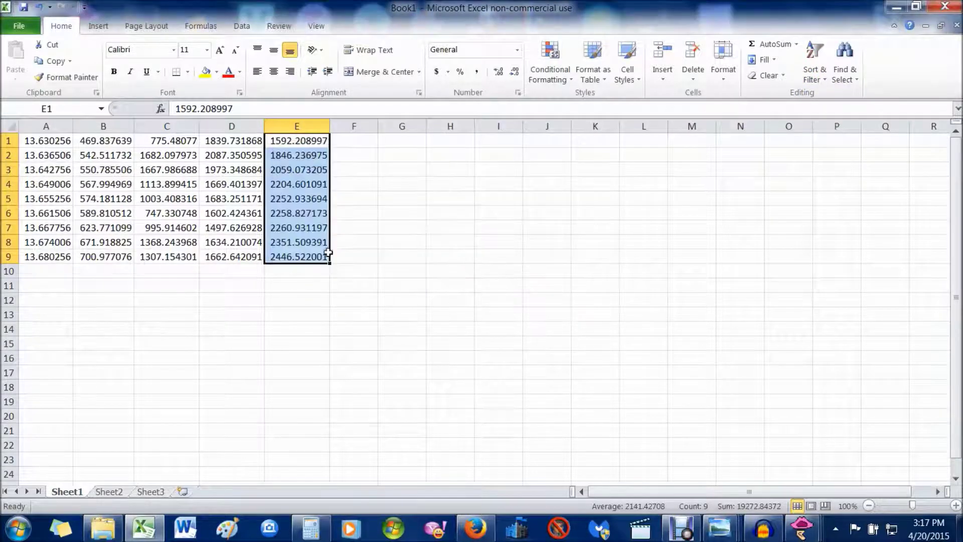
# Compare the lowest F1 value in B1 with the highest F4 value in E9 to read the frequency range
pyautogui.click(287, 261)
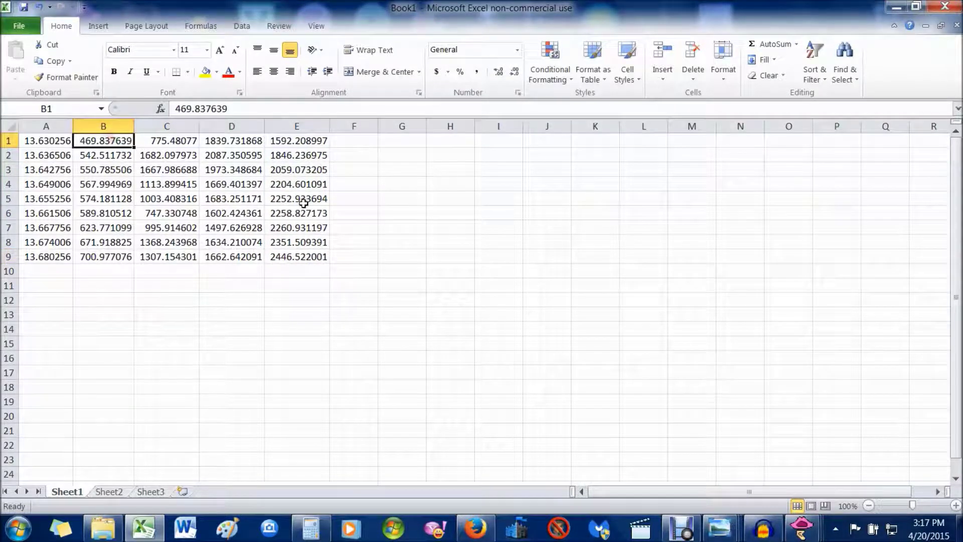
pyautogui.click(321, 261)
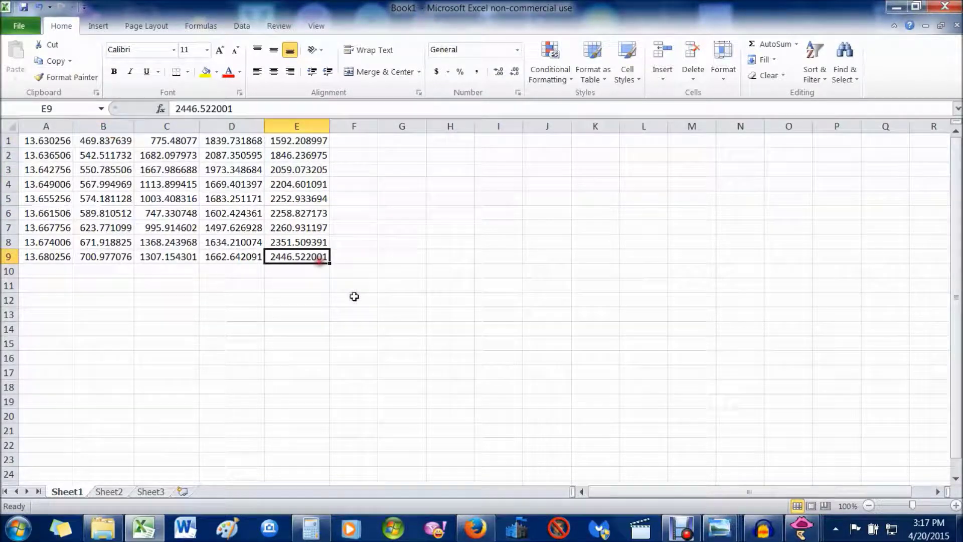
pyautogui.click(94, 141)
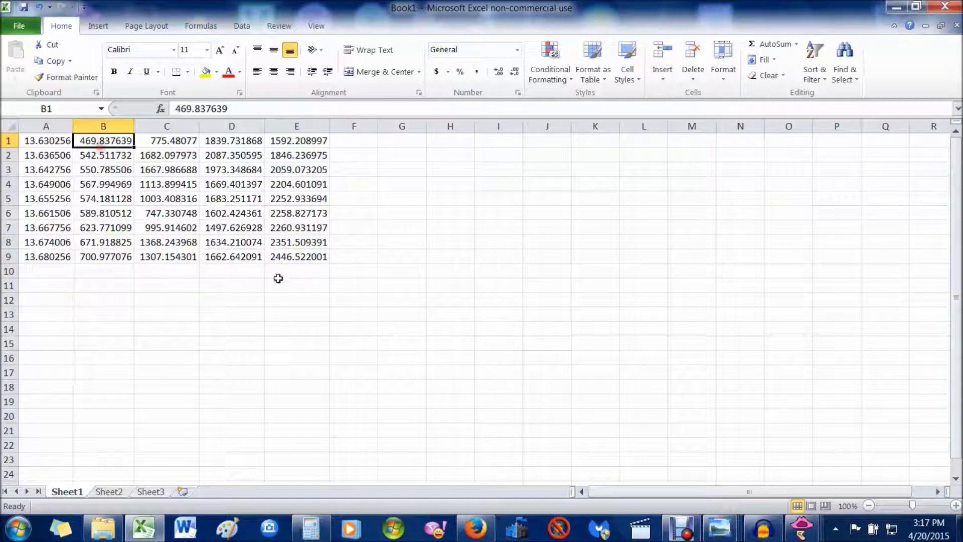
pyautogui.click(316, 256)
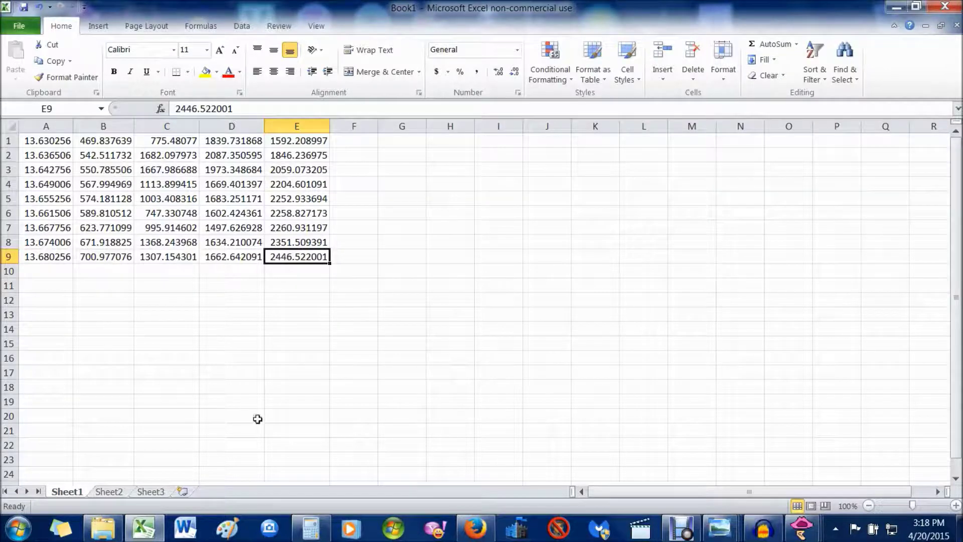
pyautogui.click(91, 143)
pyautogui.click(291, 259)
# Switch to Praat to view the EVP01 interval in the Thats_Not_right TextGrid, and return to the Excel workbook
pyautogui.moveTo(801, 528)
pyautogui.click(699, 449)
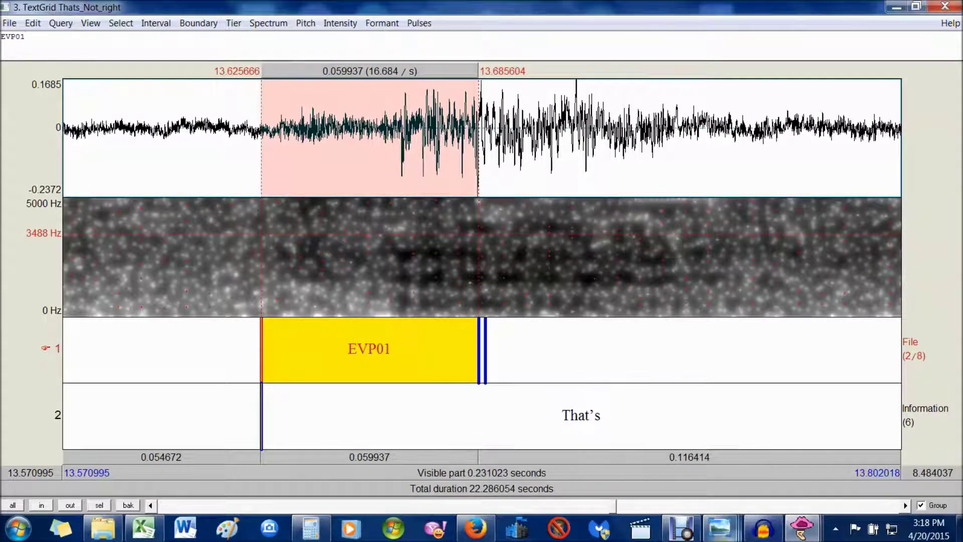
pyautogui.moveTo(801, 529)
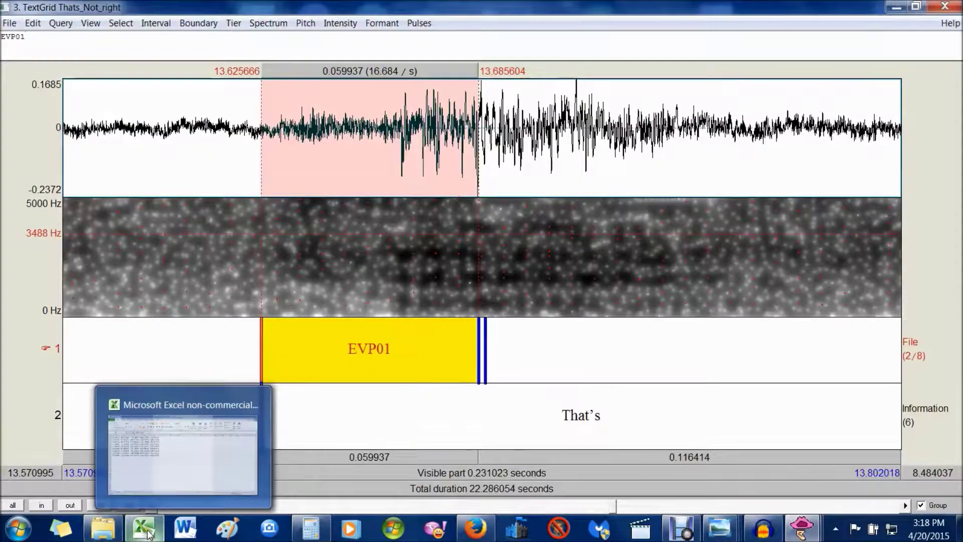
pyautogui.click(144, 528)
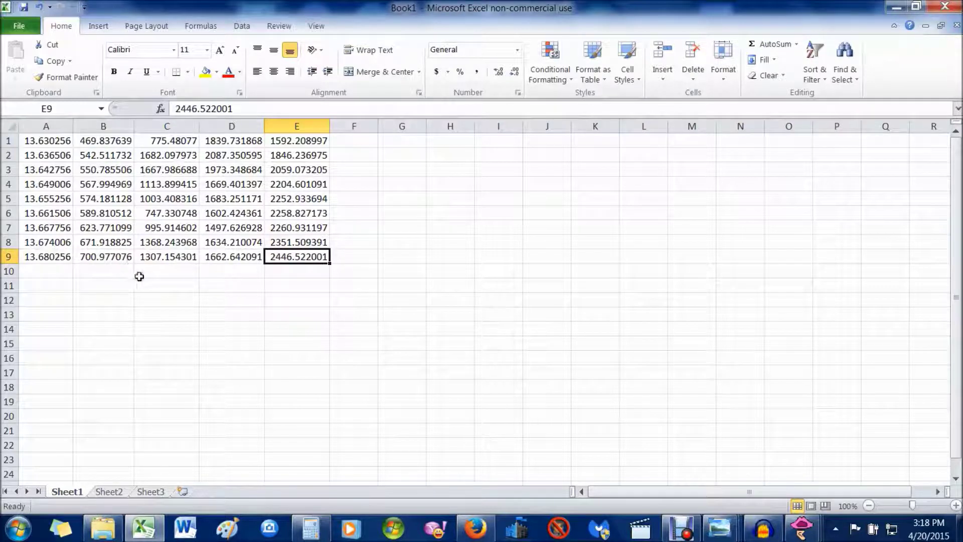
# AutoSum the F1 values of column B into cell B11
pyautogui.click(112, 140)
pyautogui.moveTo(112, 139); pyautogui.dragTo(104, 281)
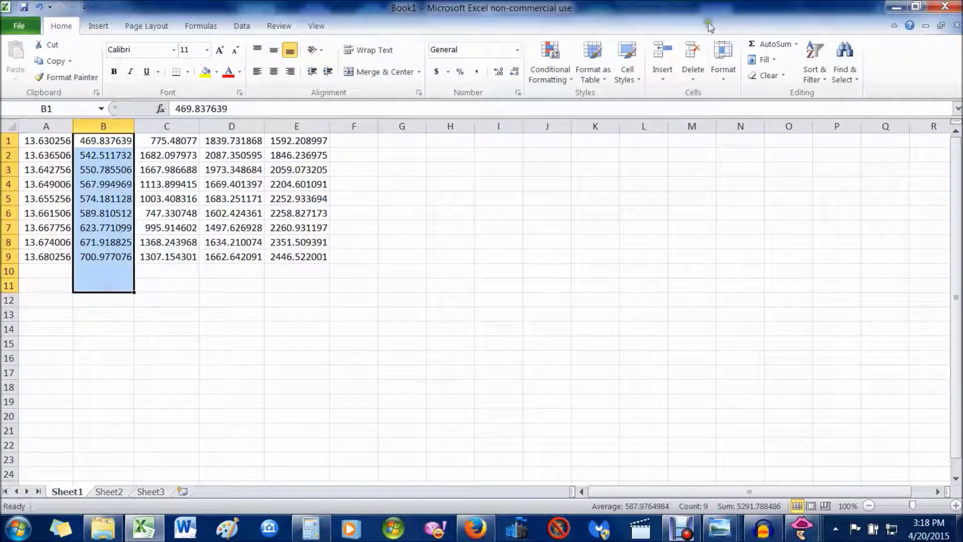
pyautogui.click(783, 45)
pyautogui.moveTo(189, 144); pyautogui.dragTo(169, 272)
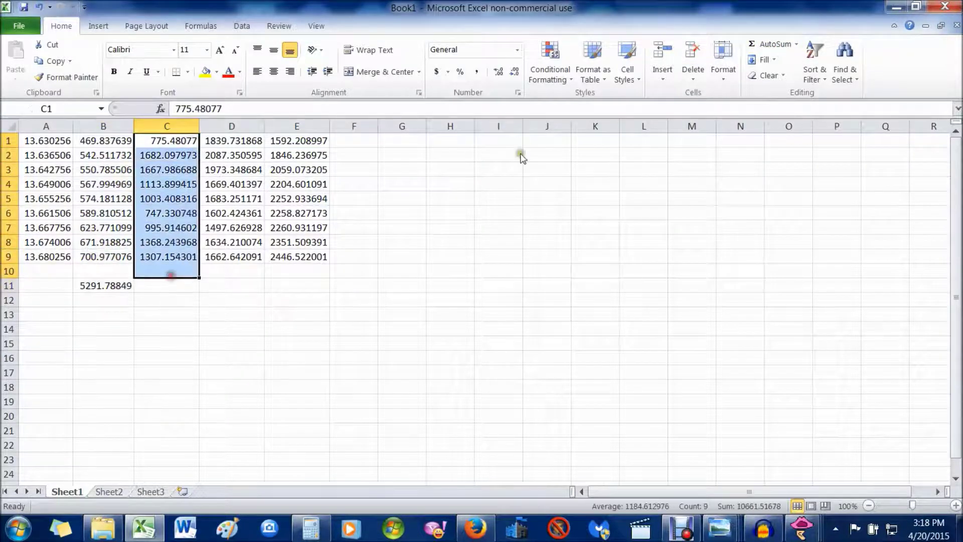
pyautogui.click(772, 44)
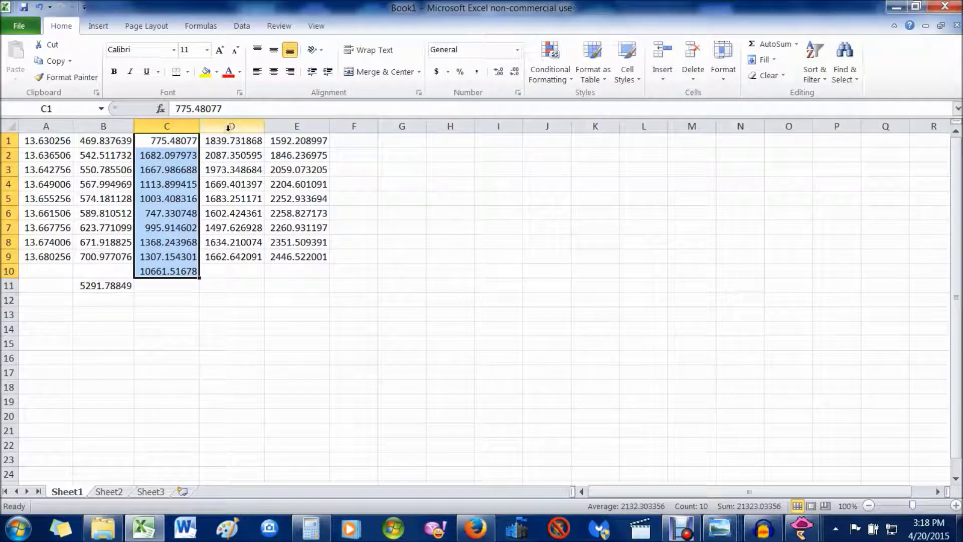
pyautogui.hotkey('ctrl', 'z')
# AutoSum the F2, F3 and F4 values of columns C, D and E into cells C11, D11 and E11
pyautogui.moveTo(175, 142); pyautogui.dragTo(166, 284)
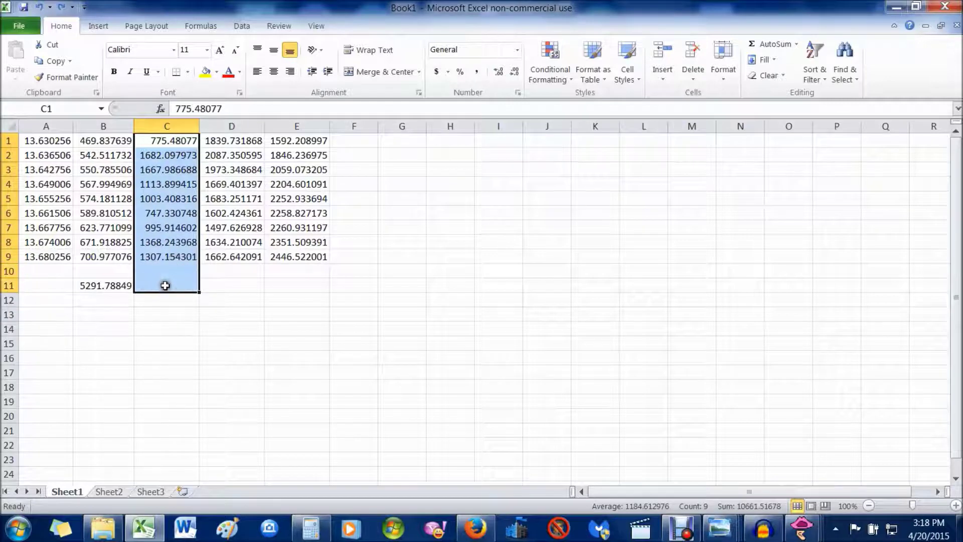
pyautogui.click(773, 42)
pyautogui.moveTo(220, 142); pyautogui.dragTo(231, 285)
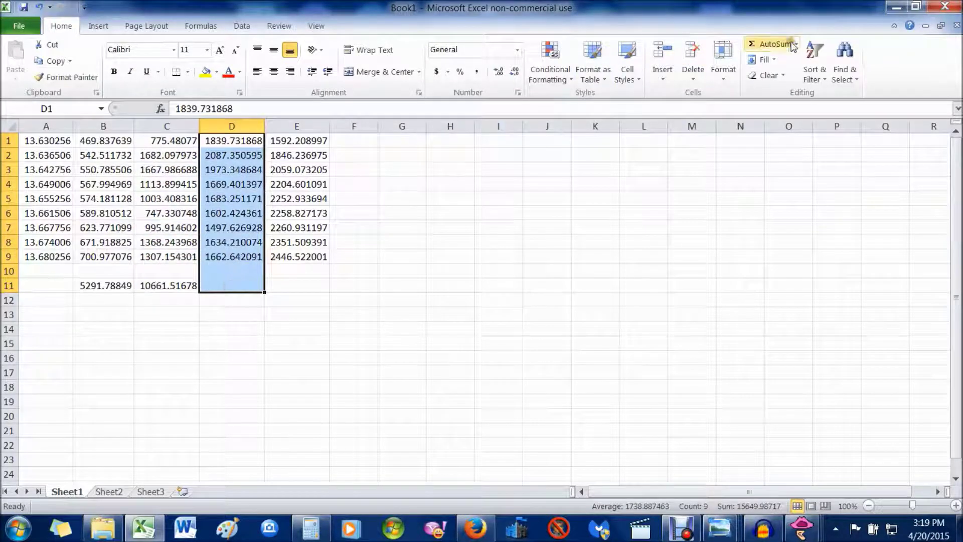
pyautogui.click(767, 46)
pyautogui.moveTo(300, 142); pyautogui.dragTo(284, 293)
pyautogui.click(767, 44)
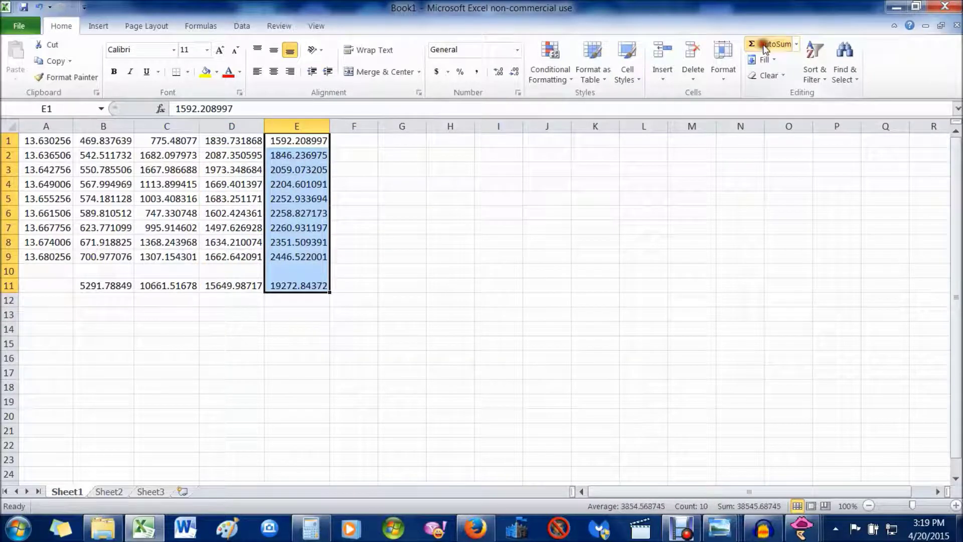
# AutoSum the column totals B11:E11 into cell F11 and widen column F to fit the result
pyautogui.click(121, 286)
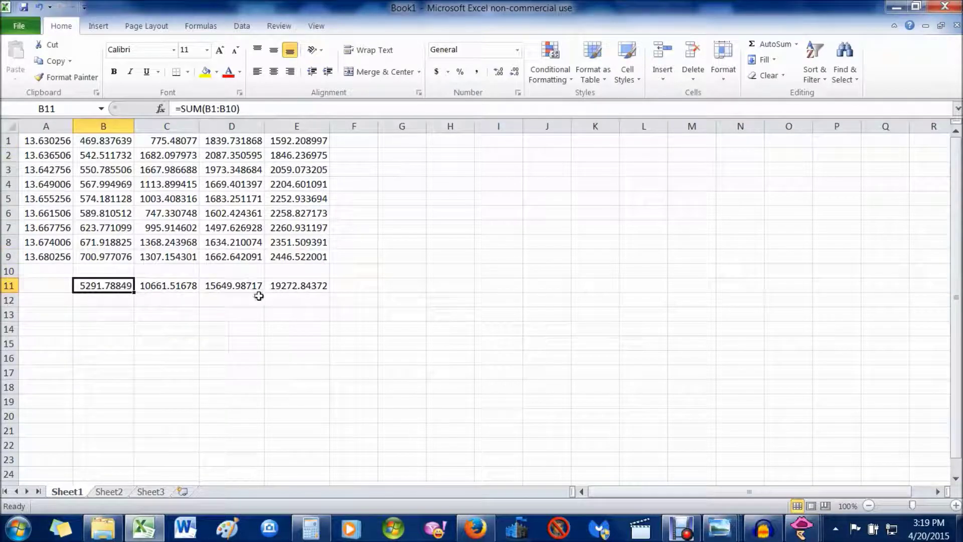
pyautogui.moveTo(109, 290); pyautogui.dragTo(374, 297)
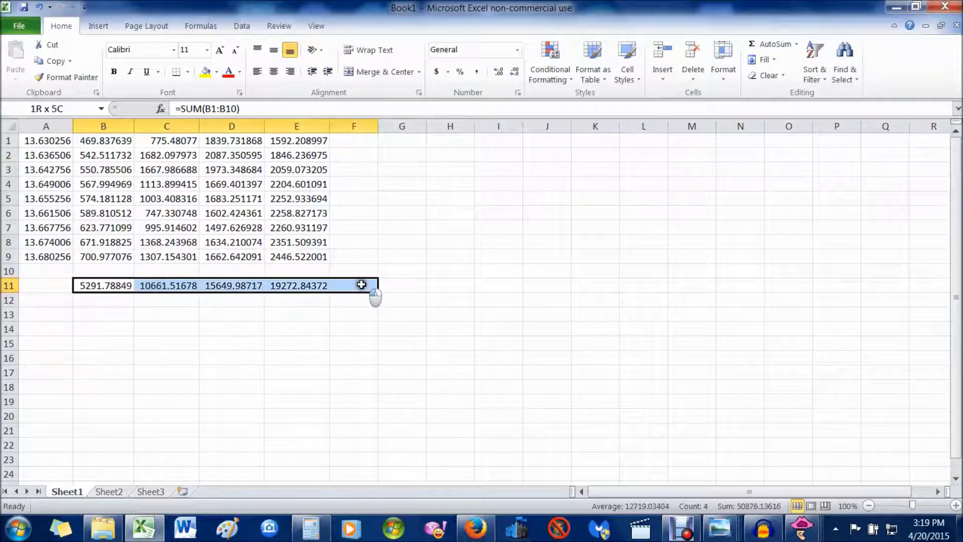
pyautogui.click(774, 44)
pyautogui.moveTo(378, 127); pyautogui.dragTo(390, 136)
# Widen column G and enter the formula =F11/5 in cell G11
pyautogui.click(414, 290)
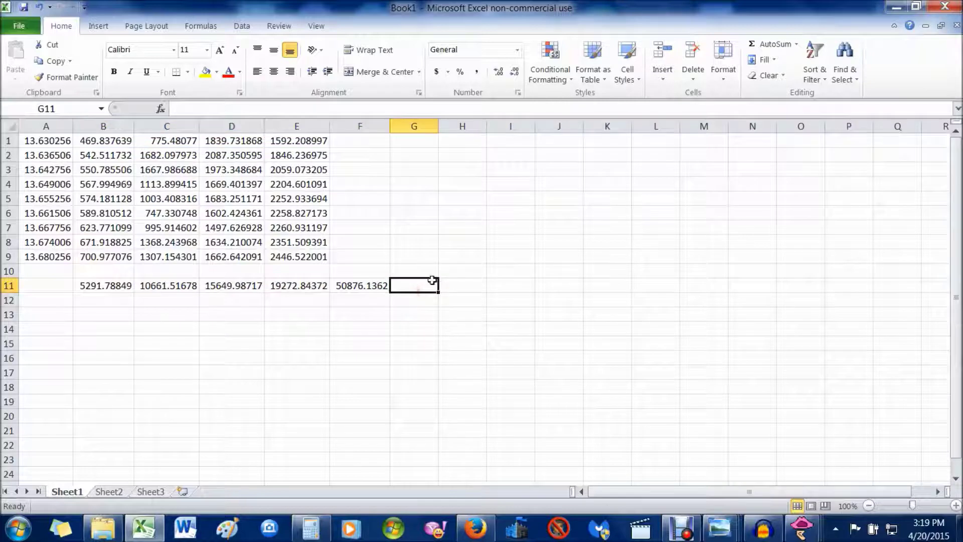
pyautogui.moveTo(438, 126); pyautogui.dragTo(461, 128)
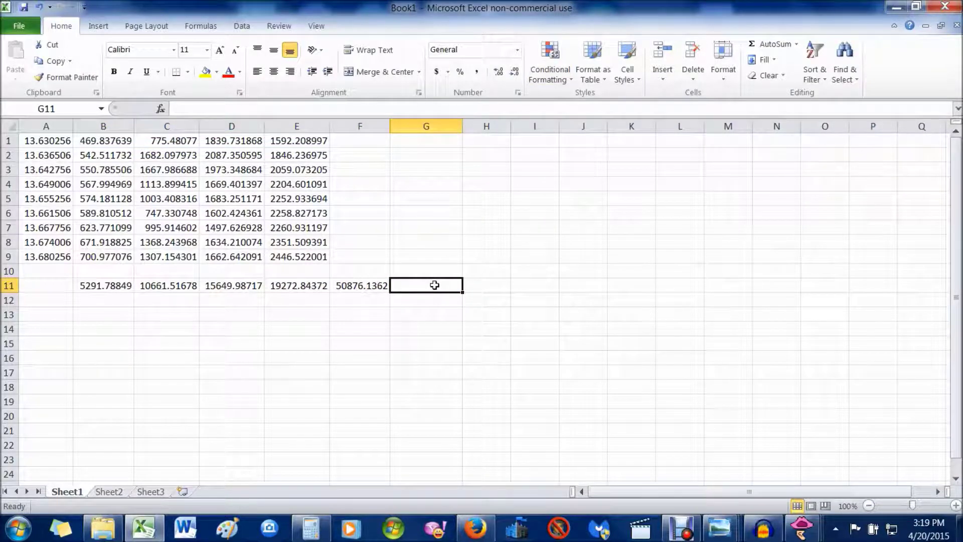
pyautogui.write('=f')
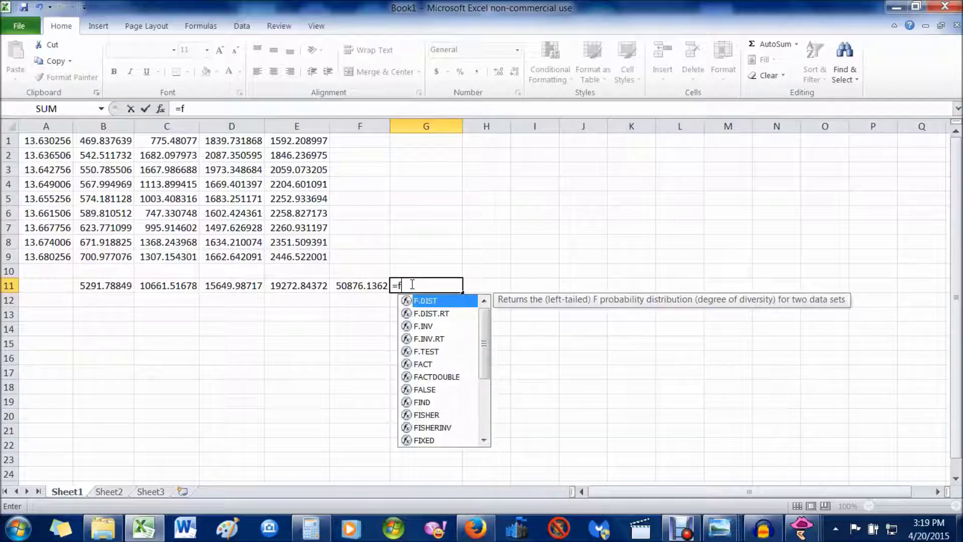
pyautogui.write('11/5')
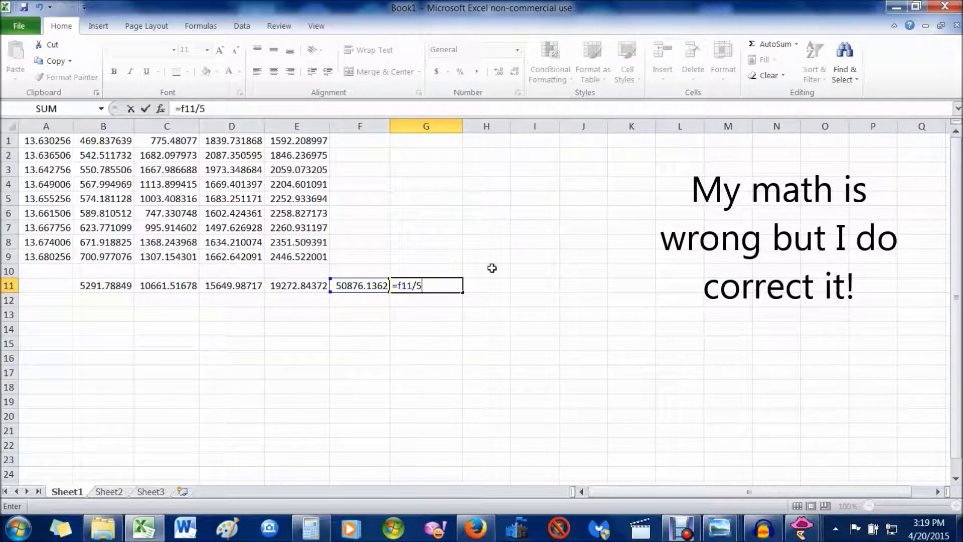
pyautogui.press('Return')
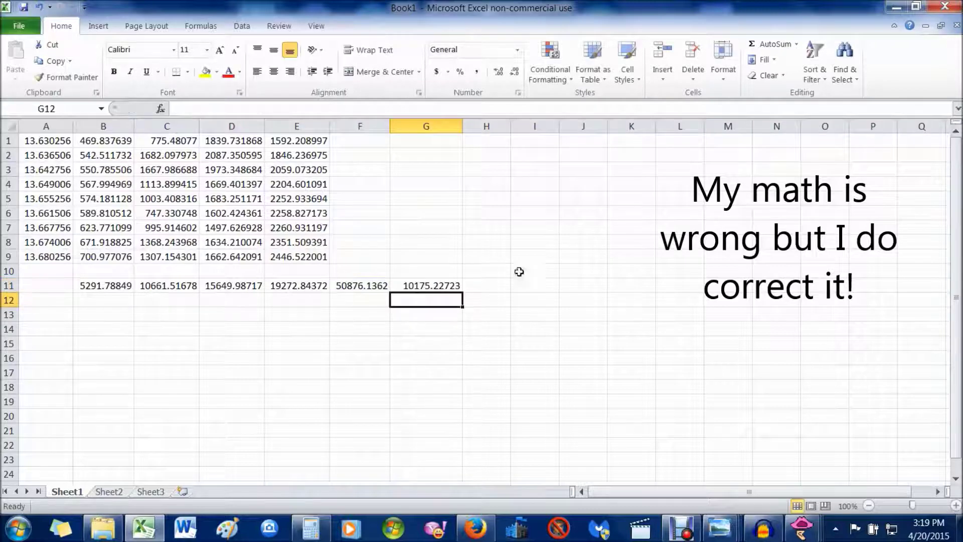
pyautogui.click(435, 287)
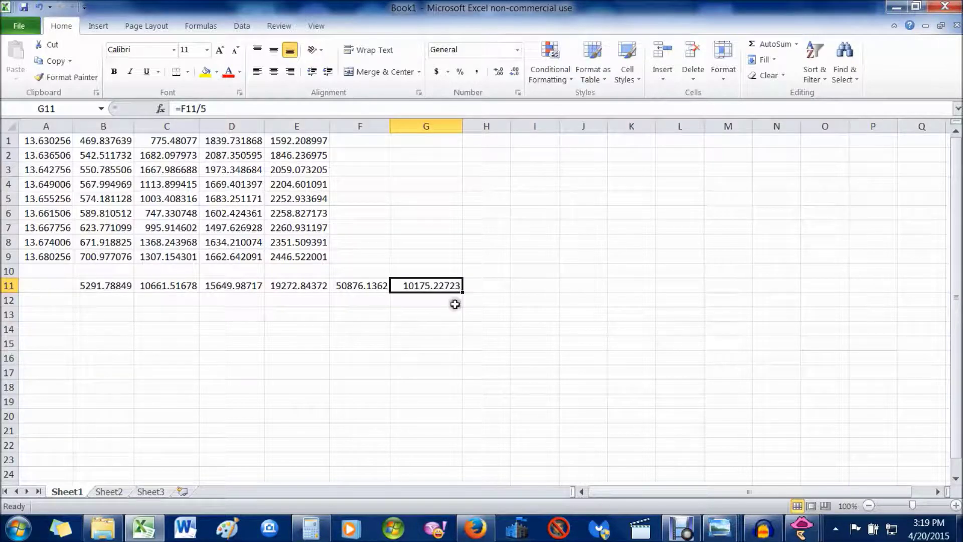
# Delete column G with its division formula and check the grand total formula in F11
pyautogui.click(439, 127)
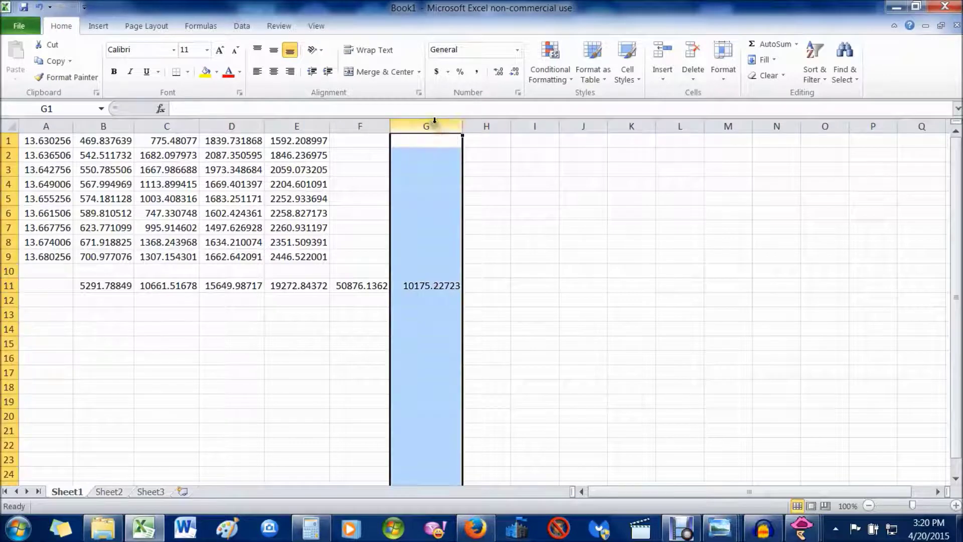
pyautogui.rightClick(439, 127)
pyautogui.click(470, 236)
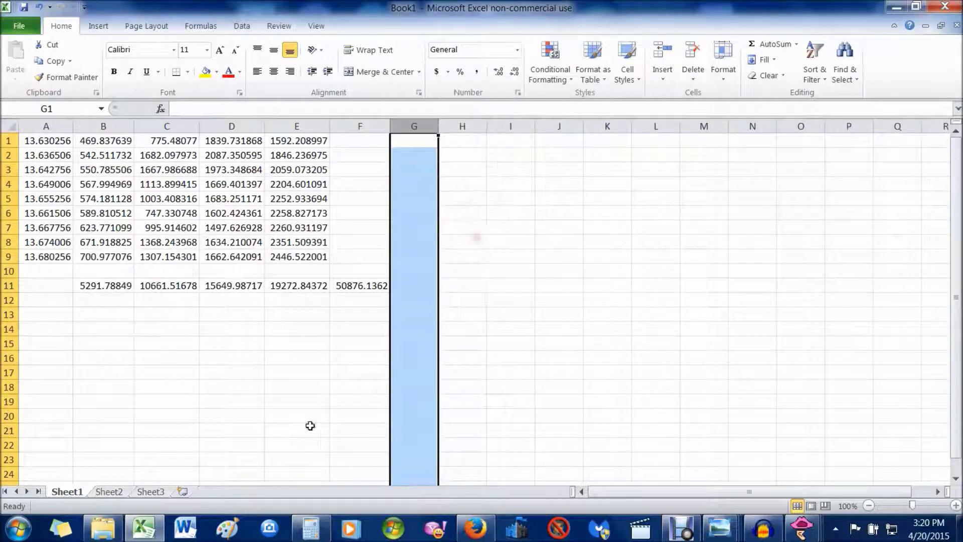
pyautogui.moveTo(359, 285)
pyautogui.mouseDown()
pyautogui.moveTo(360, 299)
pyautogui.moveTo(387, 306)
pyautogui.moveTo(376, 283)
pyautogui.mouseUp()
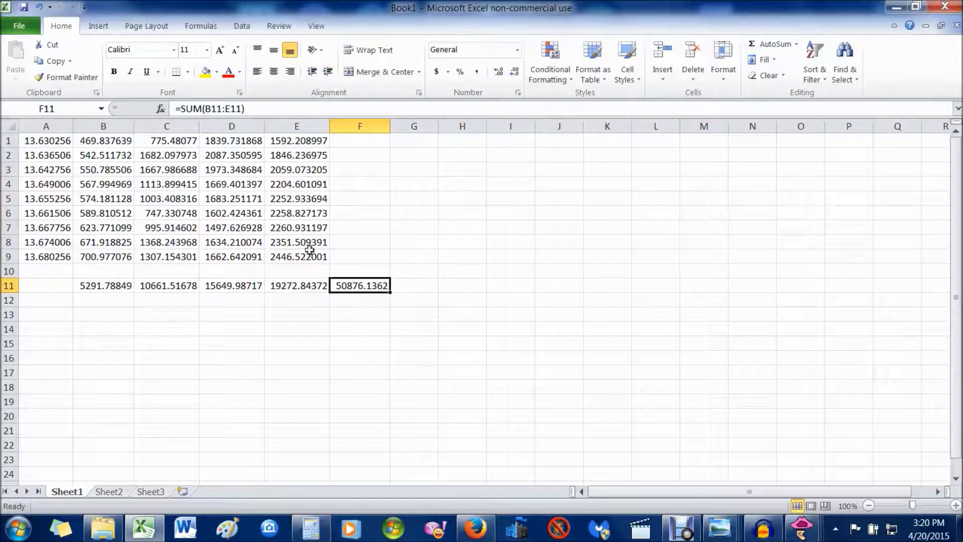
# Widen column G and start a formula in G11 that references the grand total in F11
pyautogui.click(412, 285)
pyautogui.moveTo(438, 126); pyautogui.dragTo(482, 134)
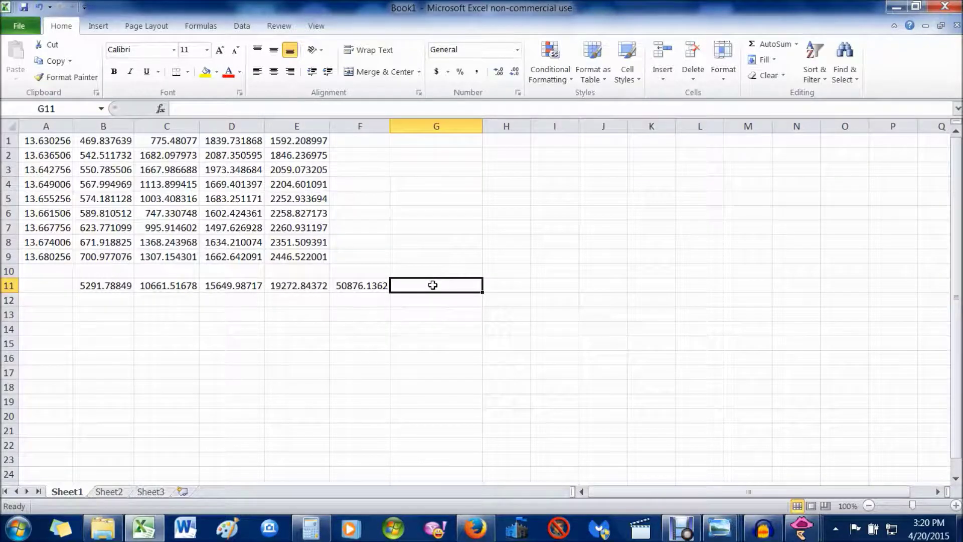
pyautogui.write('=')
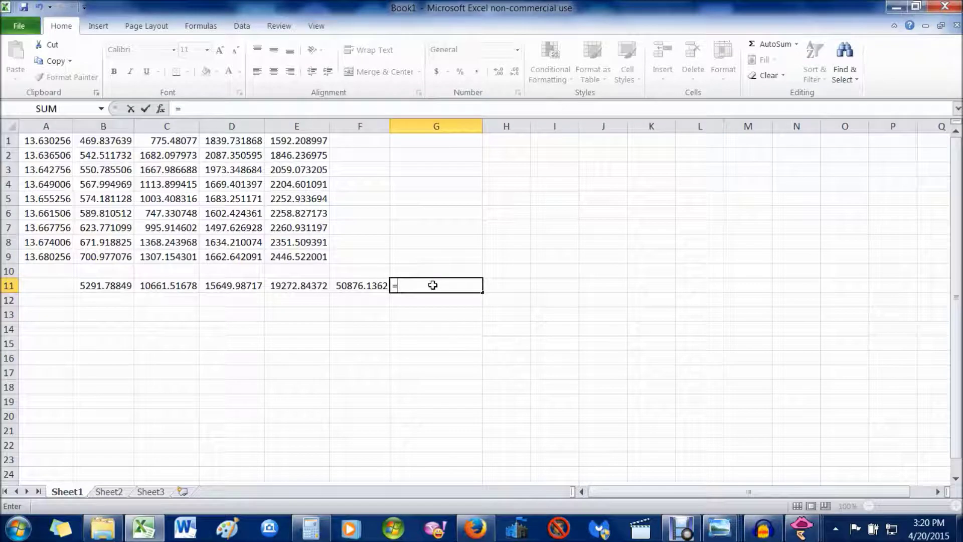
pyautogui.click(345, 285)
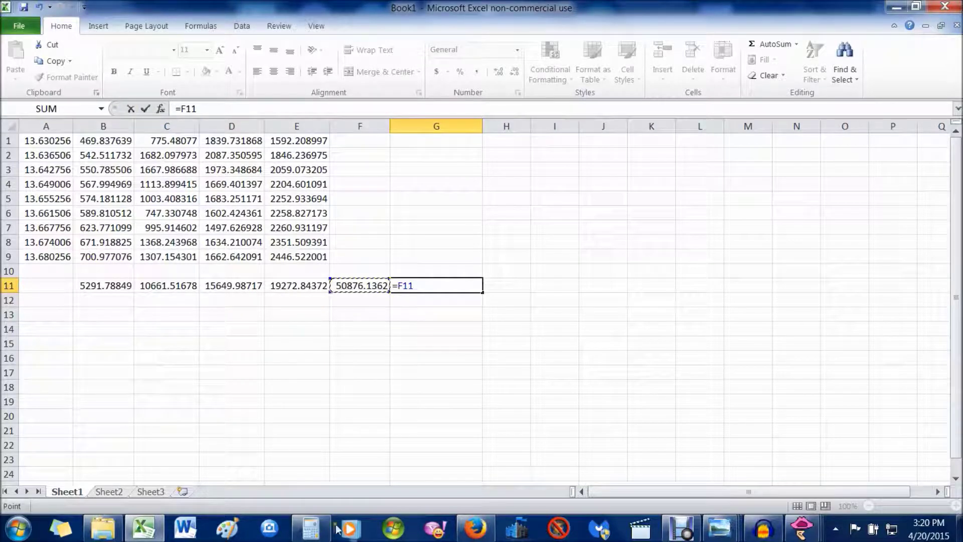
# Multiply 9 by 4 in Calculator to get the divisor, and return to the Excel workbook
pyautogui.click(311, 528)
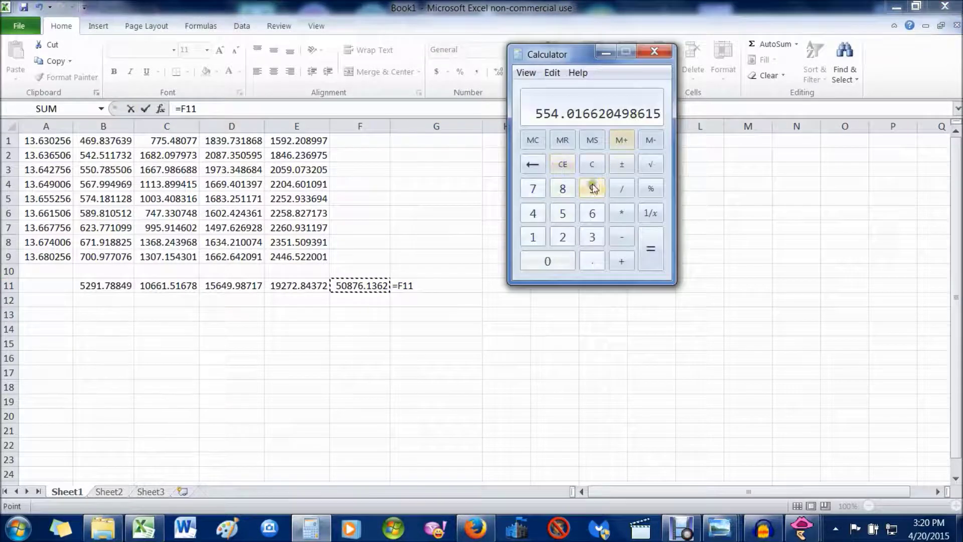
pyautogui.click(593, 166)
pyautogui.press('*')
pyautogui.press('4')
pyautogui.press('Return')
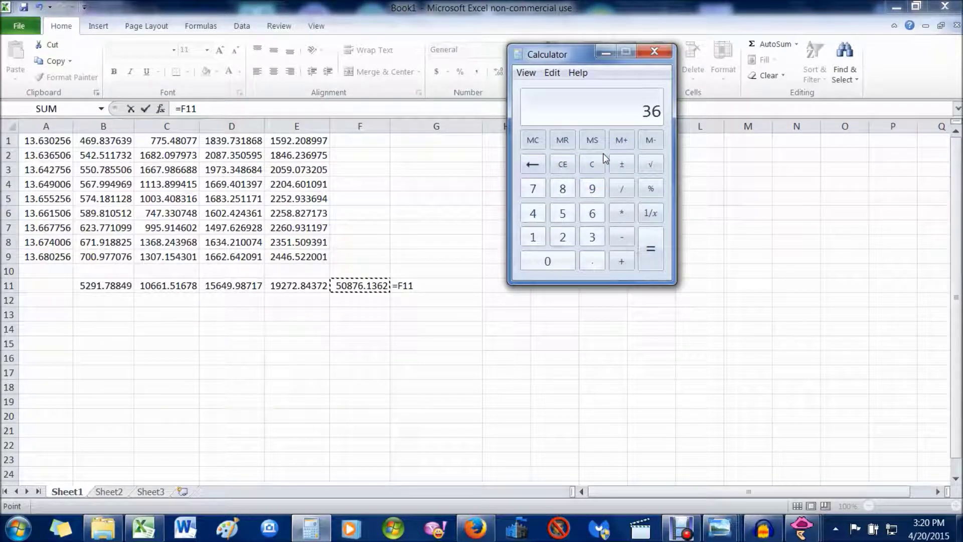
pyautogui.click(609, 54)
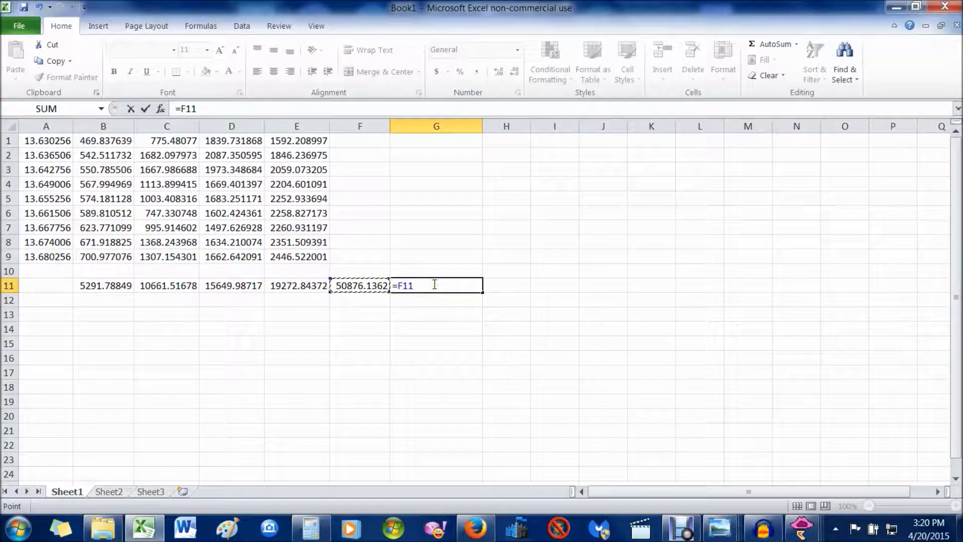
# Complete the G11 formula as =F11/36 to average all the formant values
pyautogui.write('/36')
pyautogui.press('Return')
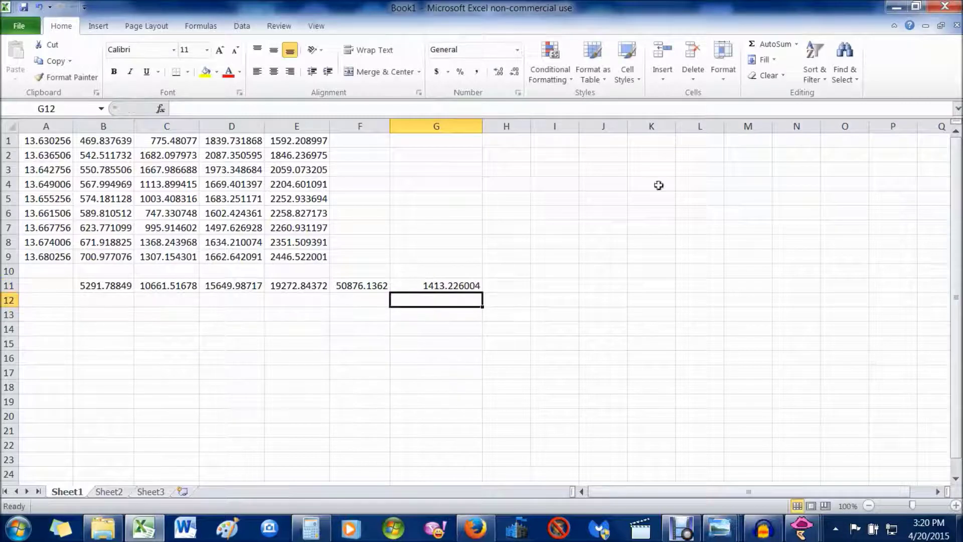
pyautogui.click(452, 286)
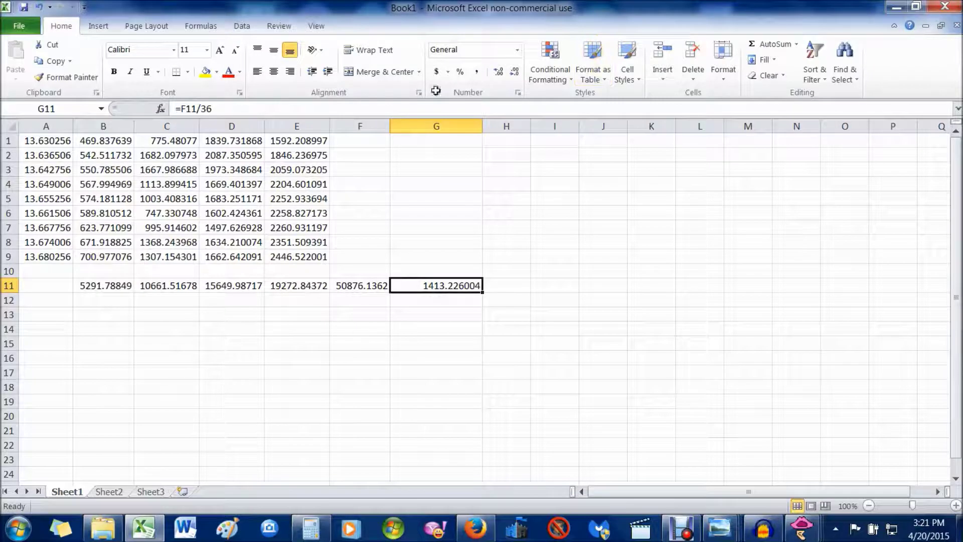
# Insert a markers-only scatter chart of the formant values in B1:E9
pyautogui.moveTo(94, 143); pyautogui.dragTo(316, 254)
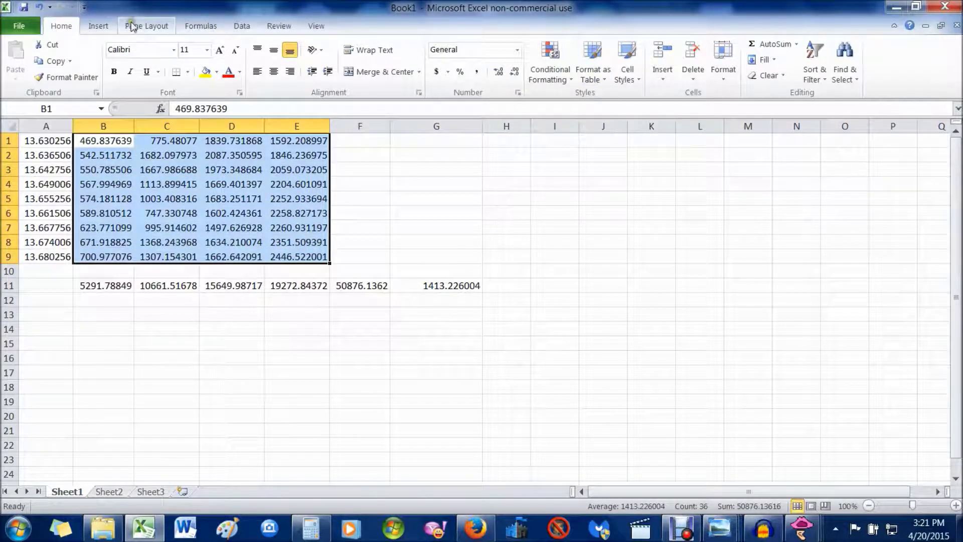
pyautogui.click(187, 28)
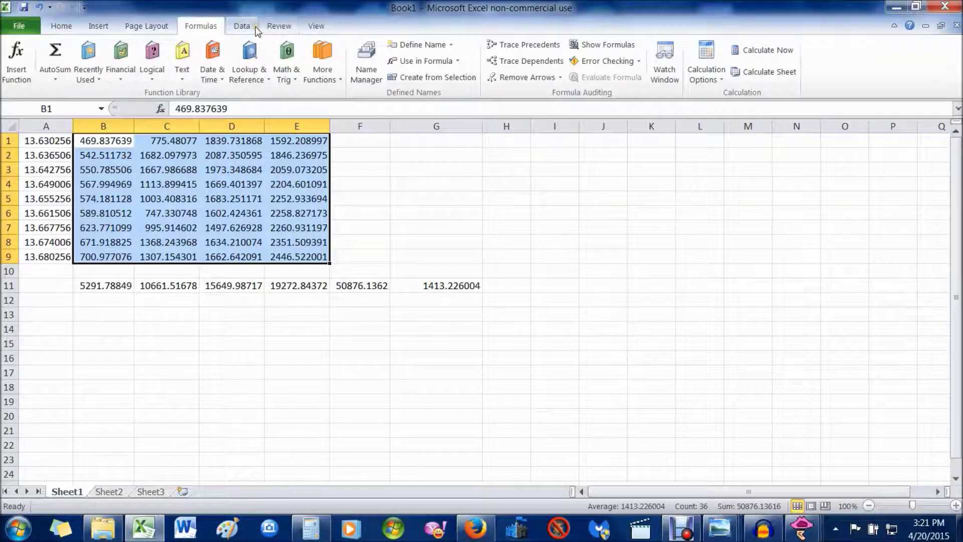
pyautogui.click(255, 29)
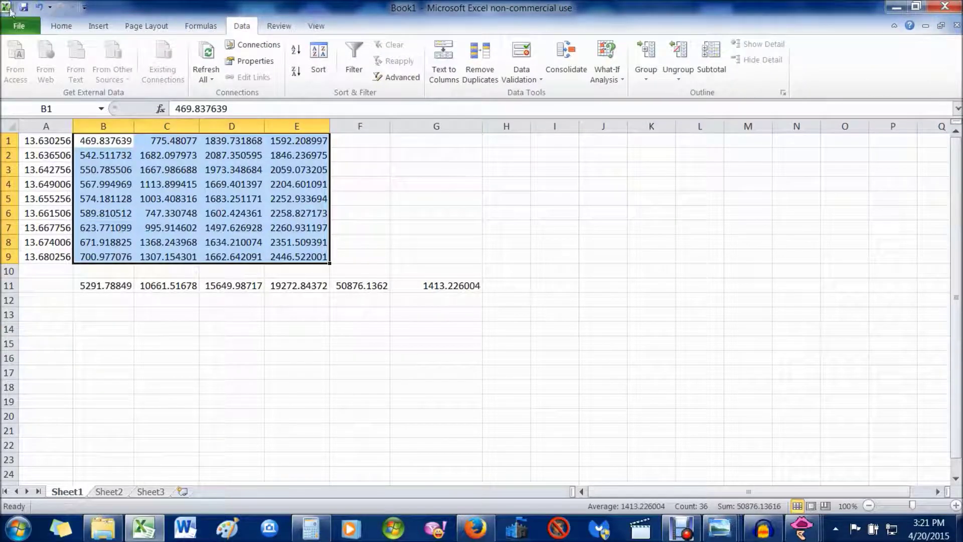
pyautogui.click(97, 29)
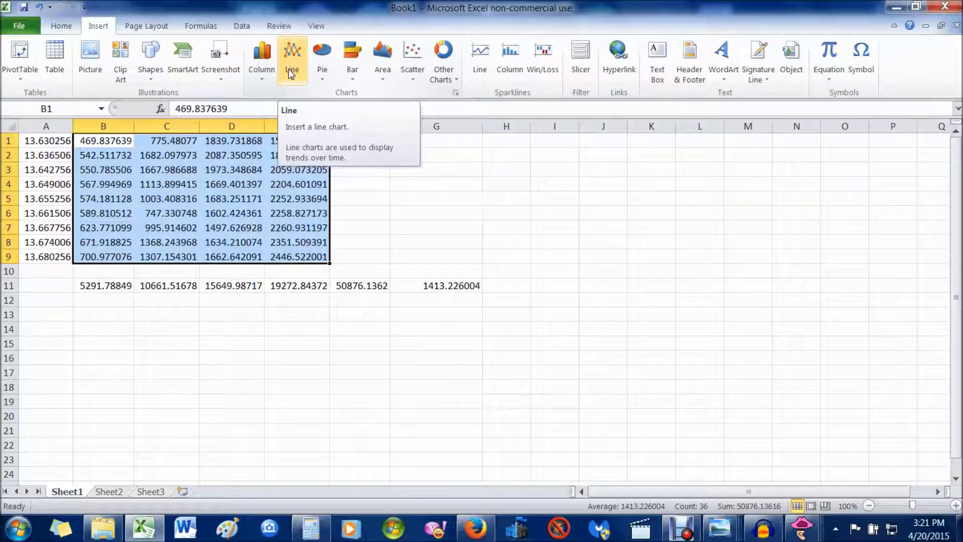
pyautogui.click(417, 61)
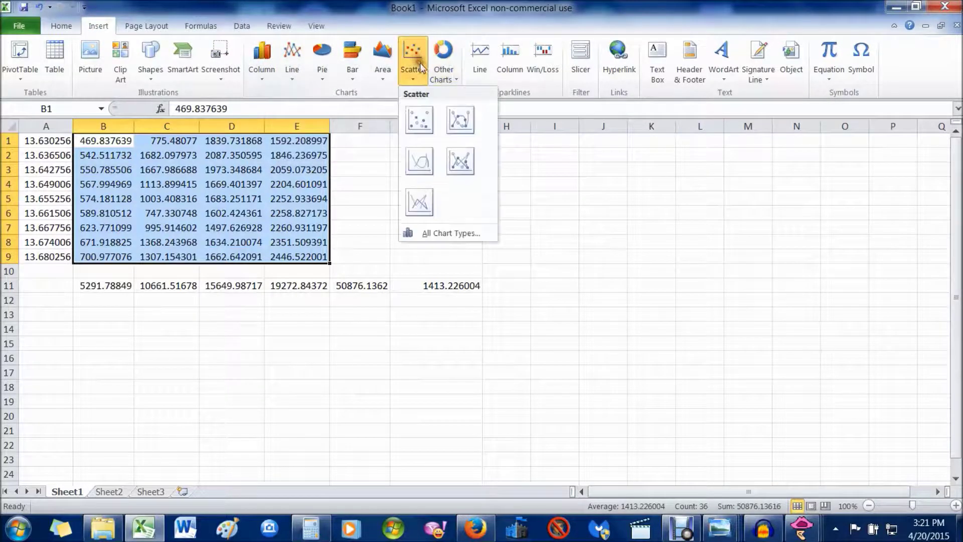
pyautogui.click(432, 125)
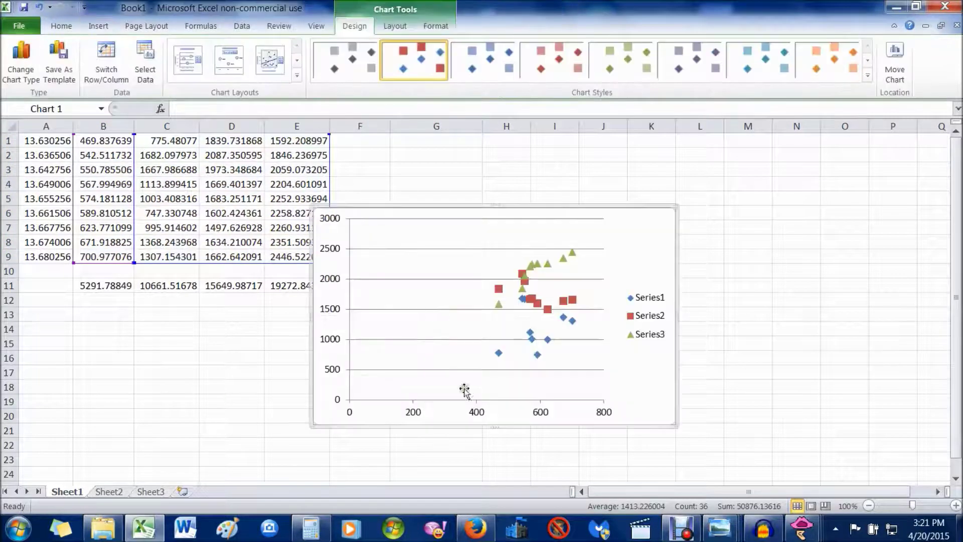
# Delete the scatter chart from Sheet1
pyautogui.rightClick(452, 300)
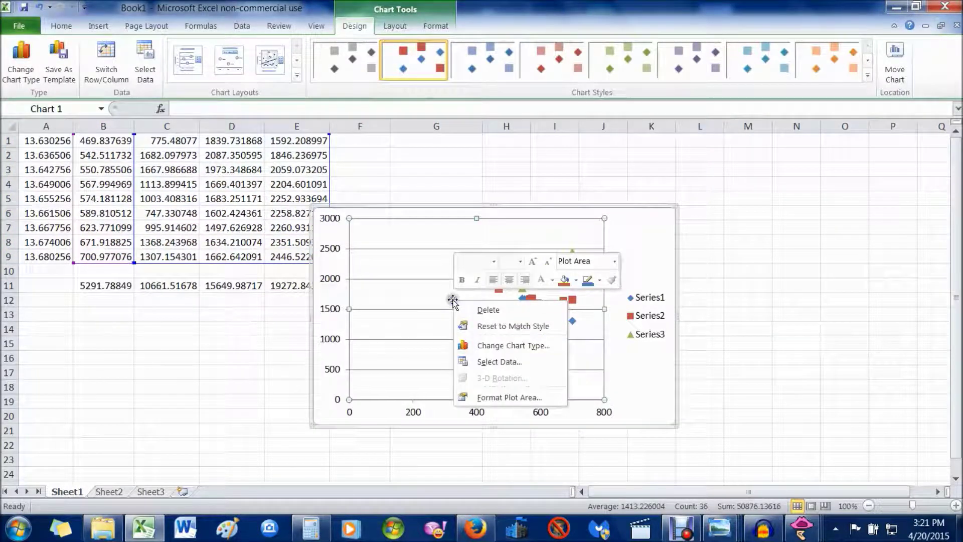
pyautogui.click(467, 327)
pyautogui.rightClick(441, 304)
pyautogui.click(466, 320)
pyautogui.click(310, 234)
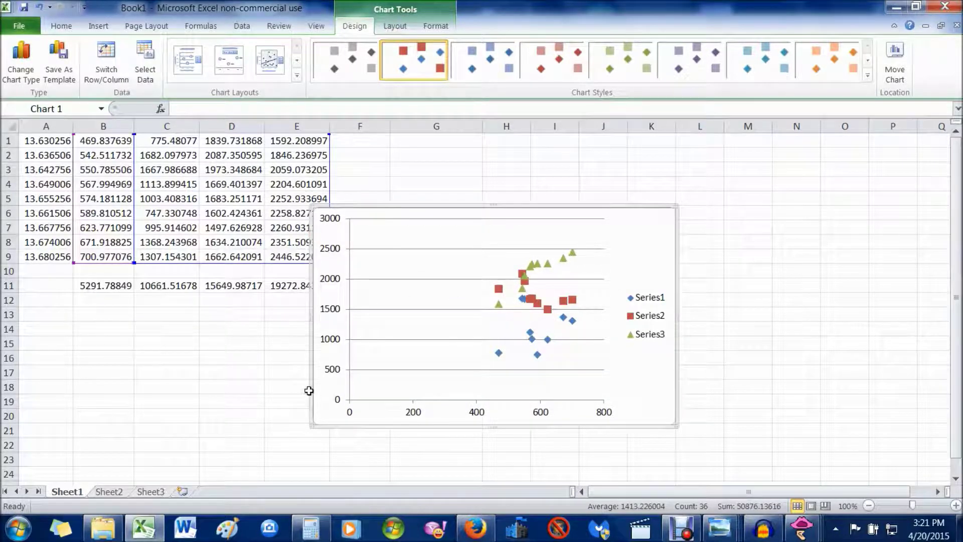
pyautogui.press('Delete')
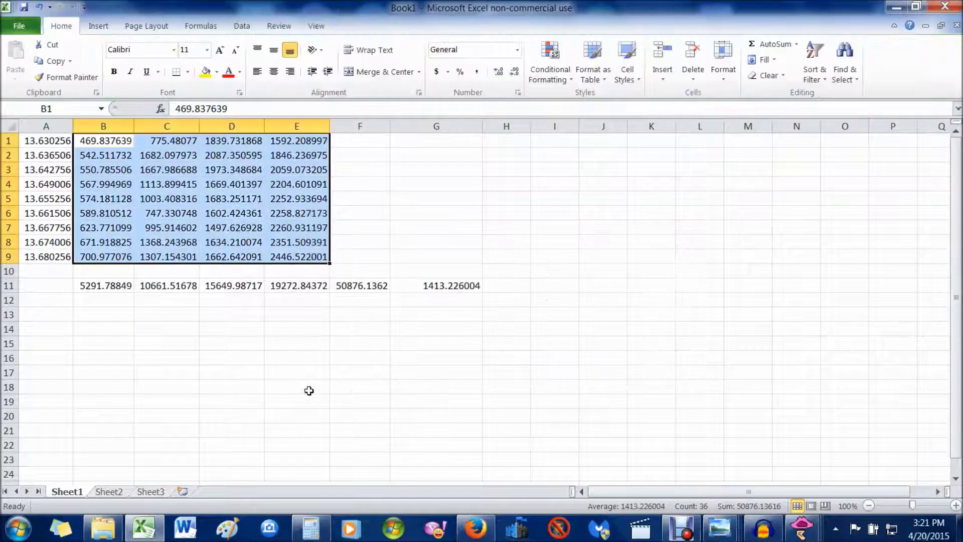
# Insert a 2-D stacked area chart of the formant values in B1:E9
pyautogui.click(98, 26)
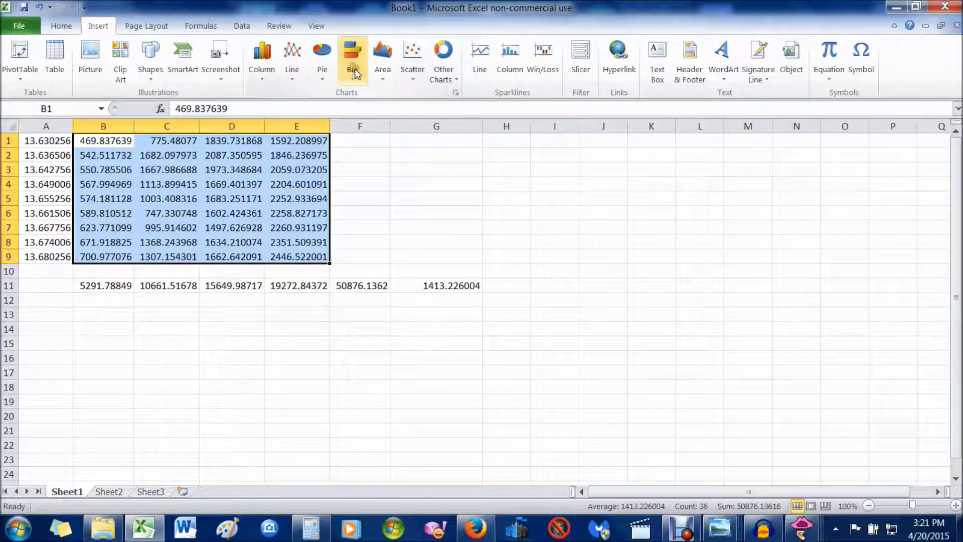
pyautogui.click(389, 70)
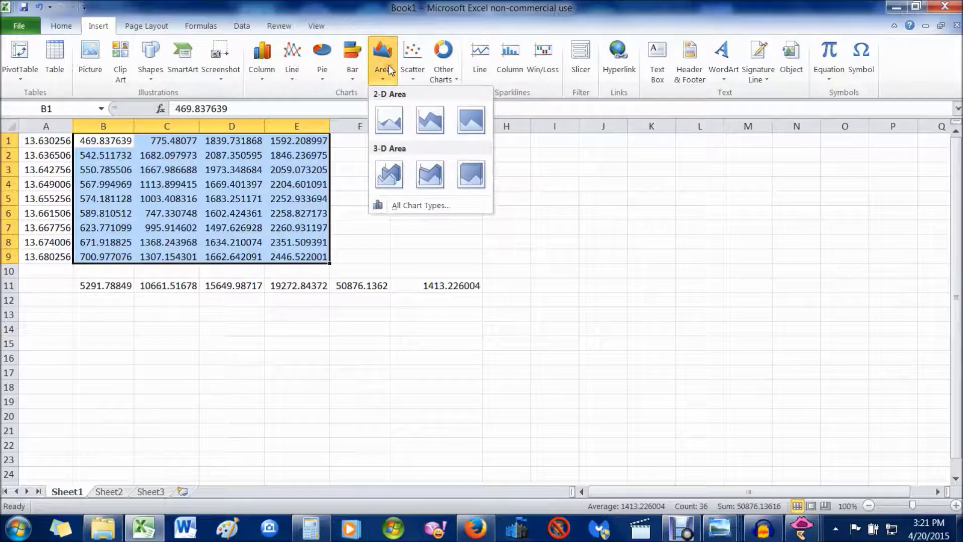
pyautogui.click(430, 119)
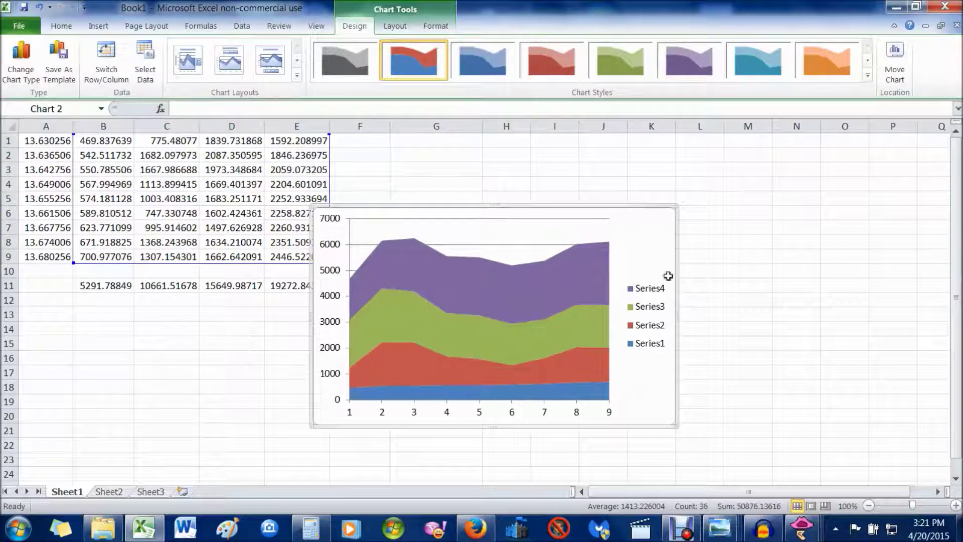
# Close the Format Chart Area settings unchanged and delete the area chart from Sheet1
pyautogui.rightClick(674, 220)
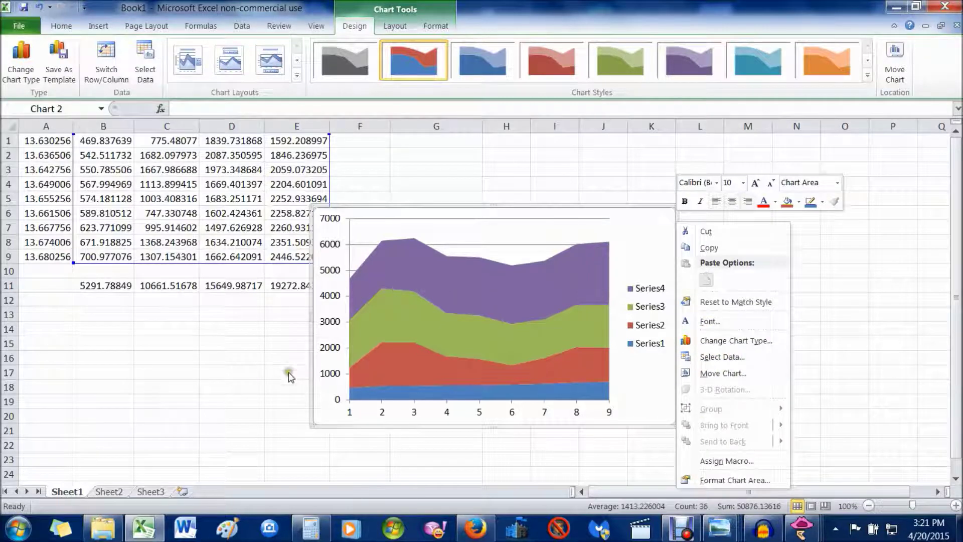
pyautogui.click(310, 394)
pyautogui.click(310, 395)
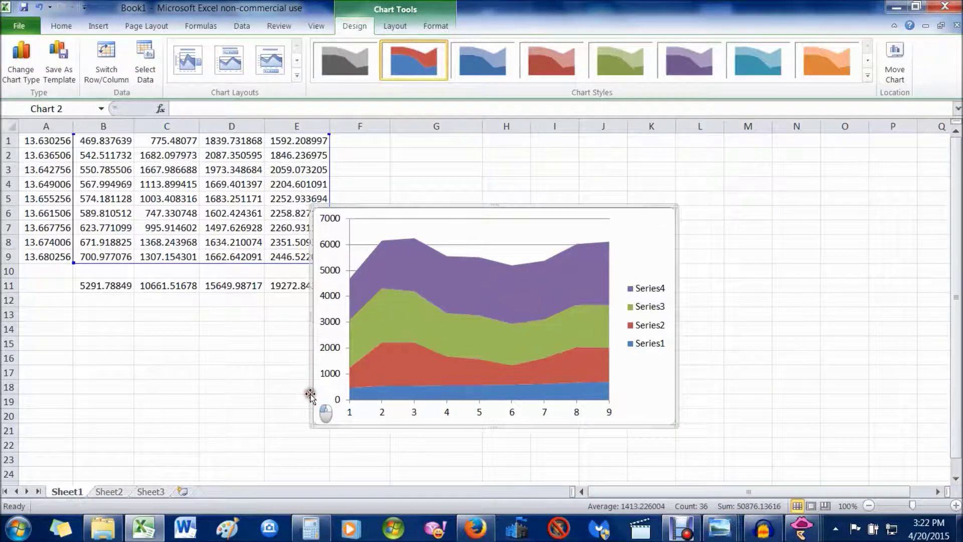
pyautogui.doubleClick(310, 395)
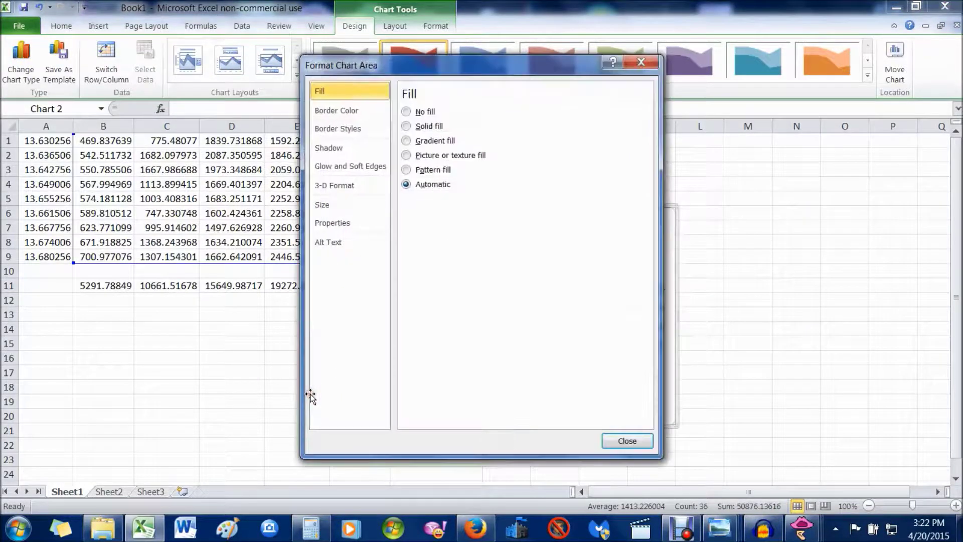
pyautogui.click(650, 444)
pyautogui.click(600, 427)
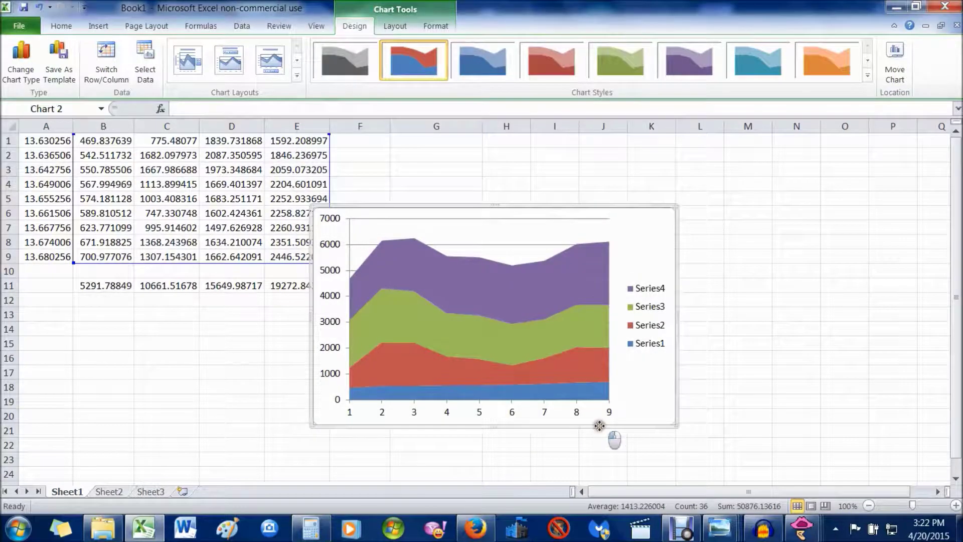
pyautogui.press('Delete')
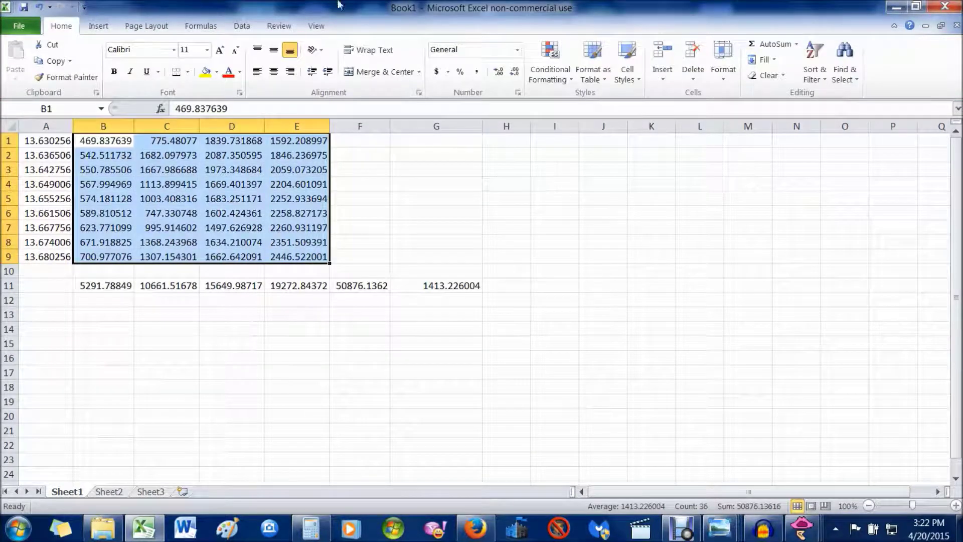
# Plot the range B1:E9 as a smooth-line scatter chart without markers and delete the chart
pyautogui.click(98, 25)
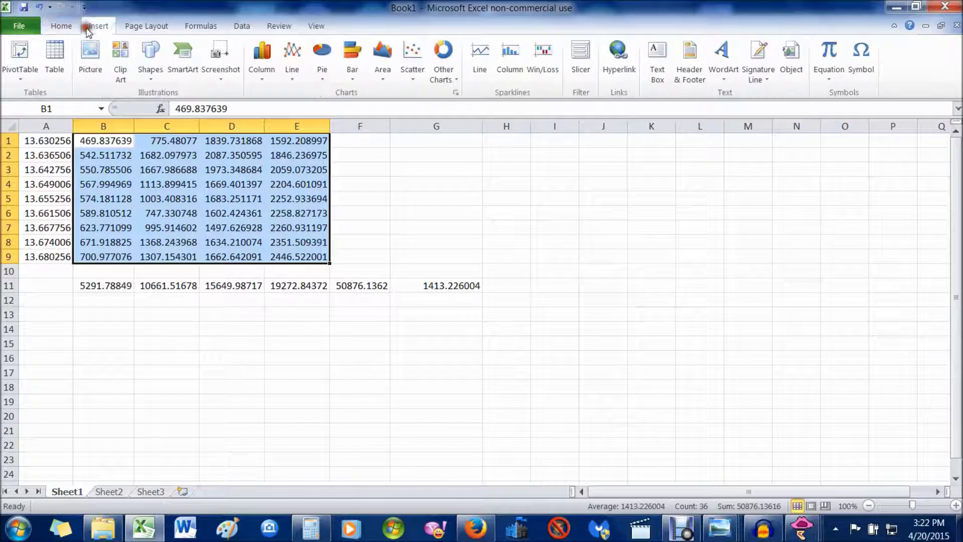
pyautogui.click(408, 63)
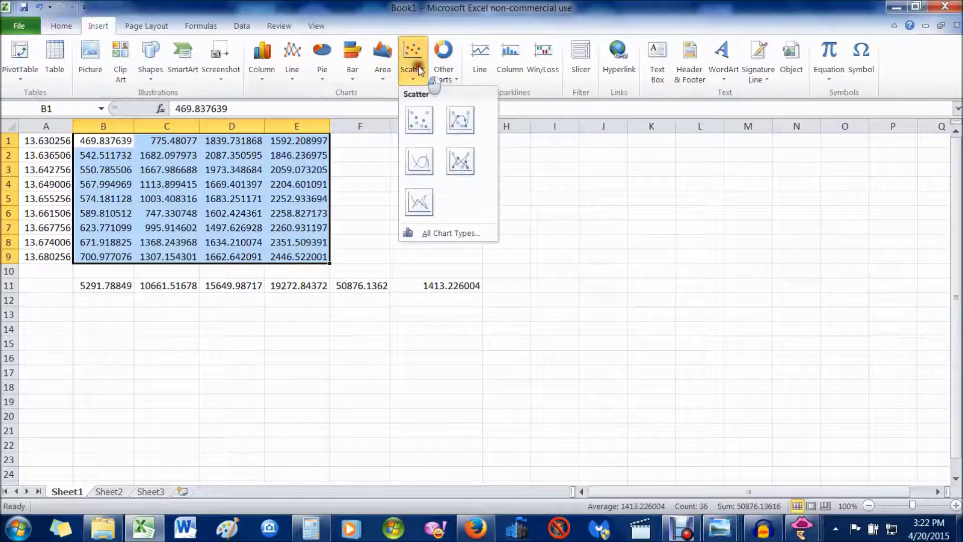
pyautogui.click(419, 162)
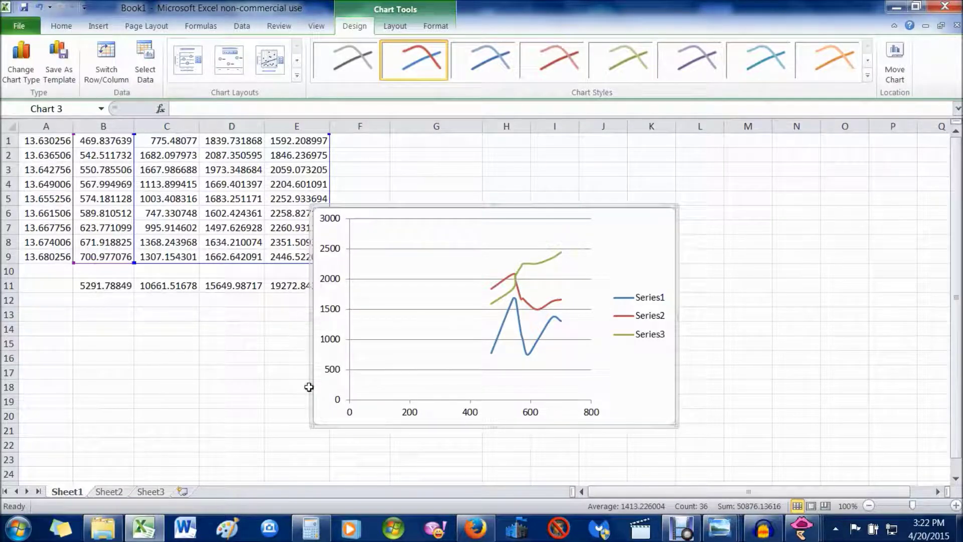
pyautogui.press('Delete')
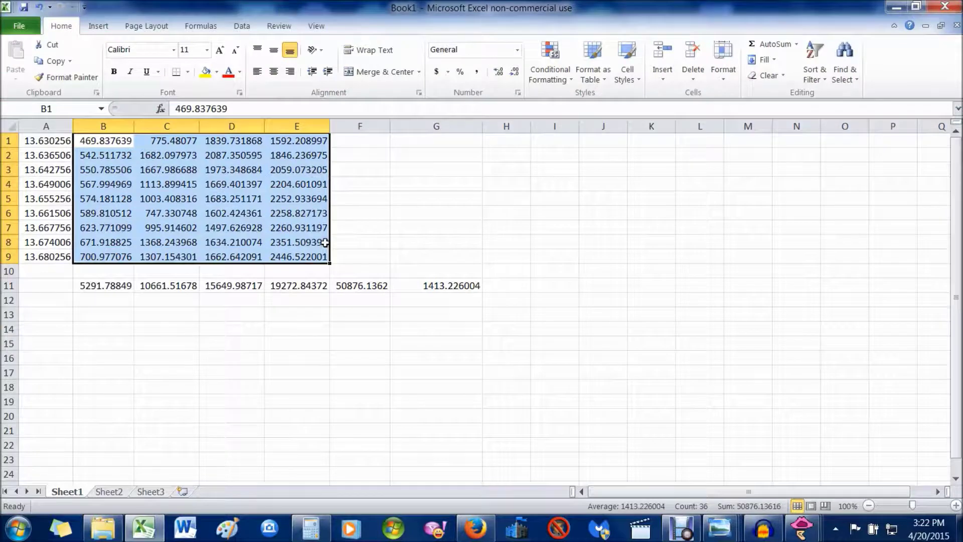
# Chart the range B1:E9 as 2-D clustered columns, move the chart clear of the data and delete it
pyautogui.click(99, 25)
pyautogui.click(265, 62)
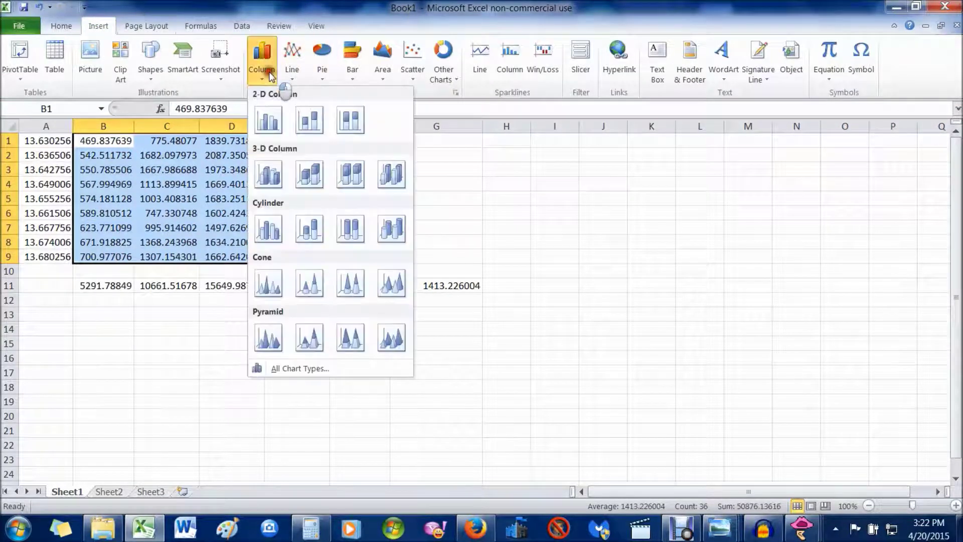
pyautogui.click(274, 123)
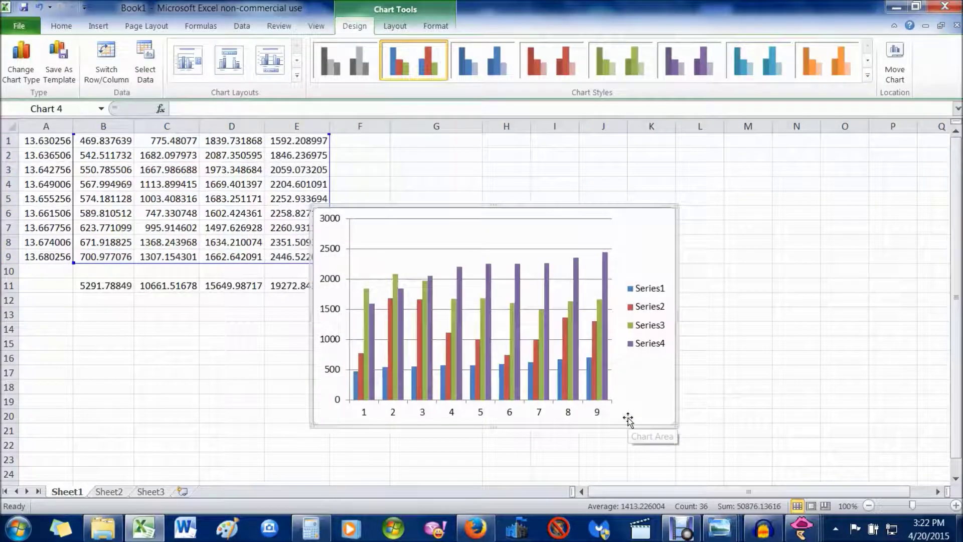
pyautogui.rightClick(628, 419)
pyautogui.click(627, 219)
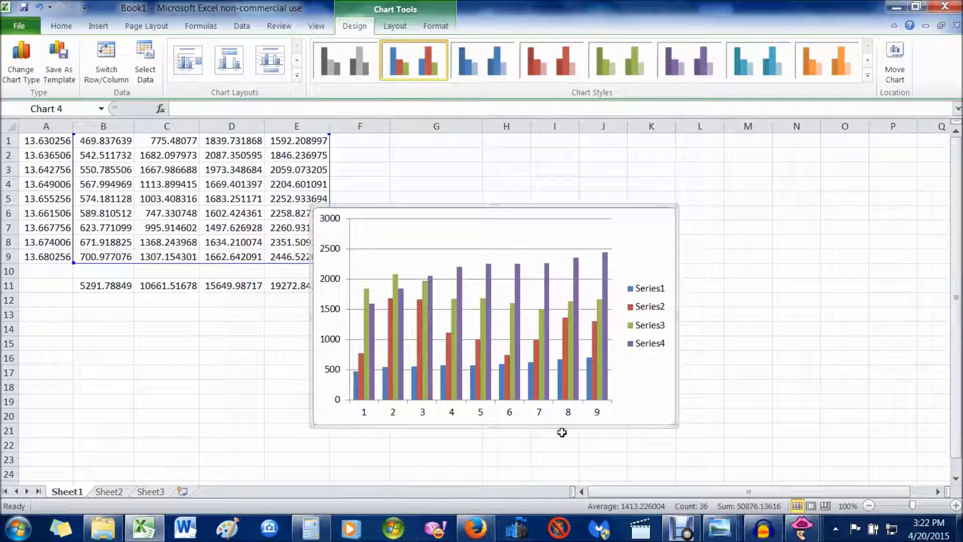
pyautogui.moveTo(527, 205); pyautogui.dragTo(649, 162)
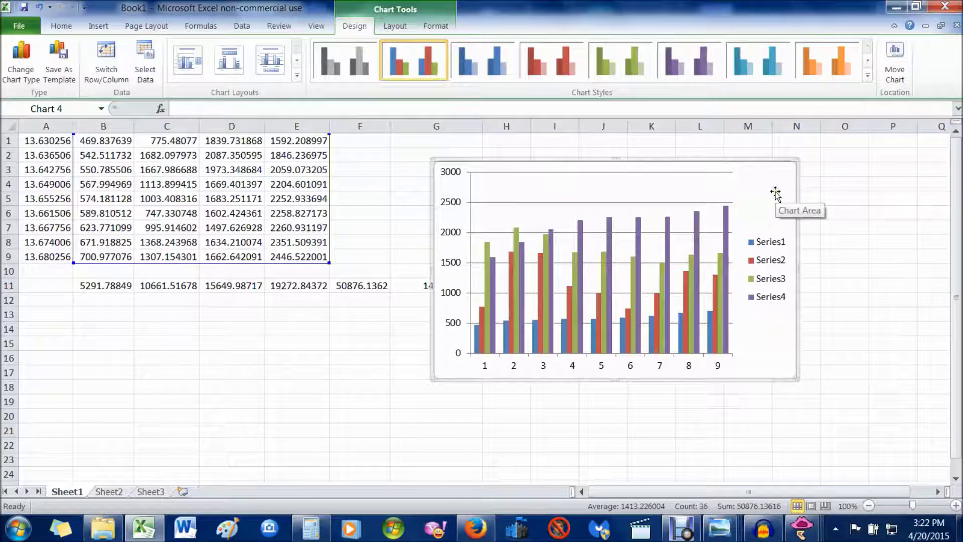
pyautogui.press('Delete')
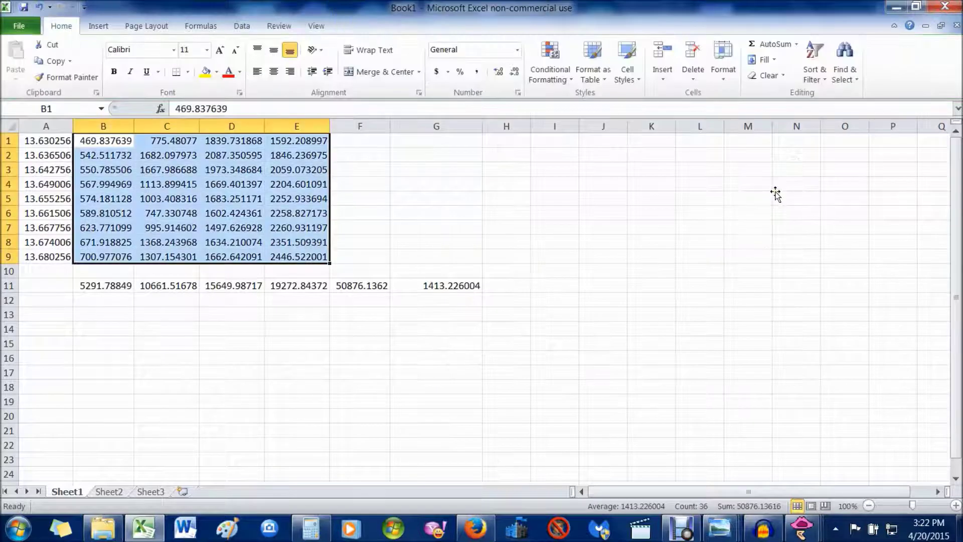
# Inspect the first formant value in B1 and the averaging formula in G11
pyautogui.click(104, 140)
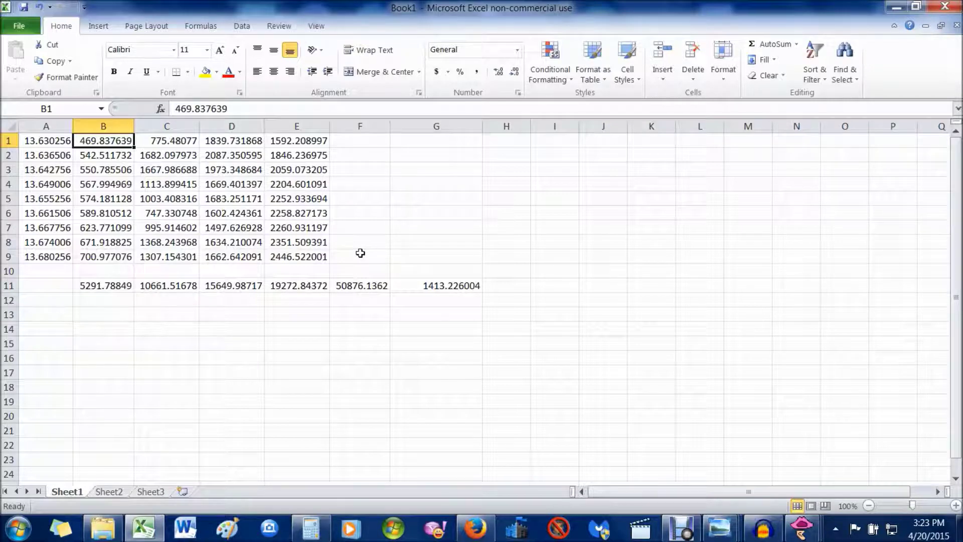
pyautogui.click(418, 276)
pyautogui.click(432, 288)
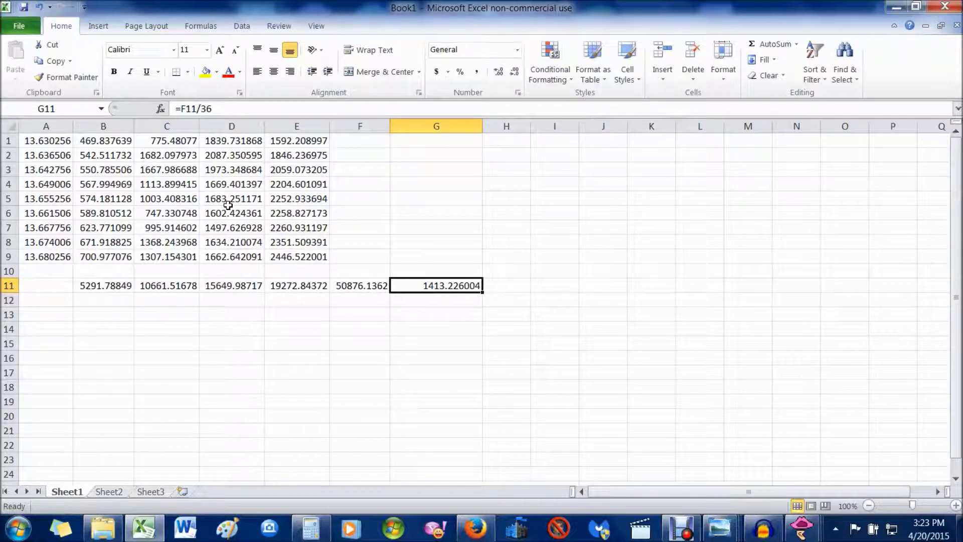
# Switch to the Praat TextGrid editor and show the pitch and intensity contours for the EVP01 interval
pyautogui.click(896, 8)
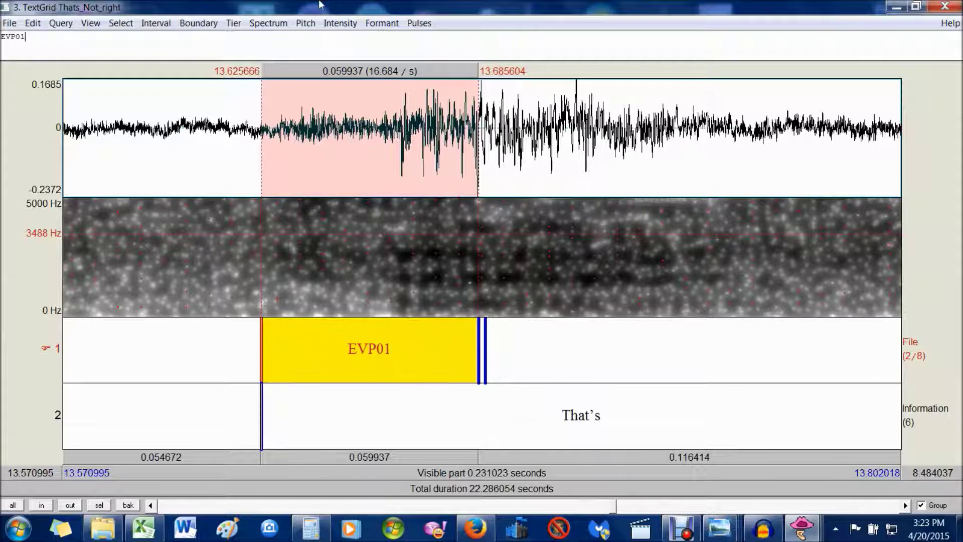
pyautogui.click(305, 23)
pyautogui.click(311, 40)
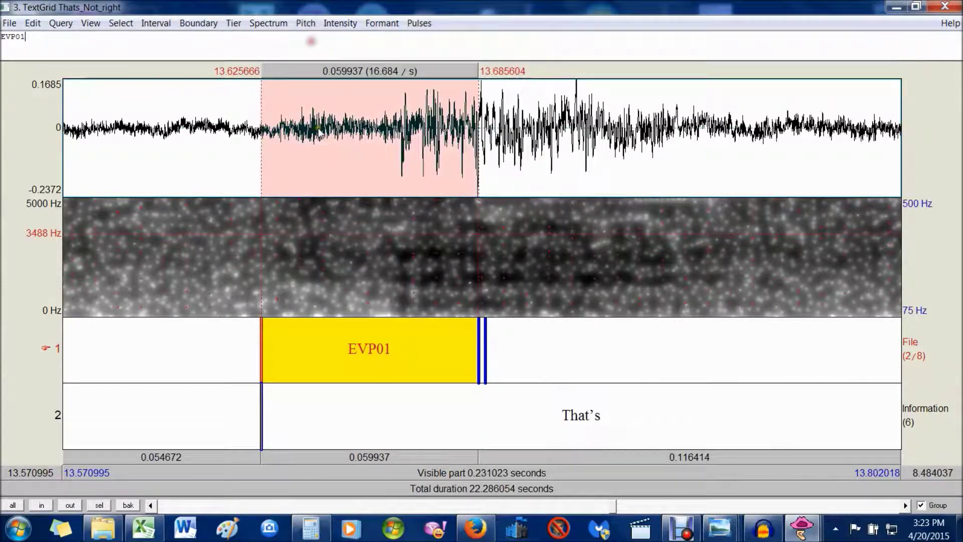
pyautogui.click(340, 23)
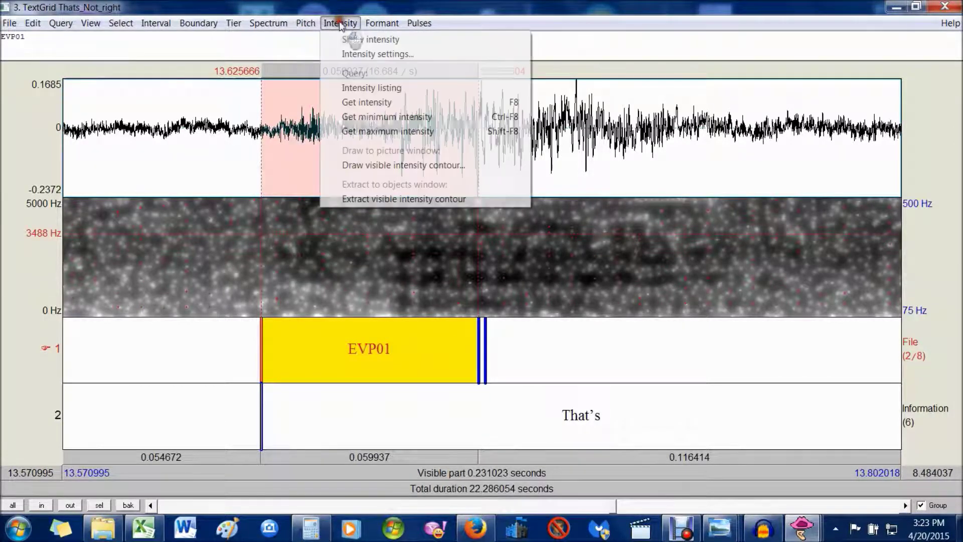
pyautogui.click(348, 39)
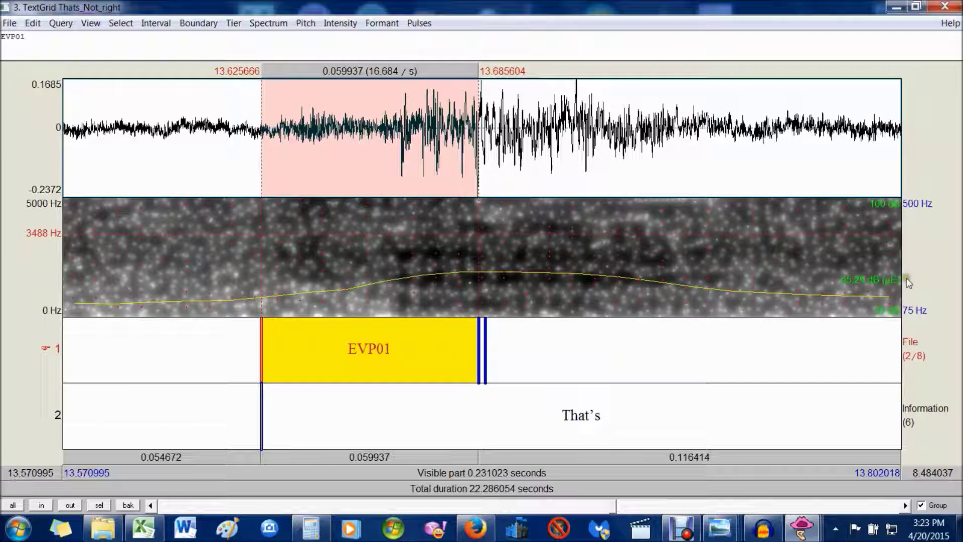
# Select the starting boundary of the second, unlabelled interval after EVP01 on tier 1 and hide the intensity and pitch displays
pyautogui.click(608, 394)
pyautogui.click(599, 359)
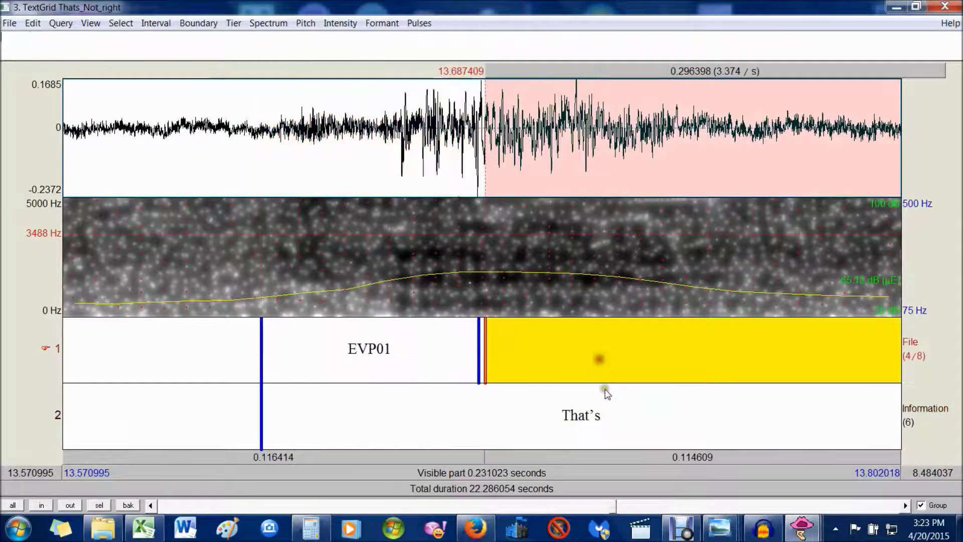
pyautogui.click(484, 353)
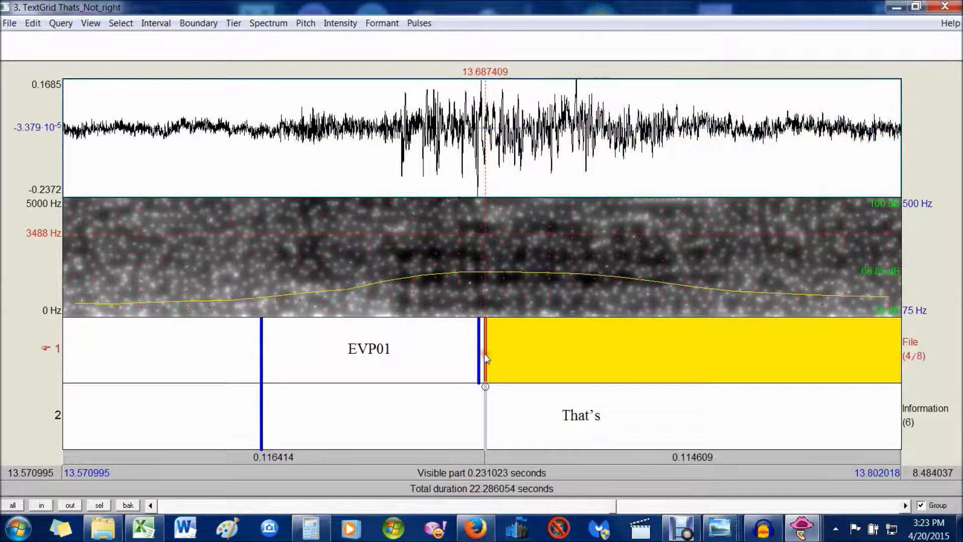
pyautogui.click(338, 23)
pyautogui.click(351, 39)
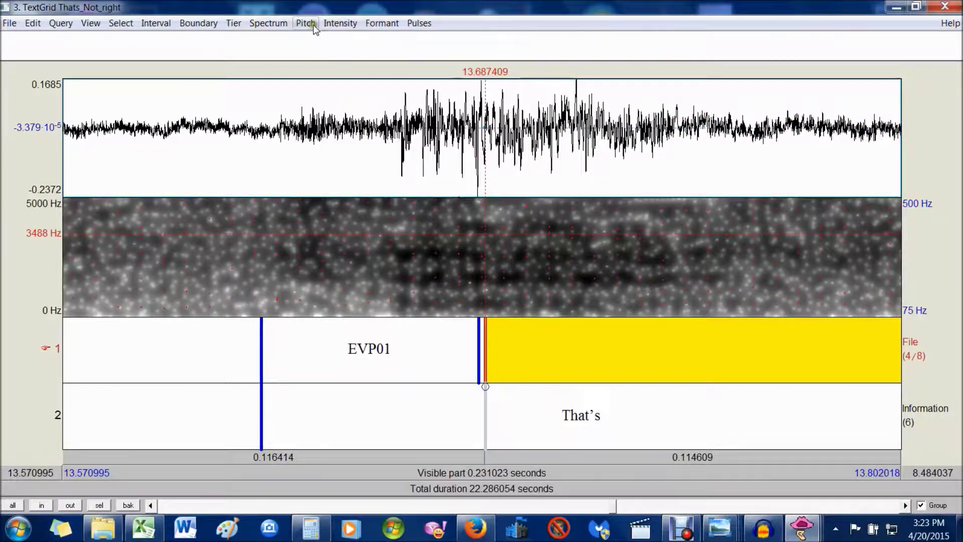
pyautogui.click(305, 23)
pyautogui.click(302, 39)
pyautogui.click(233, 24)
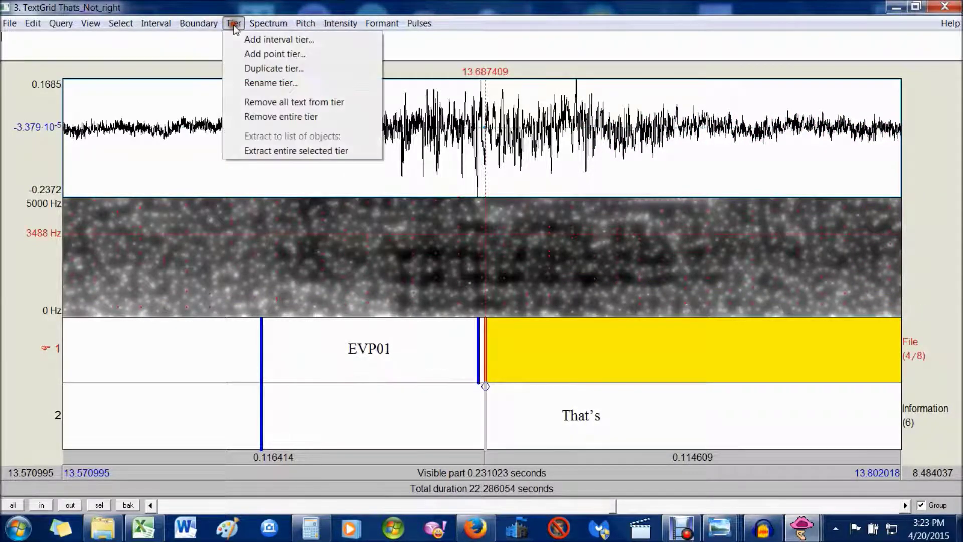
pyautogui.moveTo(205, 26)
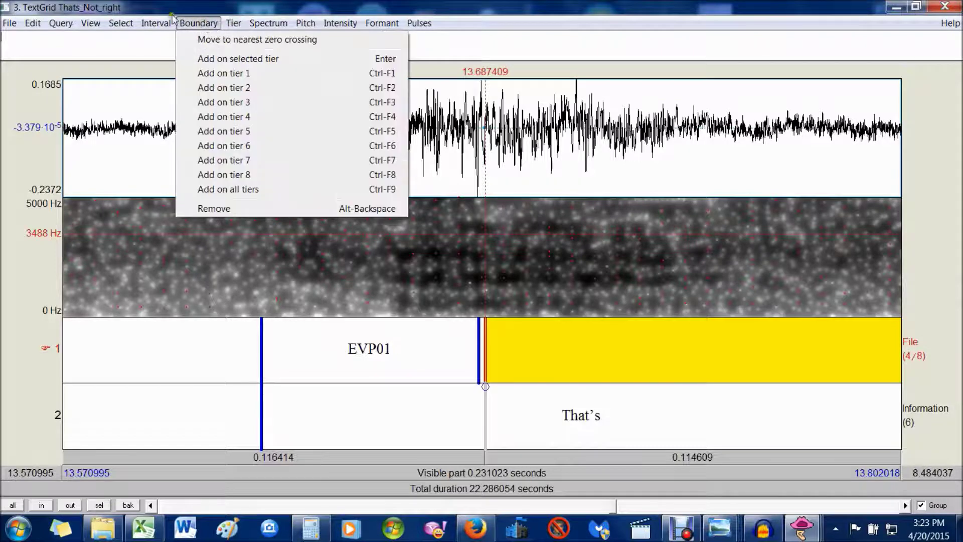
pyautogui.moveTo(147, 26)
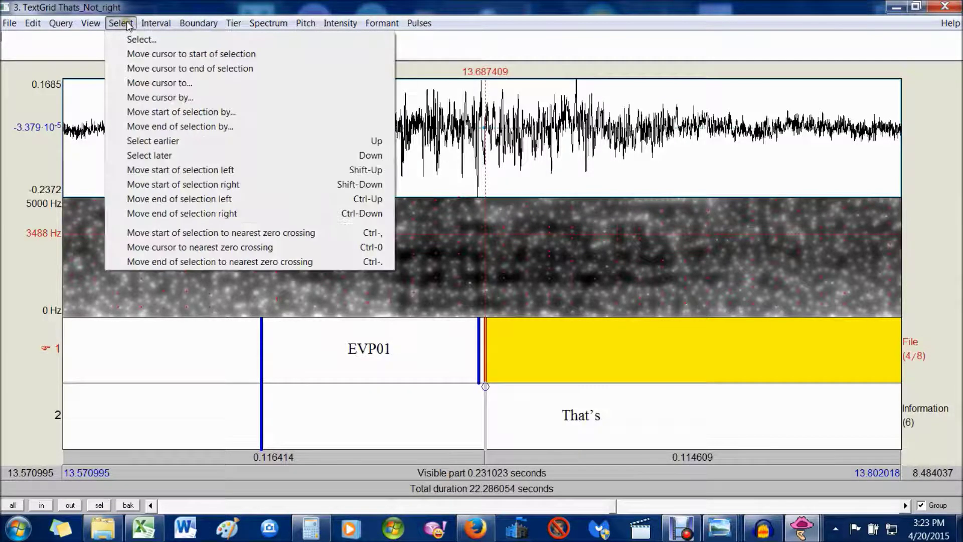
pyautogui.moveTo(90, 25)
pyautogui.click(317, 11)
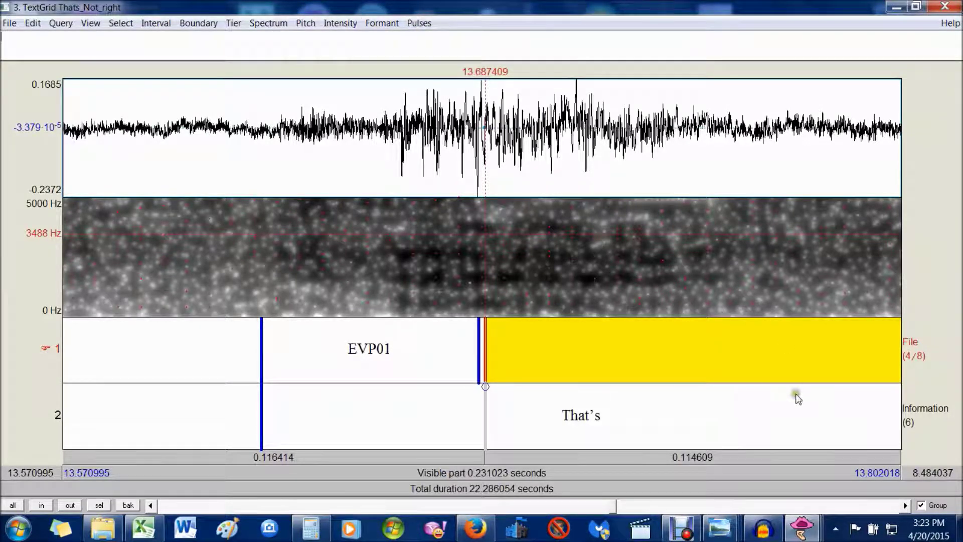
# Select the "That's" interval on tier 2 and close the TextGrid editor
pyautogui.click(640, 348)
pyautogui.click(653, 414)
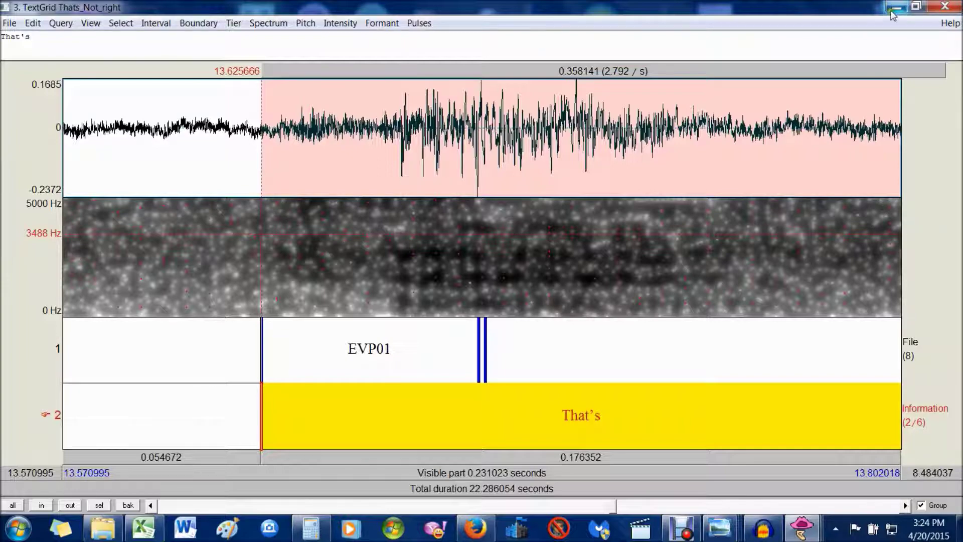
pyautogui.click(953, 9)
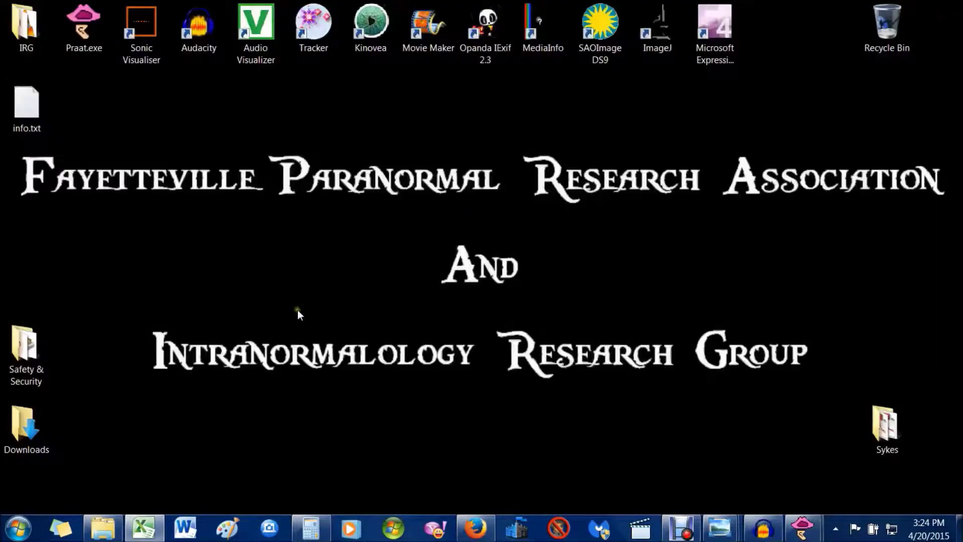
# Remove the Thats_Not_right Sound and TextGrid objects and close the remaining Praat windows
pyautogui.moveTo(802, 535)
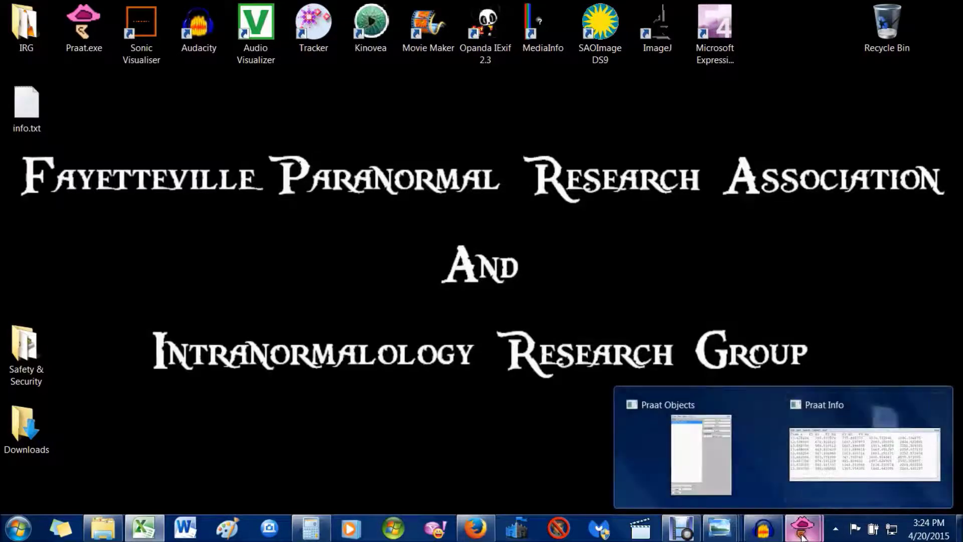
pyautogui.click(833, 468)
pyautogui.click(694, 48)
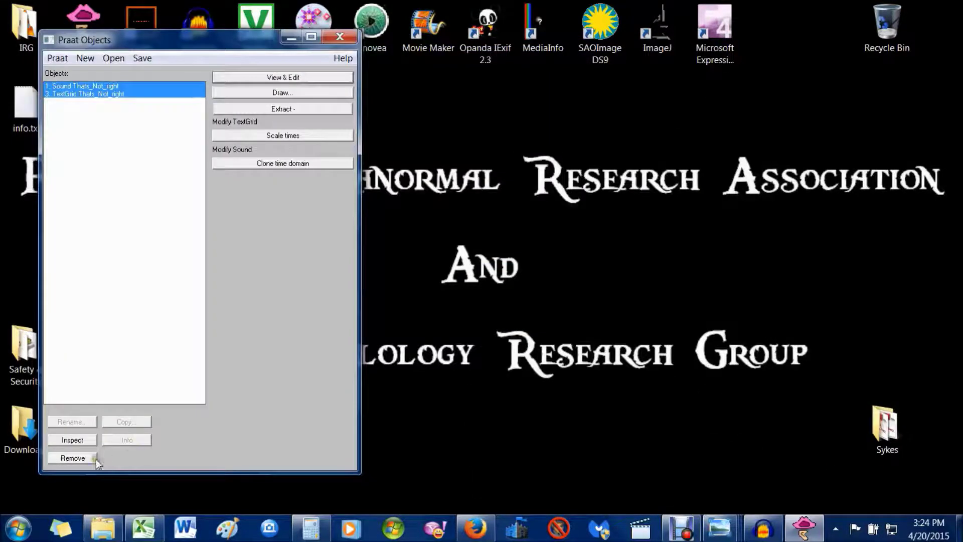
pyautogui.click(79, 459)
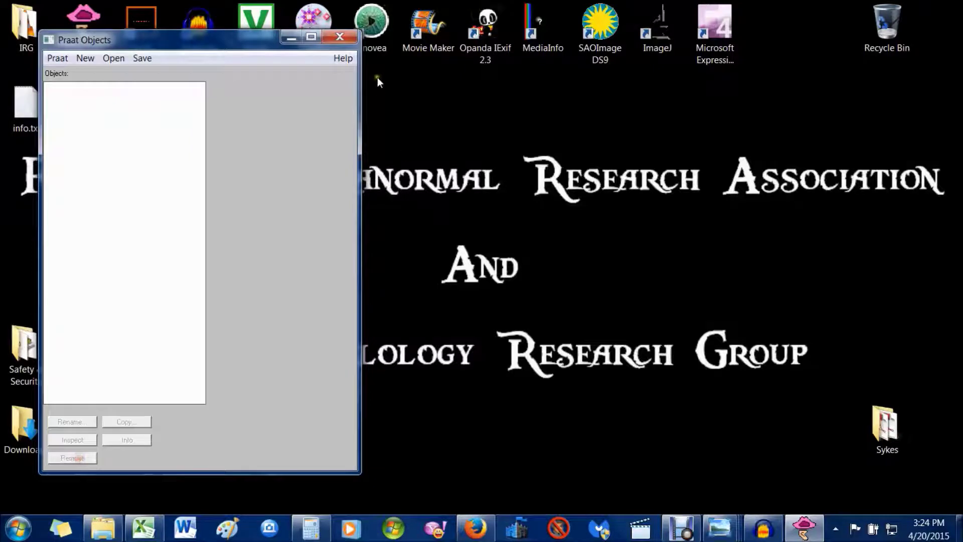
pyautogui.click(345, 41)
# Launch Sonic Visualiser and open the audio file "Thats Not right.wav" from the IRG_FAYPRA folder
pyautogui.doubleClick(145, 35)
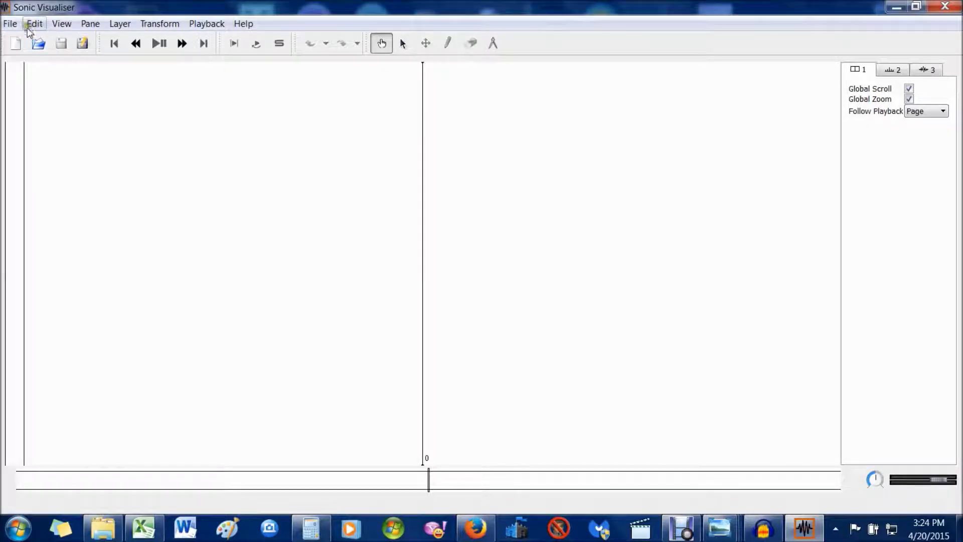
pyautogui.click(10, 23)
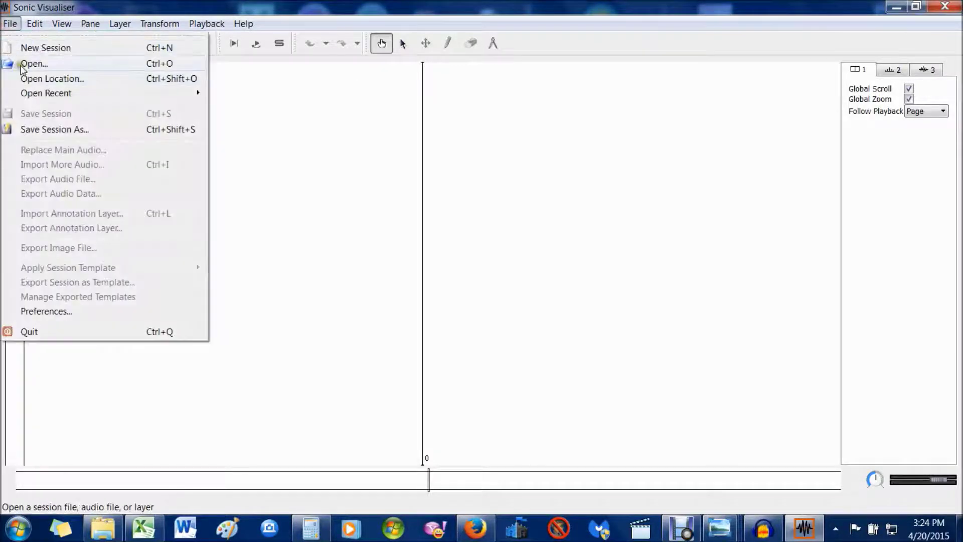
pyautogui.click(62, 24)
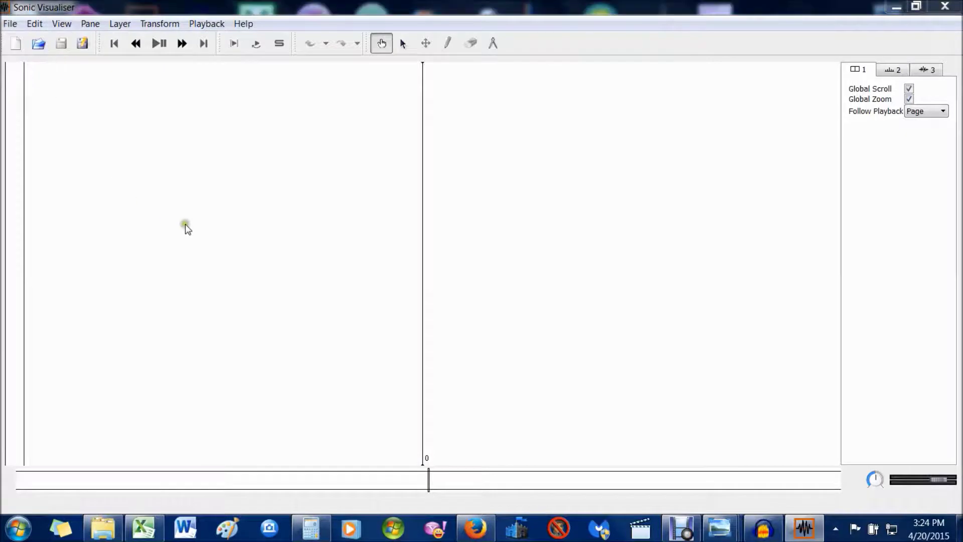
pyautogui.scroll(-10, 486, 255)
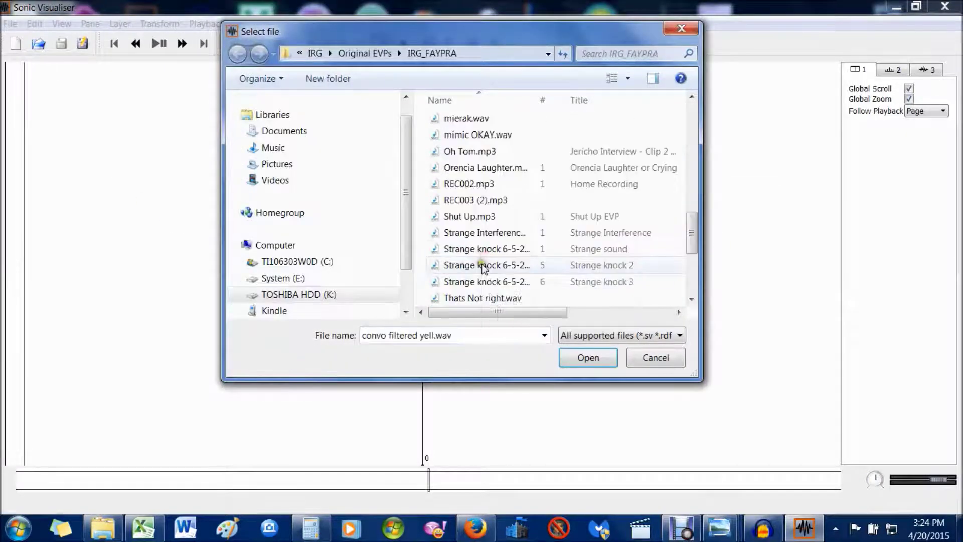
pyautogui.scroll(-3, 500, 203)
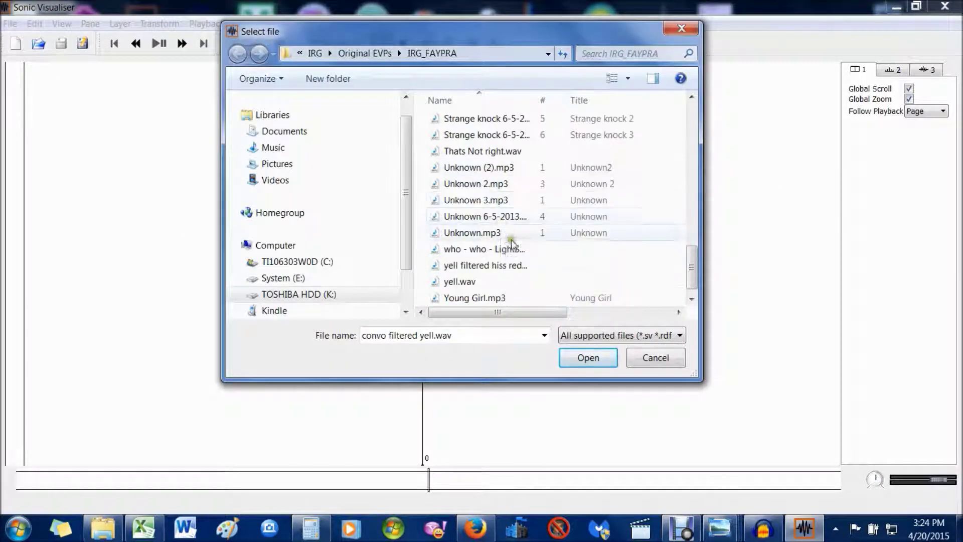
pyautogui.click(480, 156)
pyautogui.click(468, 151)
pyautogui.click(593, 358)
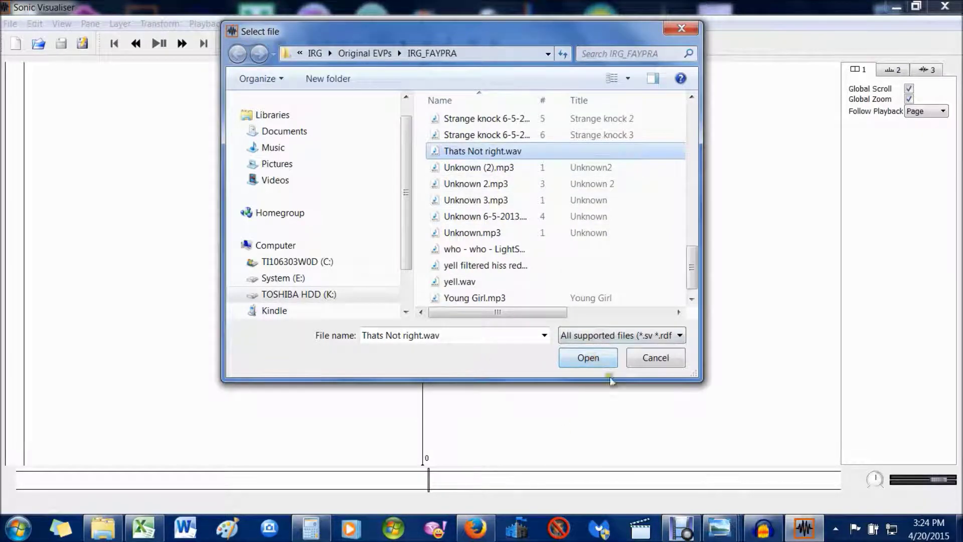
pyautogui.click(580, 367)
# Select the waveform range from about 13.35 to 15.21 seconds and play the audio
pyautogui.moveTo(763, 370); pyautogui.dragTo(432, 351)
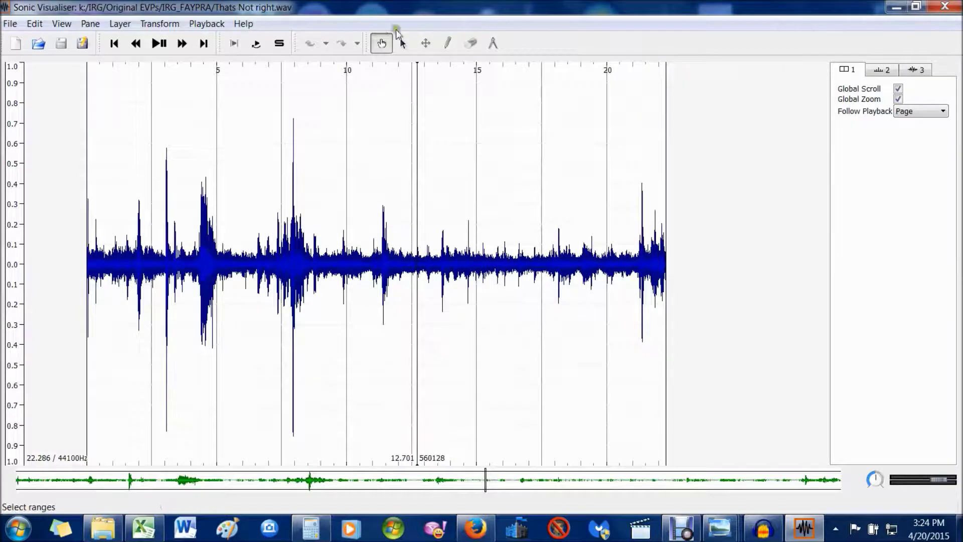
pyautogui.click(403, 44)
pyautogui.moveTo(434, 269); pyautogui.dragTo(482, 269)
pyautogui.click(158, 43)
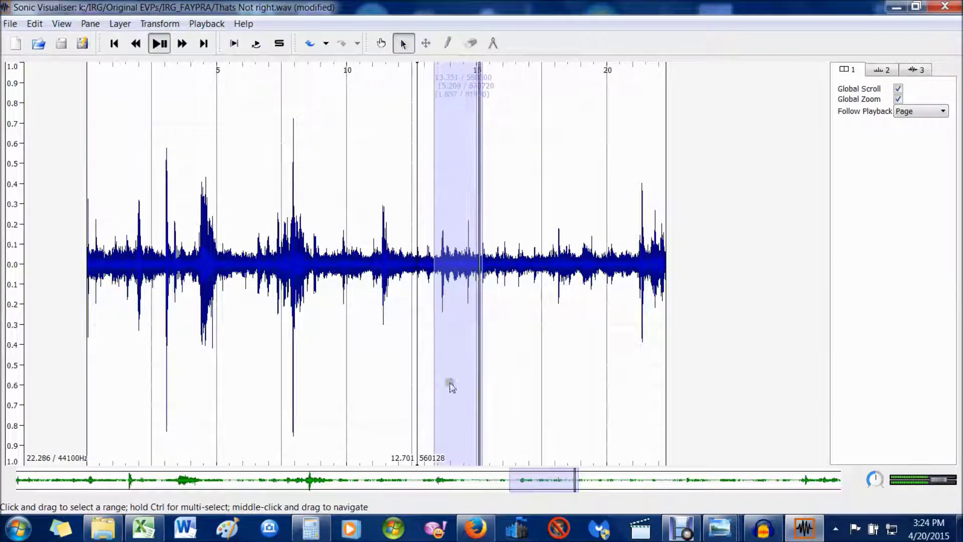
# Look over the waveform around the selected range and stop the audio playback
pyautogui.scroll(1, 444, 345)
pyautogui.scroll(1, 477, 341)
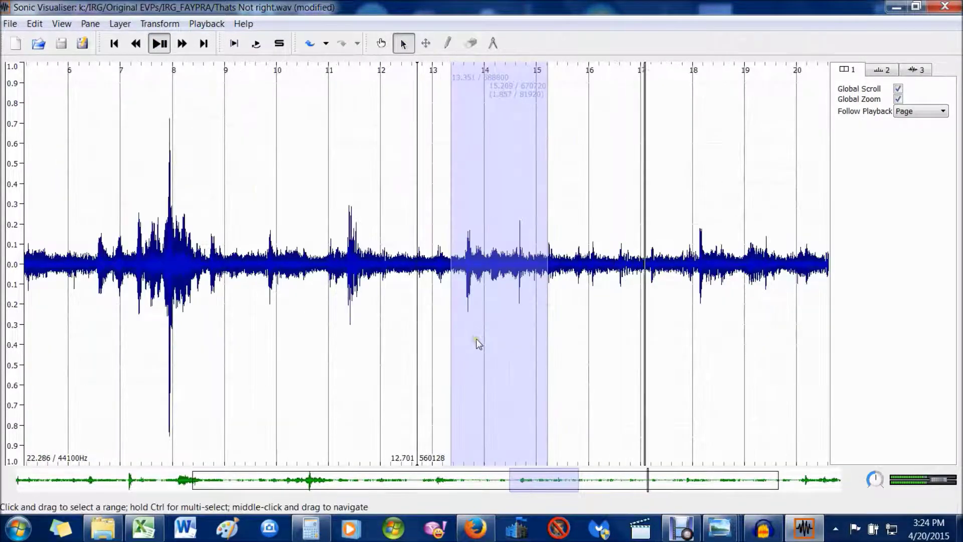
pyautogui.scroll(-5, 477, 343)
pyautogui.scroll(1, 477, 344)
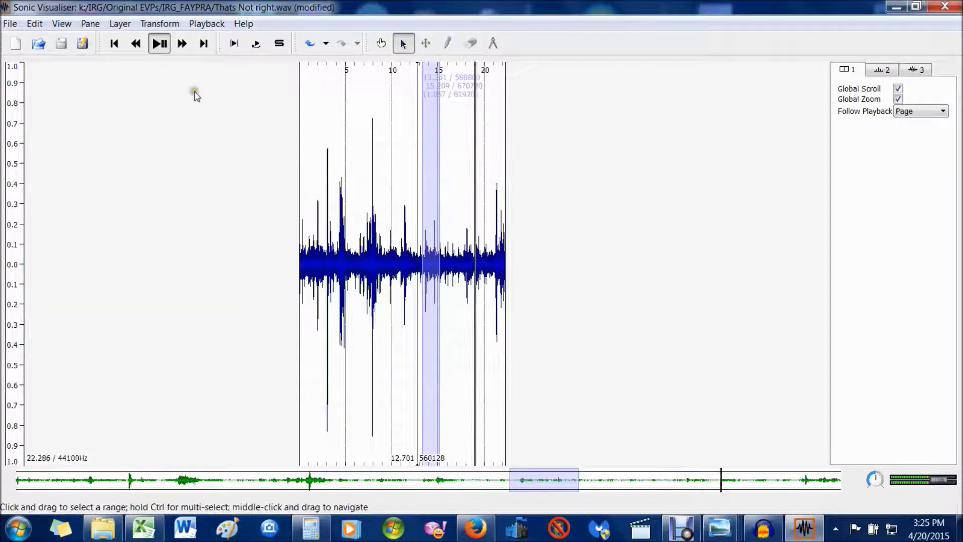
pyautogui.click(158, 43)
# Select the waveform range from about 13.53 to 14.63 seconds around the voice segment
pyautogui.scroll(5, 496, 326)
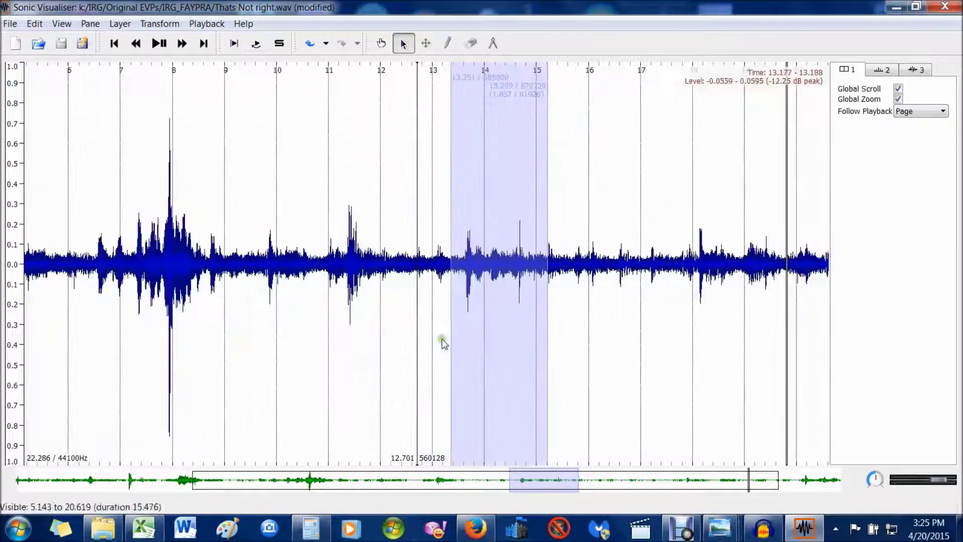
pyautogui.scroll(2, 551, 341)
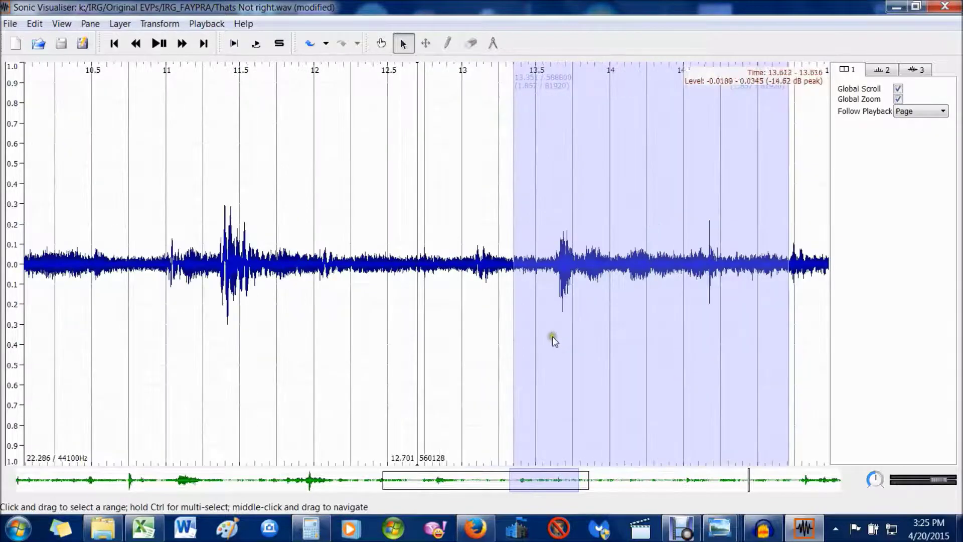
pyautogui.moveTo(583, 383); pyautogui.dragTo(629, 394)
pyautogui.moveTo(541, 286); pyautogui.dragTo(703, 309)
pyautogui.scroll(2, 656, 296)
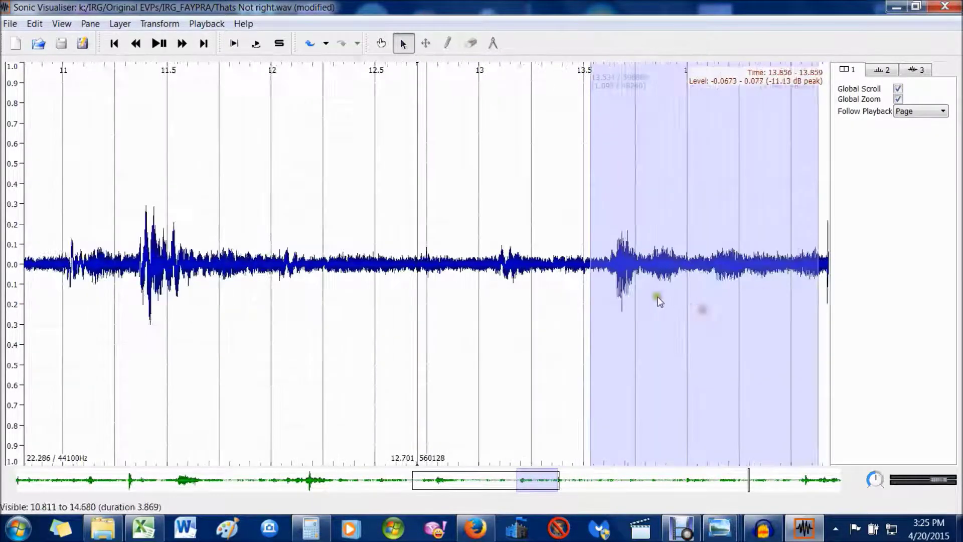
# Switch to the Navigate tool, add a spectrogram pane below the waveform and enlarge it
pyautogui.moveTo(493, 481); pyautogui.dragTo(551, 480)
pyautogui.click(380, 45)
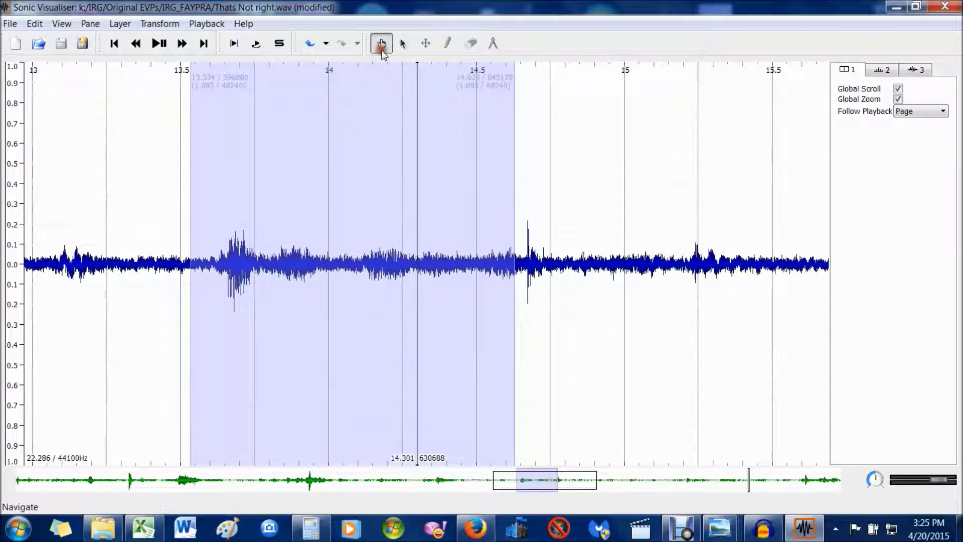
pyautogui.moveTo(585, 190); pyautogui.dragTo(722, 219)
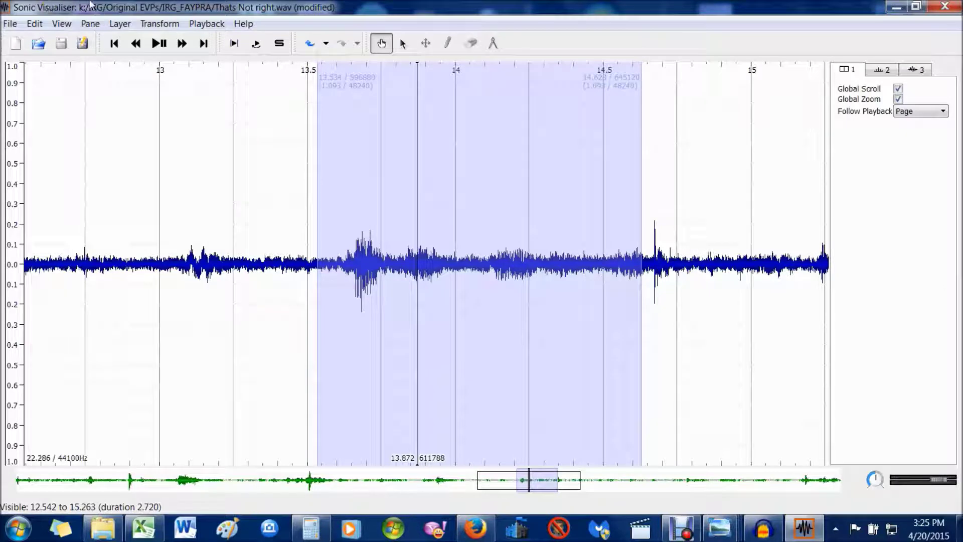
pyautogui.click(90, 23)
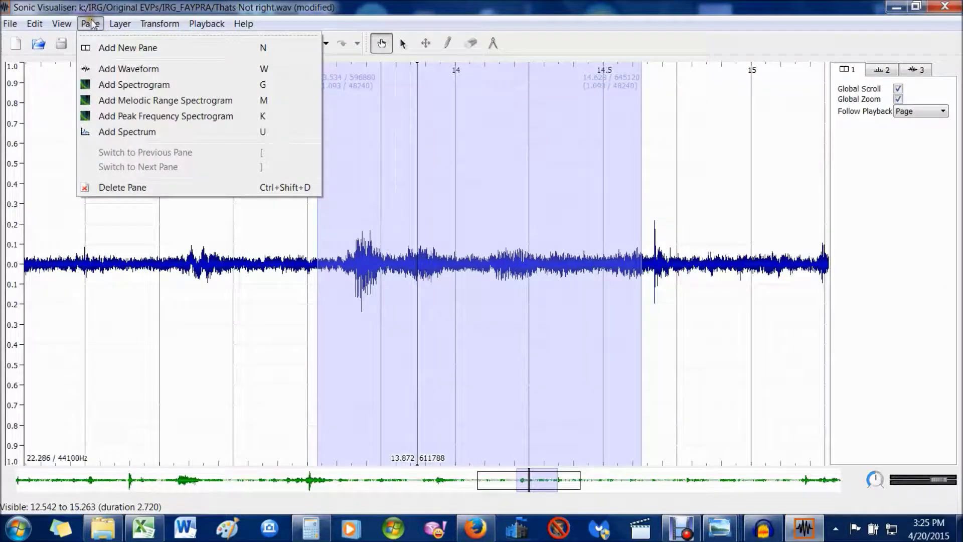
pyautogui.click(109, 86)
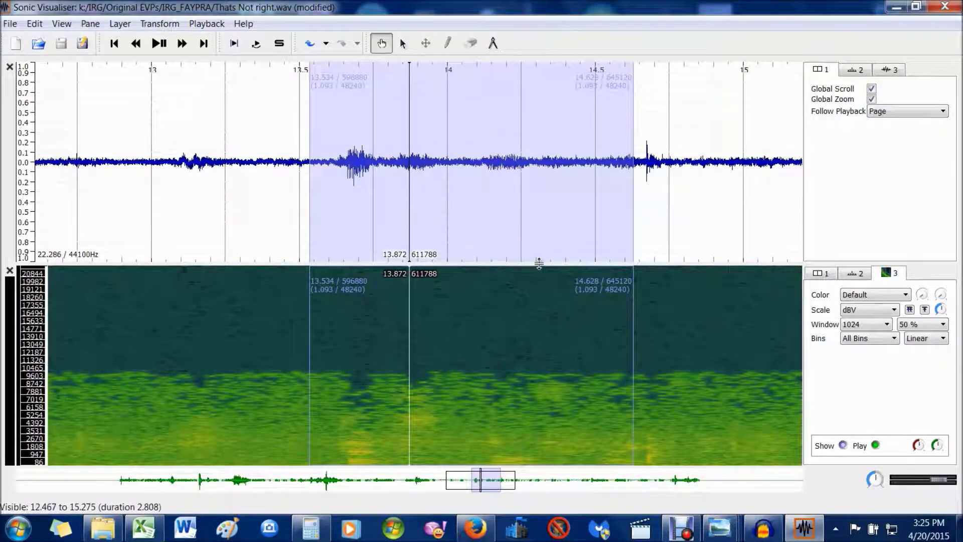
pyautogui.moveTo(540, 264); pyautogui.dragTo(543, 233)
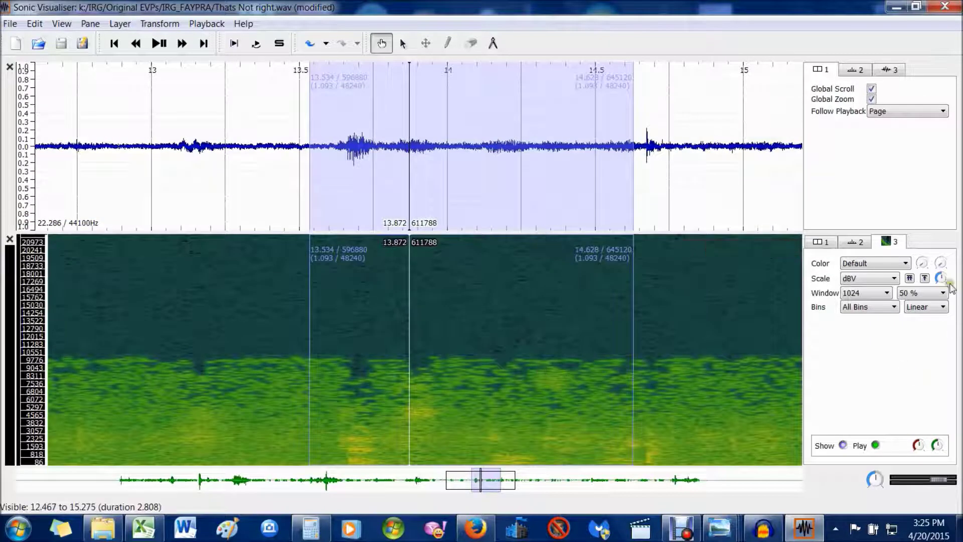
# Set the spectrogram layer's colour scheme to Fruit Salad
pyautogui.click(827, 242)
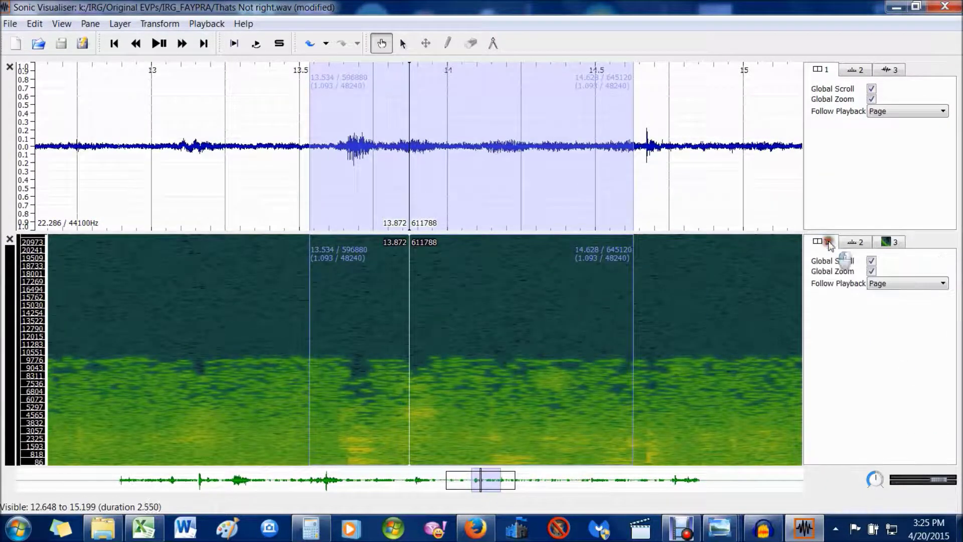
pyautogui.click(854, 243)
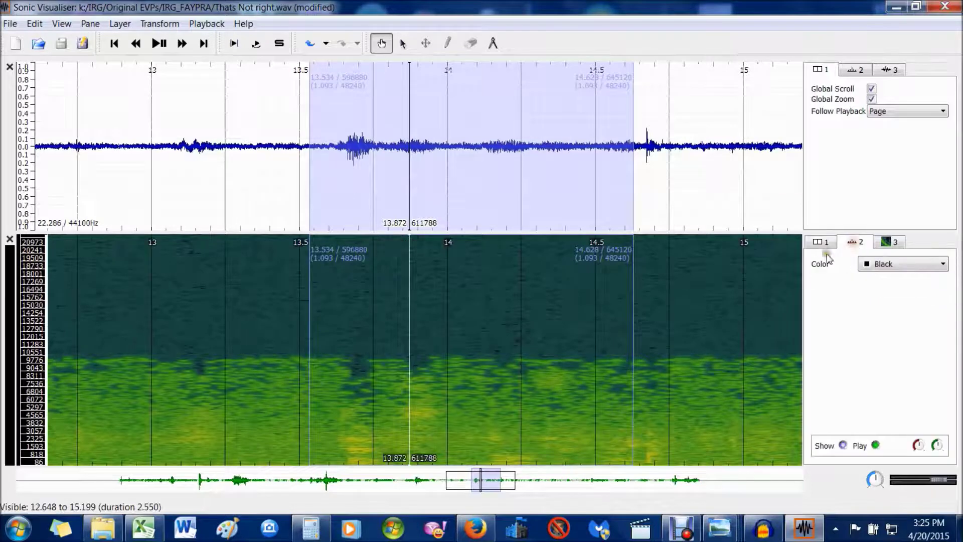
pyautogui.click(887, 244)
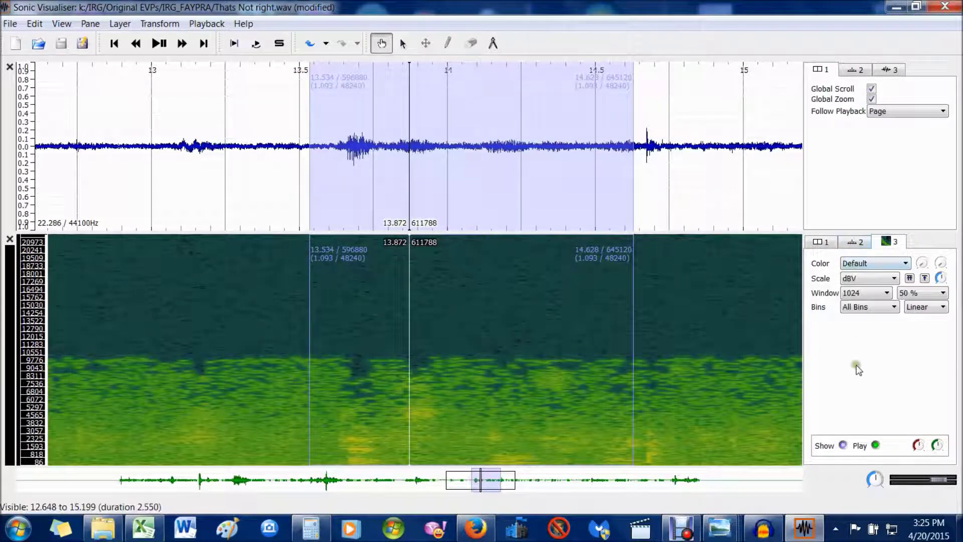
pyautogui.click(870, 268)
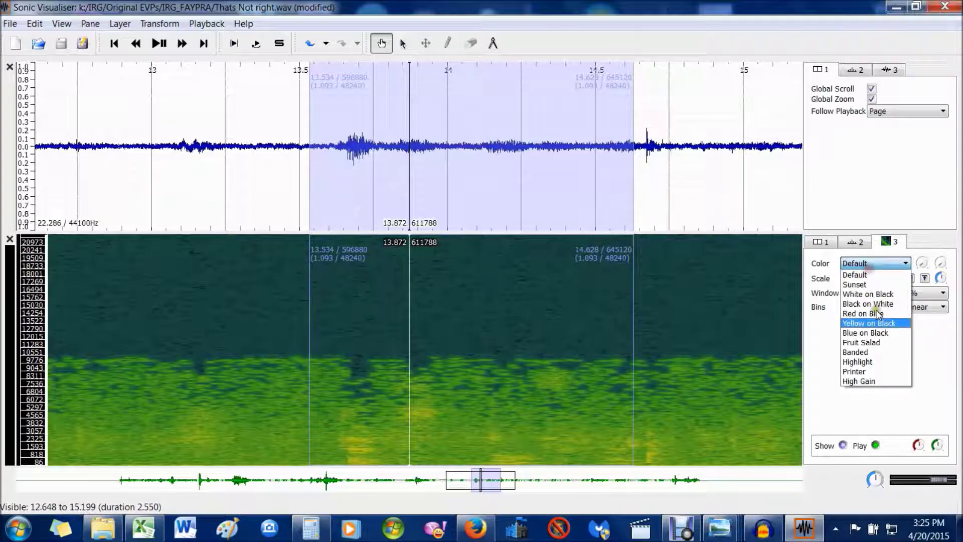
pyautogui.click(891, 343)
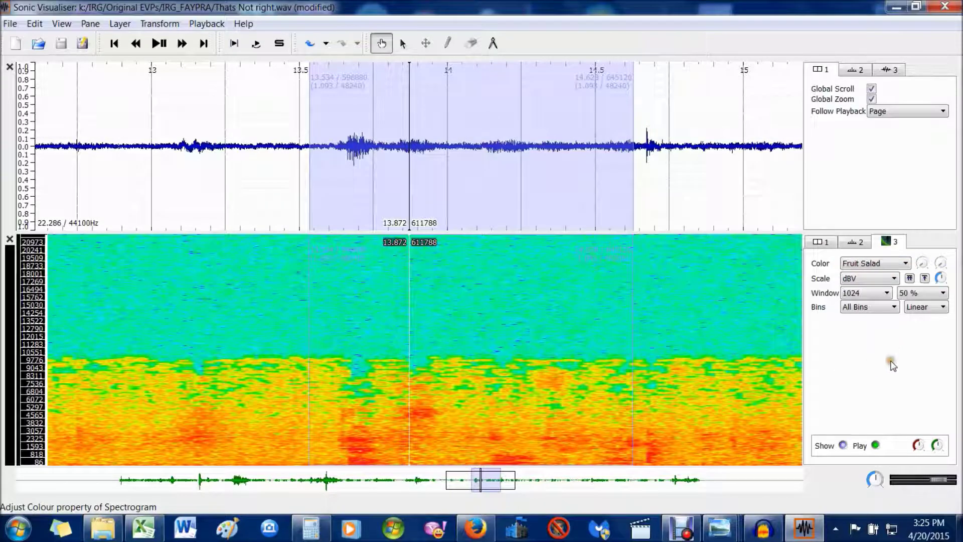
# Examine the spectrogram across the selected range and briefly play the audio from the current position
pyautogui.moveTo(535, 441); pyautogui.dragTo(470, 403)
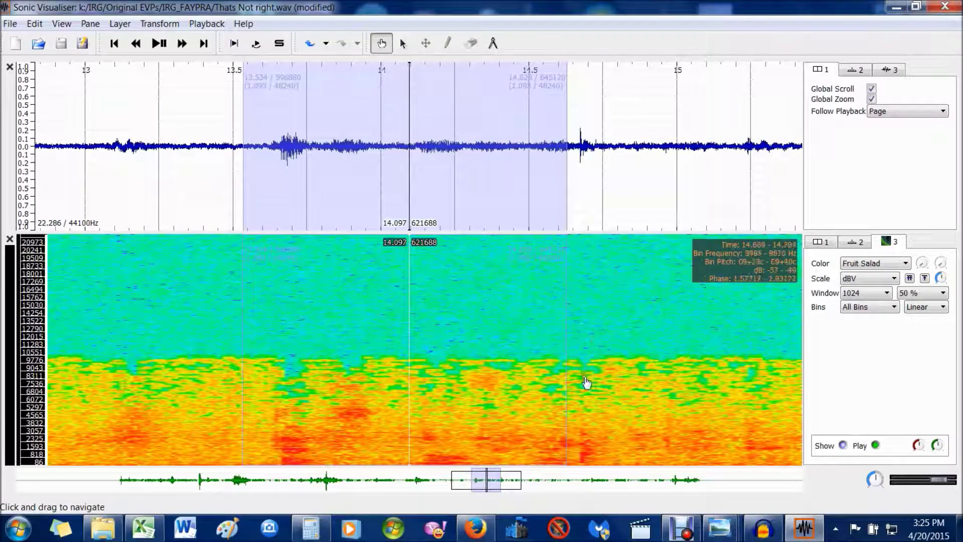
pyautogui.moveTo(602, 397); pyautogui.dragTo(585, 378)
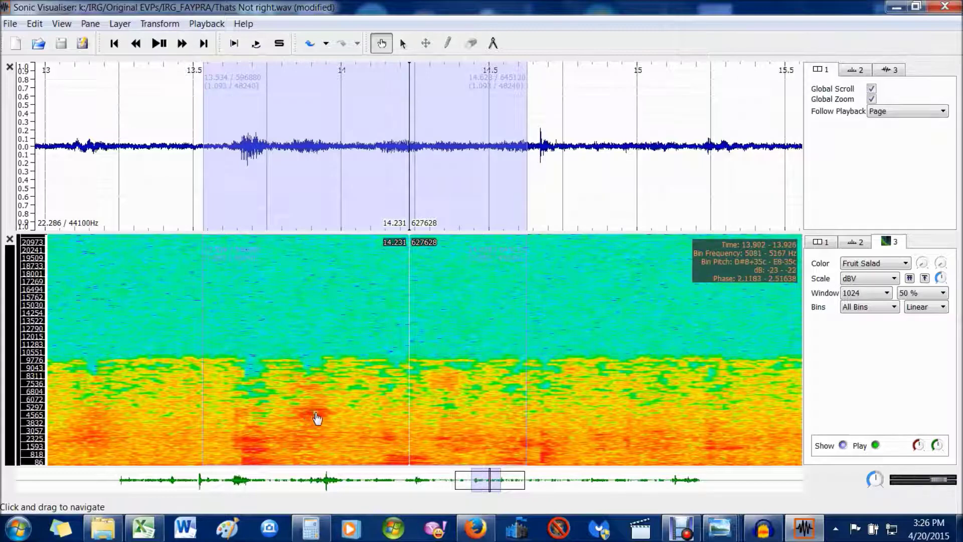
pyautogui.scroll(1, 404, 442)
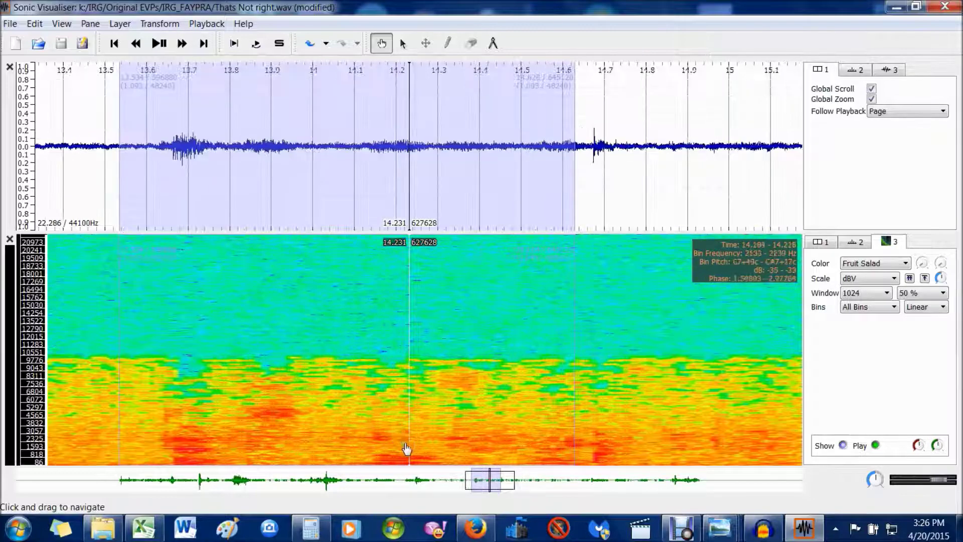
pyautogui.scroll(-1, 404, 426)
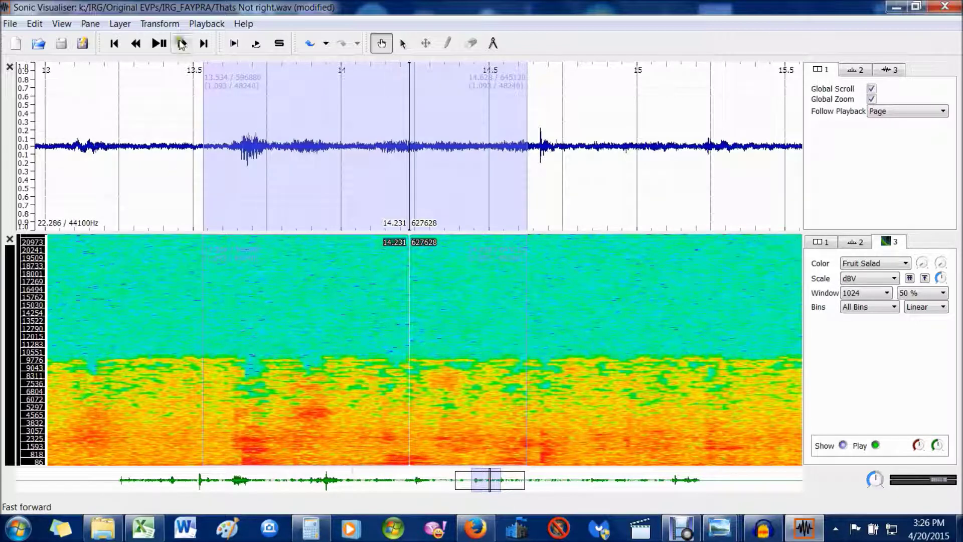
pyautogui.click(164, 45)
pyautogui.click(163, 45)
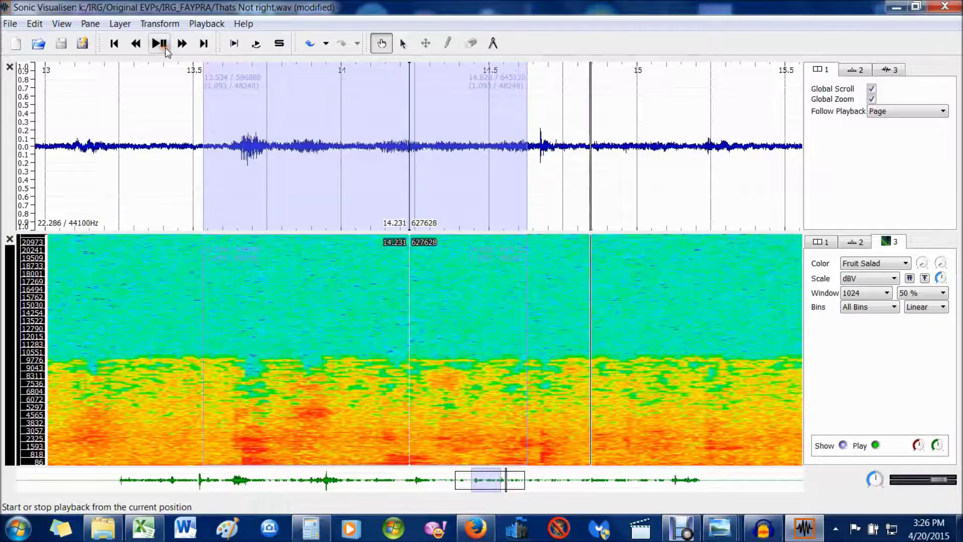
# Rewind to the start of the recording, play it briefly and return to the selected range
pyautogui.click(116, 46)
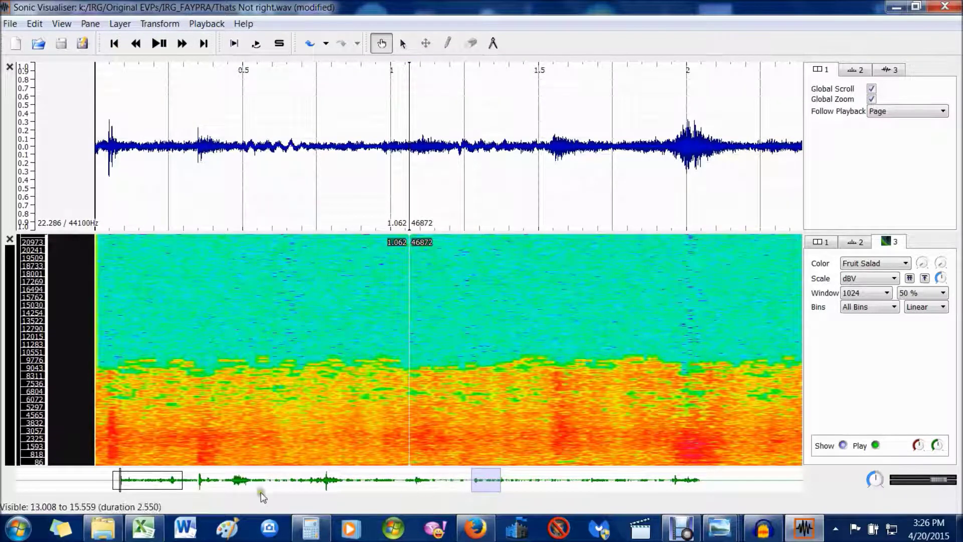
pyautogui.moveTo(165, 494); pyautogui.dragTo(500, 483)
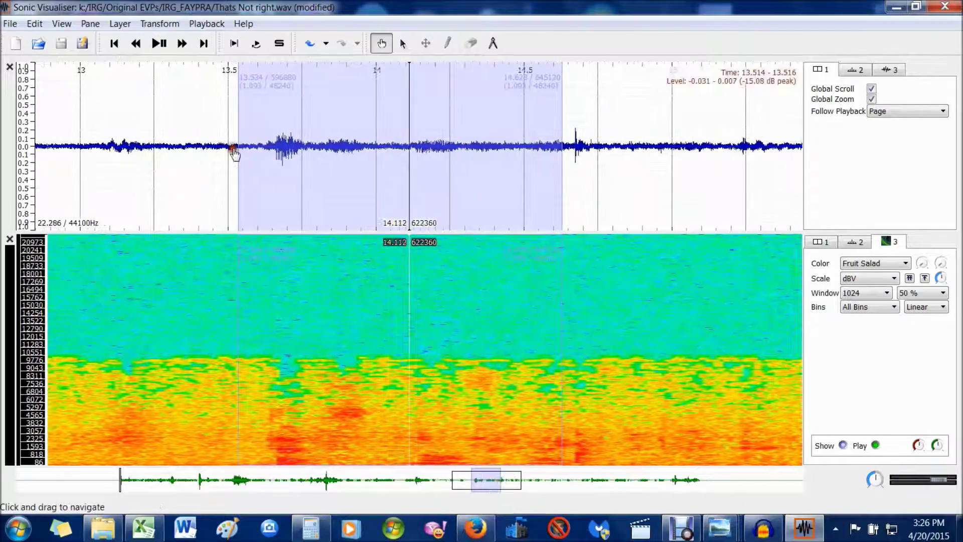
pyautogui.click(238, 162)
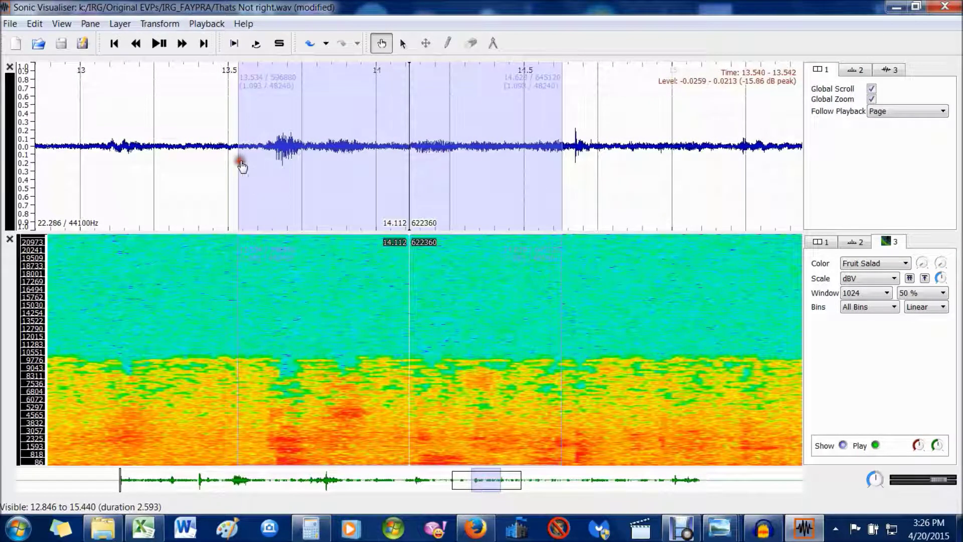
pyautogui.click(158, 43)
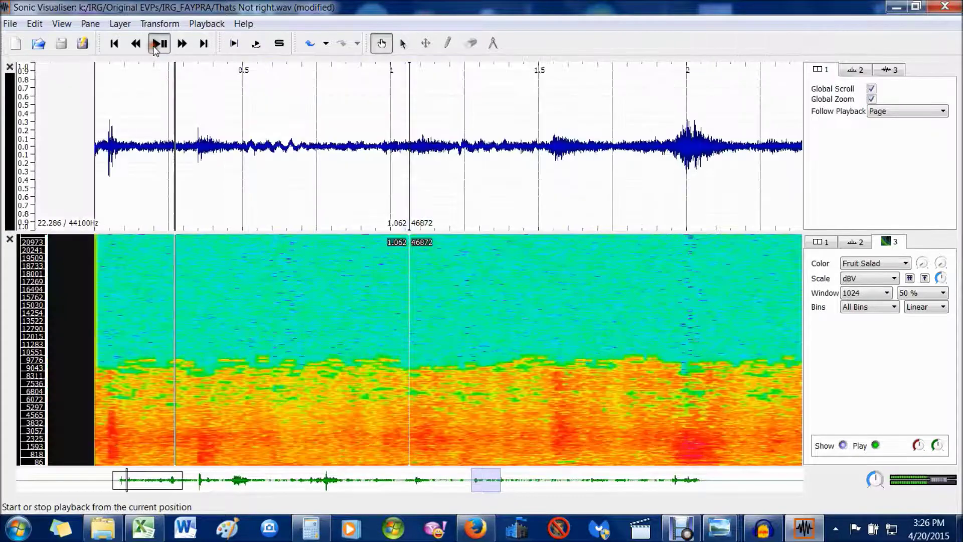
pyautogui.doubleClick(421, 481)
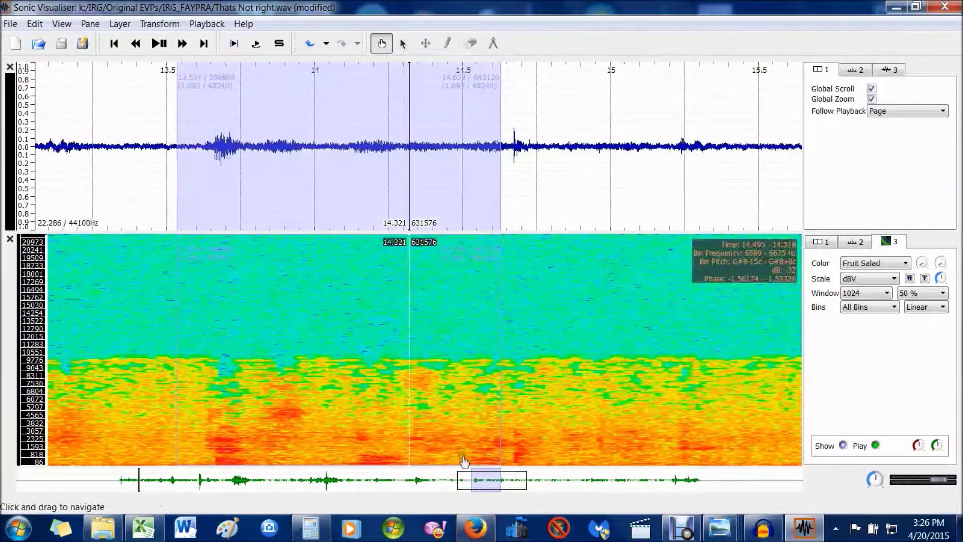
pyautogui.scroll(-2, 354, 367)
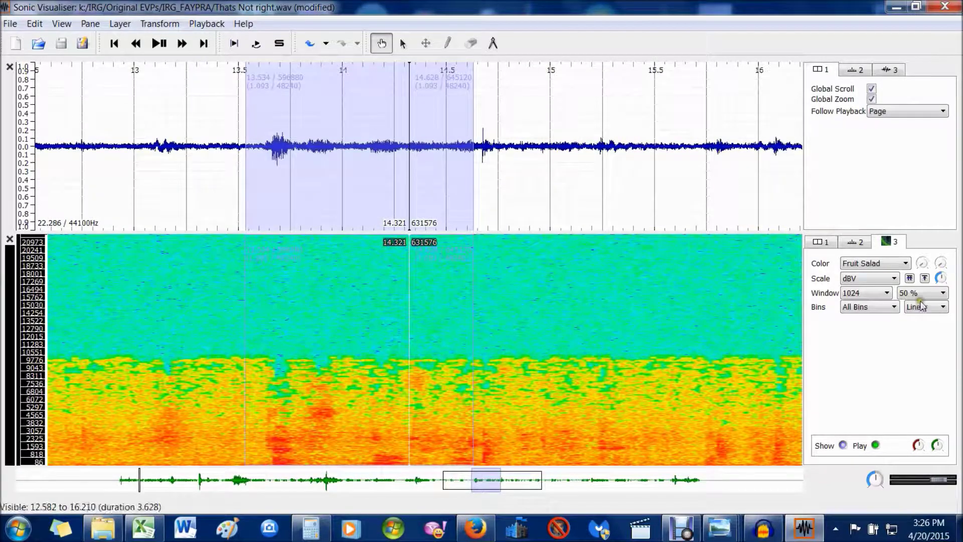
# Try the Sunset, White on Black and Black on White colour schemes on the spectrogram and restore Fruit Salad
pyautogui.click(859, 279)
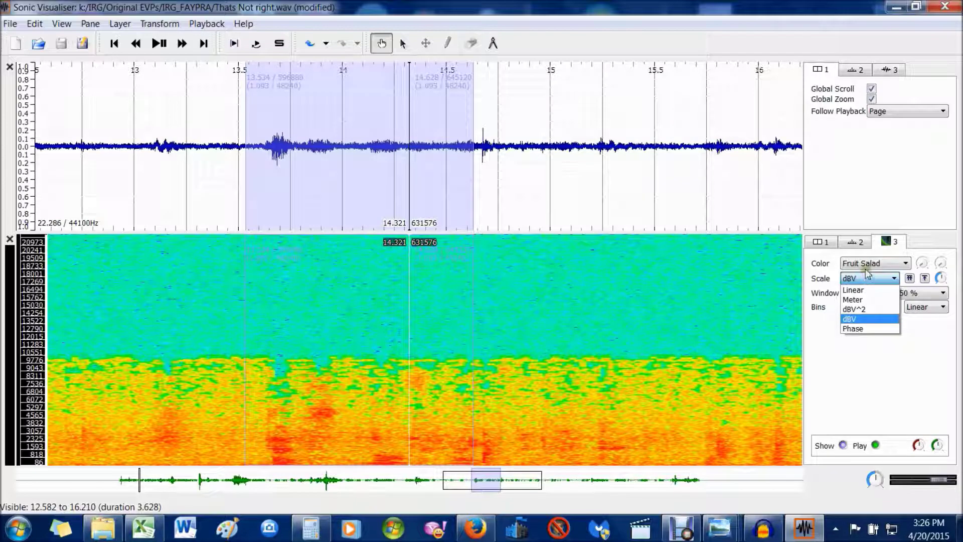
pyautogui.click(865, 264)
pyautogui.click(854, 284)
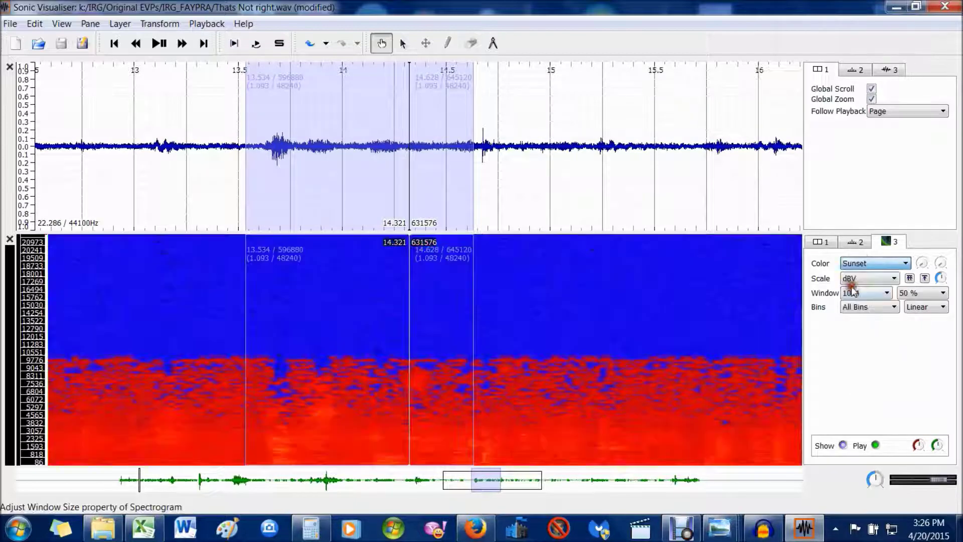
pyautogui.click(850, 261)
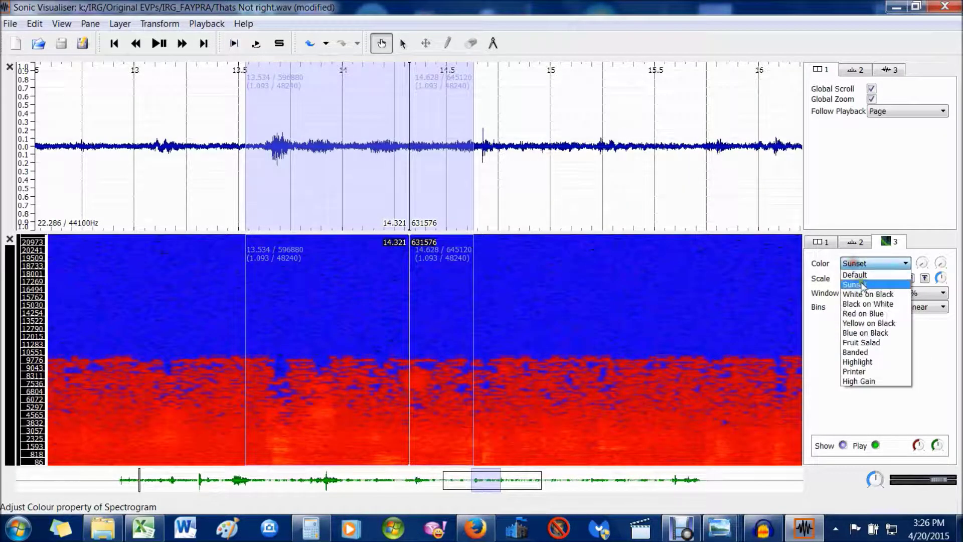
pyautogui.click(860, 294)
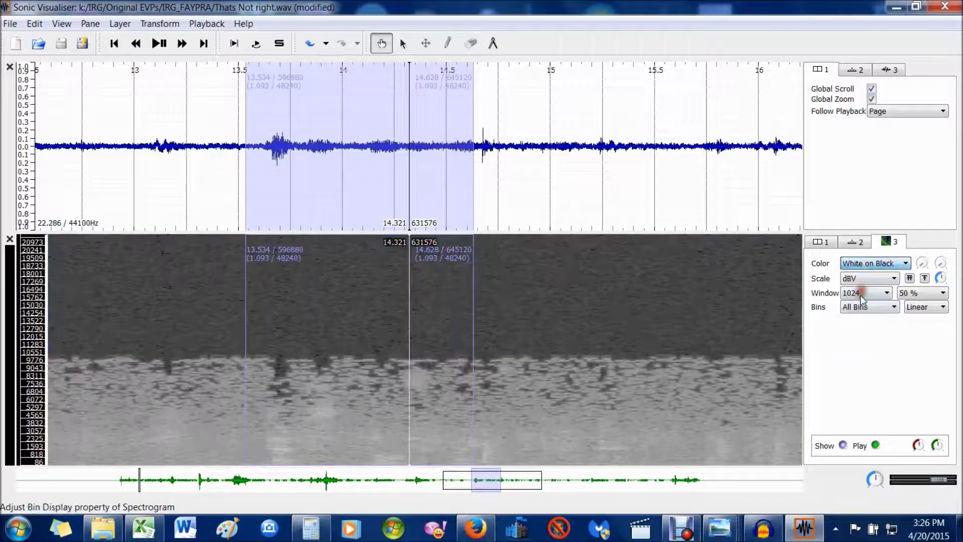
pyautogui.click(867, 266)
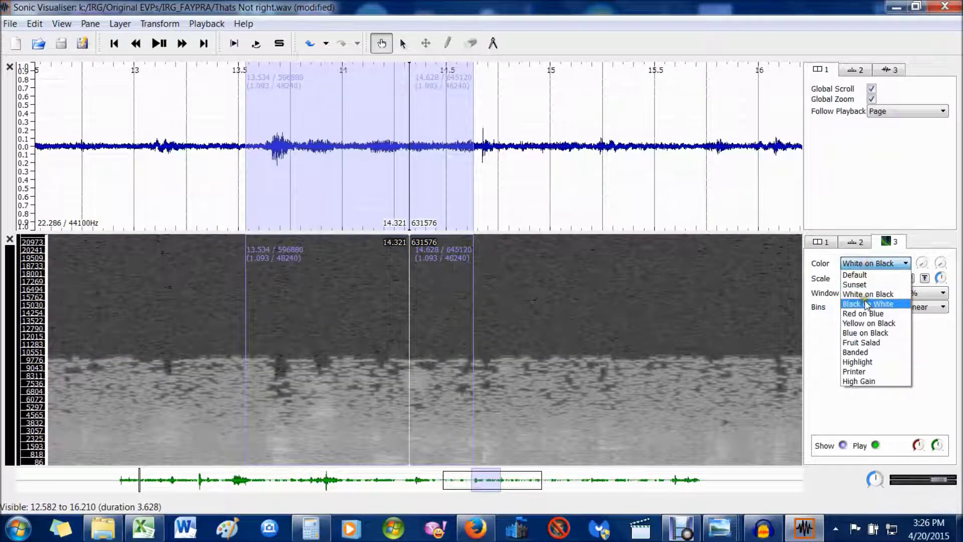
pyautogui.click(863, 303)
pyautogui.click(854, 264)
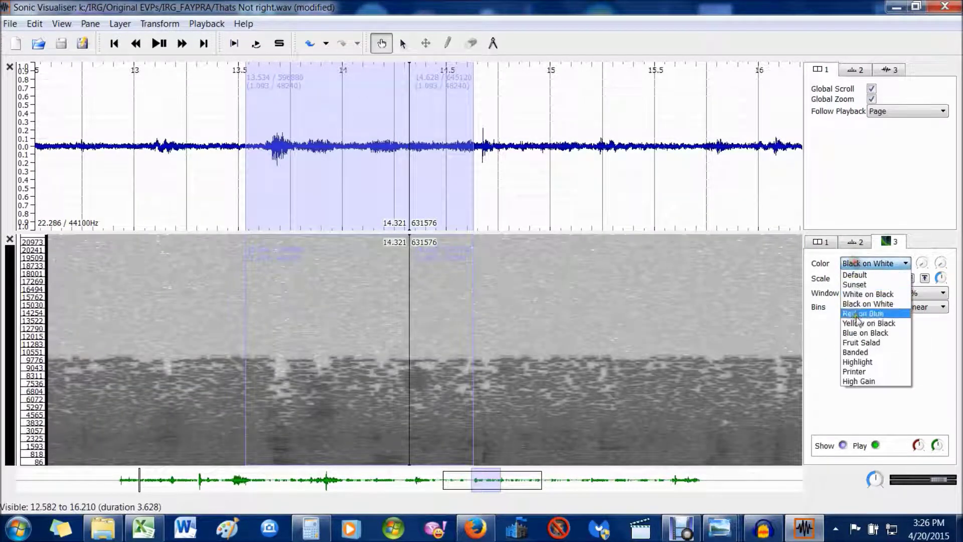
pyautogui.click(873, 343)
# Set the spectrogram's colour scale to Meter and inspect the selected range more closely
pyautogui.click(871, 279)
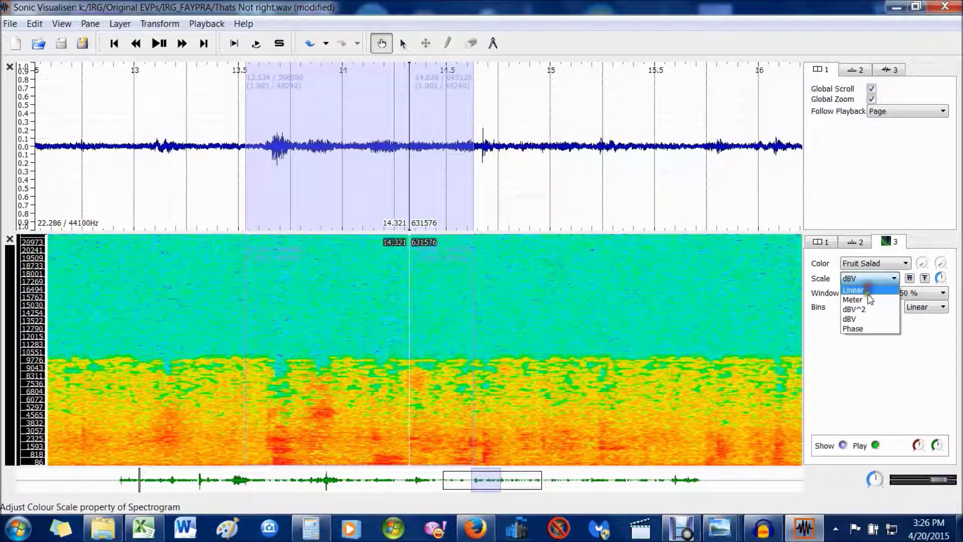
pyautogui.click(866, 300)
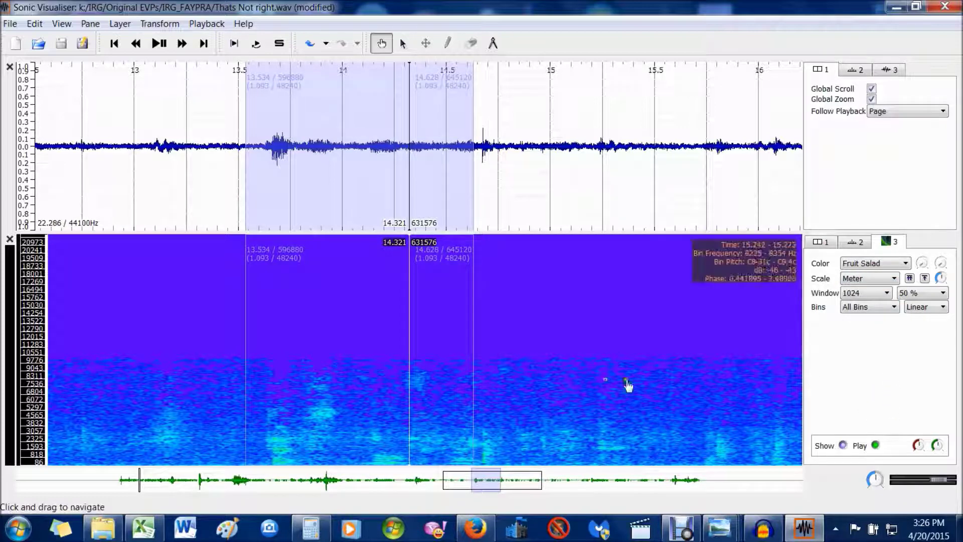
pyautogui.scroll(1, 408, 426)
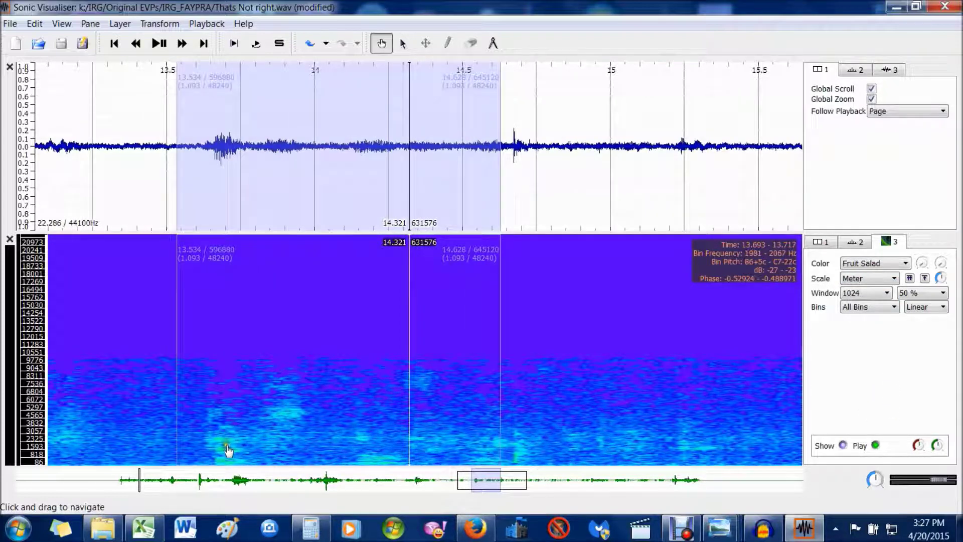
# Select the first burst of the phrase, from about 13.630 to 13.781 seconds, and inspect it more closely
pyautogui.scroll(-1, 236, 441)
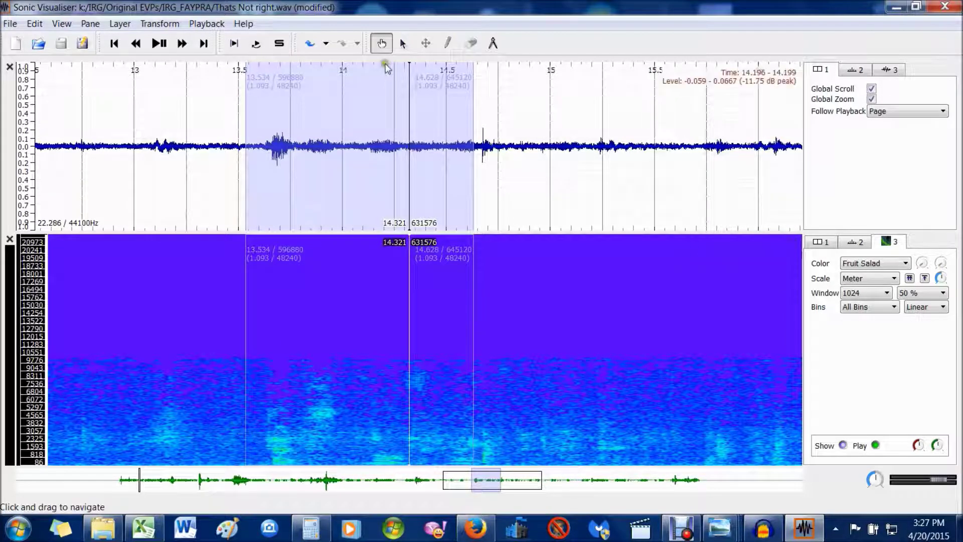
pyautogui.click(403, 43)
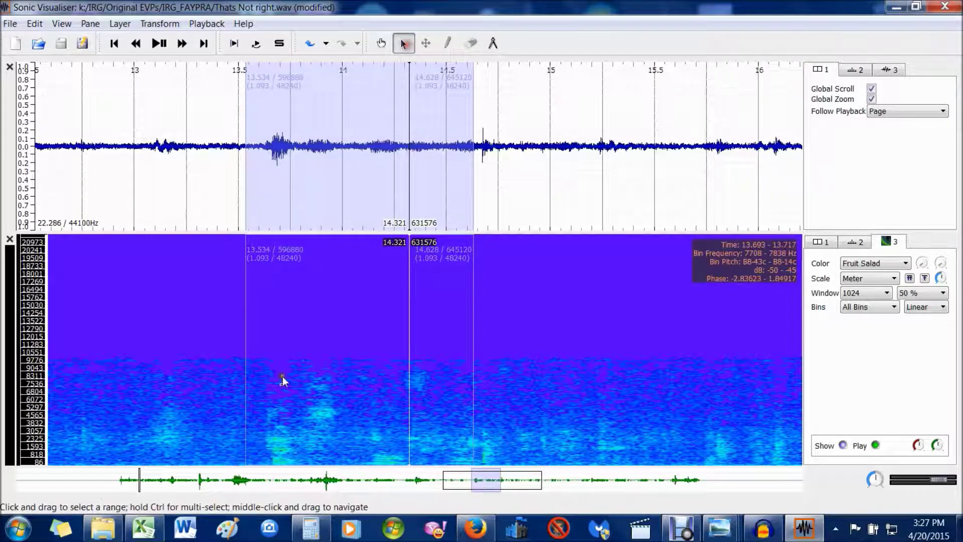
pyautogui.click(264, 440)
pyautogui.moveTo(266, 438); pyautogui.dragTo(295, 438)
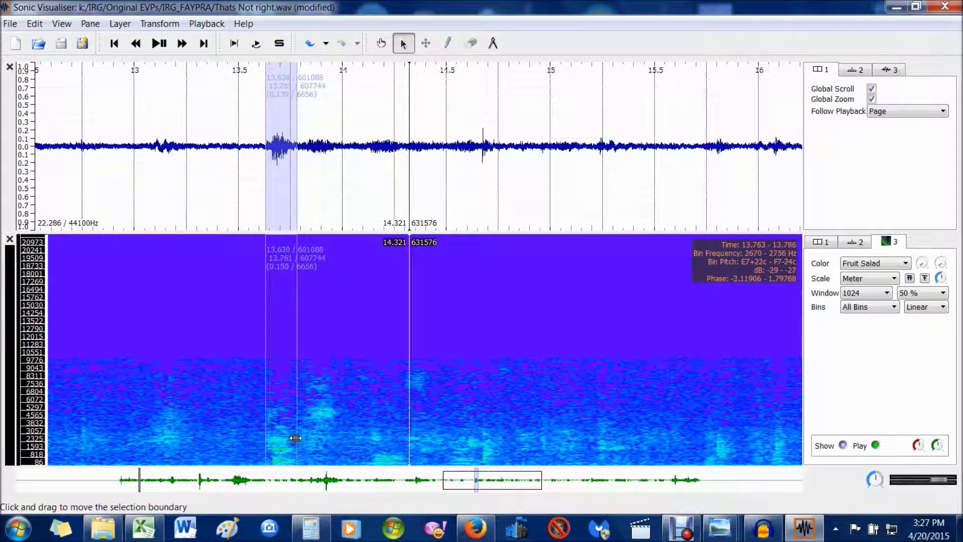
pyautogui.scroll(5, 282, 446)
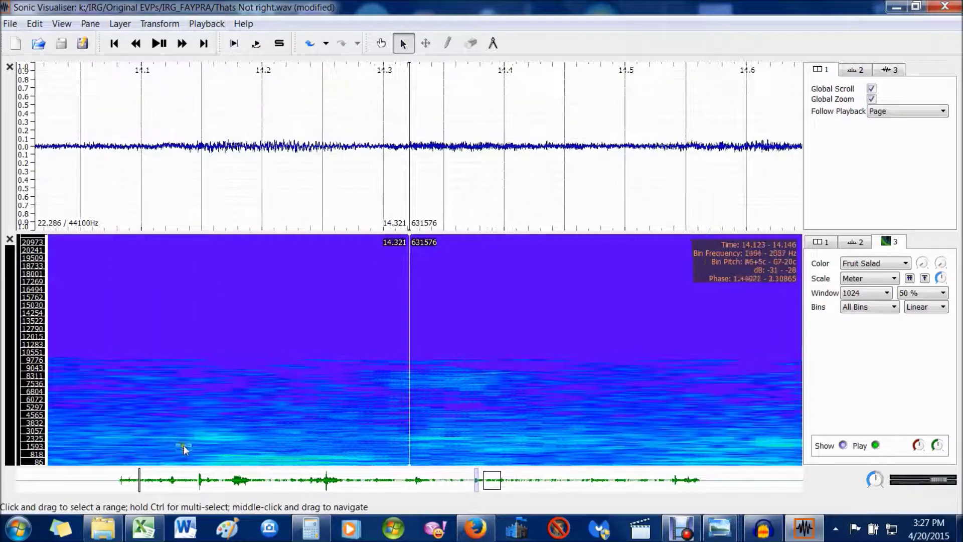
pyautogui.moveTo(500, 485); pyautogui.dragTo(481, 482)
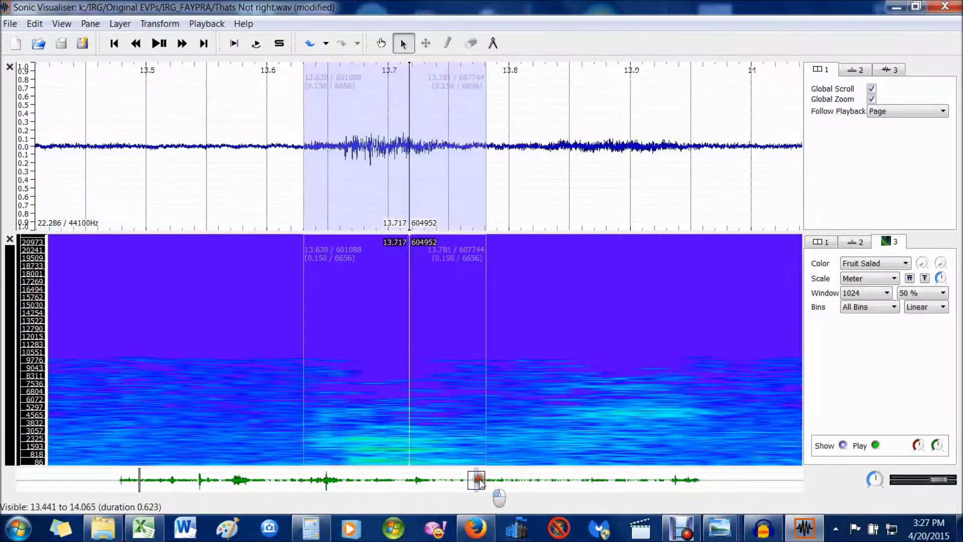
# Try the dBV^2, dBV and Phase colour scales on the spectrogram and restore Meter
pyautogui.click(868, 278)
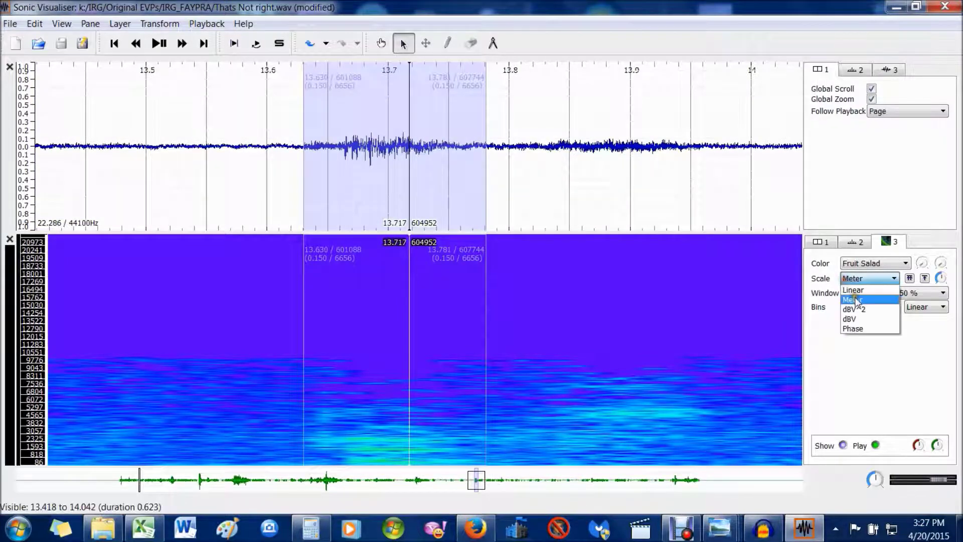
pyautogui.click(855, 308)
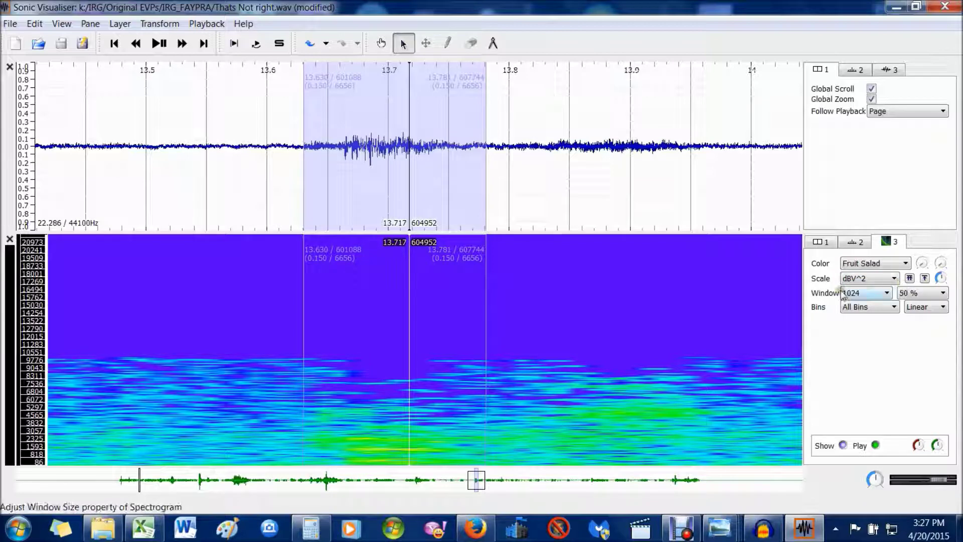
pyautogui.click(855, 279)
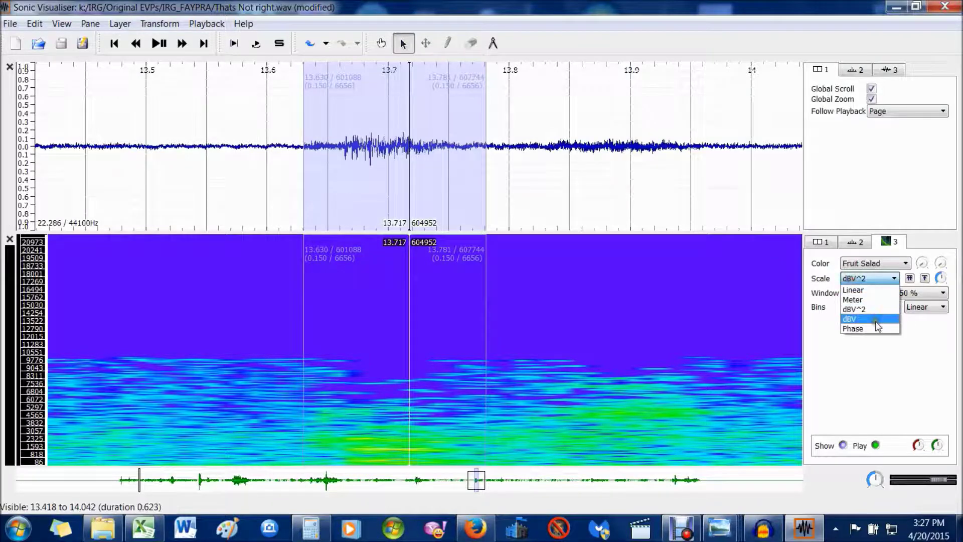
pyautogui.click(859, 318)
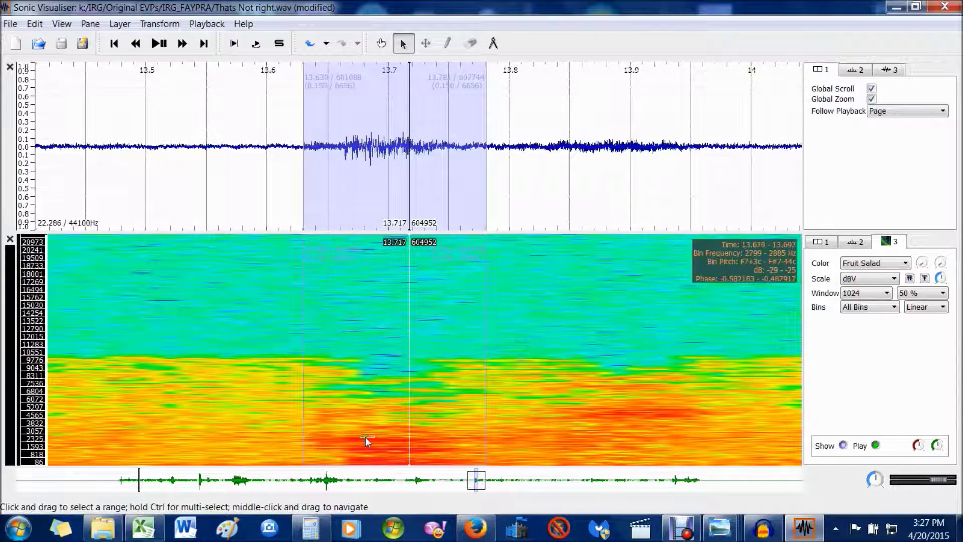
pyautogui.click(853, 279)
pyautogui.click(868, 327)
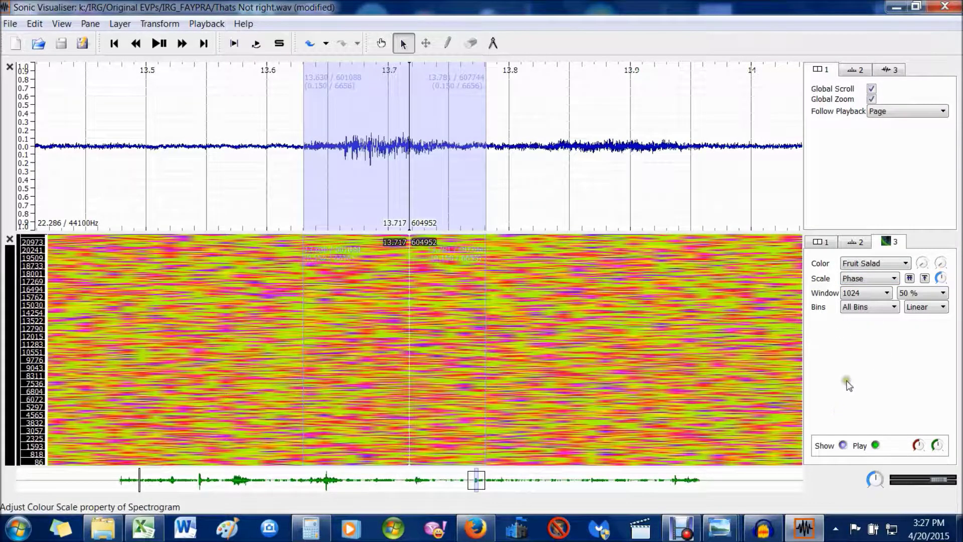
pyautogui.scroll(-1, 590, 399)
pyautogui.scroll(-1, 589, 409)
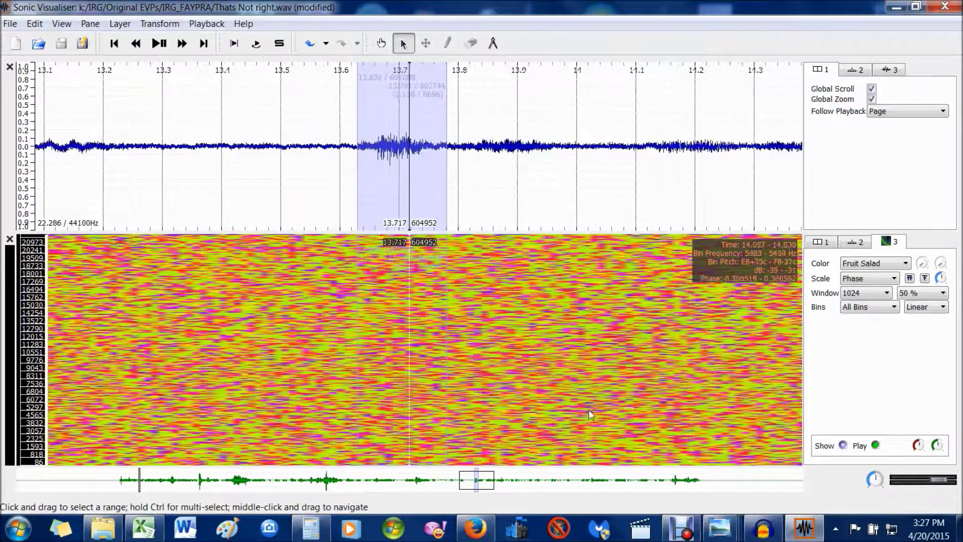
pyautogui.scroll(2, 746, 332)
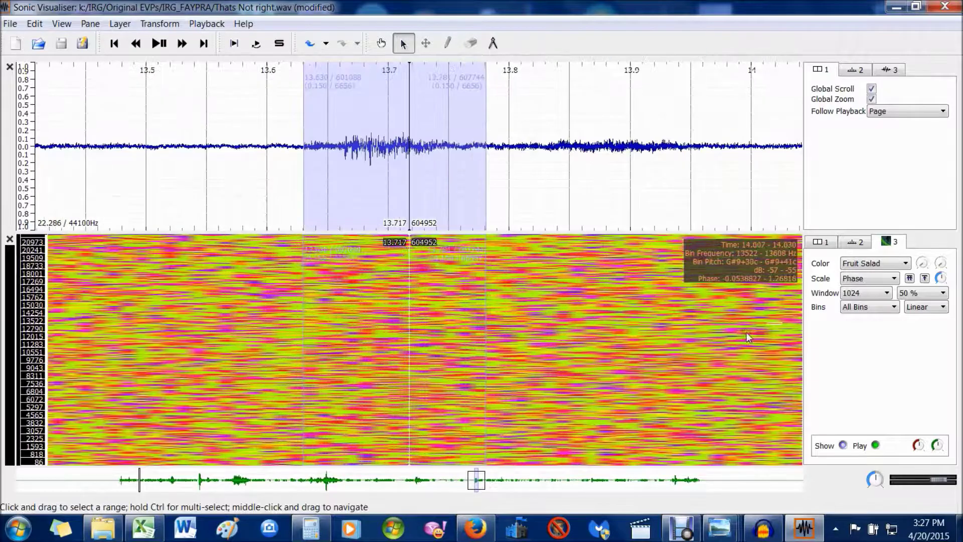
pyautogui.click(858, 279)
pyautogui.click(853, 300)
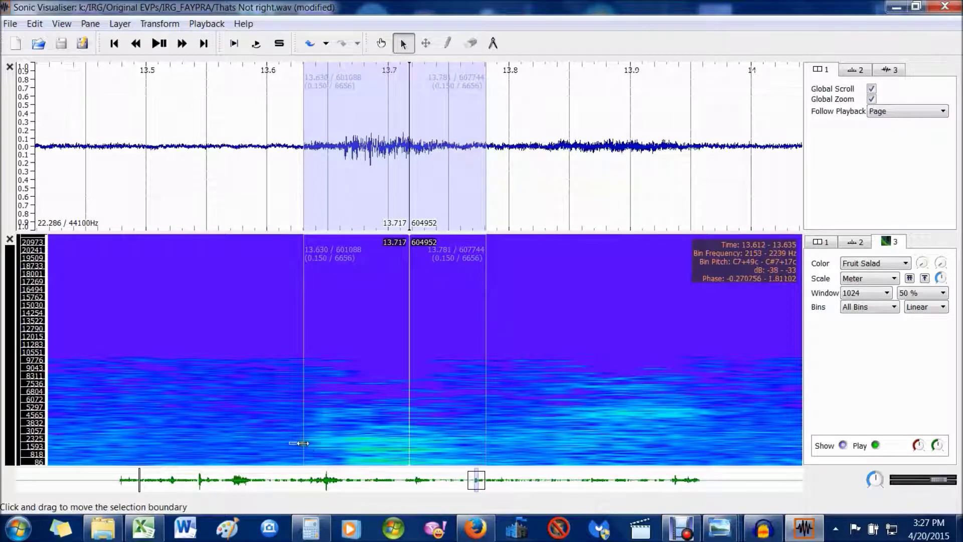
# Reselect the burst from about 13.630 to 13.781 seconds and examine its low-frequency energy in the spectrogram
pyautogui.moveTo(247, 326); pyautogui.dragTo(233, 325)
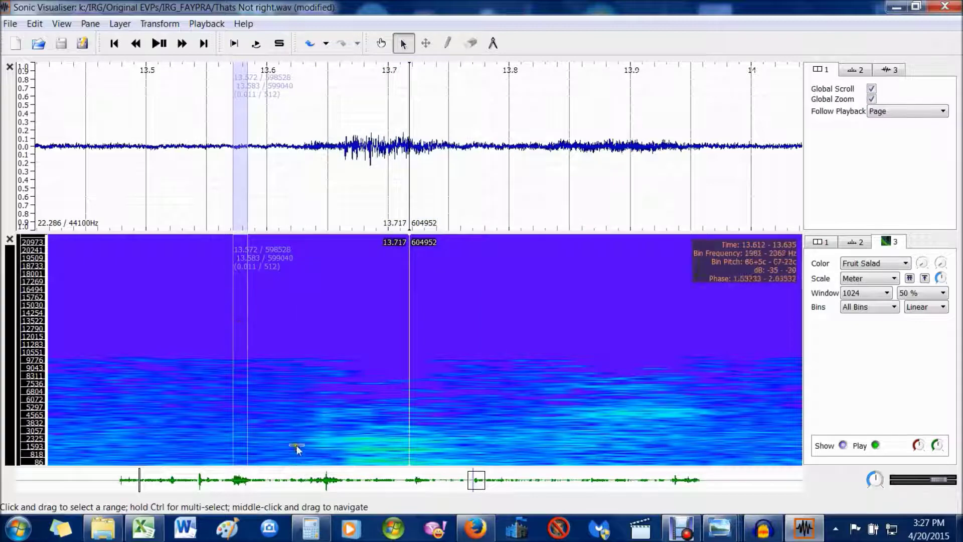
pyautogui.moveTo(303, 440); pyautogui.dragTo(377, 442)
pyautogui.moveTo(306, 440); pyautogui.dragTo(475, 431)
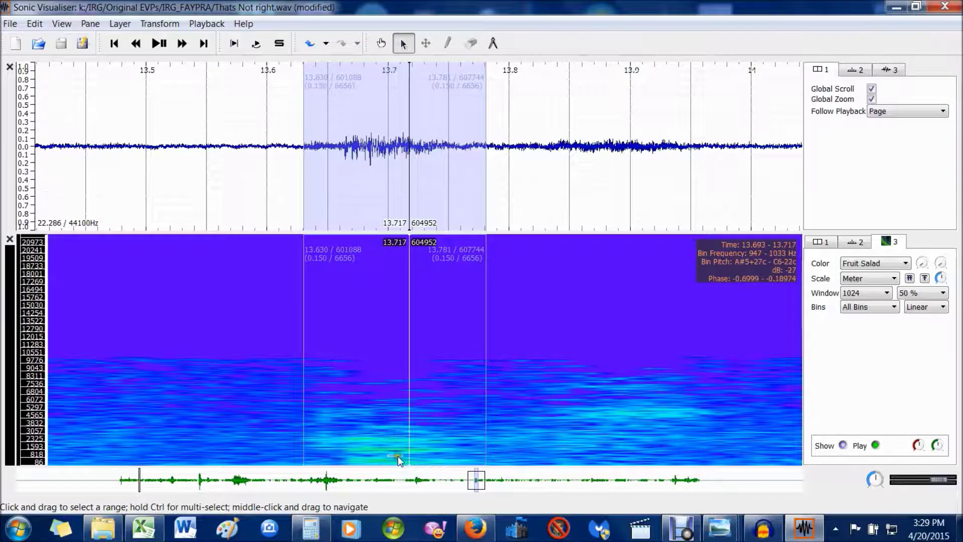
pyautogui.scroll(-1, 379, 452)
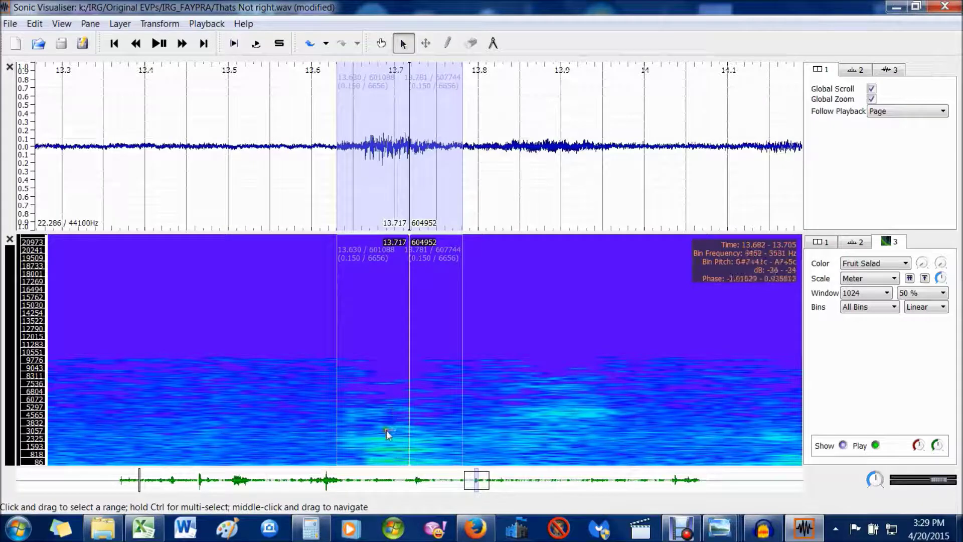
pyautogui.scroll(1, 381, 463)
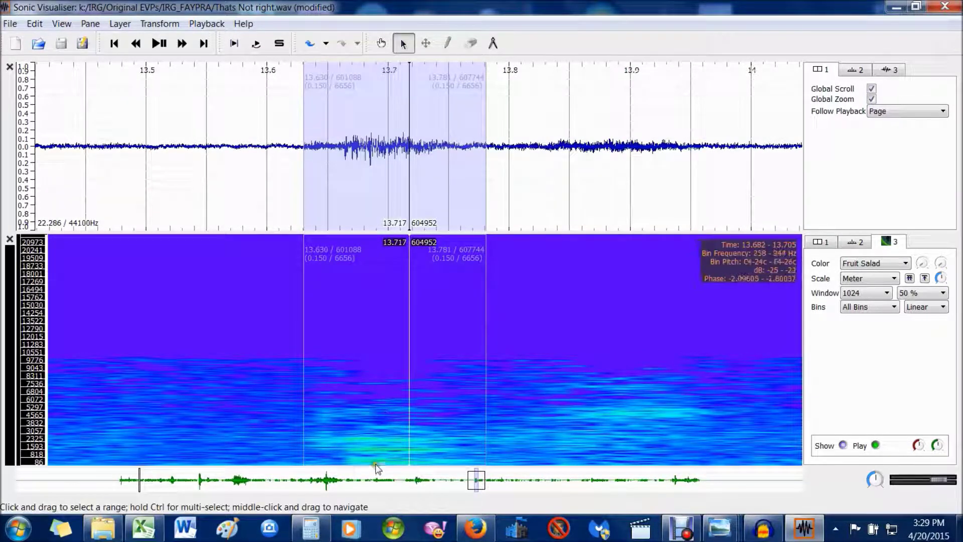
pyautogui.scroll(-1, 382, 444)
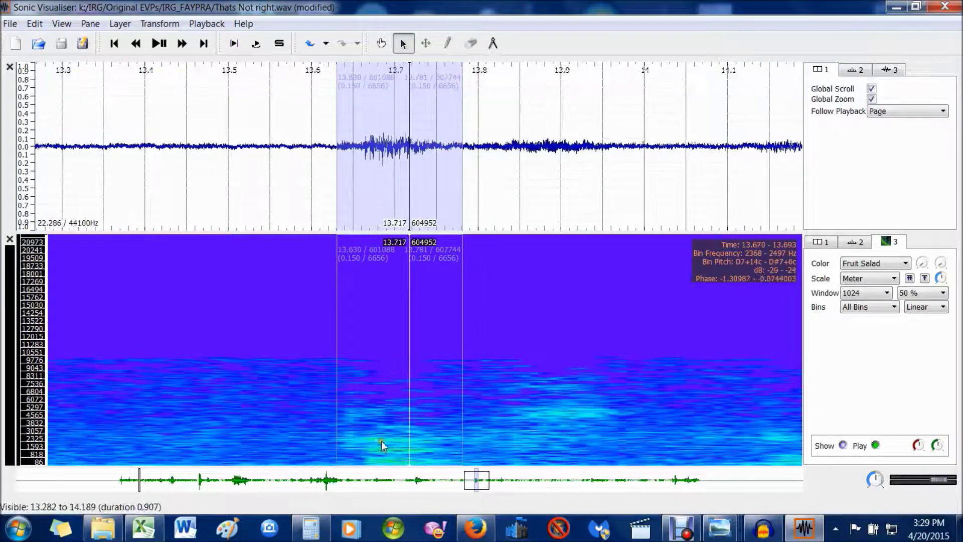
pyautogui.scroll(-1, 382, 451)
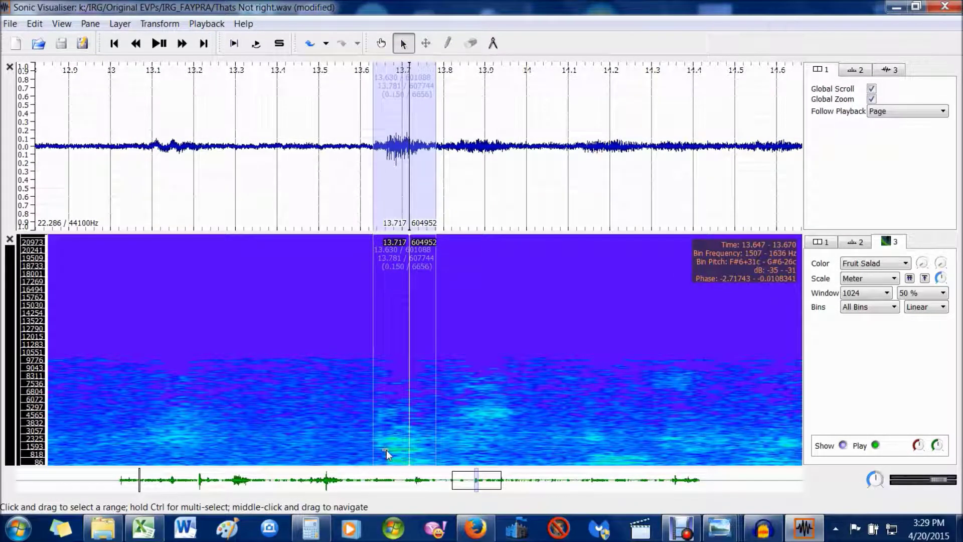
pyautogui.scroll(-1, 386, 450)
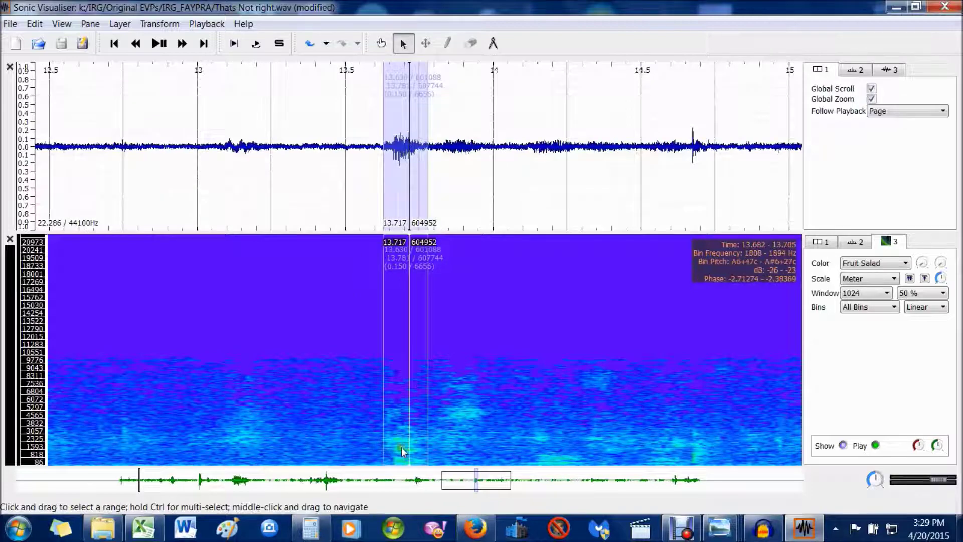
pyautogui.scroll(2, 399, 450)
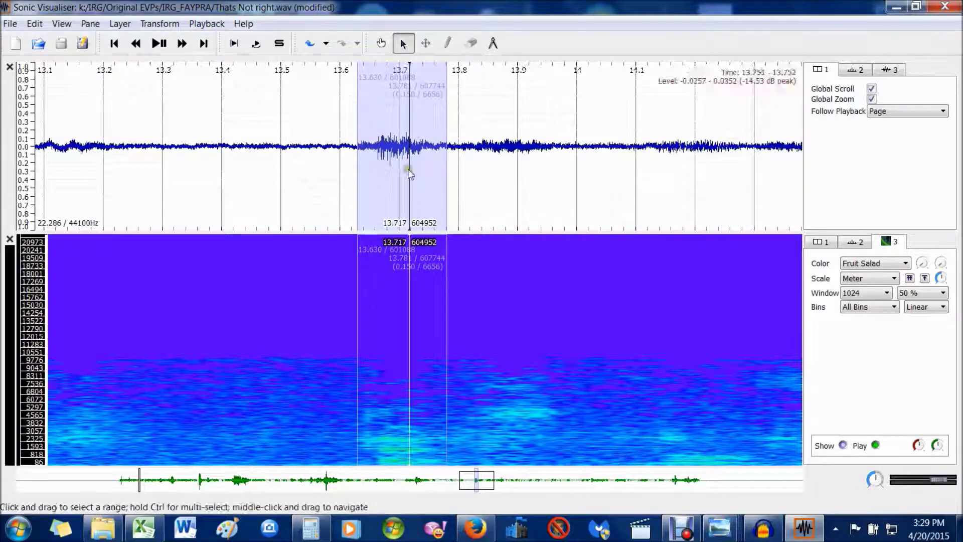
# Select a sliver at about 13.641 to 13.653 seconds and briefly play the audio from the current playback position
pyautogui.click(355, 416)
pyautogui.click(365, 420)
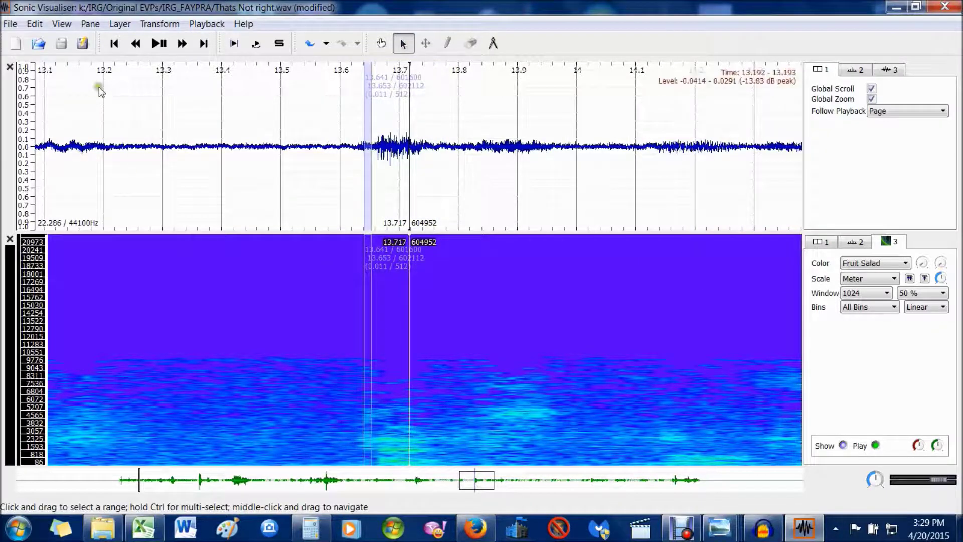
pyautogui.click(159, 43)
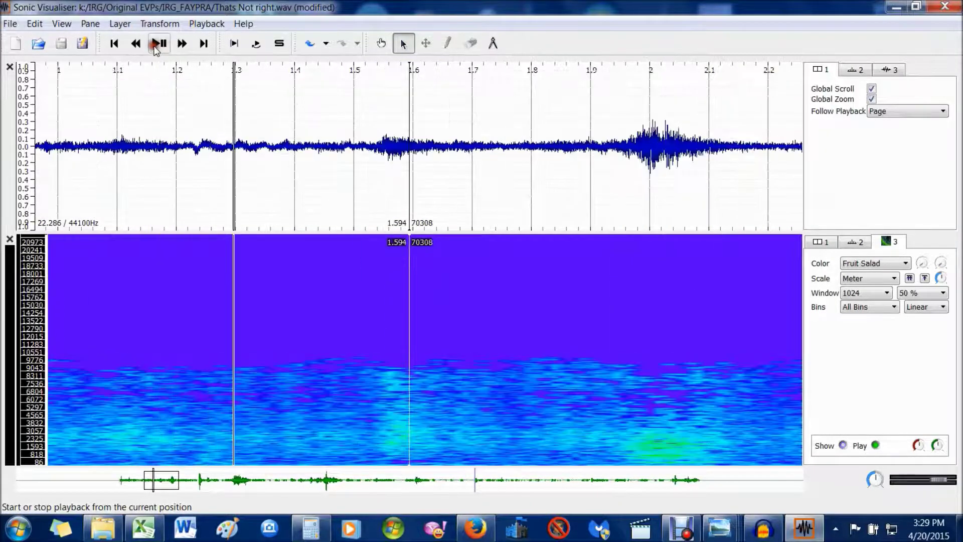
pyautogui.scroll(-3, 476, 381)
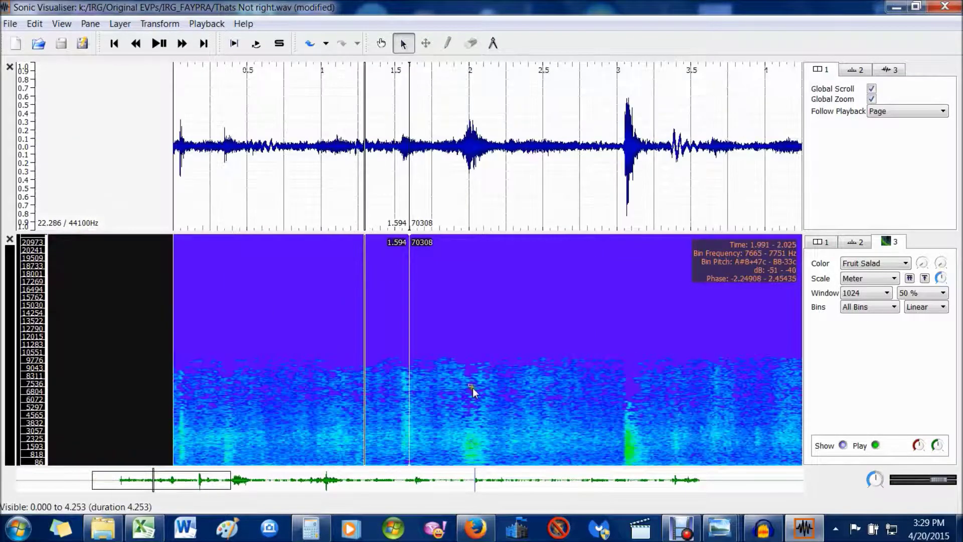
pyautogui.moveTo(188, 437); pyautogui.dragTo(647, 357)
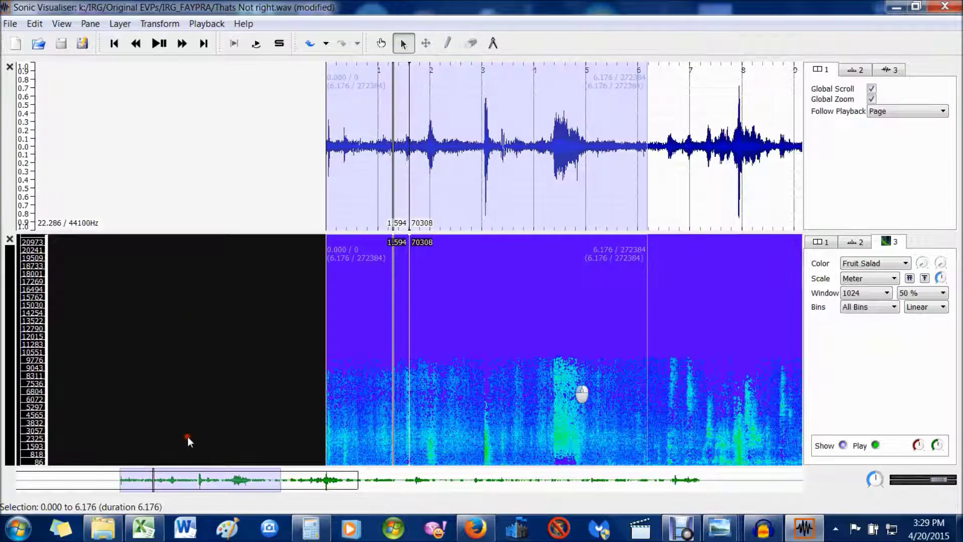
# Select the range from about 13.240 to 16.424 seconds in the waveform
pyautogui.click(381, 43)
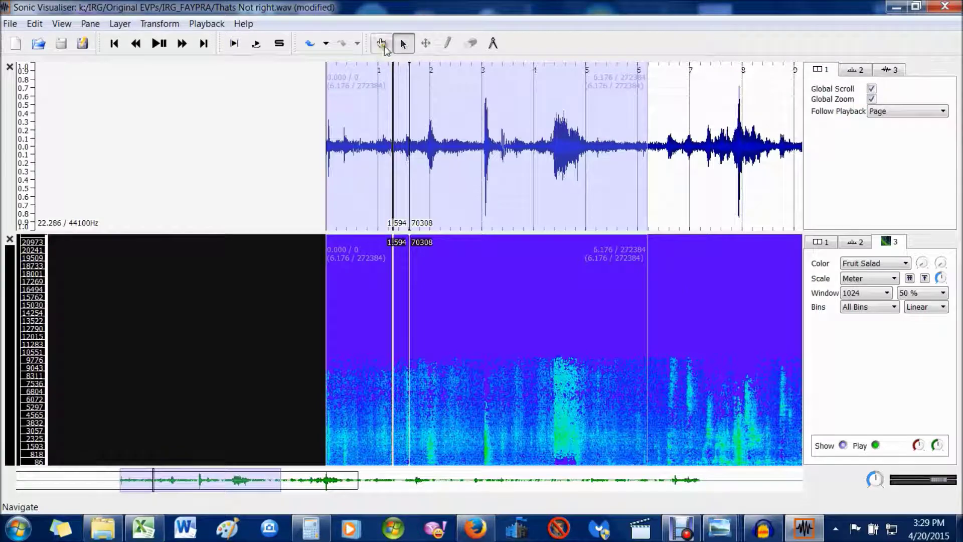
pyautogui.moveTo(673, 461); pyautogui.dragTo(109, 429)
pyautogui.scroll(-3, 323, 394)
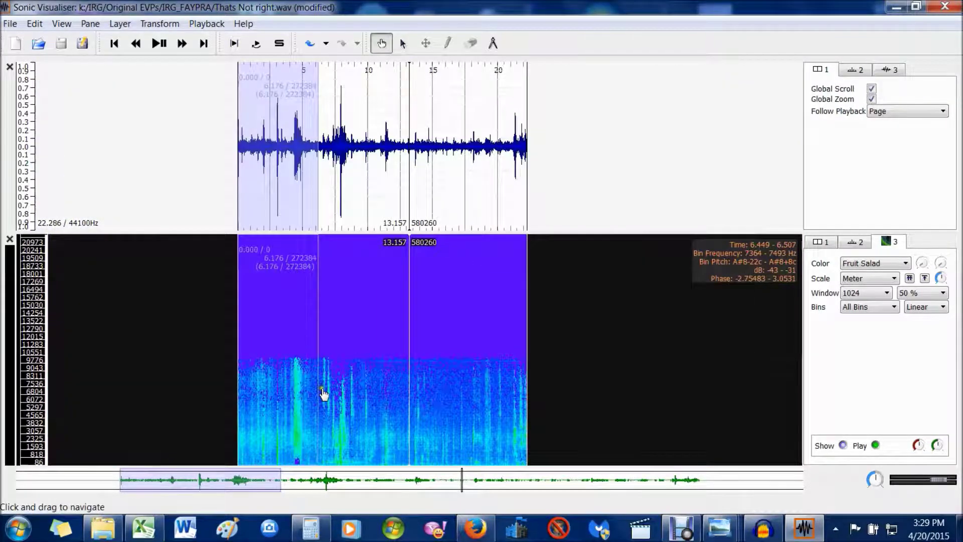
pyautogui.scroll(3, 368, 348)
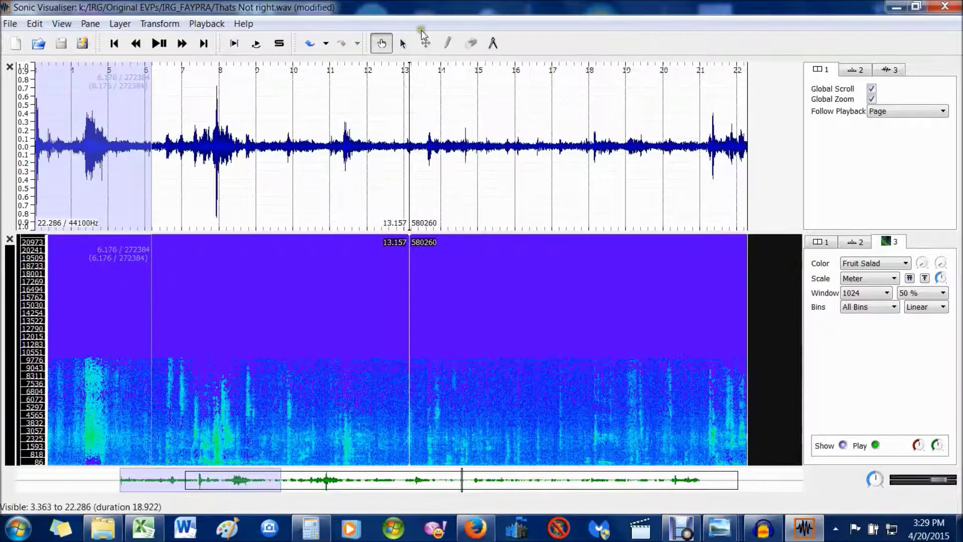
pyautogui.click(403, 44)
pyautogui.moveTo(413, 151); pyautogui.dragTo(531, 158)
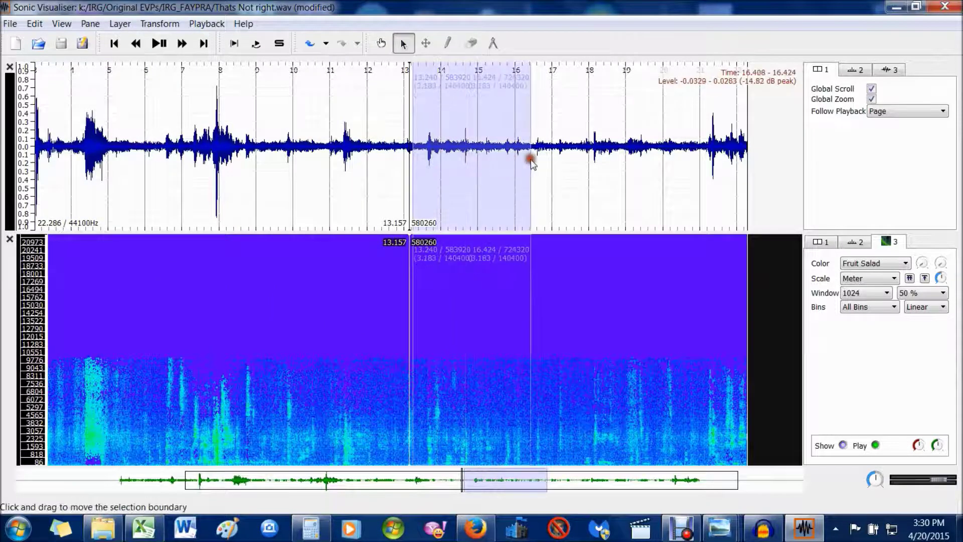
# Play the audio through the selected range and stop playback
pyautogui.click(159, 44)
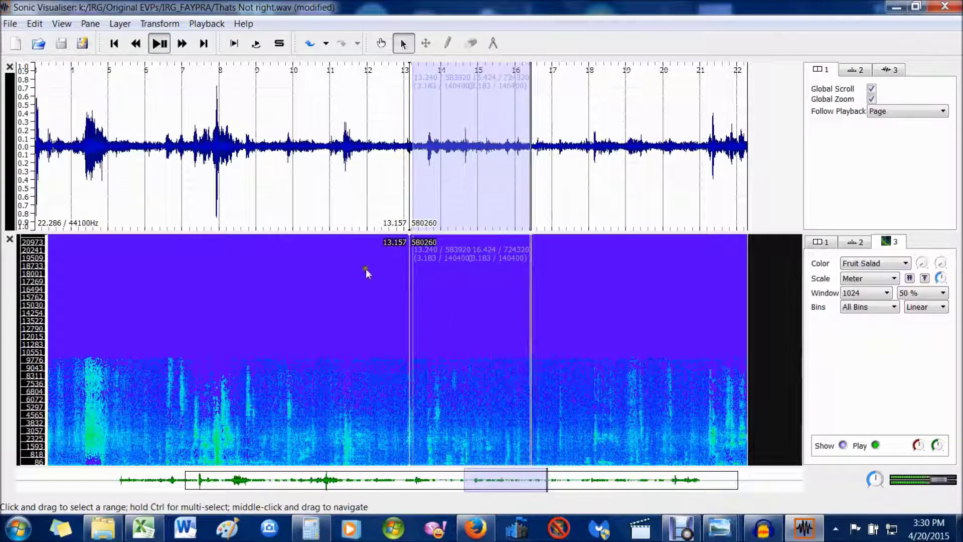
pyautogui.click(381, 43)
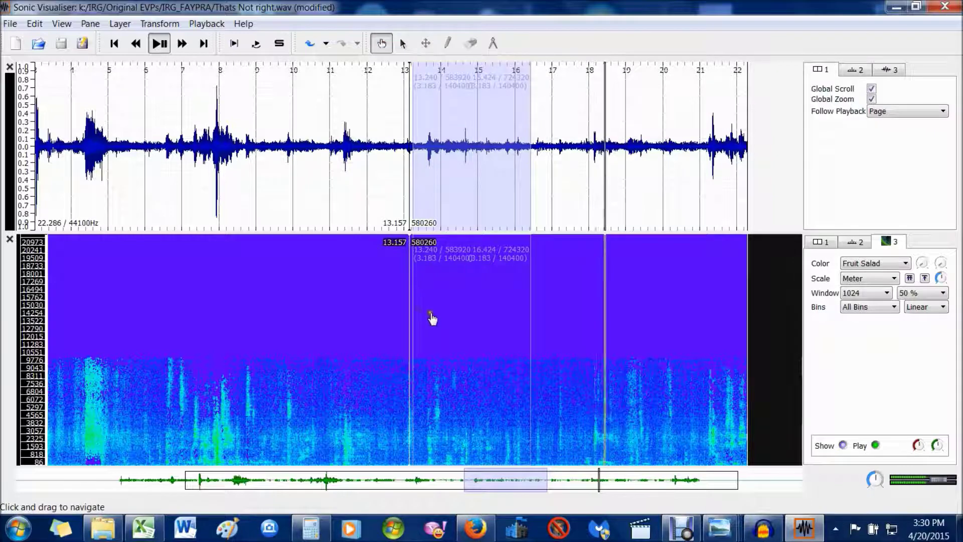
pyautogui.click(159, 44)
# Resume playback briefly near the end of the recording, stop it and rewind to the start
pyautogui.scroll(2, 461, 301)
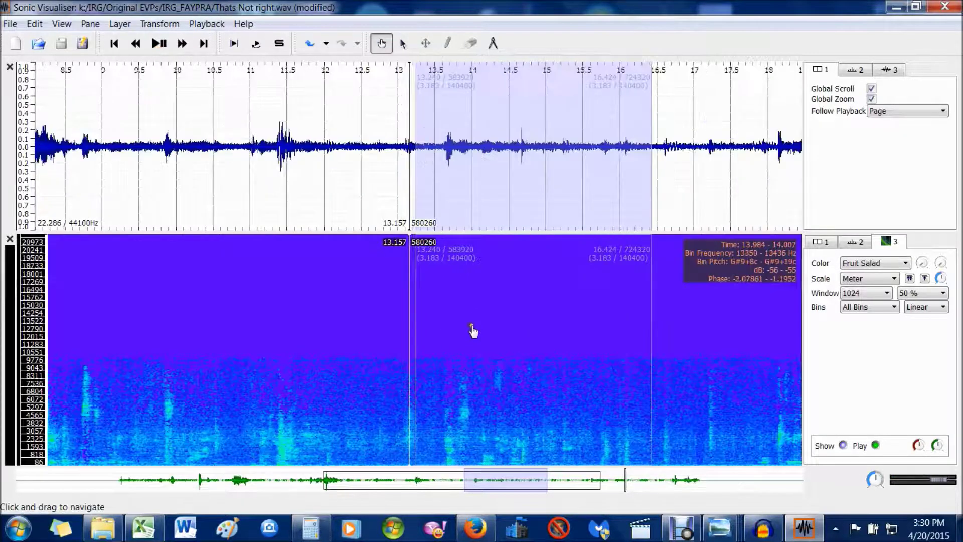
pyautogui.click(158, 44)
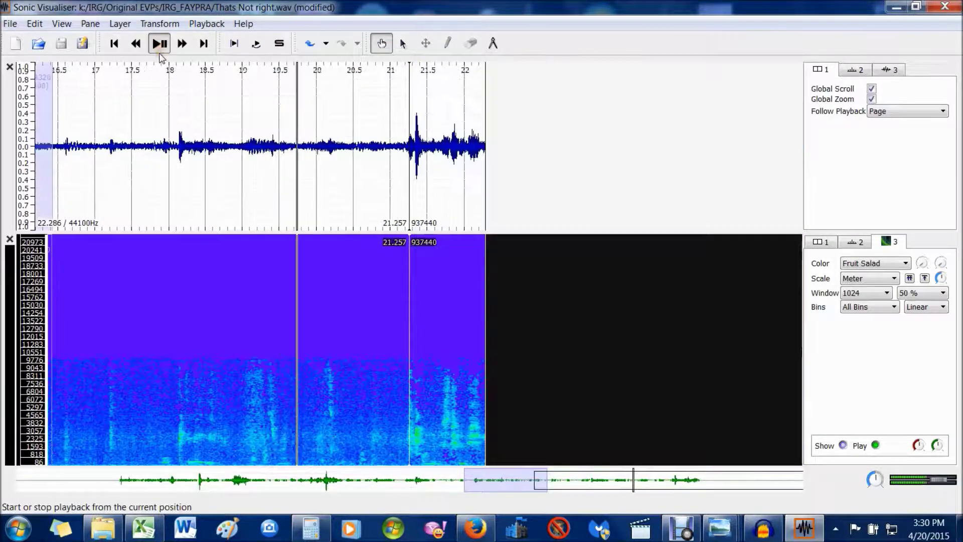
pyautogui.click(159, 50)
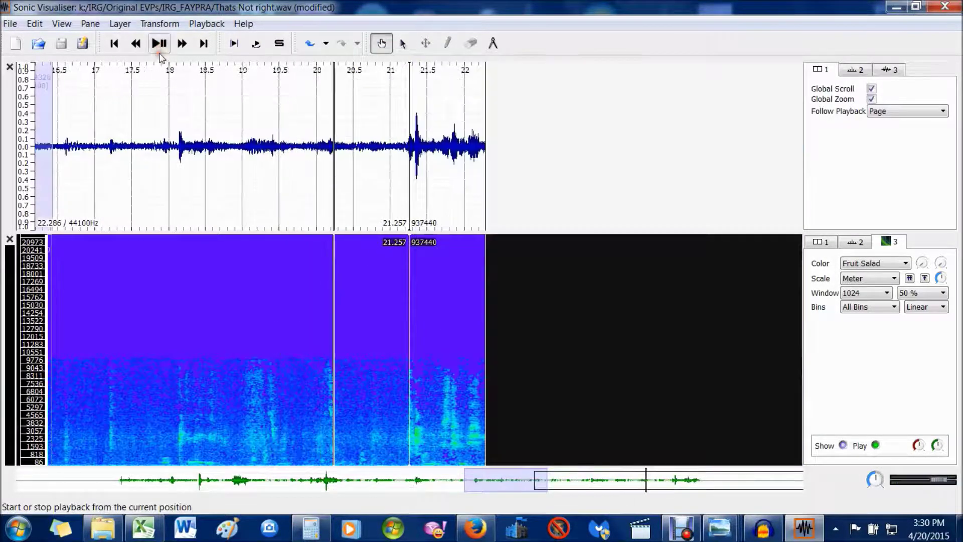
pyautogui.click(122, 45)
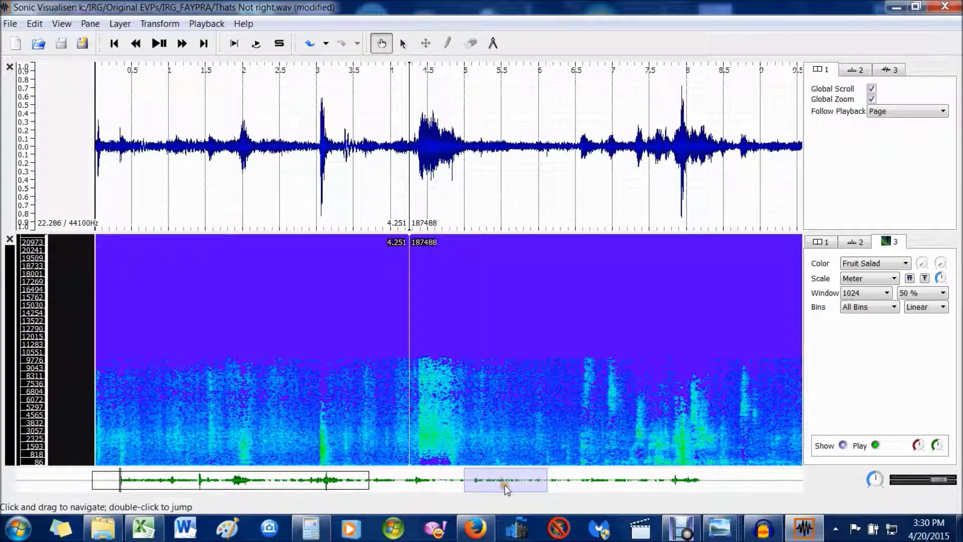
# Locate the selected 13.240 to 16.424 second range and briefly play the recording from the start
pyautogui.moveTo(504, 484); pyautogui.dragTo(521, 484)
pyautogui.moveTo(353, 482); pyautogui.dragTo(570, 507)
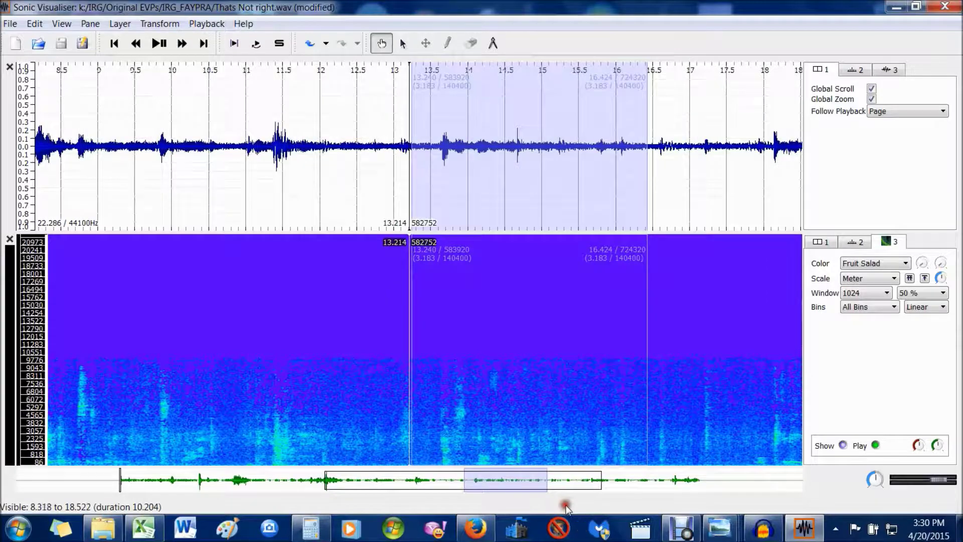
pyautogui.click(159, 44)
pyautogui.click(159, 44)
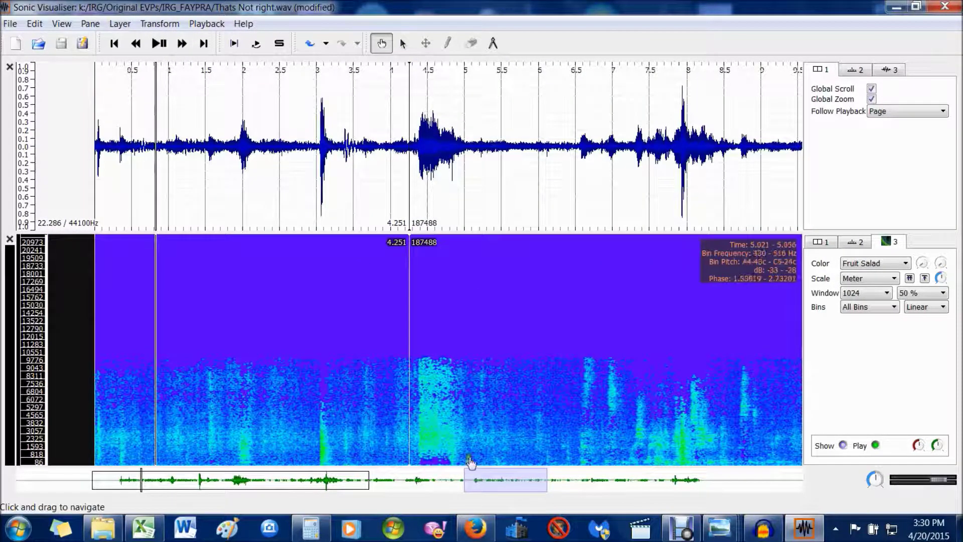
# Examine the spectrogram around the 13.240 to 16.424 second selection and compare it with the rest of the recording
pyautogui.moveTo(346, 496); pyautogui.dragTo(629, 489)
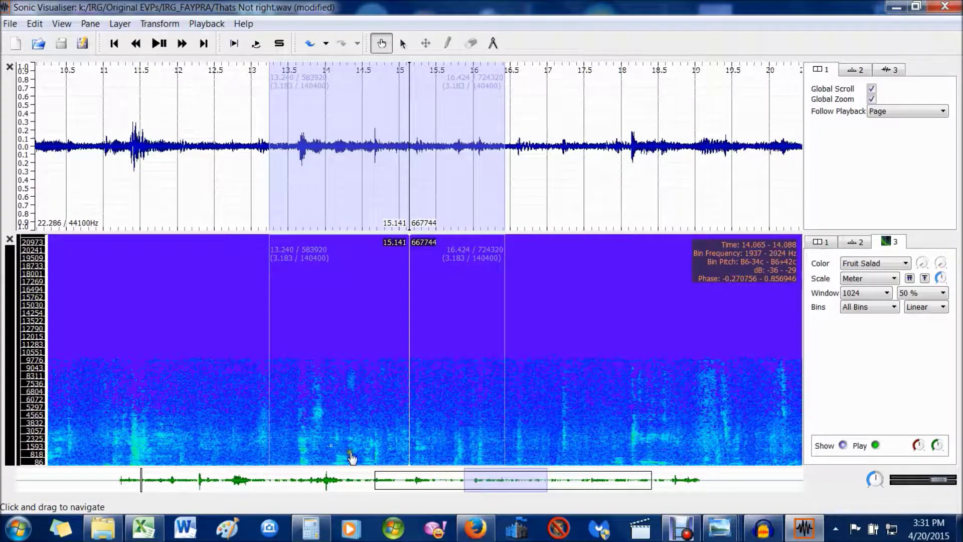
pyautogui.moveTo(395, 430); pyautogui.dragTo(501, 455)
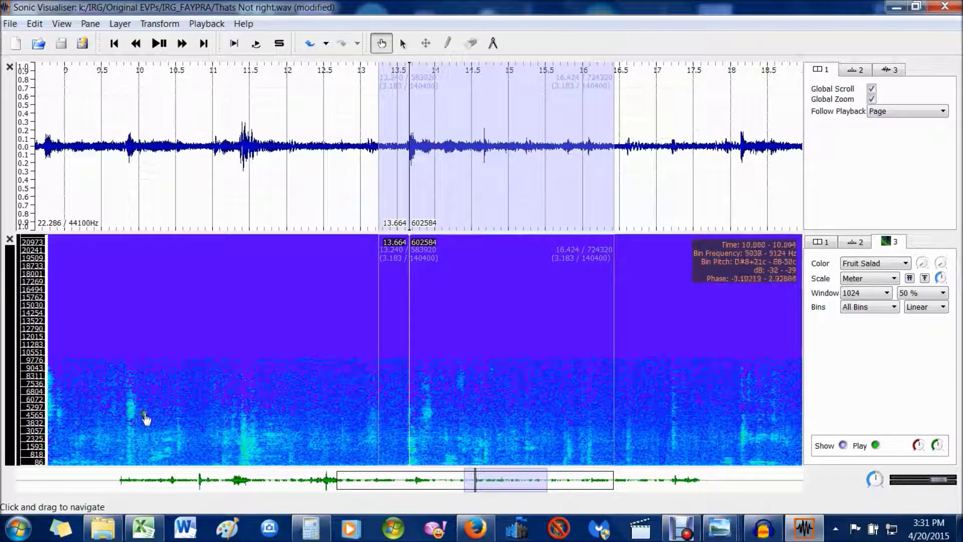
pyautogui.scroll(1, 469, 431)
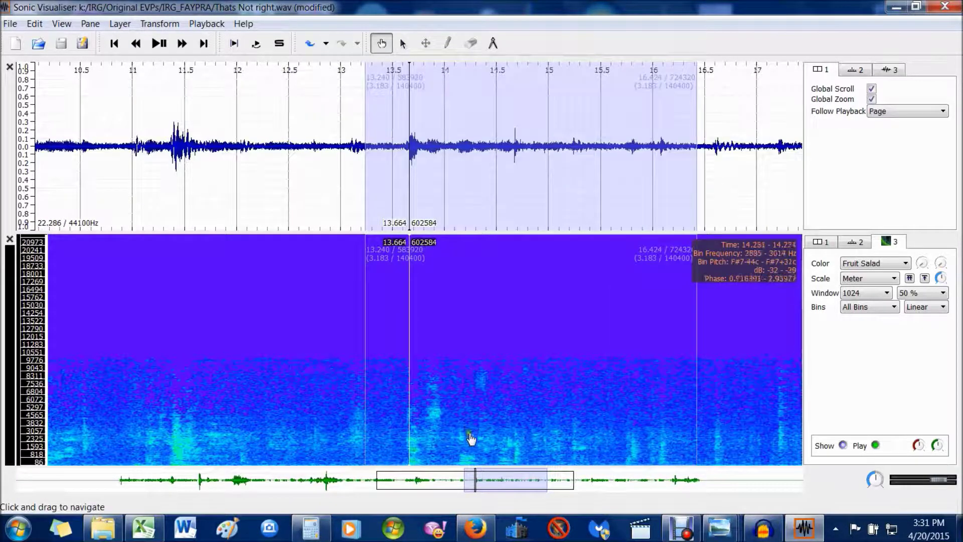
pyautogui.scroll(-8, 516, 418)
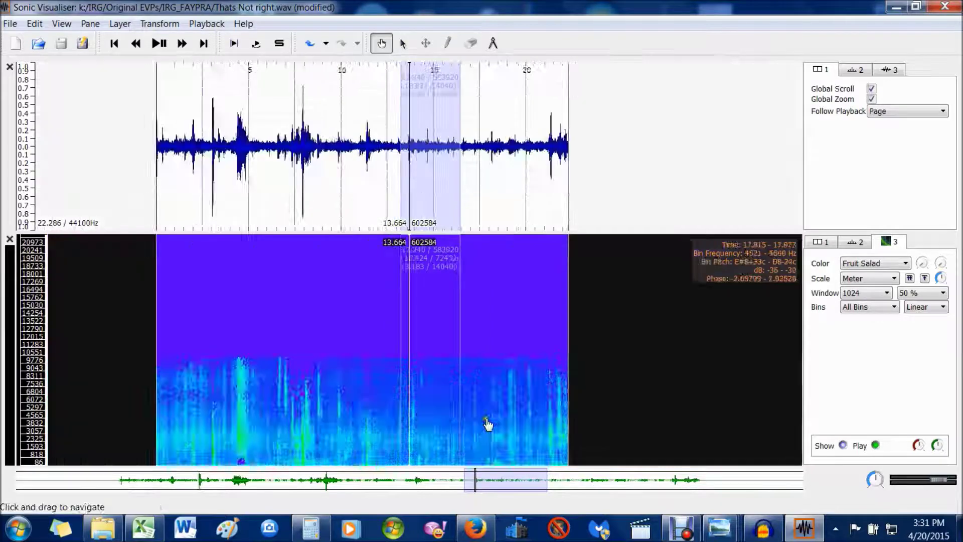
pyautogui.scroll(4, 482, 427)
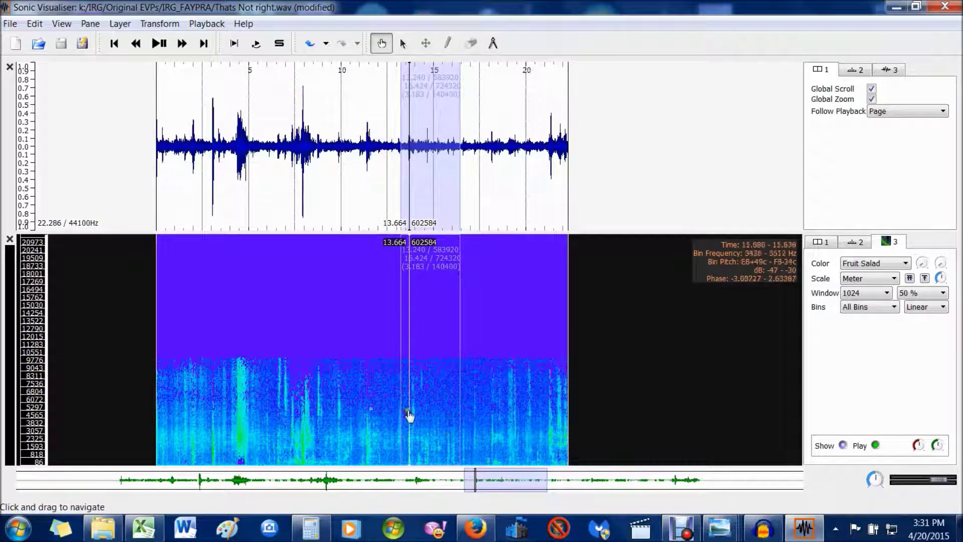
pyautogui.moveTo(484, 381); pyautogui.dragTo(529, 394)
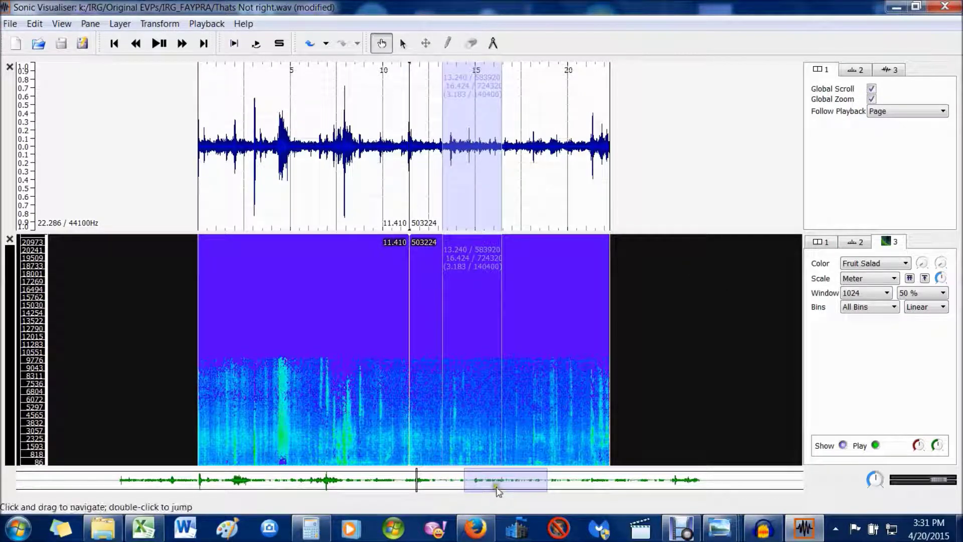
pyautogui.moveTo(502, 496); pyautogui.dragTo(484, 488)
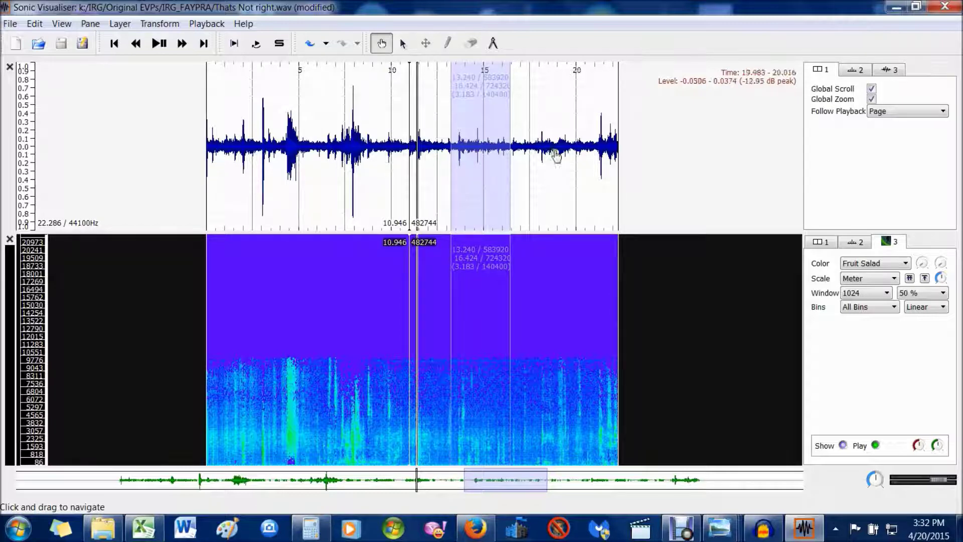
# Raise the spectrogram's window overlap to 87.5 % and finally to 93.75 %
pyautogui.click(886, 294)
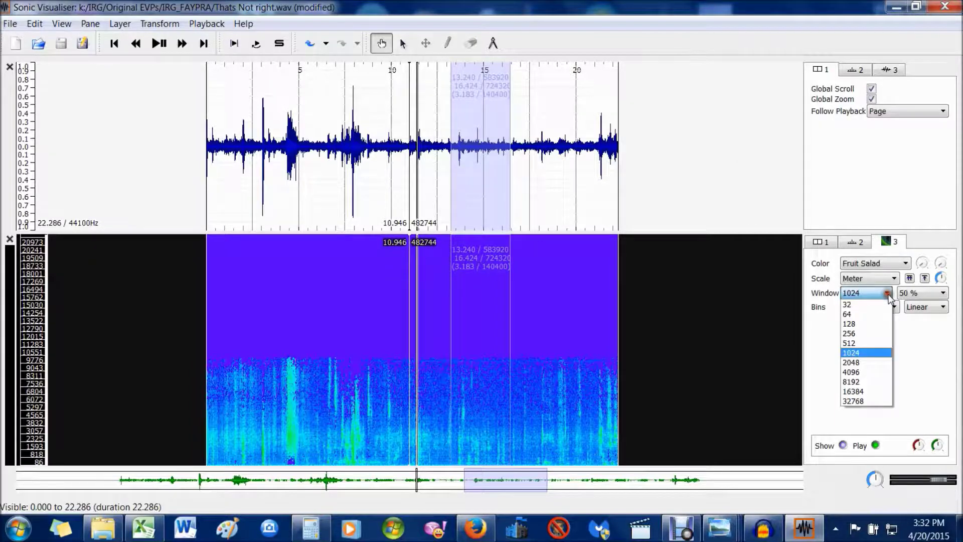
pyautogui.click(943, 293)
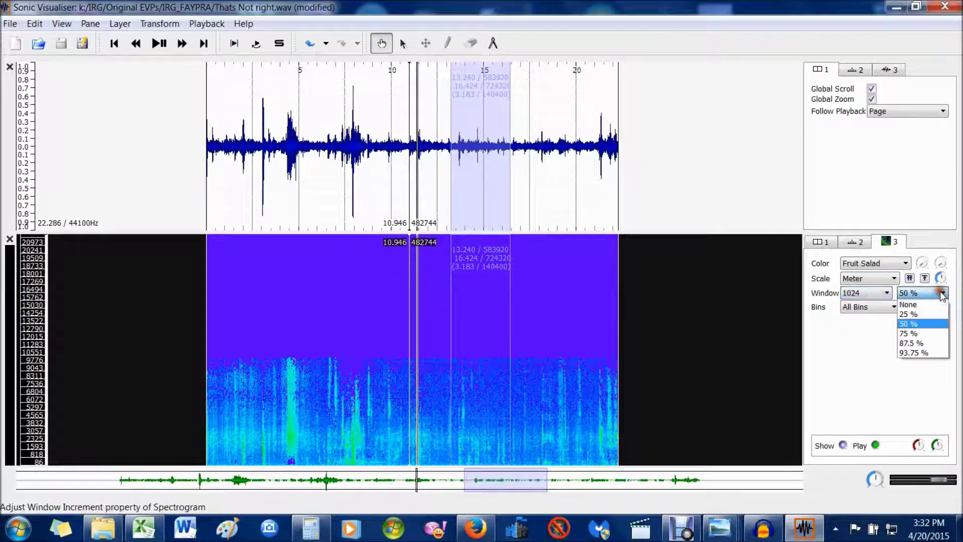
pyautogui.click(920, 348)
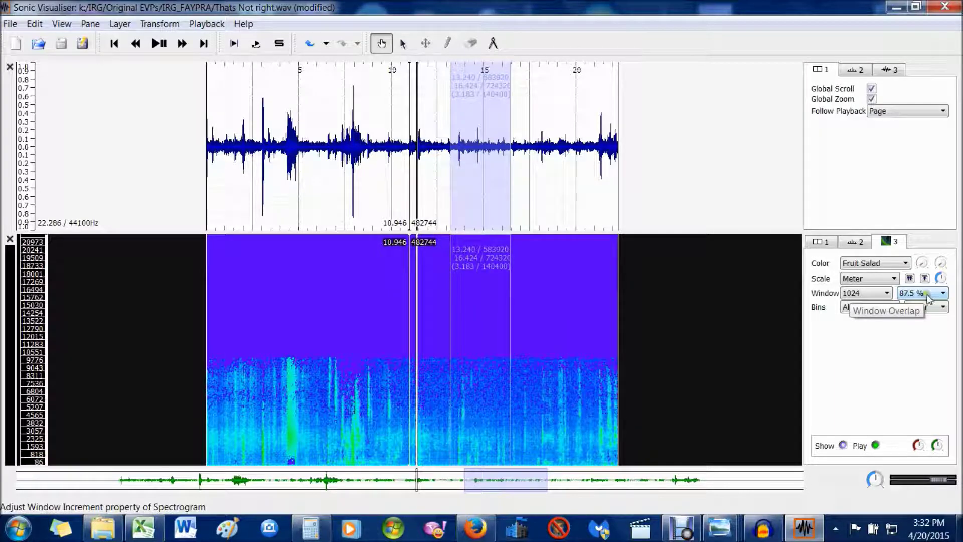
pyautogui.click(929, 296)
pyautogui.click(919, 353)
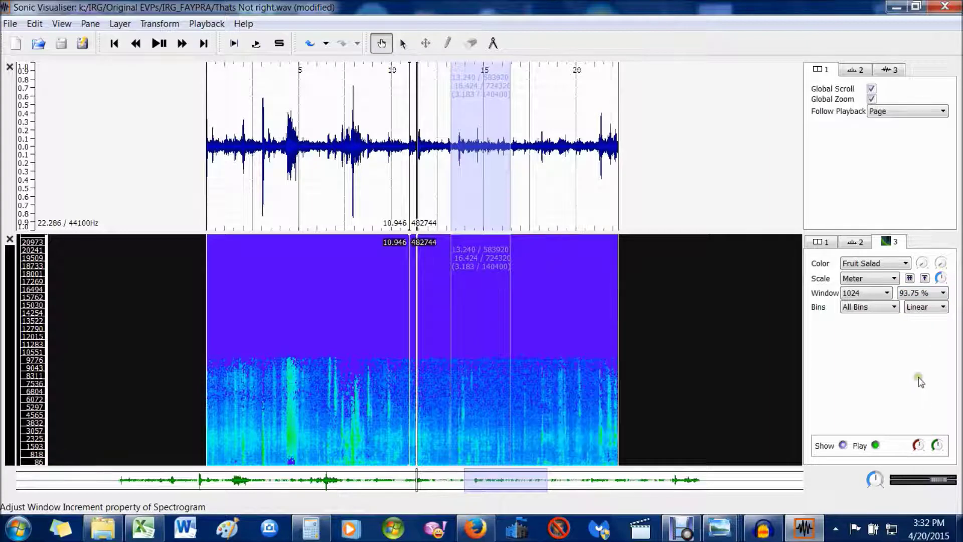
# Compare the Log and Linear frequency scales on the spectrogram, ending on Linear
pyautogui.click(926, 307)
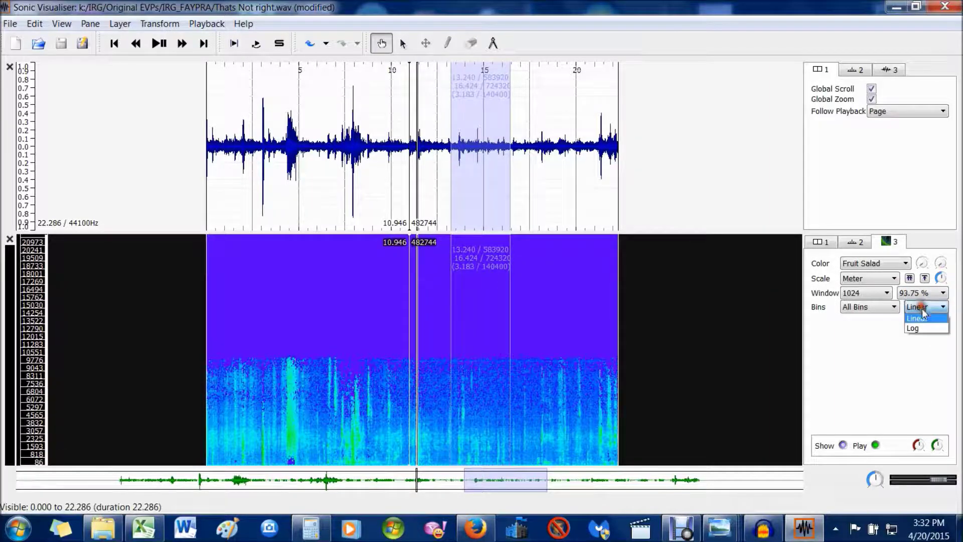
pyautogui.click(926, 329)
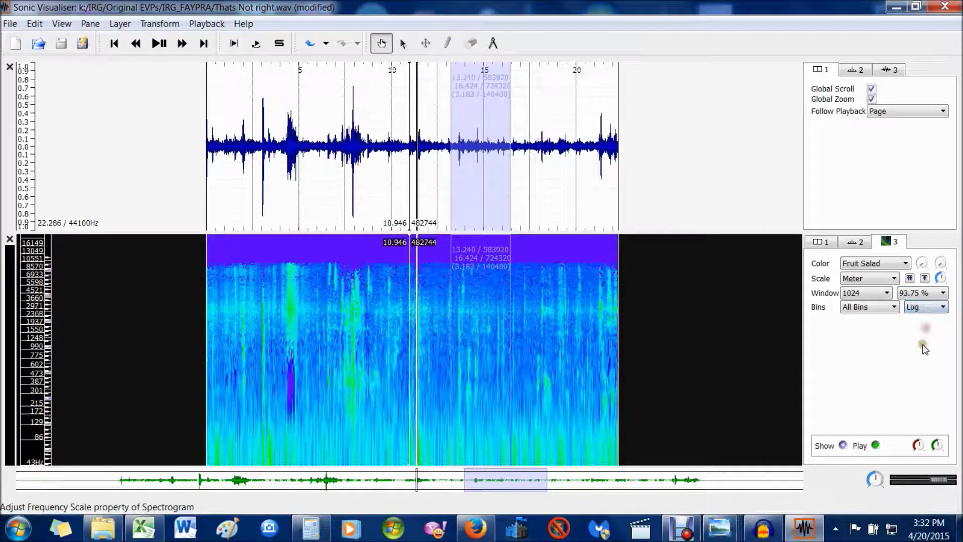
pyautogui.click(920, 308)
pyautogui.click(913, 319)
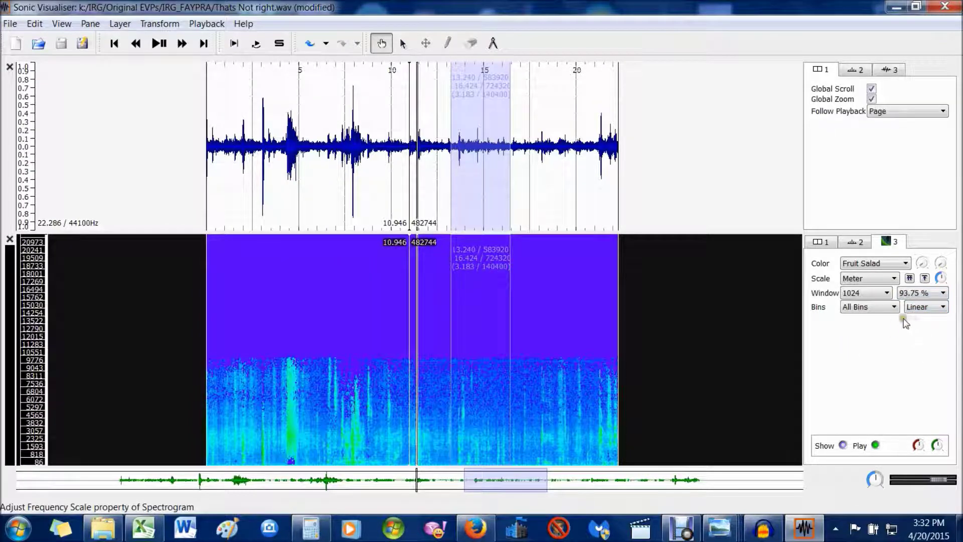
pyautogui.click(913, 308)
pyautogui.click(915, 329)
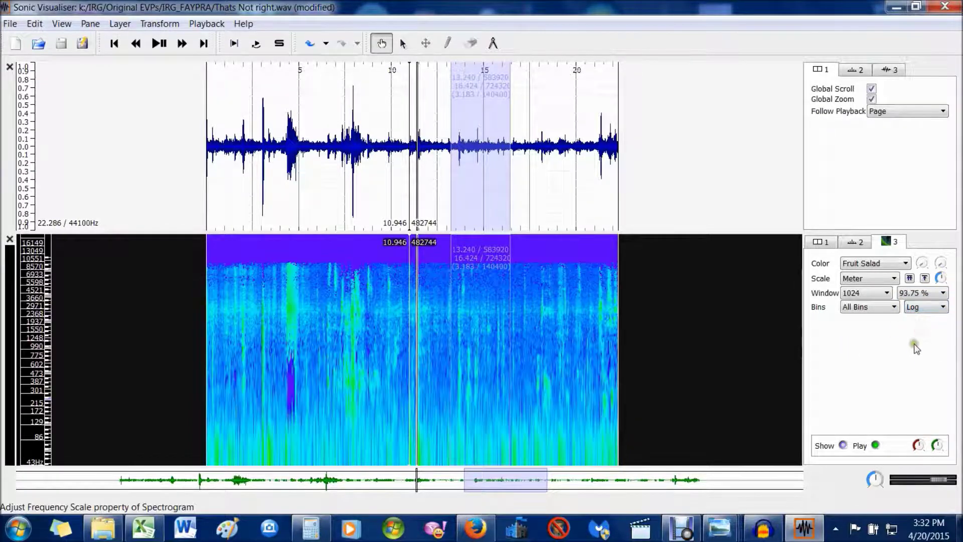
pyautogui.click(921, 308)
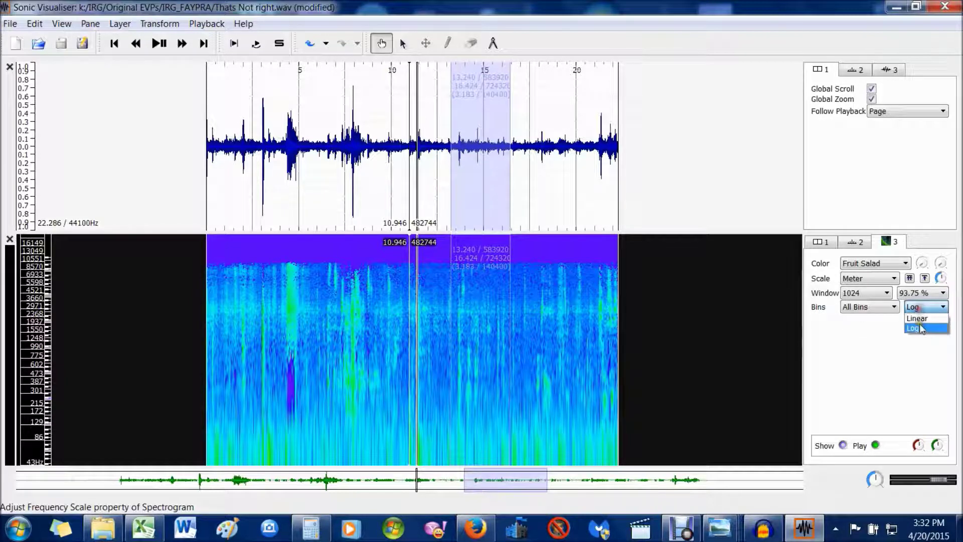
pyautogui.click(914, 318)
# Try the Peak Bins display for the spectrogram and settle on Frequencies
pyautogui.click(861, 310)
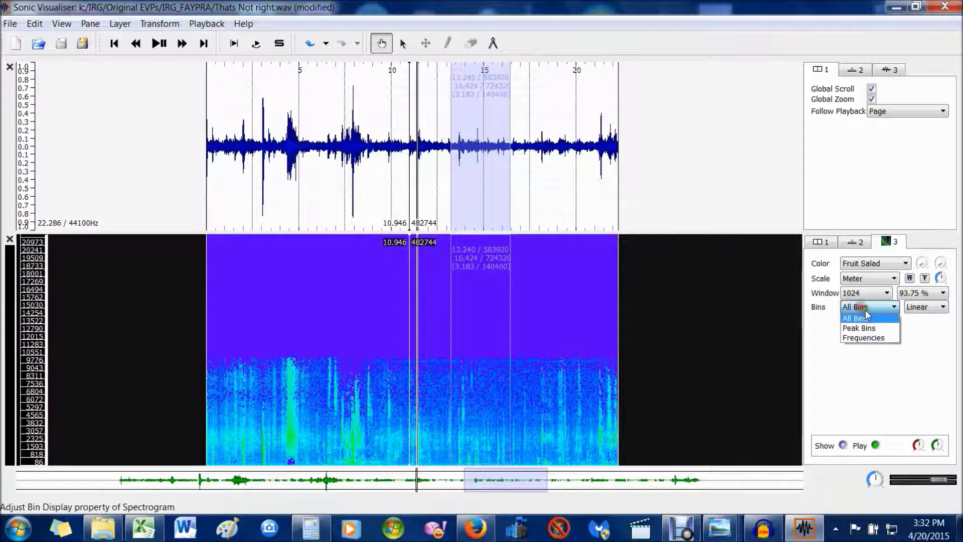
pyautogui.click(870, 314)
pyautogui.click(870, 313)
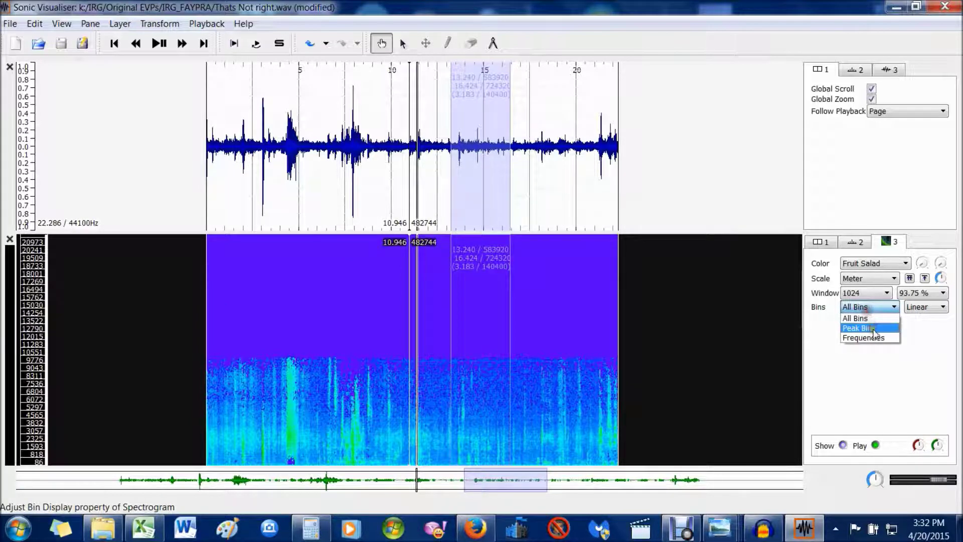
pyautogui.click(872, 325)
pyautogui.click(870, 309)
pyautogui.click(871, 335)
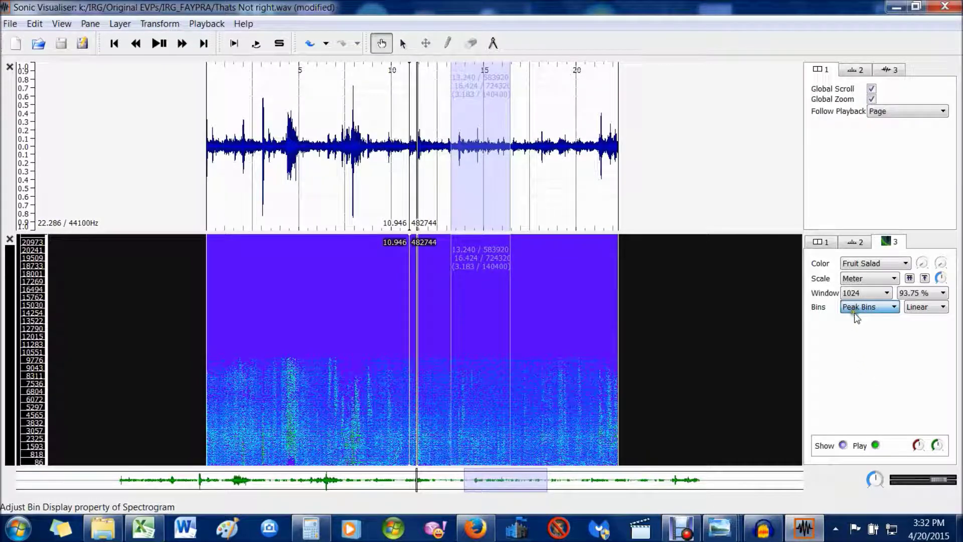
pyautogui.click(870, 307)
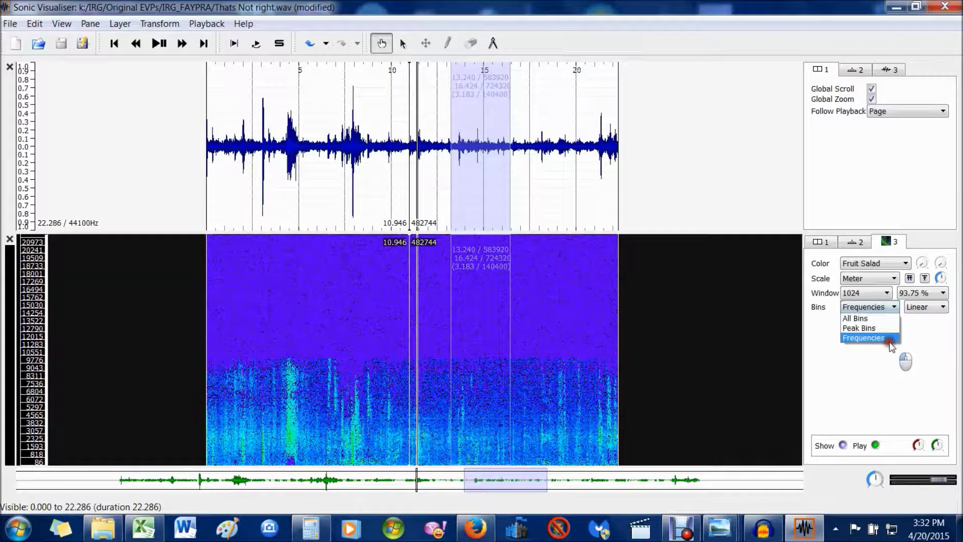
pyautogui.click(888, 338)
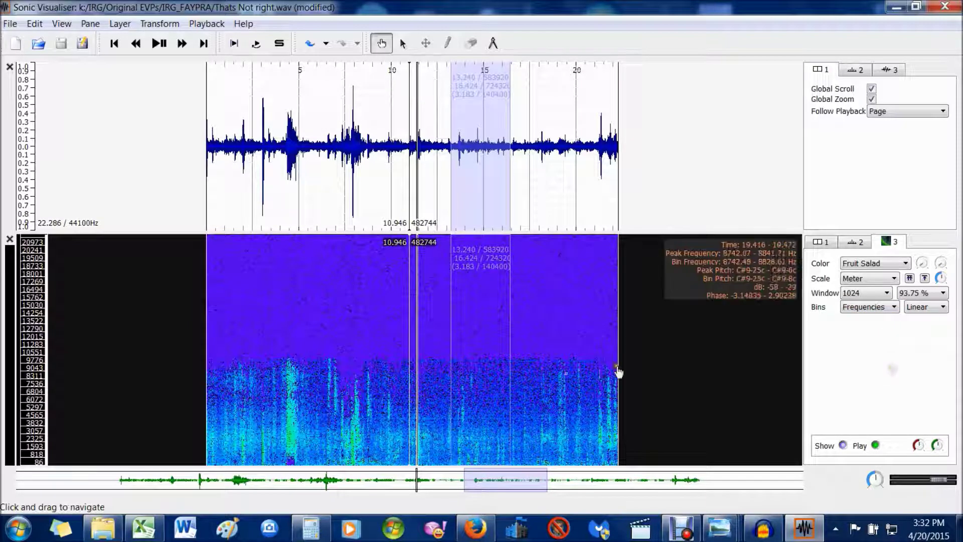
# Set the spectrogram's window overlap to 50 %
pyautogui.scroll(1, 432, 411)
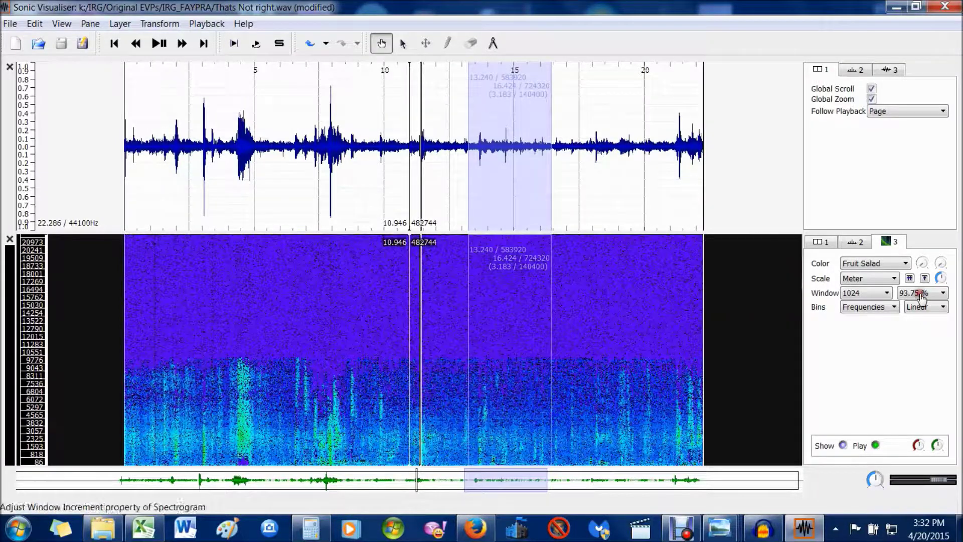
pyautogui.click(922, 294)
pyautogui.click(923, 325)
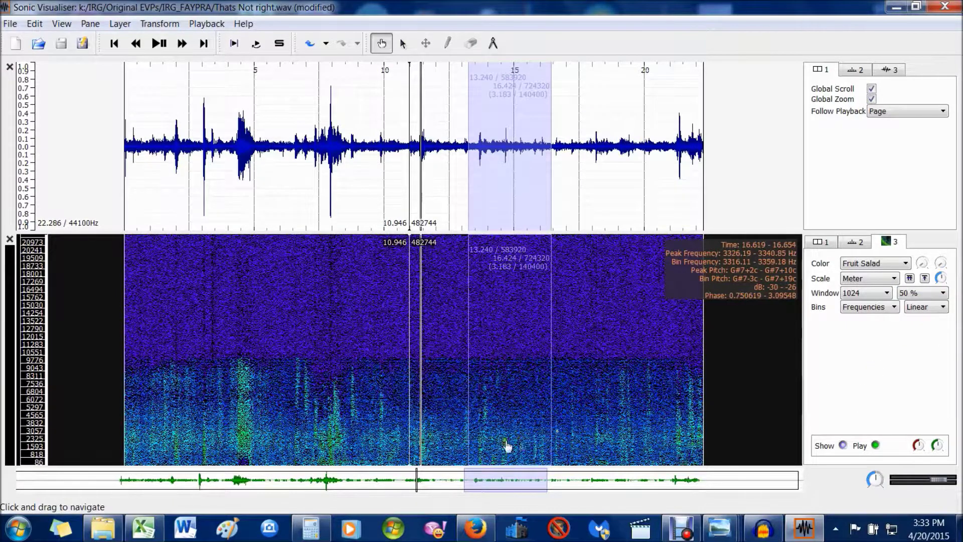
# Try the Linear colour scale on the spectrogram around the selected range and return it to Meter
pyautogui.scroll(2, 533, 424)
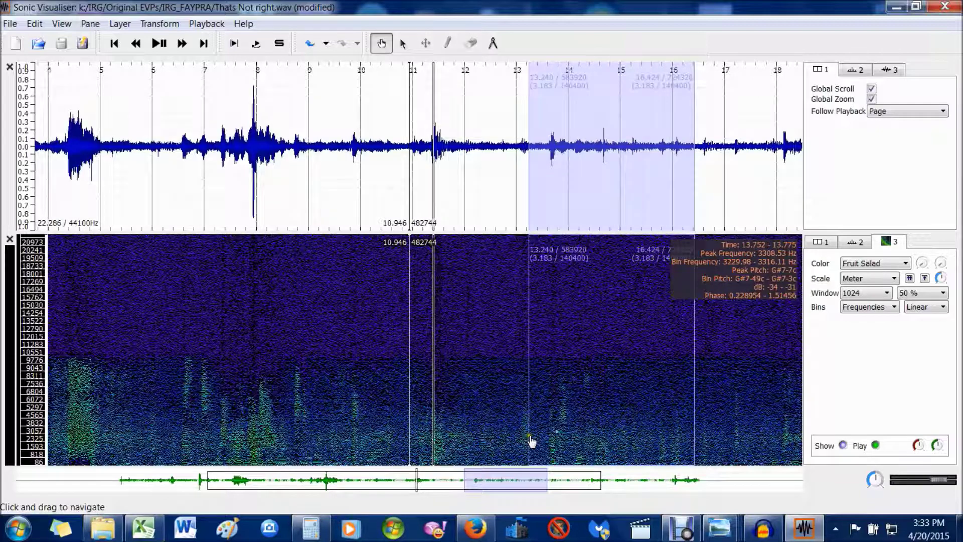
pyautogui.scroll(2, 530, 437)
pyautogui.moveTo(489, 480); pyautogui.dragTo(588, 499)
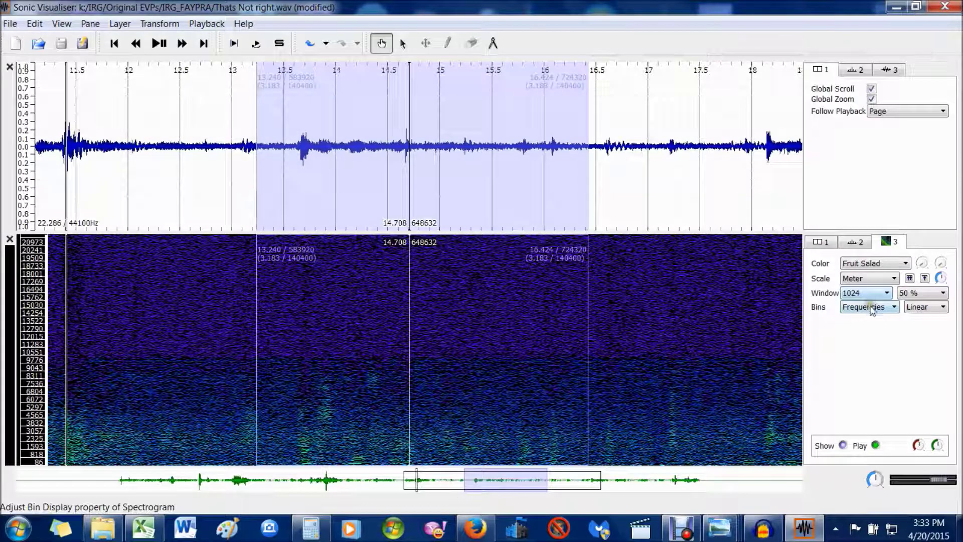
pyautogui.click(860, 280)
pyautogui.click(860, 291)
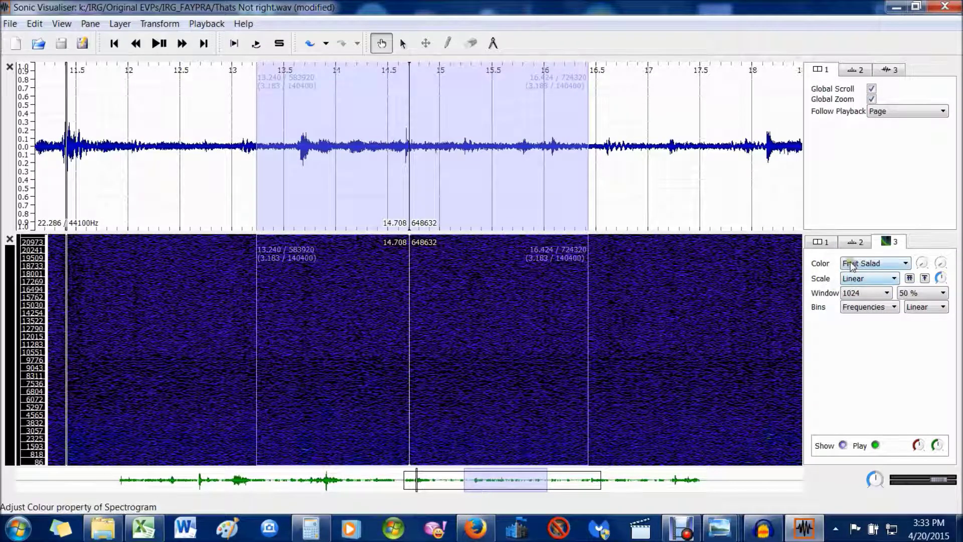
pyautogui.click(848, 281)
pyautogui.click(862, 300)
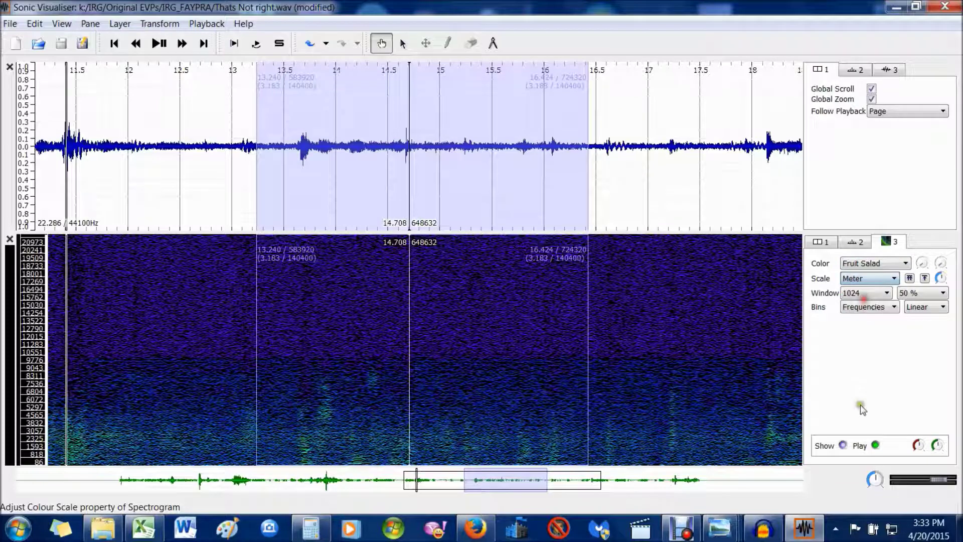
# Try the dBV^2, dBV and Phase colour scales on the spectrogram, finishing with Meter
pyautogui.click(866, 279)
pyautogui.click(861, 309)
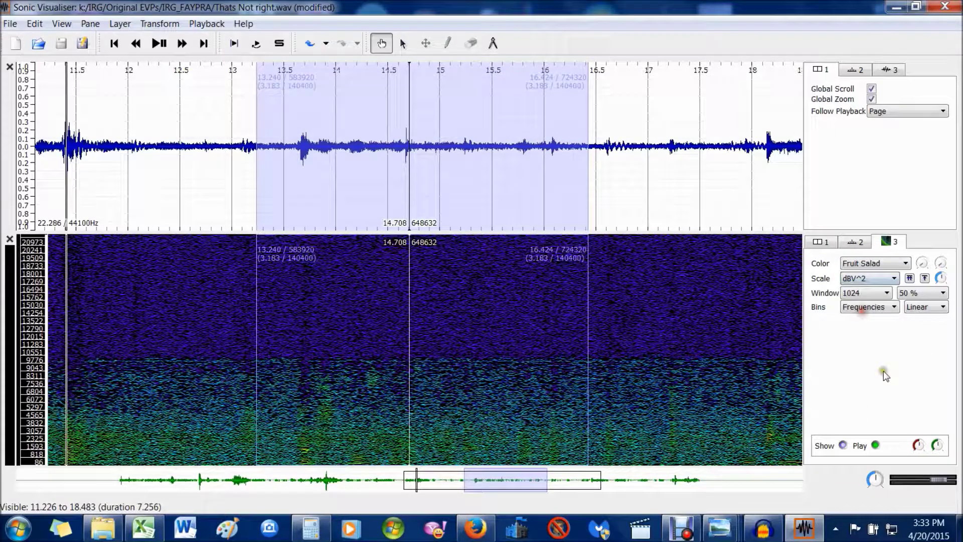
pyautogui.click(869, 279)
pyautogui.click(873, 320)
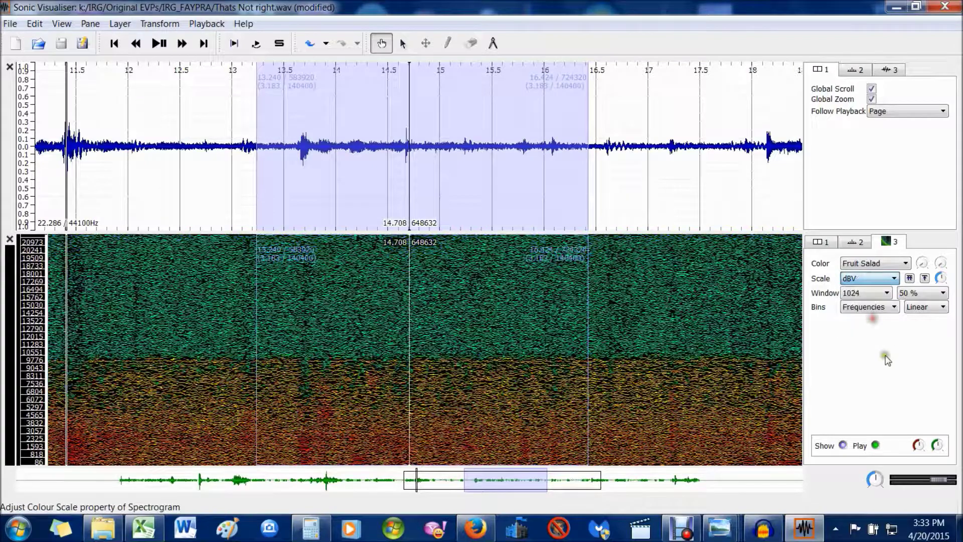
pyautogui.click(871, 279)
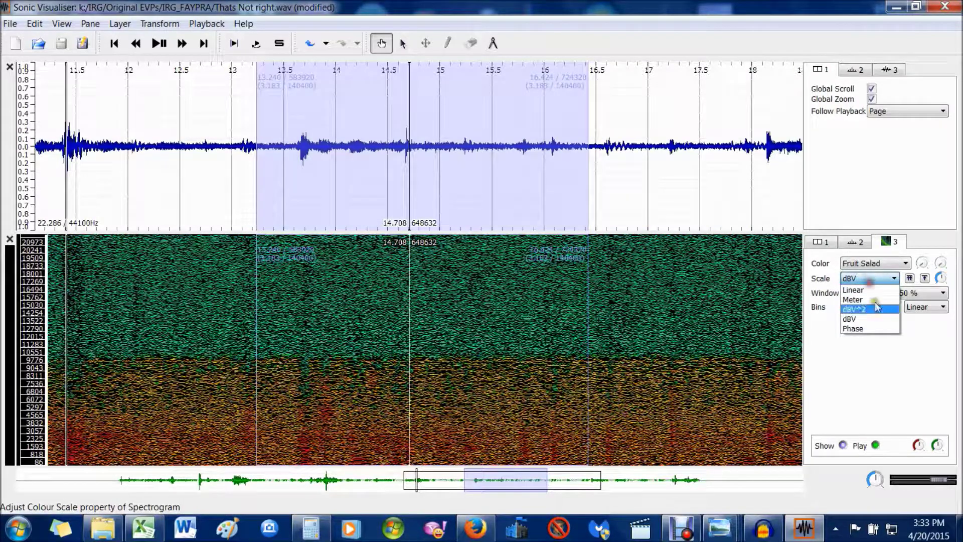
pyautogui.click(873, 329)
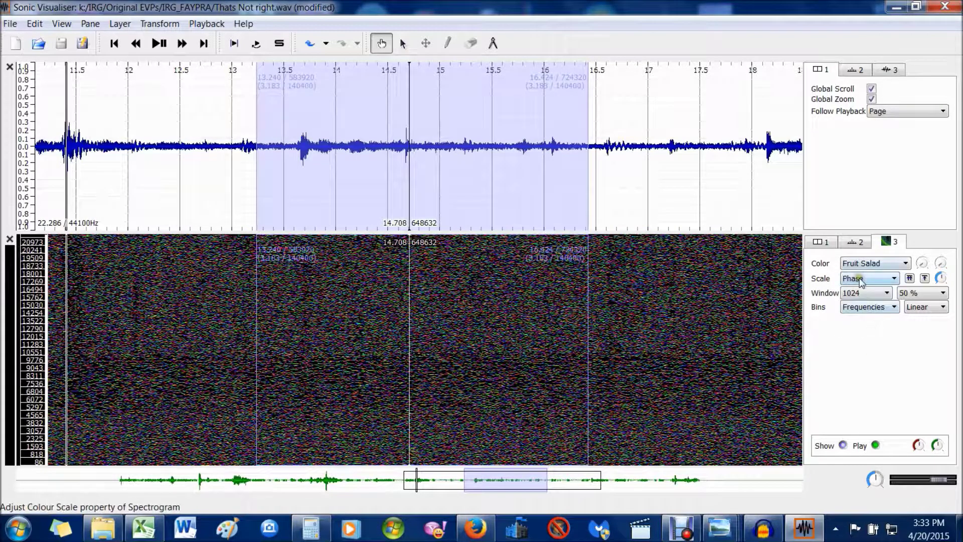
pyautogui.click(863, 279)
pyautogui.click(851, 333)
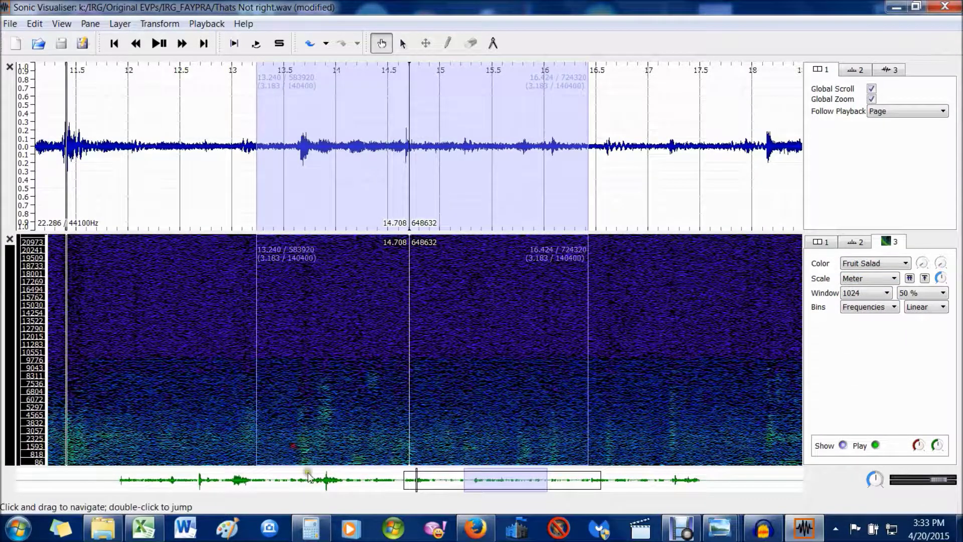
# Play the recording from just before the loud burst at about 4.3 s
pyautogui.moveTo(576, 351); pyautogui.dragTo(693, 359)
pyautogui.moveTo(295, 341); pyautogui.dragTo(637, 372)
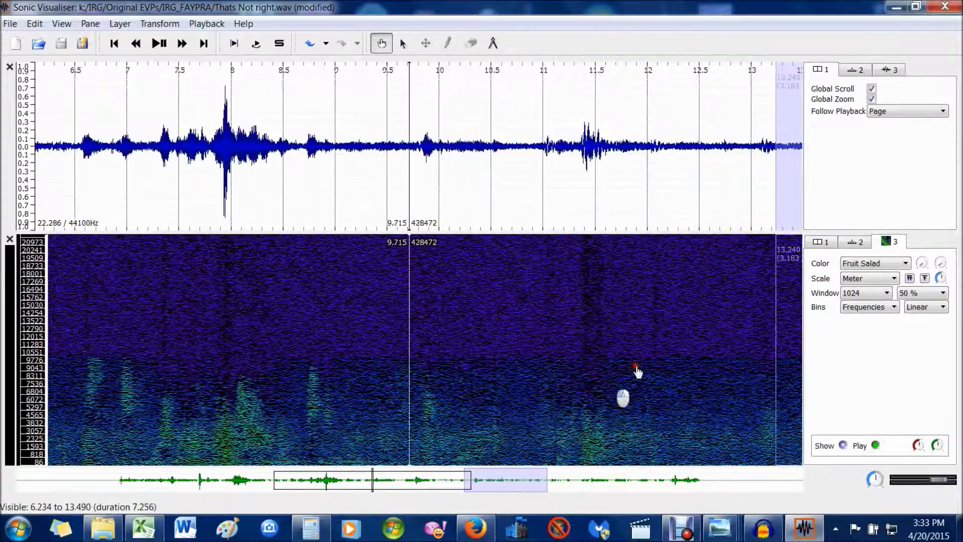
pyautogui.moveTo(215, 357); pyautogui.dragTo(596, 322)
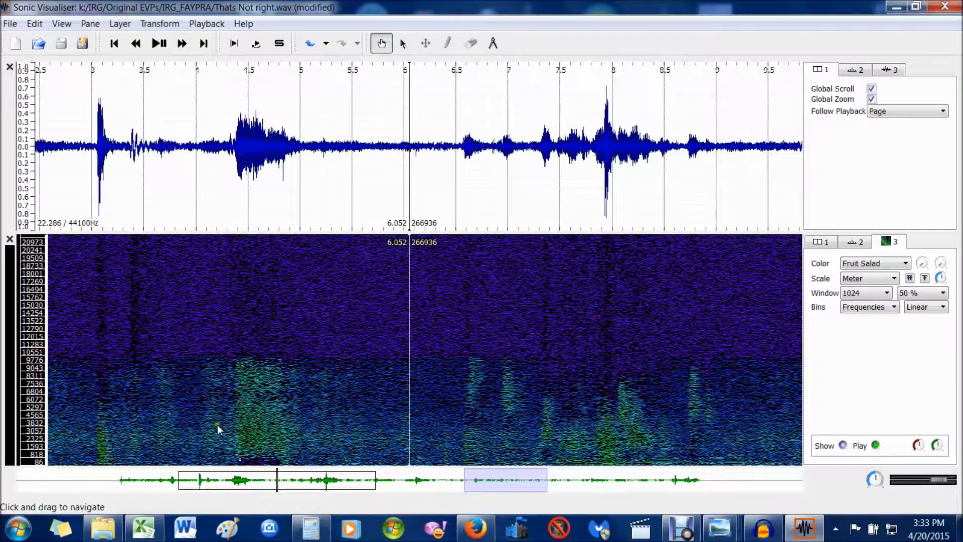
pyautogui.scroll(-1, 244, 396)
pyautogui.scroll(-1, 245, 396)
pyautogui.scroll(-1, 245, 397)
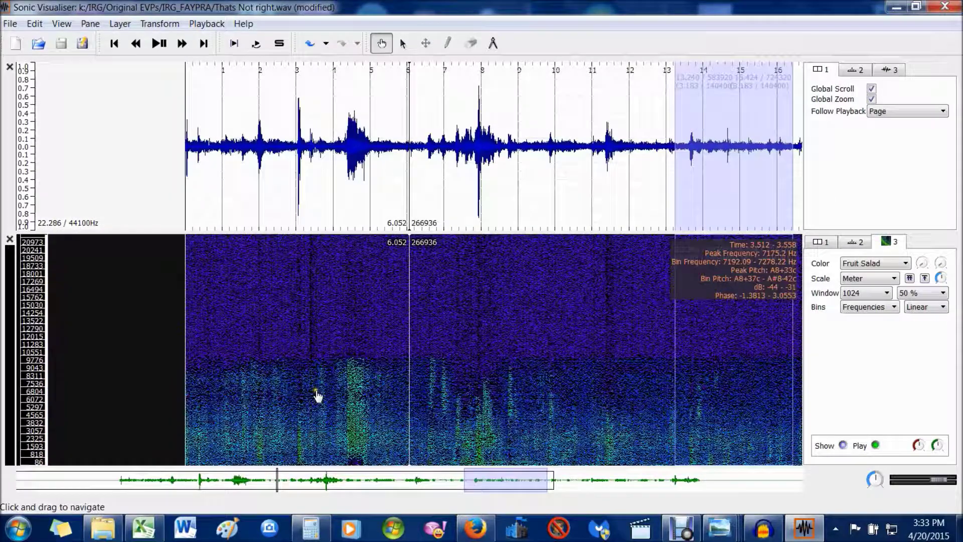
pyautogui.click(403, 43)
pyautogui.click(343, 380)
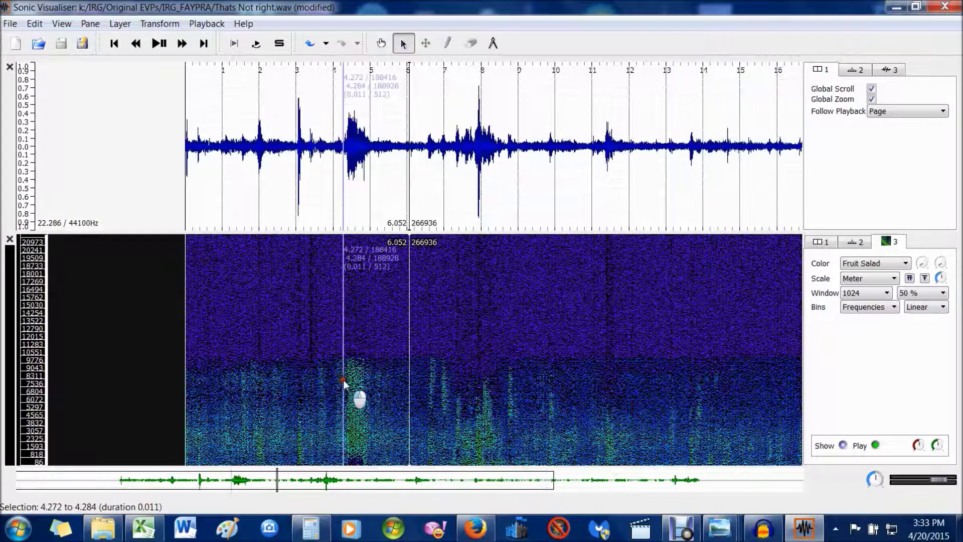
pyautogui.click(153, 46)
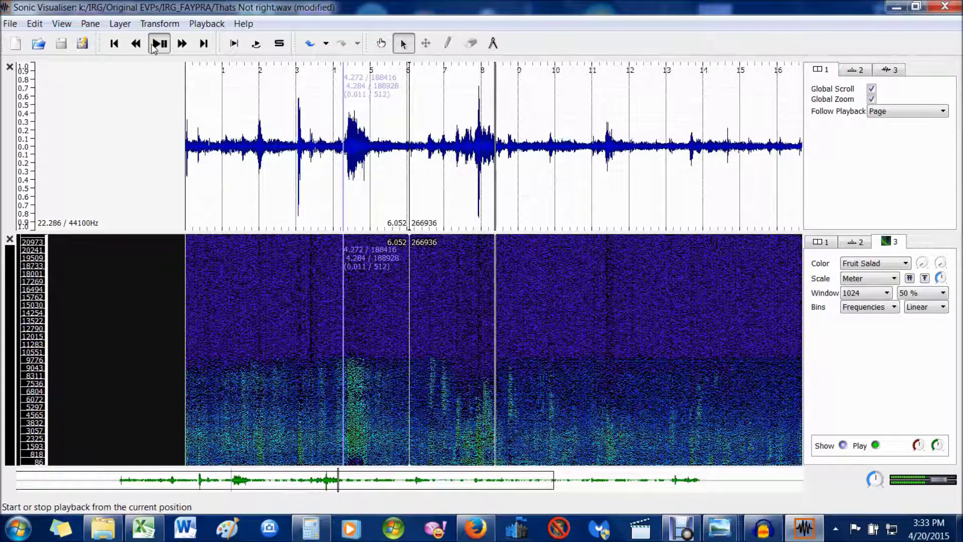
# Select the range from about 4.83 to 10.27 s of the recording
pyautogui.moveTo(592, 409); pyautogui.dragTo(504, 403)
pyautogui.moveTo(364, 409); pyautogui.dragTo(564, 395)
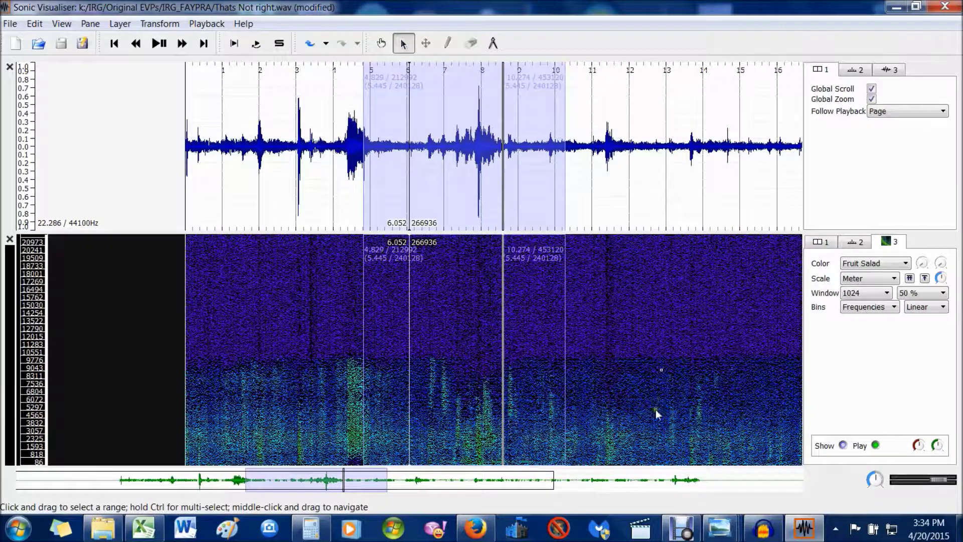
pyautogui.scroll(-5, 526, 485)
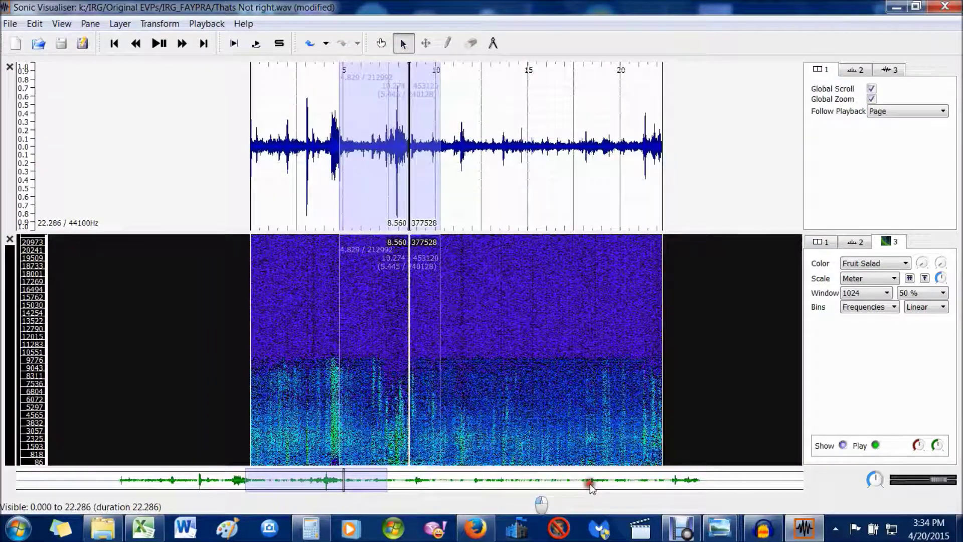
pyautogui.scroll(2, 477, 431)
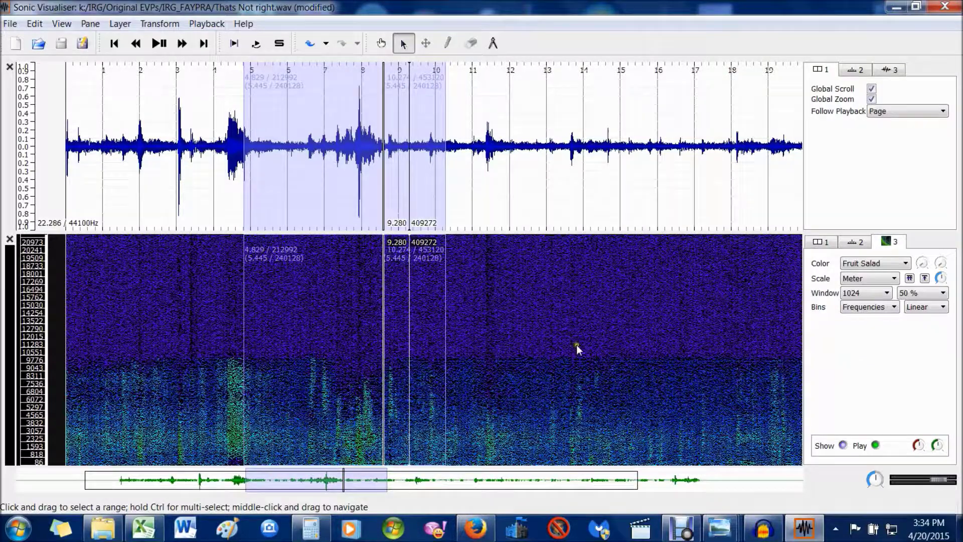
# Remove the spectrogram pane, try a melodic range spectrogram pane in its place, and remove that too
pyautogui.click(9, 239)
pyautogui.click(90, 23)
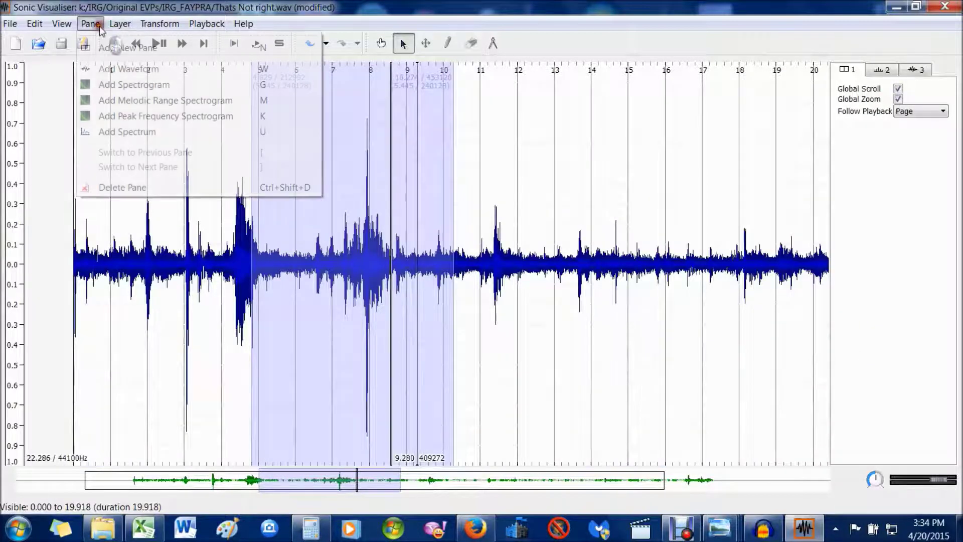
pyautogui.click(137, 101)
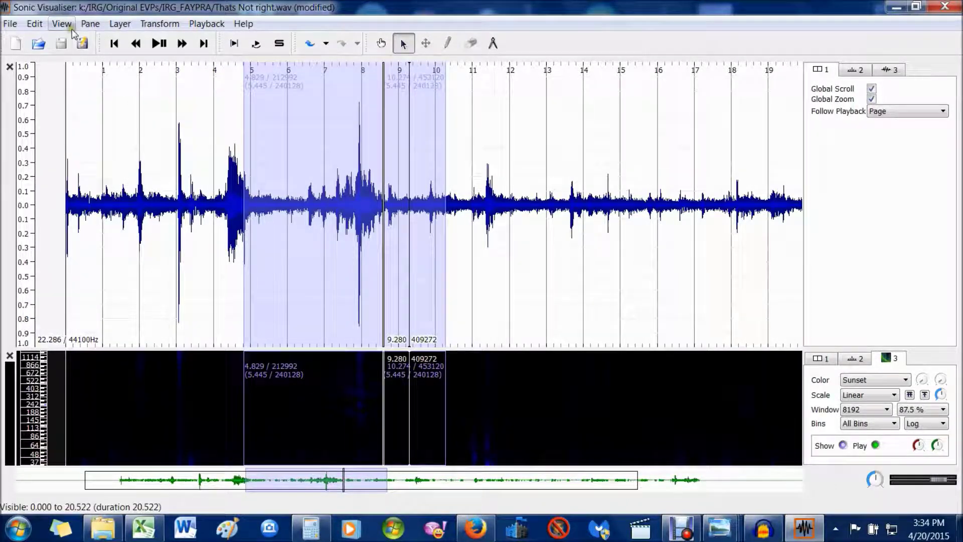
pyautogui.click(8, 356)
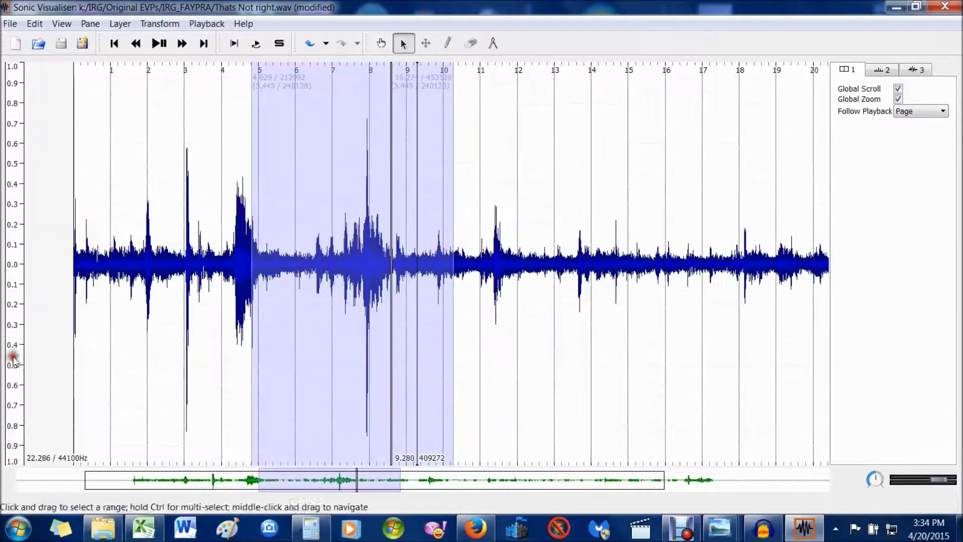
# Add a spectrum pane beneath the waveform and enlarge it so it takes up most of the window
pyautogui.click(93, 25)
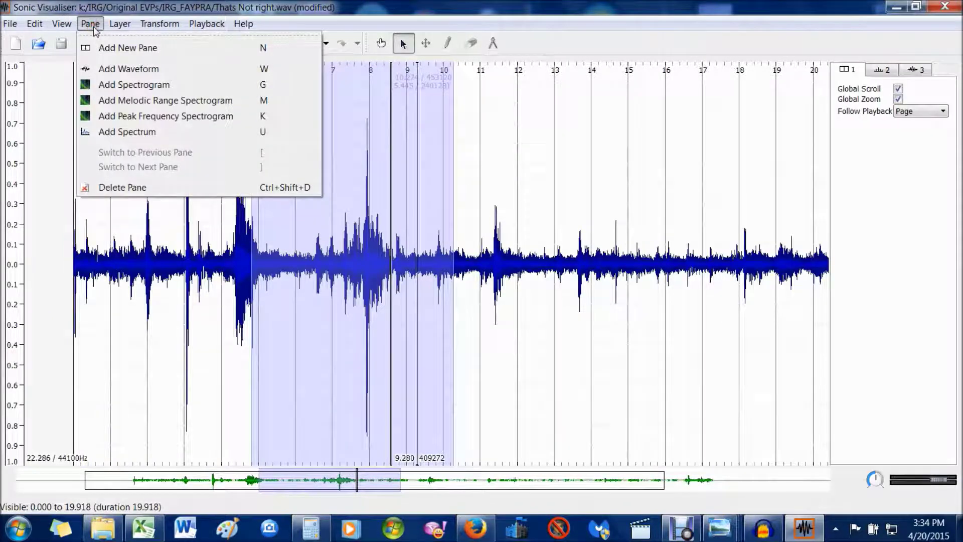
pyautogui.click(126, 132)
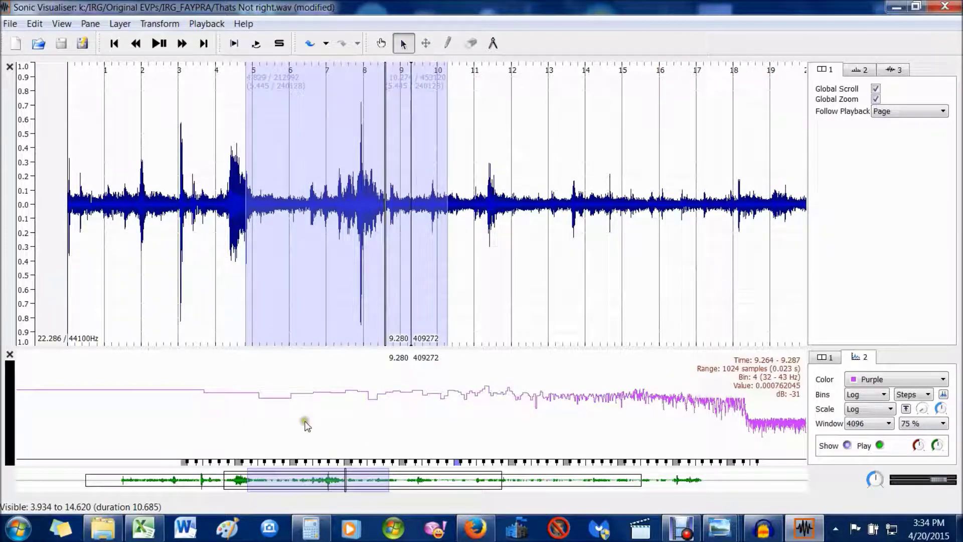
pyautogui.moveTo(289, 477); pyautogui.dragTo(350, 490)
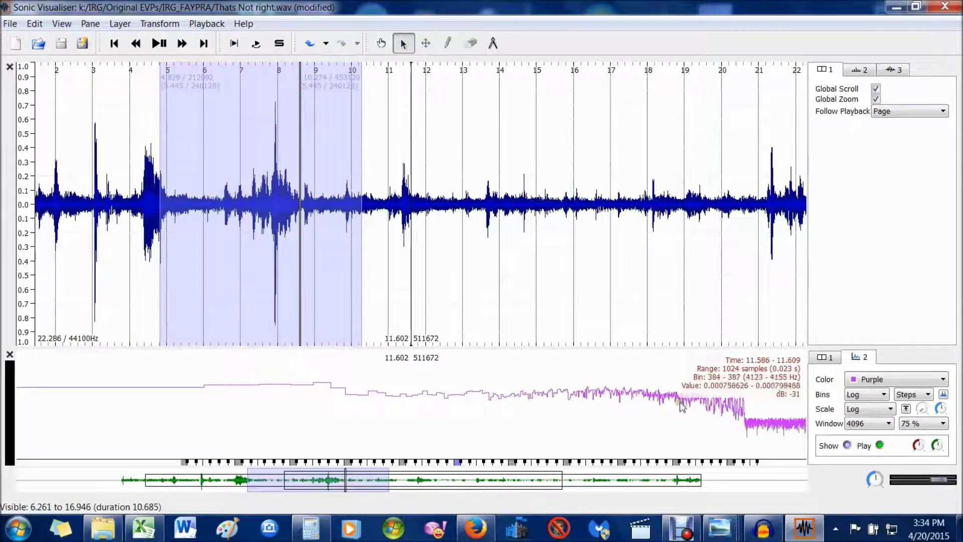
pyautogui.click(84, 24)
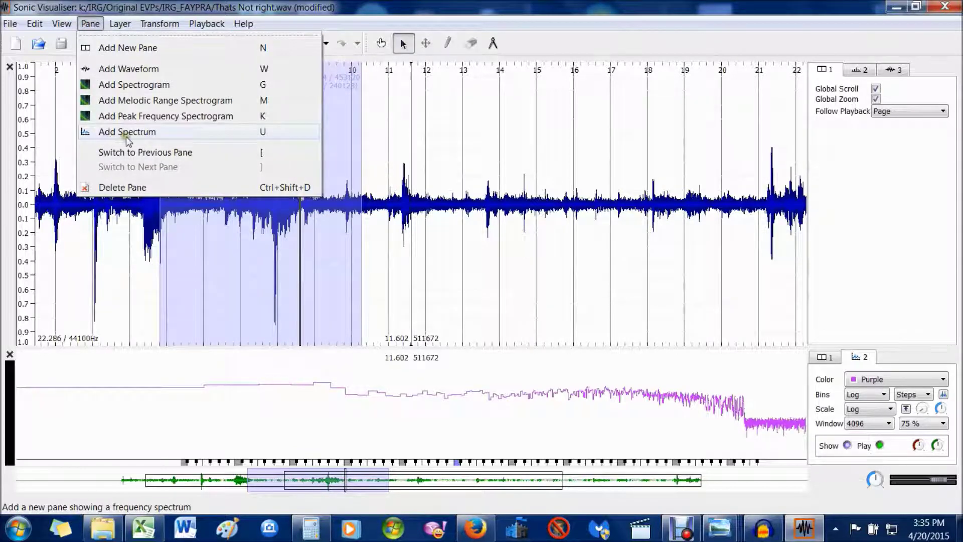
pyautogui.click(200, 4)
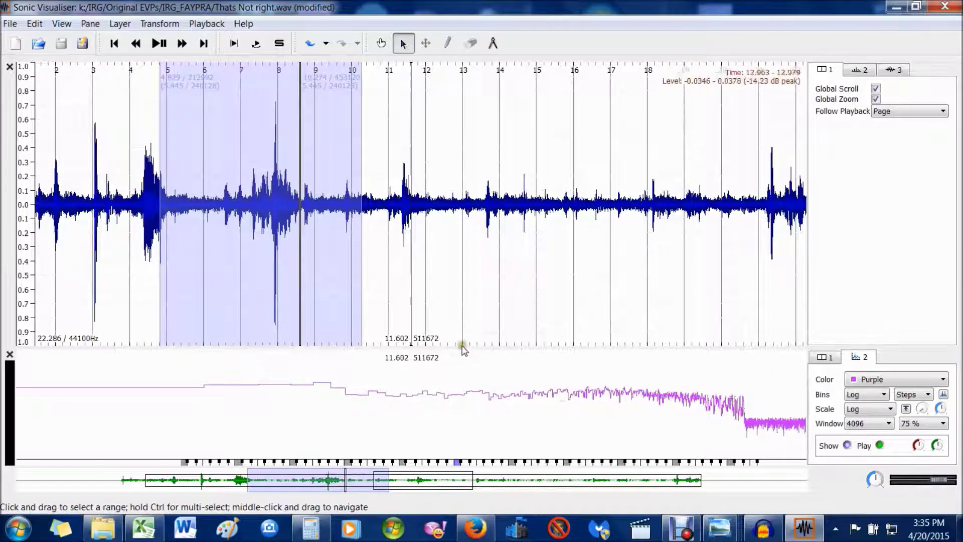
pyautogui.moveTo(459, 350); pyautogui.dragTo(446, 207)
# Select the short burst from about 13.65 to 13.77 s in the waveform and inspect the spectrum around it
pyautogui.moveTo(439, 471); pyautogui.dragTo(473, 483)
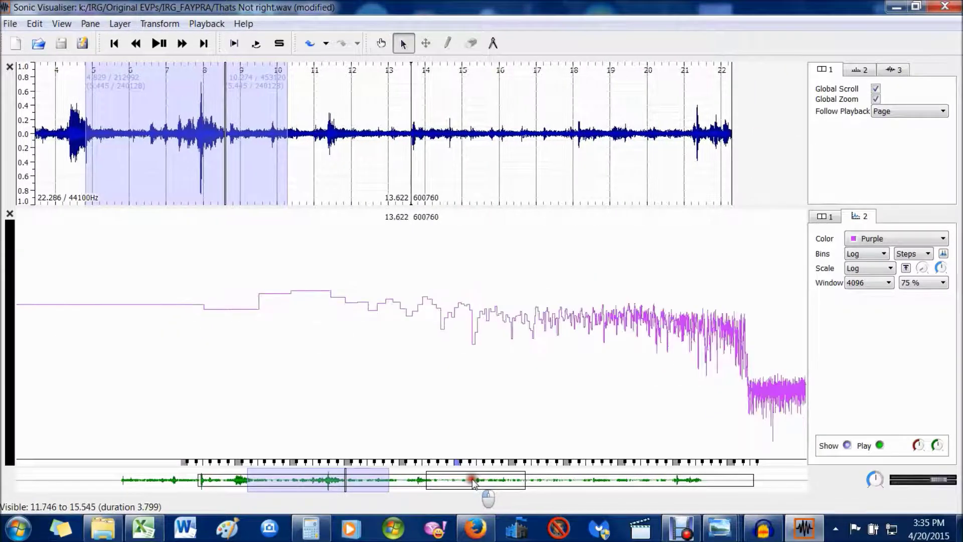
pyautogui.scroll(3, 422, 146)
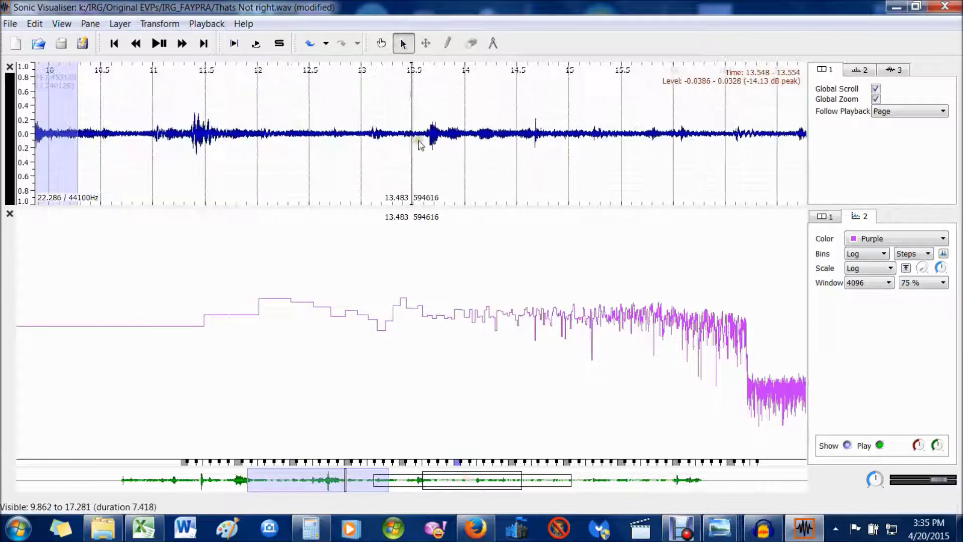
pyautogui.scroll(2, 458, 147)
pyautogui.moveTo(498, 159); pyautogui.dragTo(529, 150)
pyautogui.click(487, 145)
pyautogui.moveTo(456, 487)
pyautogui.mouseDown()
pyautogui.moveTo(486, 483)
pyautogui.moveTo(475, 485)
pyautogui.mouseUp()
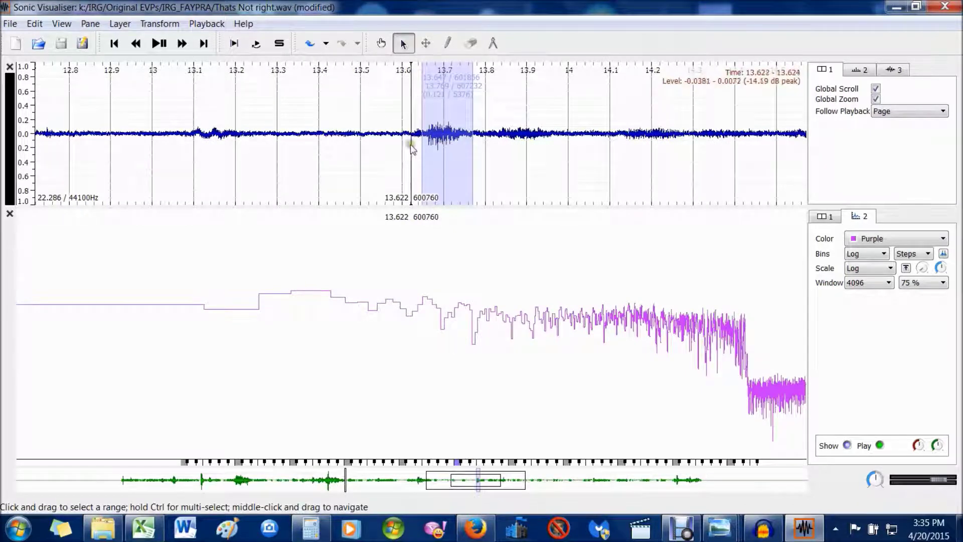
pyautogui.moveTo(484, 484)
pyautogui.mouseDown()
pyautogui.moveTo(493, 484)
pyautogui.moveTo(485, 491)
pyautogui.mouseUp()
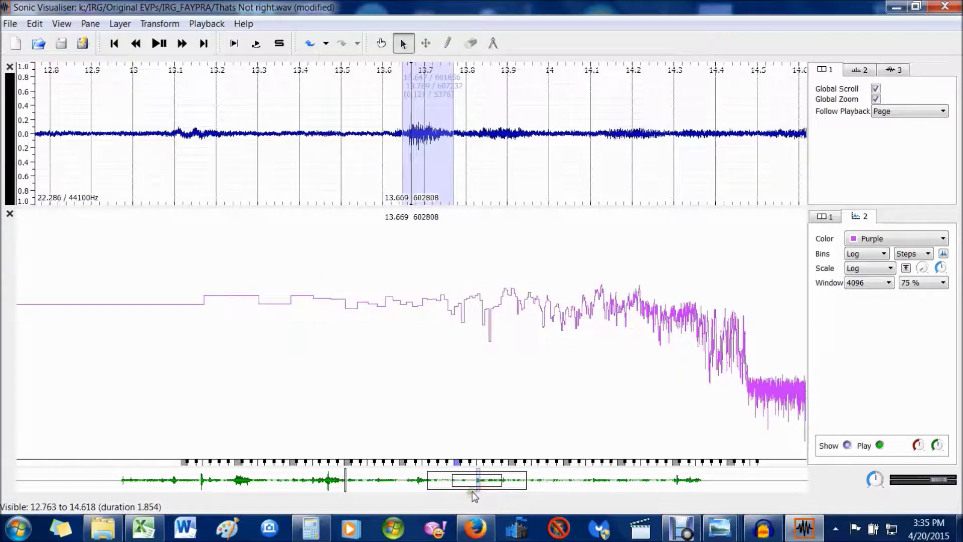
pyautogui.moveTo(464, 487); pyautogui.dragTo(462, 487)
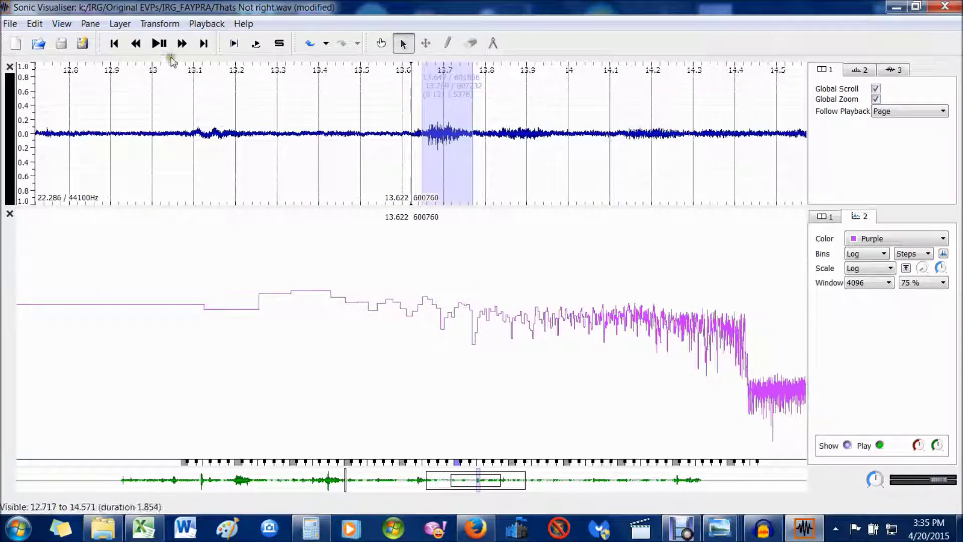
# Fast-forward the playback position in small increments to 8.9 s
pyautogui.click(181, 43)
pyautogui.click(178, 49)
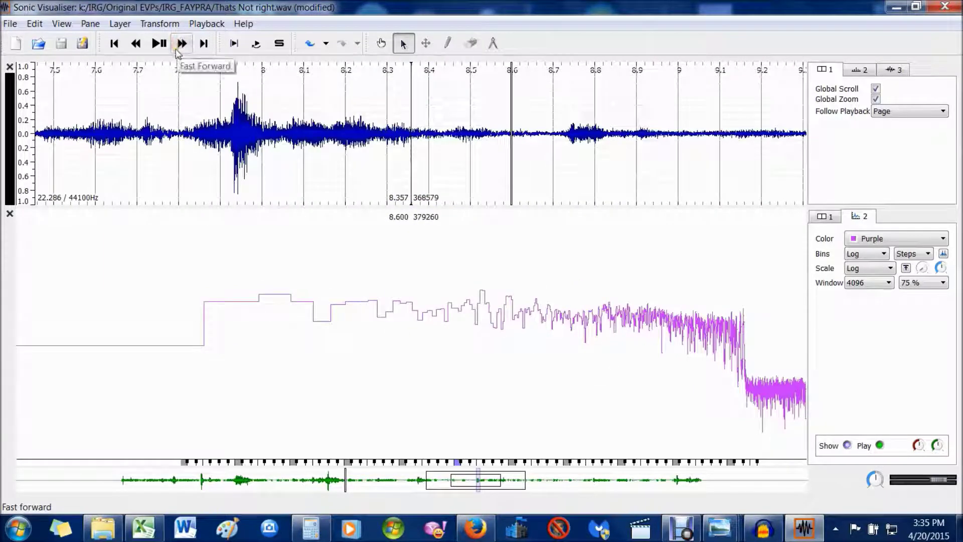
pyautogui.click(178, 49)
pyautogui.click(176, 50)
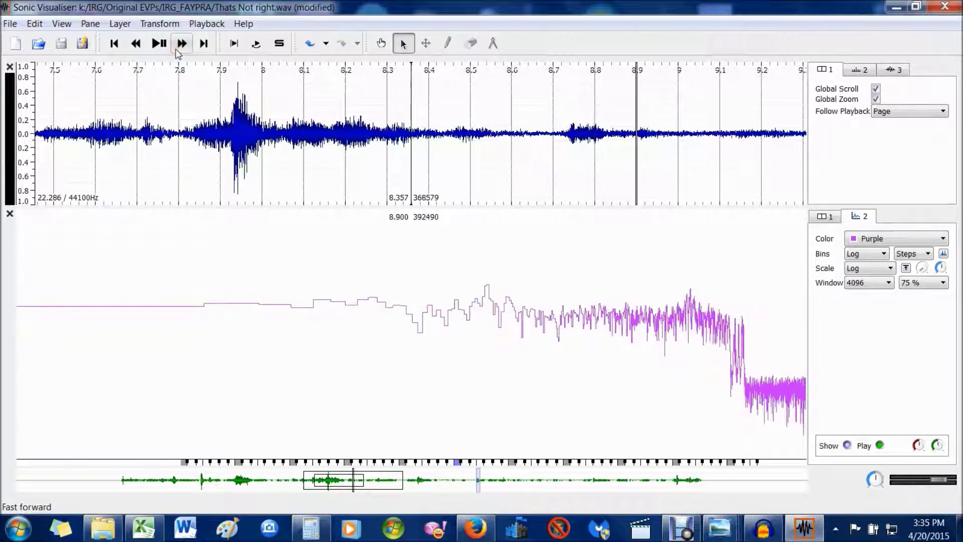
# Select the waveform range from about 9.80 to 11.36 s
pyautogui.scroll(-5, 346, 173)
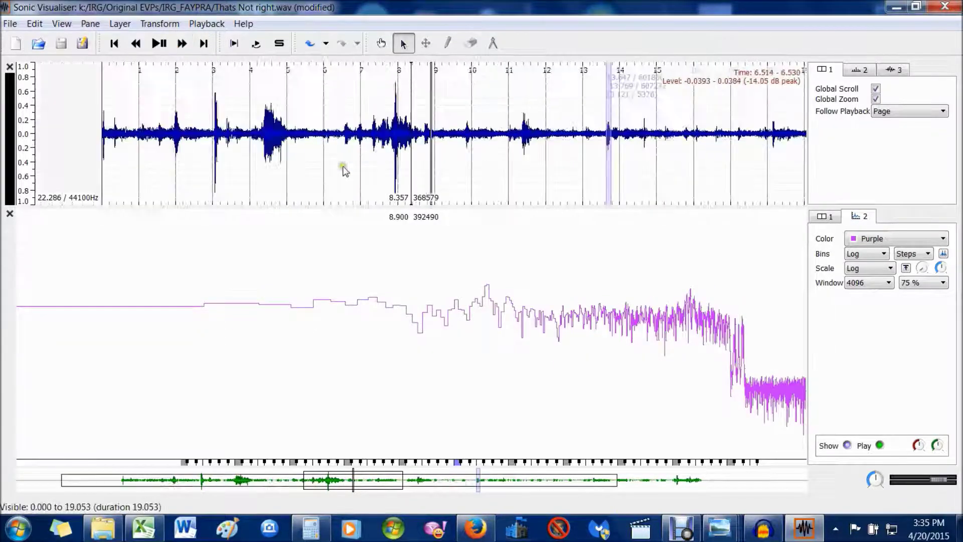
pyautogui.scroll(-1, 351, 176)
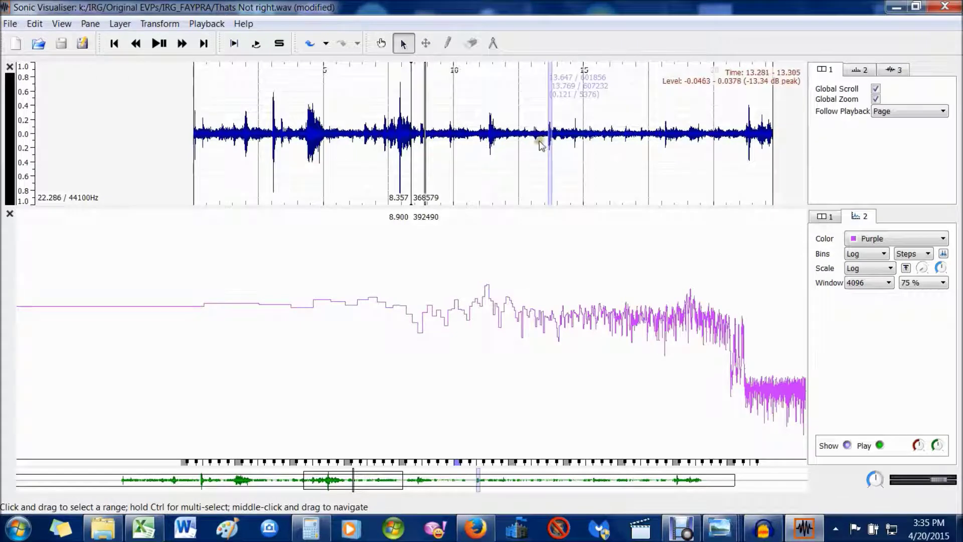
pyautogui.scroll(1, 687, 131)
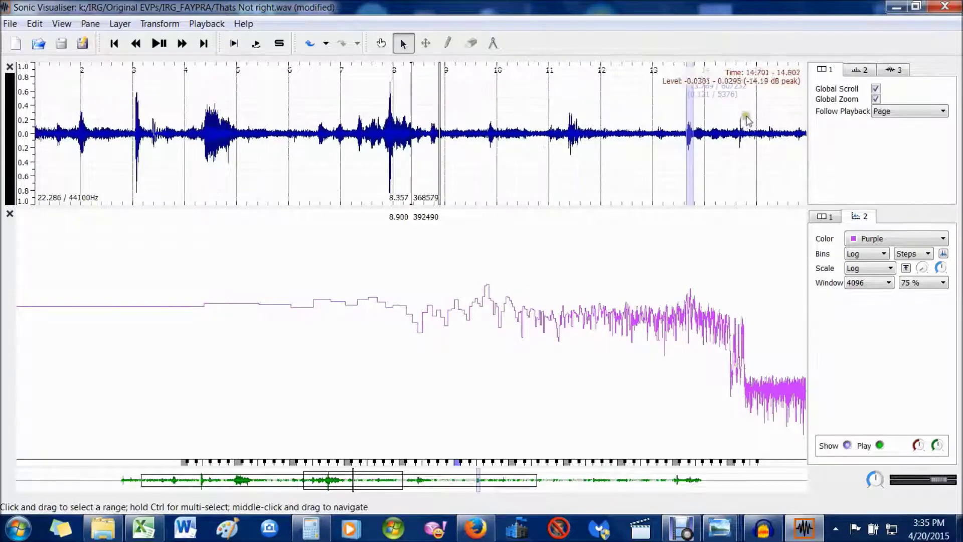
pyautogui.scroll(1, 700, 149)
pyautogui.scroll(1, 700, 149)
pyautogui.moveTo(724, 151); pyautogui.dragTo(562, 189)
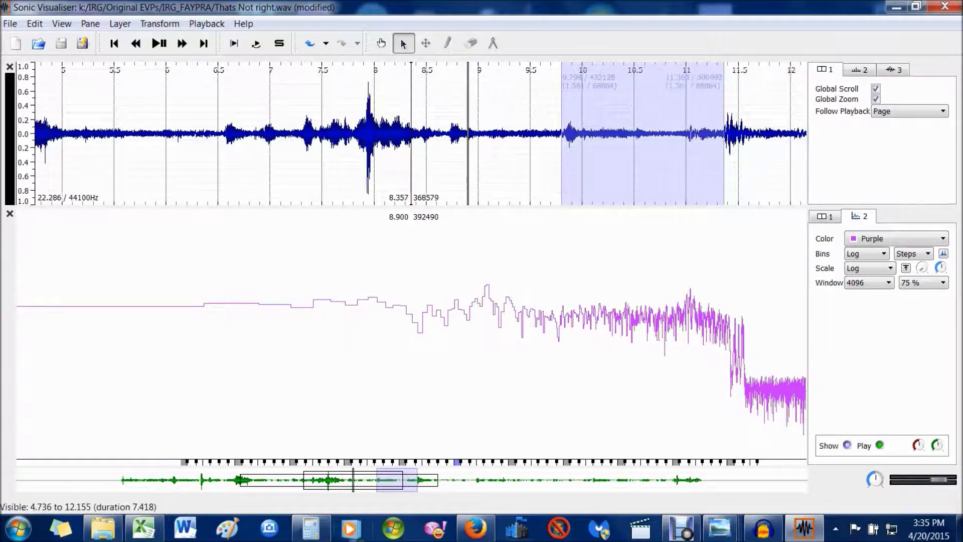
# Select the waveform range from about 13.57 to 14.98 s and examine its spectrum at about 14.03 s
pyautogui.moveTo(303, 496); pyautogui.dragTo(399, 496)
pyautogui.scroll(-1, 558, 143)
pyautogui.scroll(-1, 596, 172)
pyautogui.moveTo(540, 151); pyautogui.dragTo(612, 161)
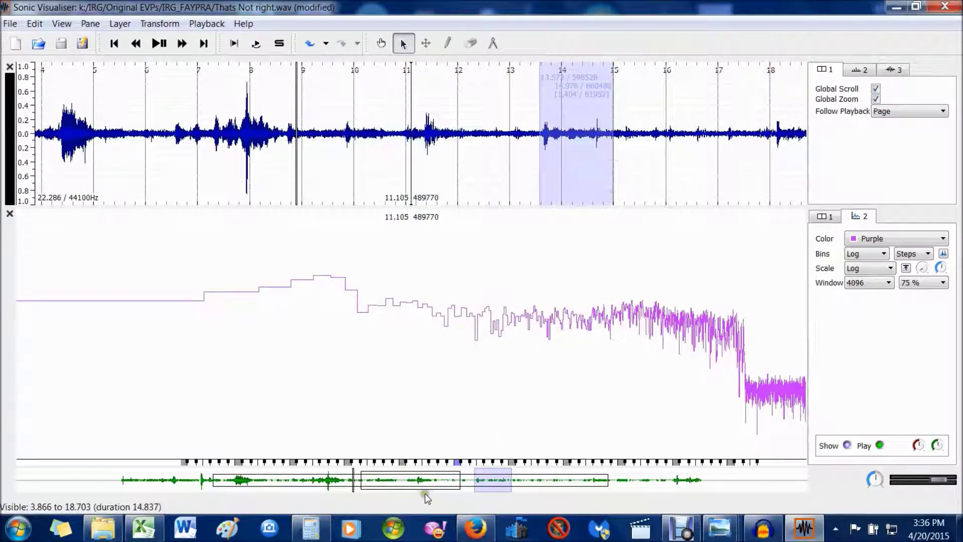
pyautogui.moveTo(425, 497); pyautogui.dragTo(493, 497)
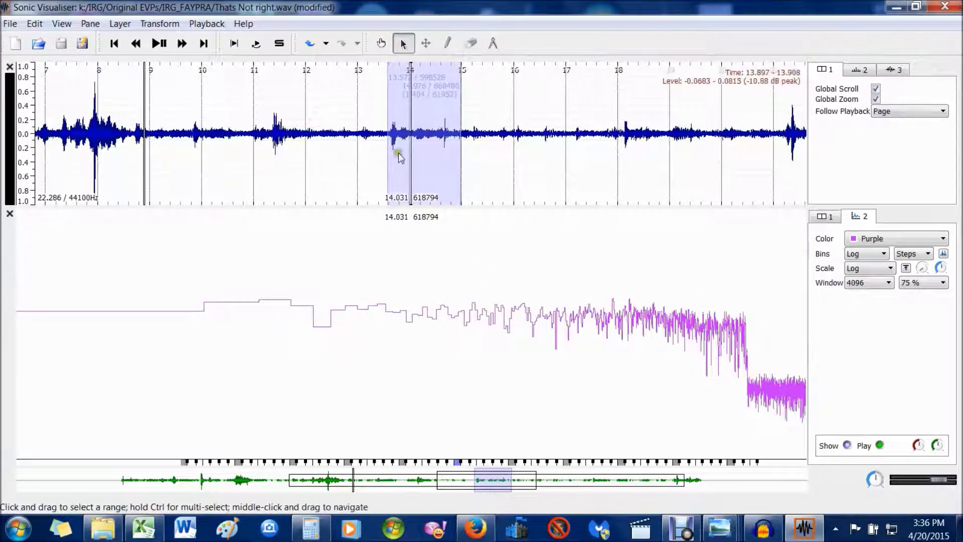
# Narrow the selection to the burst from about 13.63 to 13.77 s and centre the view on it to show its spectrum
pyautogui.click(395, 135)
pyautogui.moveTo(393, 136); pyautogui.dragTo(398, 135)
pyautogui.scroll(8, 398, 135)
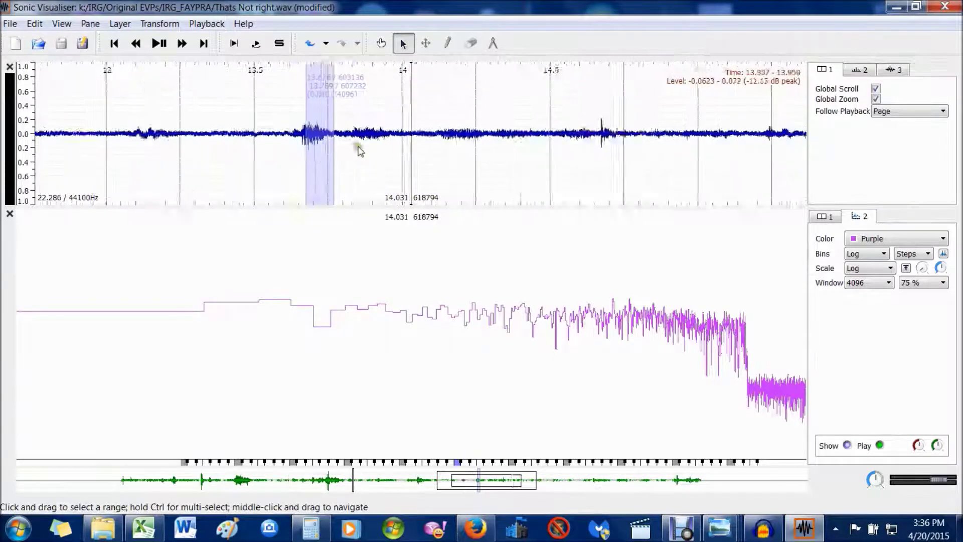
pyautogui.moveTo(176, 138); pyautogui.dragTo(255, 143)
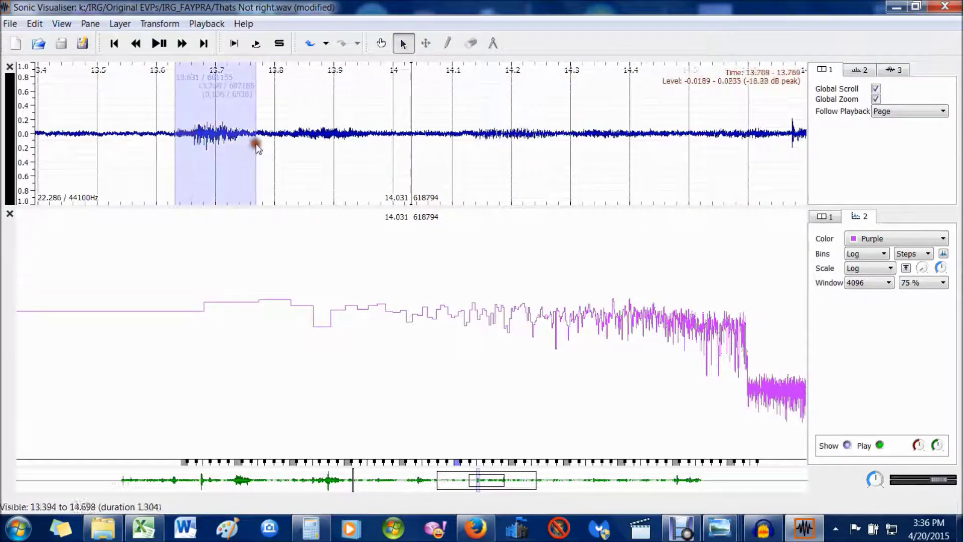
pyautogui.scroll(1, 219, 158)
pyautogui.moveTo(484, 486); pyautogui.dragTo(472, 485)
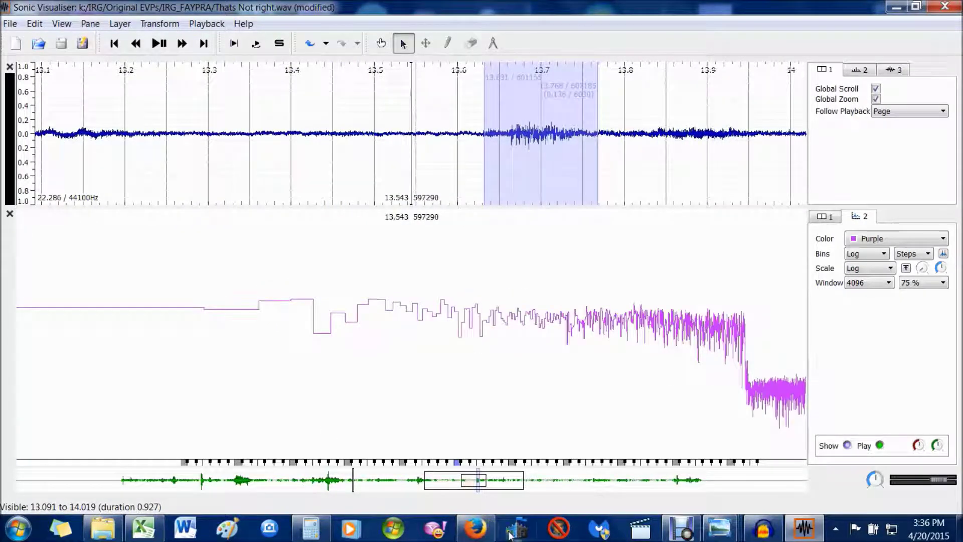
pyautogui.moveTo(488, 483); pyautogui.dragTo(493, 483)
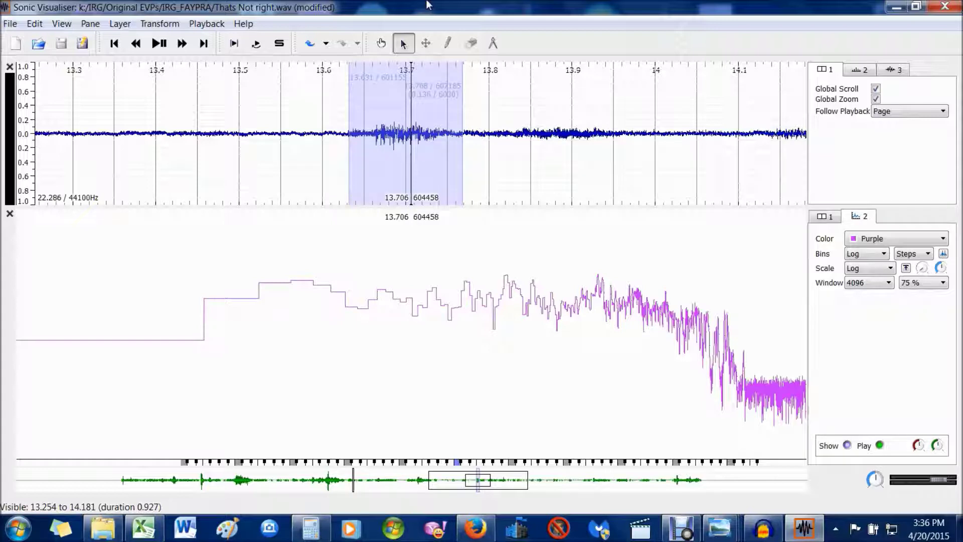
# Add a peak frequency spectrogram pane below the spectrum
pyautogui.click(89, 24)
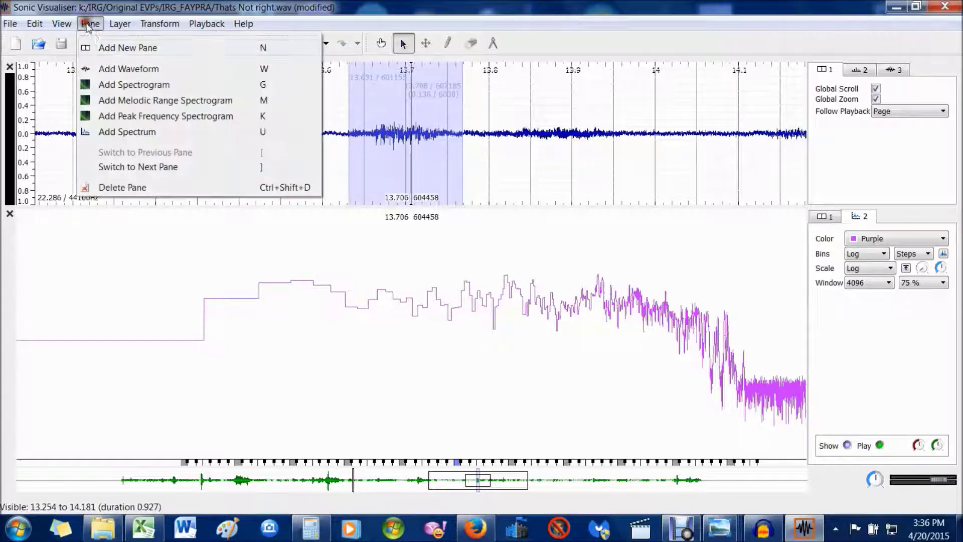
pyautogui.click(142, 117)
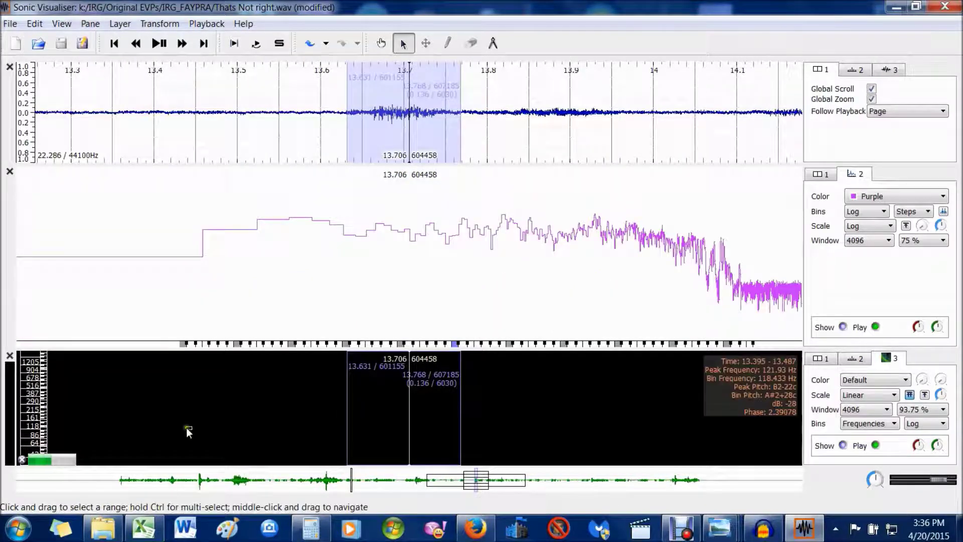
# Enlarge the peak frequency spectrogram pane and set its colour scheme to Fruit Salad
pyautogui.moveTo(223, 350); pyautogui.dragTo(221, 240)
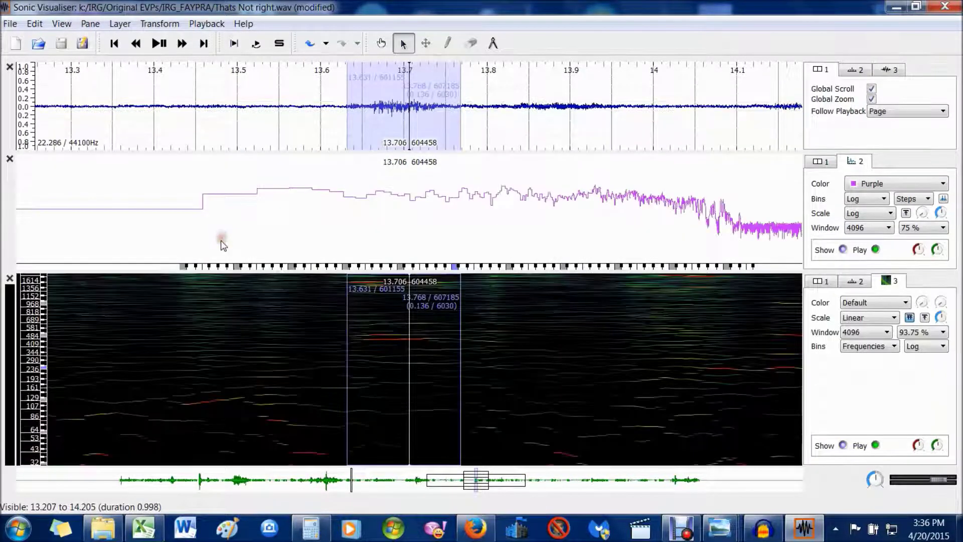
pyautogui.click(85, 24)
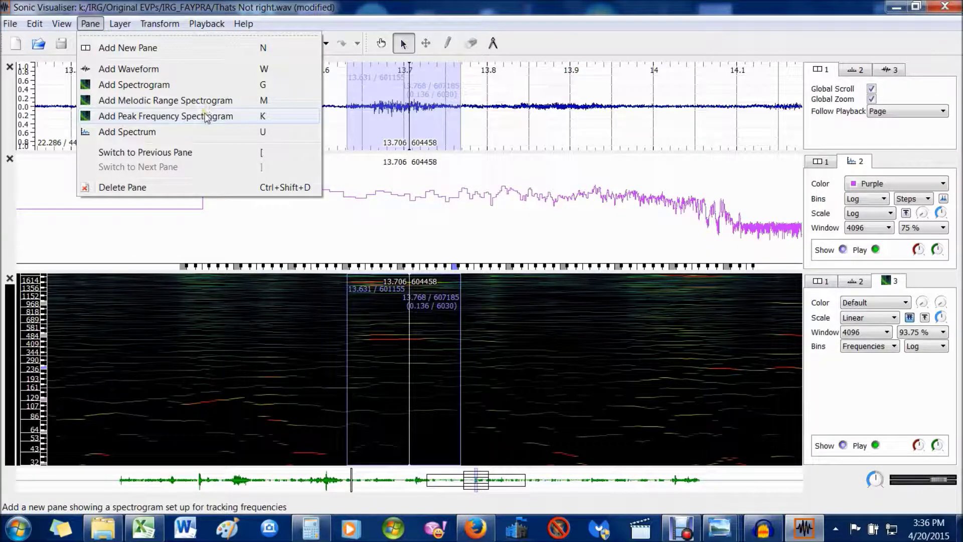
pyautogui.click(865, 376)
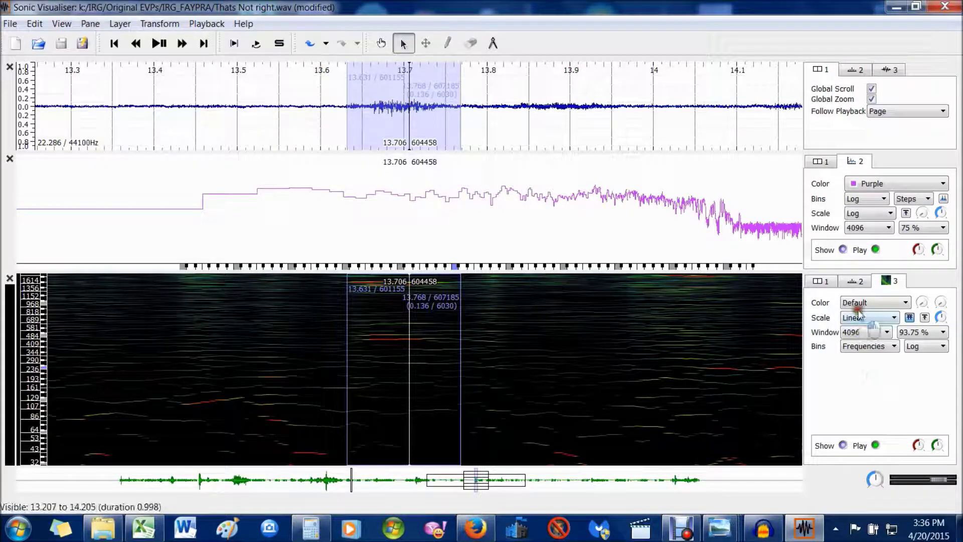
pyautogui.click(859, 312)
pyautogui.click(861, 382)
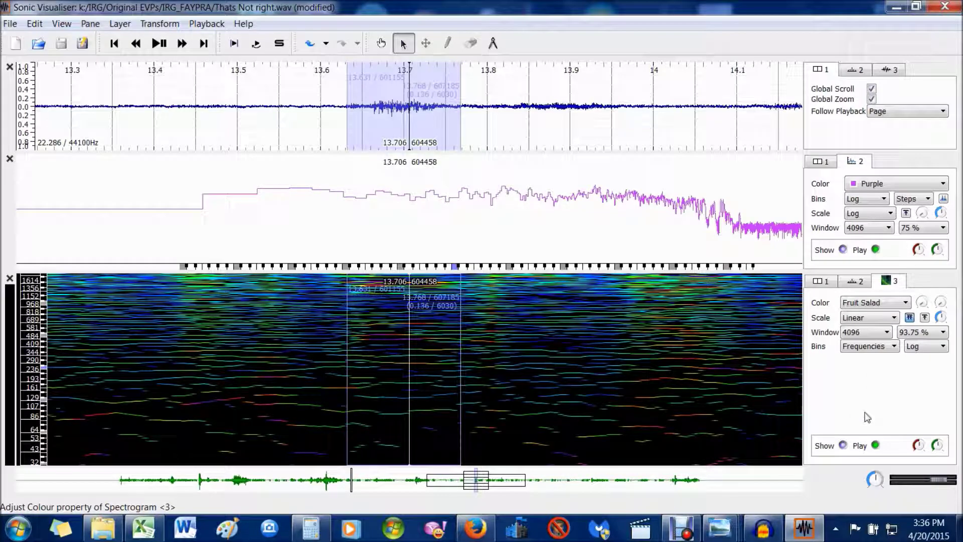
# Remove the peak frequency spectrogram pane
pyautogui.click(10, 279)
# Try a peak frequency spectrogram layer over the waveform, and delete that layer again
pyautogui.click(159, 23)
pyautogui.moveTo(126, 28)
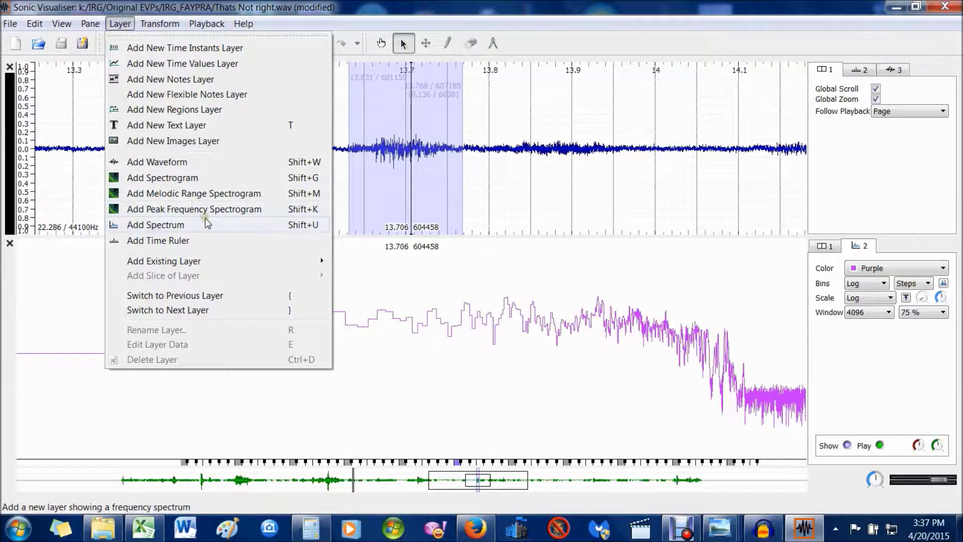
pyautogui.click(183, 210)
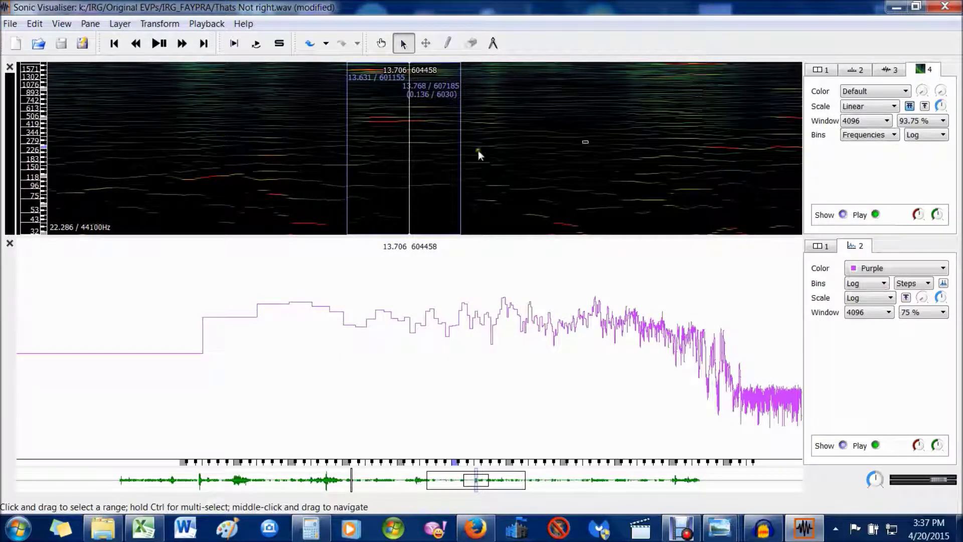
pyautogui.click(160, 24)
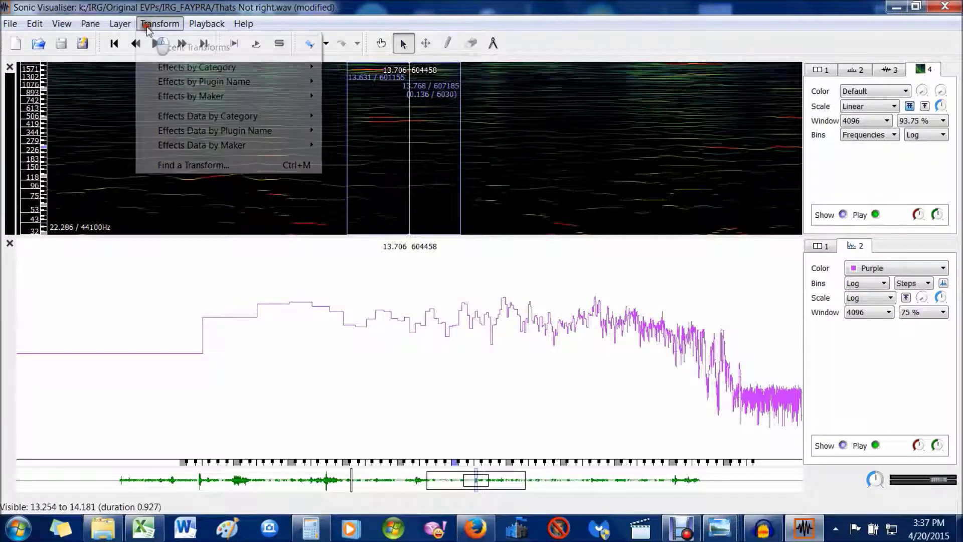
pyautogui.moveTo(120, 25)
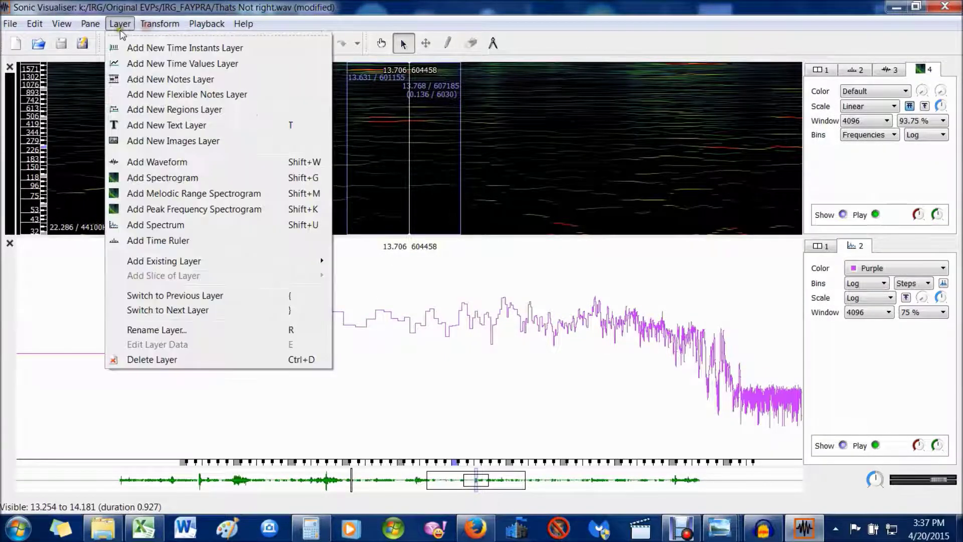
pyautogui.click(152, 359)
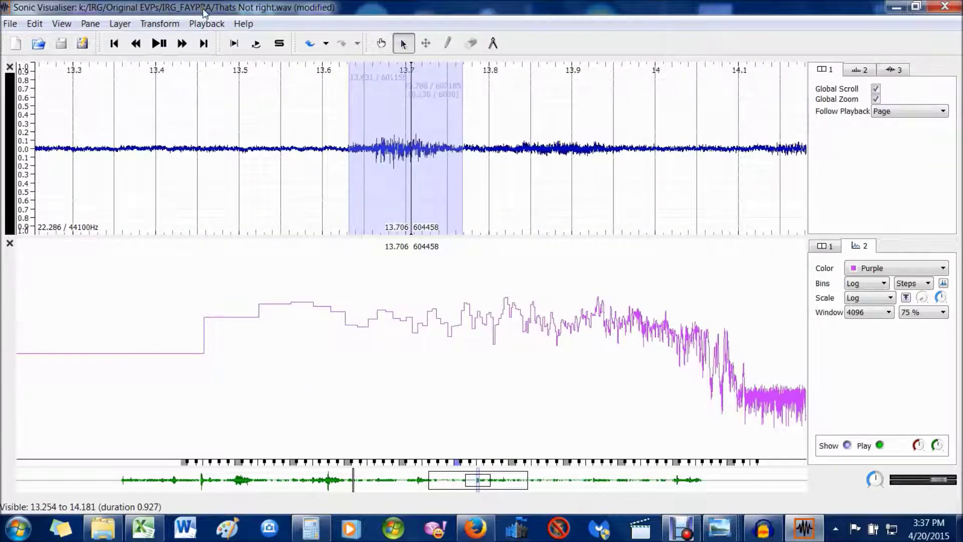
# Add a regular spectrogram layer to the waveform pane and bring the waveform layer in front of it
pyautogui.click(123, 28)
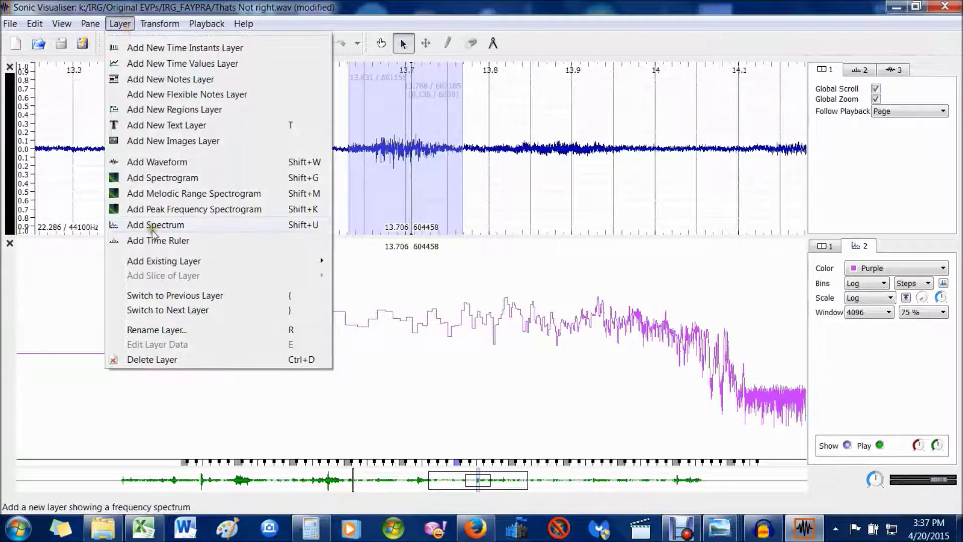
pyautogui.click(150, 179)
pyautogui.click(890, 70)
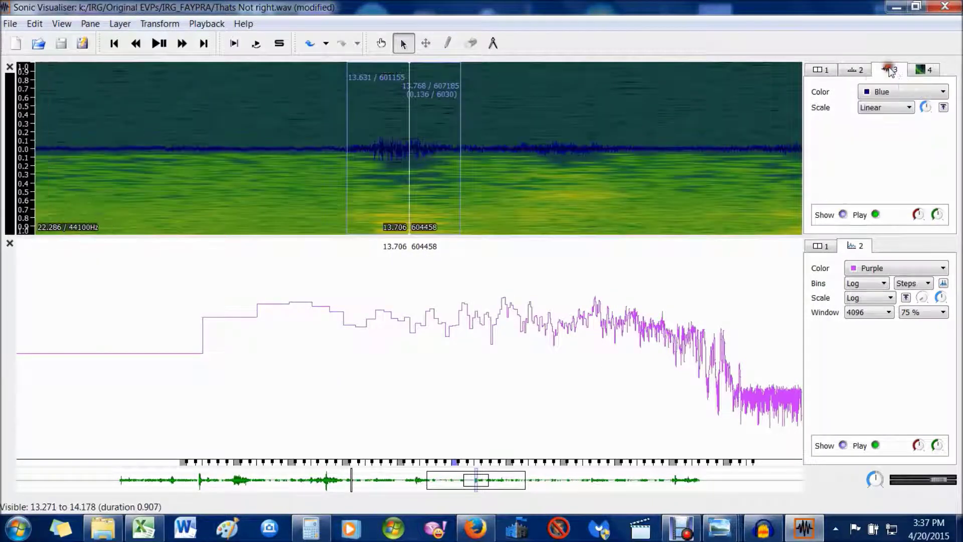
pyautogui.click(854, 71)
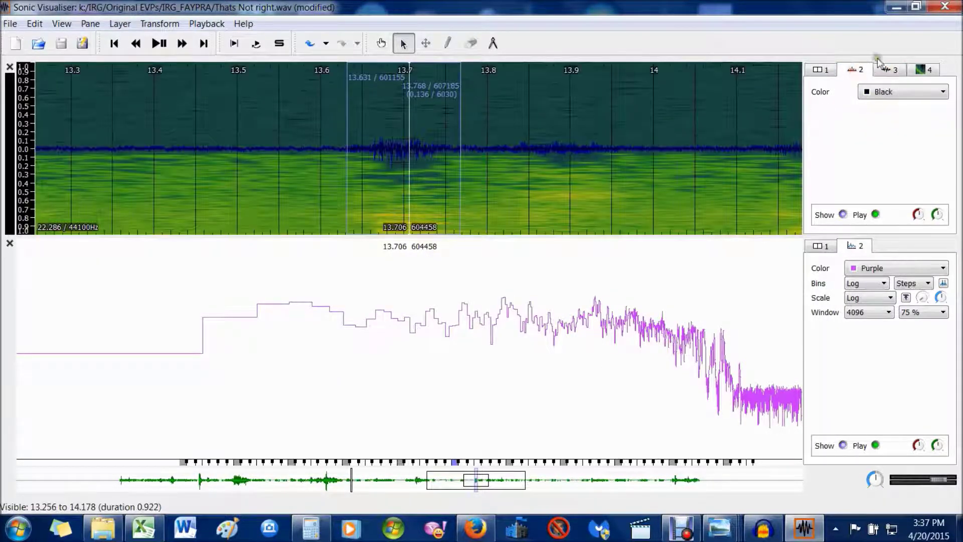
pyautogui.click(926, 69)
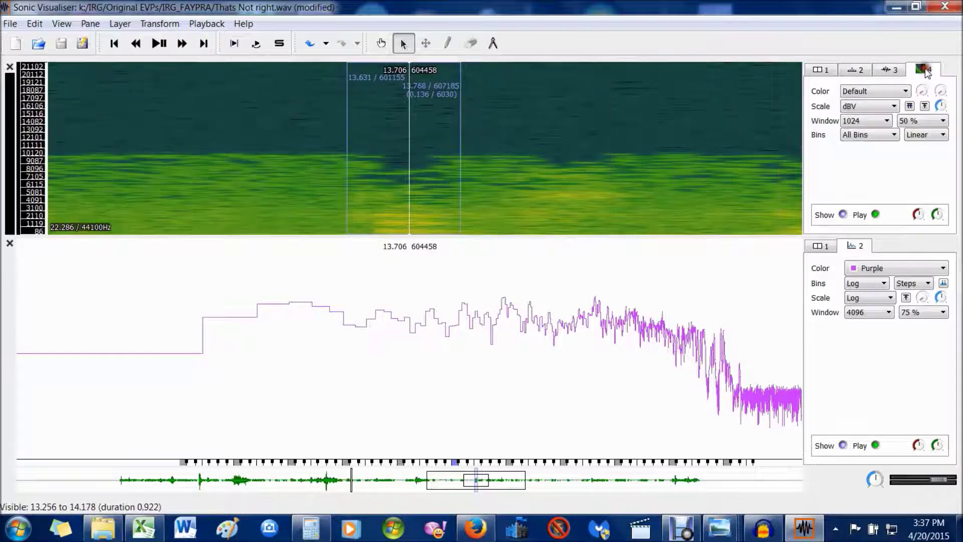
pyautogui.click(890, 70)
# Set the waveform layer's colour to White so it stands out against the spectrogram around the selected burst
pyautogui.scroll(3, 401, 187)
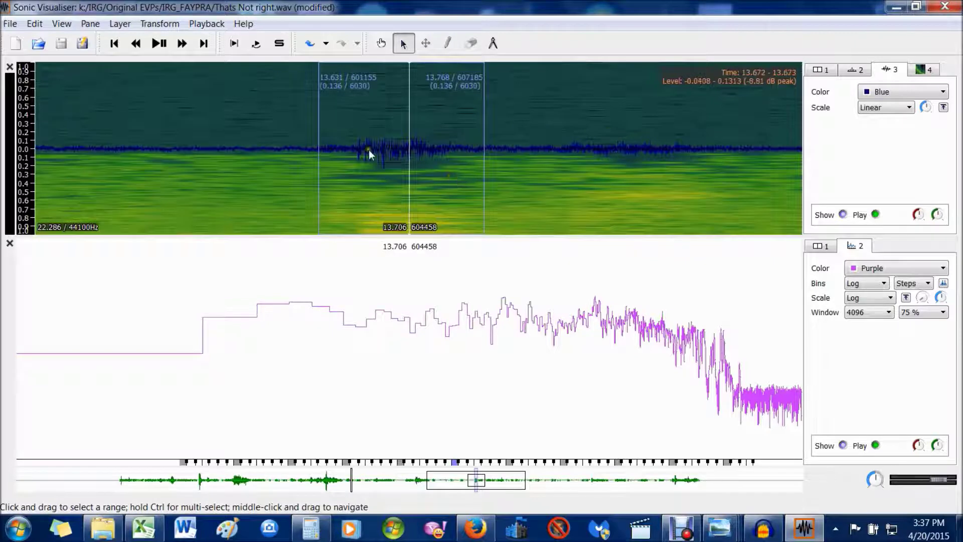
pyautogui.click(888, 91)
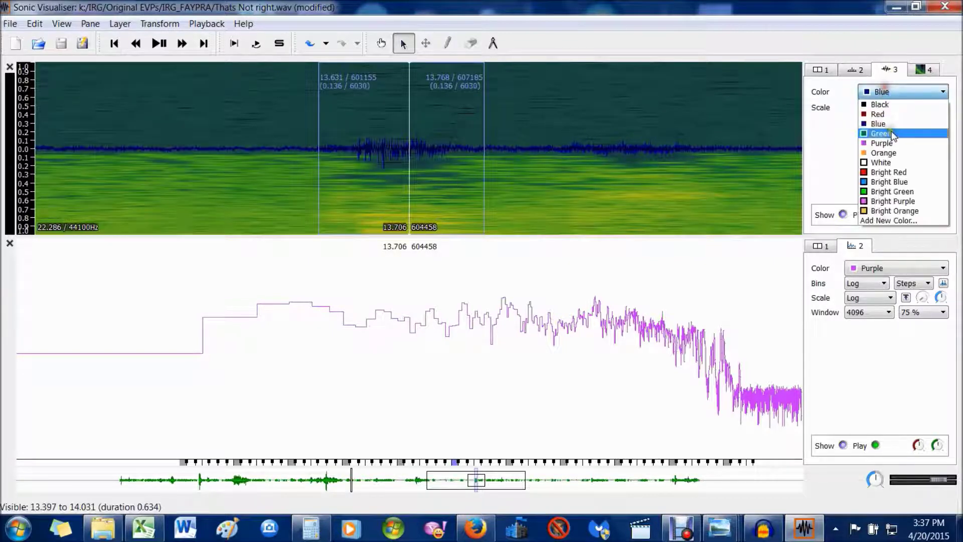
pyautogui.click(898, 162)
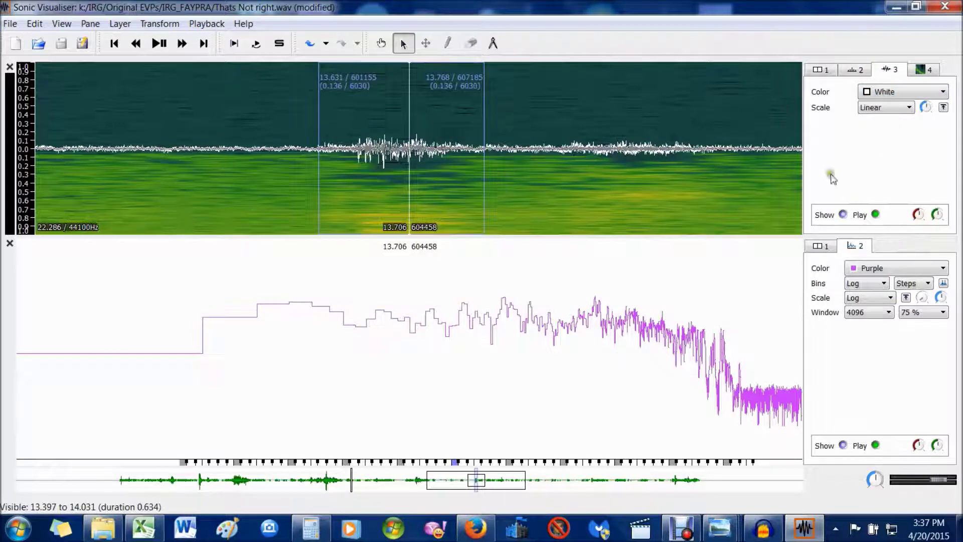
pyautogui.scroll(1, 399, 159)
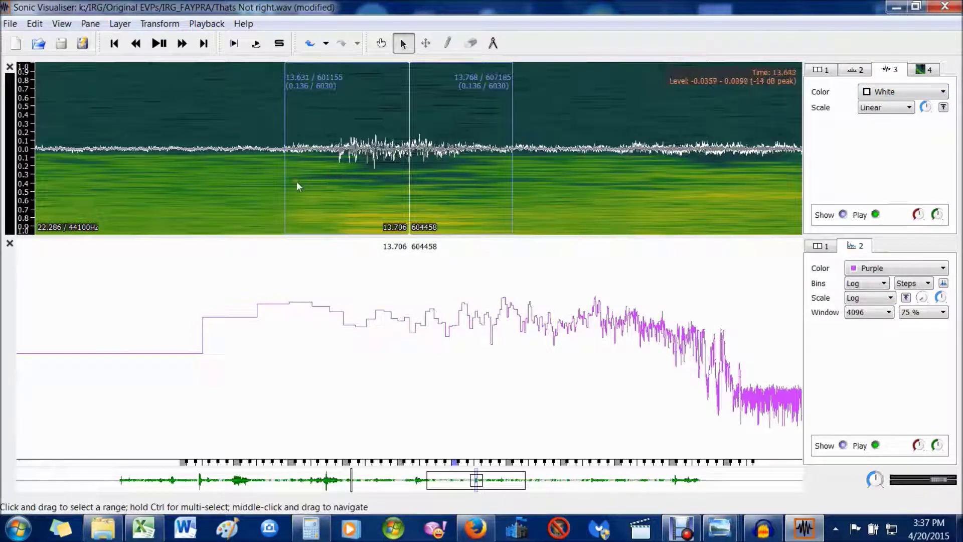
pyautogui.scroll(1, 326, 168)
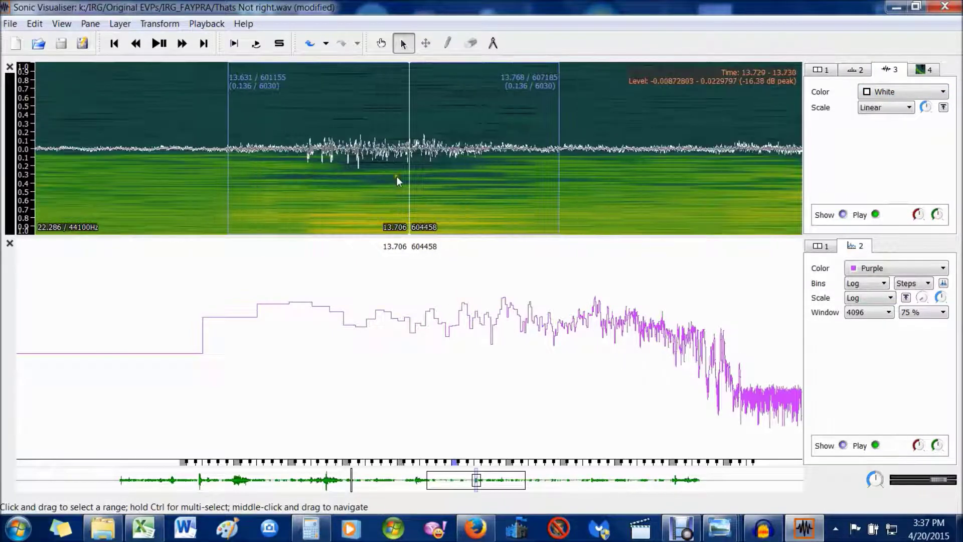
pyautogui.scroll(-1, 551, 216)
# Try the Sunset and White on Black colour schemes on the spectrogram layer behind the waveform
pyautogui.click(924, 70)
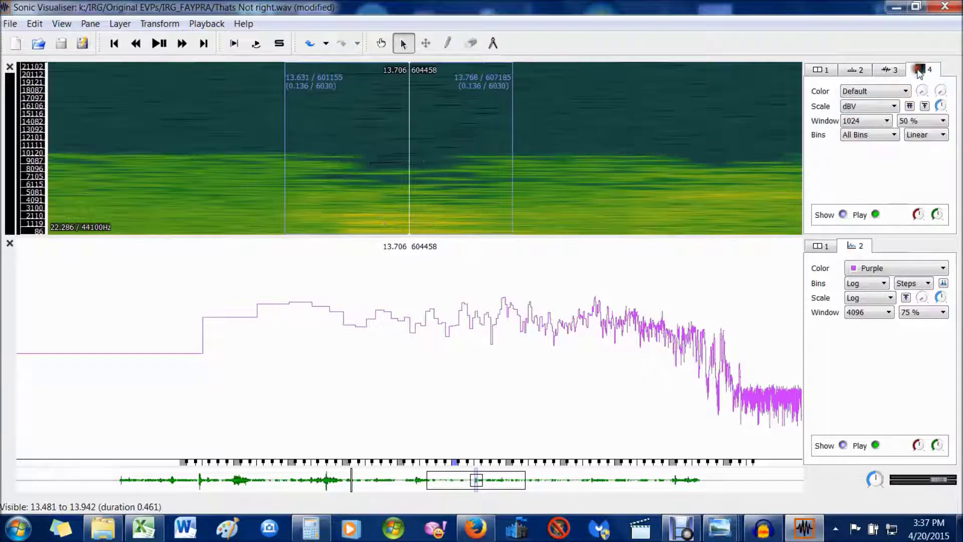
pyautogui.click(870, 93)
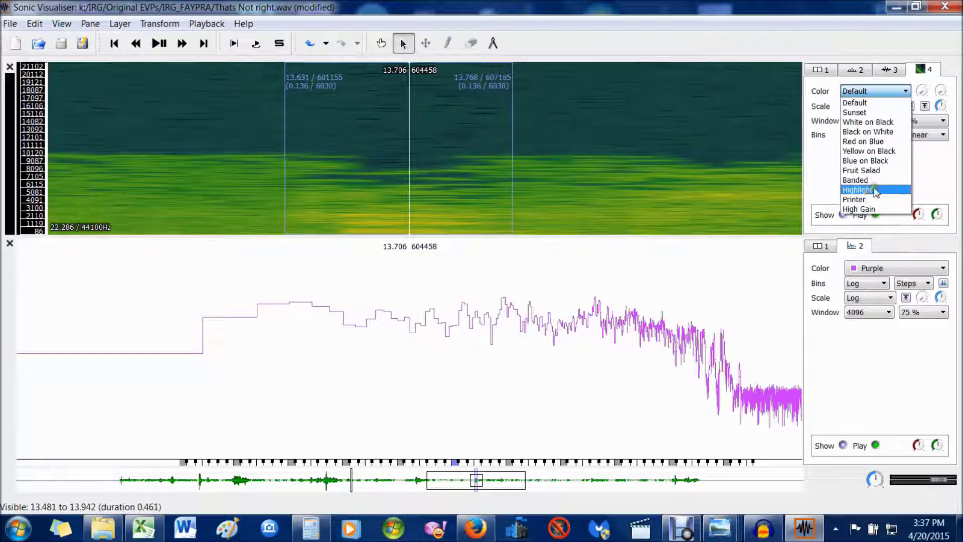
pyautogui.click(870, 112)
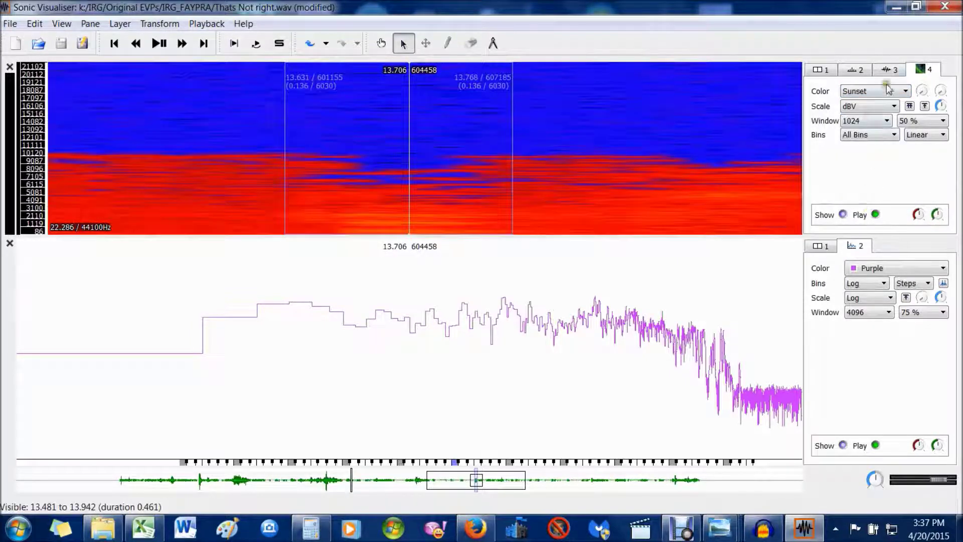
pyautogui.click(889, 70)
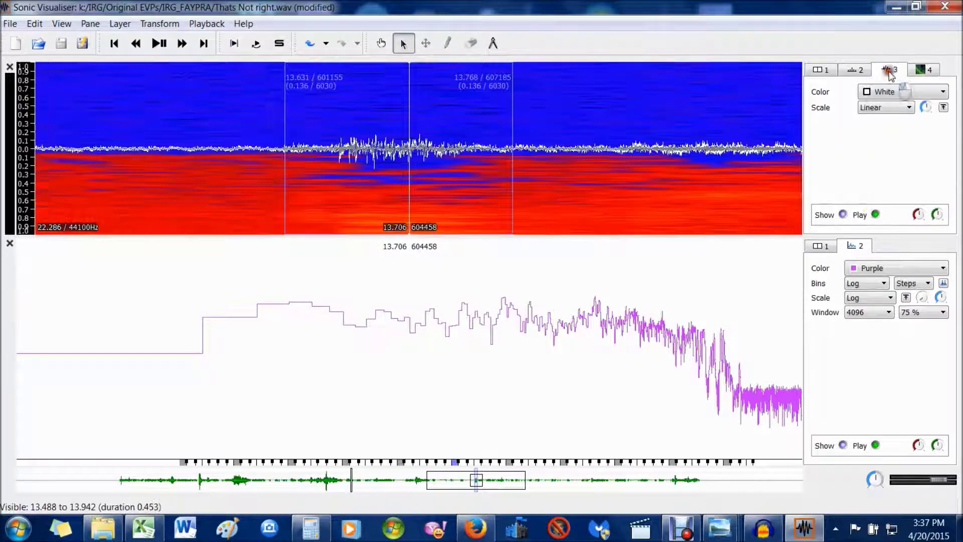
pyautogui.click(928, 70)
pyautogui.click(898, 92)
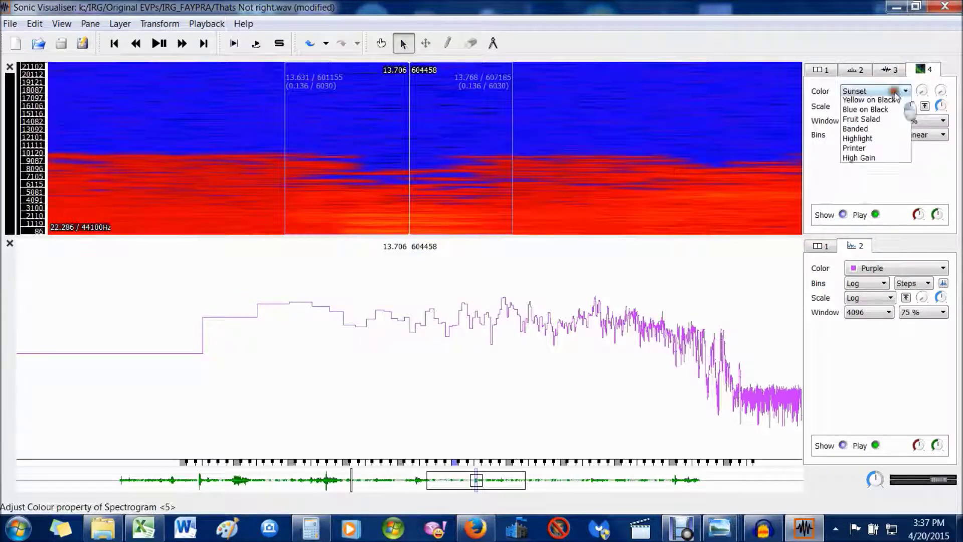
pyautogui.click(870, 123)
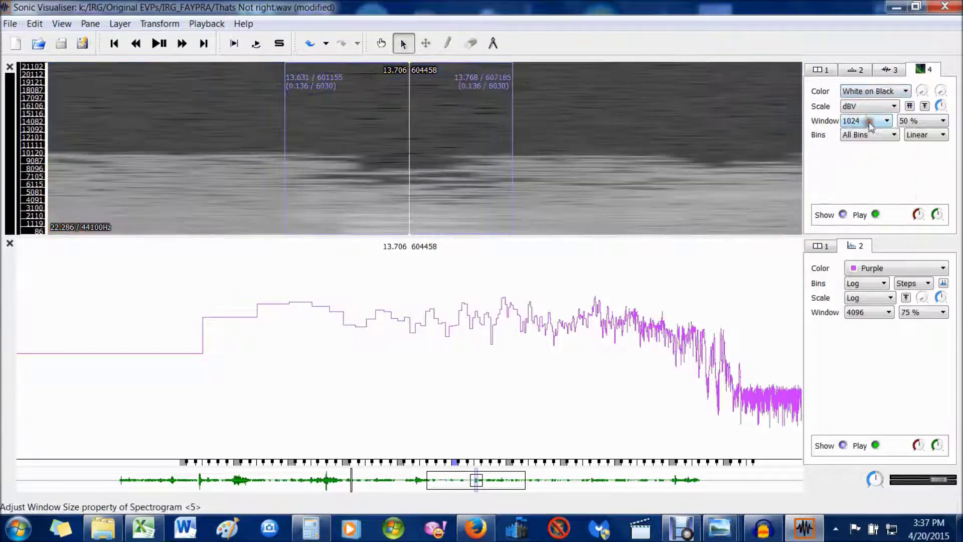
pyautogui.click(889, 71)
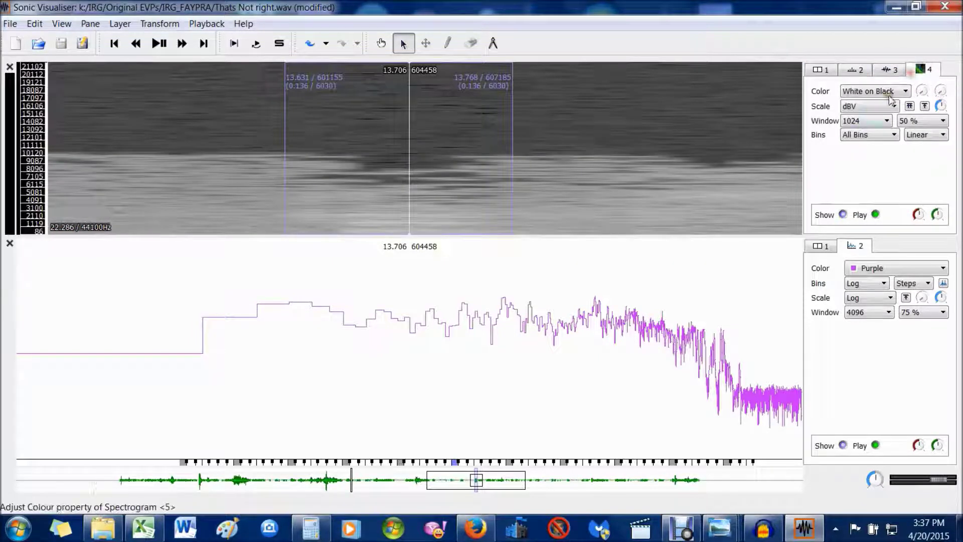
# Set the spectrogram layer's colour scheme to Red on Blue and bring the waveform layer to the front
pyautogui.click(873, 90)
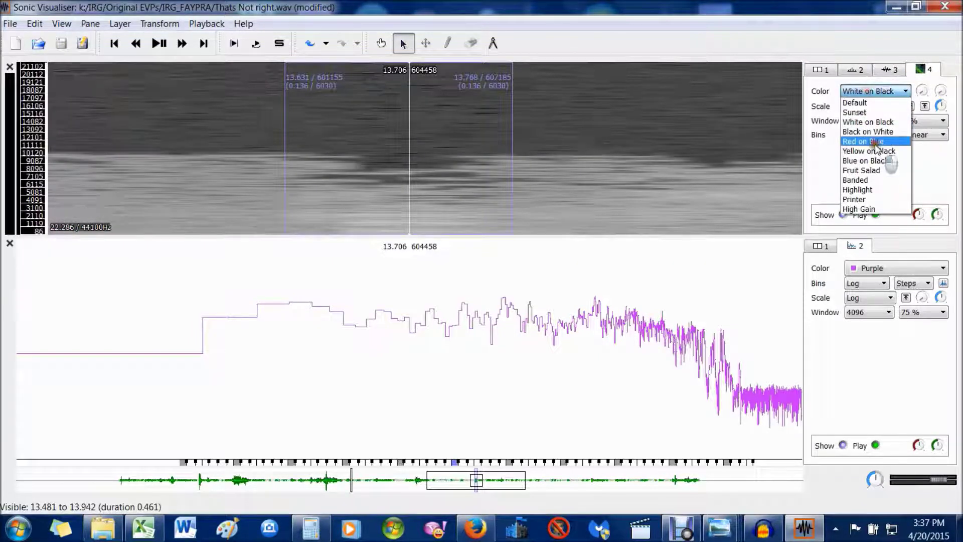
pyautogui.click(876, 142)
pyautogui.click(892, 70)
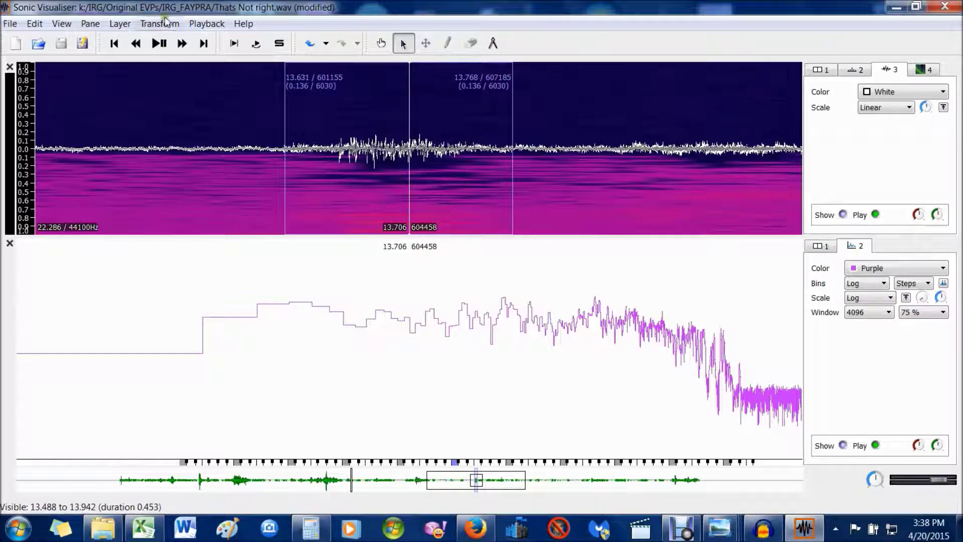
# Try an additional time ruler layer in the waveform pane, and delete it again
pyautogui.click(121, 23)
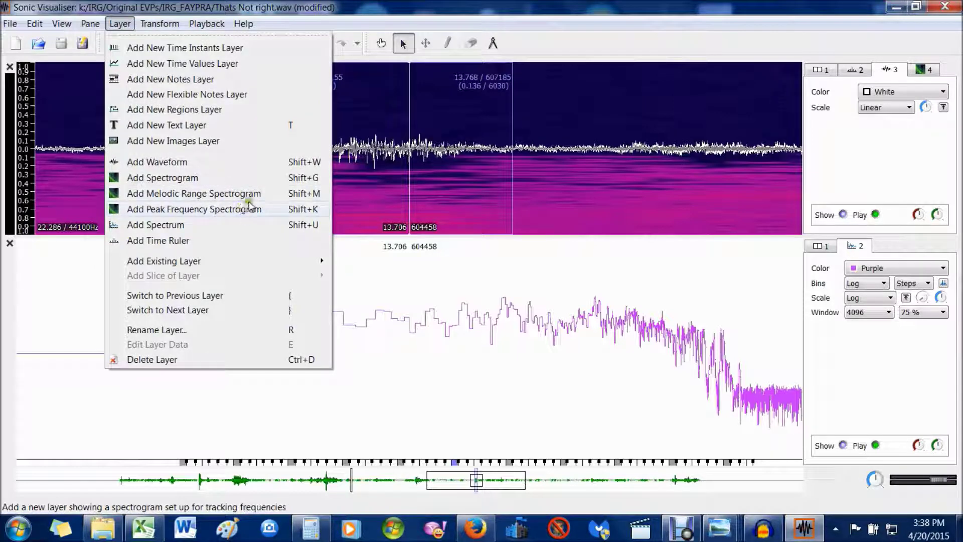
pyautogui.click(157, 241)
pyautogui.click(120, 24)
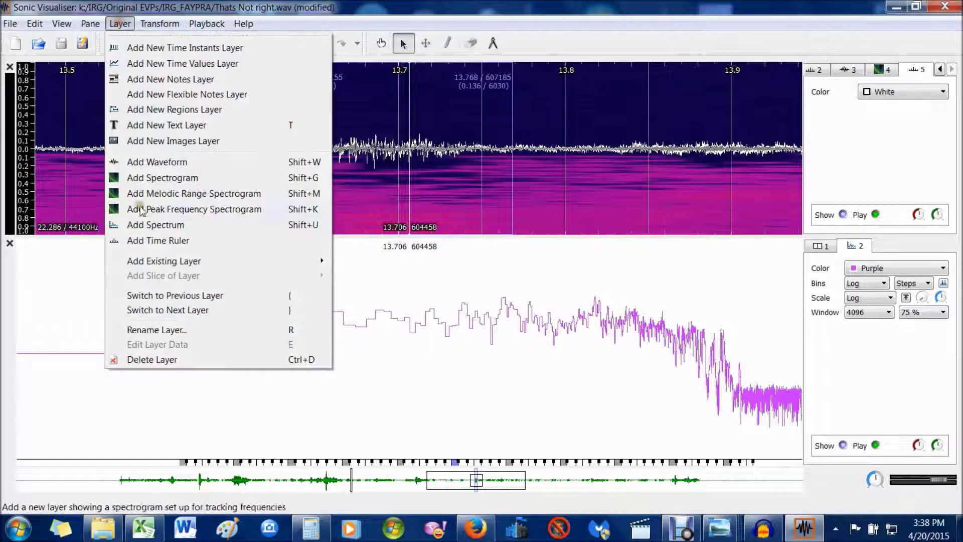
pyautogui.click(151, 360)
# Compare the upper pane's spectrogram, time ruler and waveform layers, leaving the waveform layer in front
pyautogui.click(925, 69)
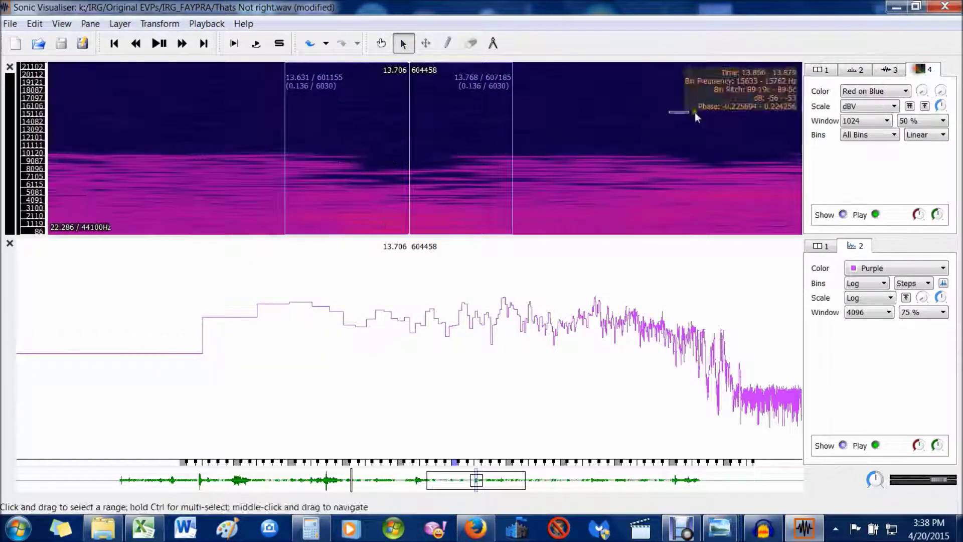
pyautogui.click(890, 70)
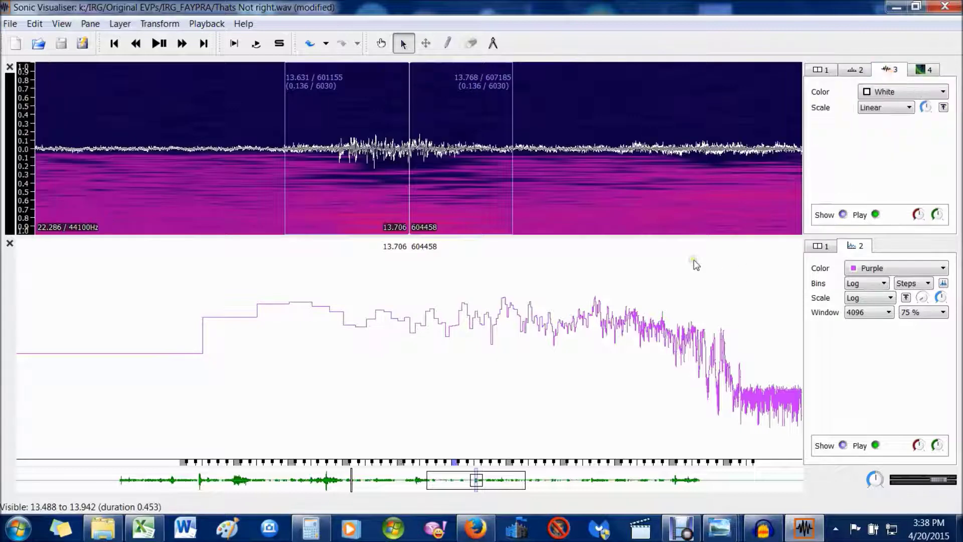
pyautogui.click(857, 71)
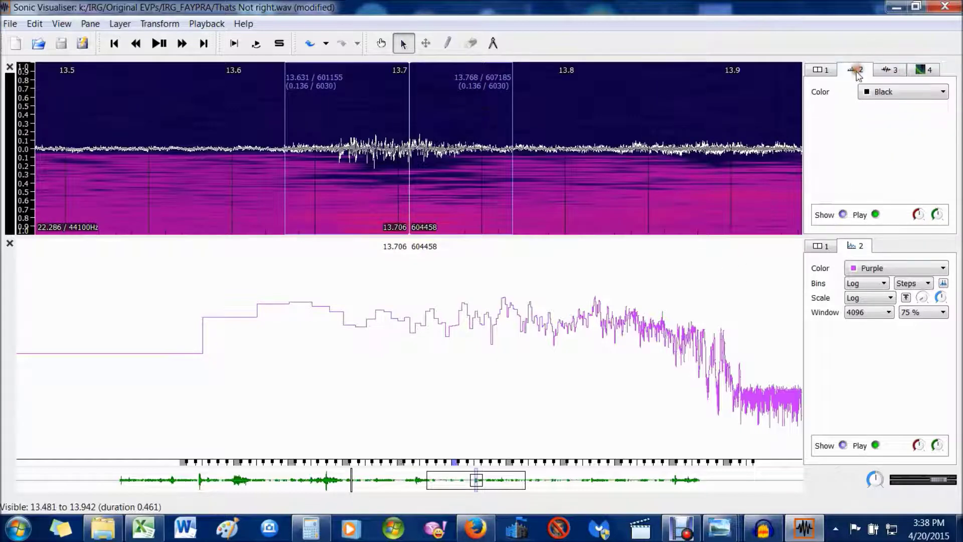
pyautogui.click(930, 72)
pyautogui.click(892, 73)
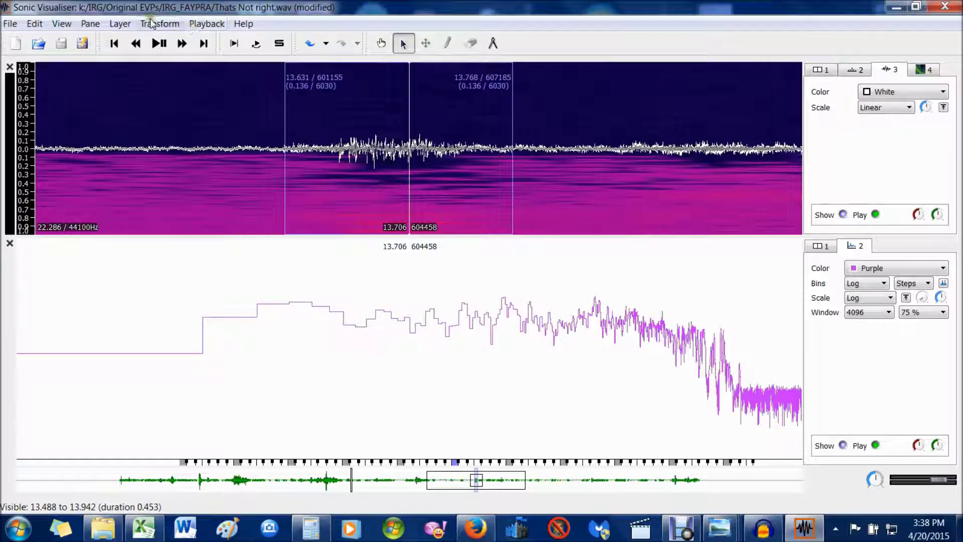
# Add a text layer to the upper pane and place the label "That's" on the voice burst in the waveform
pyautogui.click(118, 24)
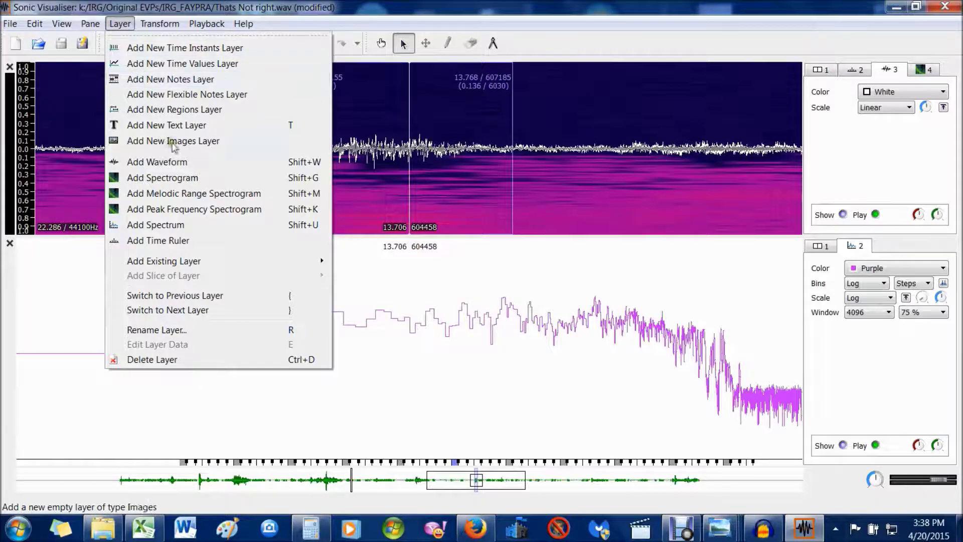
pyautogui.click(182, 125)
pyautogui.click(374, 147)
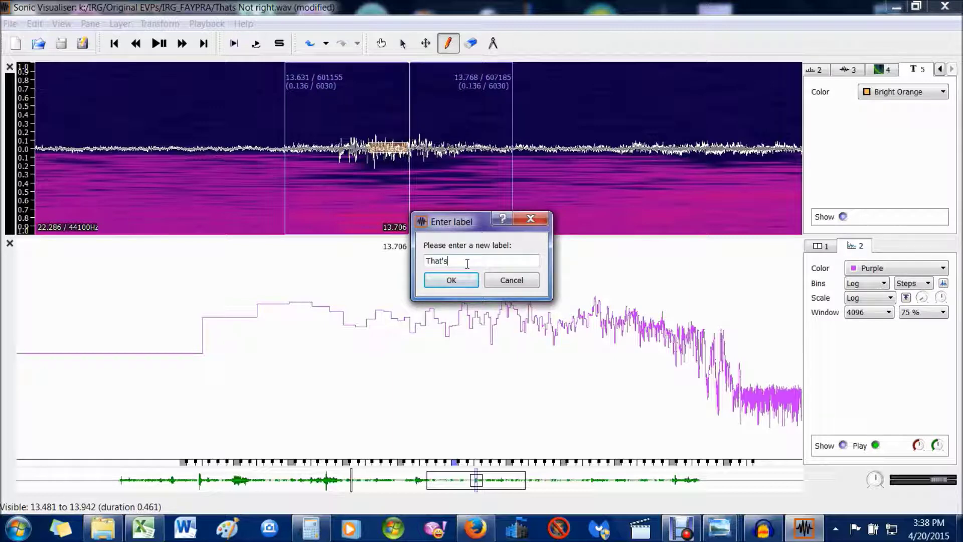
pyautogui.click(451, 279)
pyautogui.moveTo(398, 152); pyautogui.dragTo(397, 114)
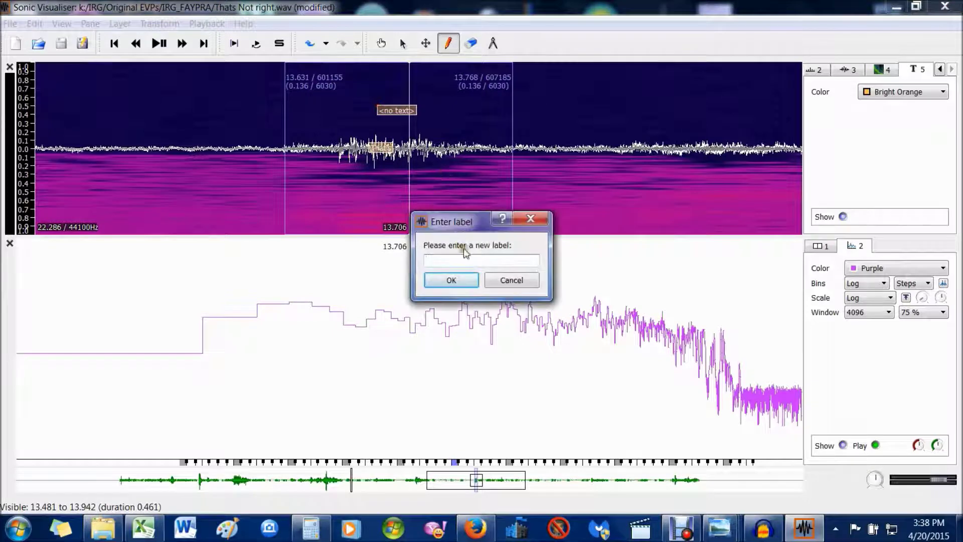
pyautogui.click(510, 281)
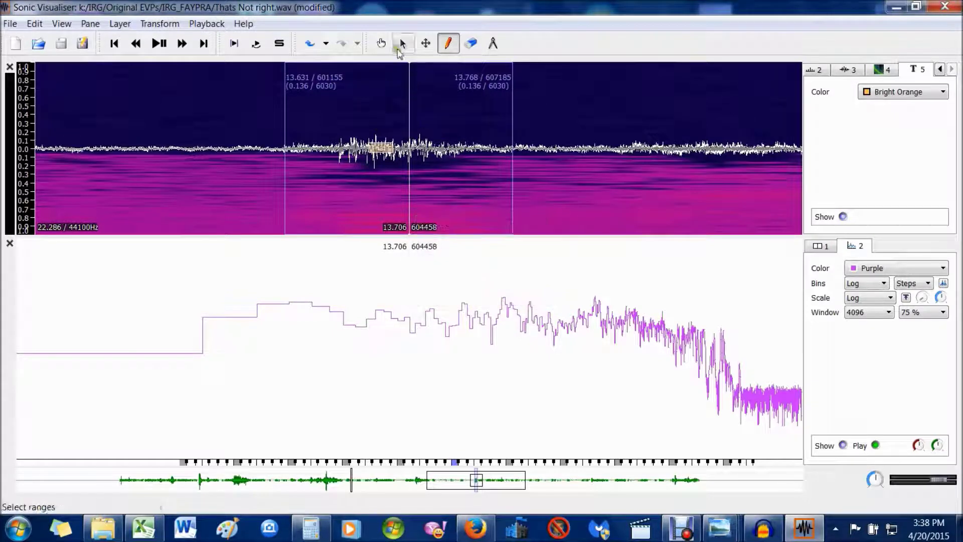
# Try to select the "That's" label on the waveform
pyautogui.click(402, 44)
pyautogui.click(370, 149)
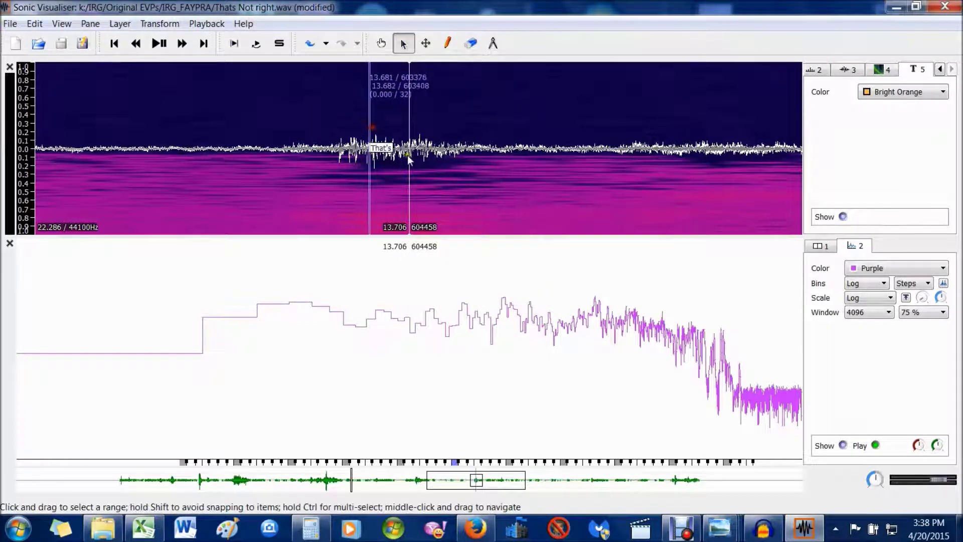
pyautogui.moveTo(378, 151); pyautogui.dragTo(380, 150)
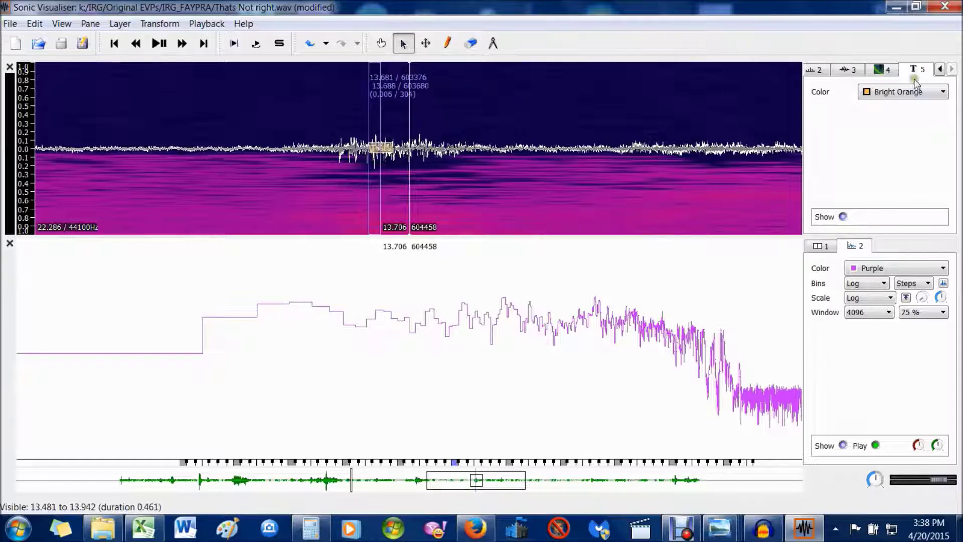
# Try White and Black as the text layer's colour and try to reselect the "That's" label
pyautogui.click(911, 100)
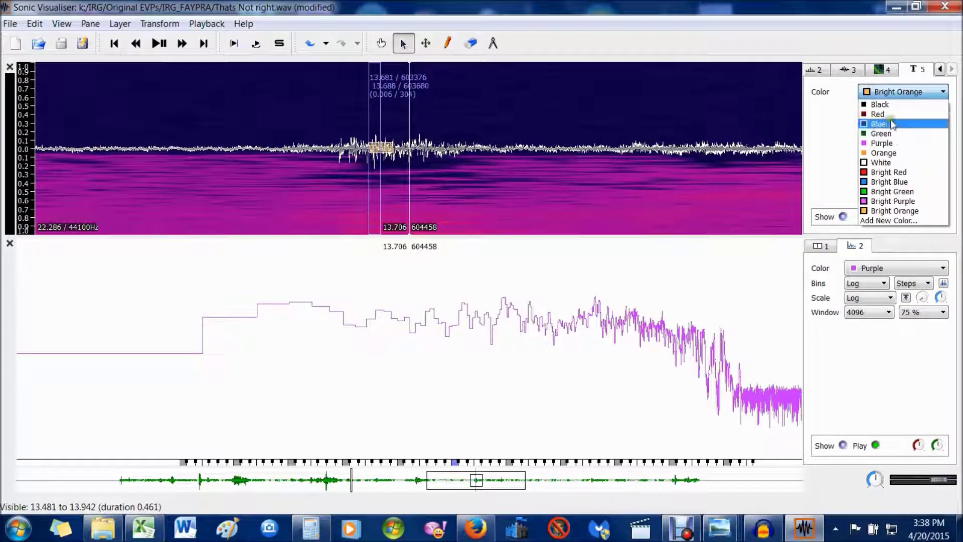
pyautogui.click(896, 161)
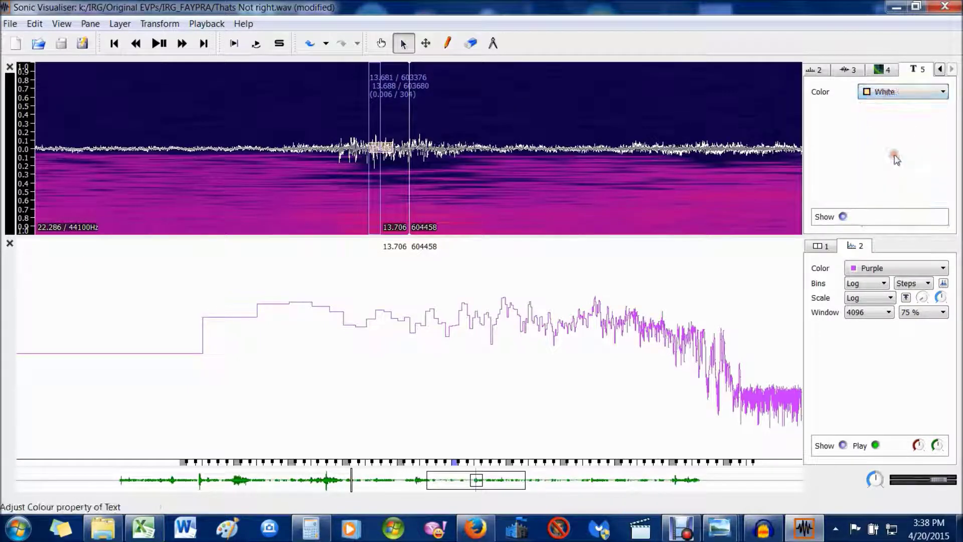
pyautogui.click(902, 95)
pyautogui.click(896, 106)
pyautogui.moveTo(380, 150); pyautogui.dragTo(579, 159)
pyautogui.moveTo(389, 150)
pyautogui.mouseDown()
pyautogui.moveTo(396, 160)
pyautogui.moveTo(391, 152)
pyautogui.mouseUp()
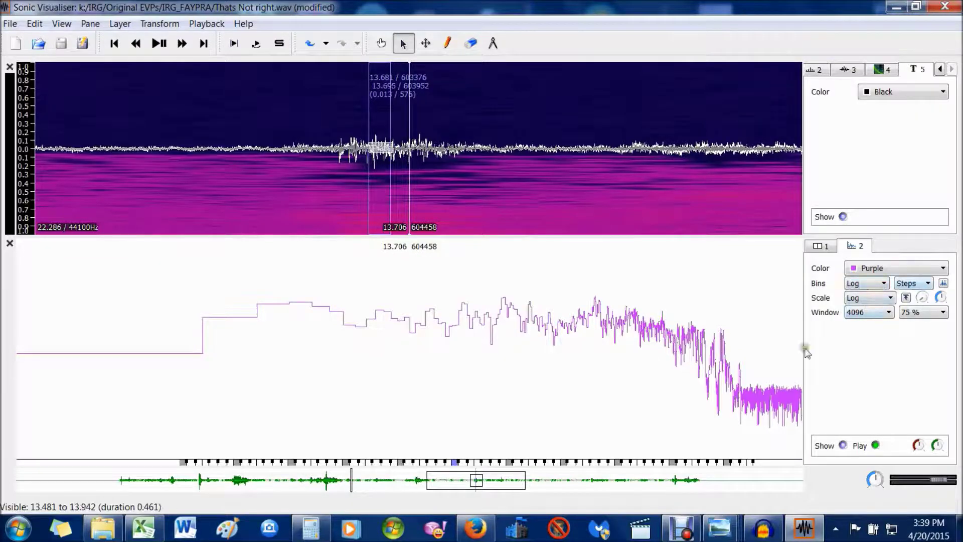
pyautogui.click(923, 313)
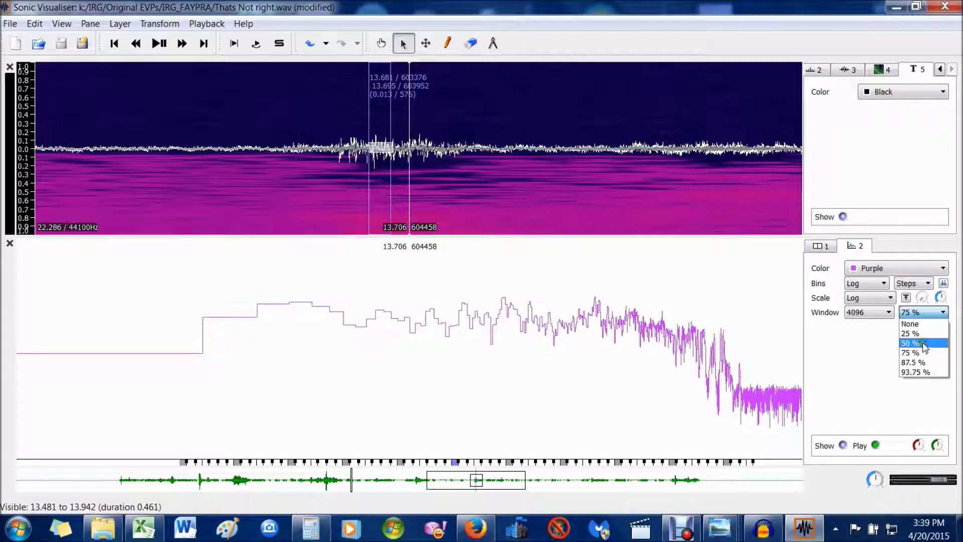
pyautogui.click(917, 122)
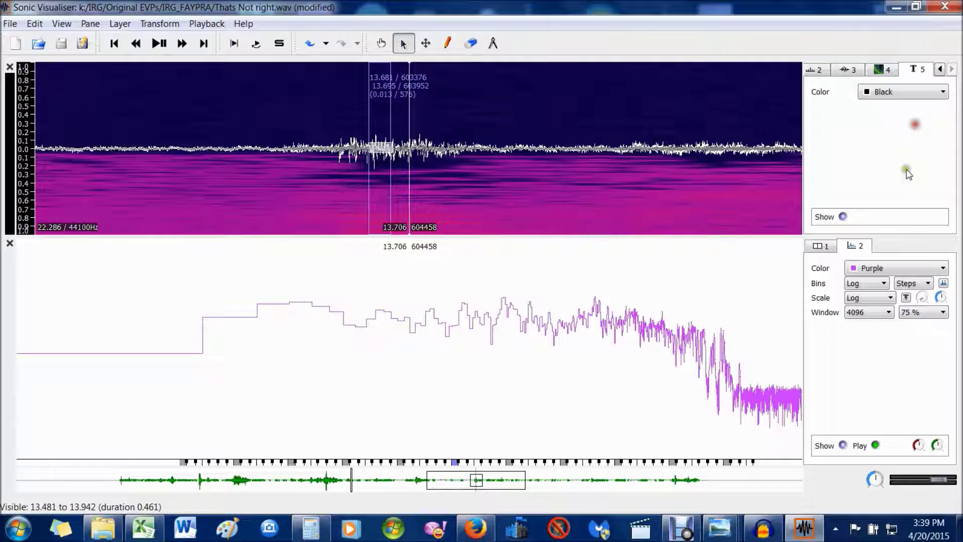
pyautogui.click(929, 95)
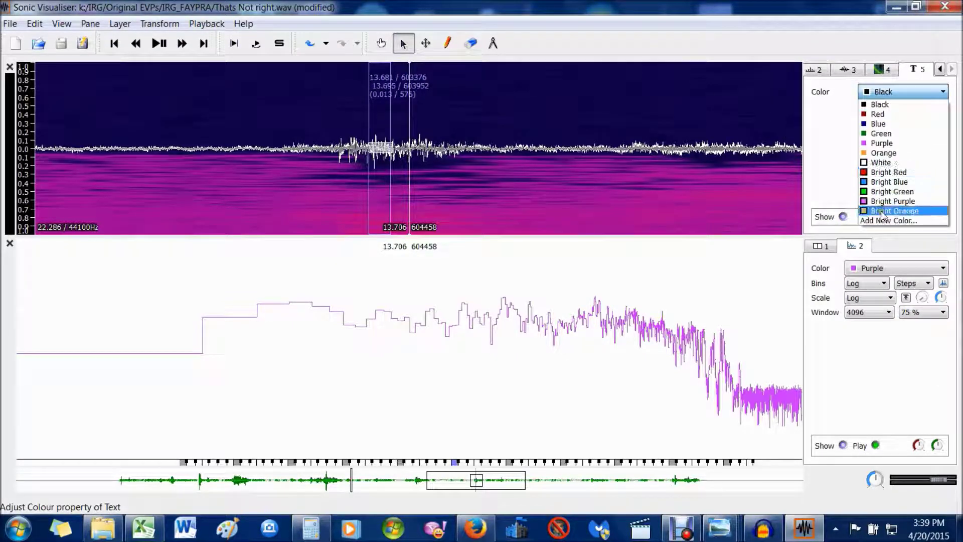
pyautogui.click(409, 6)
# Delete the text layer holding the "That's" label from the upper pane
pyautogui.click(160, 23)
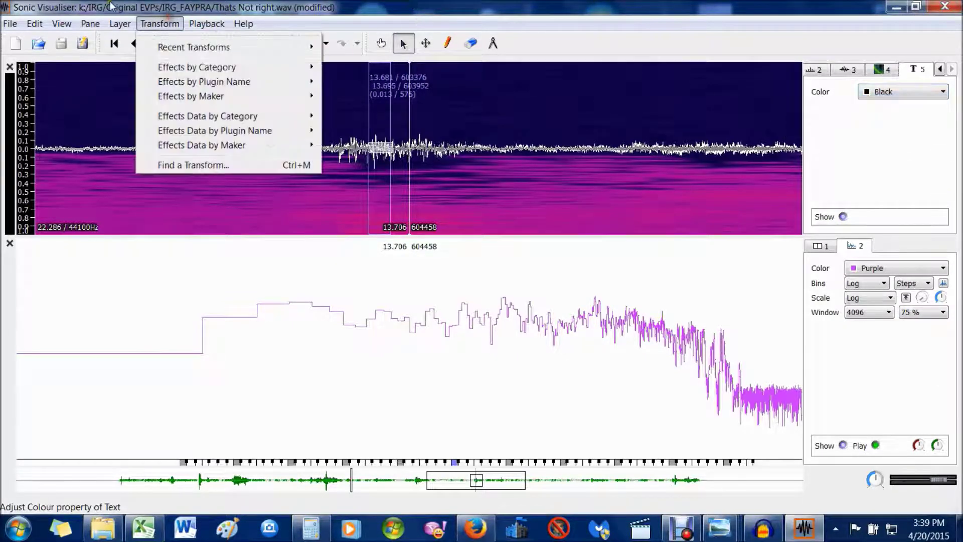
pyautogui.moveTo(123, 25)
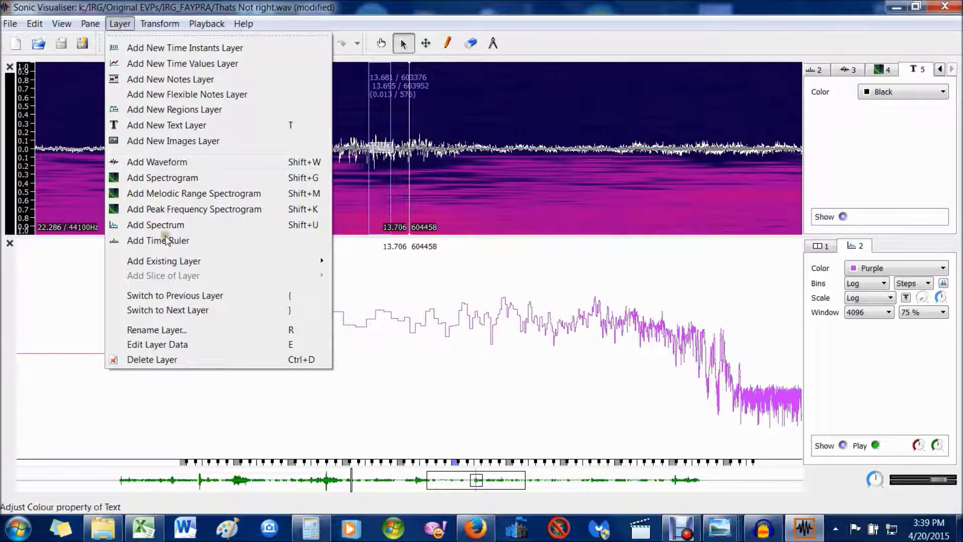
pyautogui.click(159, 360)
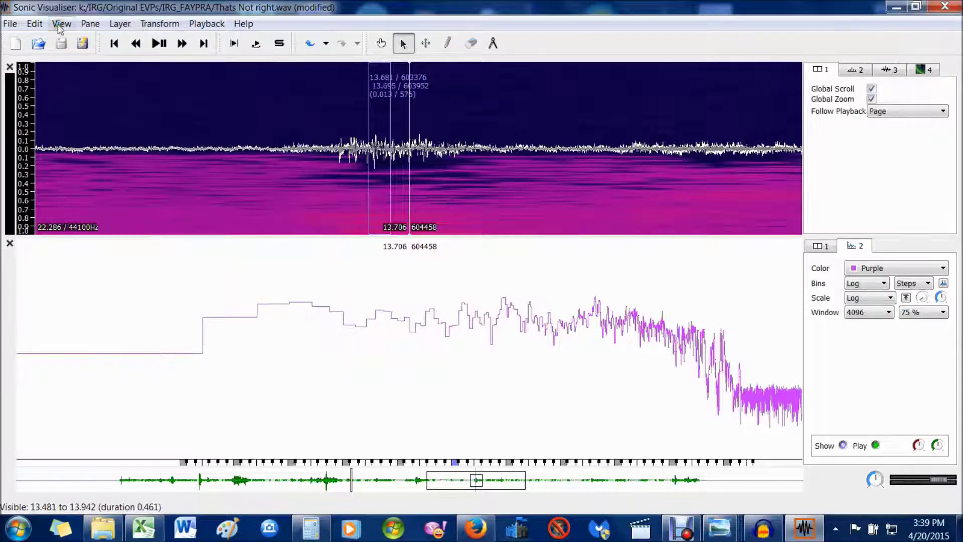
# Add a new text layer and place the label "That's" above the waveform, ahead of the selected range
pyautogui.click(119, 25)
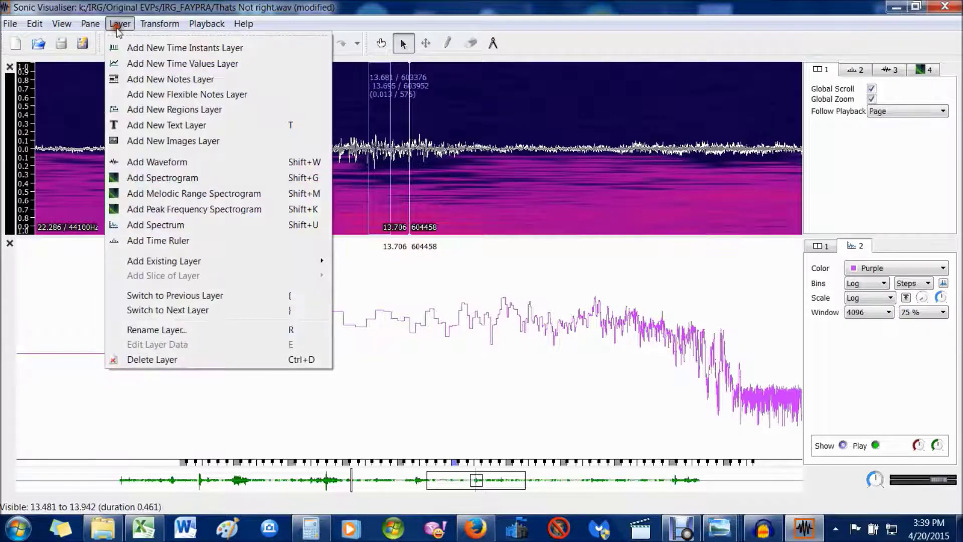
pyautogui.click(168, 127)
pyautogui.moveTo(188, 143); pyautogui.dragTo(188, 125)
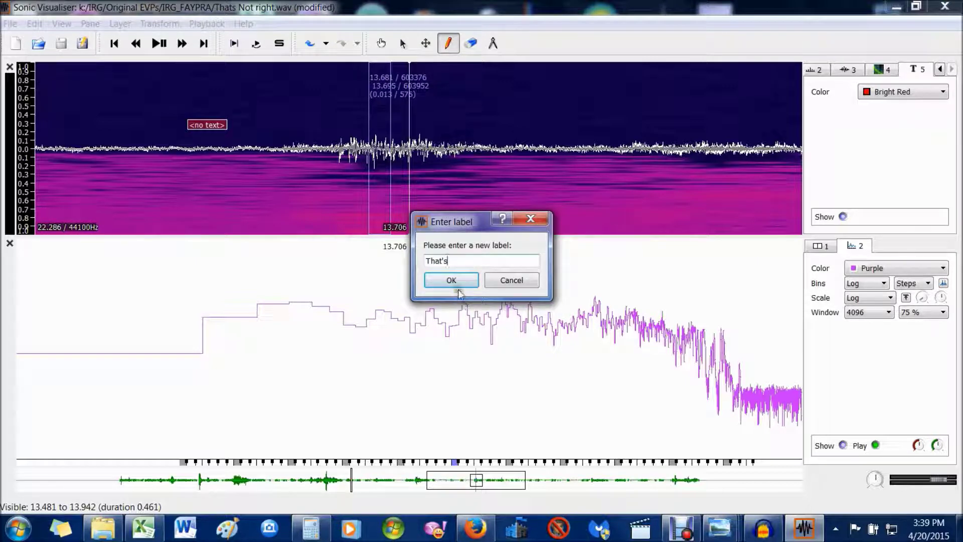
pyautogui.write("That's")
pyautogui.click(452, 280)
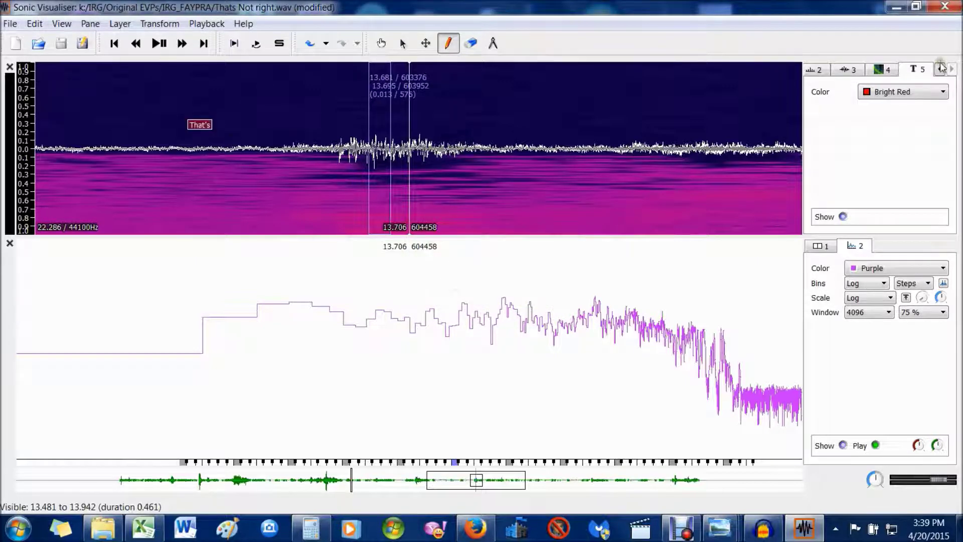
# Try to move the "That's" label along the upper pane
pyautogui.click(426, 43)
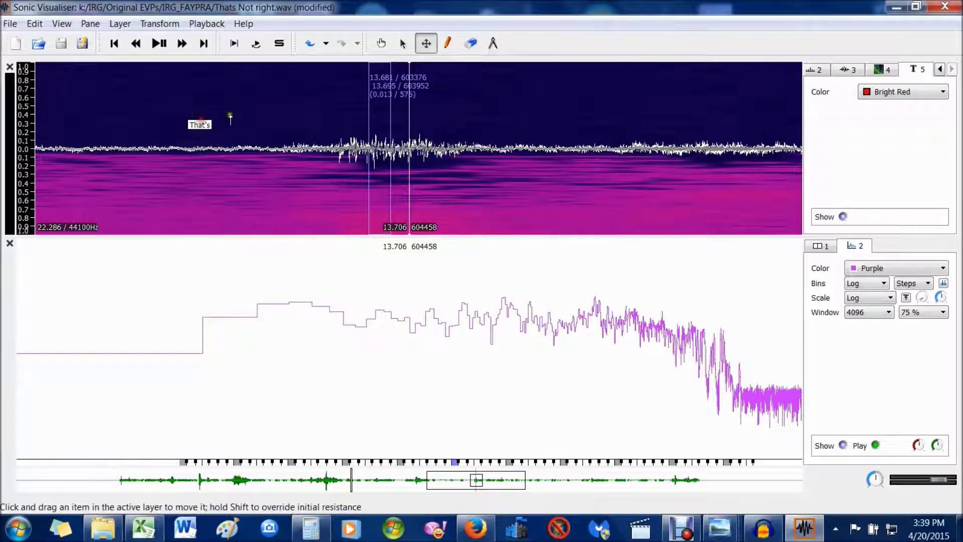
pyautogui.click(381, 43)
pyautogui.moveTo(207, 127); pyautogui.dragTo(145, 156)
# Try a new images layer in the upper pane, cancel choosing an image, and delete the layer
pyautogui.click(128, 25)
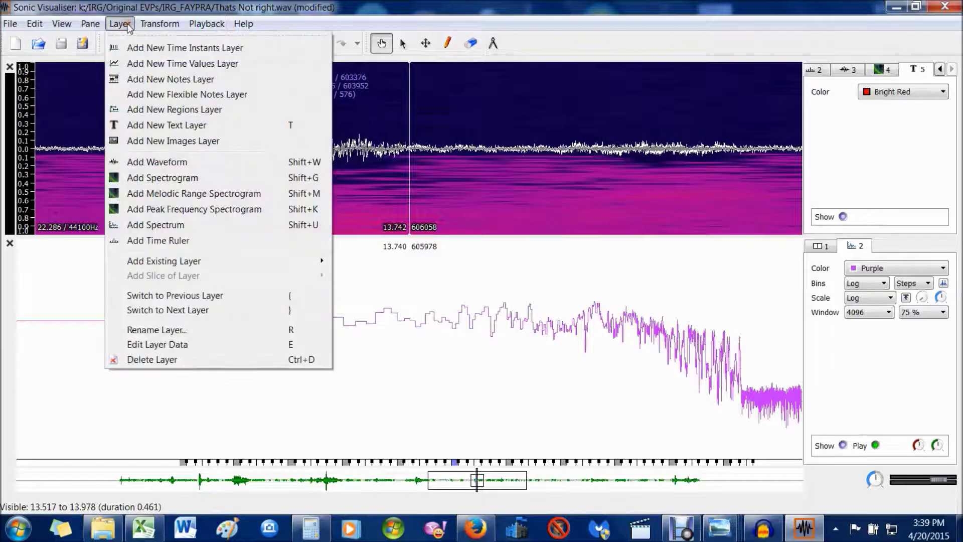
pyautogui.click(166, 141)
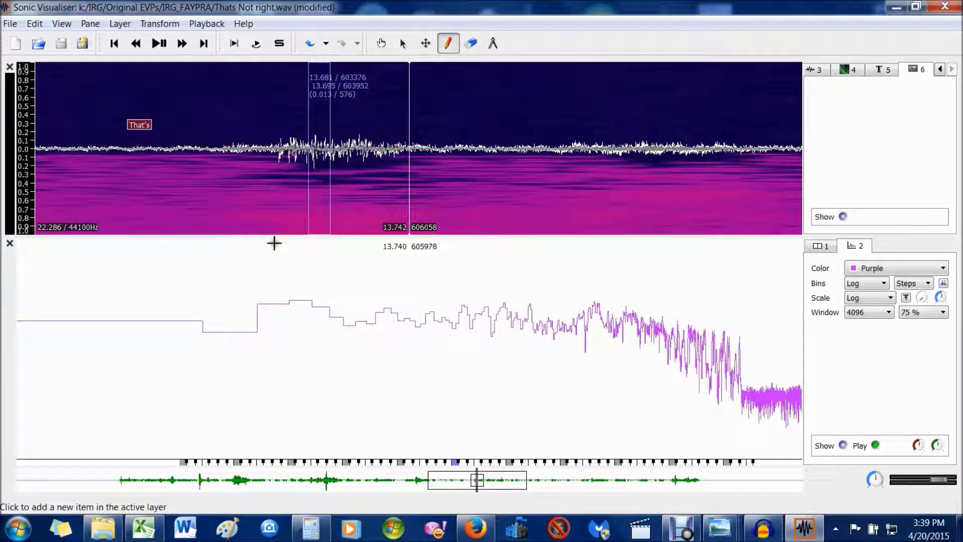
pyautogui.moveTo(267, 152)
pyautogui.mouseDown()
pyautogui.moveTo(396, 203)
pyautogui.moveTo(404, 181)
pyautogui.mouseUp()
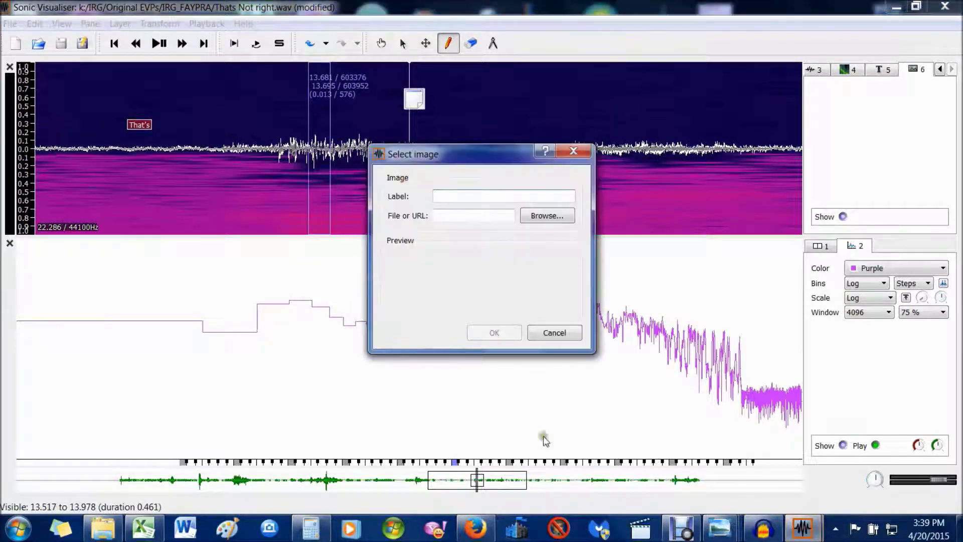
pyautogui.click(549, 340)
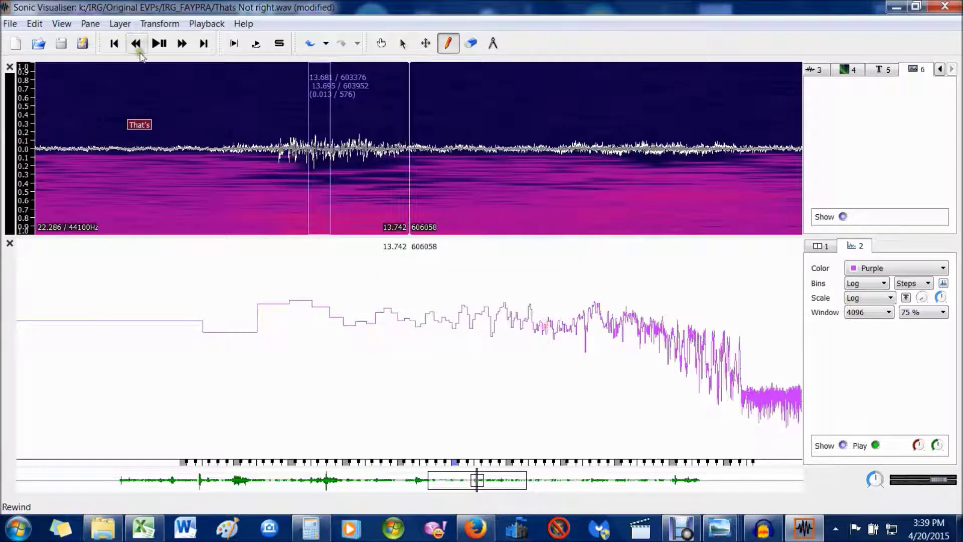
pyautogui.click(120, 23)
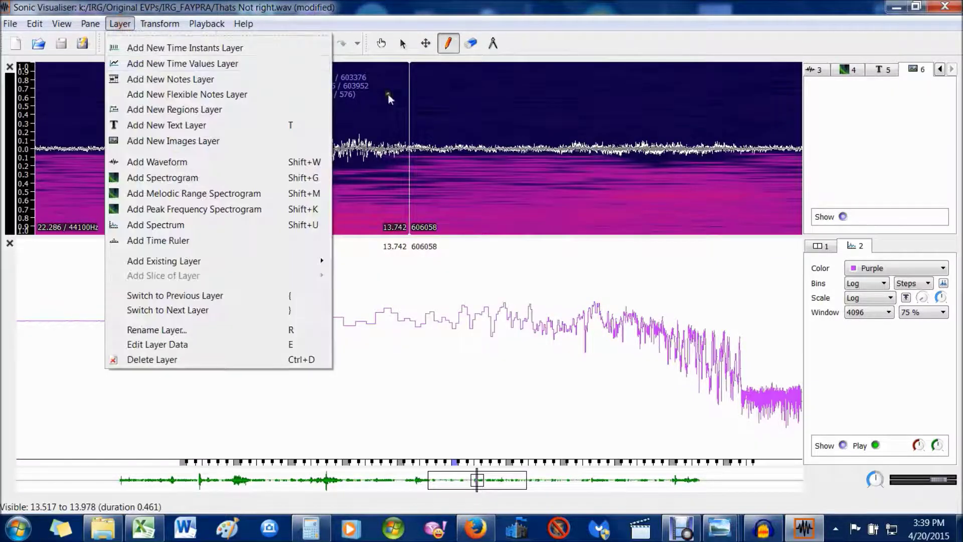
pyautogui.click(181, 362)
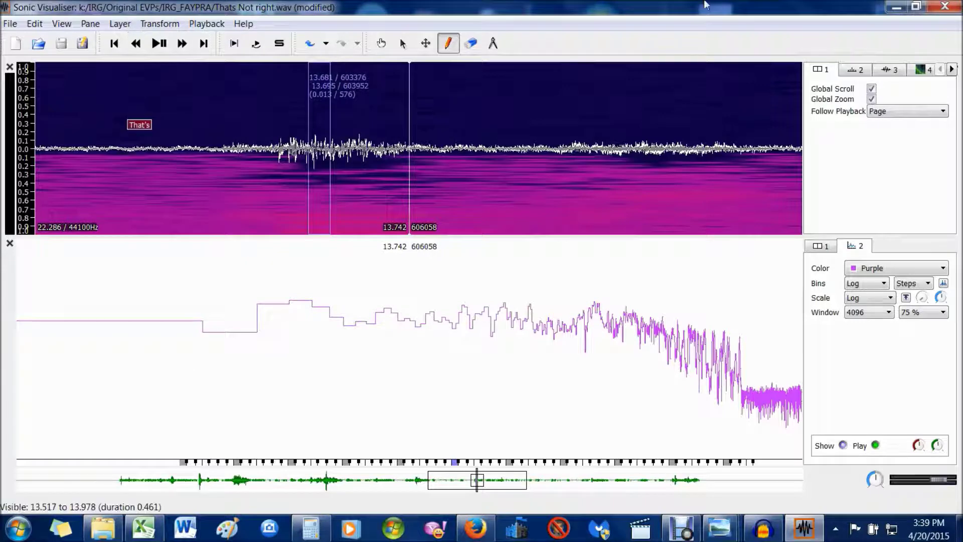
# Delete the remaining "That's" text layer and bring the spectrogram layer to the front of the upper pane
pyautogui.click(951, 70)
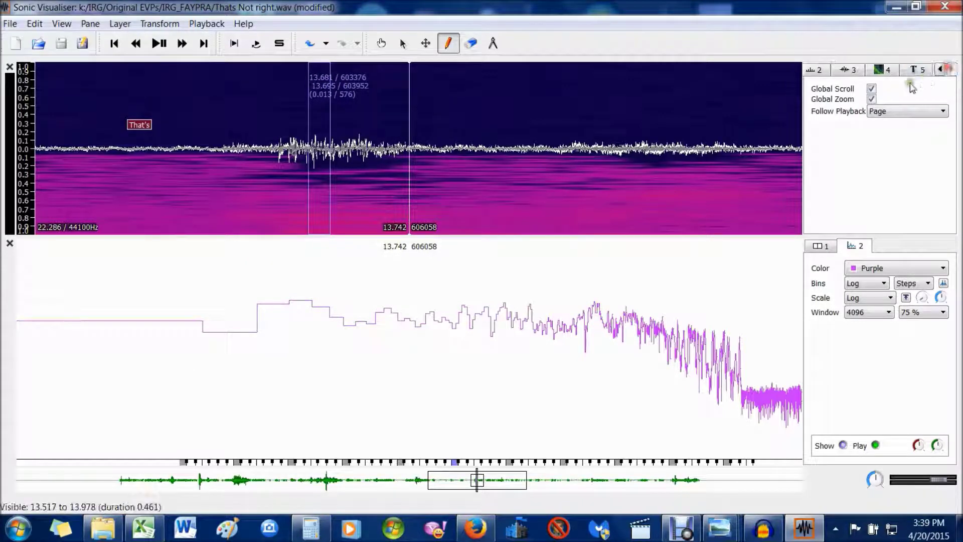
pyautogui.click(912, 71)
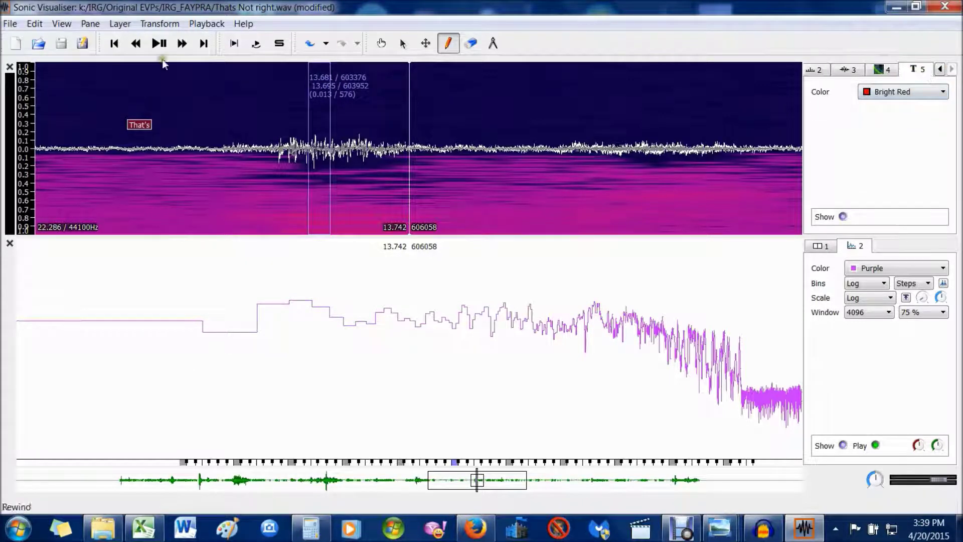
pyautogui.click(121, 26)
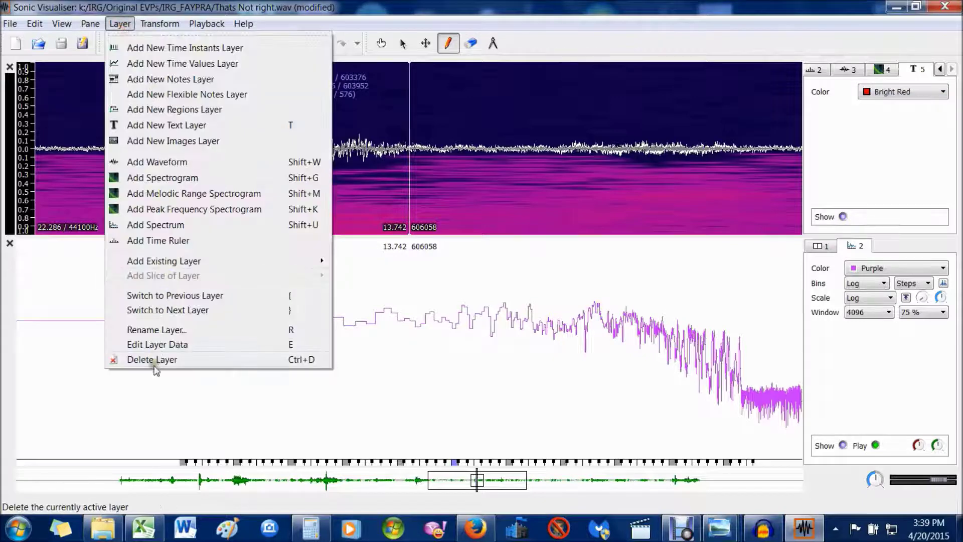
pyautogui.click(156, 360)
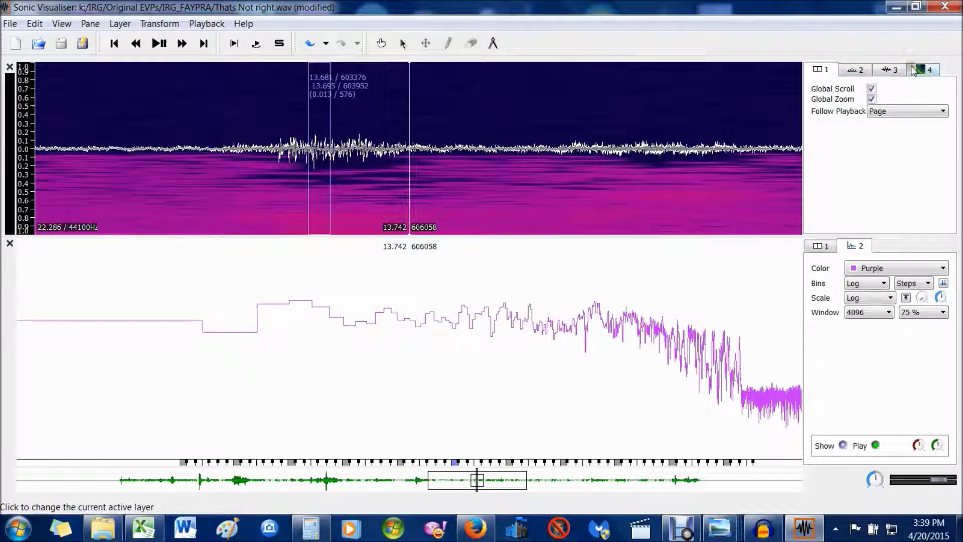
pyautogui.click(926, 71)
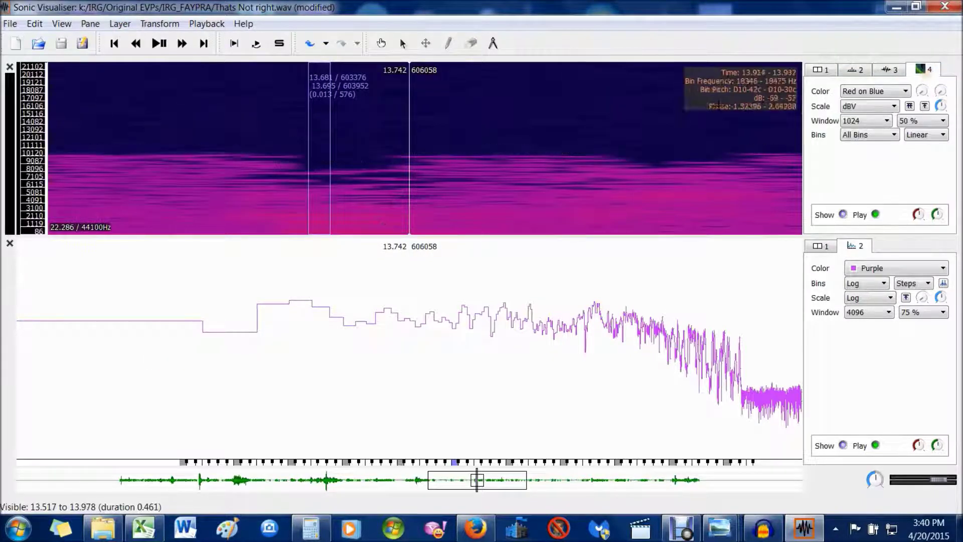
pyautogui.click(160, 25)
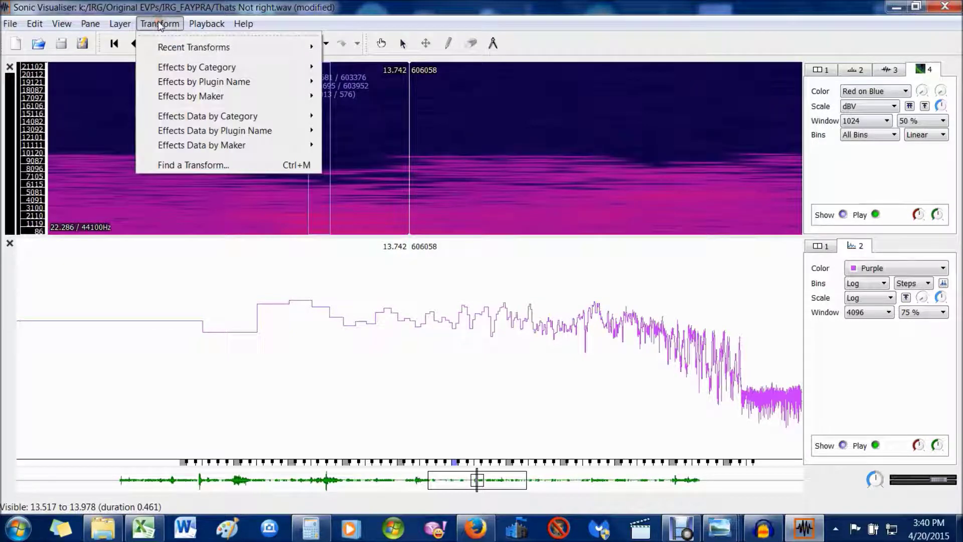
pyautogui.moveTo(178, 83)
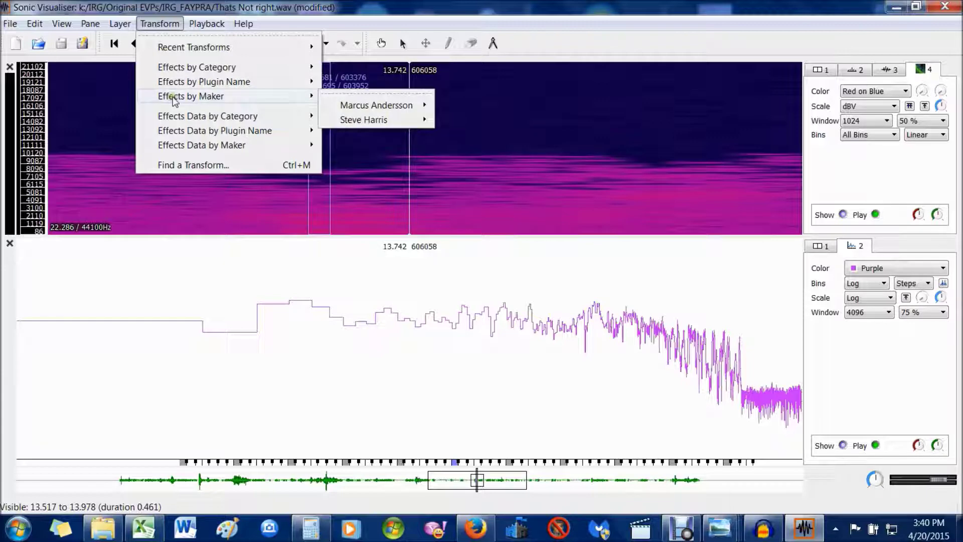
pyautogui.moveTo(195, 130)
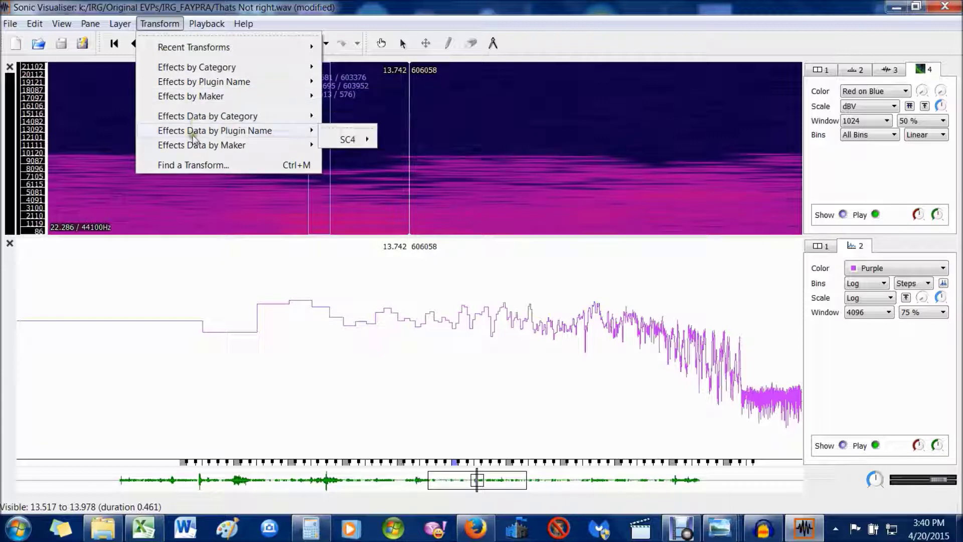
pyautogui.moveTo(206, 24)
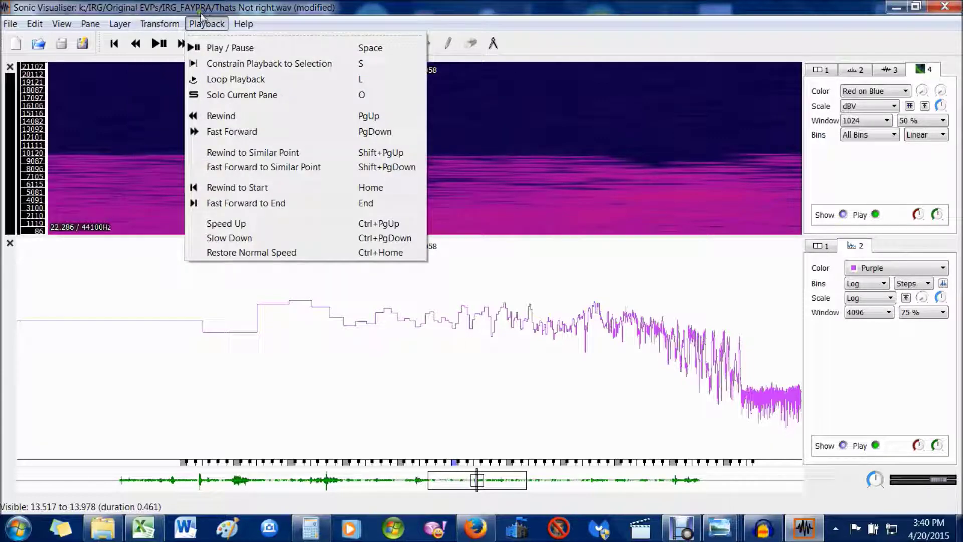
pyautogui.moveTo(159, 24)
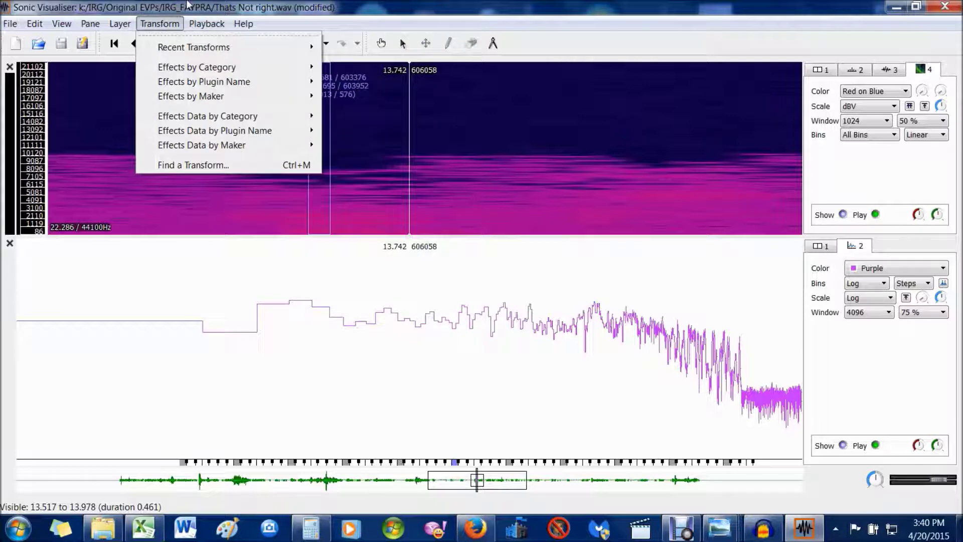
# Play the recording and close the lower spectrum pane so the spectrogram fills the window
pyautogui.click(398, 20)
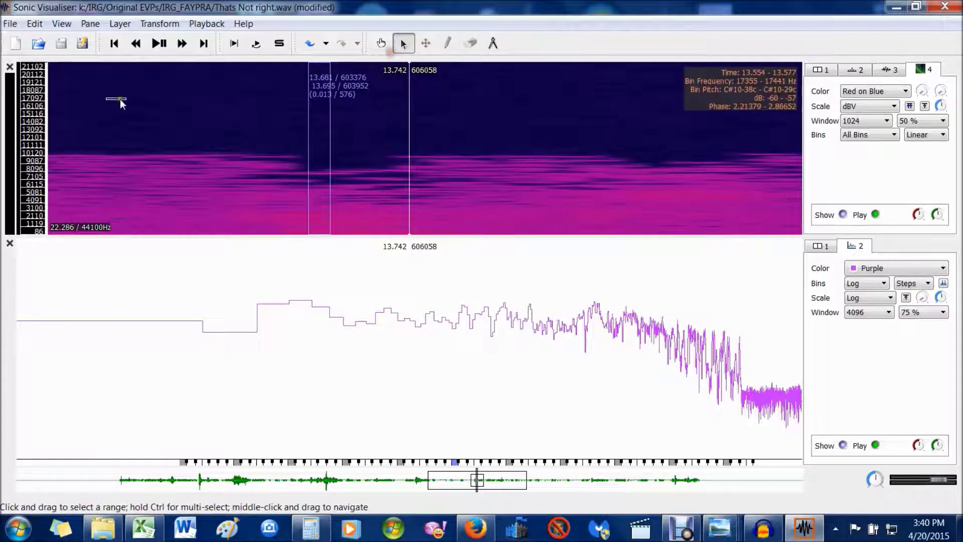
pyautogui.click(154, 52)
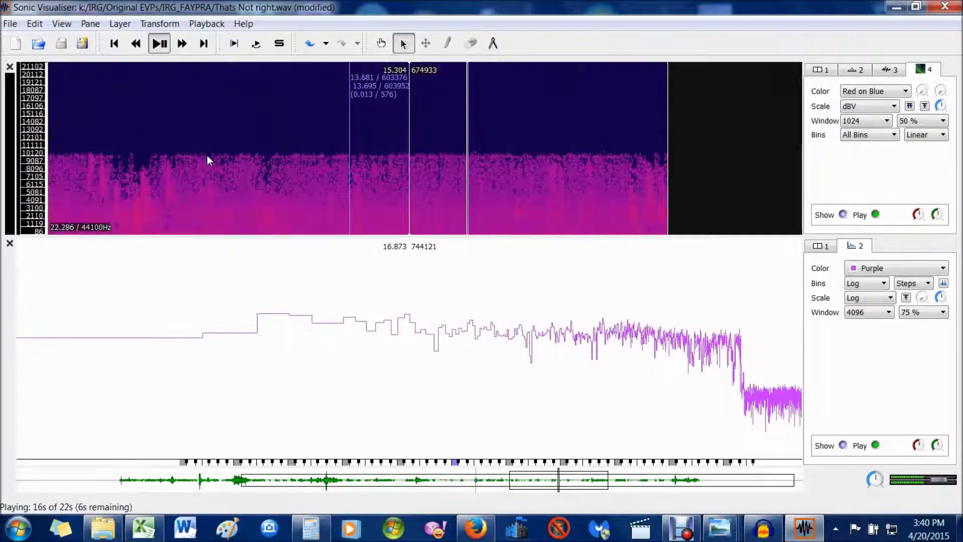
pyautogui.click(10, 243)
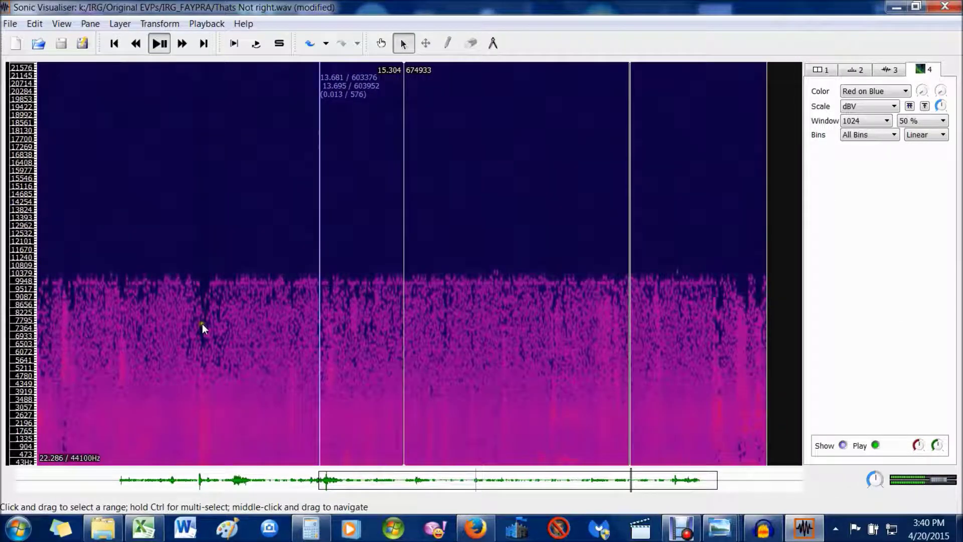
# Select a range about 1.38 s long in the spectrogram and set the spectrogram's colour scheme to Fruit Salad
pyautogui.moveTo(228, 365); pyautogui.dragTo(301, 381)
pyautogui.moveTo(312, 484); pyautogui.dragTo(392, 484)
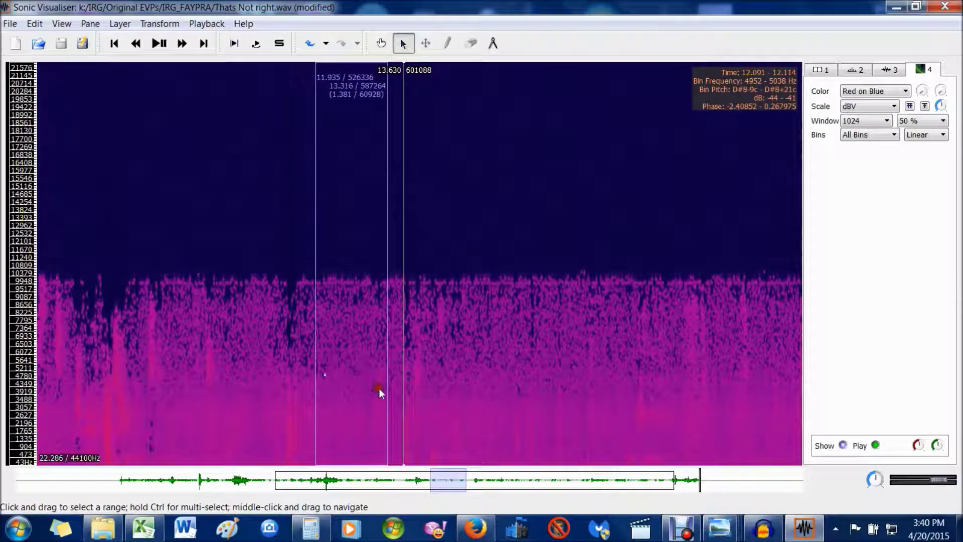
pyautogui.scroll(-1, 379, 389)
pyautogui.click(876, 90)
pyautogui.click(862, 170)
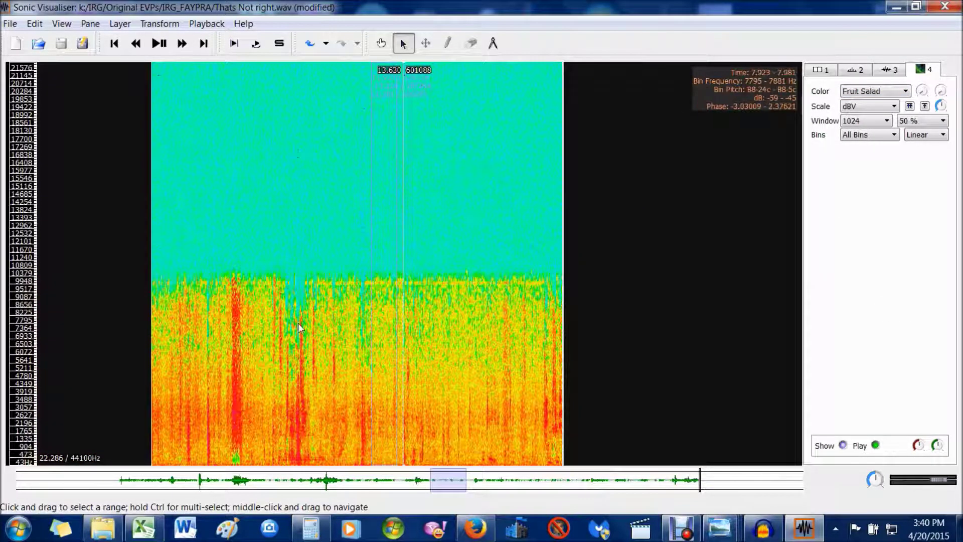
# Play the recording from the start, skip ahead, and select the stretch directly after the previous range before stopping playback
pyautogui.click(114, 43)
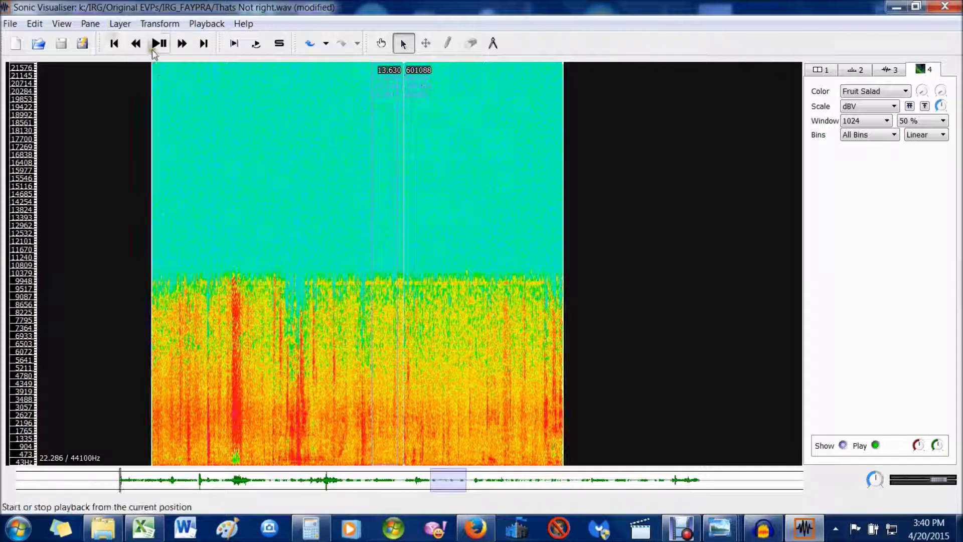
pyautogui.click(158, 44)
pyautogui.click(181, 44)
pyautogui.click(182, 44)
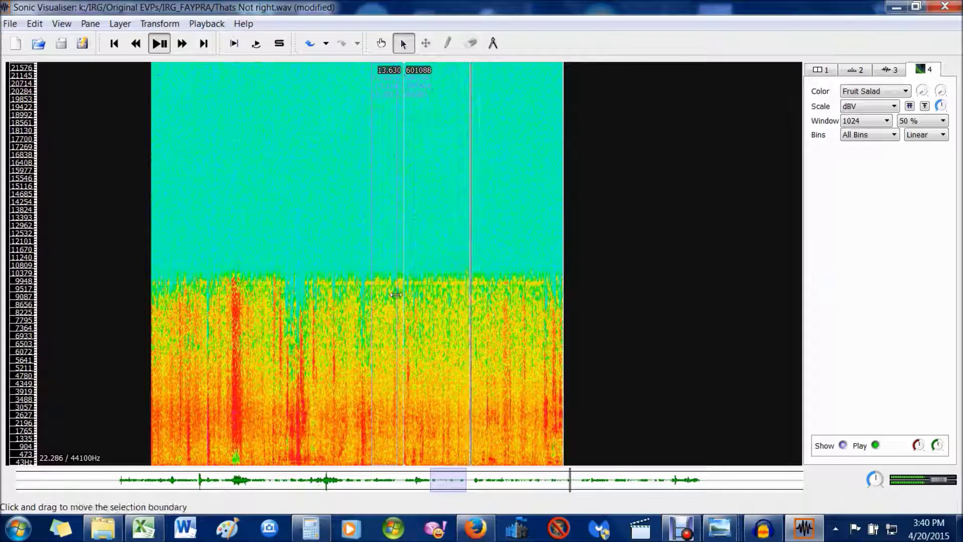
pyautogui.moveTo(396, 409); pyautogui.dragTo(431, 415)
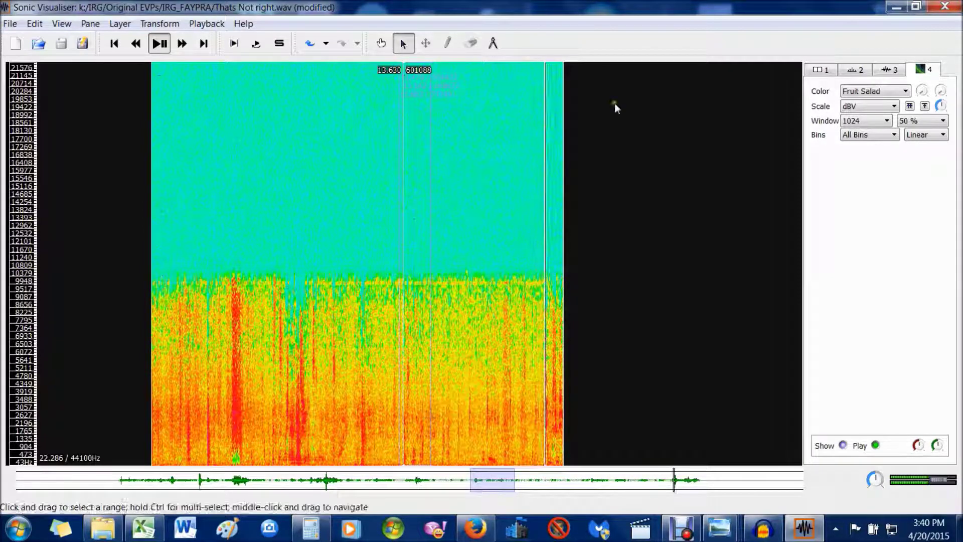
pyautogui.click(160, 43)
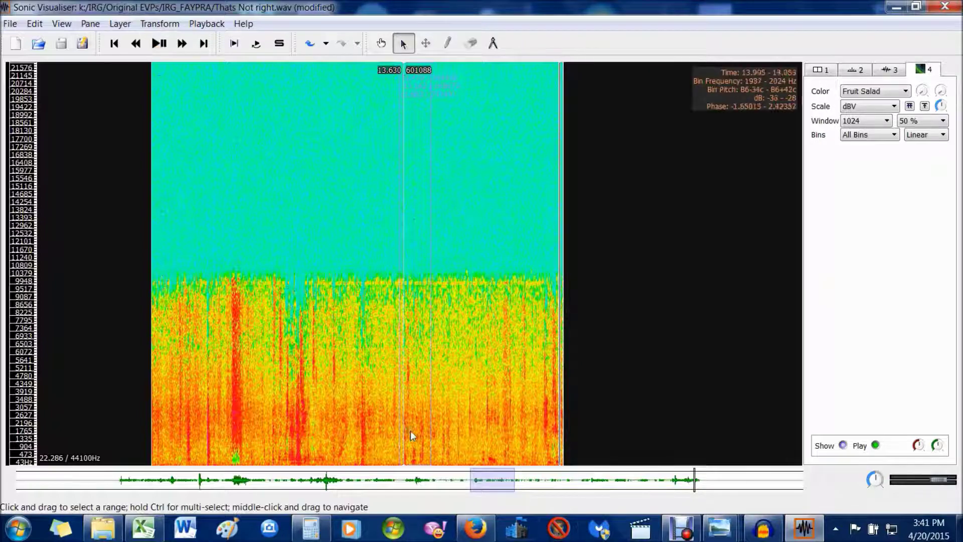
# Turn on loop playback and test it by playing the recording
pyautogui.scroll(1, 410, 428)
pyautogui.scroll(1, 410, 427)
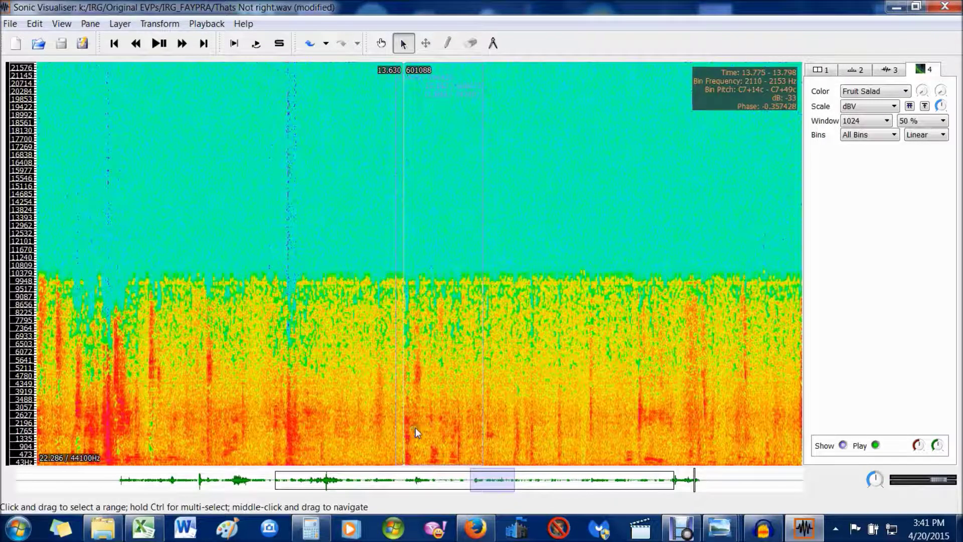
pyautogui.scroll(1, 416, 427)
pyautogui.moveTo(497, 489); pyautogui.dragTo(510, 493)
pyautogui.click(207, 24)
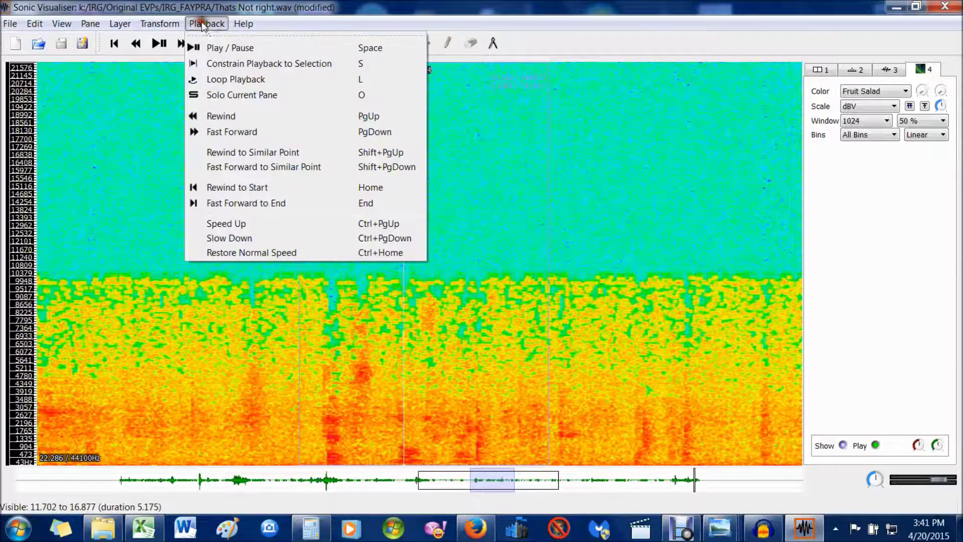
pyautogui.click(216, 79)
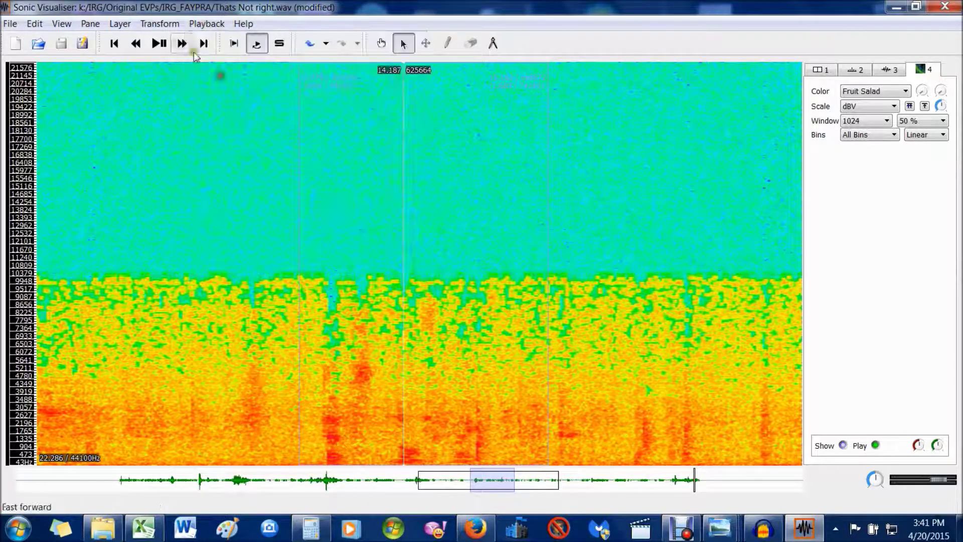
pyautogui.click(157, 45)
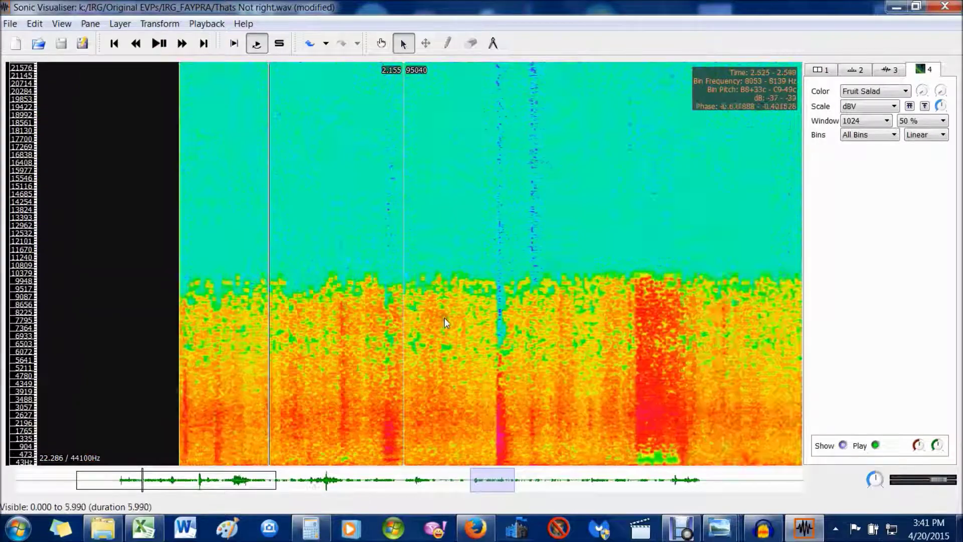
# Constrain playback to the selected range and play that selection in a loop
pyautogui.scroll(-2, 541, 404)
pyautogui.scroll(-2, 541, 404)
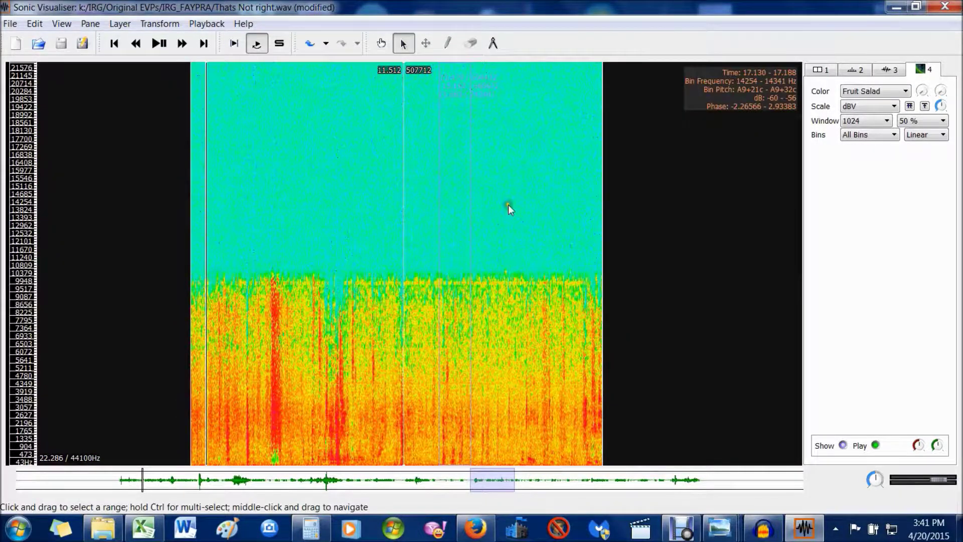
pyautogui.scroll(2, 507, 204)
pyautogui.moveTo(424, 486); pyautogui.dragTo(502, 486)
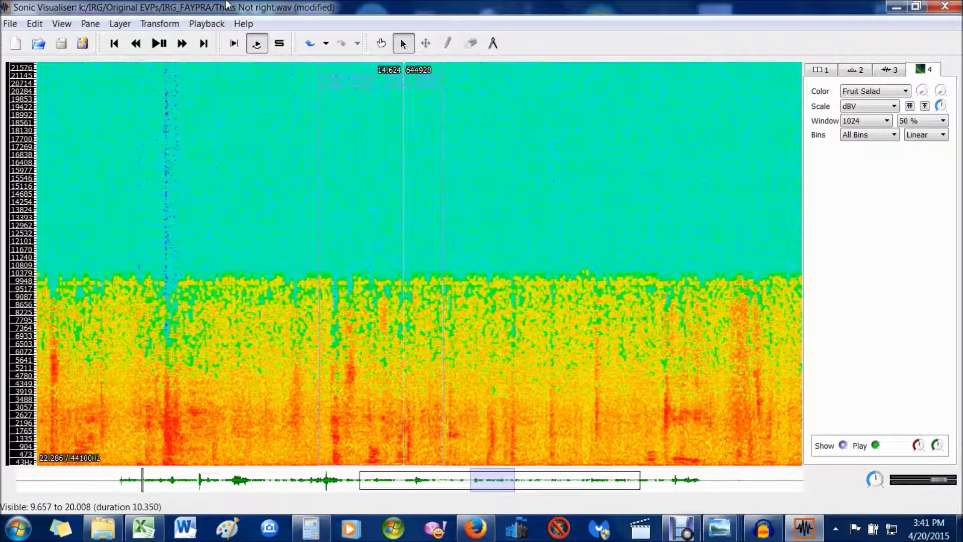
pyautogui.click(215, 22)
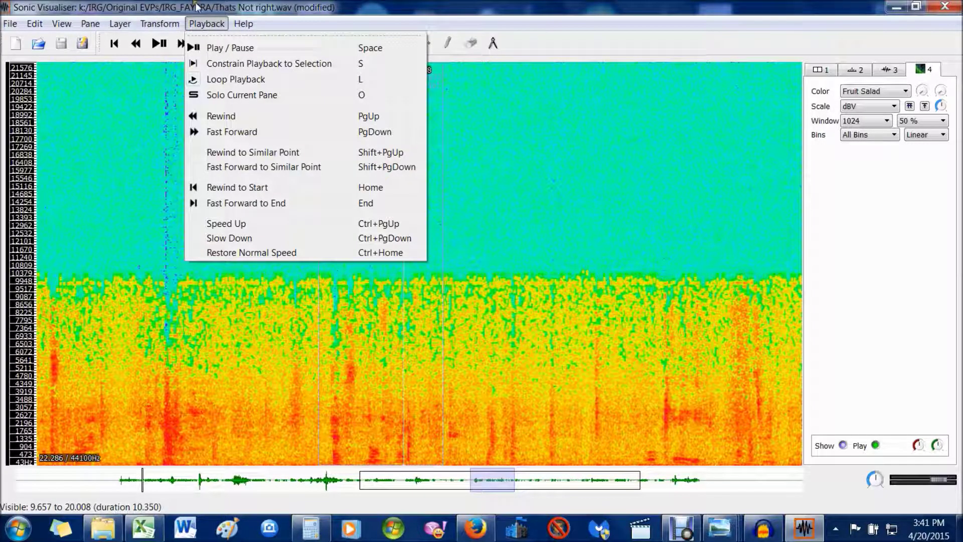
pyautogui.click(216, 63)
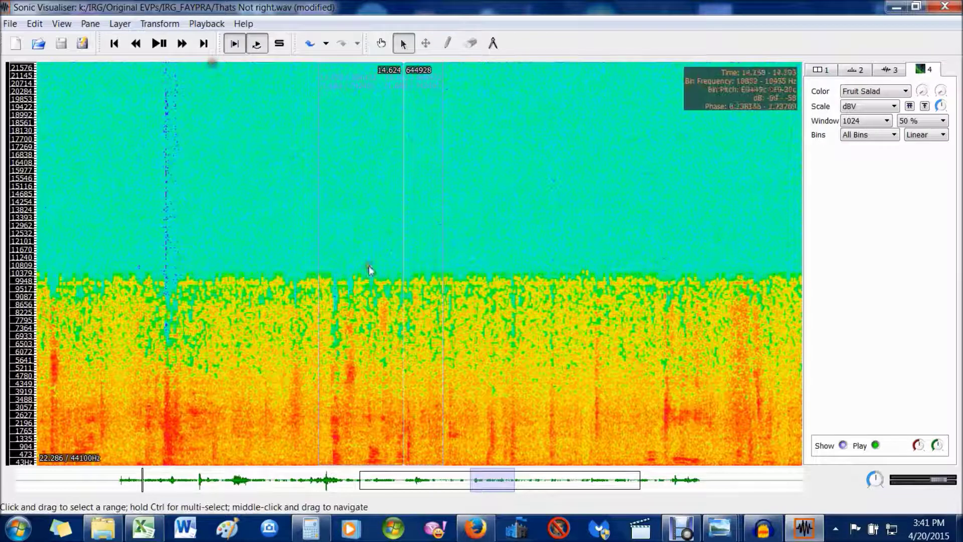
pyautogui.click(160, 45)
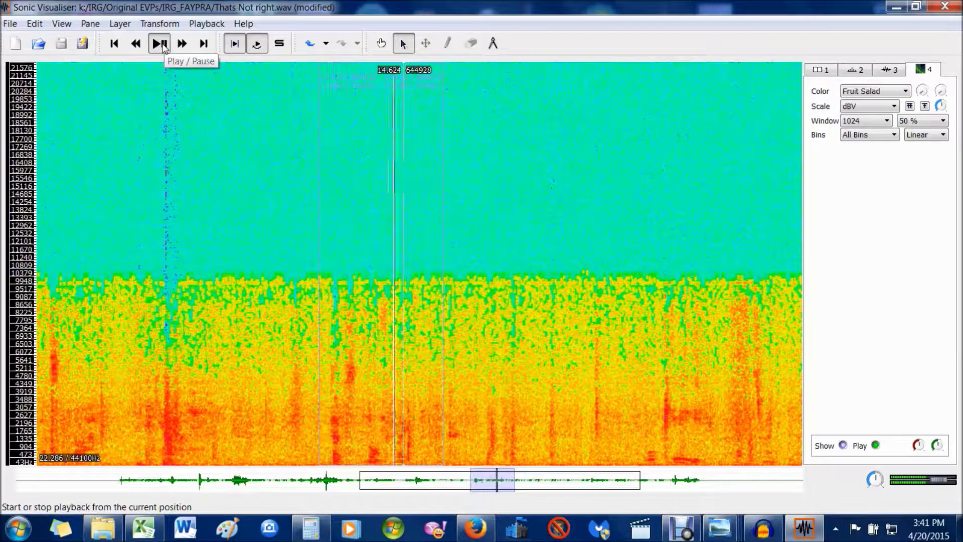
pyautogui.click(164, 46)
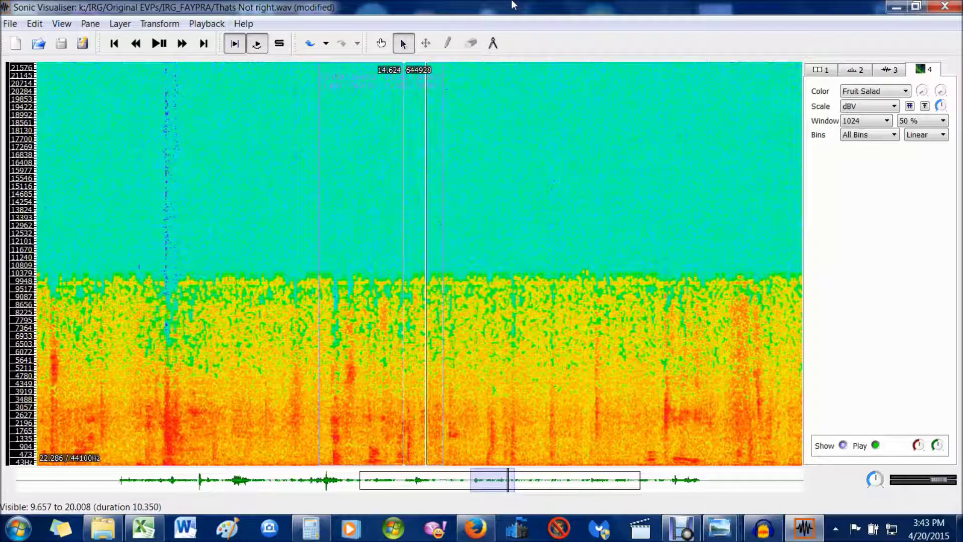
# Narrow the selected range at both its start and end, and play the tightened selection
pyautogui.scroll(2, 360, 396)
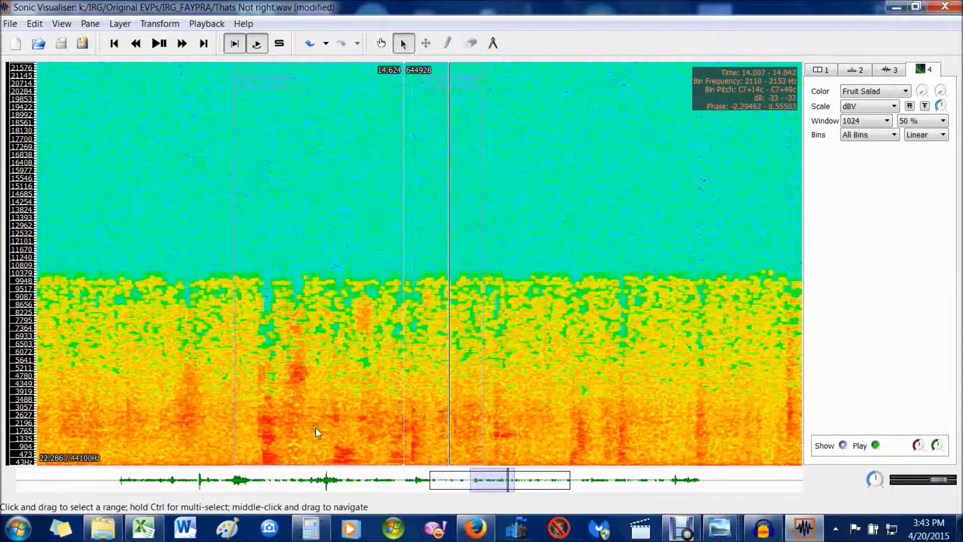
pyautogui.click(253, 432)
pyautogui.moveTo(252, 430)
pyautogui.mouseDown()
pyautogui.moveTo(345, 440)
pyautogui.moveTo(359, 455)
pyautogui.moveTo(447, 451)
pyautogui.mouseUp()
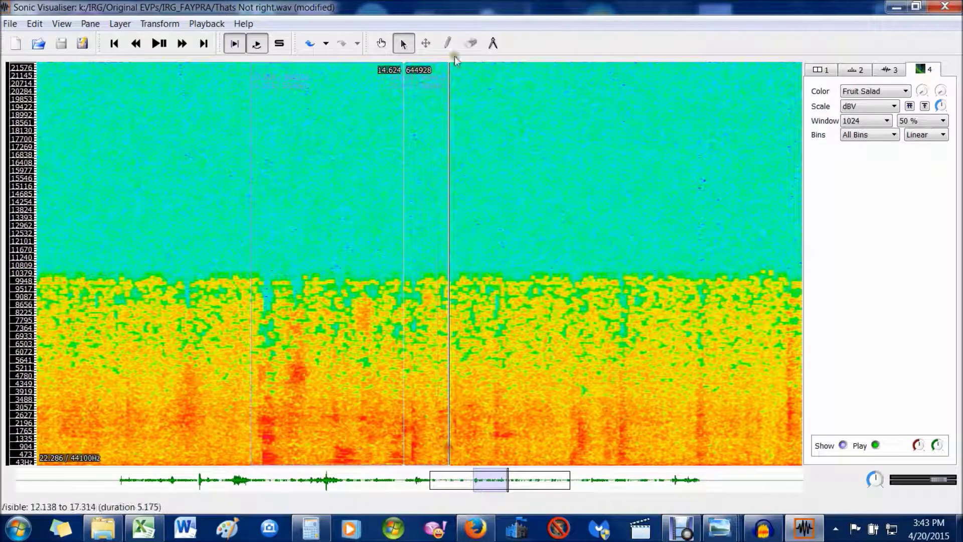
pyautogui.click(166, 44)
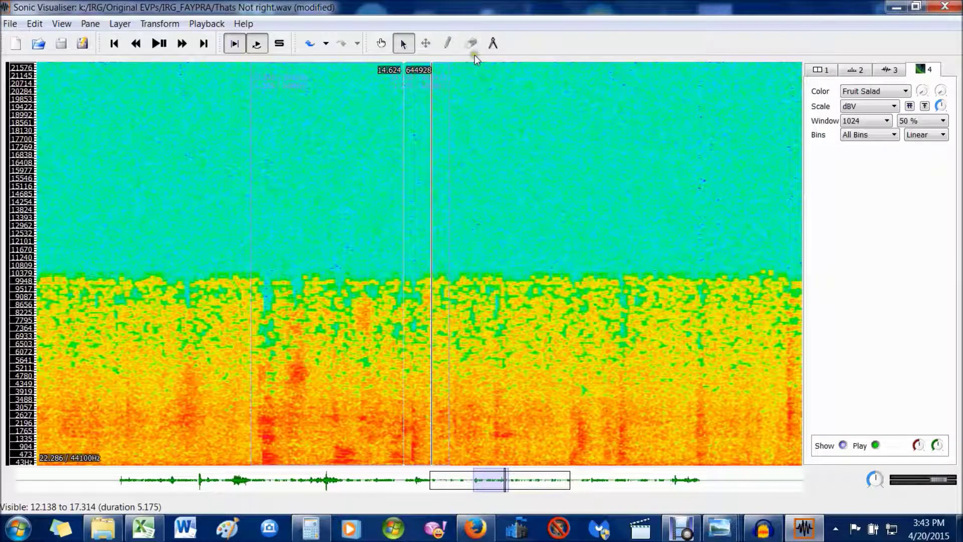
# Measure the time and frequency extent of the selected range, from the spectrogram's base to the upper edge of the signal band
pyautogui.click(494, 43)
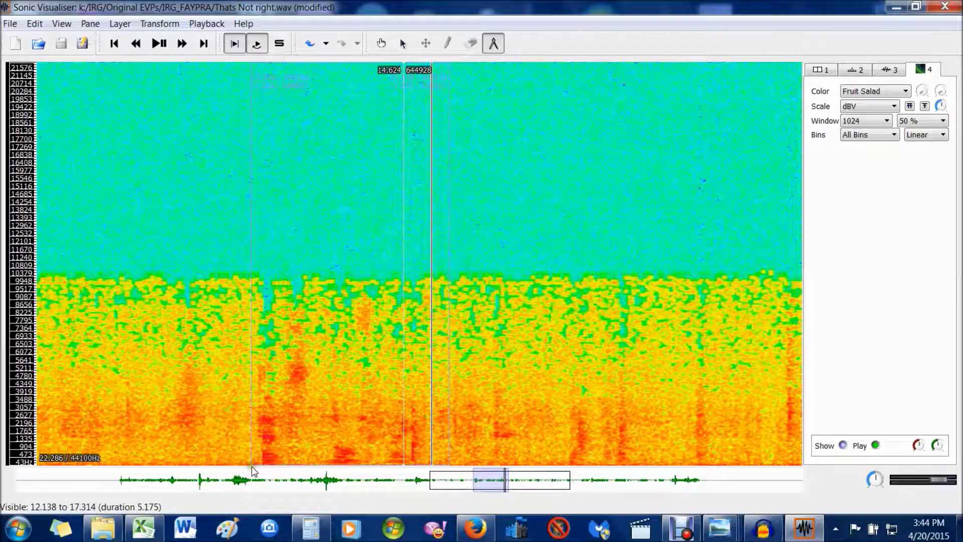
pyautogui.moveTo(251, 460); pyautogui.dragTo(451, 281)
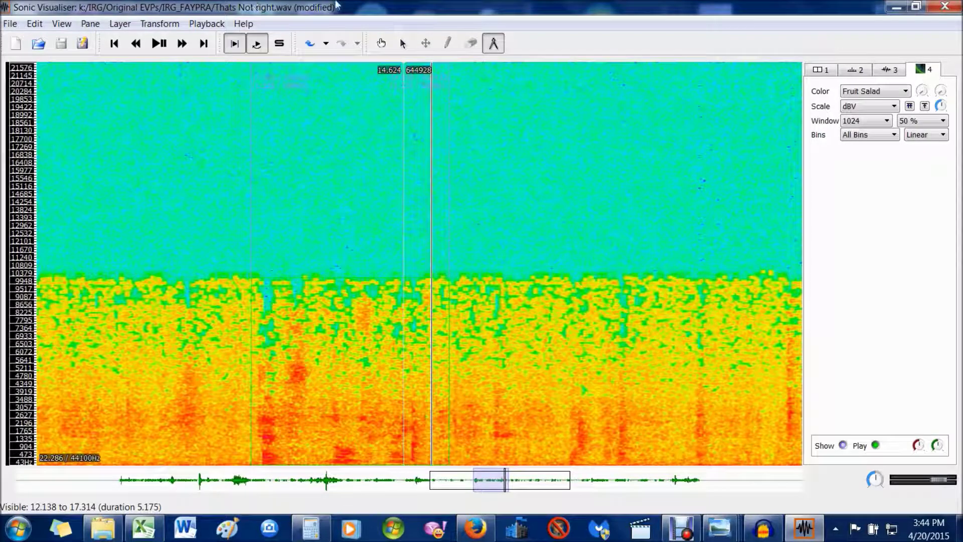
# Reselect the time range on the spectrogram, starting at the measured area's beginning and ending just before its end
pyautogui.click(403, 43)
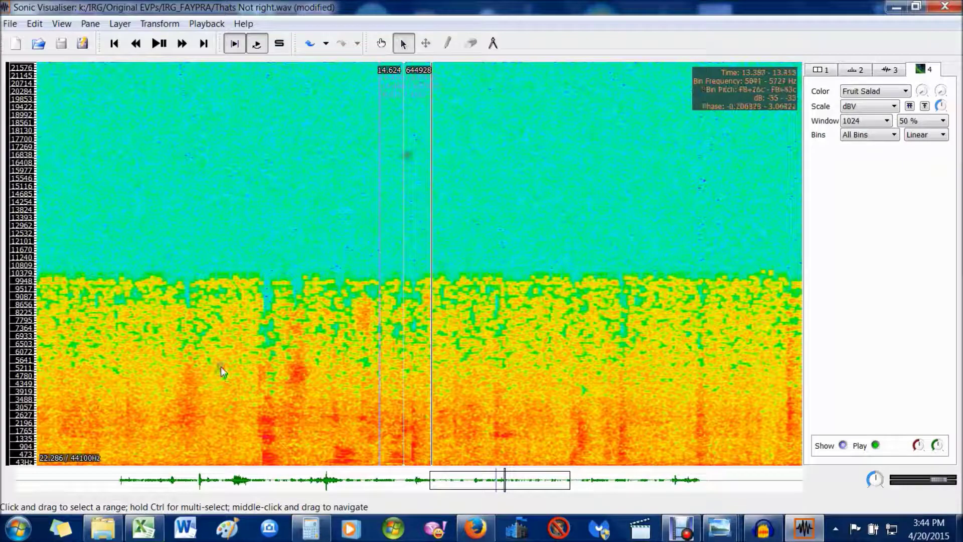
pyautogui.click(251, 339)
pyautogui.moveTo(251, 339); pyautogui.dragTo(439, 341)
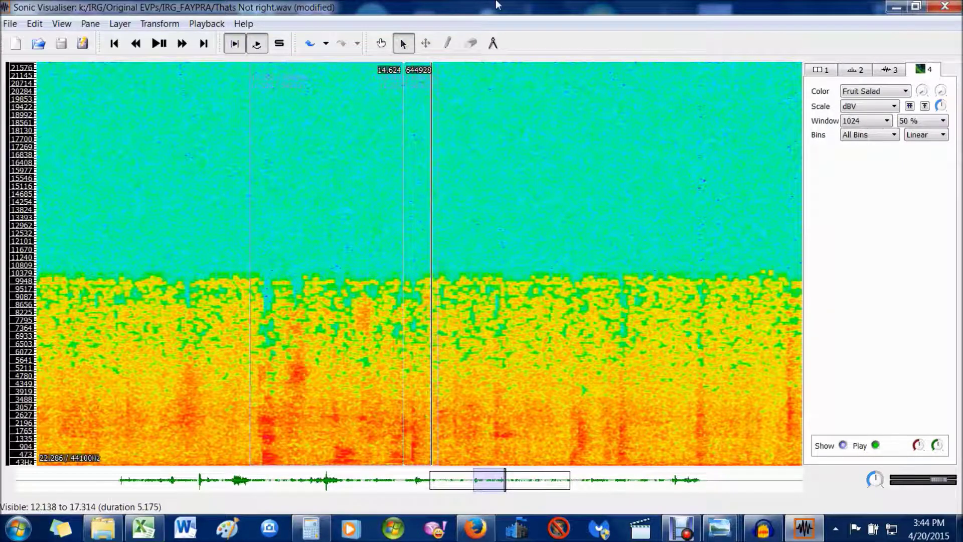
# Inspect the measurement's time and frequency read-outs on the spectrogram, try deleting it, and undo each deletion
pyautogui.click(493, 43)
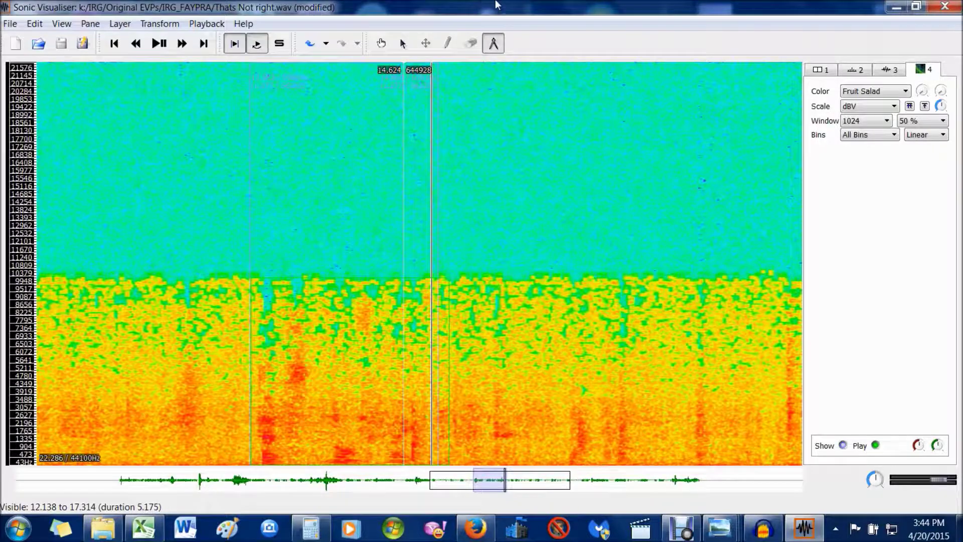
pyautogui.doubleClick(338, 358)
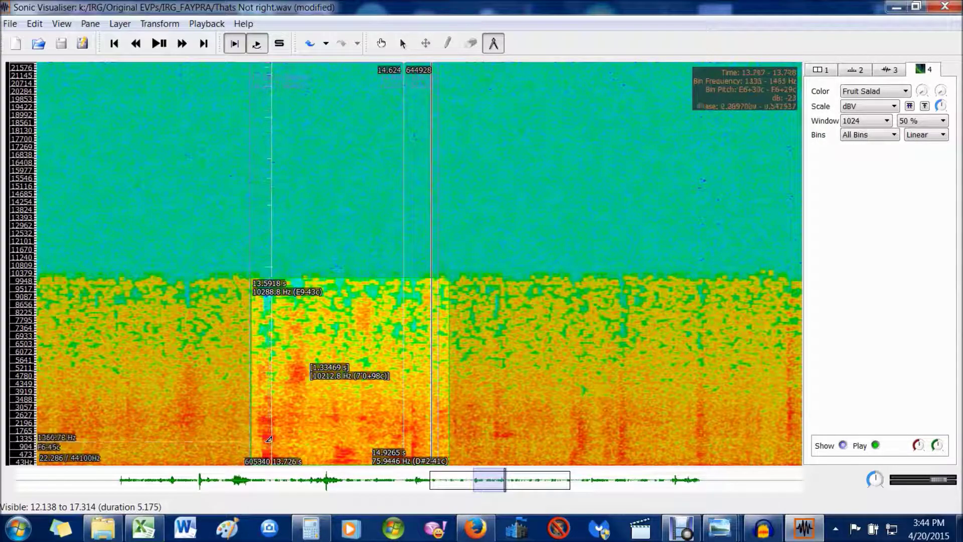
pyautogui.press('Delete')
pyautogui.hotkey('ctrl', 'z')
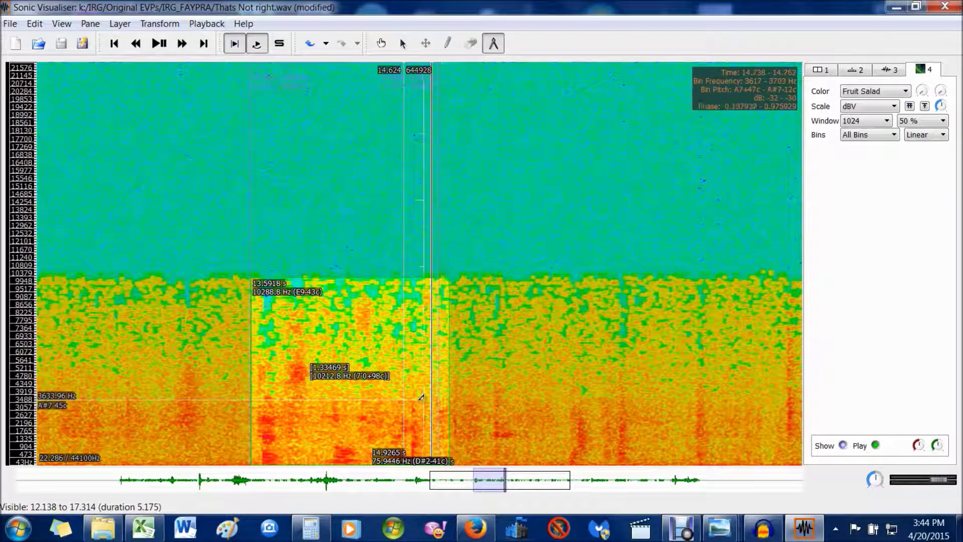
pyautogui.press('Delete')
pyautogui.hotkey('ctrl', 'z')
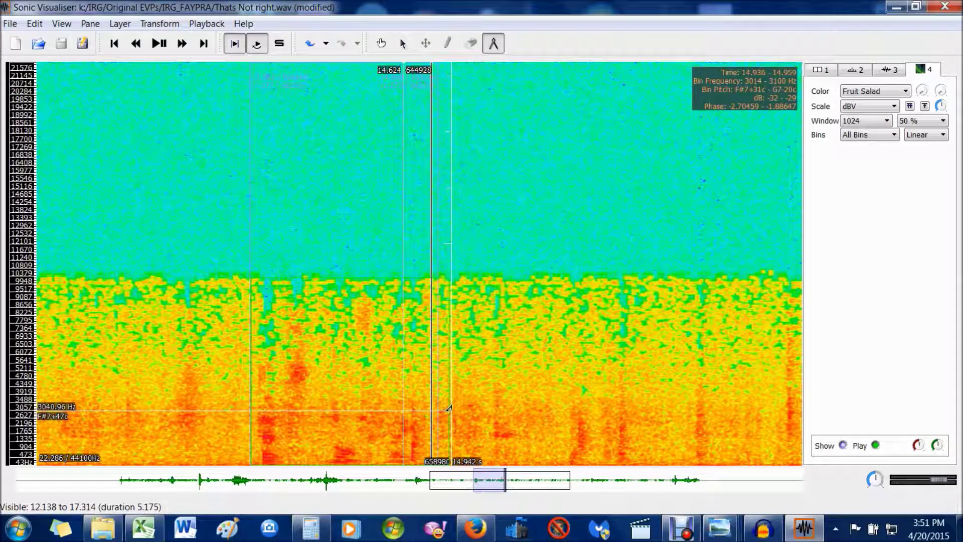
pyautogui.doubleClick(446, 376)
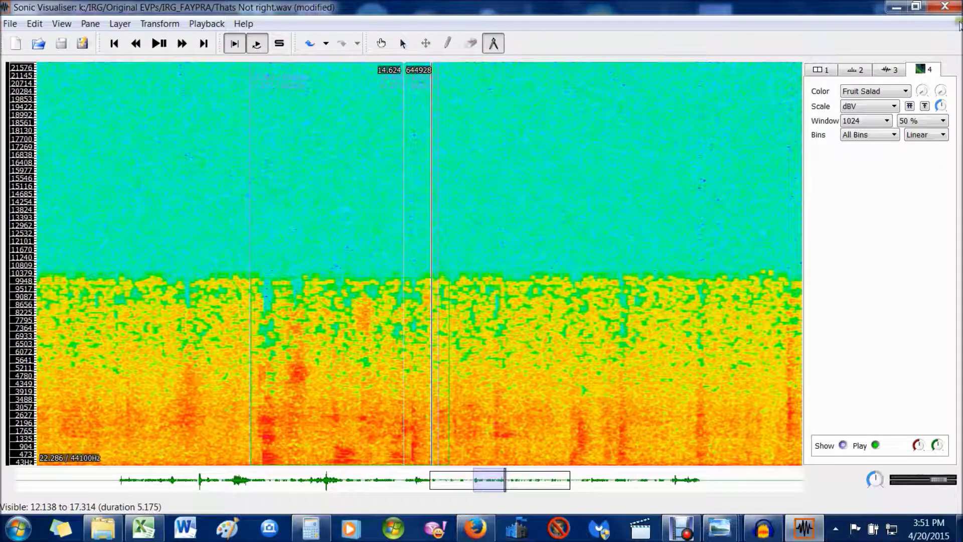
# Close Sonic Visualiser without saving the modified session
pyautogui.click(945, 6)
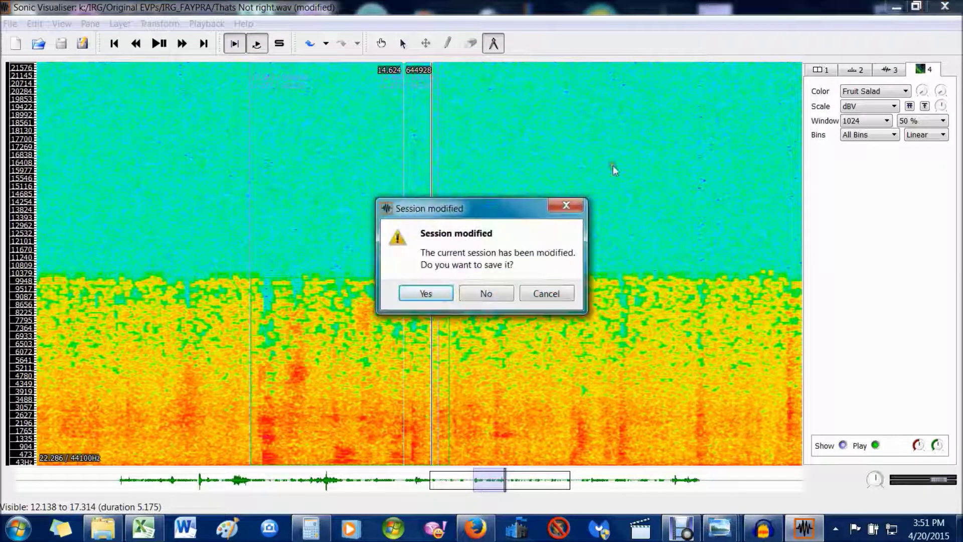
pyautogui.click(509, 293)
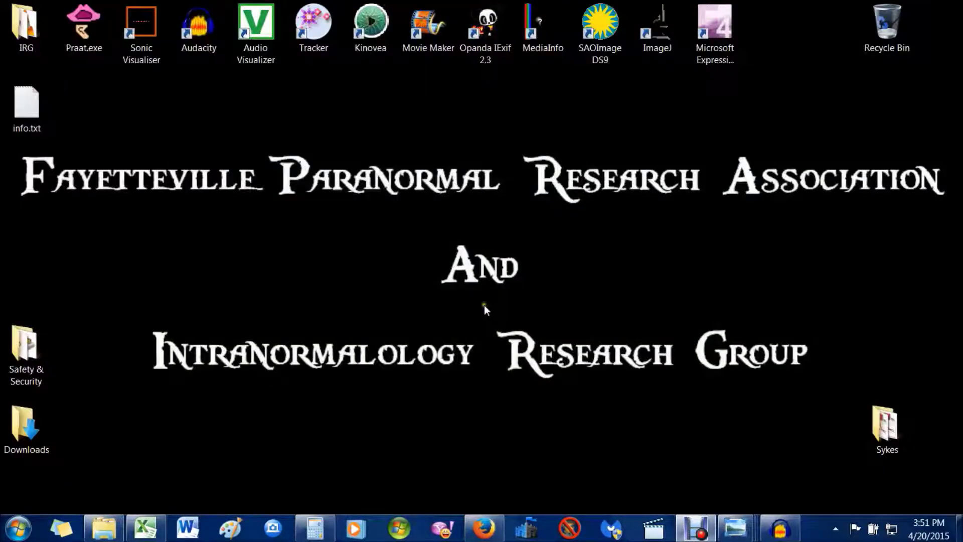